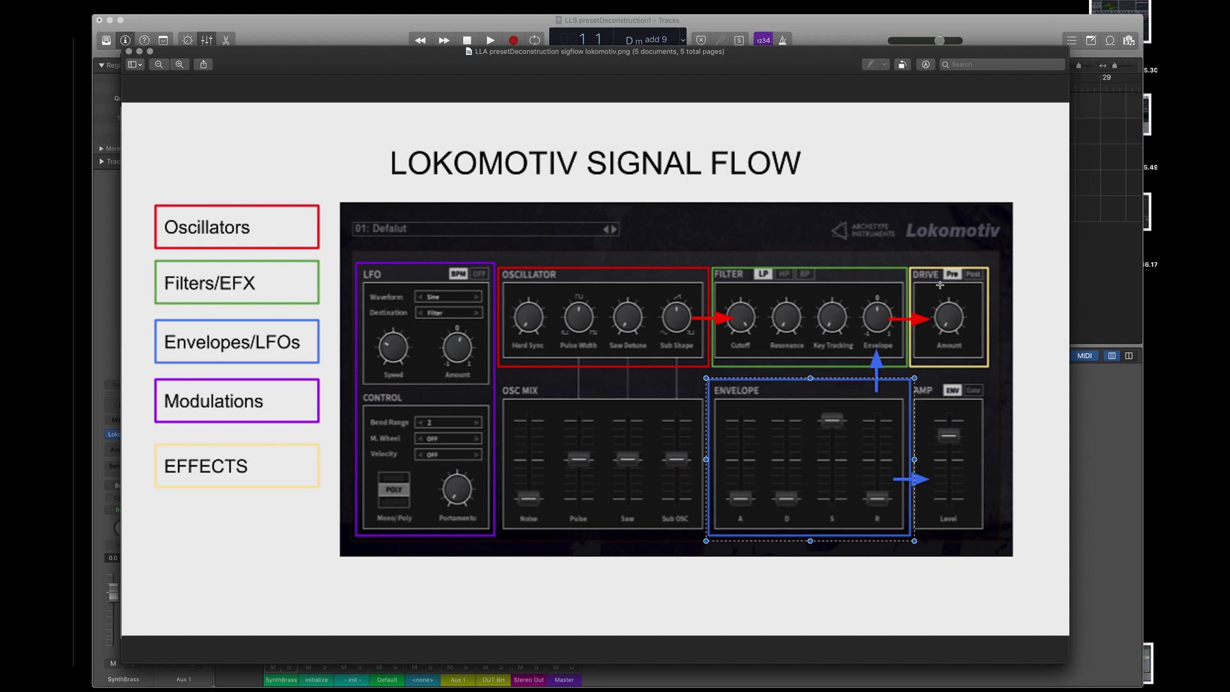
Outline the Drive section, the LFO and Control sections and the colour legend on the Lokomotiv signal flow diagram, and view the SynthBrass preset.
left_click_drag(993, 263, 906, 373)
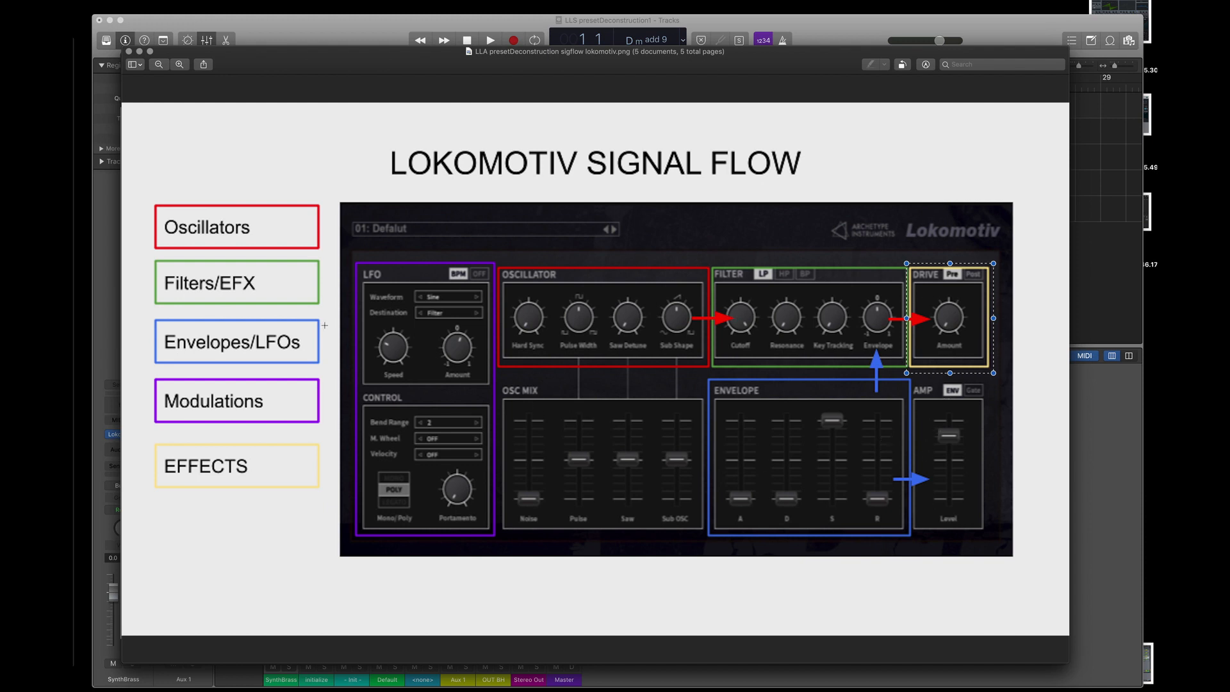
left_click(354, 266)
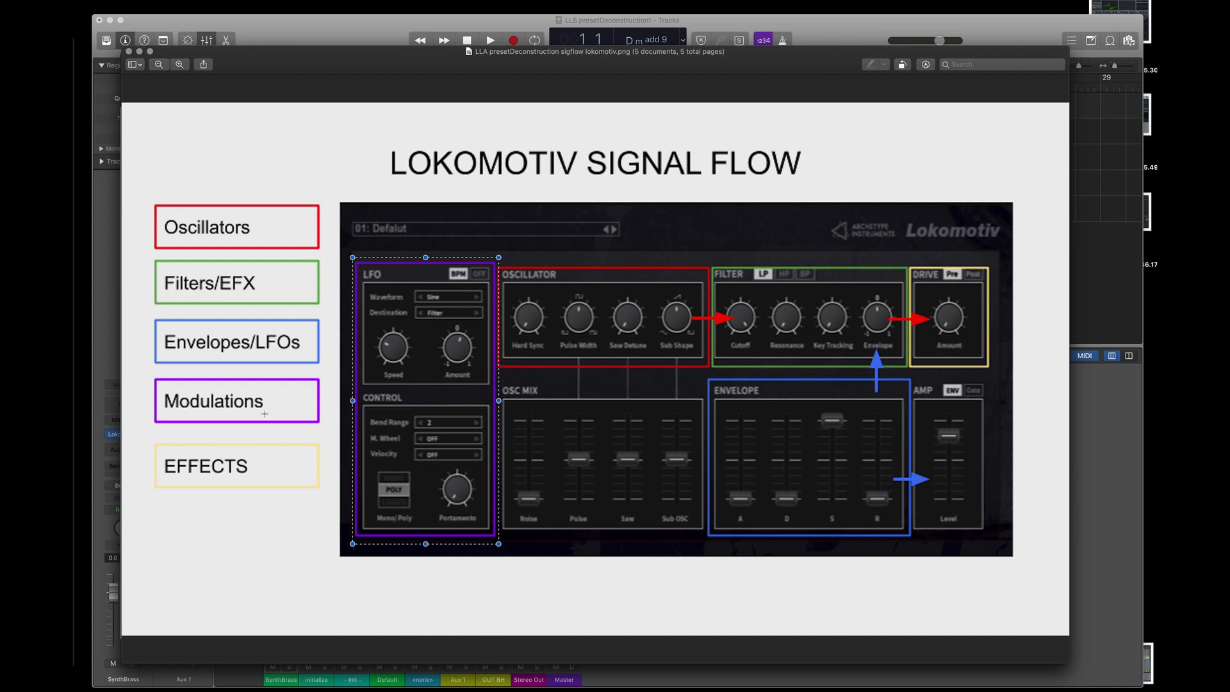
left_click_drag(228, 340, 254, 379)
left_click_drag(143, 185, 327, 498)
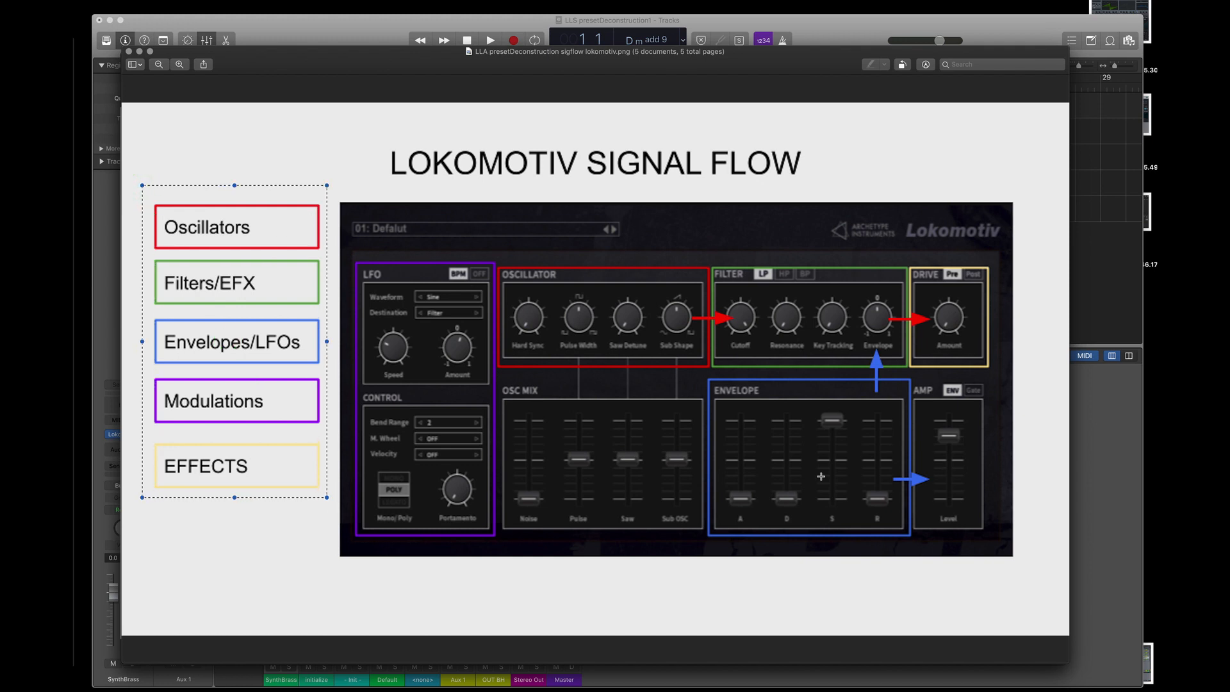
left_click(837, 27)
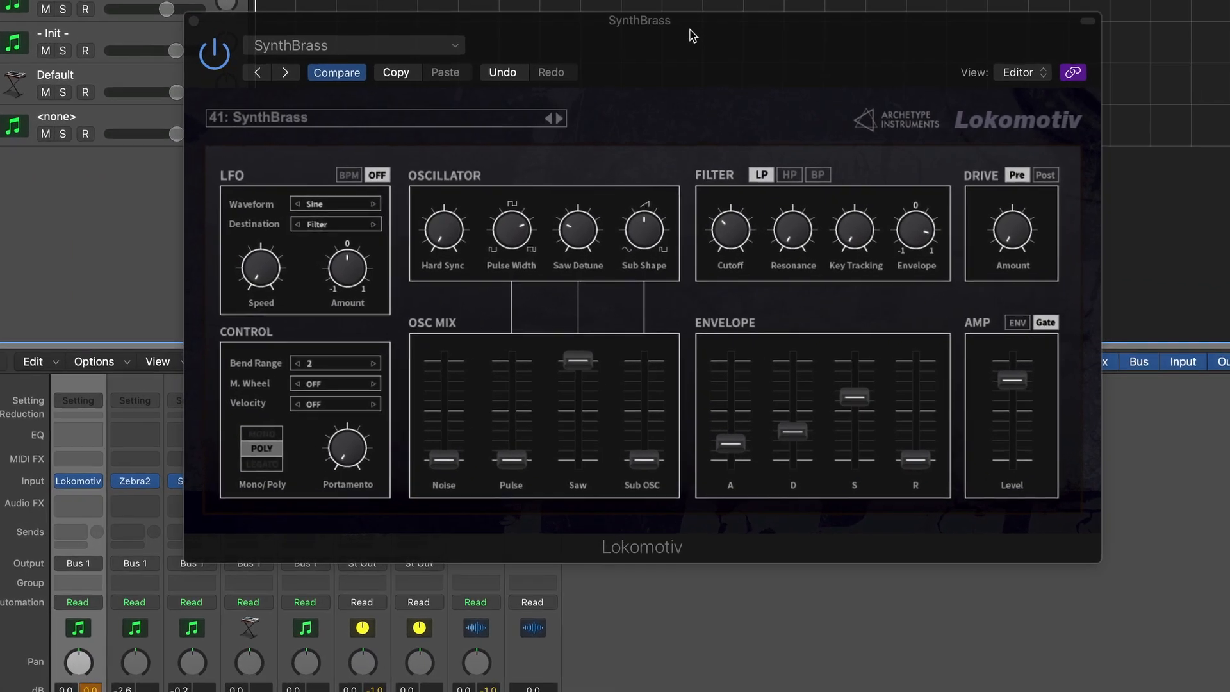
left_click(693, 35)
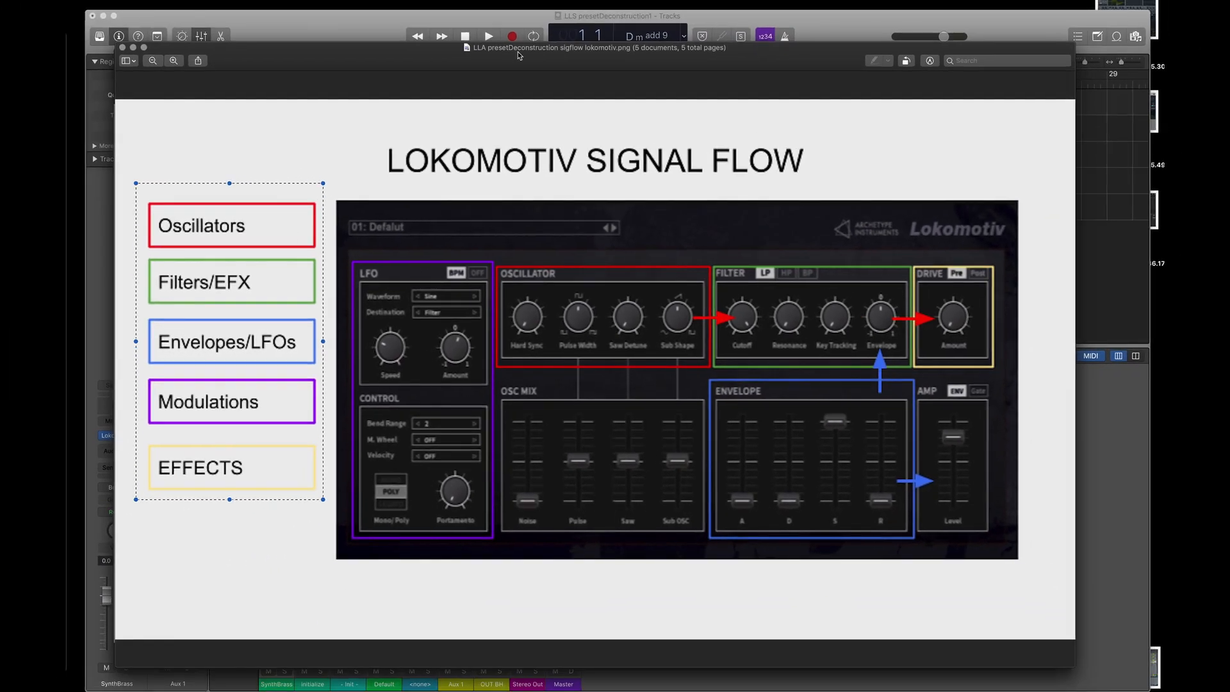
Bring up the Basic Synth Flow + Effects diagram and outline the whole chain, the Effects block, and the oscillator-to-amplitude stages.
left_click(247, 0)
left_click(284, 81)
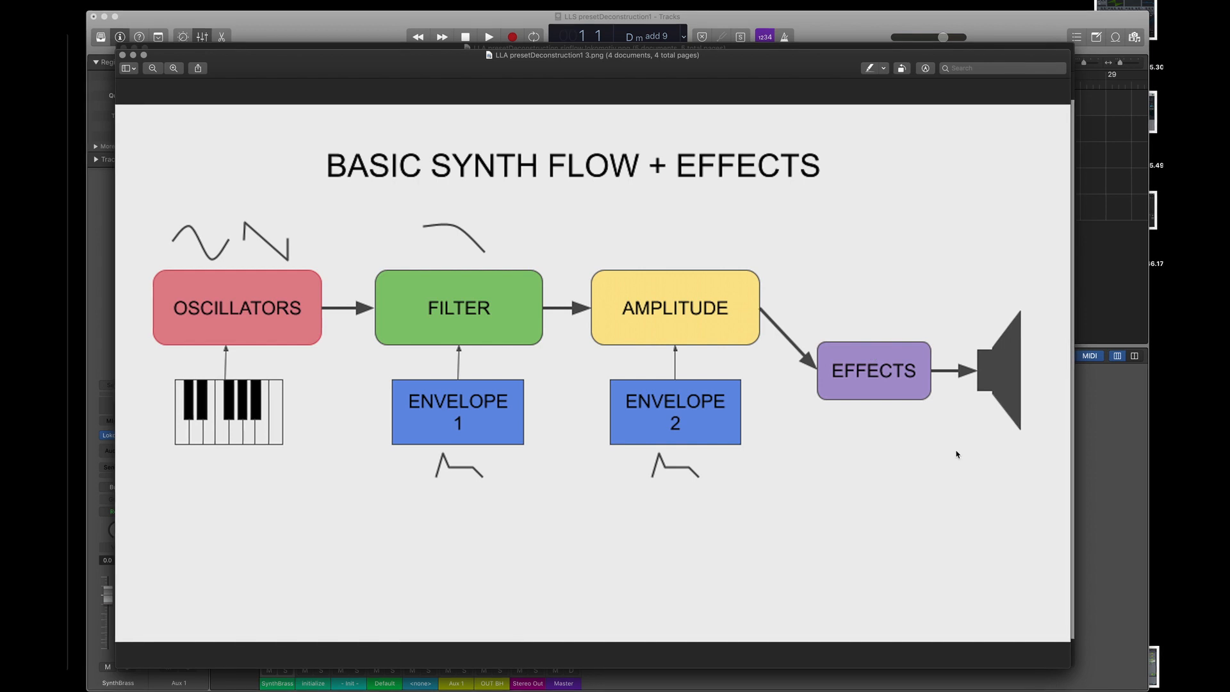
left_click_drag(958, 454, 154, 228)
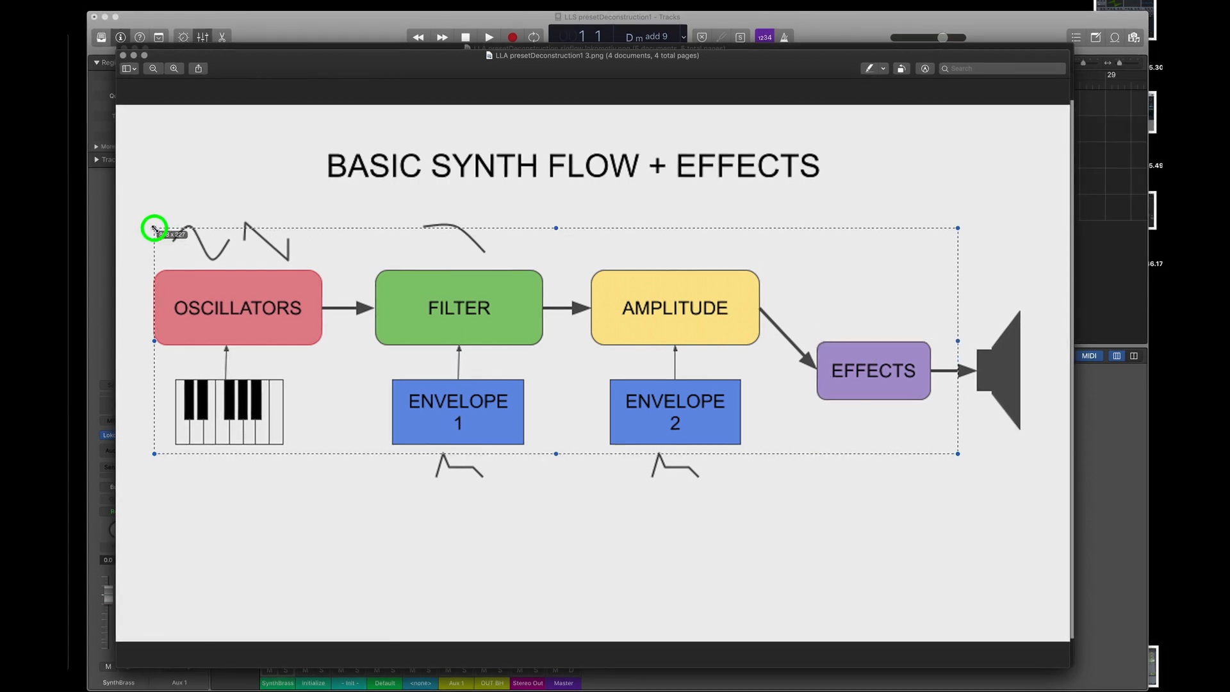
left_click(942, 412)
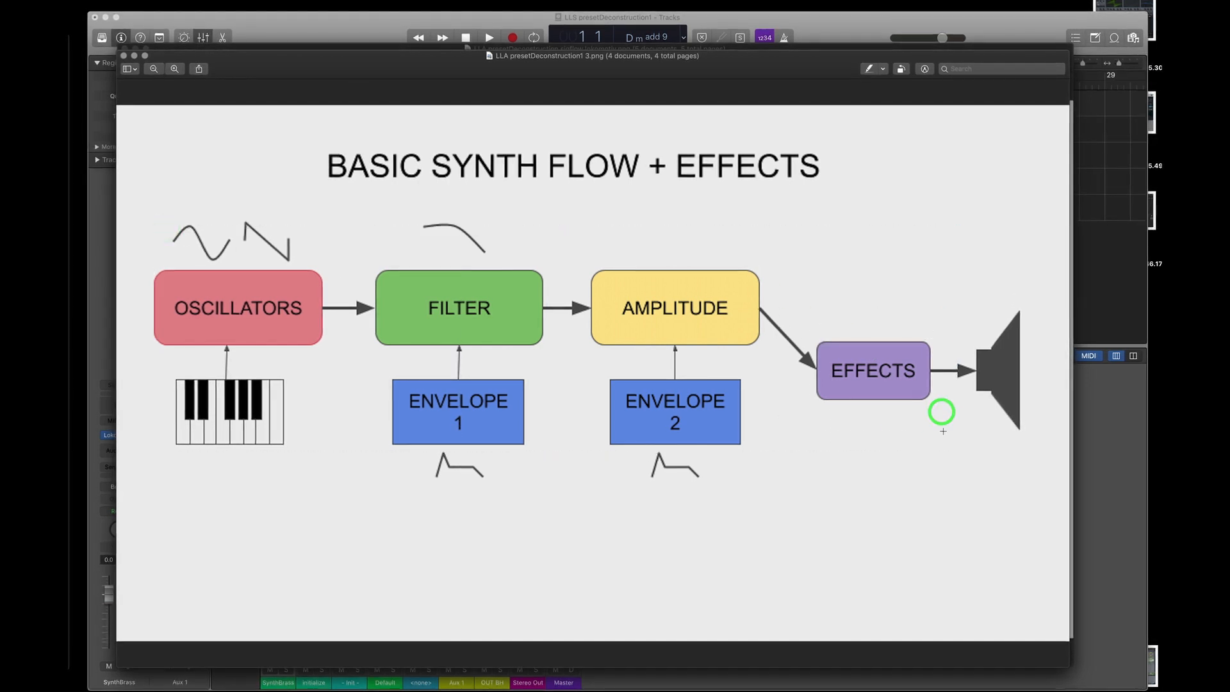
left_click_drag(943, 431, 802, 307)
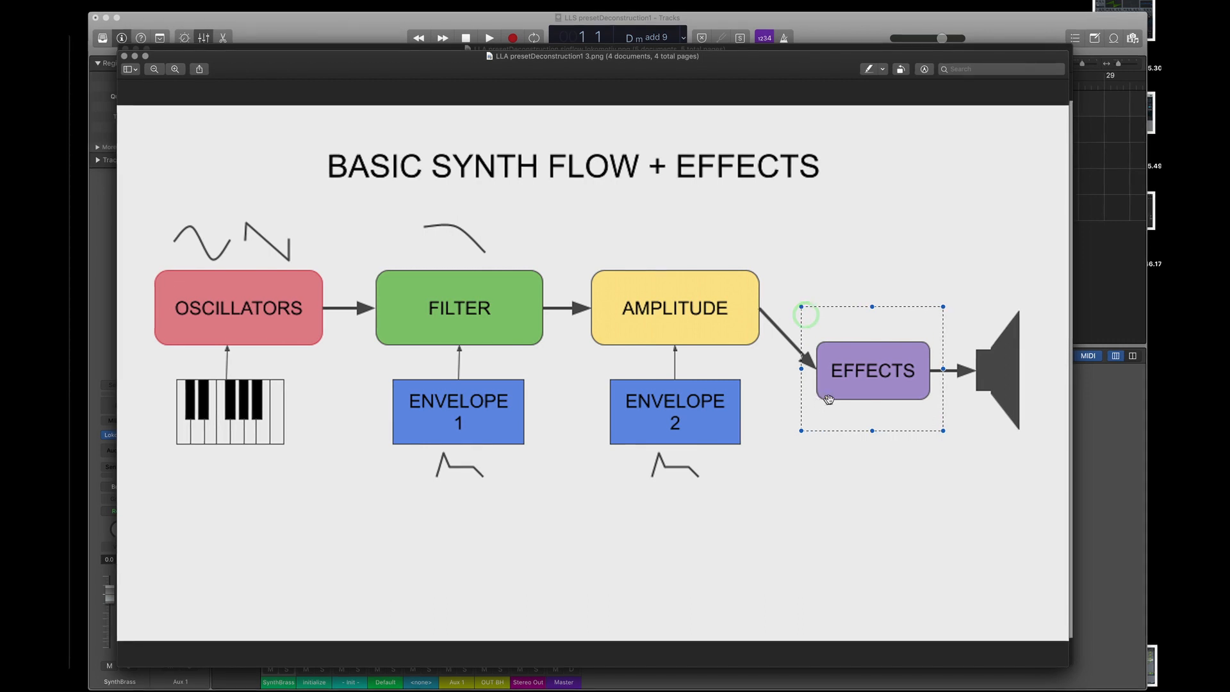
left_click_drag(786, 493, 149, 204)
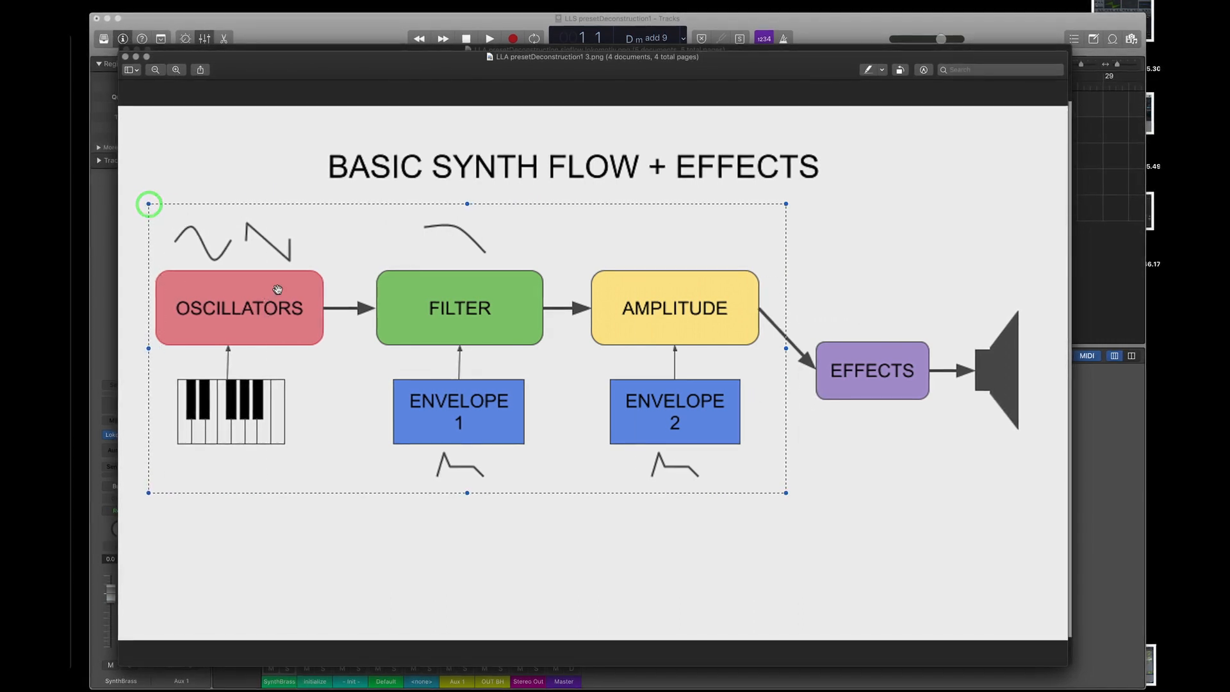
Compare the Drive section of the SynthBrass preset in Lokomotiv with the Effects block in the synth flow diagram.
left_click(844, 28)
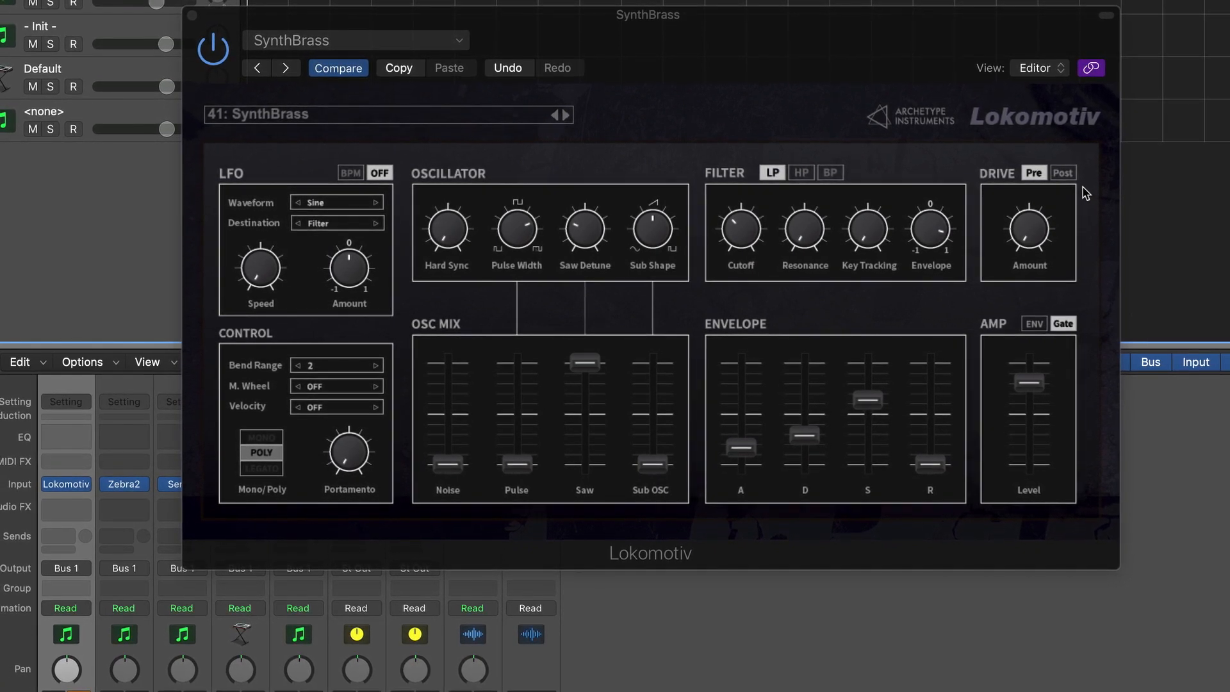
left_click(1033, 246)
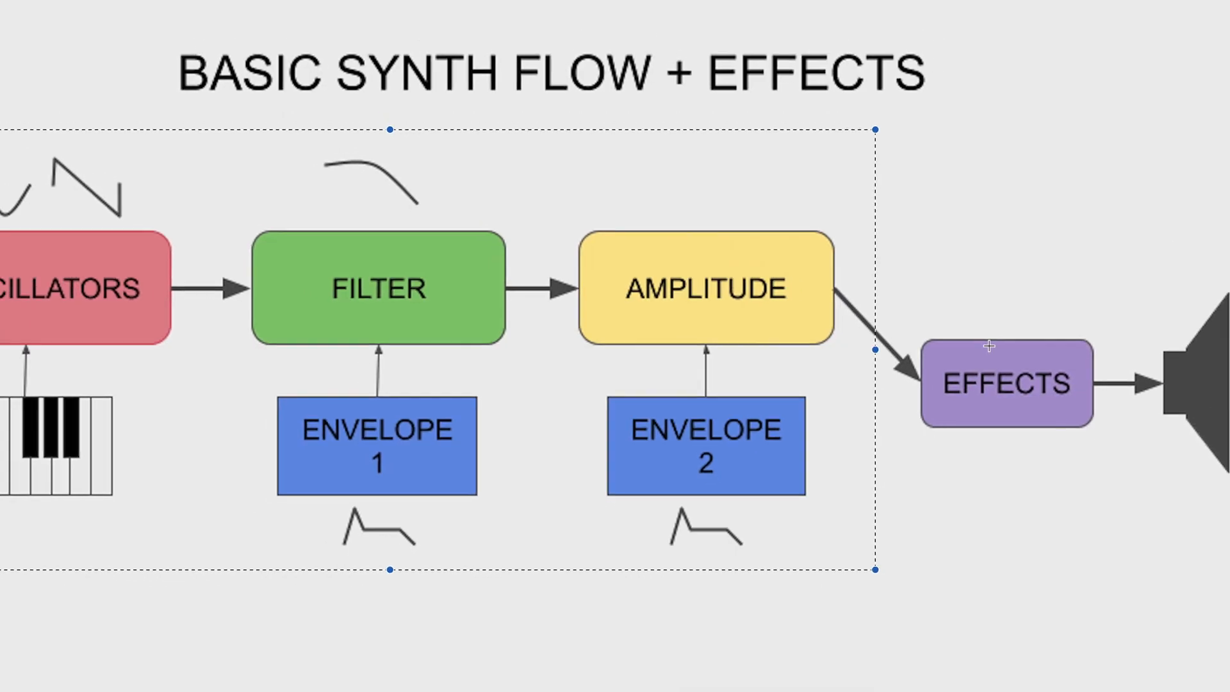
left_click_drag(977, 434, 793, 302)
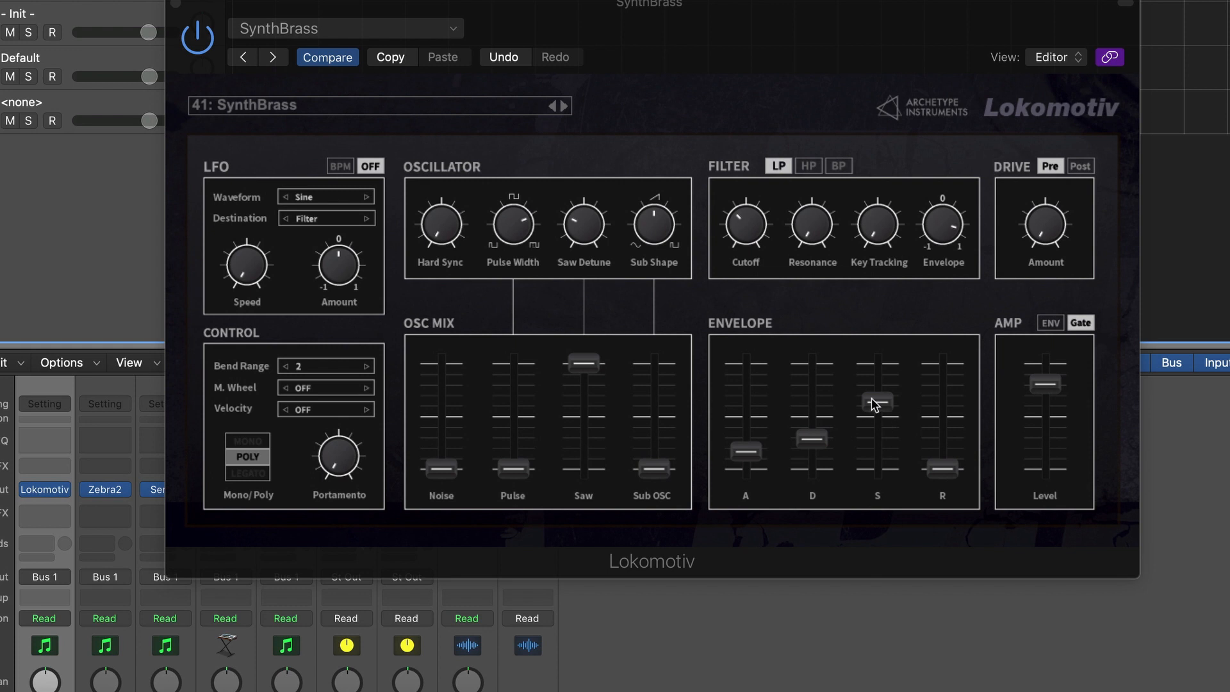
Lower the Lokomotiv filter cutoff and set the filter's Envelope amount to 0.
left_click_drag(751, 230, 758, 265)
left_click(753, 220)
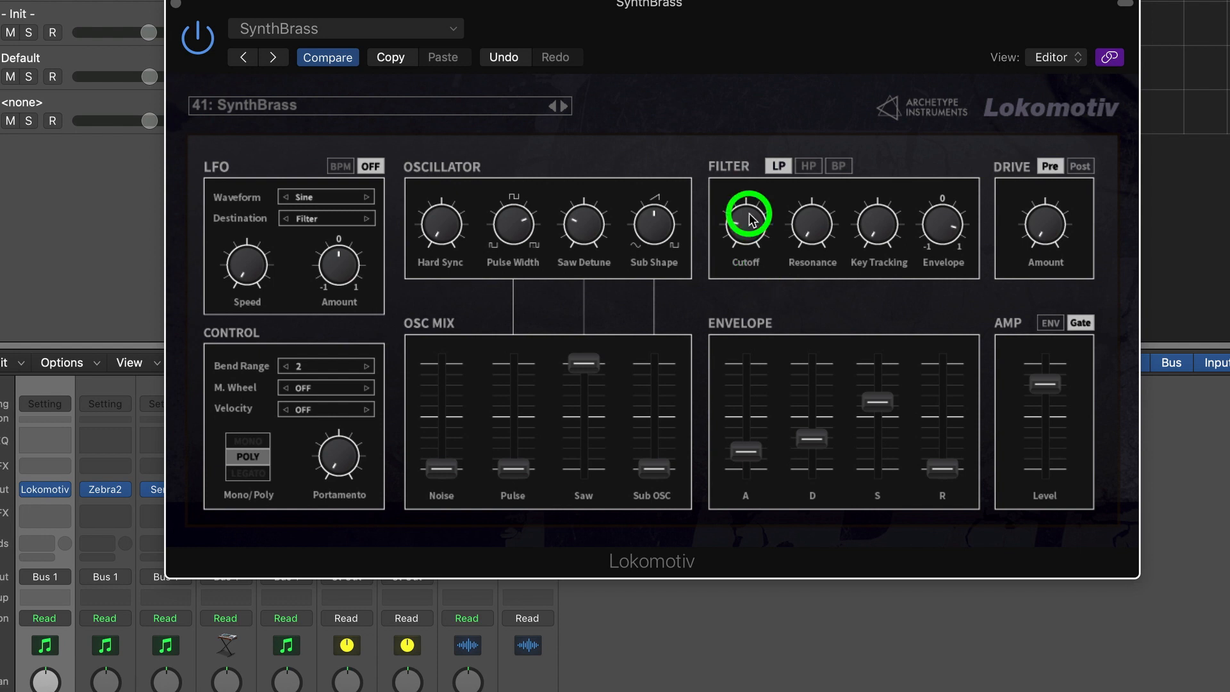
left_click_drag(753, 219, 752, 230)
left_click(867, 236)
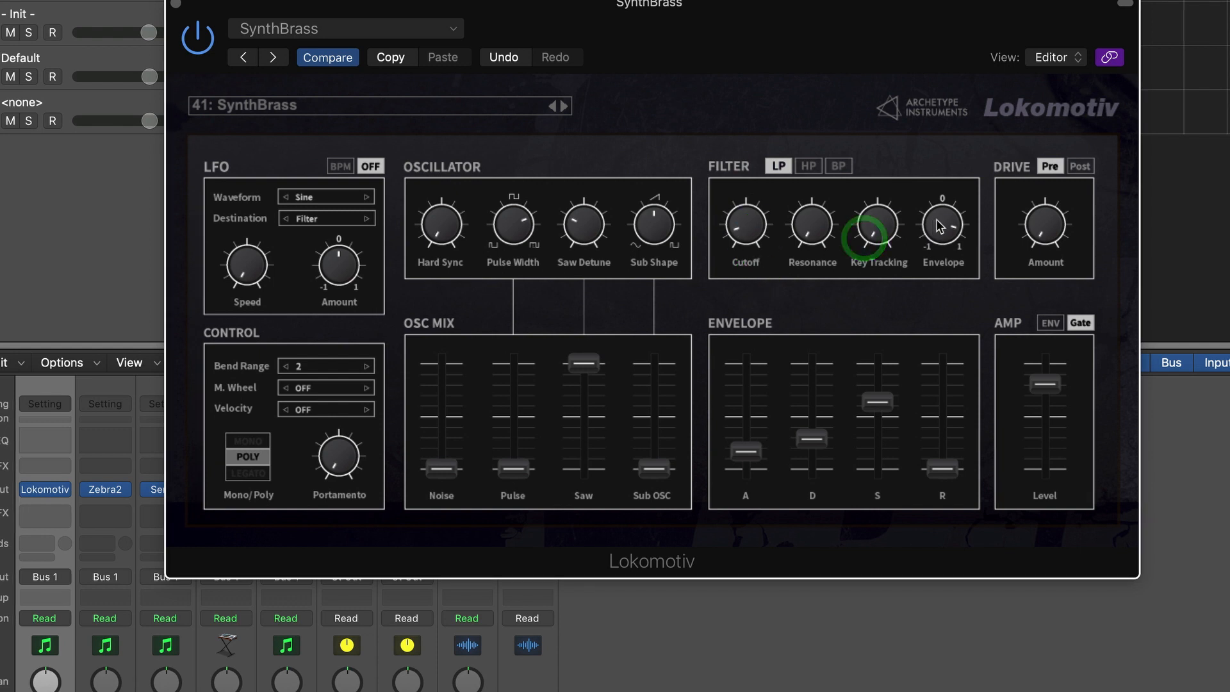
left_click_drag(940, 227, 941, 295)
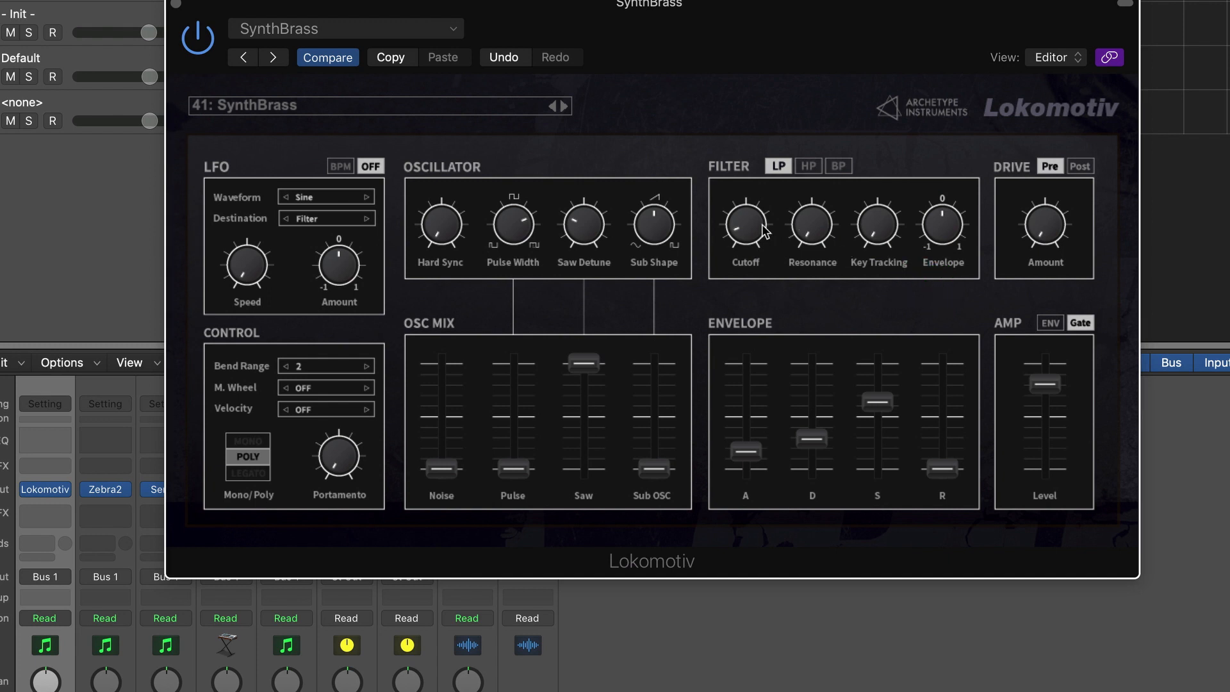
Raise the filter cutoff again and turn the filter's Envelope amount back up to a strongly positive setting.
left_click_drag(751, 211, 749, 174)
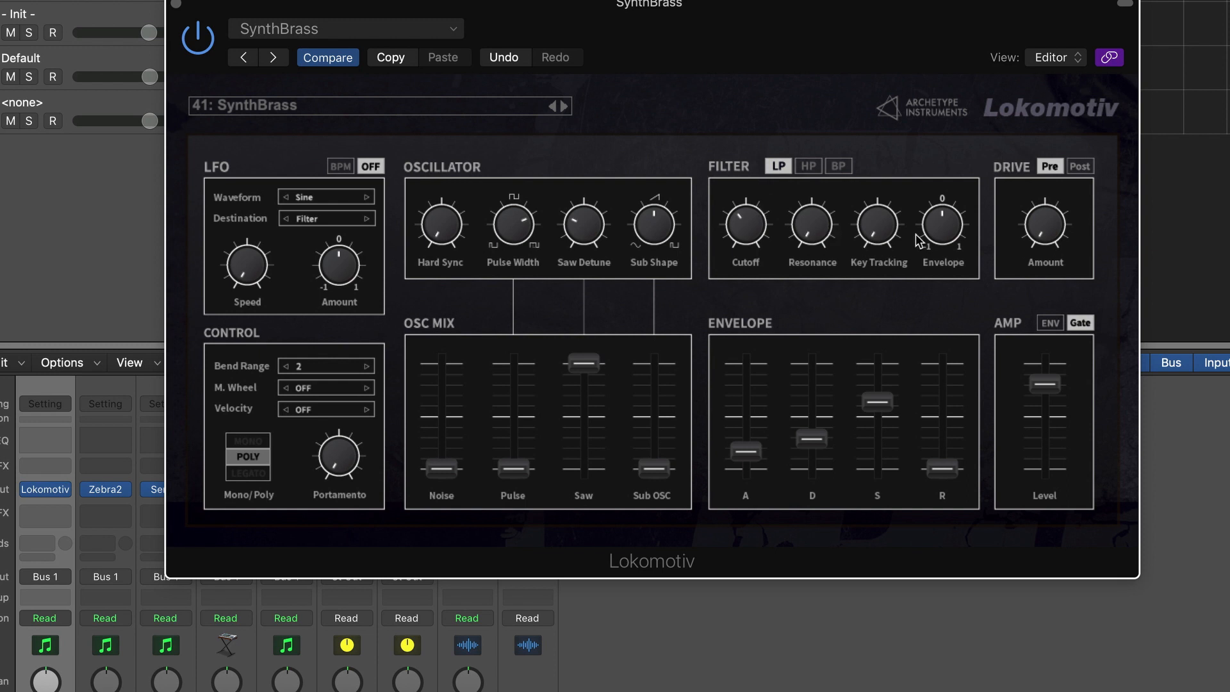
left_click(744, 221)
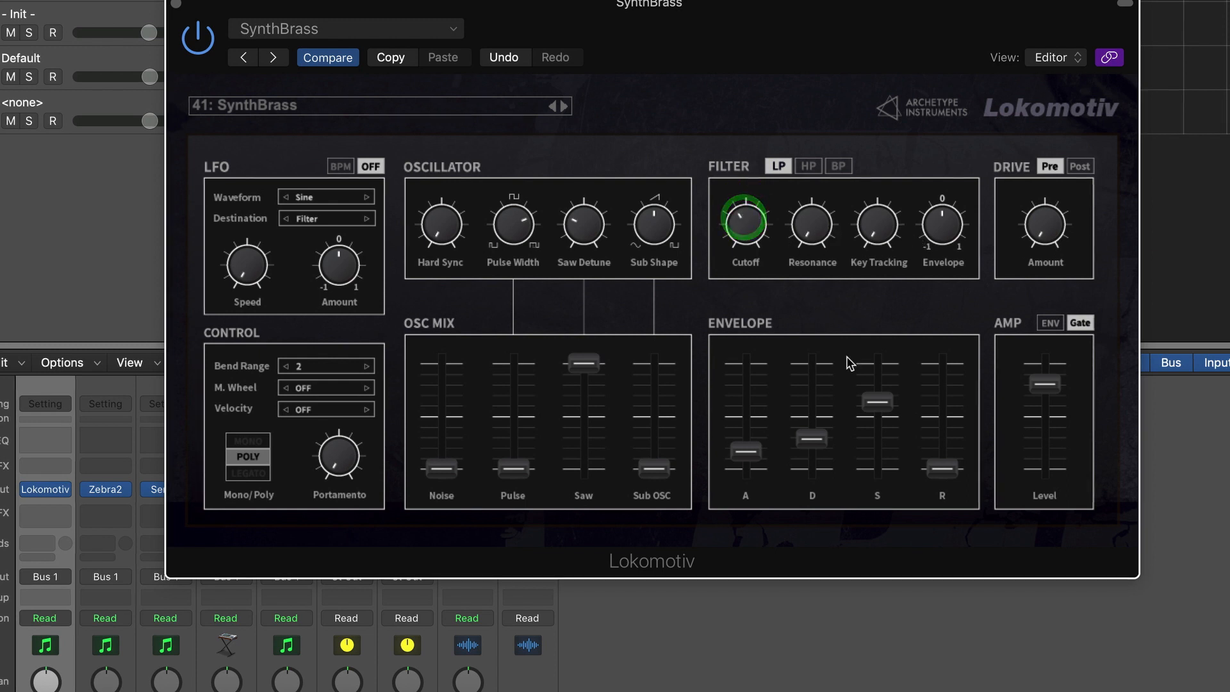
left_click(941, 231)
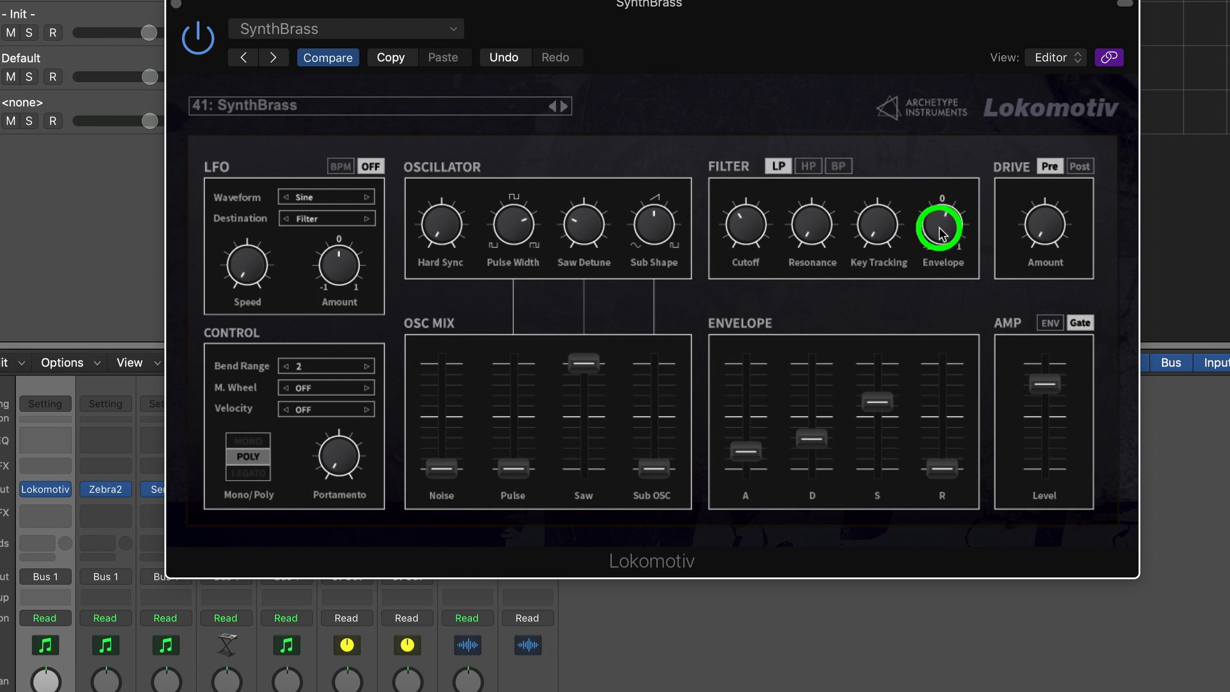
left_click_drag(938, 228, 941, 174)
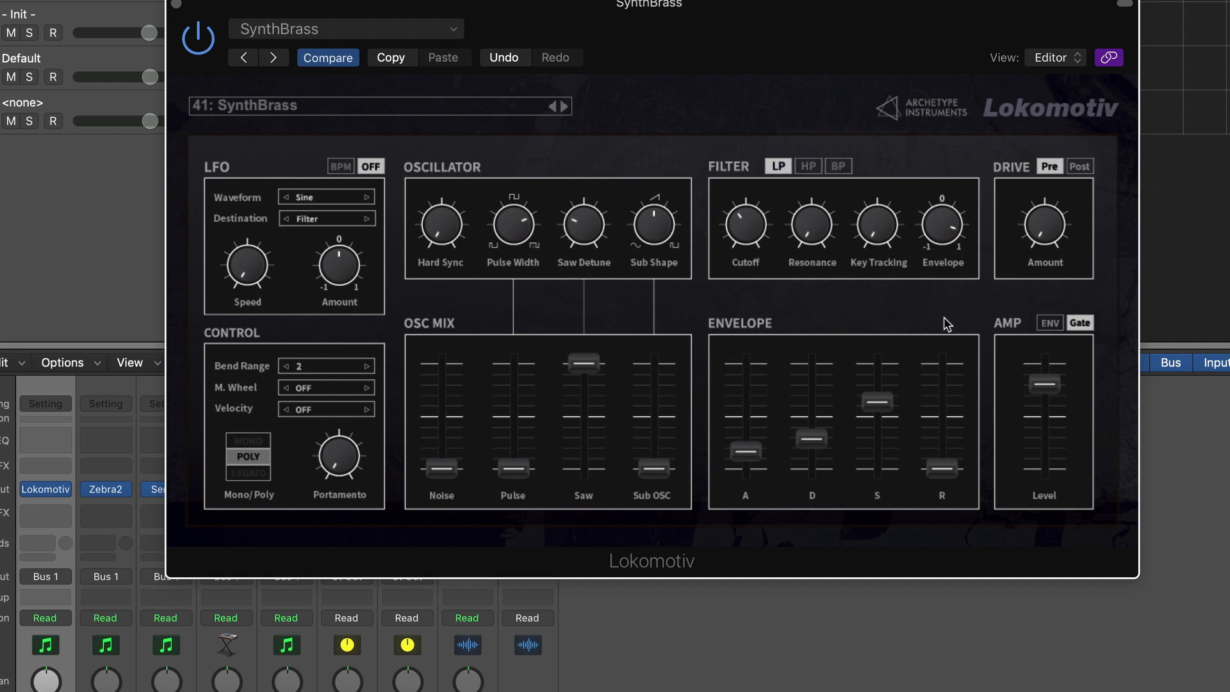
Raise the envelope release to about a third of its range and set the amp mode to ENV after comparing it with Gate.
left_click_drag(945, 467, 945, 435)
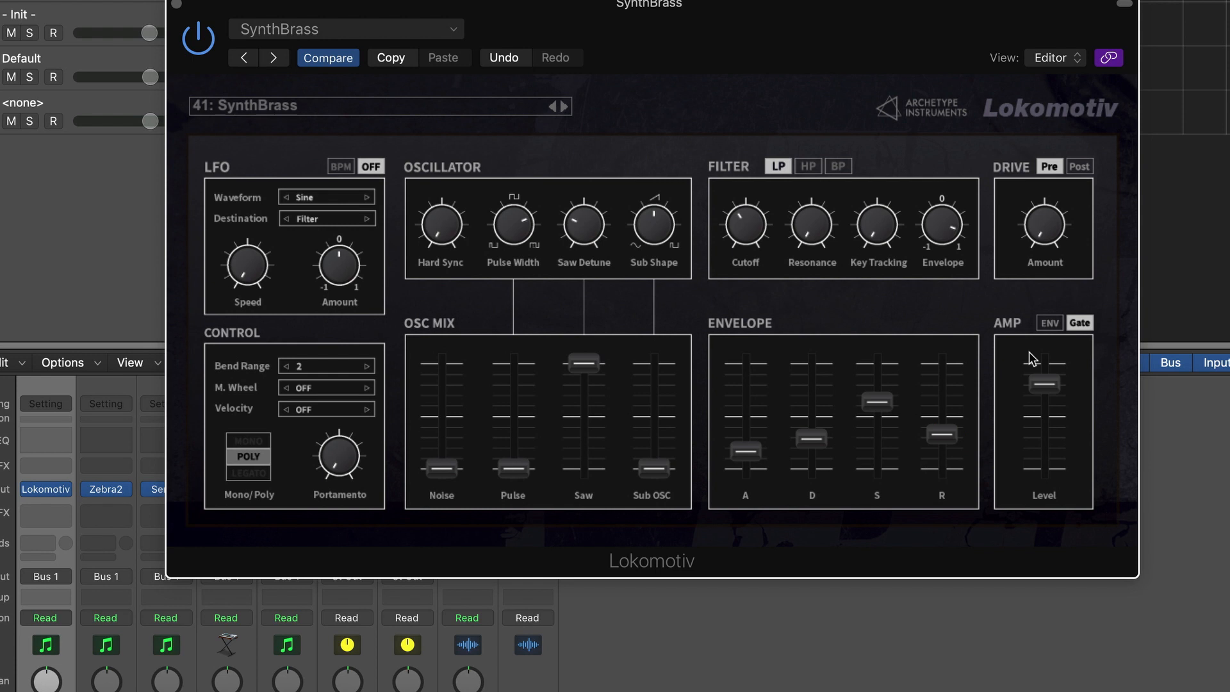
left_click(1048, 324)
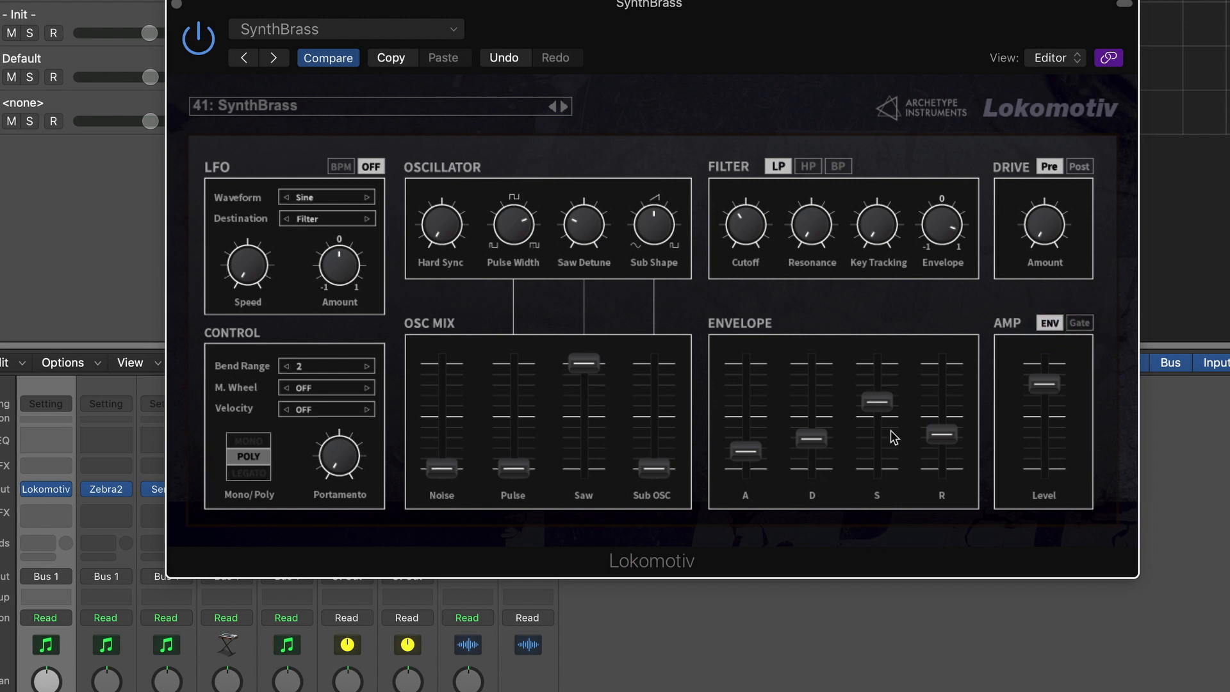
left_click(1080, 323)
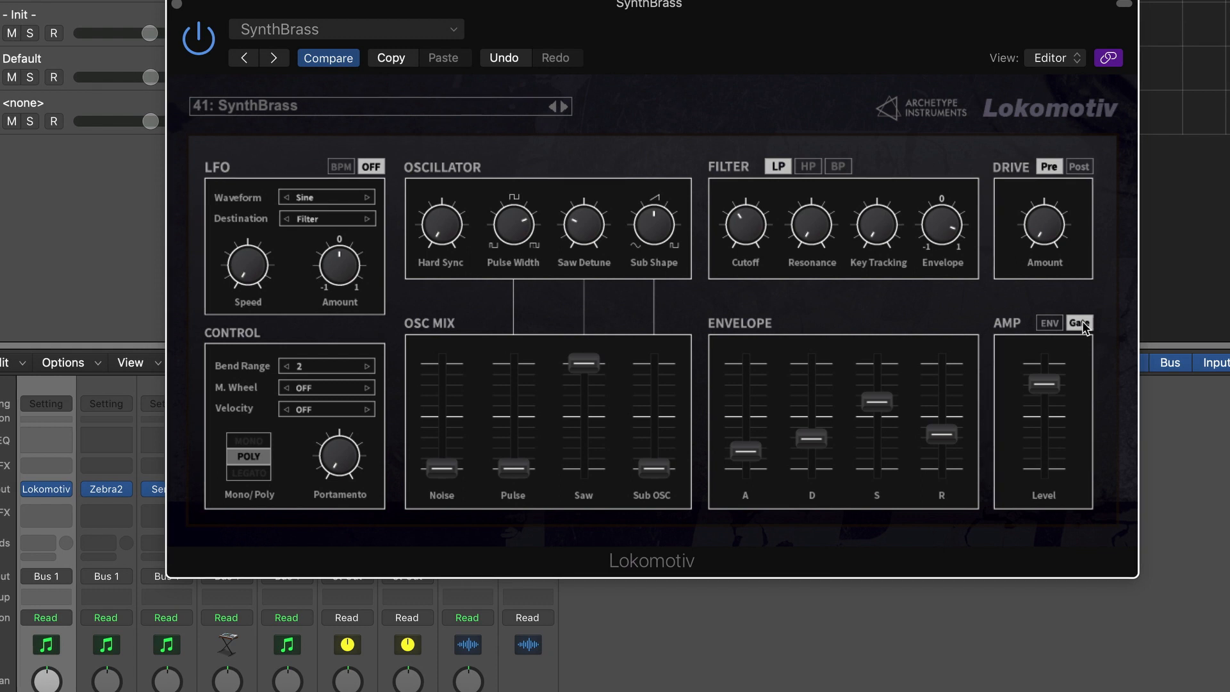
left_click(1051, 323)
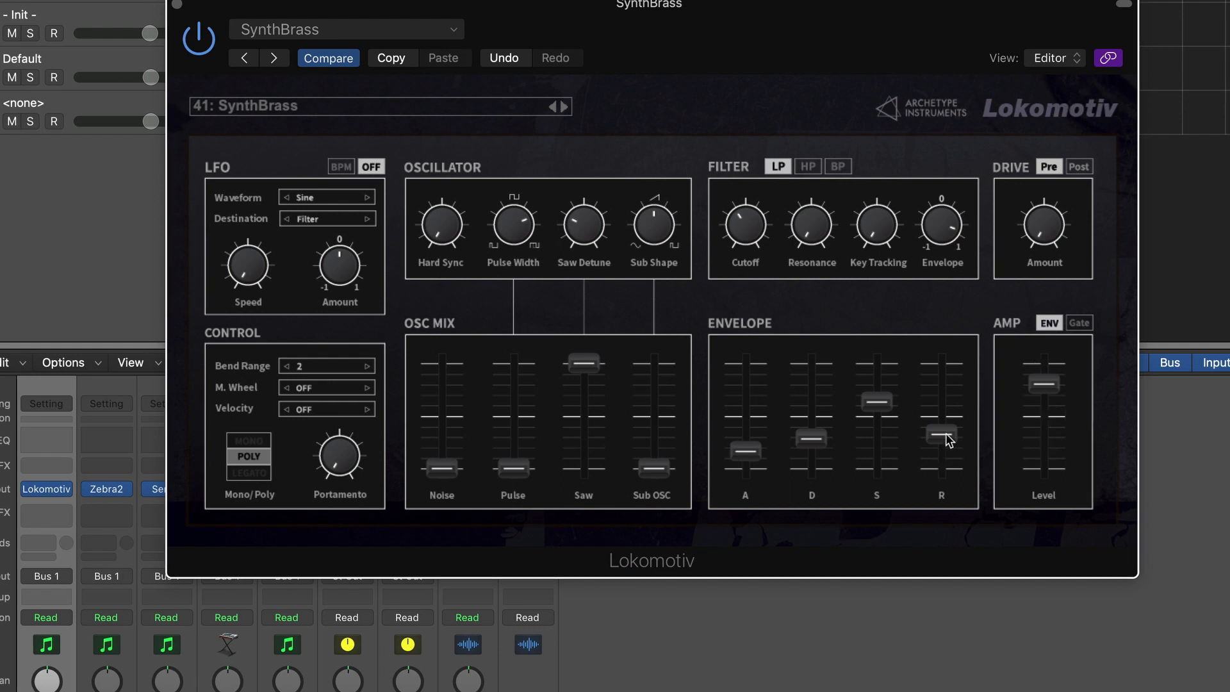
Try longer envelope release settings, then settle on a short release slightly above the minimum.
left_click_drag(948, 441, 948, 441)
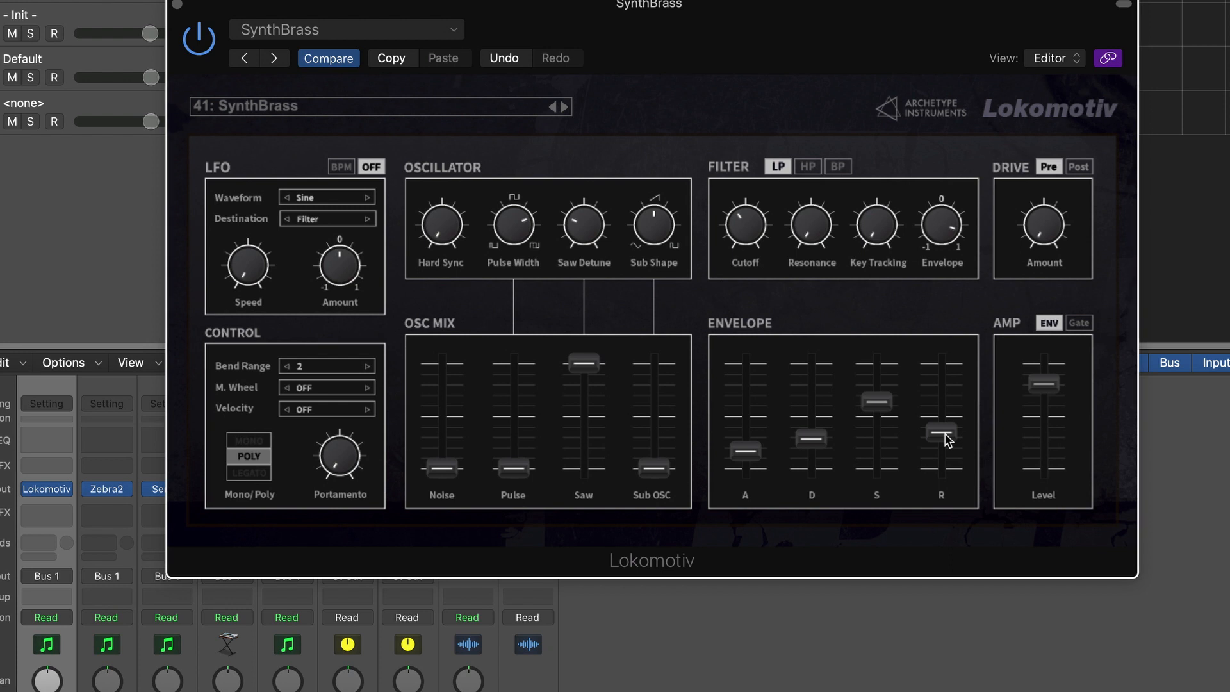
left_click_drag(948, 440, 946, 399)
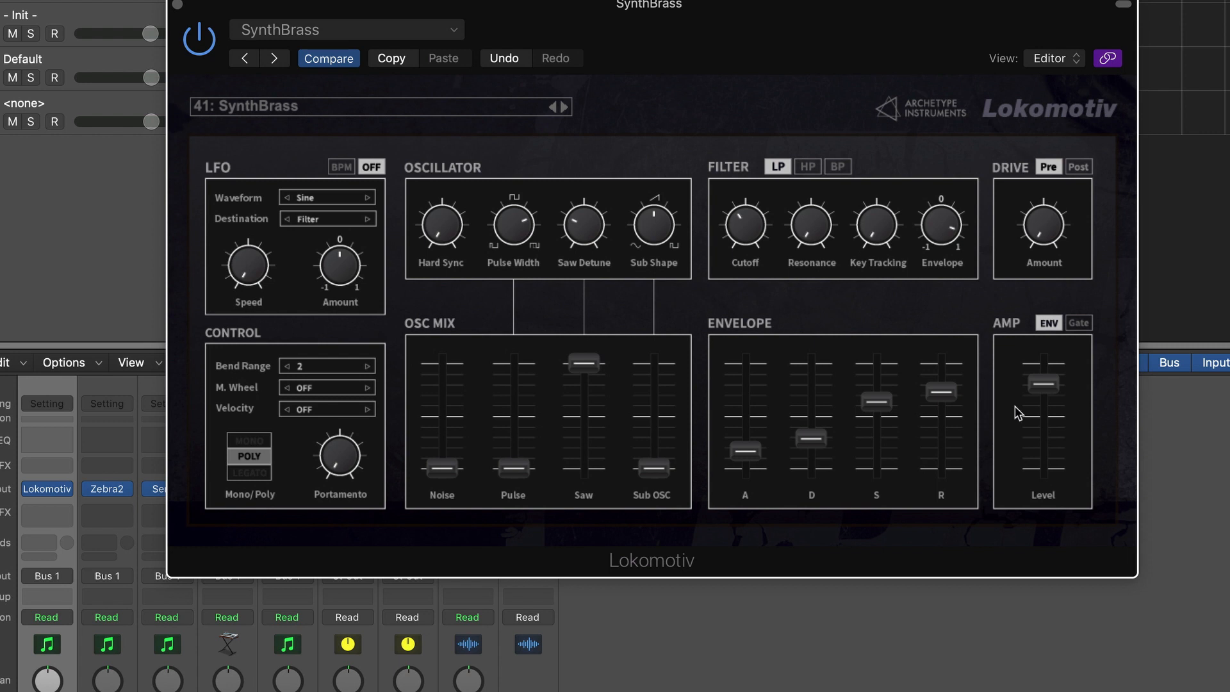
left_click_drag(942, 390, 943, 415)
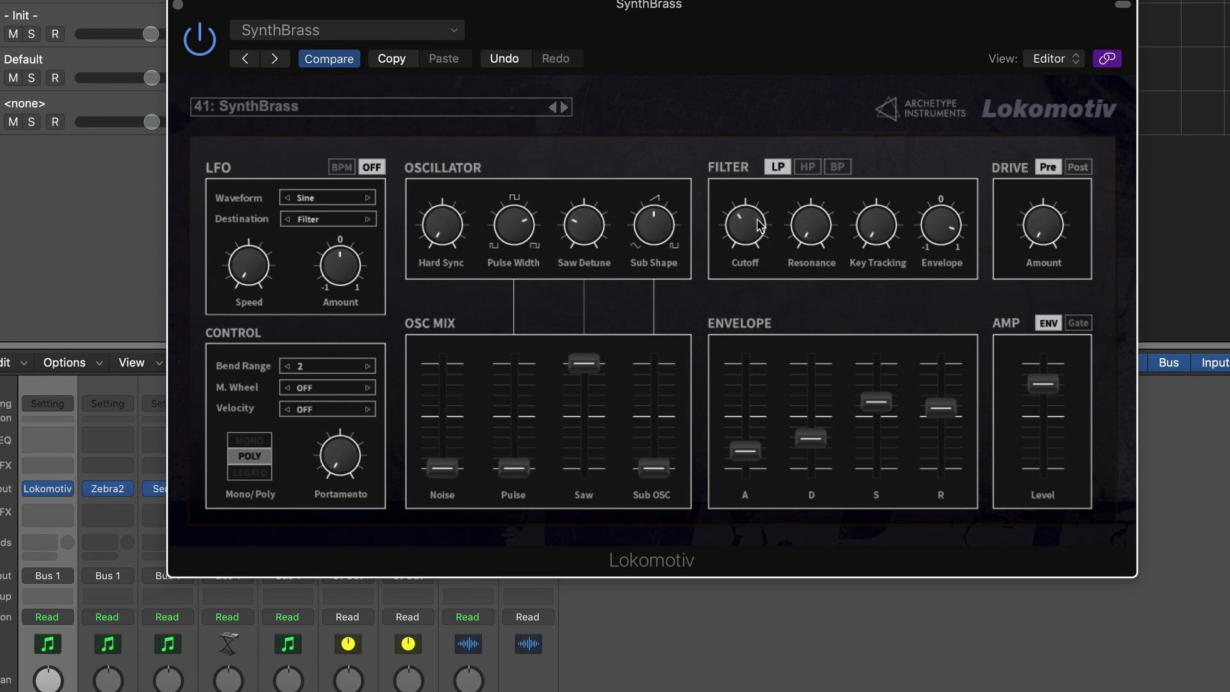
left_click(800, 284)
left_click_drag(941, 407, 944, 448)
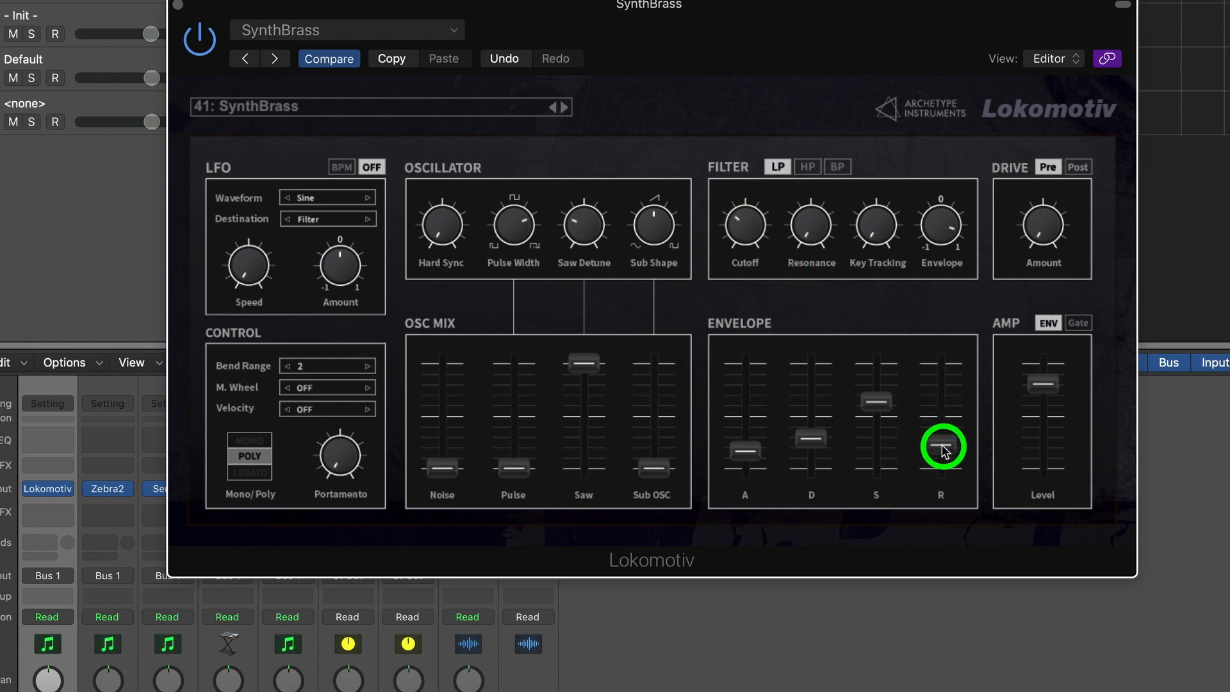
left_click(950, 215)
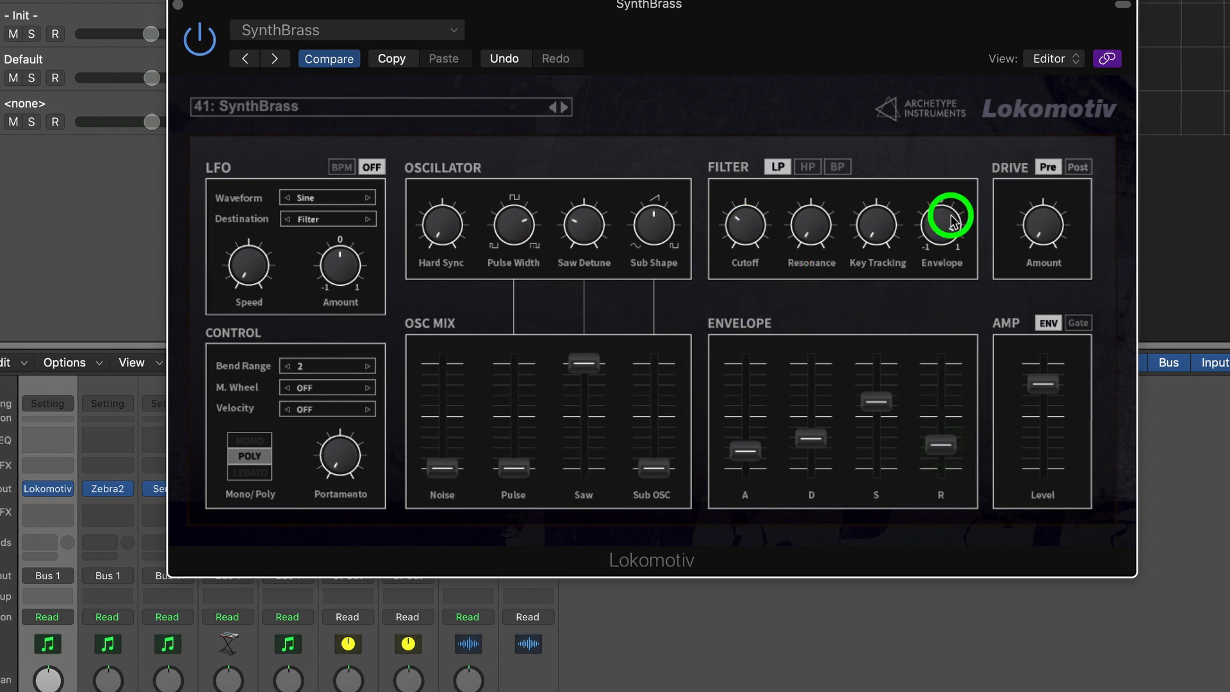
left_click(941, 451)
left_click_drag(942, 455, 942, 456)
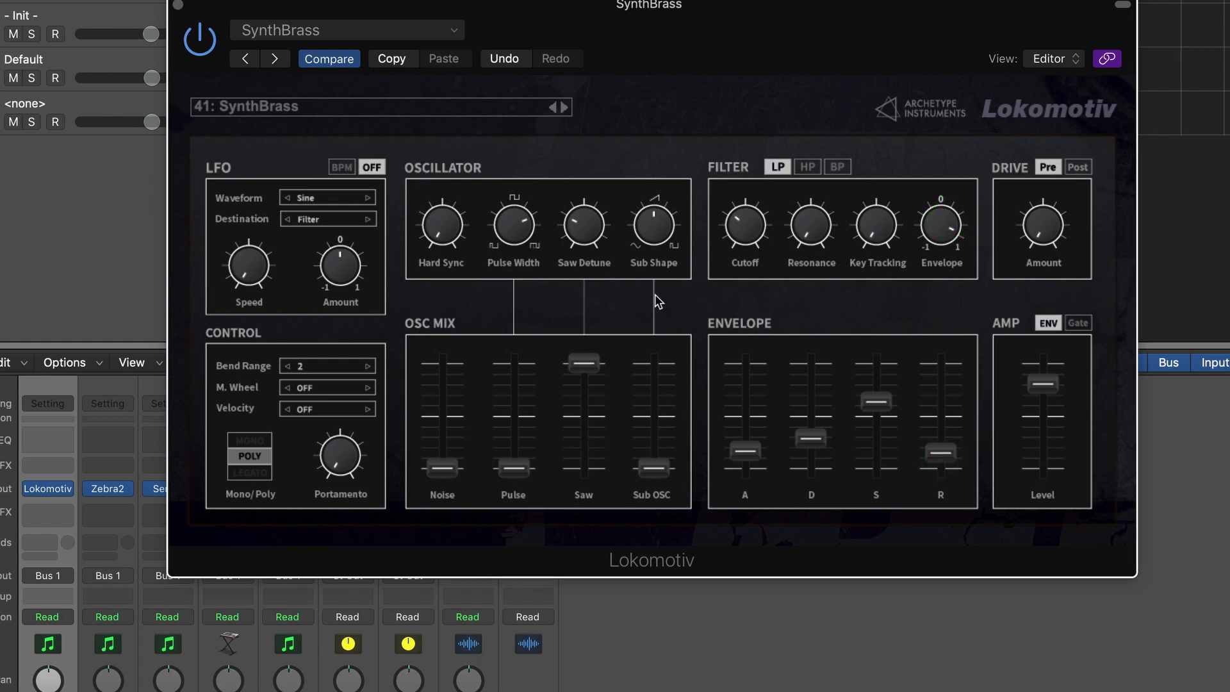
Open the filter cutoff fully and test the oscillator's Saw level and Hard Sync, leaving Saw at maximum and Hard Sync at minimum.
left_click_drag(743, 225, 760, 104)
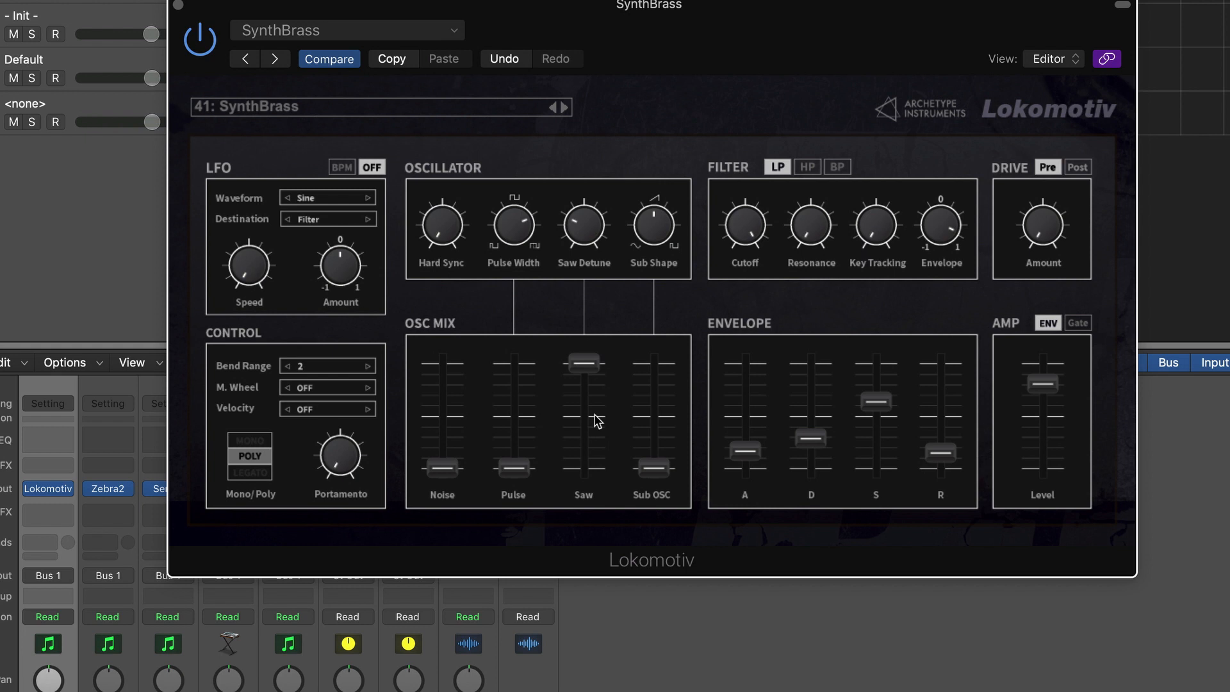
left_click(586, 358)
left_click_drag(585, 404, 606, 309)
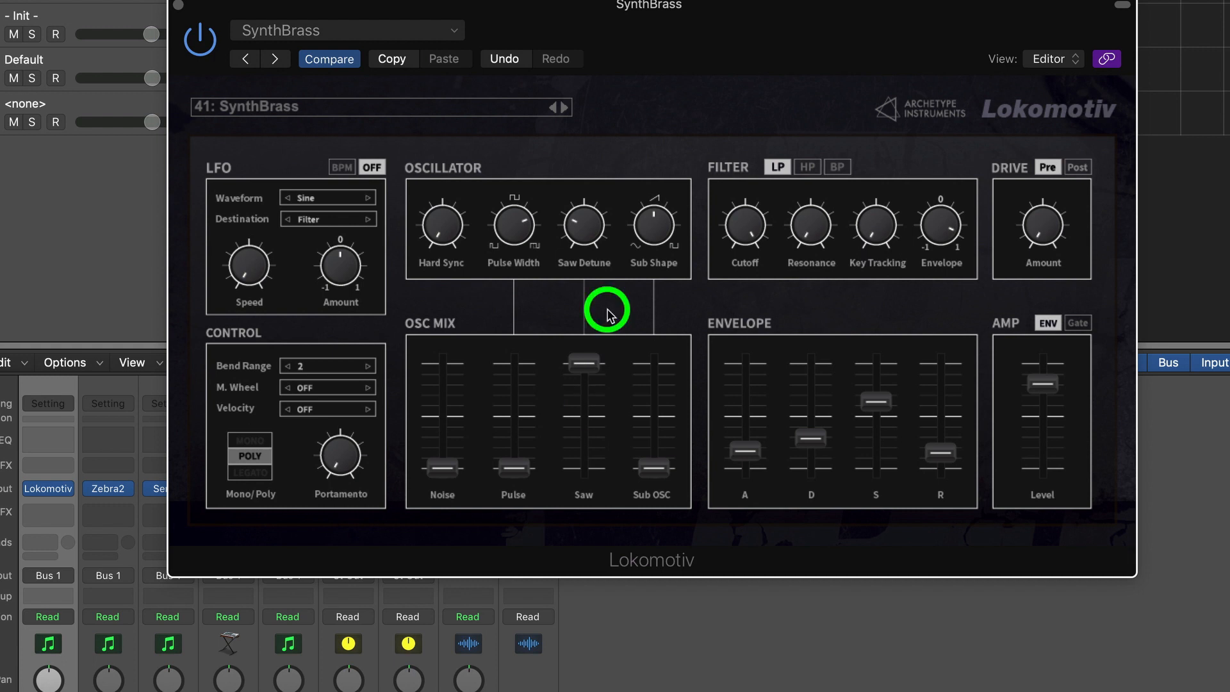
left_click(596, 229)
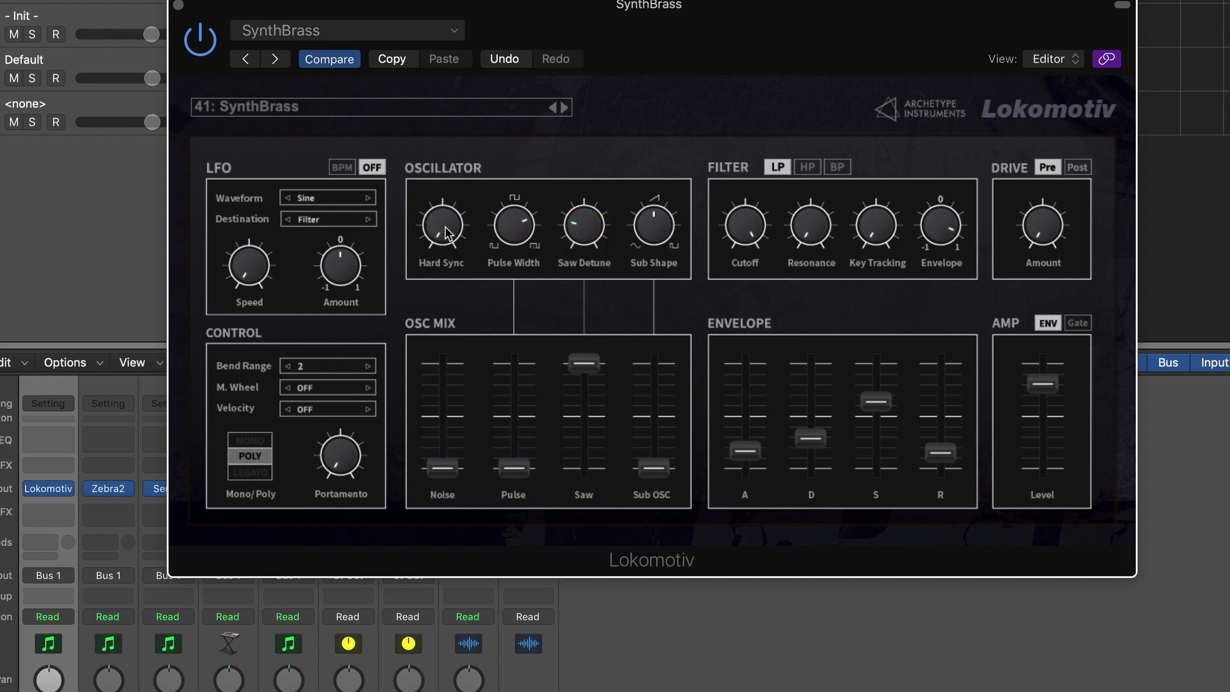
mouse_move(445, 226)
left_mouse_down()
mouse_move(429, 180)
mouse_move(434, 242)
left_mouse_up()
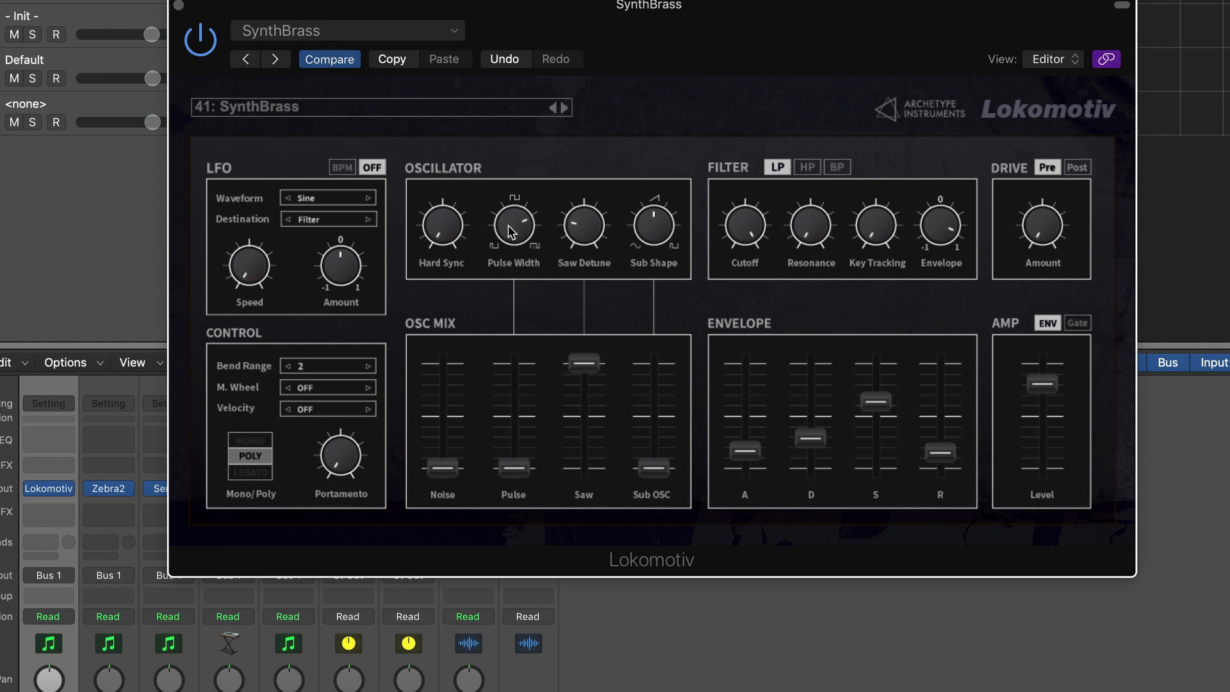
Isolate the pulse oscillator by setting Saw to minimum and Pulse to maximum, and sweep Pulse Width to hear its effect.
left_click_drag(513, 227, 553, 315)
left_click_drag(588, 367, 517, 542)
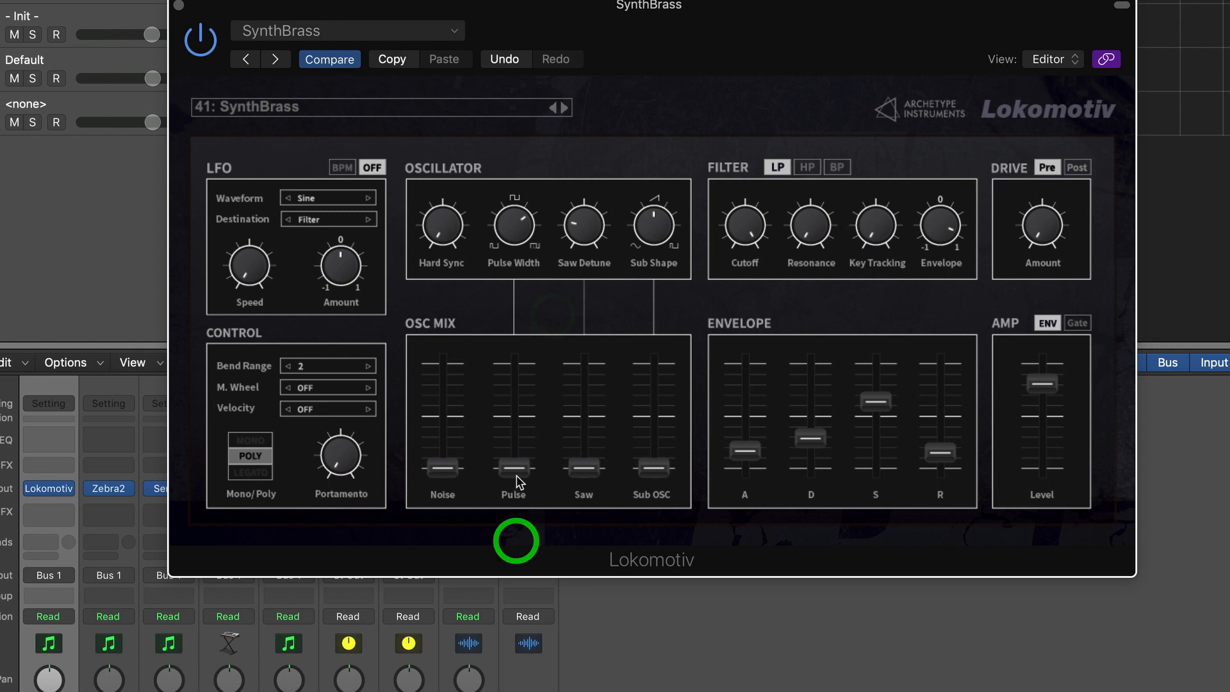
left_click_drag(515, 476, 503, 274)
left_click_drag(512, 224, 513, 124)
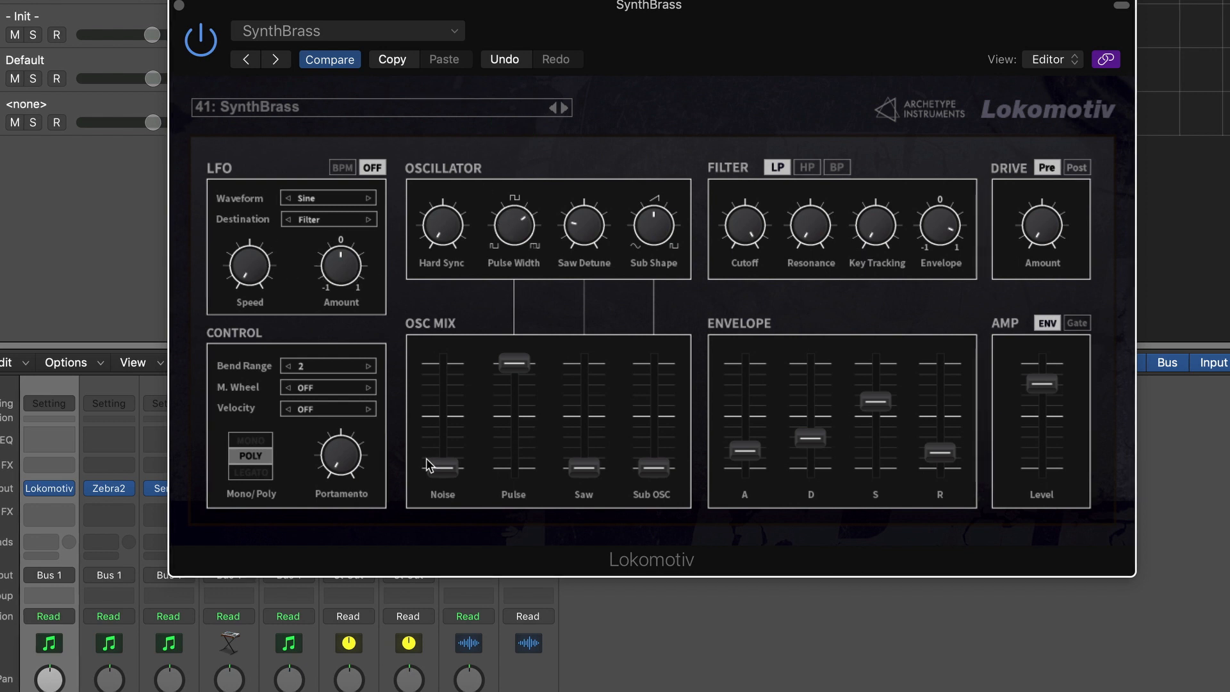
Test Hard Sync, Saw Detune and Pulse Width, leaving Saw Detune near the middle and Pulse Width at about a quarter.
left_click_drag(248, 240, 307, 293)
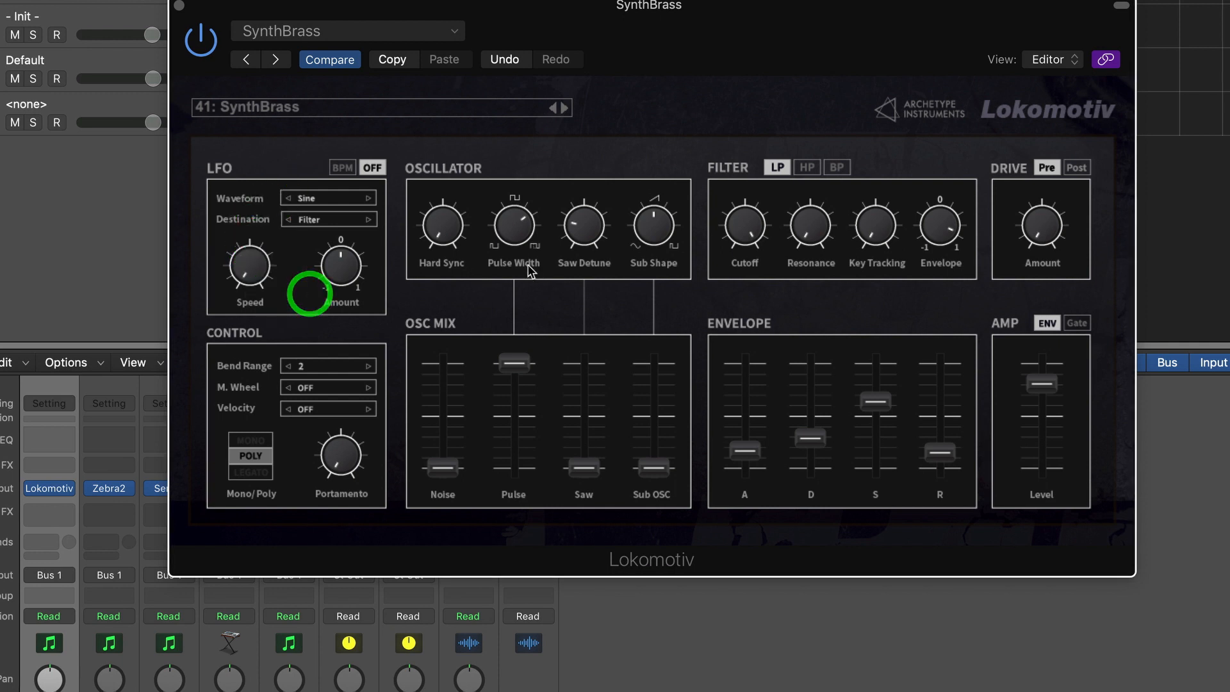
left_click_drag(579, 223, 541, 198)
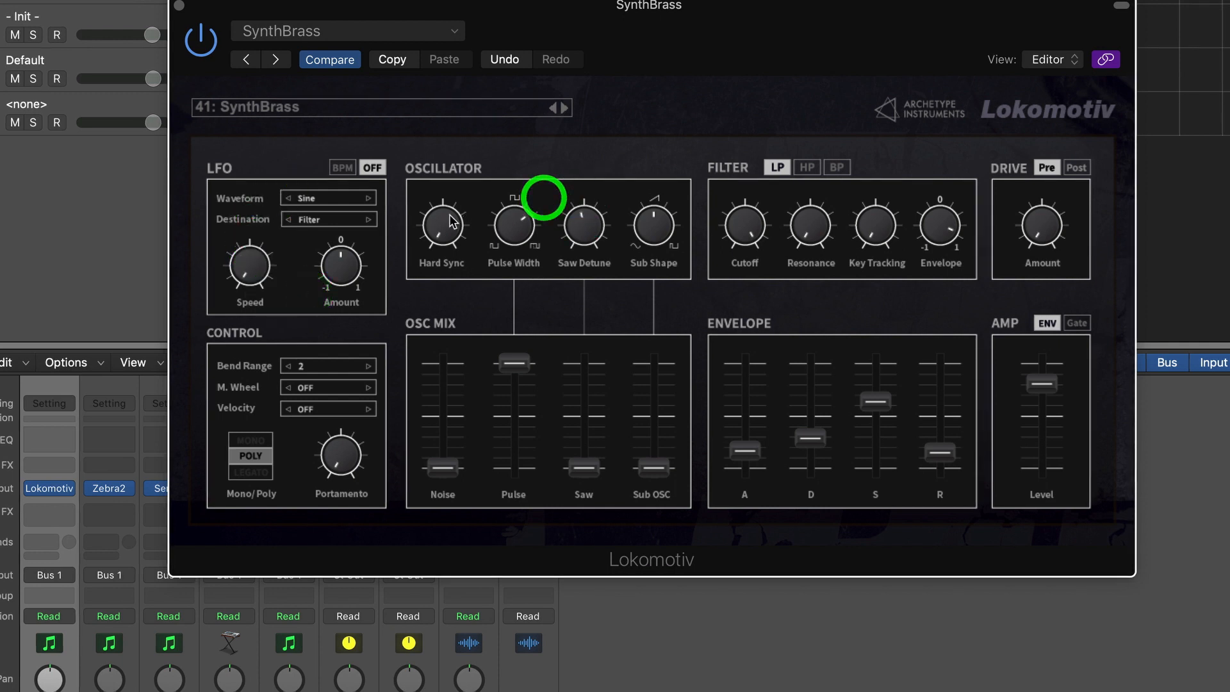
left_click_drag(431, 220, 433, 233)
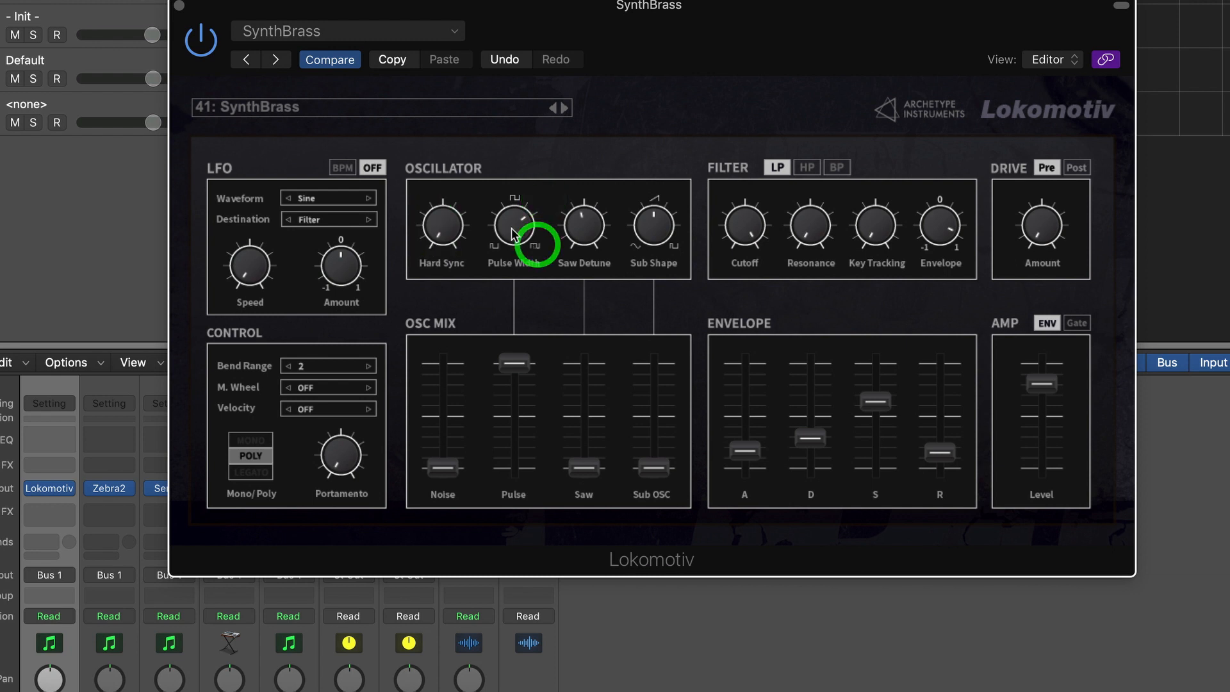
left_click_drag(511, 228, 563, 302)
Compare Saw Detune at minimum and above the middle, settling at about a quarter of its range.
mouse_move(581, 222)
left_mouse_down()
mouse_move(590, 287)
mouse_move(583, 227)
left_mouse_up()
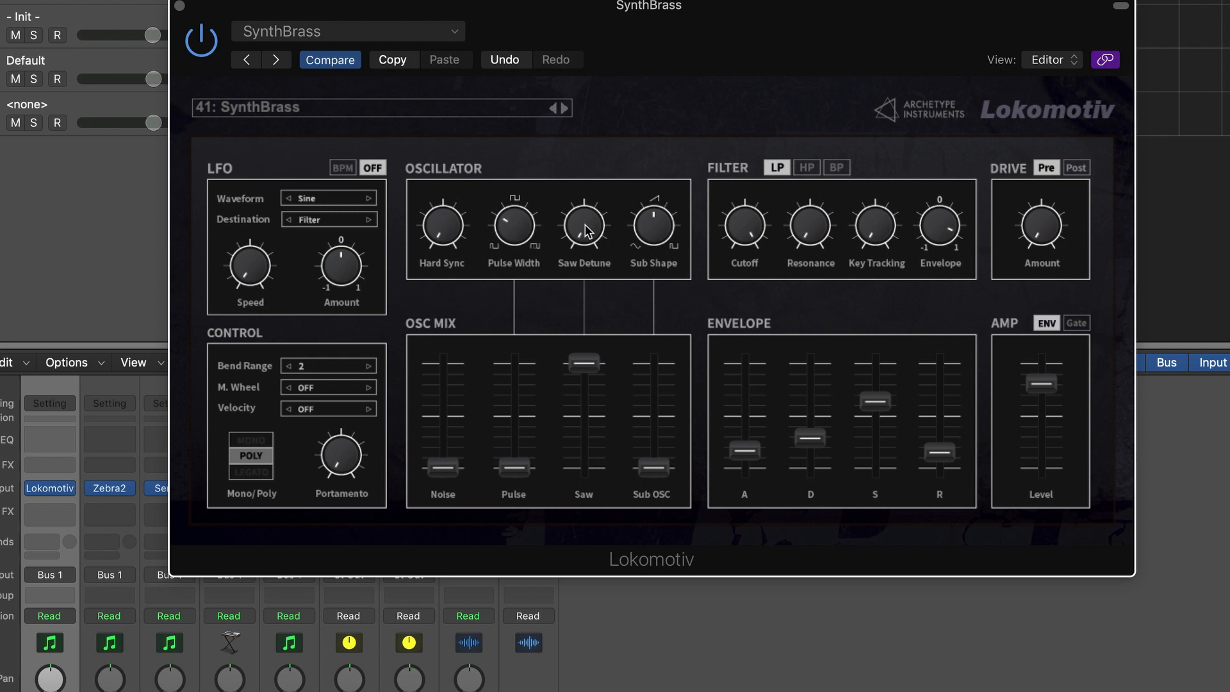
left_click_drag(585, 231, 586, 224)
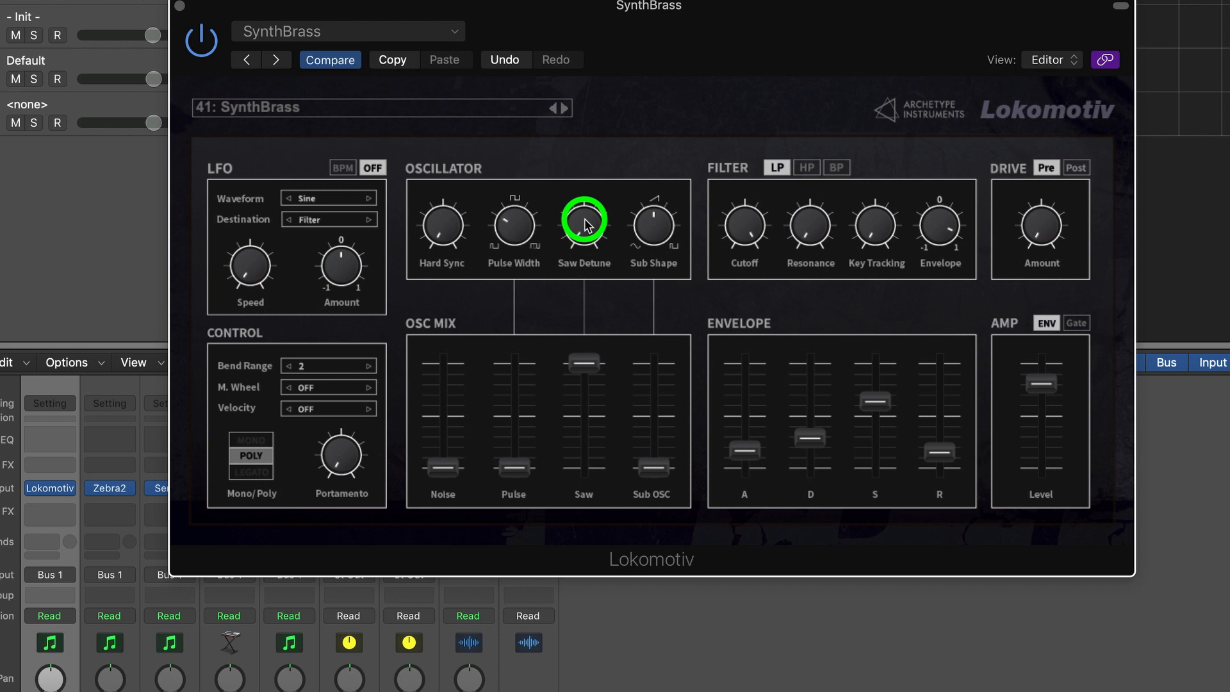
left_click_drag(585, 220, 586, 173)
left_click(589, 231)
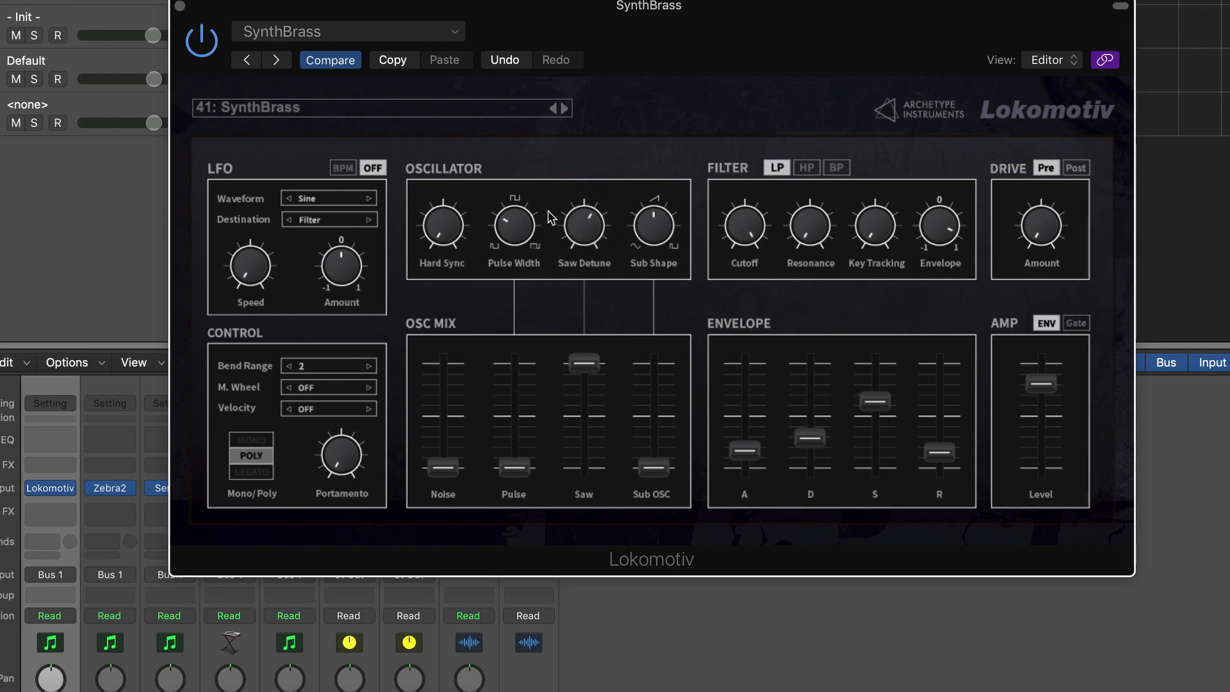
left_click_drag(566, 217, 574, 282)
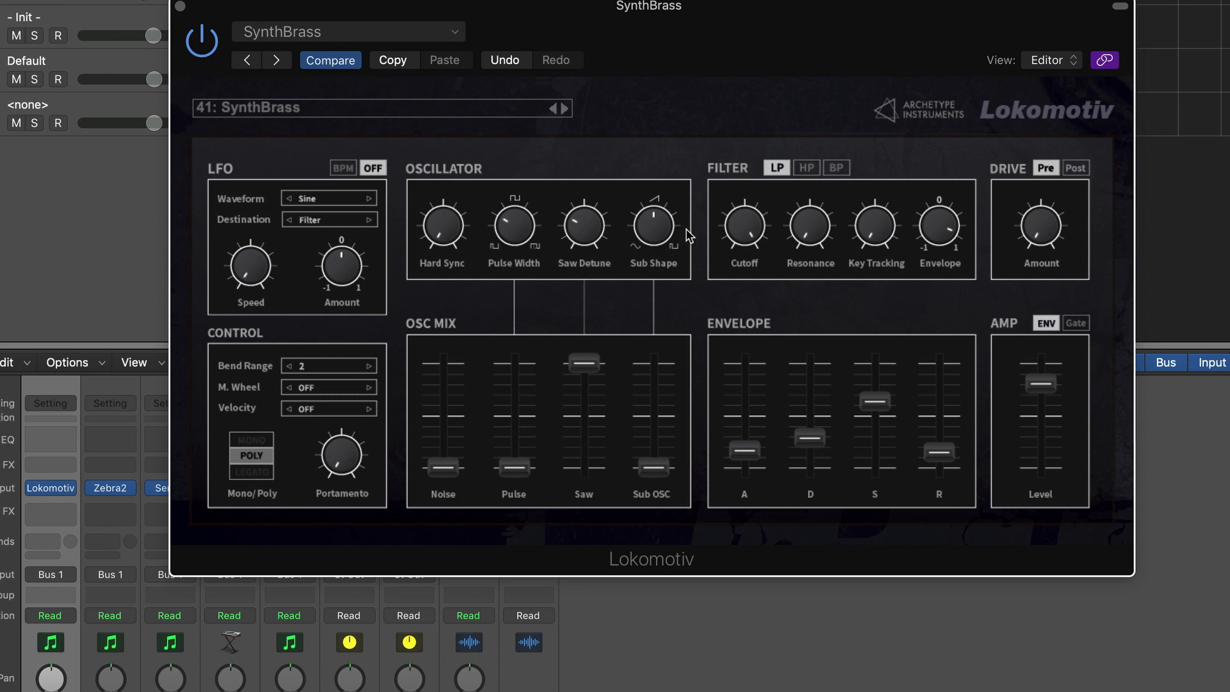
Lower the filter cutoff to about a quarter and raise the envelope release to about a third of its range.
left_click_drag(743, 232, 737, 370)
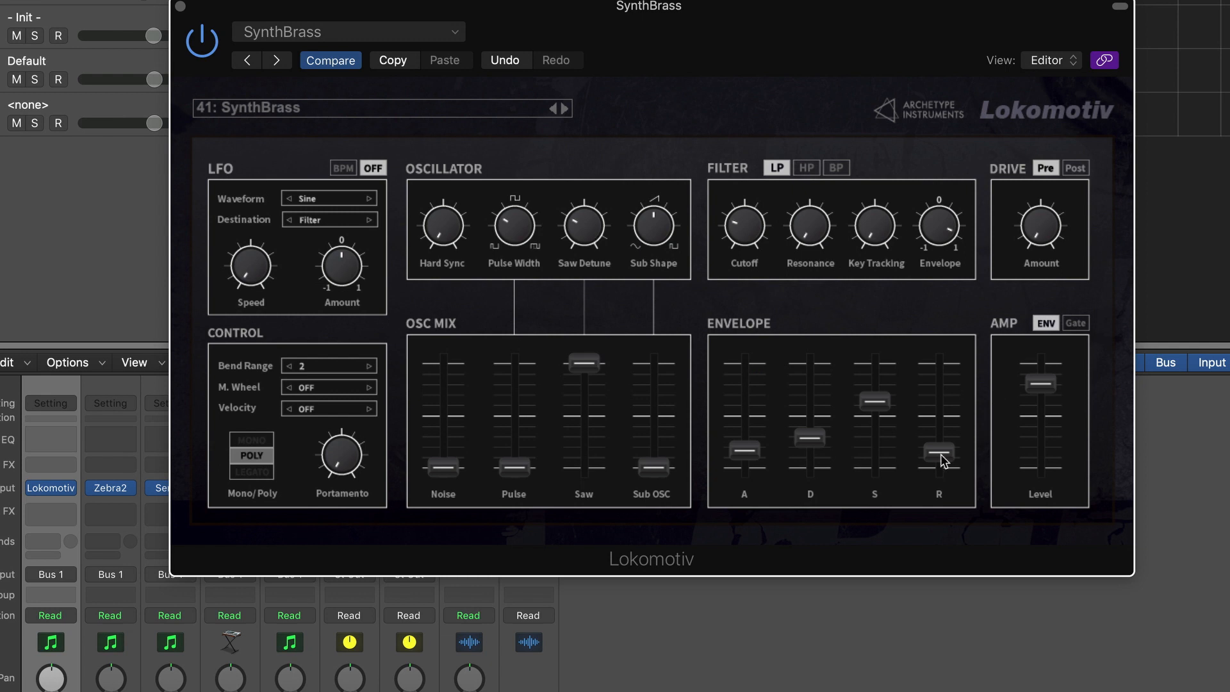
left_click_drag(940, 453, 939, 441)
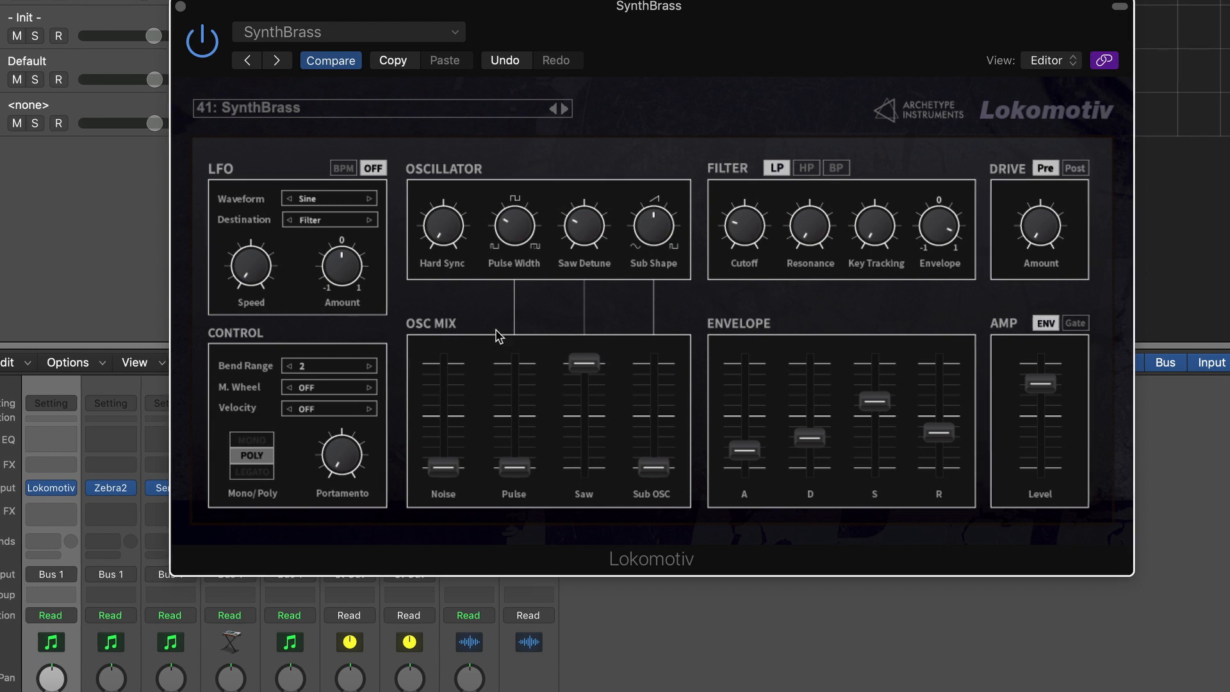
Load the Ozone preset.
left_click_drag(714, 37, 728, 44)
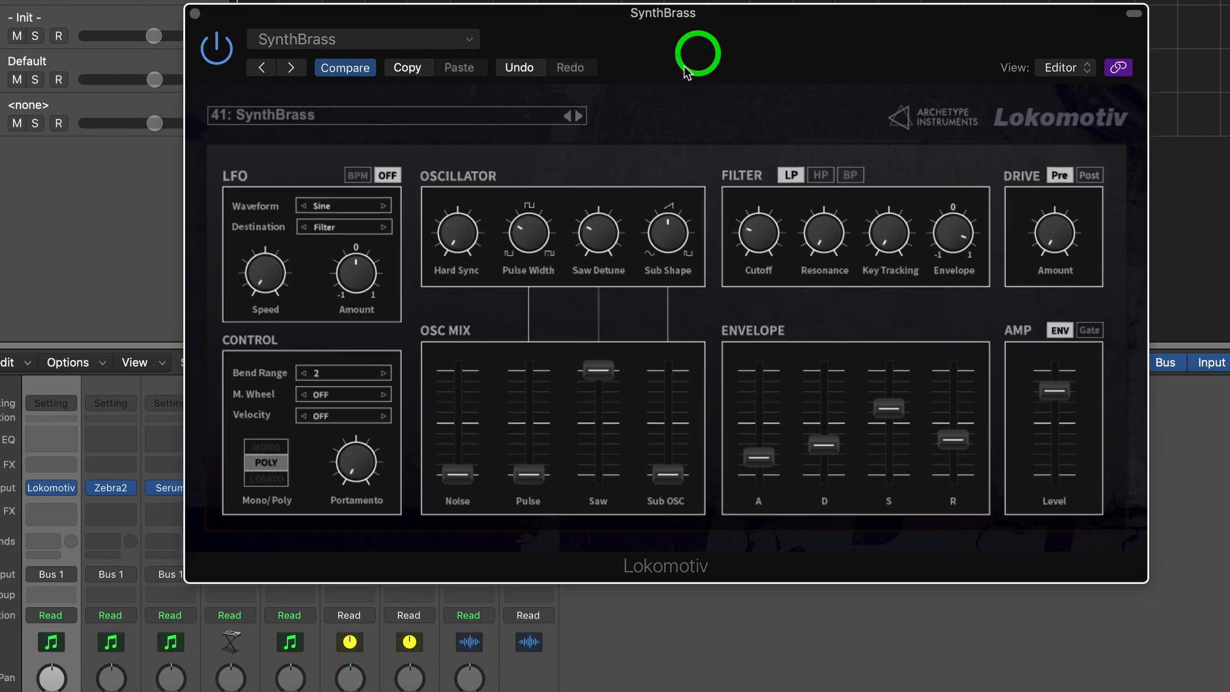
left_click(438, 125)
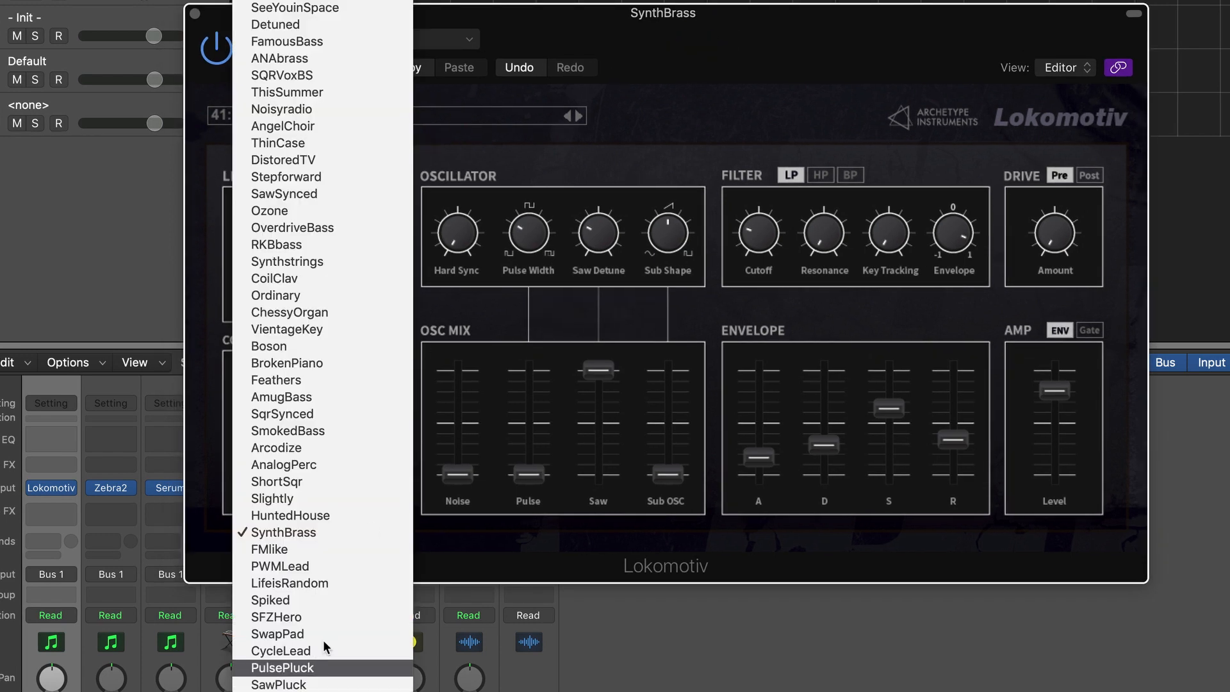
left_click(306, 213)
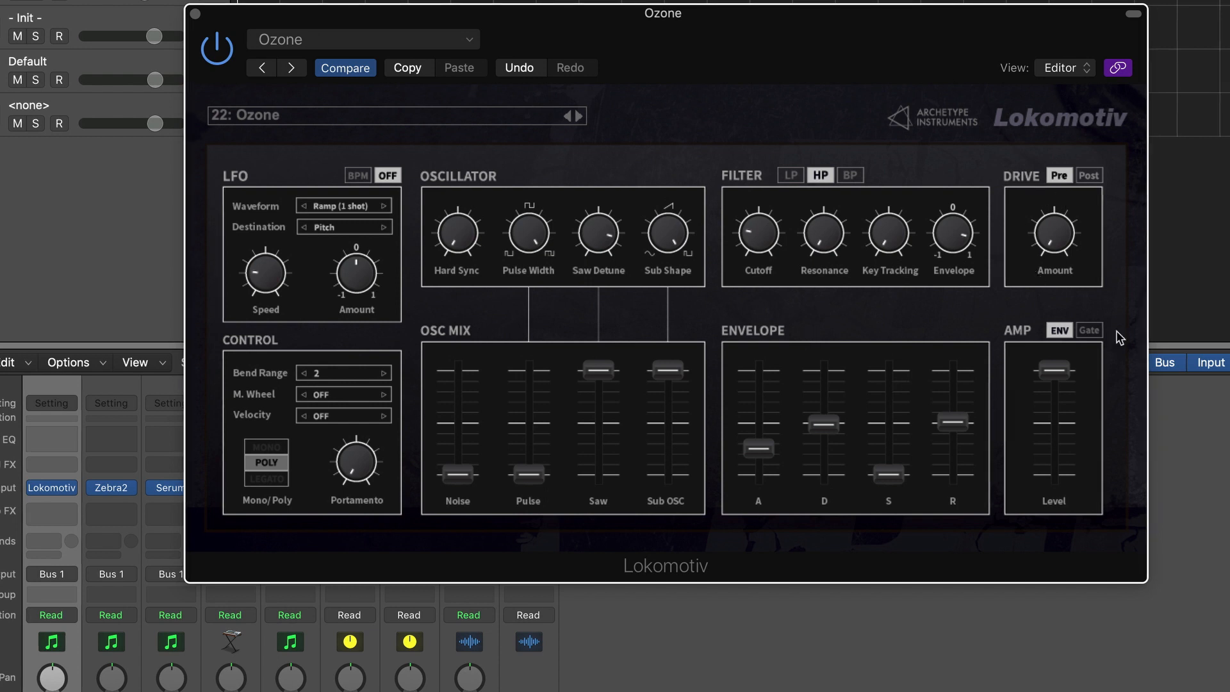
Examine the Ozone preset's Drive amount, amp Level, and envelope Sustain and Decay controls.
left_click(1005, 144)
left_click_drag(1005, 145, 1027, 184)
left_click(1060, 252)
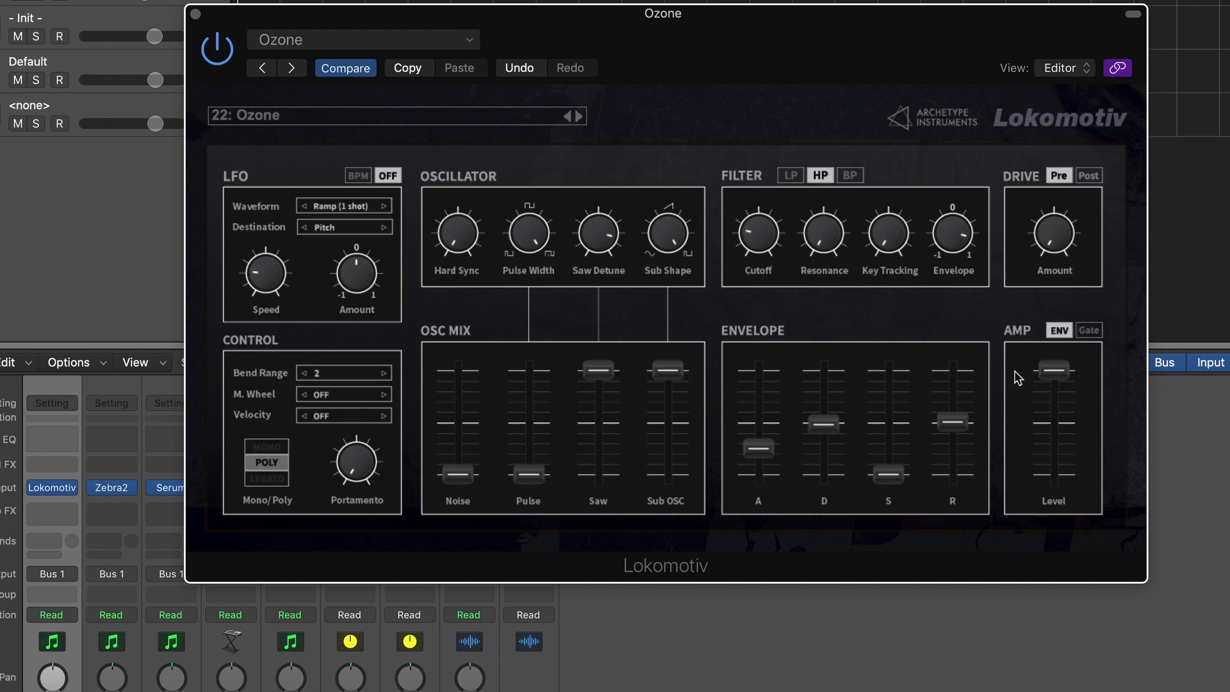
left_click_drag(1049, 383, 1050, 339)
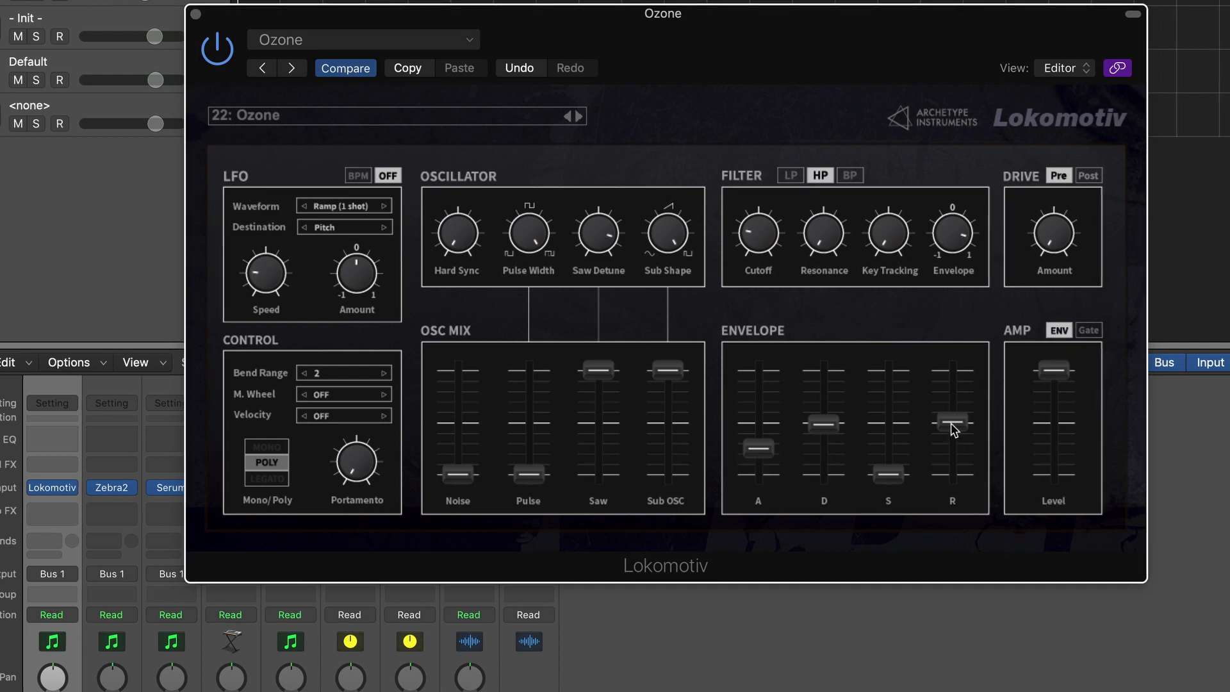
left_click_drag(891, 482, 895, 488)
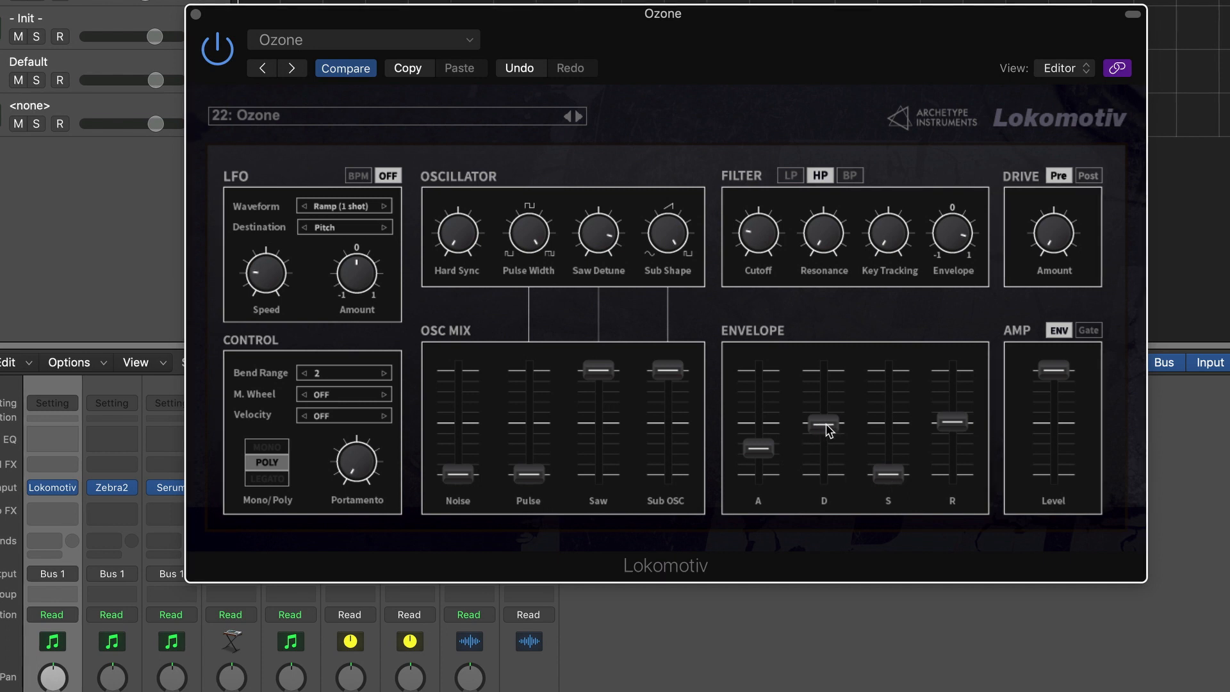
mouse_move(831, 429)
left_mouse_down()
mouse_move(831, 465)
mouse_move(833, 426)
left_mouse_up()
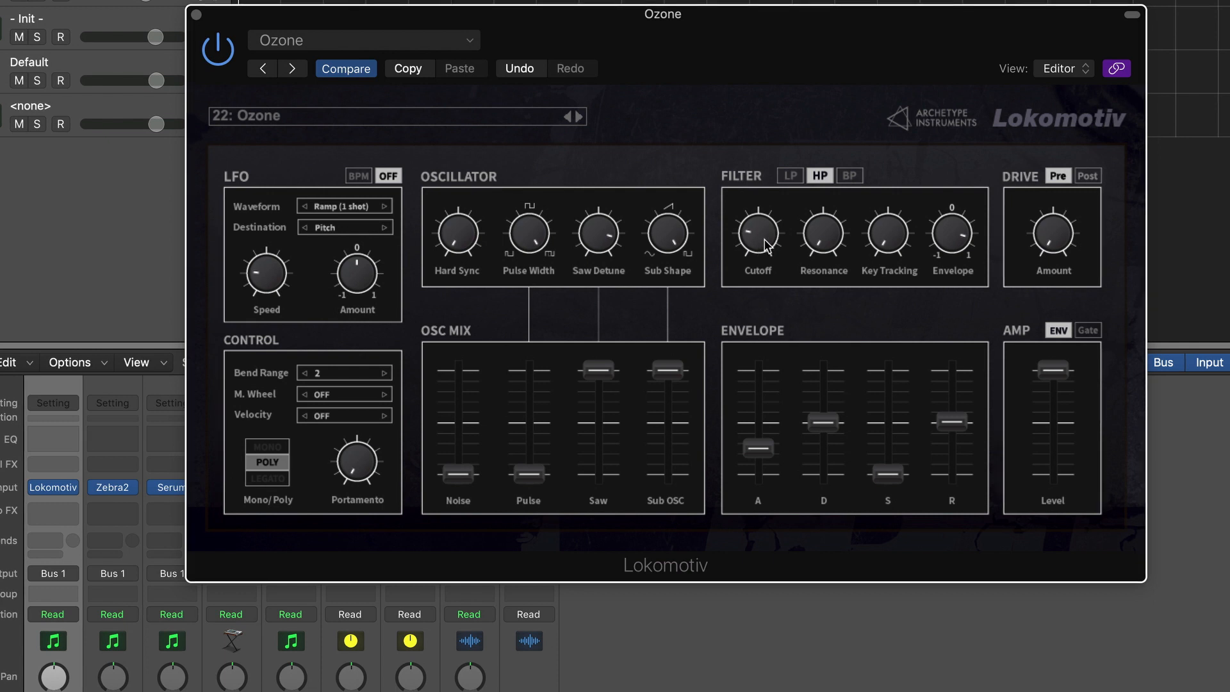
Audition the high-pass filter's Cutoff, Resonance and Key Tracking, returning Resonance and Key Tracking to minimum and Cutoff to about a quarter.
mouse_move(767, 246)
left_mouse_down()
mouse_move(761, 164)
mouse_move(762, 256)
left_mouse_up()
left_click_drag(817, 239, 818, 134)
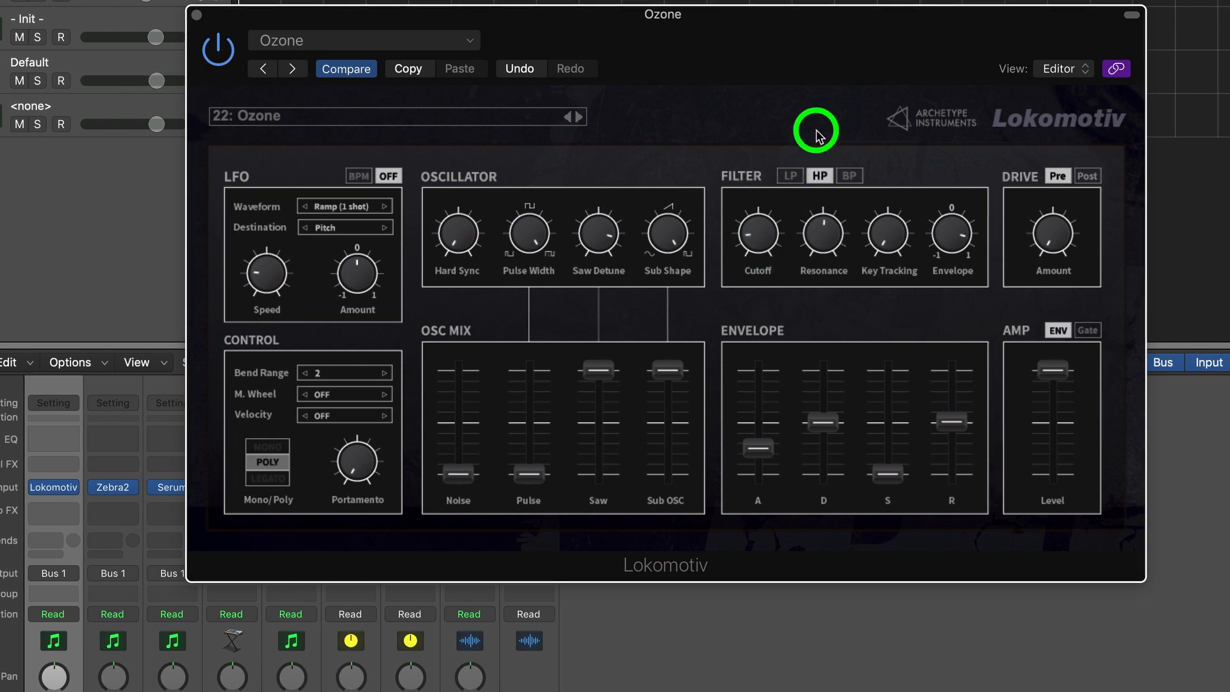
left_click_drag(816, 131, 817, 131)
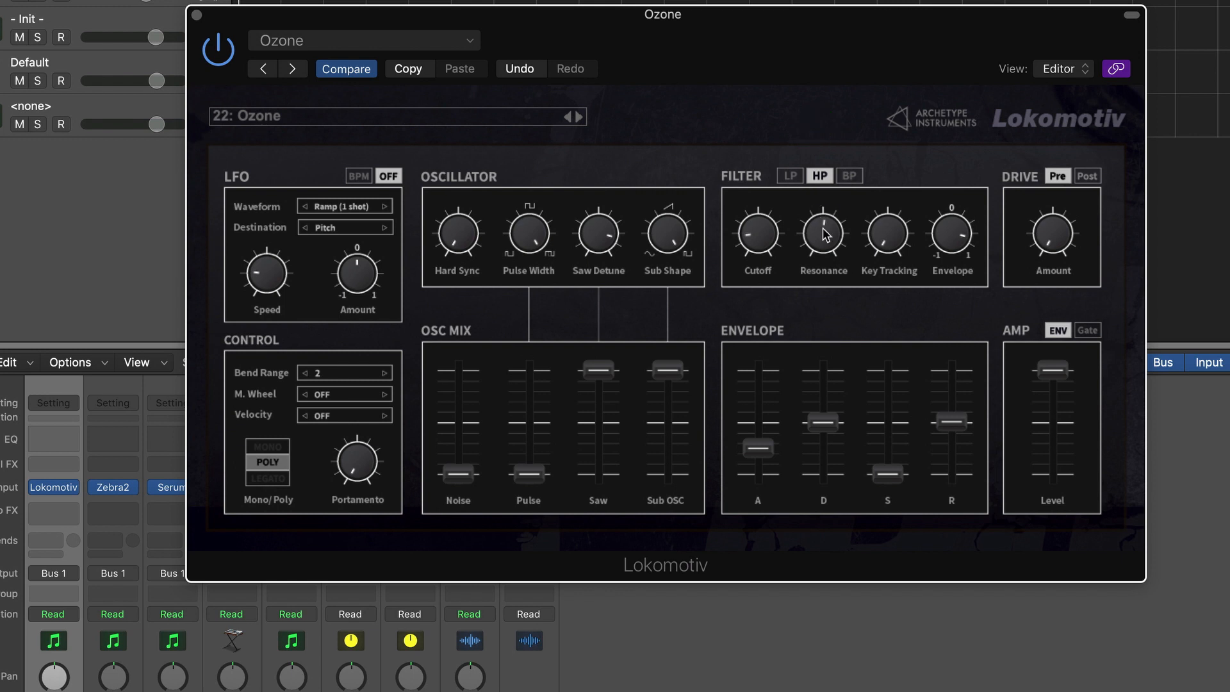
left_click_drag(818, 228, 830, 353)
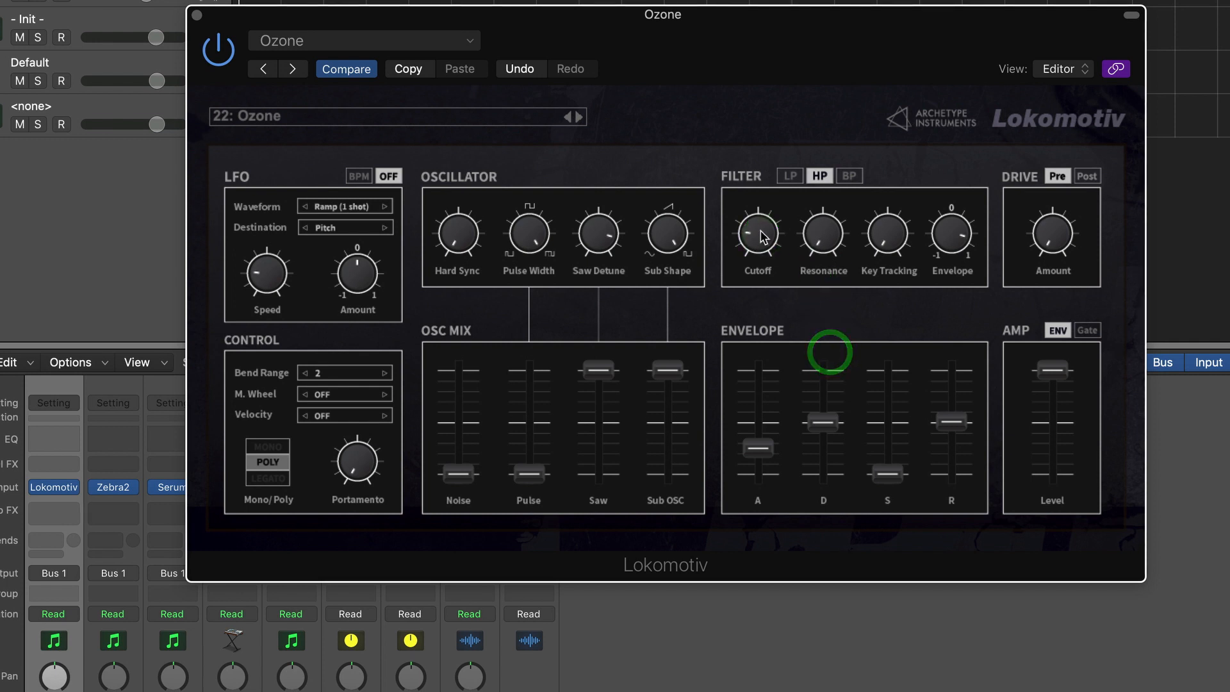
left_click_drag(760, 217, 756, 229)
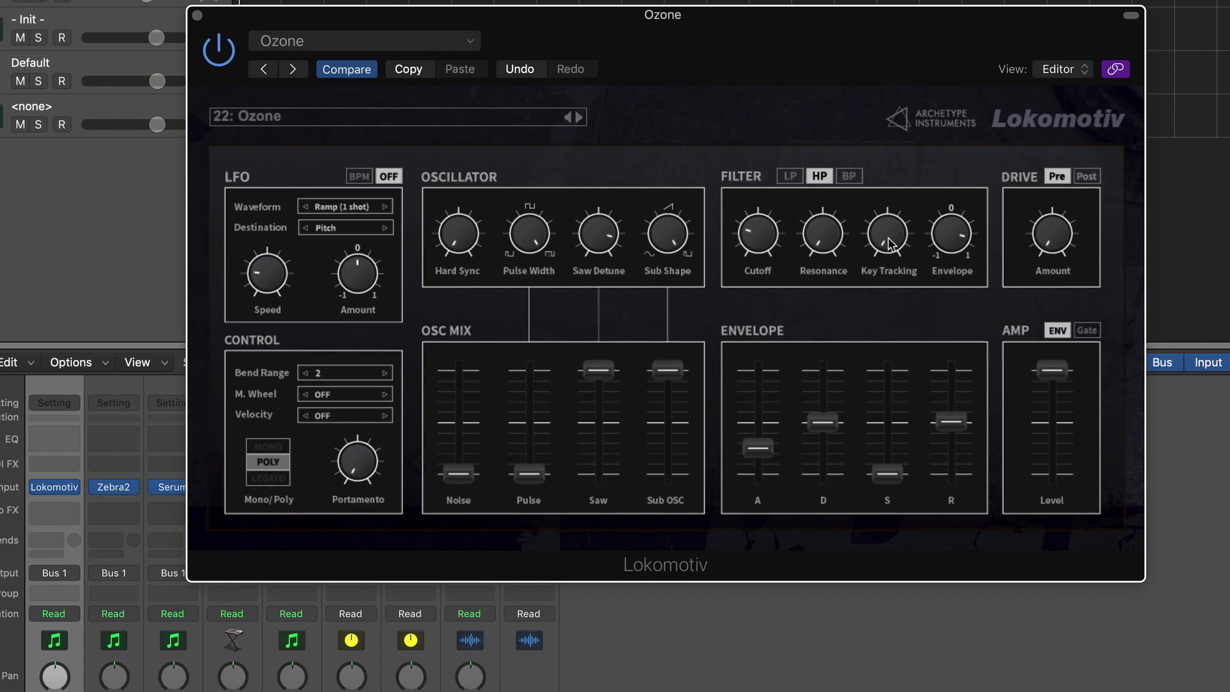
left_click_drag(881, 187, 861, 234)
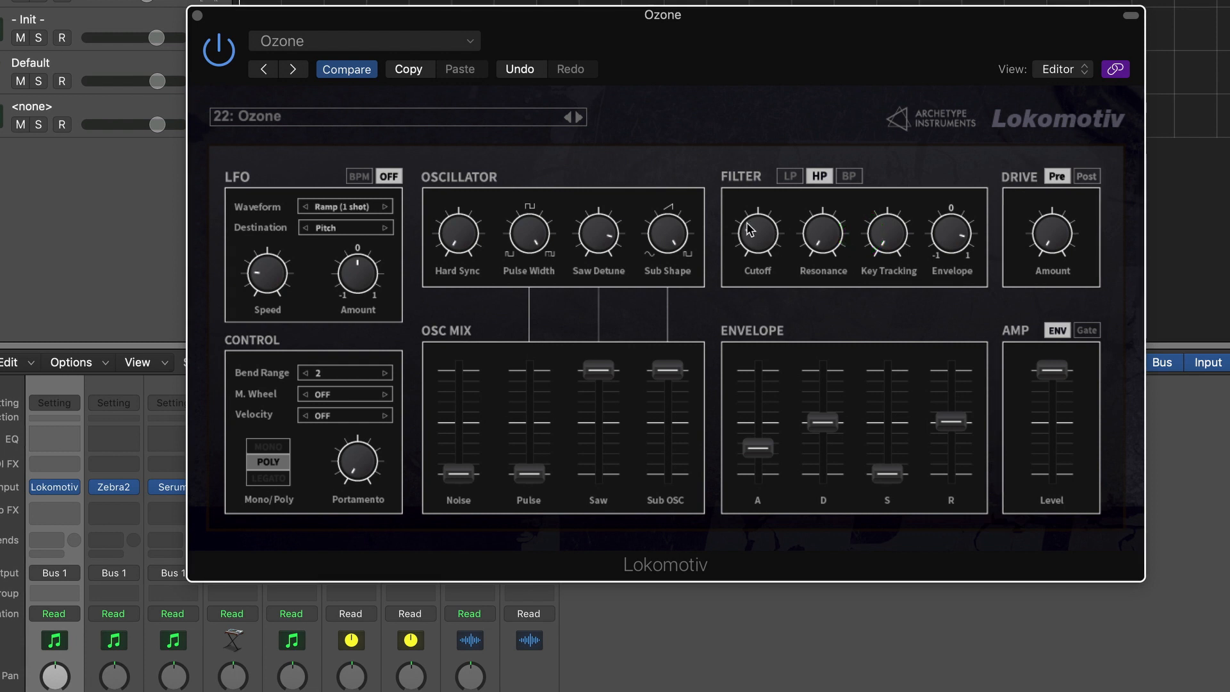
Try the filter's Envelope amount near full positive and at 0, returning it to a strongly positive setting.
left_click(946, 229)
mouse_move(946, 226)
left_mouse_down()
mouse_move(948, 189)
mouse_move(948, 221)
left_mouse_up()
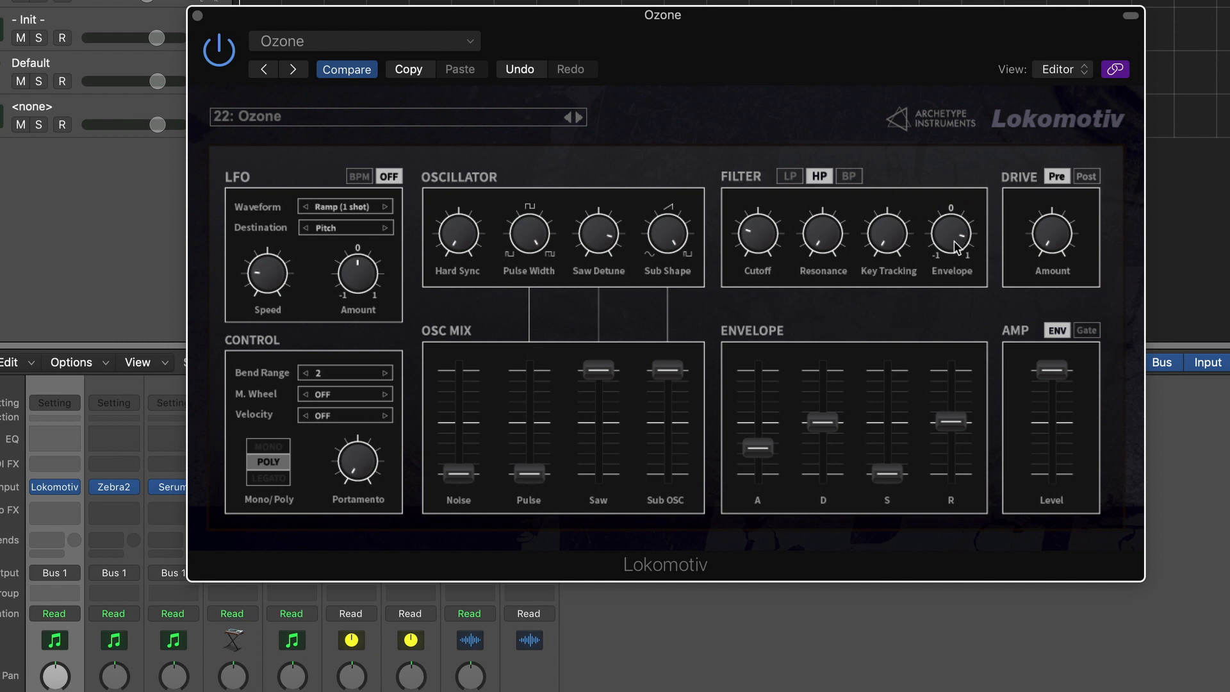
mouse_move(953, 239)
left_mouse_down()
mouse_move(952, 272)
mouse_move(951, 217)
left_mouse_up()
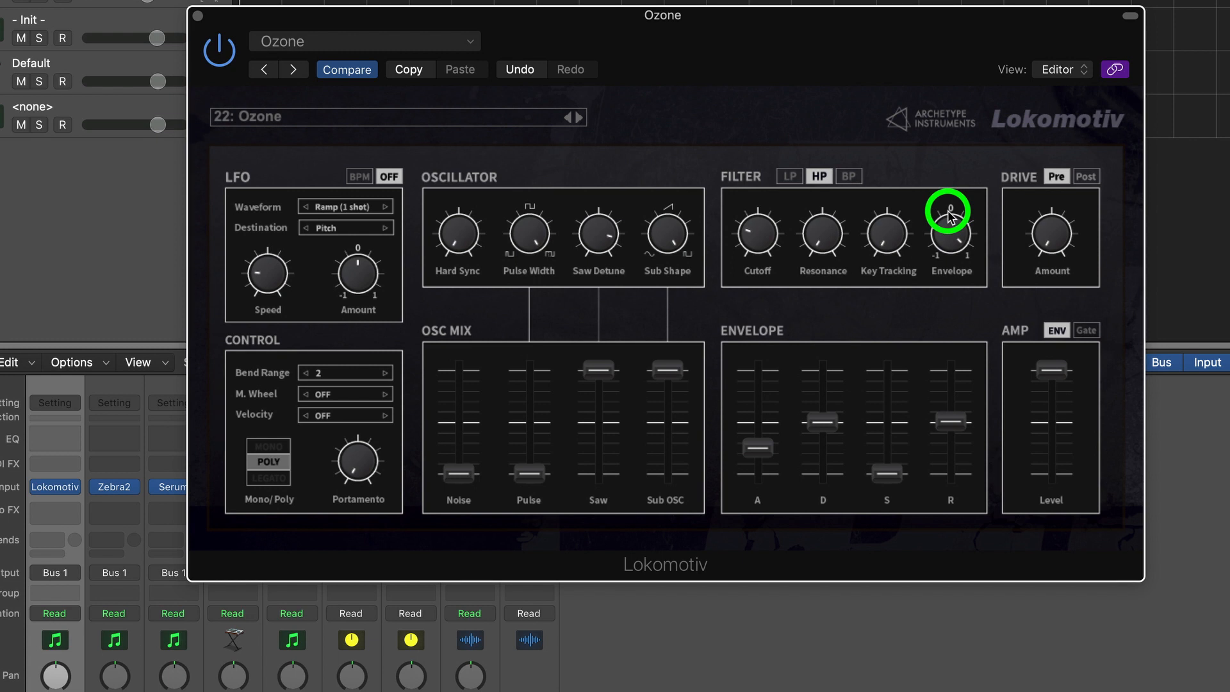
left_click_drag(951, 216, 954, 305)
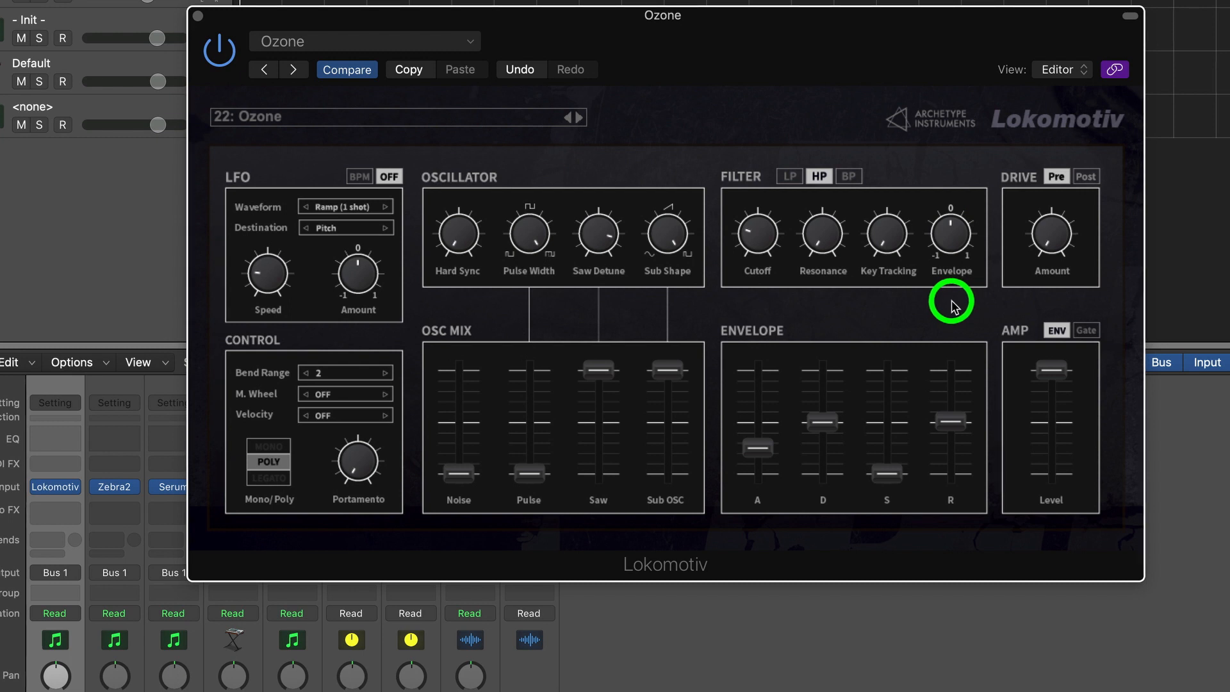
left_click_drag(954, 305, 951, 224)
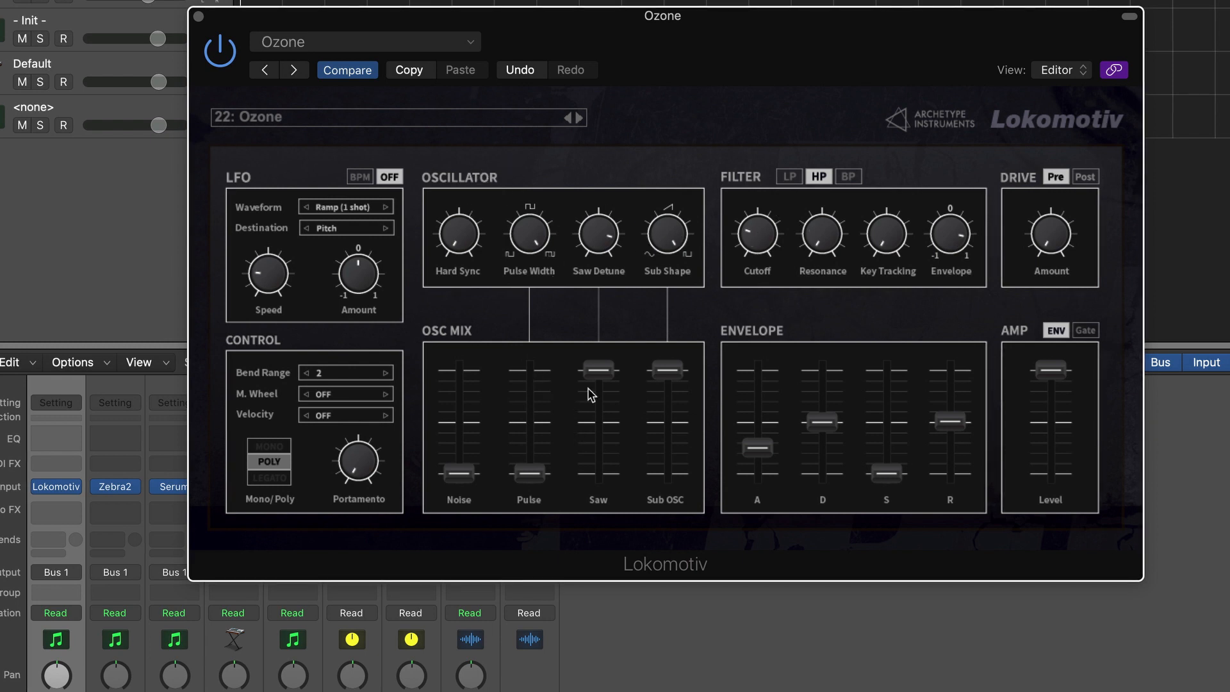
Neutralise the high-pass filter by setting Cutoff to minimum and its Envelope amount to 0.
left_click(605, 490)
left_click_drag(597, 361, 640, 367)
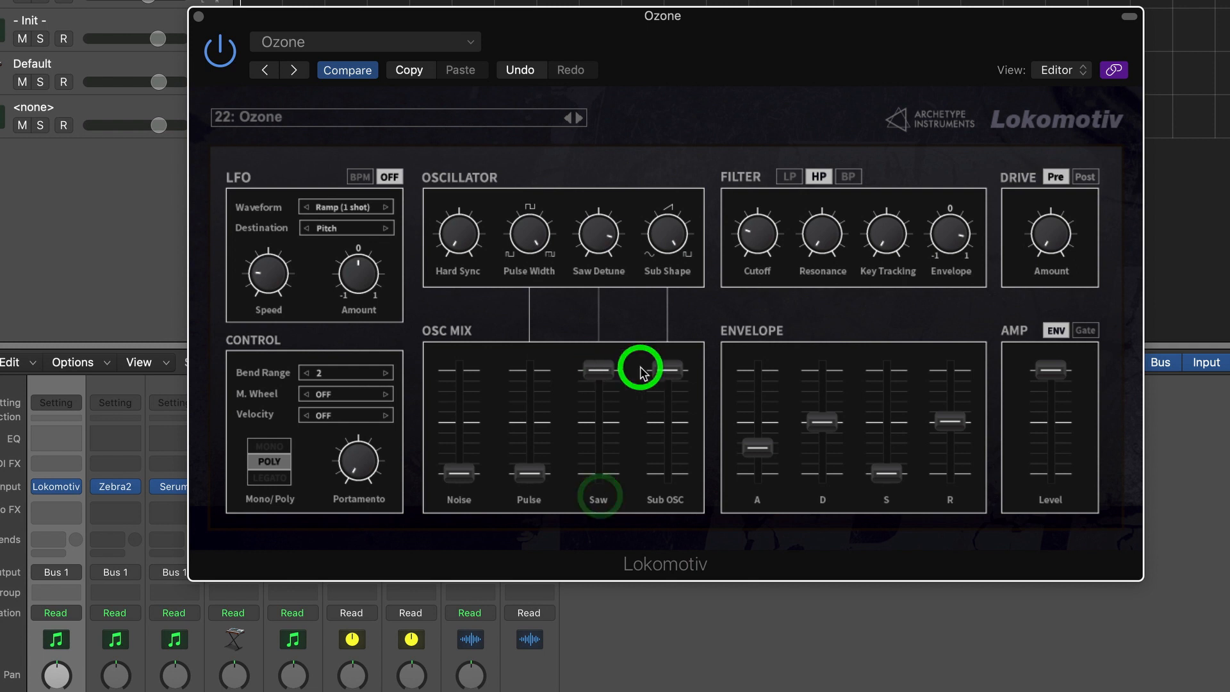
left_click(669, 385)
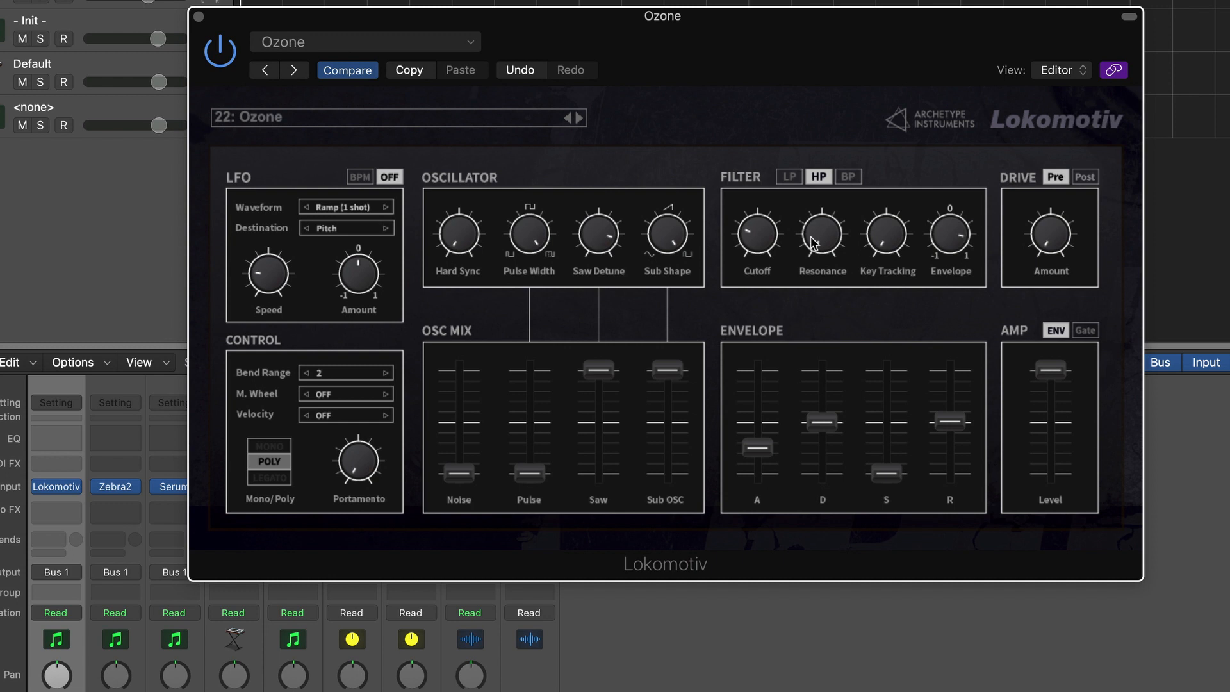
left_click_drag(758, 225, 755, 354)
left_click_drag(934, 270, 885, 296)
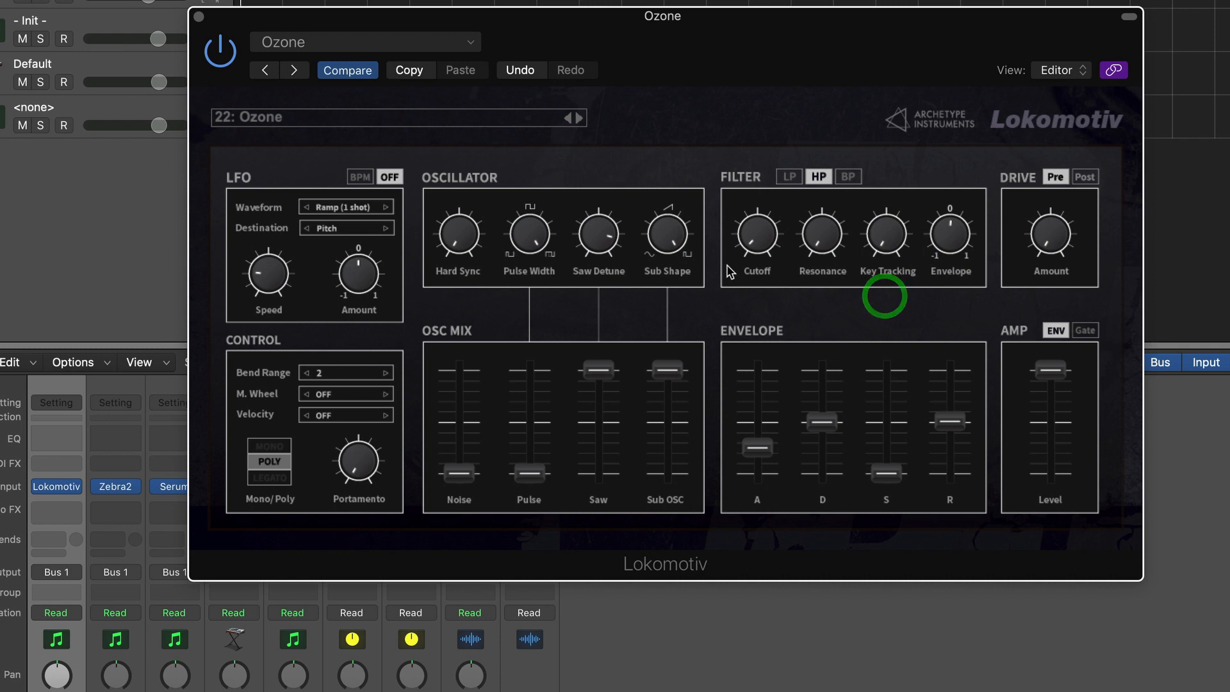
Audition the Saw and Sub OSC each alone in the oscillator mix, returning both levels to maximum.
left_click_drag(667, 372, 658, 588)
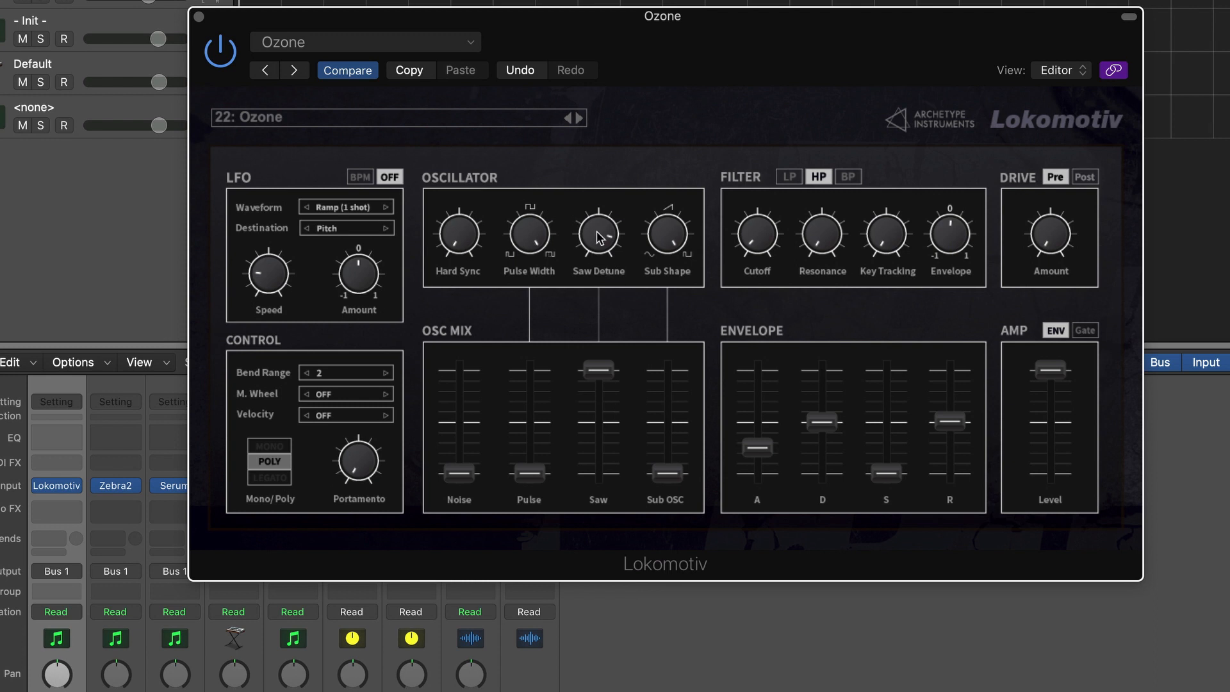
left_click_drag(596, 226, 636, 239)
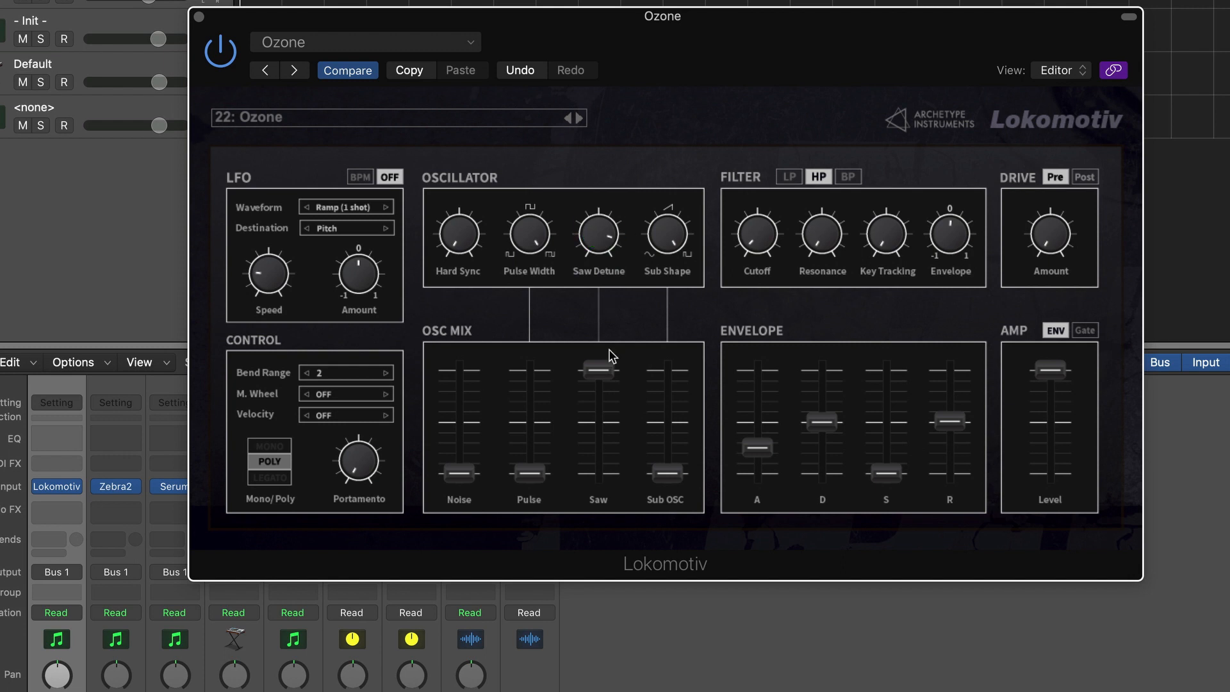
left_click_drag(590, 376, 579, 582)
left_click_drag(667, 473, 678, 360)
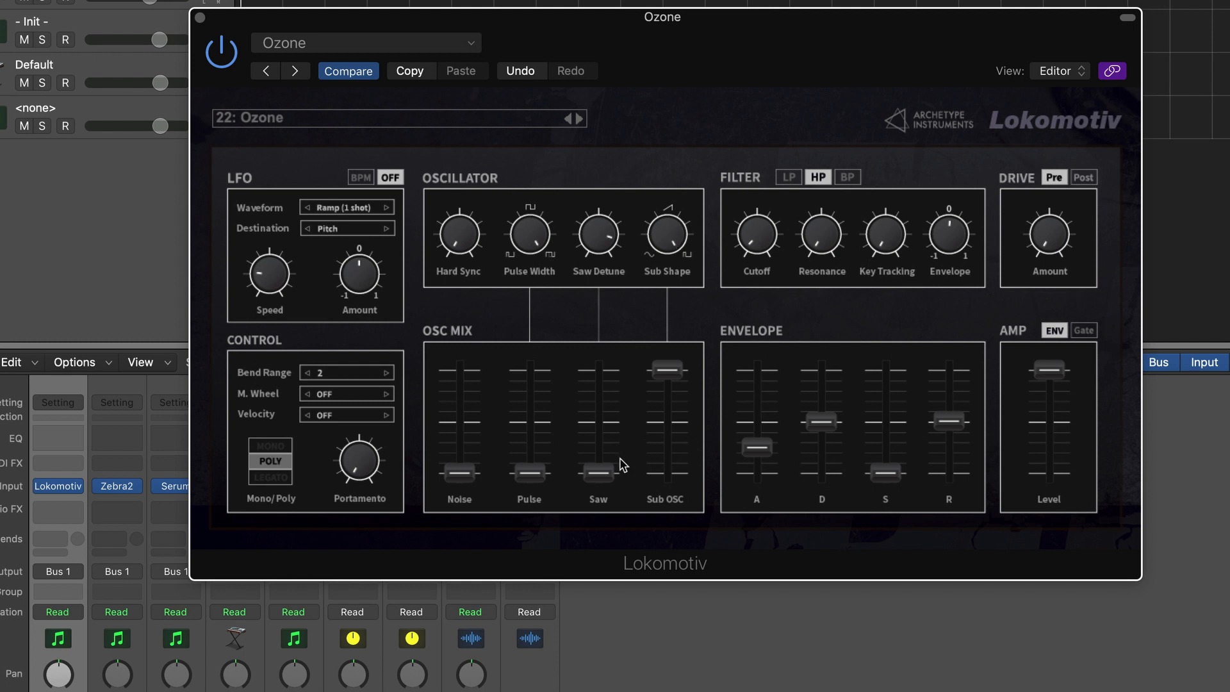
left_click_drag(599, 476, 602, 366)
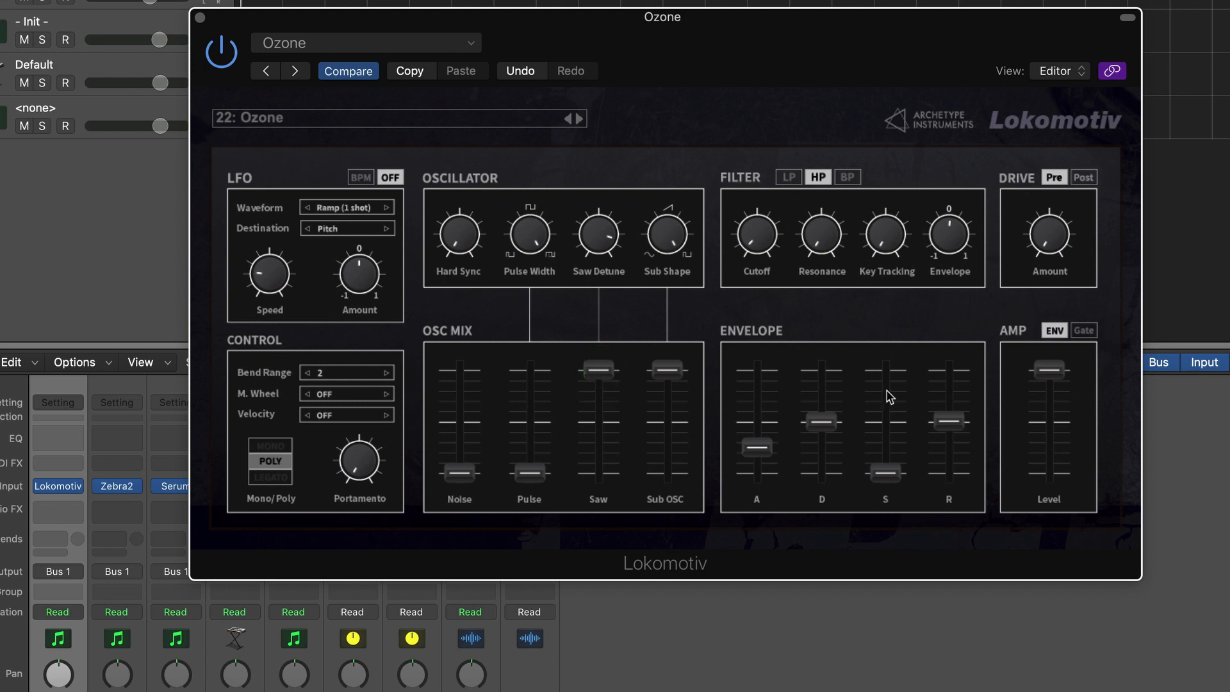
Raise the high-pass filter's Cutoff to about a fifth and its Envelope amount back to a strongly positive setting.
left_click(942, 235)
left_click(756, 233)
left_click_drag(757, 234, 800, 211)
left_click_drag(948, 245, 947, 212)
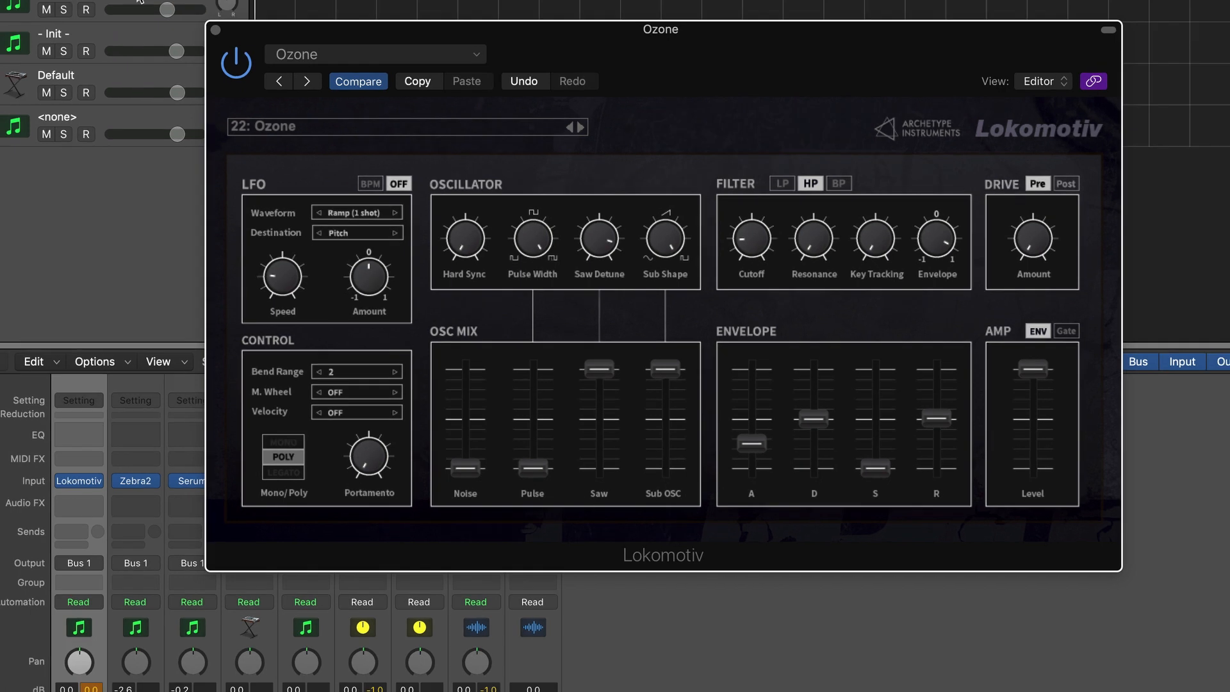
Switch to the initialize track's Zebra2 instrument and reposition its window so the whole synth interface fits on screen.
left_click(139, 1)
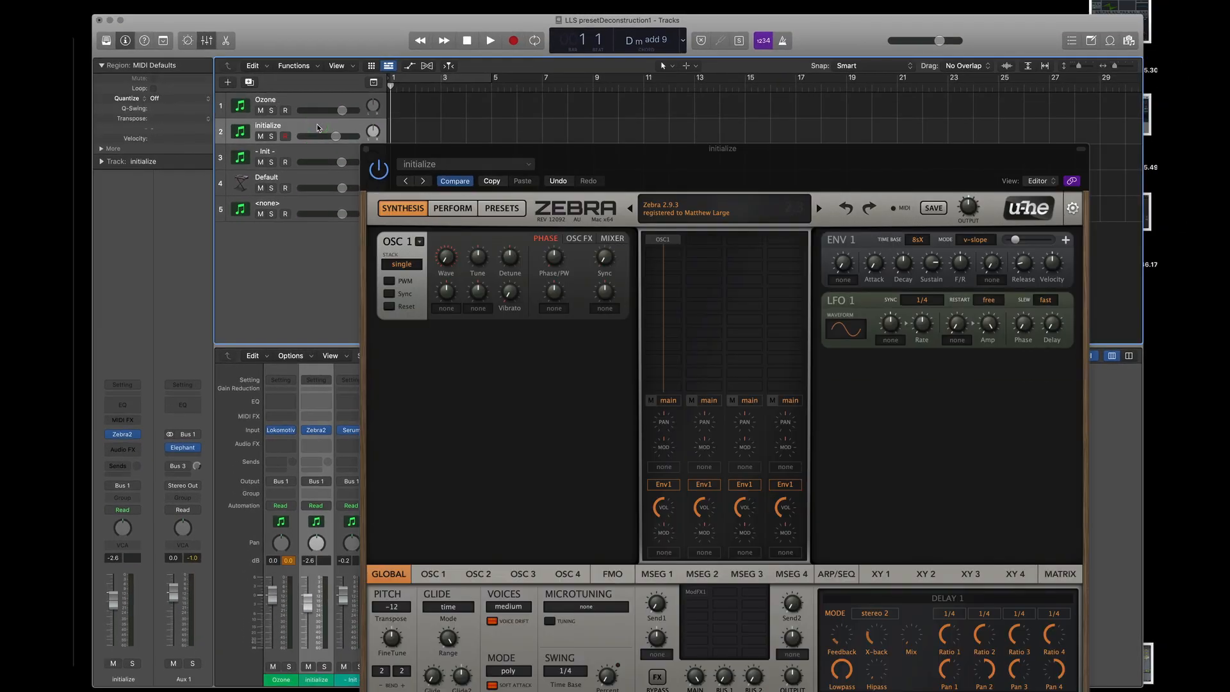
left_click_drag(692, 158, 608, 93)
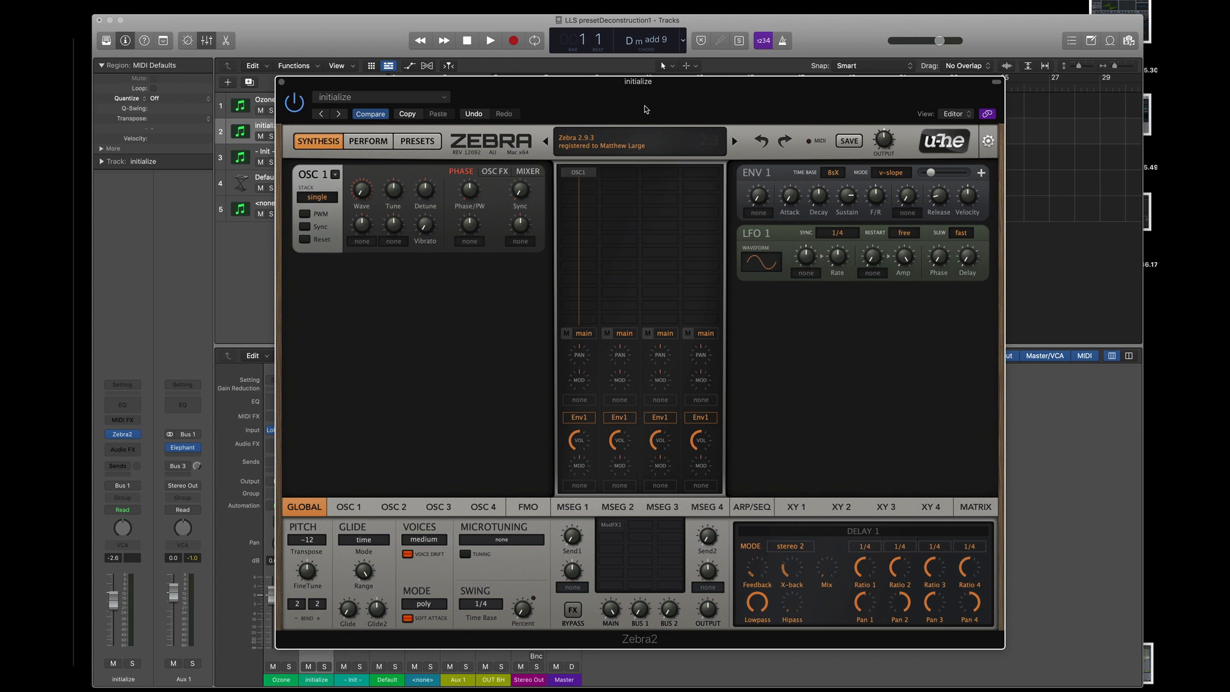
left_click_drag(674, 94, 666, 88)
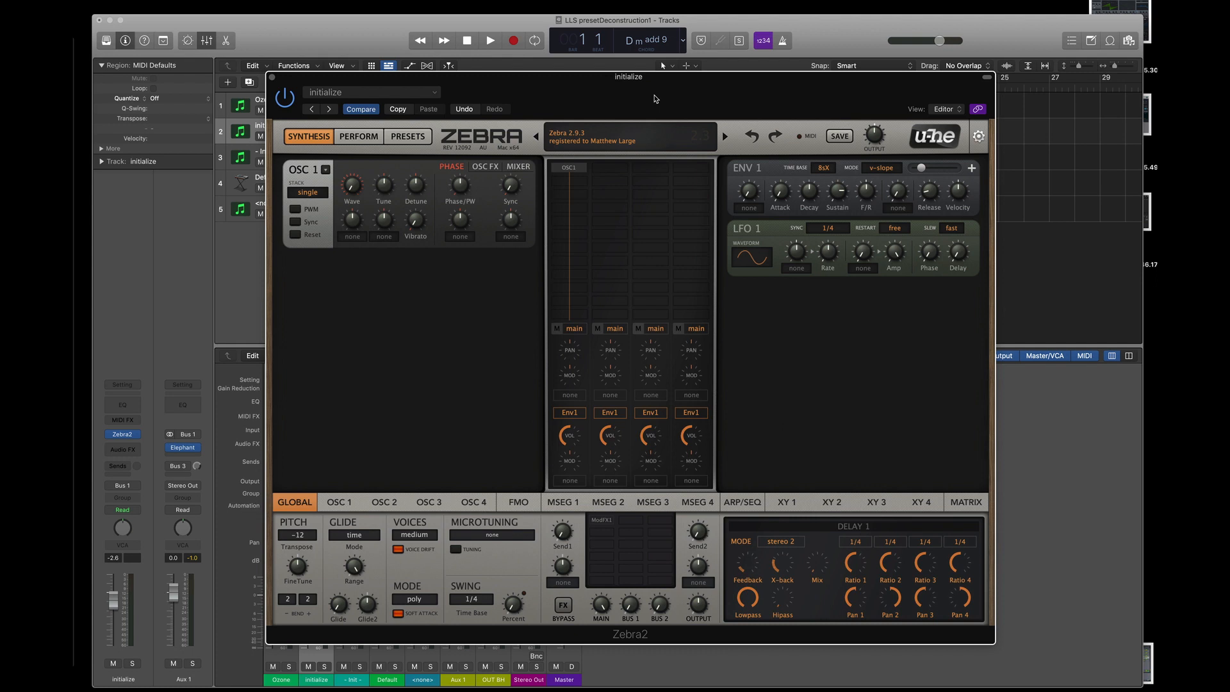
Add a VCF2 filter below OSC1 in the first lane of the module grid and bring up OSC1's waveform settings.
left_click(583, 197)
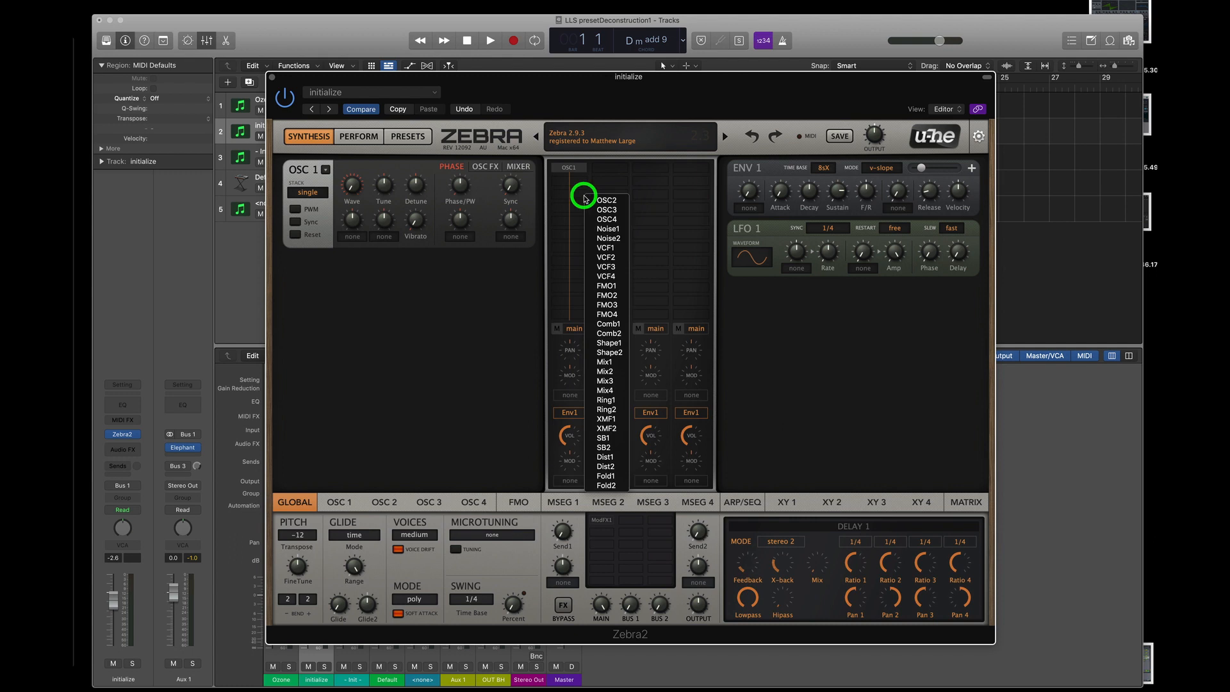
left_click(617, 257)
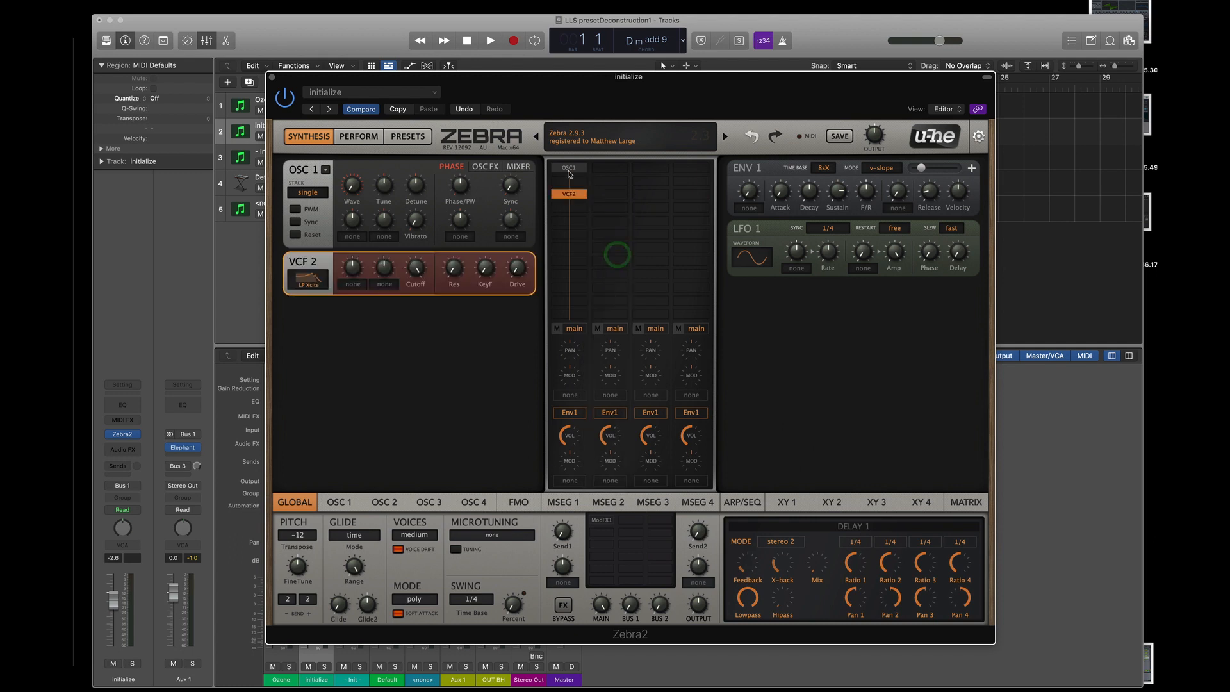
left_click(570, 169)
left_click(569, 196)
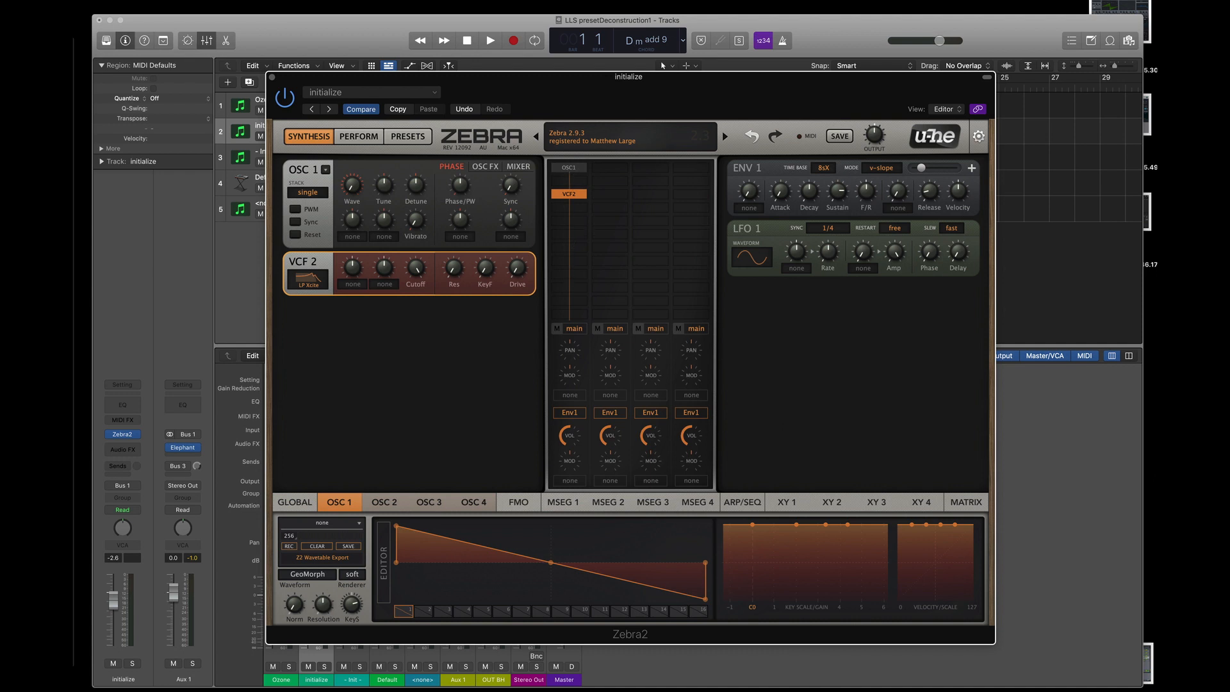
Switch to the signal flow diagrams in Preview and examine the Zebra2 routing, going past the Lokomotiv and Serum pages.
left_click(74, 559)
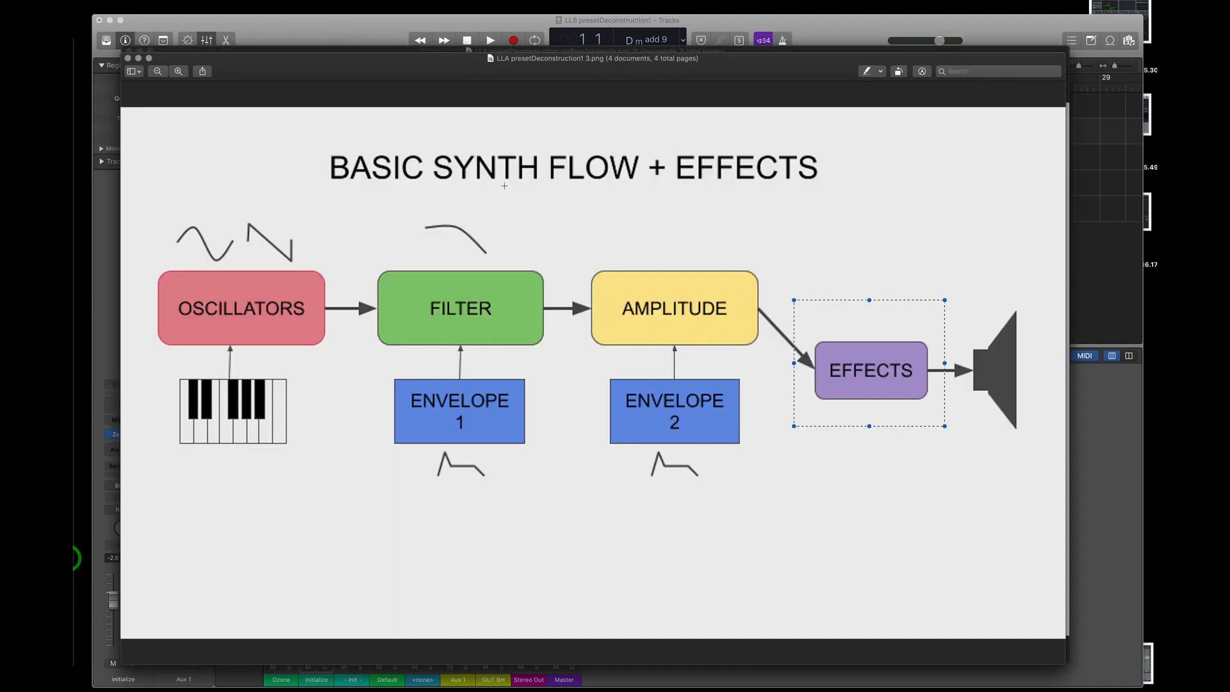
left_click(250, 0)
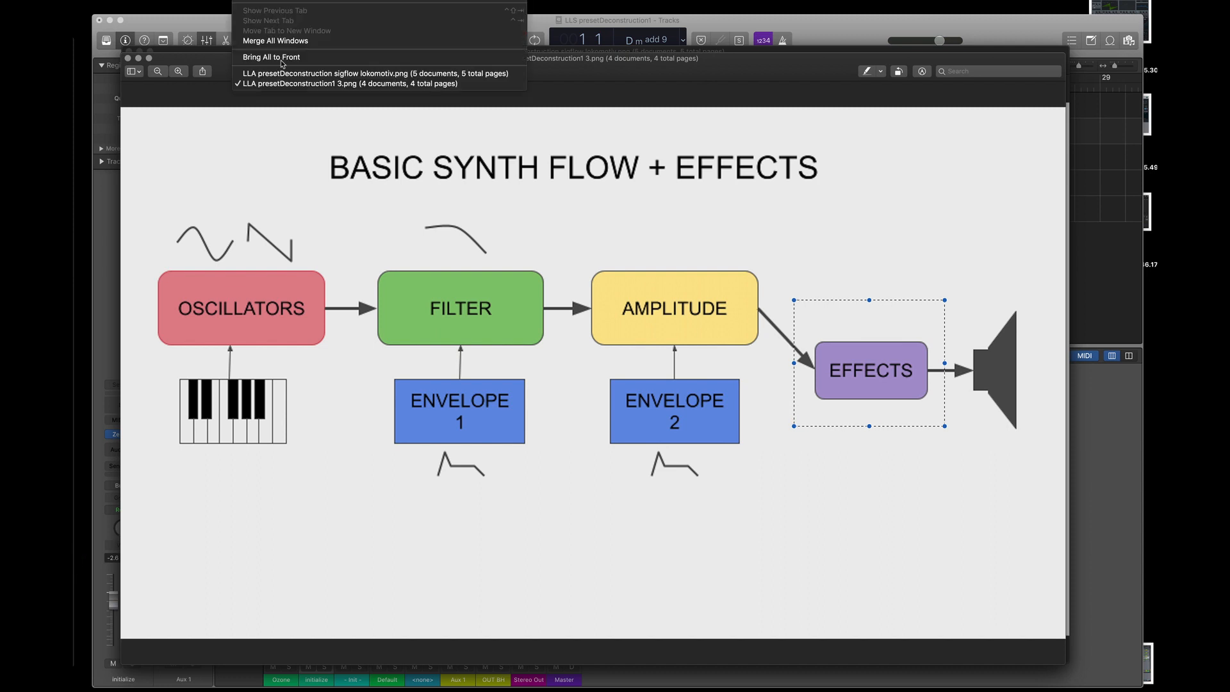
left_click(283, 75)
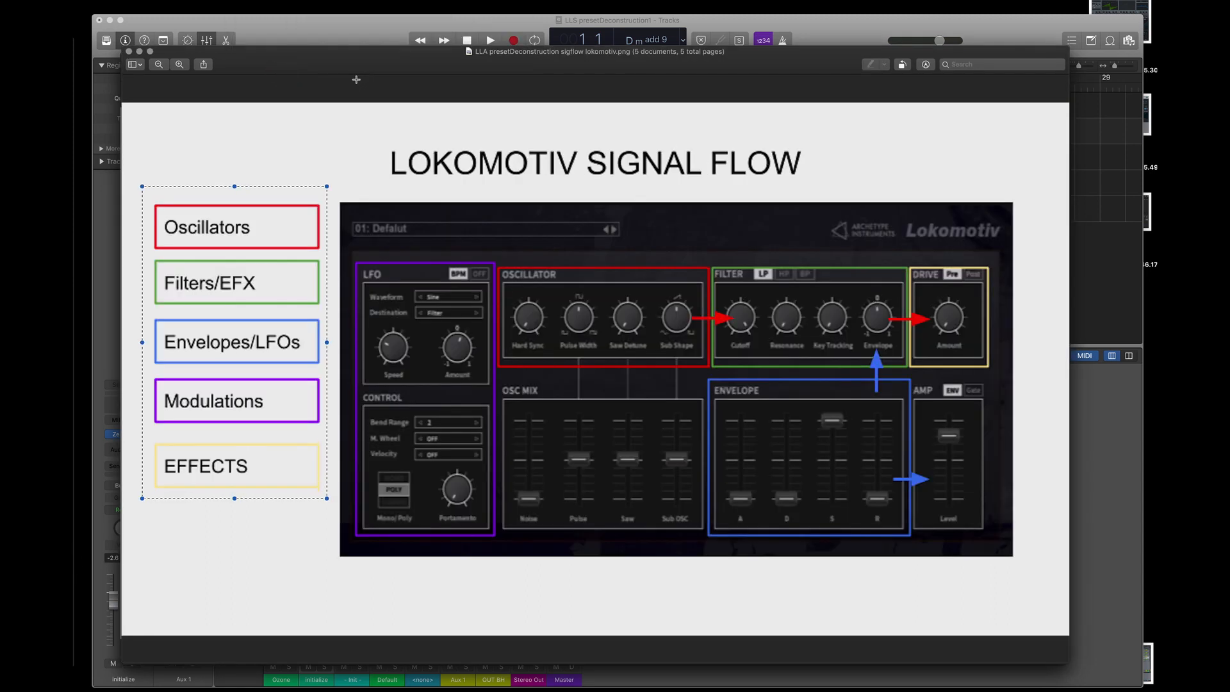
key("Down")
key("Down")
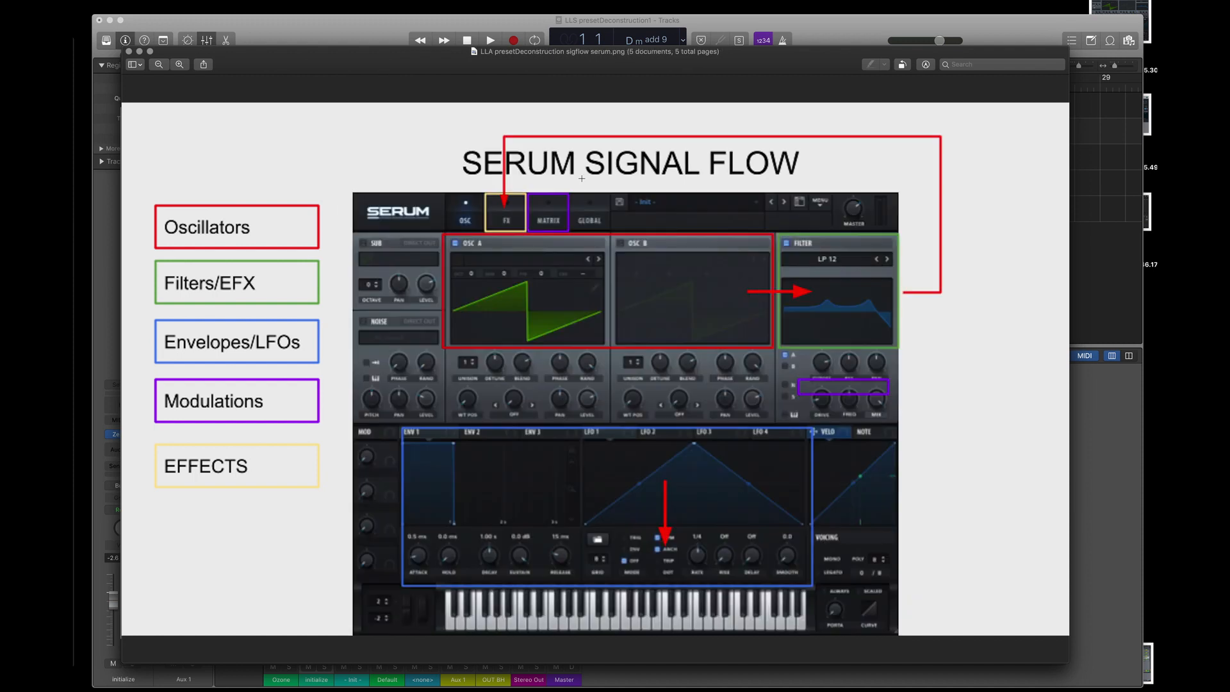
key("Down")
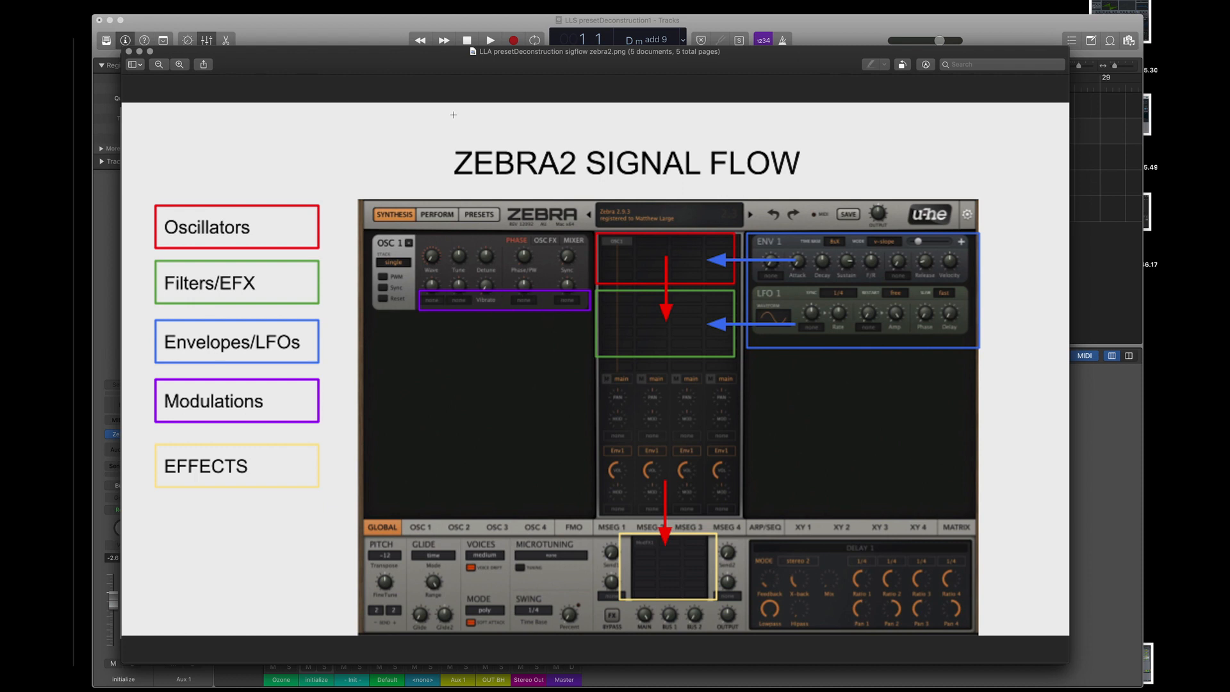
Back in Zebra2, set modulation matrix slot 1 to target VCF2 Cutoff with ModWhl as its source.
left_click(349, 22)
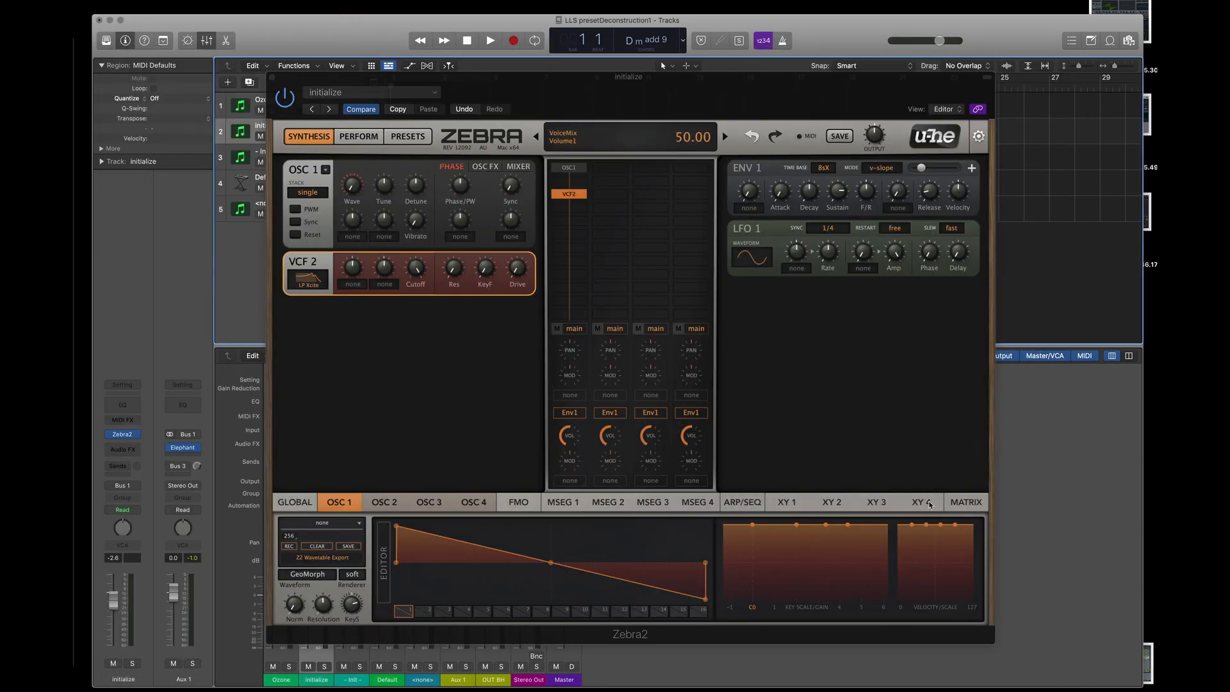
left_click(955, 501)
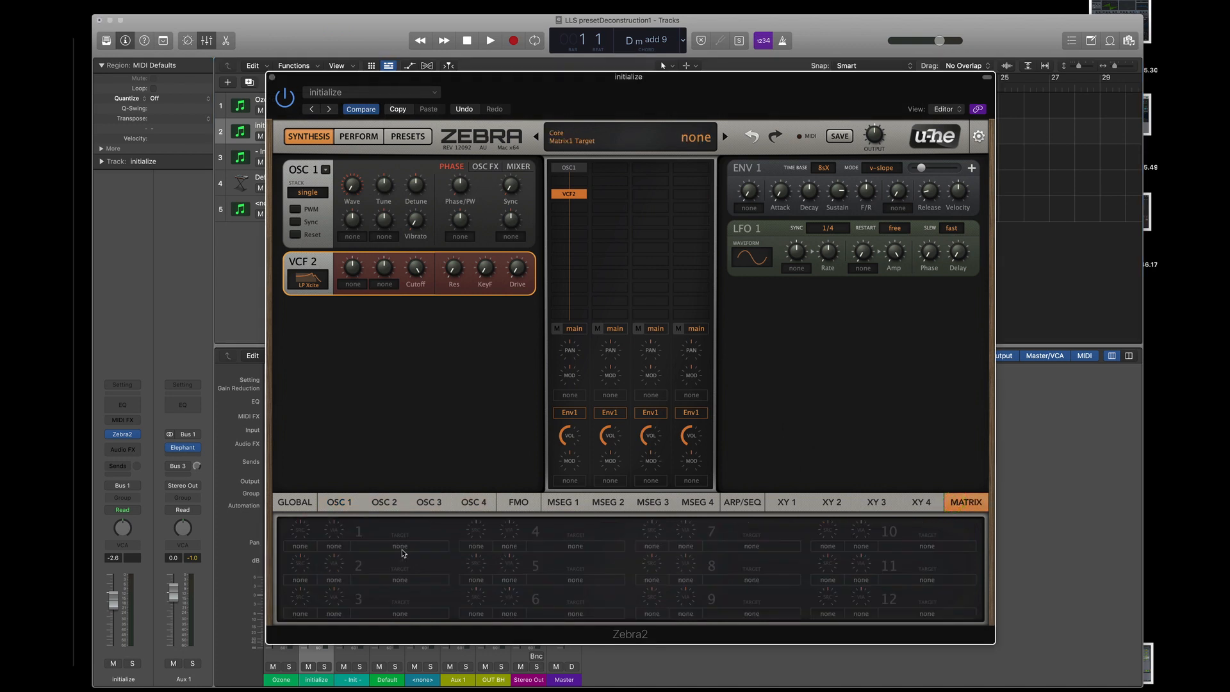
left_click_drag(394, 549, 415, 271)
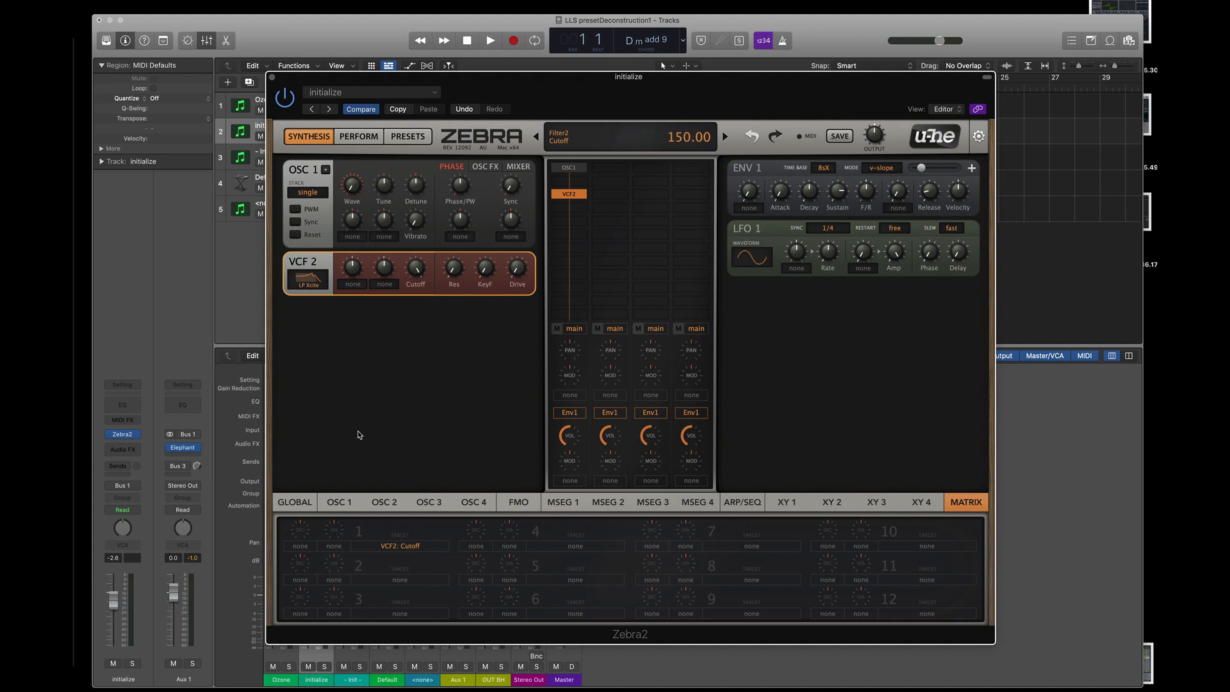
left_click(297, 547)
left_click(312, 560)
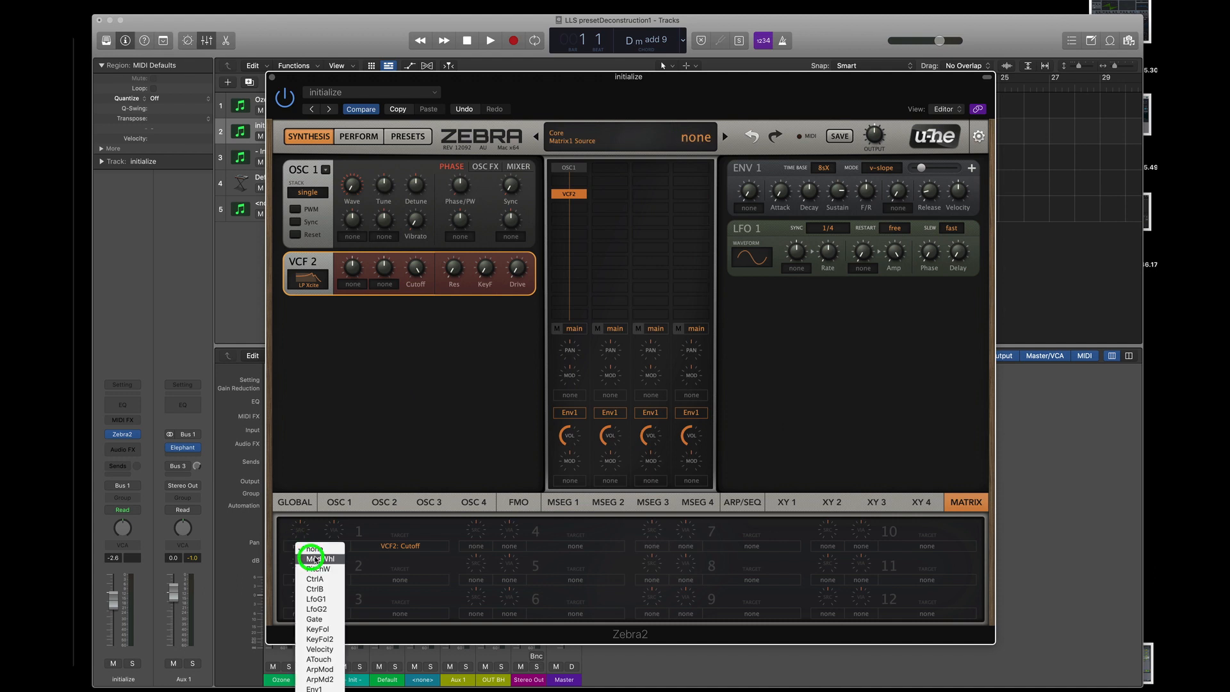
Lower VCF2's Cutoff and try a positive mod wheel depth in matrix slot 1, returning the depth to zero.
left_click_drag(420, 268, 420, 333)
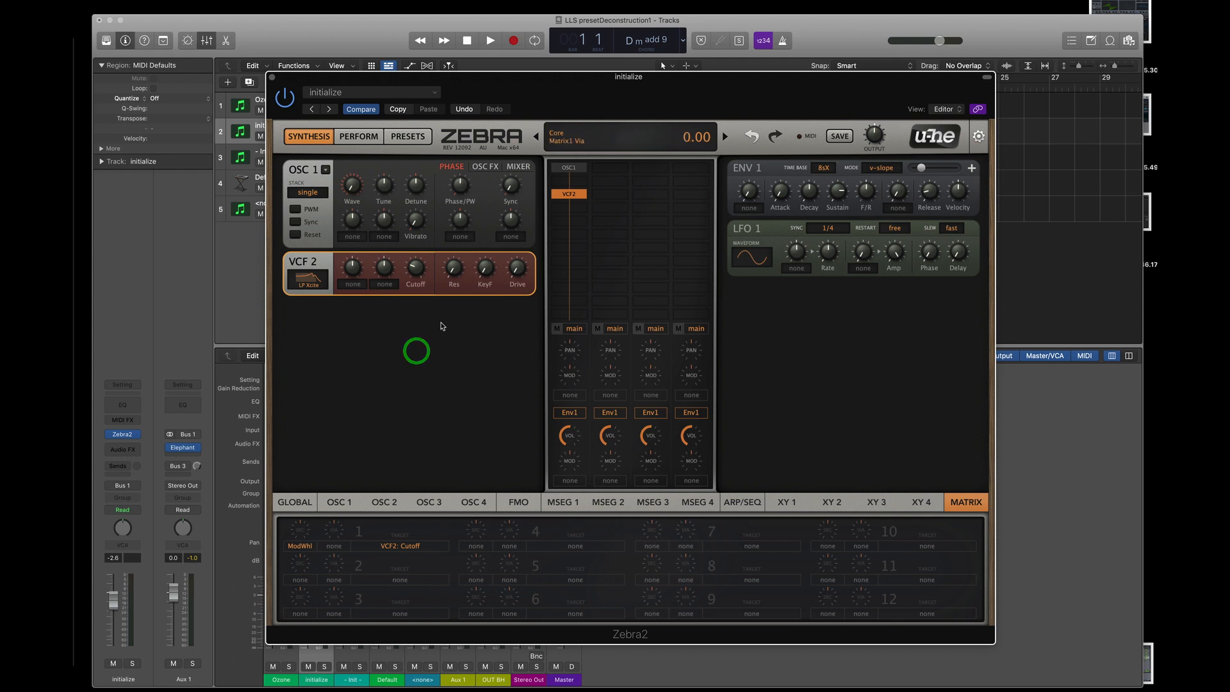
left_click_drag(301, 530, 302, 501)
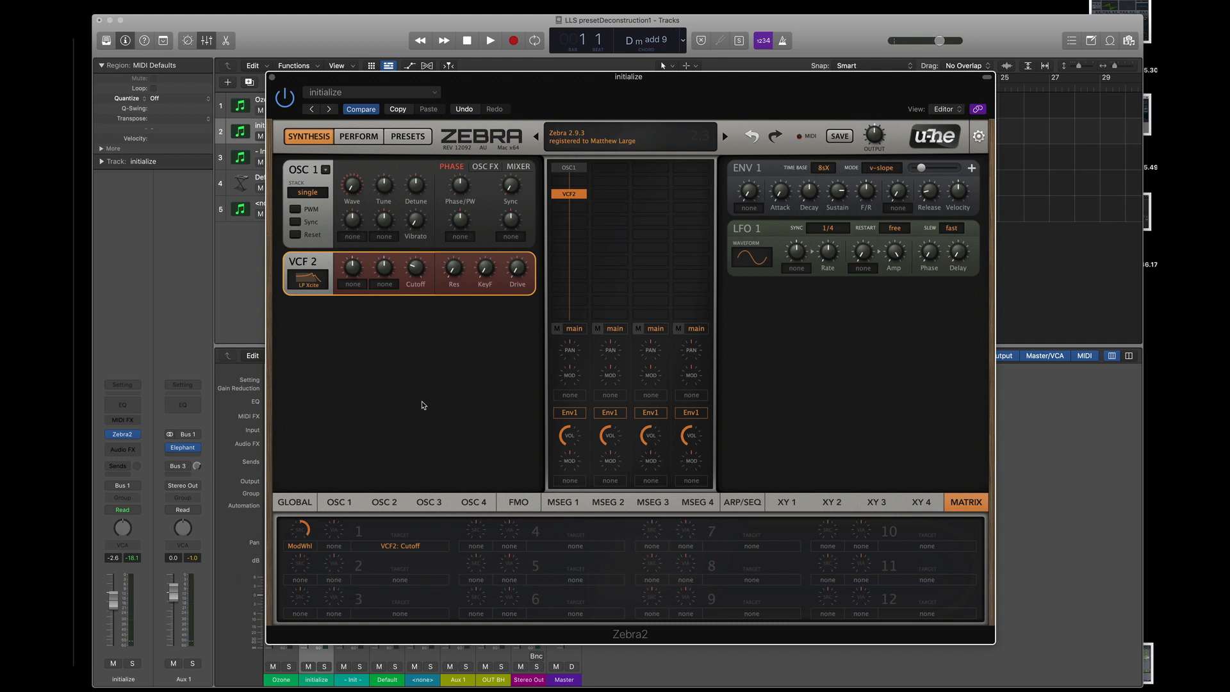
mouse_move(300, 531)
left_mouse_down()
mouse_move(296, 557)
mouse_move(298, 531)
left_mouse_up()
Load the SYN Sequence Me preset from the user preset bank and show its synthesis view.
left_click(406, 136)
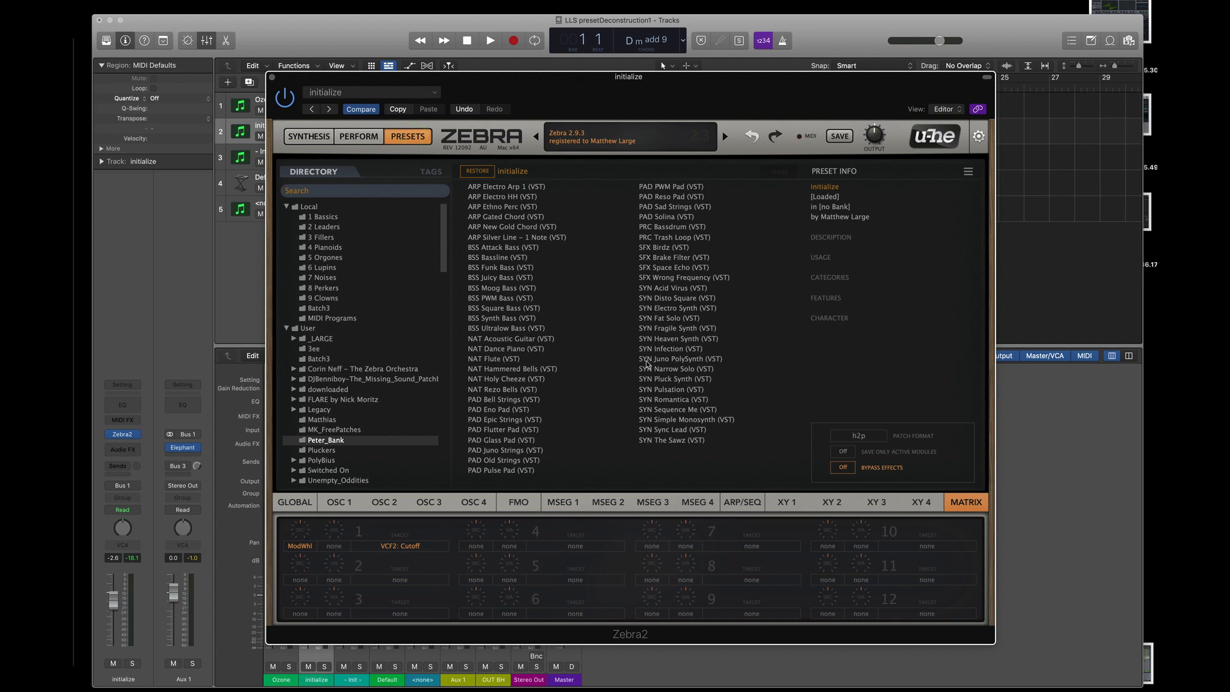
left_click(683, 410)
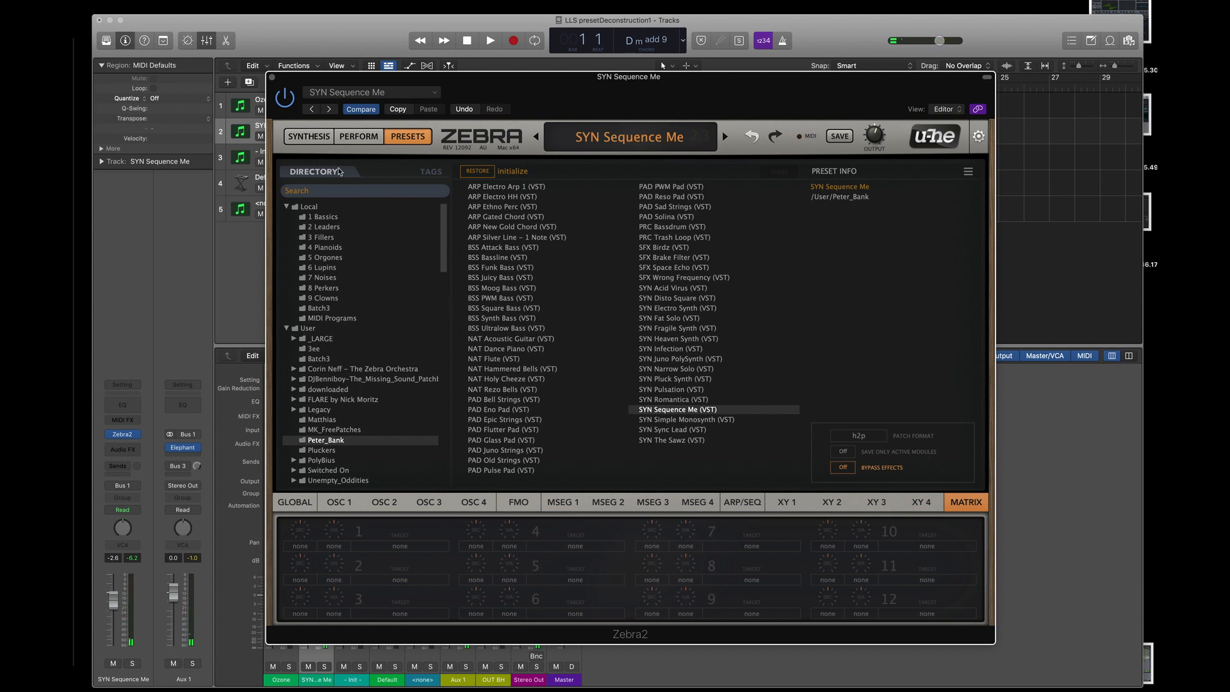
left_click(318, 138)
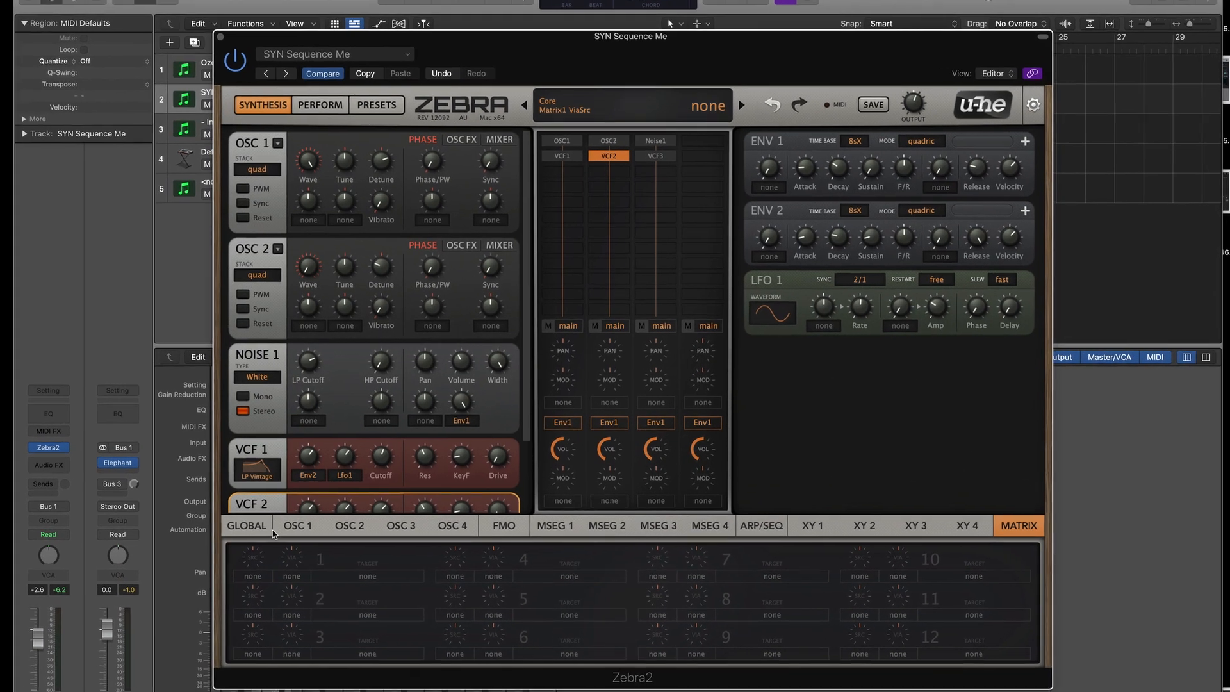
Show the global effects settings and compare the preset's sound with the Rev module bypassed and active.
left_click(294, 502)
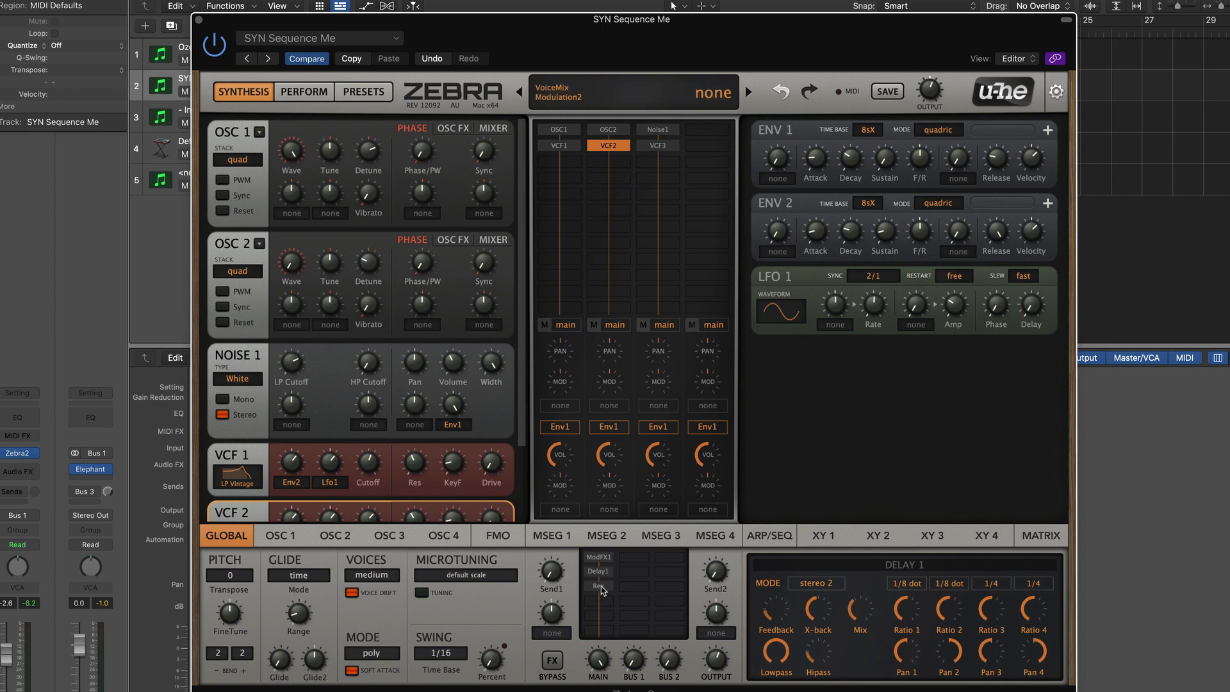
left_click(601, 588)
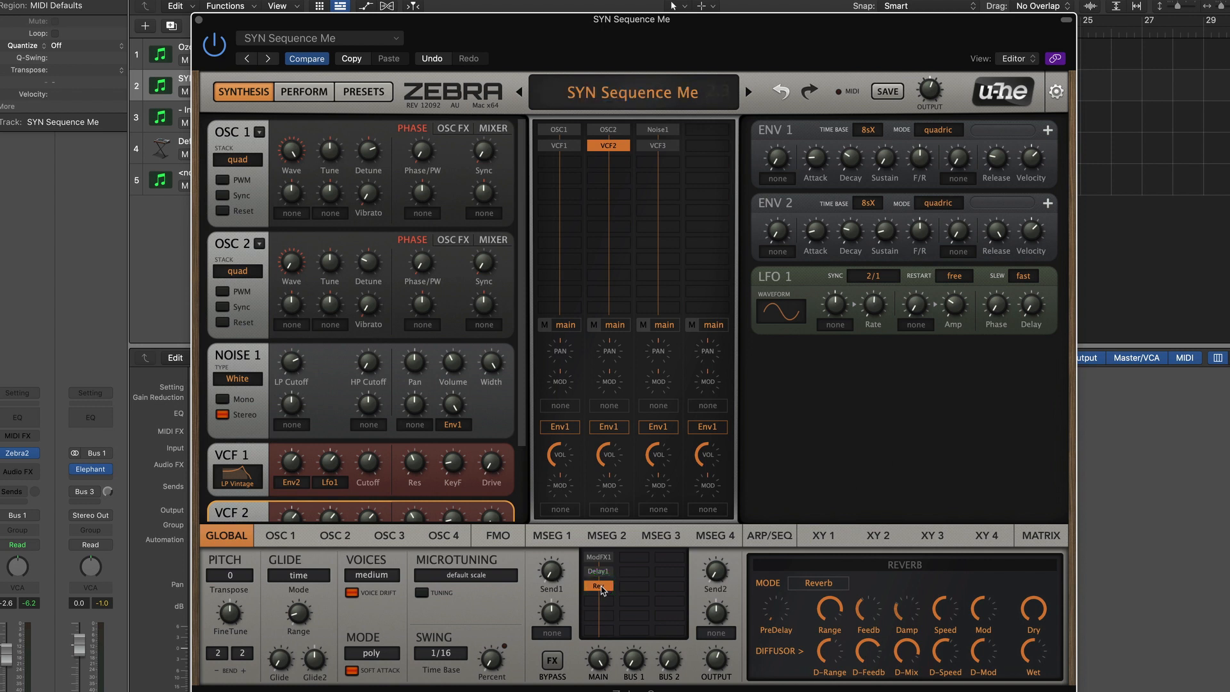
double_click(601, 587)
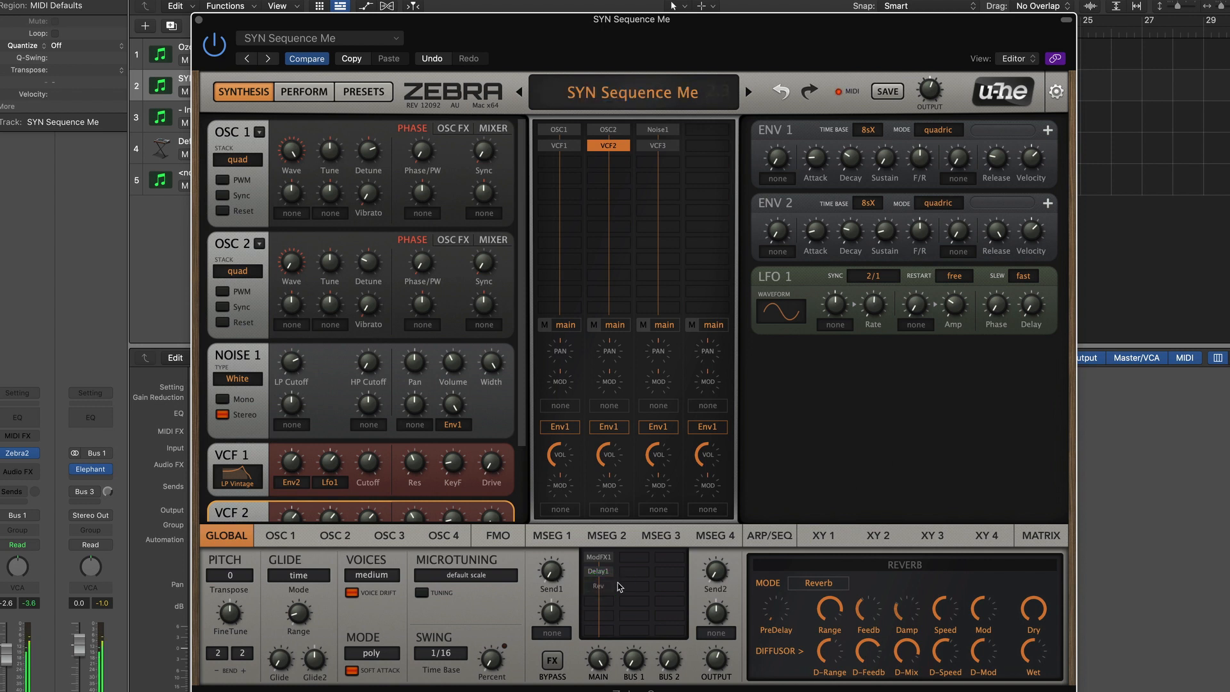
double_click(602, 590)
left_click(603, 588)
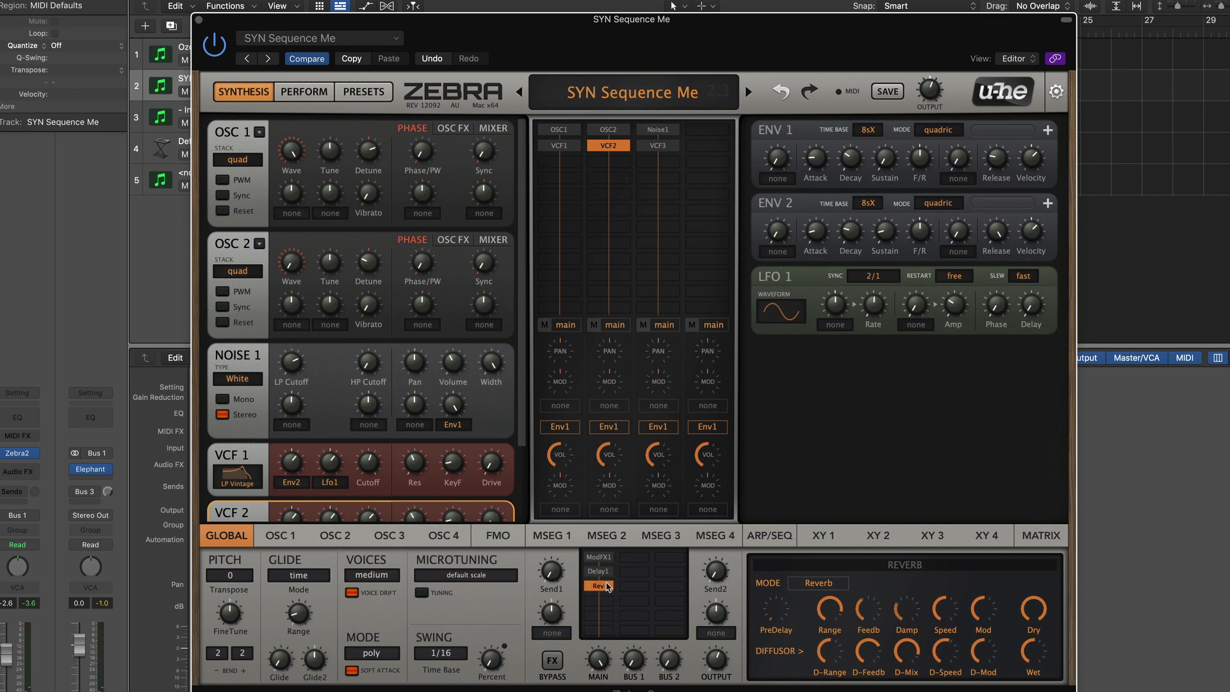
Bypass the Rev, Delay1 and ModFX1 effects in the global effects grid to hear the preset dry.
double_click(603, 580)
left_click(600, 570)
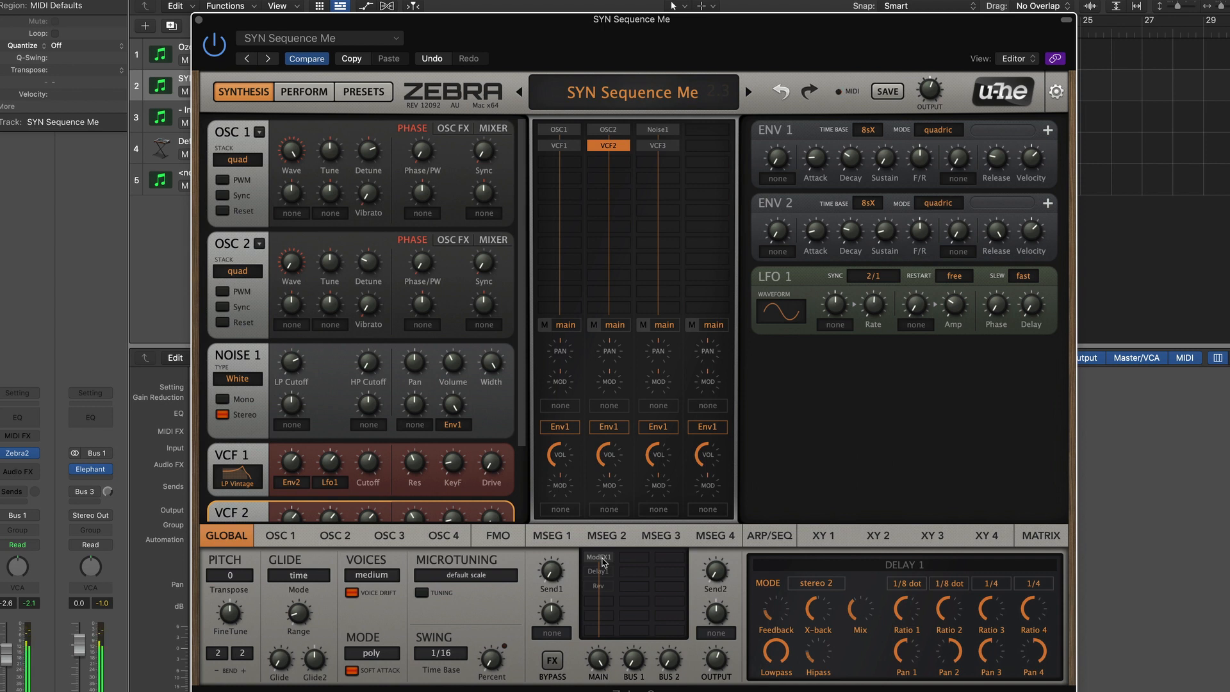
left_click(600, 558)
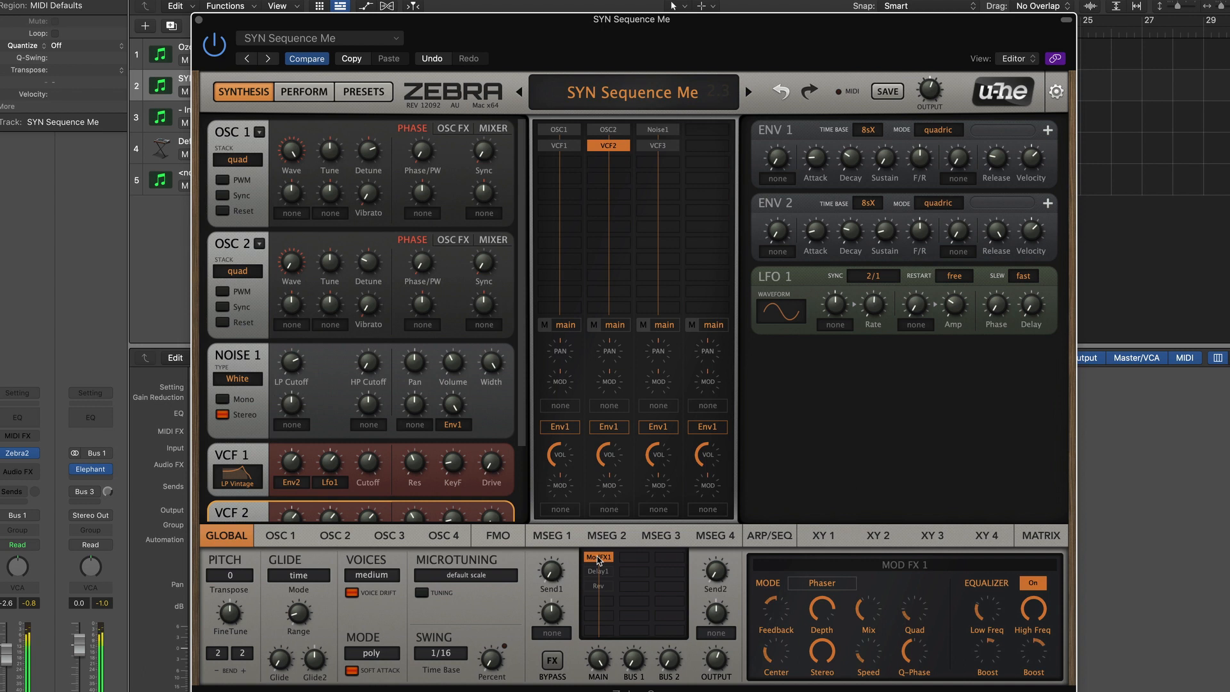
left_click(599, 558)
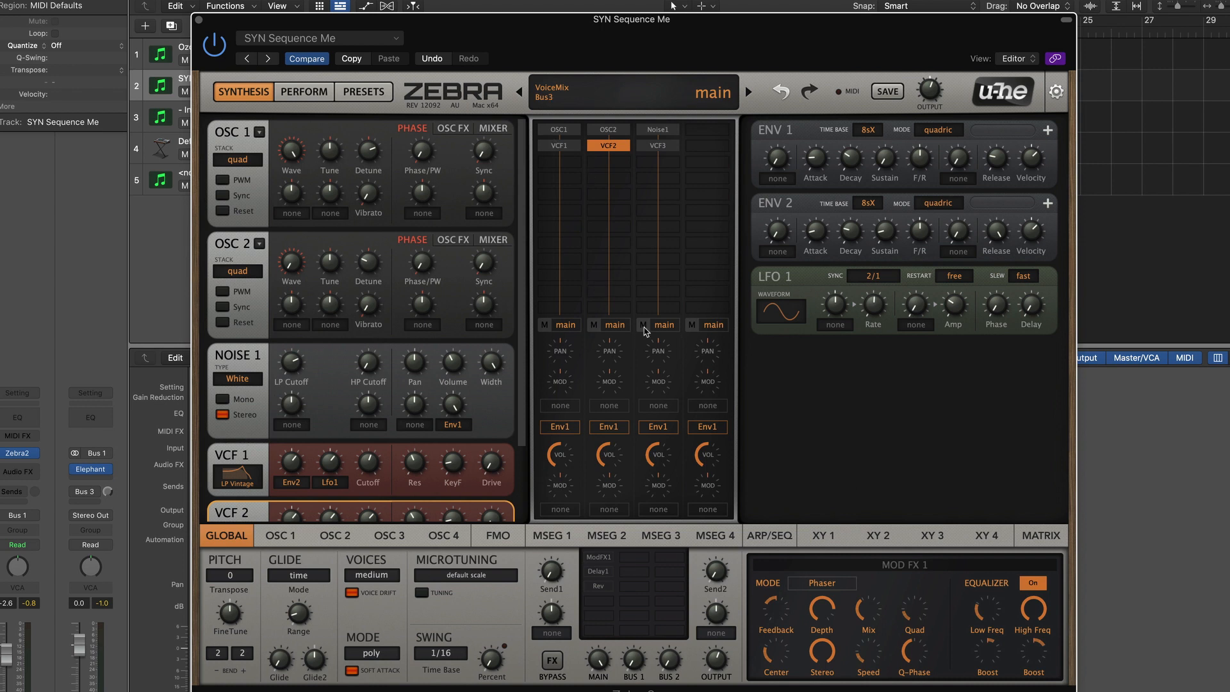
Mute the Noise1 and OSC2 lanes in the module grid to isolate OSC1.
left_click(643, 325)
left_click(593, 325)
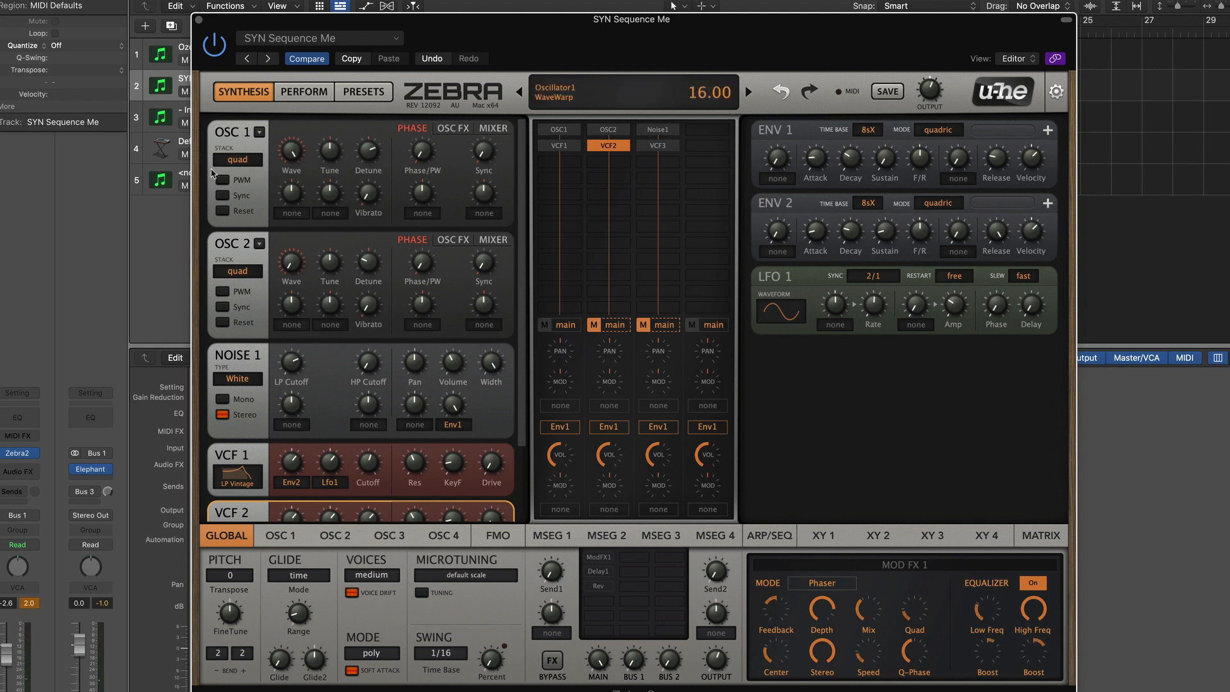
left_click(322, 129)
Examine OSC 1's stack options, its waveform display and its Wave setting, keeping the stack at quad.
left_click(240, 162)
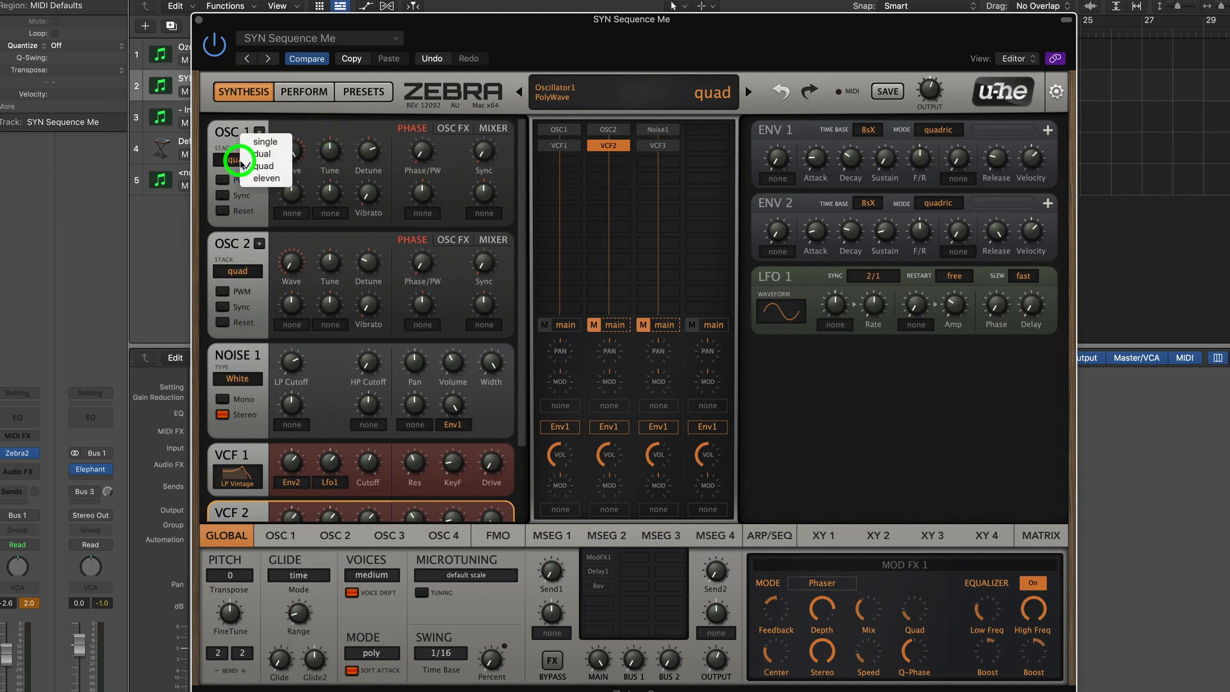
left_click(224, 148)
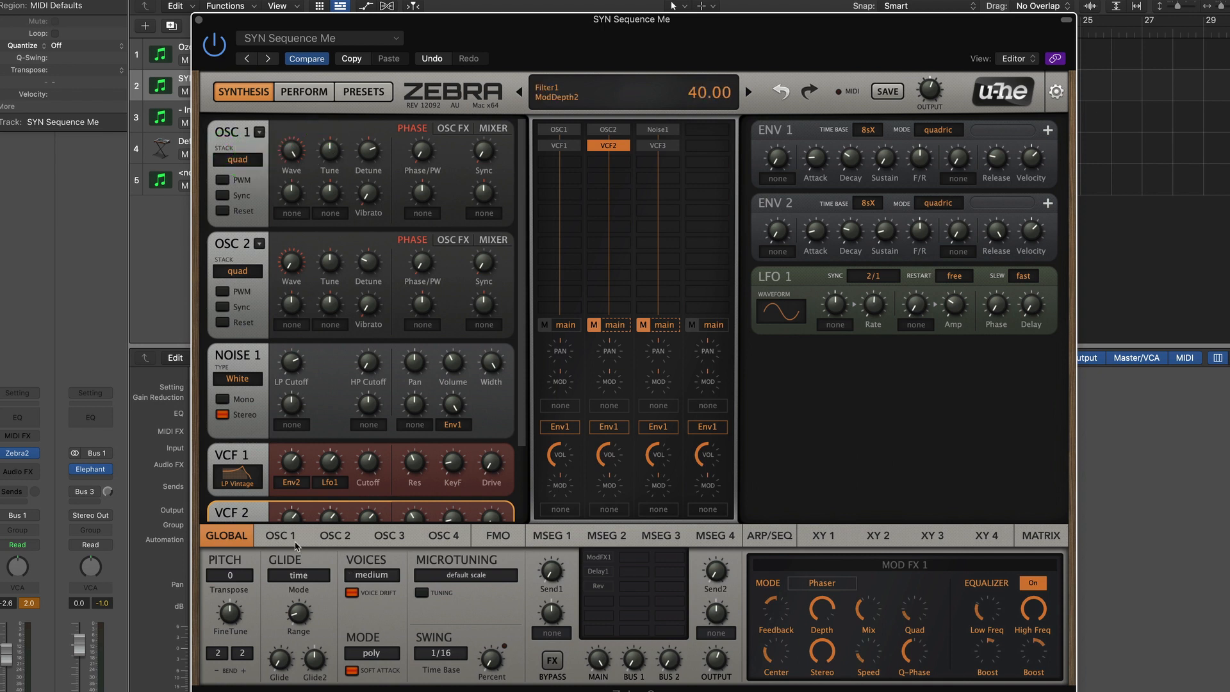
left_click(283, 536)
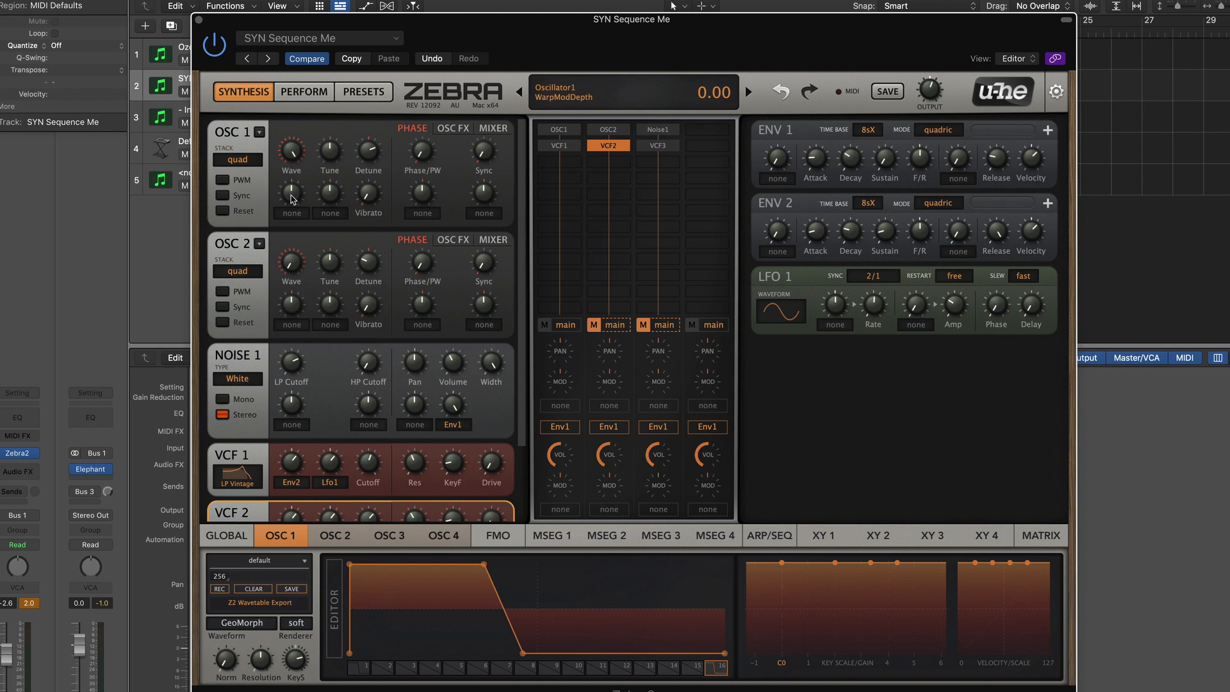
mouse_move(291, 149)
left_mouse_down()
mouse_move(286, 197)
mouse_move(289, 137)
mouse_move(310, 154)
mouse_move(298, 151)
left_mouse_up()
left_click(241, 162)
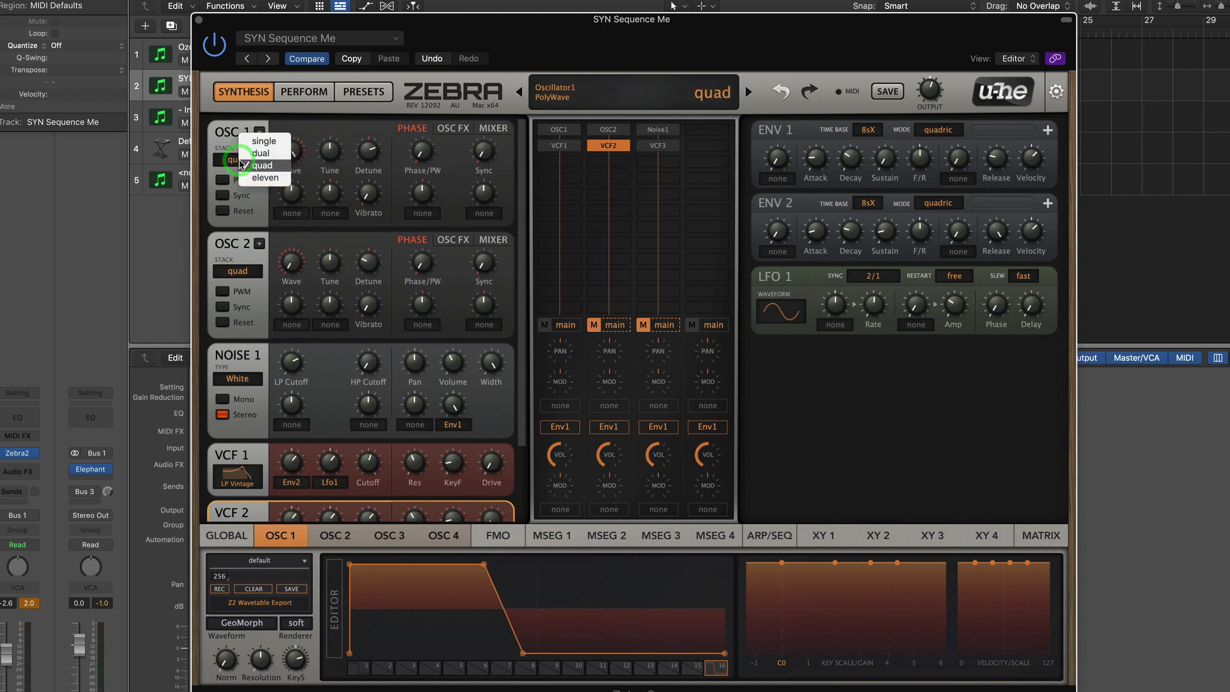
left_click(224, 151)
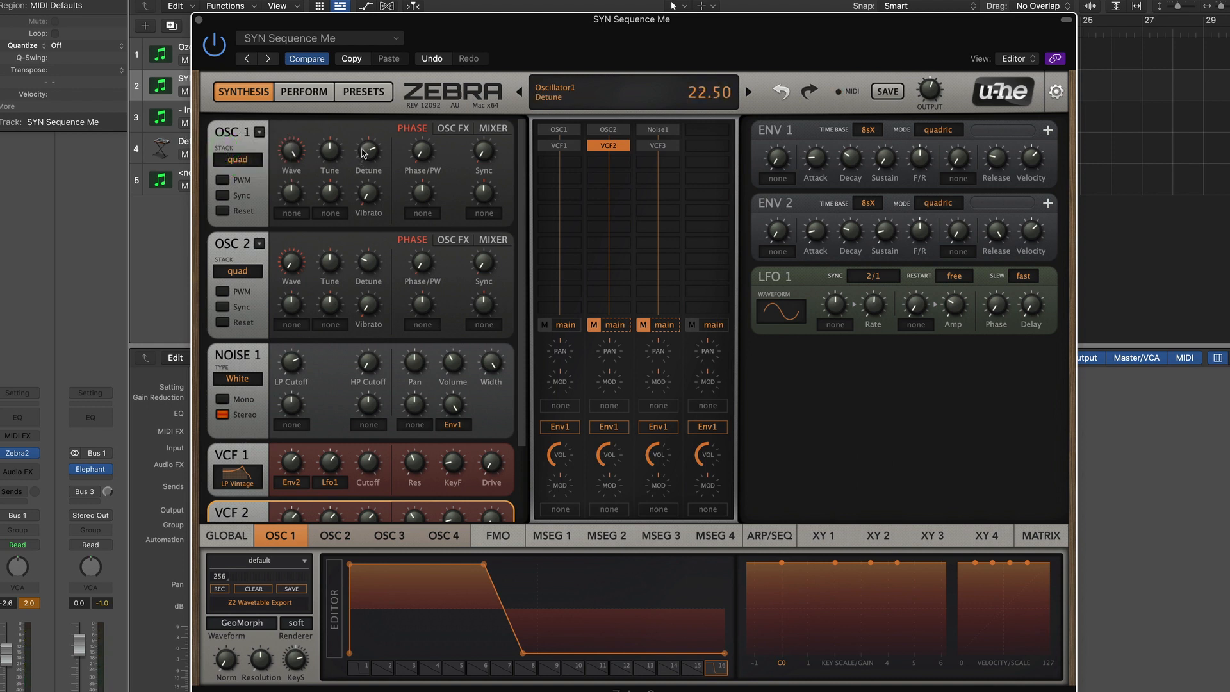
Audition OSC 1's Detune by raising it well above its preset amount and bringing it back down.
left_click_drag(364, 152, 368, 115)
left_click_drag(369, 116, 371, 161)
left_click_drag(369, 160, 369, 162)
Look through OSC 1's OSC FX and mixer settings, returning to its phase settings.
left_click(422, 128)
left_click(494, 128)
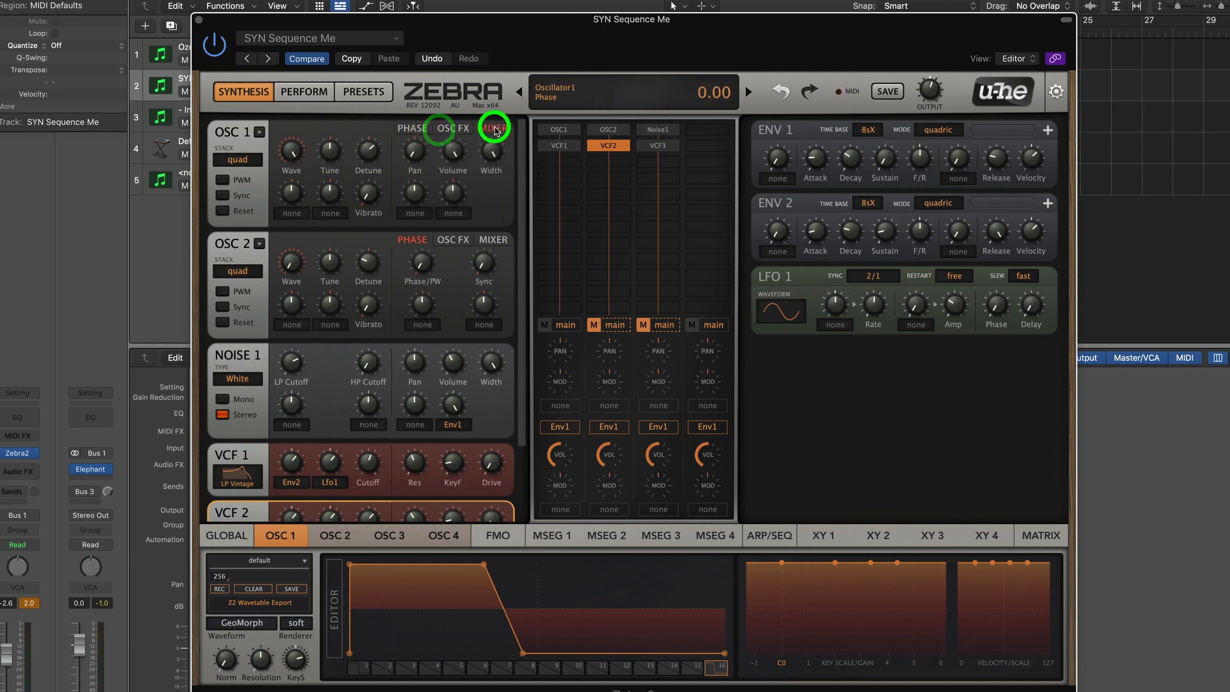
left_click(412, 128)
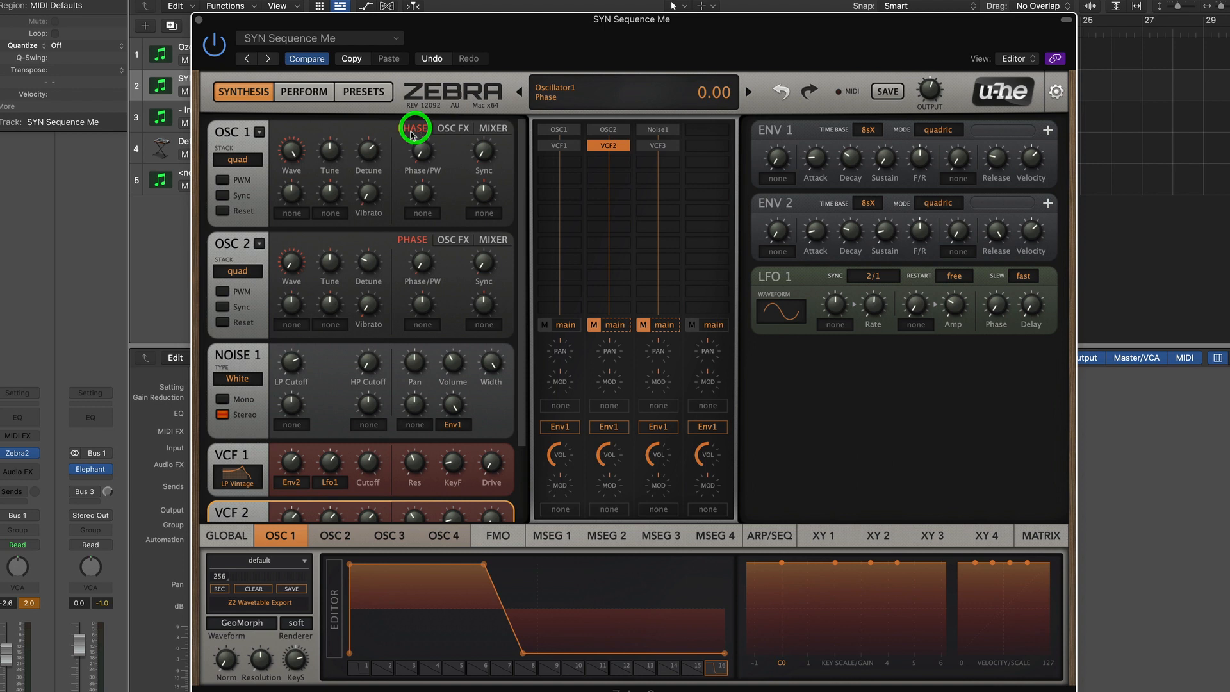
Bypass VCF1 in OSC1's lane to hear the raw oscillator, and lower the main output to 99.75.
left_click(561, 146)
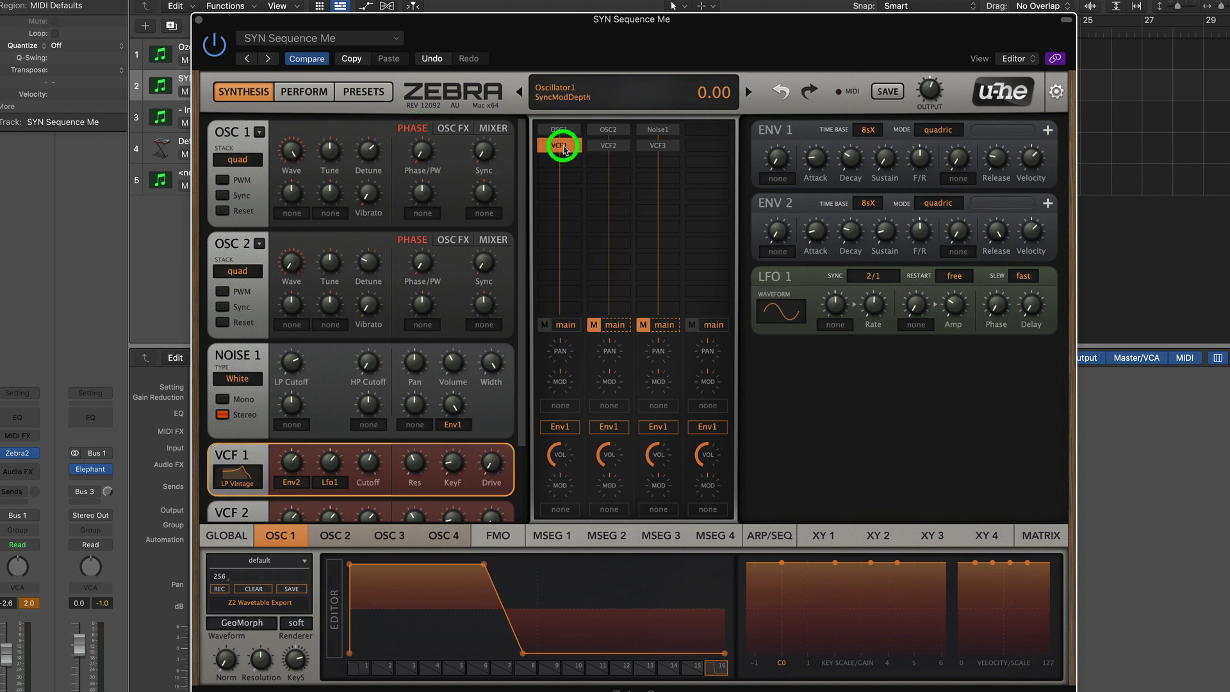
left_click(559, 130)
double_click(560, 145)
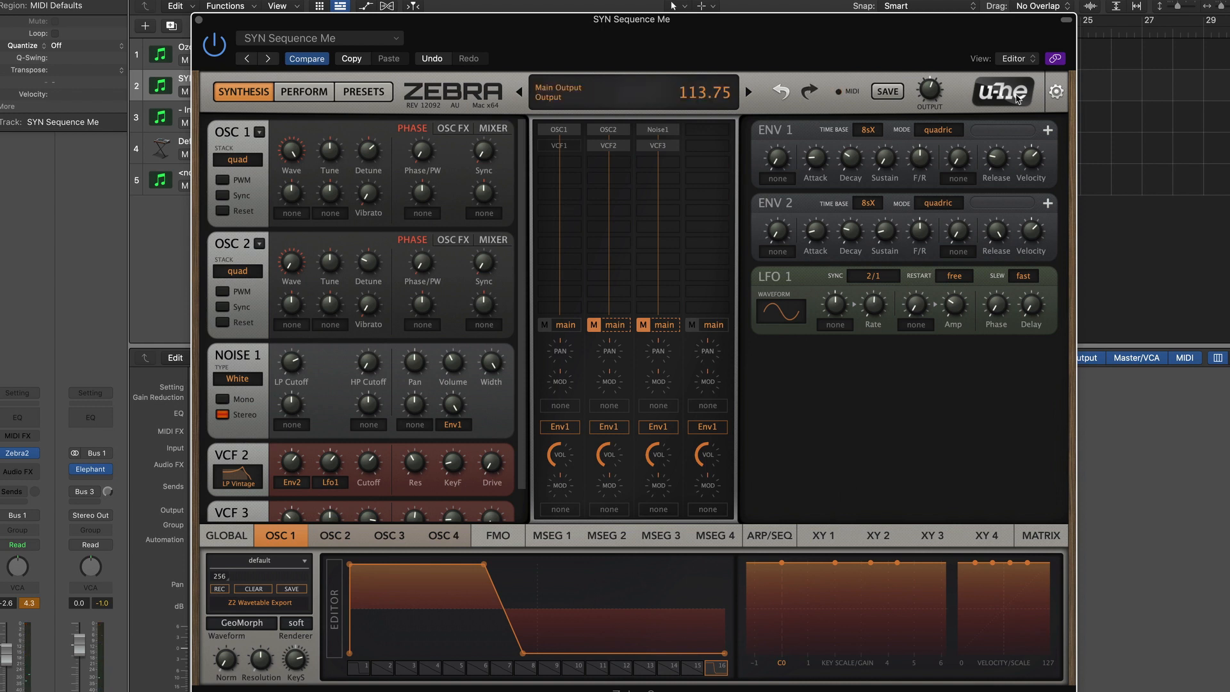
left_click_drag(931, 89, 932, 94)
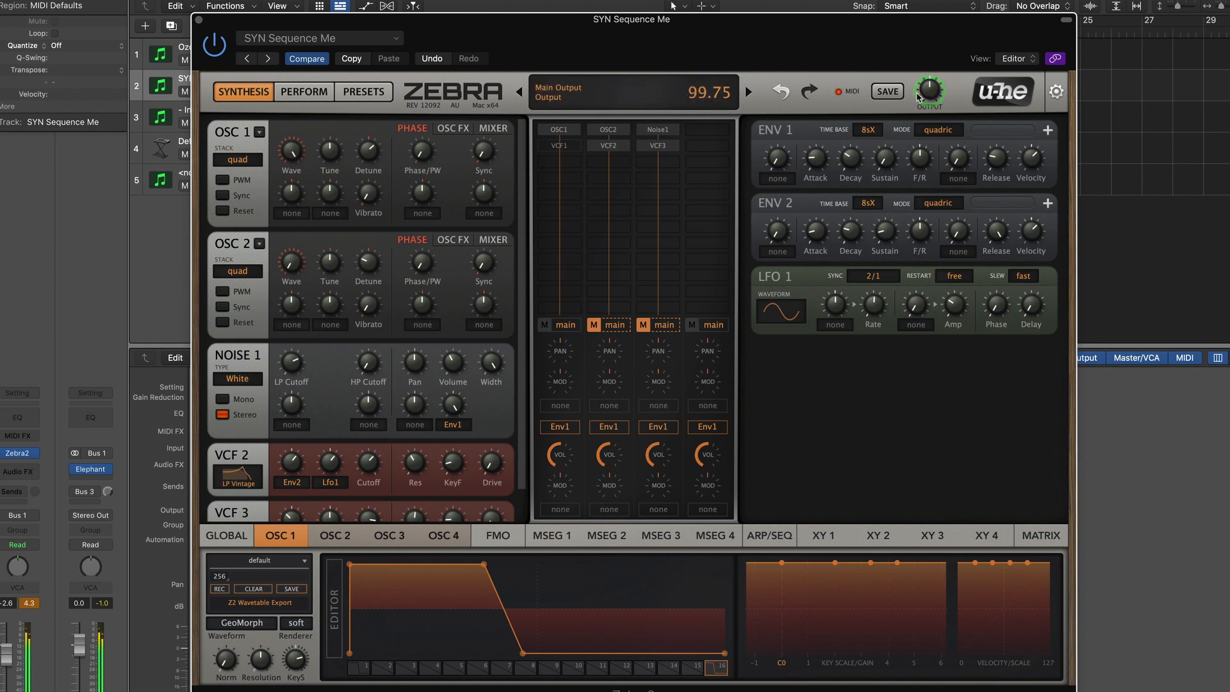
Re-enable VCF1 in OSC1's lane and audition different Resonance and Cutoff amounts on the filter.
left_click(553, 147)
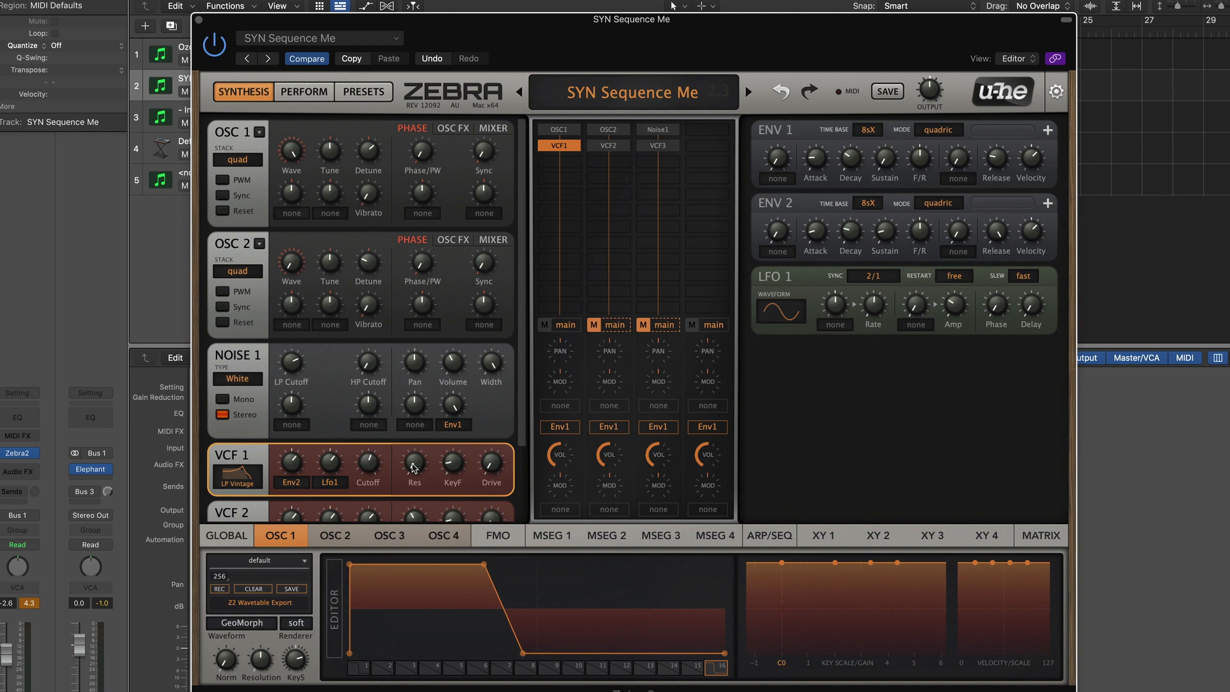
left_click_drag(414, 468, 414, 437)
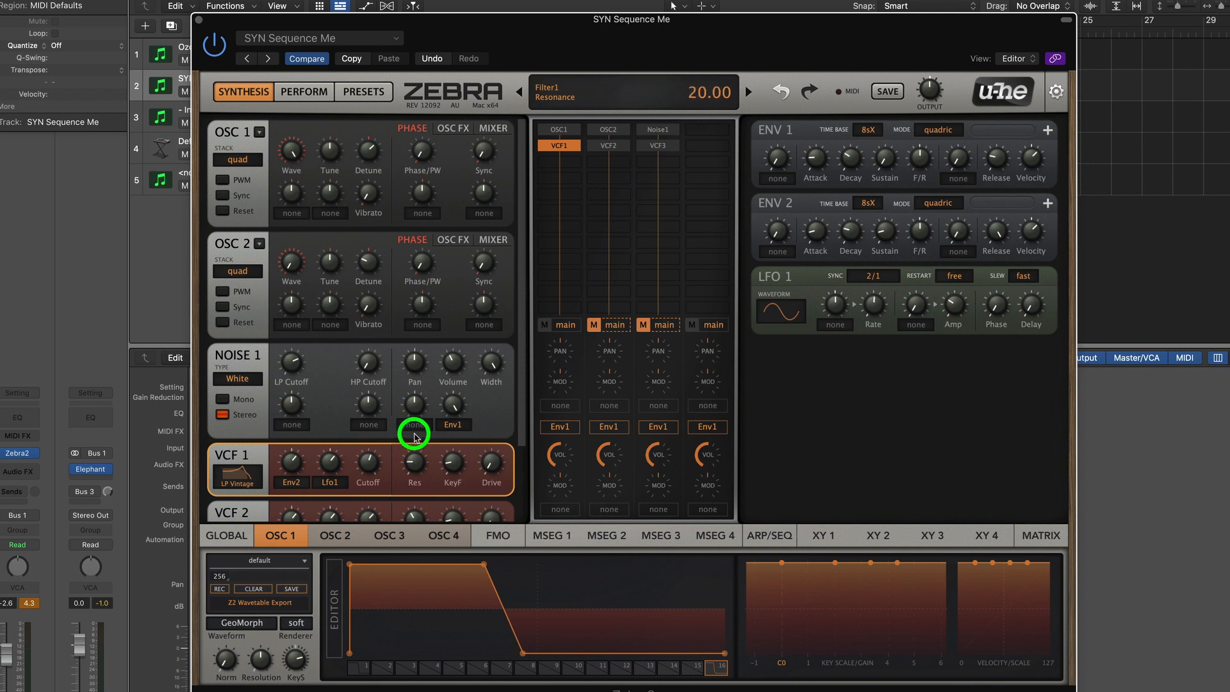
left_click_drag(413, 437, 416, 414)
mouse_move(369, 463)
left_mouse_down()
mouse_move(370, 441)
mouse_move(373, 481)
mouse_move(365, 451)
mouse_move(393, 462)
mouse_move(410, 522)
mouse_move(374, 456)
mouse_move(373, 425)
mouse_move(368, 483)
mouse_move(365, 442)
mouse_move(295, 460)
mouse_move(371, 461)
mouse_move(387, 474)
left_mouse_up()
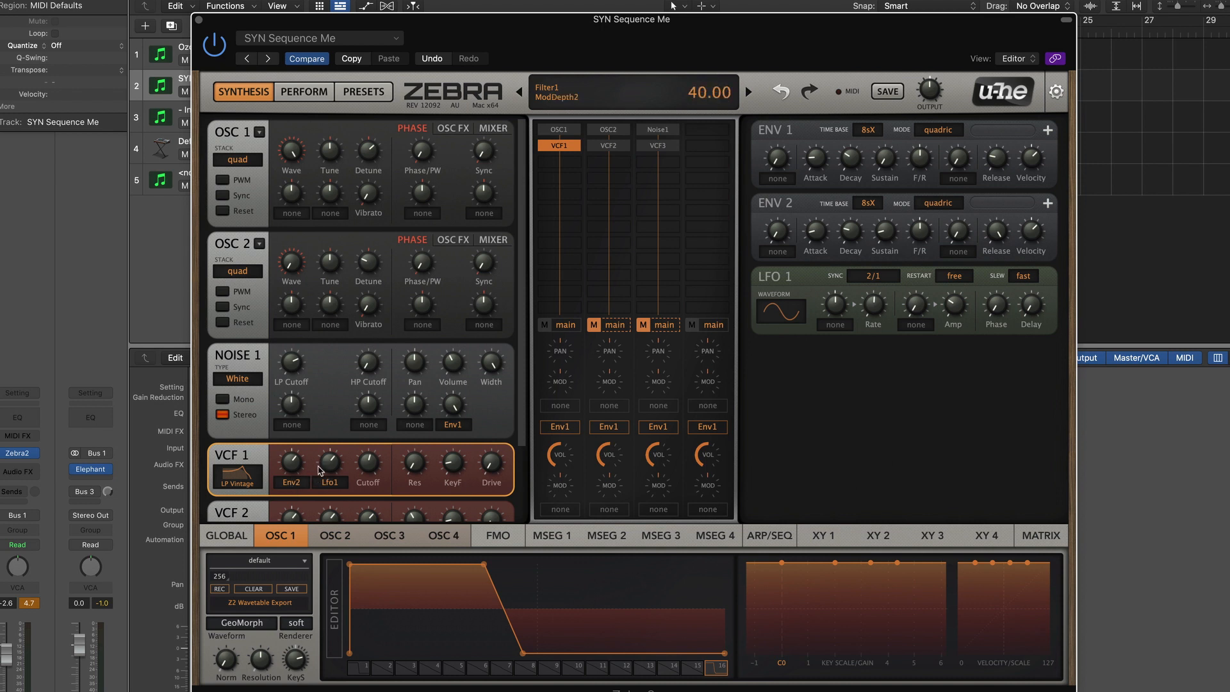
left_click_drag(410, 467, 416, 402)
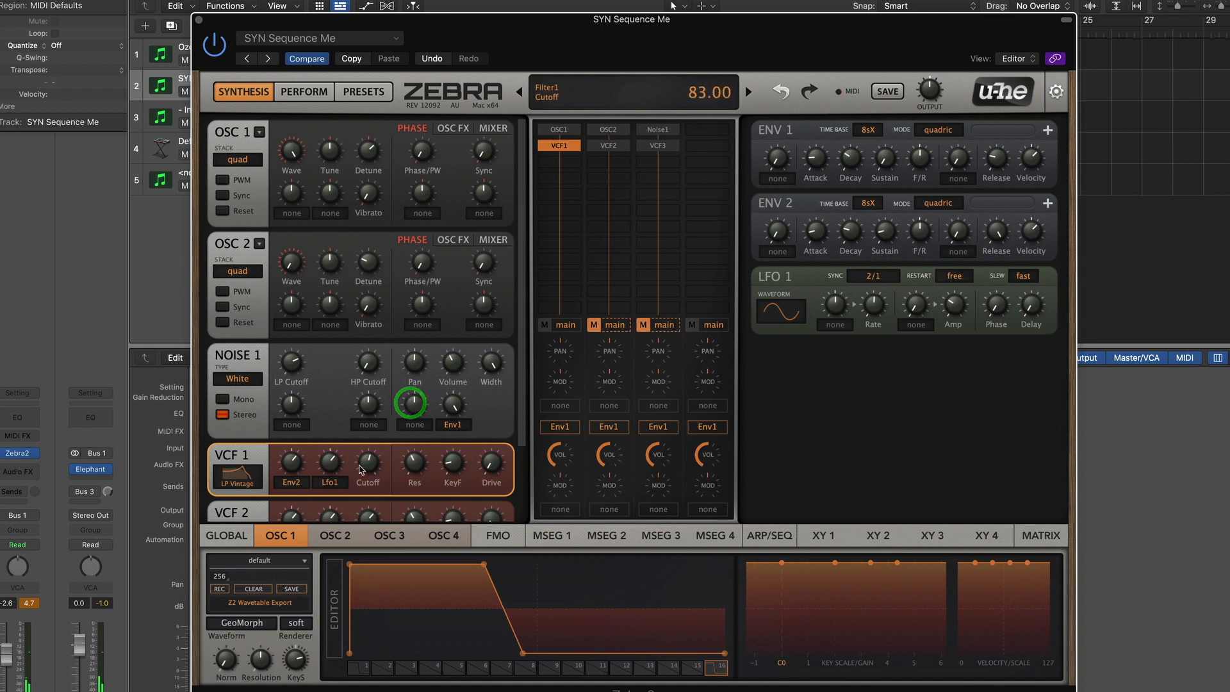
Trace VCF 1's Env2 modulation source to ENV 2 and examine that envelope's decay.
left_click(292, 487)
left_click(269, 484)
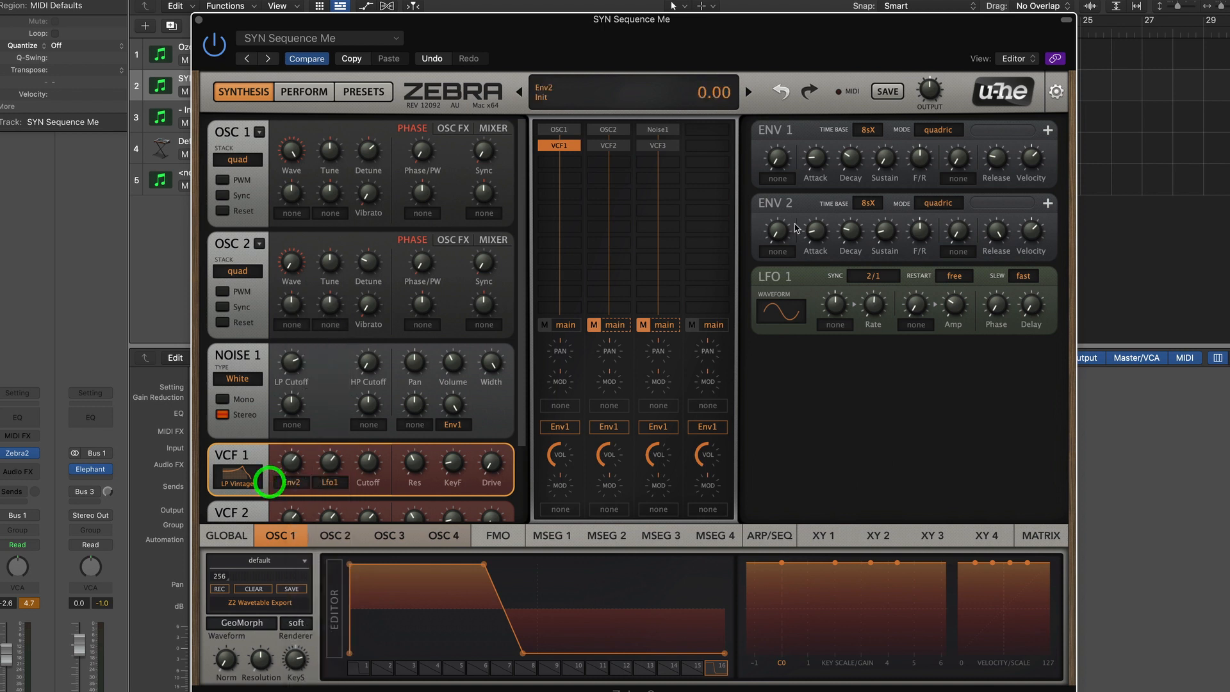
left_click(815, 206)
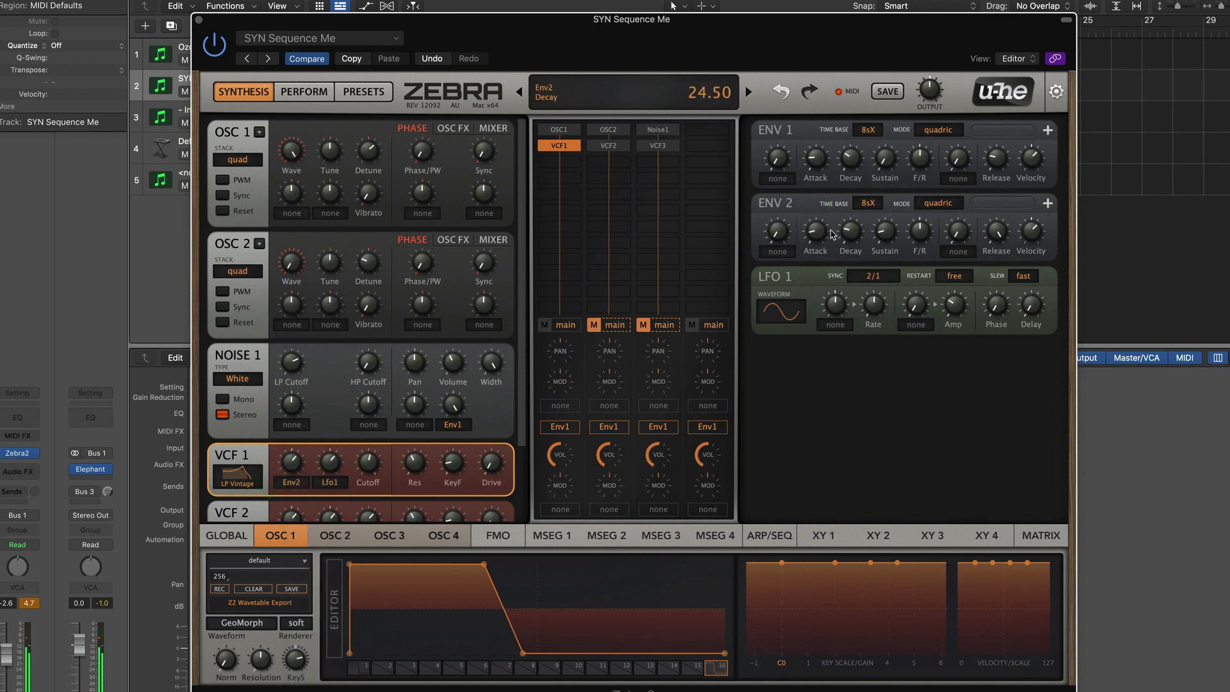
mouse_move(850, 232)
left_mouse_down()
mouse_move(854, 170)
mouse_move(851, 255)
mouse_move(850, 222)
left_mouse_up()
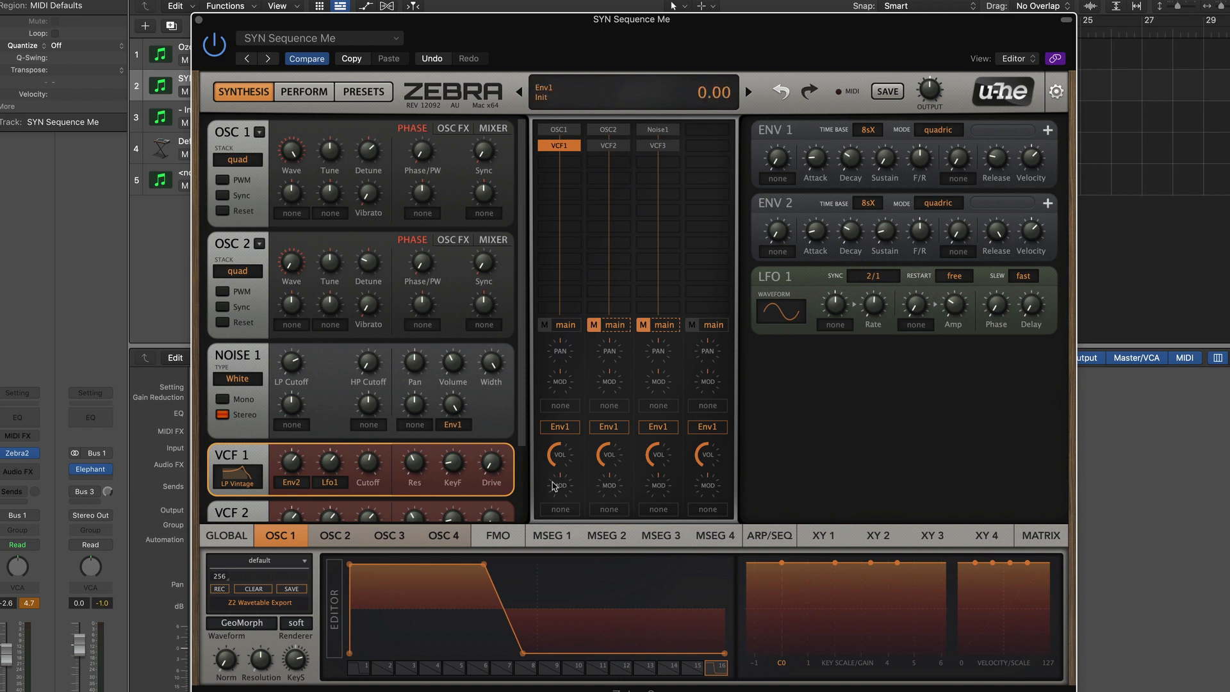
Check the OSC1 lane's volume envelope options, keeping Env1, and look over its pan and pan modulation.
left_click(560, 428)
left_click(565, 432)
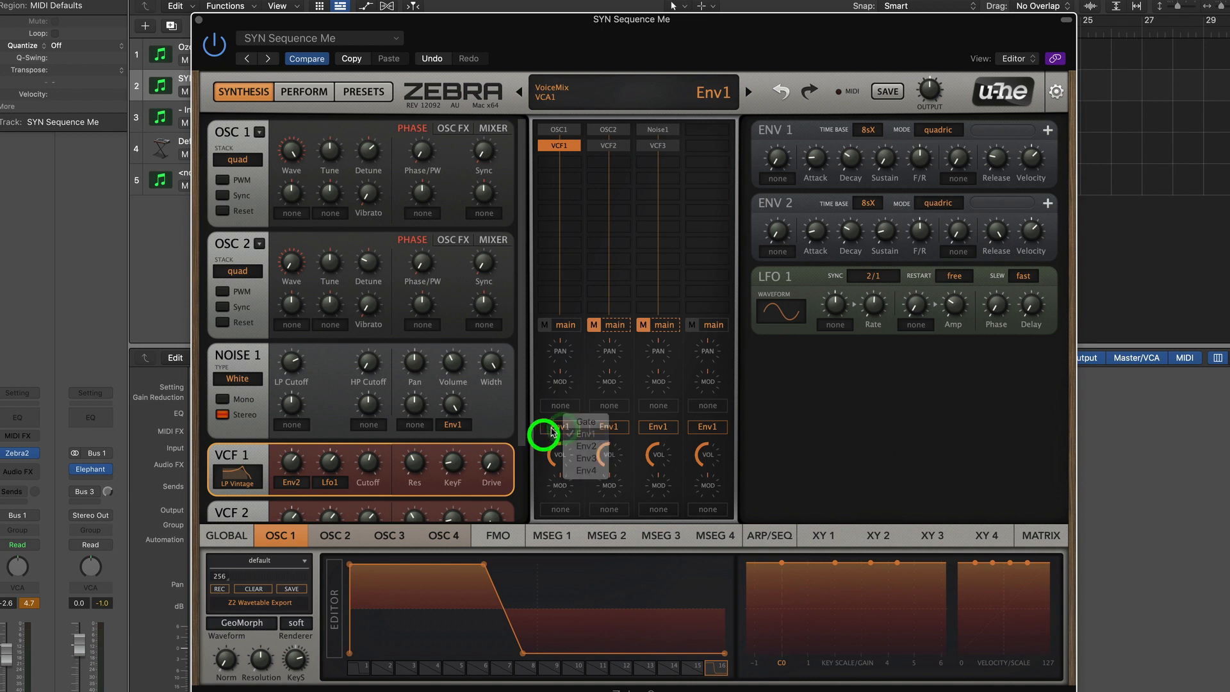
left_click(565, 433)
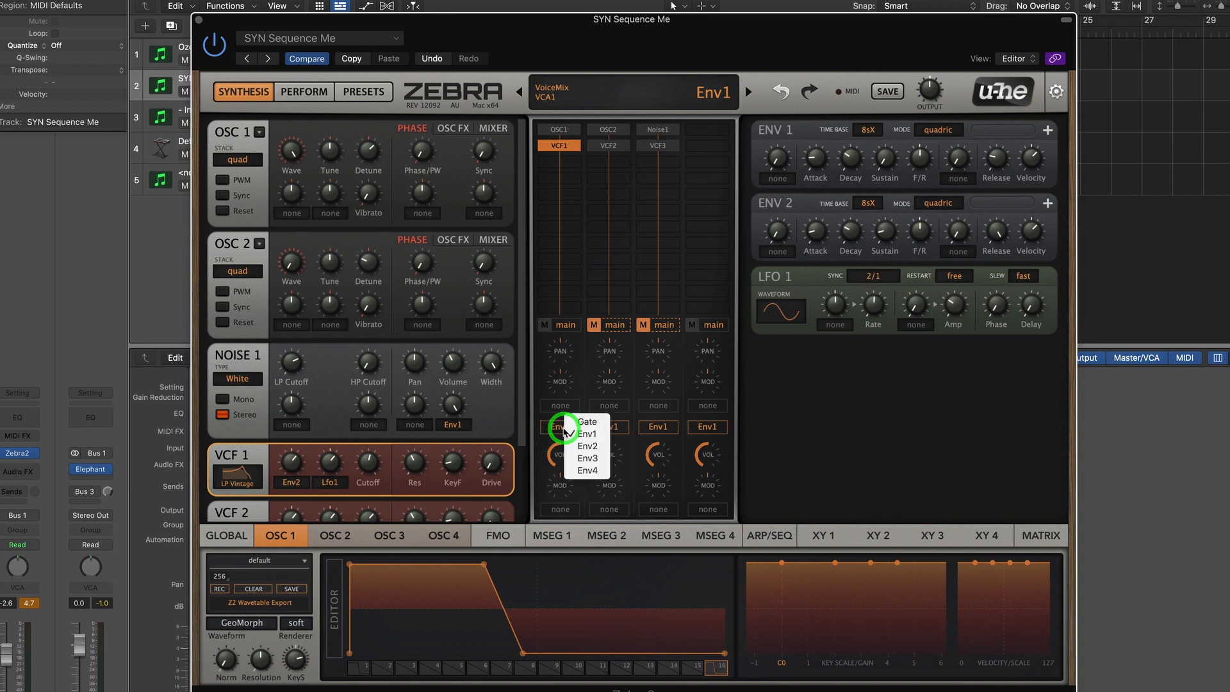
left_click(549, 442)
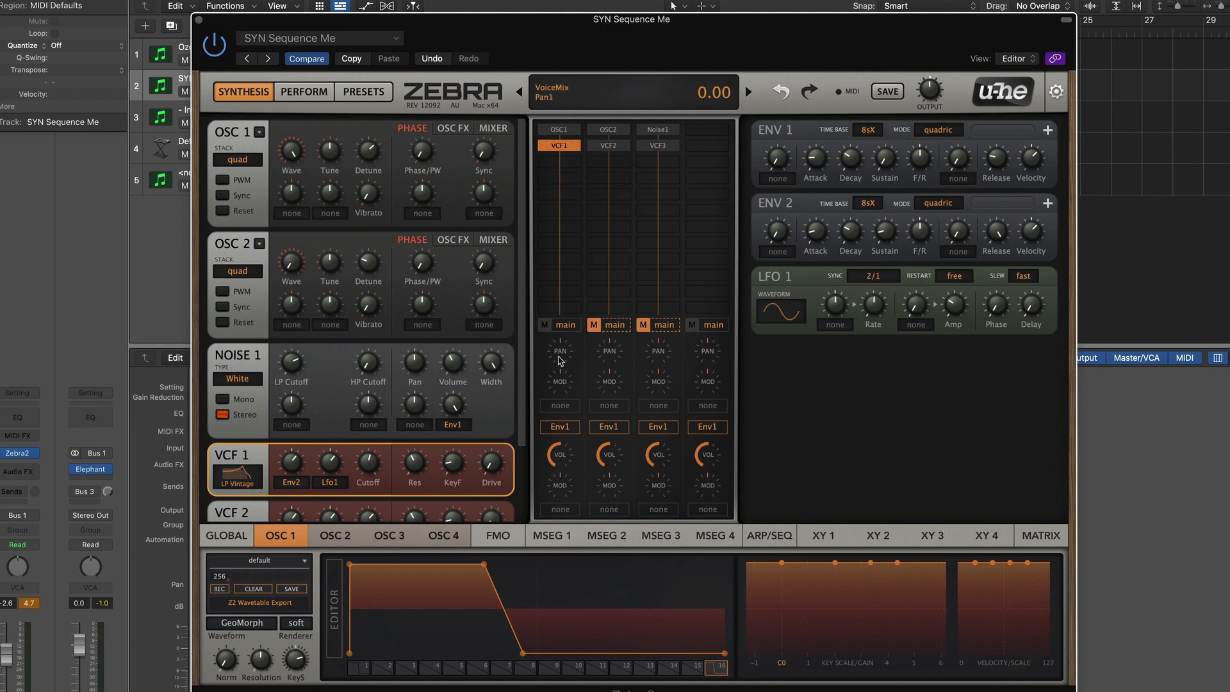
mouse_move(561, 353)
left_mouse_down()
mouse_move(563, 365)
mouse_move(562, 351)
left_mouse_up()
left_click(560, 406)
left_click(560, 387)
Examine ENV 1's Attack, Decay and Sustain, and raise its Decay.
left_click(819, 130)
left_click(851, 157)
left_click(818, 159)
left_click_drag(818, 161, 819, 165)
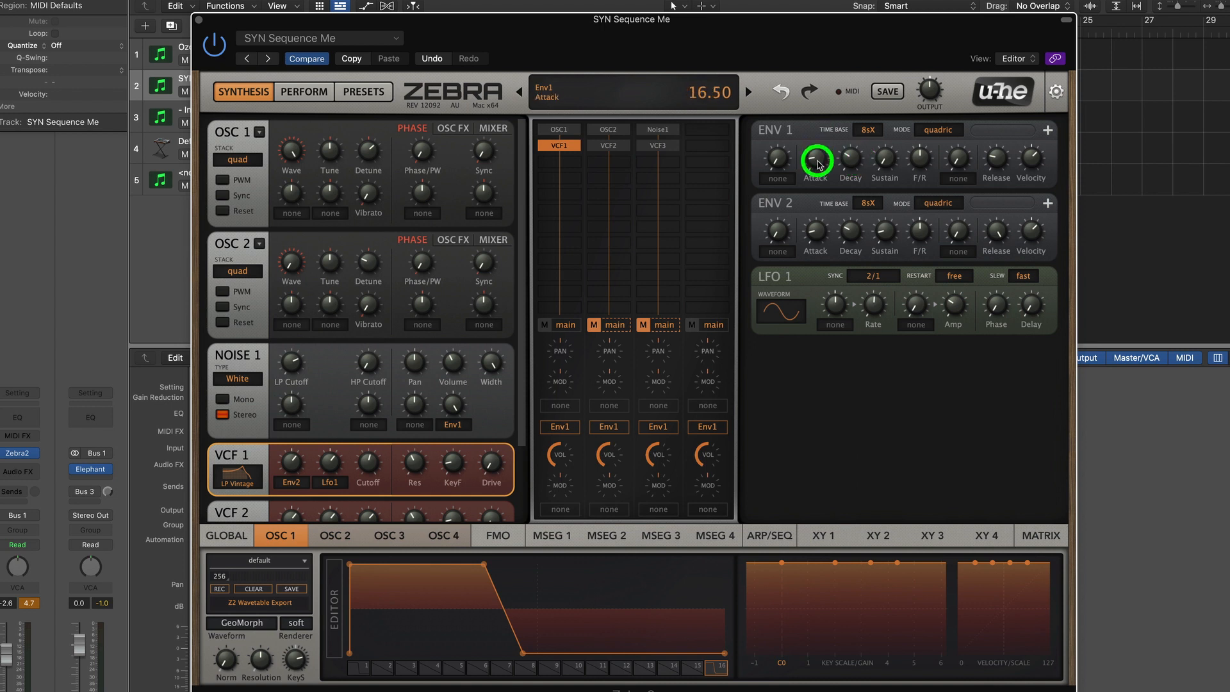
left_click(885, 171)
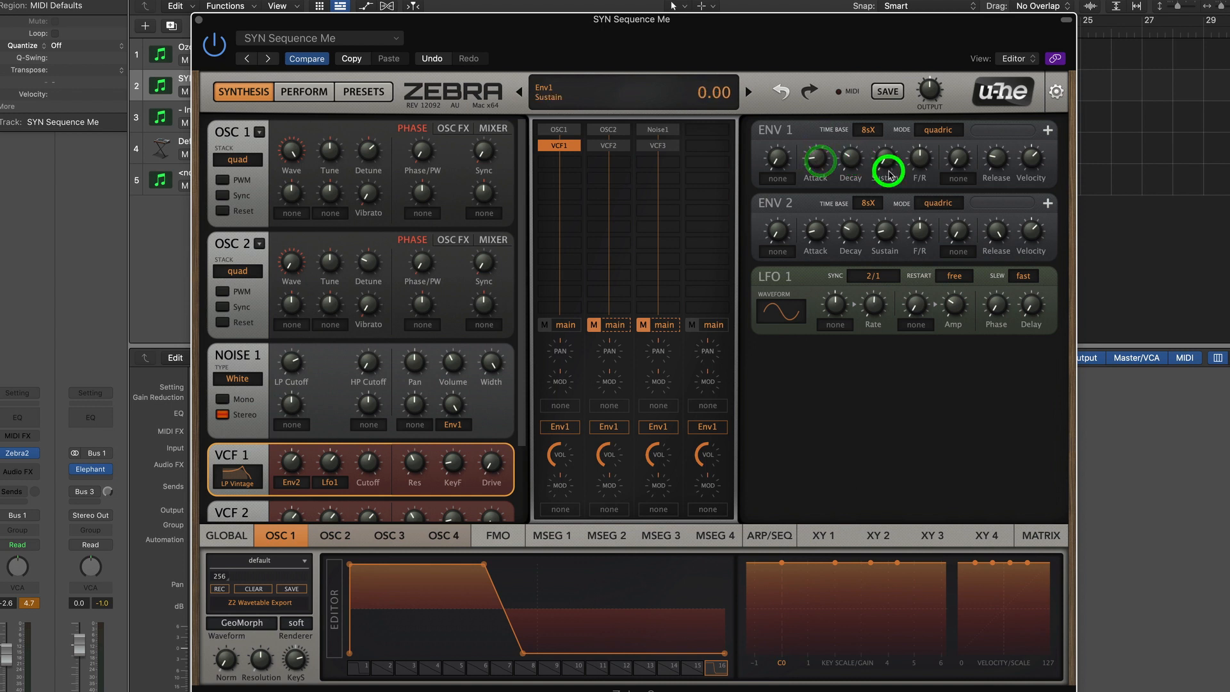
left_click(853, 164)
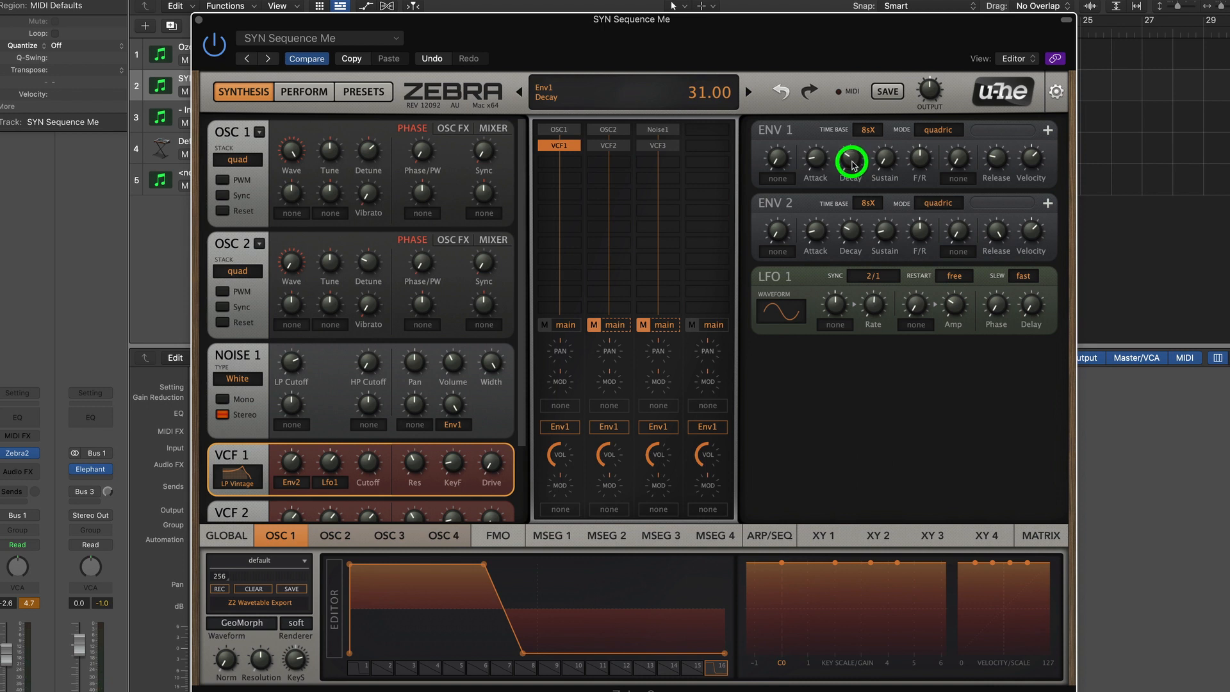
left_click_drag(853, 164, 826, 128)
Turn down the Env2 modulation depth on VCF 1.
left_click_drag(294, 463, 299, 474)
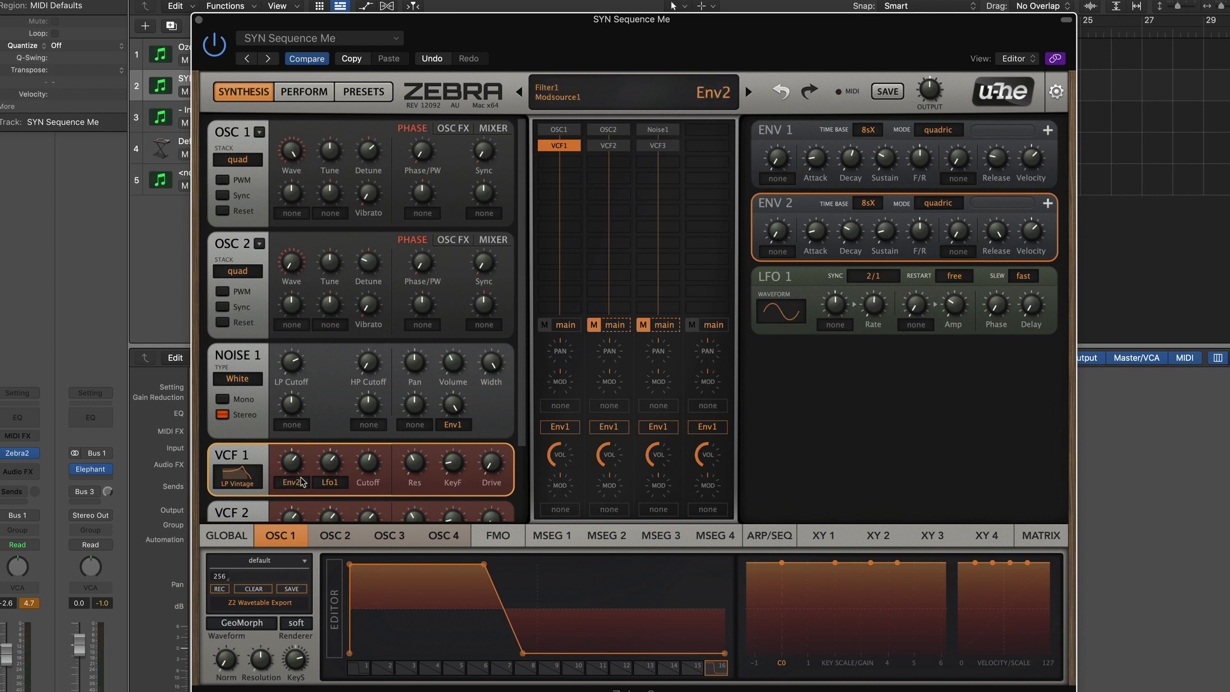
mouse_move(293, 467)
left_mouse_down()
mouse_move(293, 453)
mouse_move(298, 482)
mouse_move(292, 467)
left_mouse_up()
Examine LFO 1's sync, waveform and restart settings, keeping sync at 2/1 and restart at free.
left_click(793, 275)
left_click(977, 330)
left_click(1053, 275)
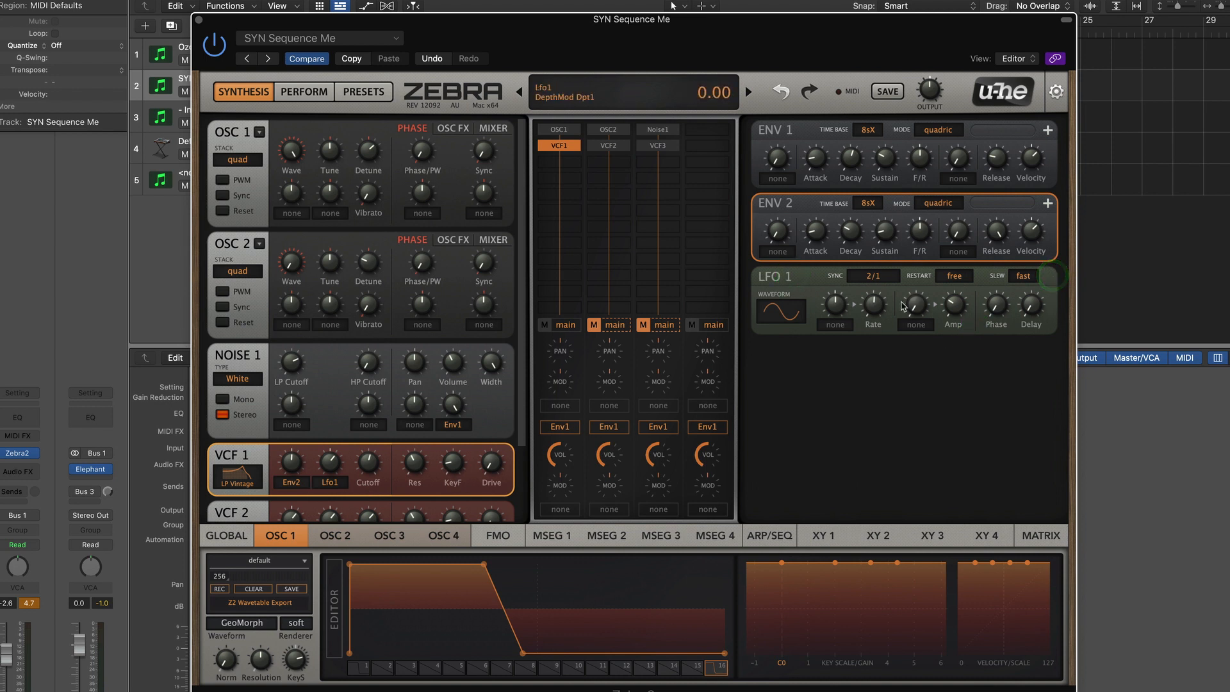
left_click(874, 278)
left_click(787, 316)
left_click(906, 366)
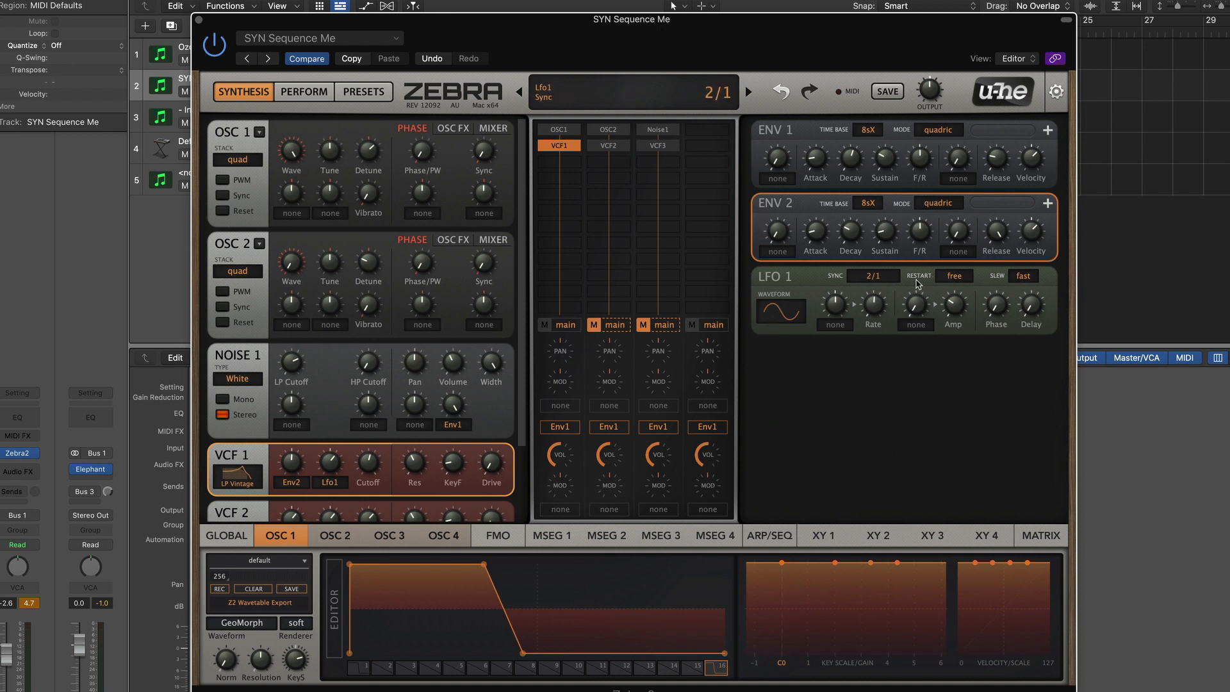
left_click(959, 279)
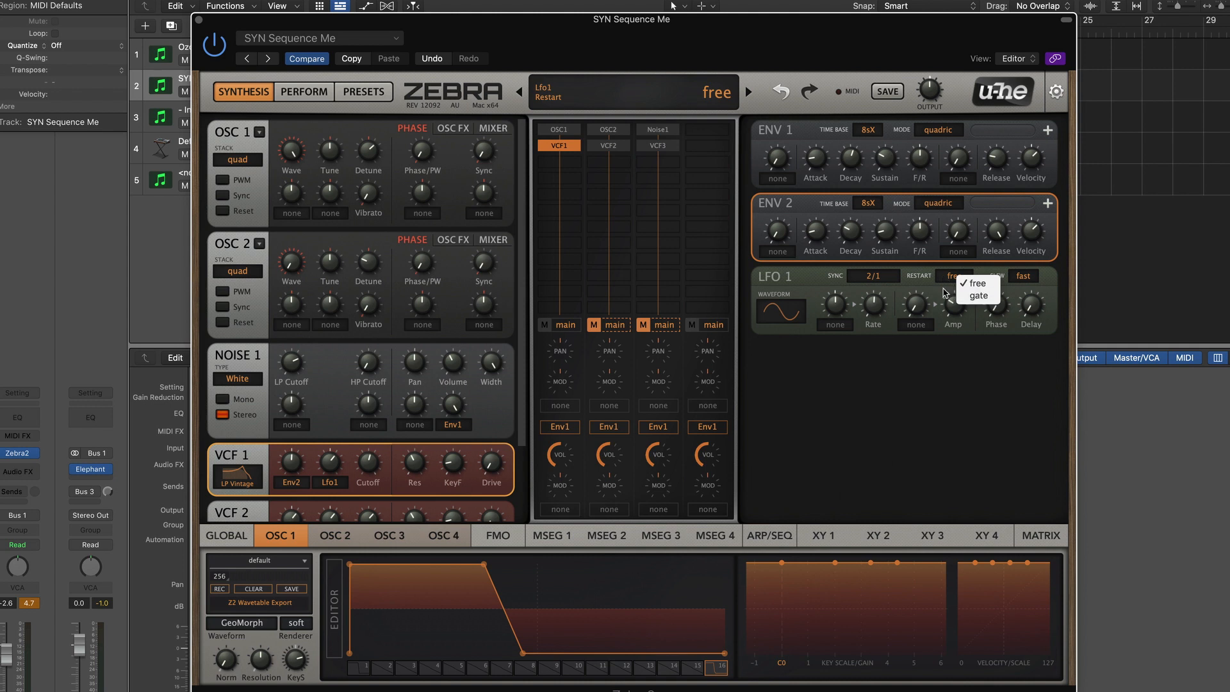
left_click(920, 277)
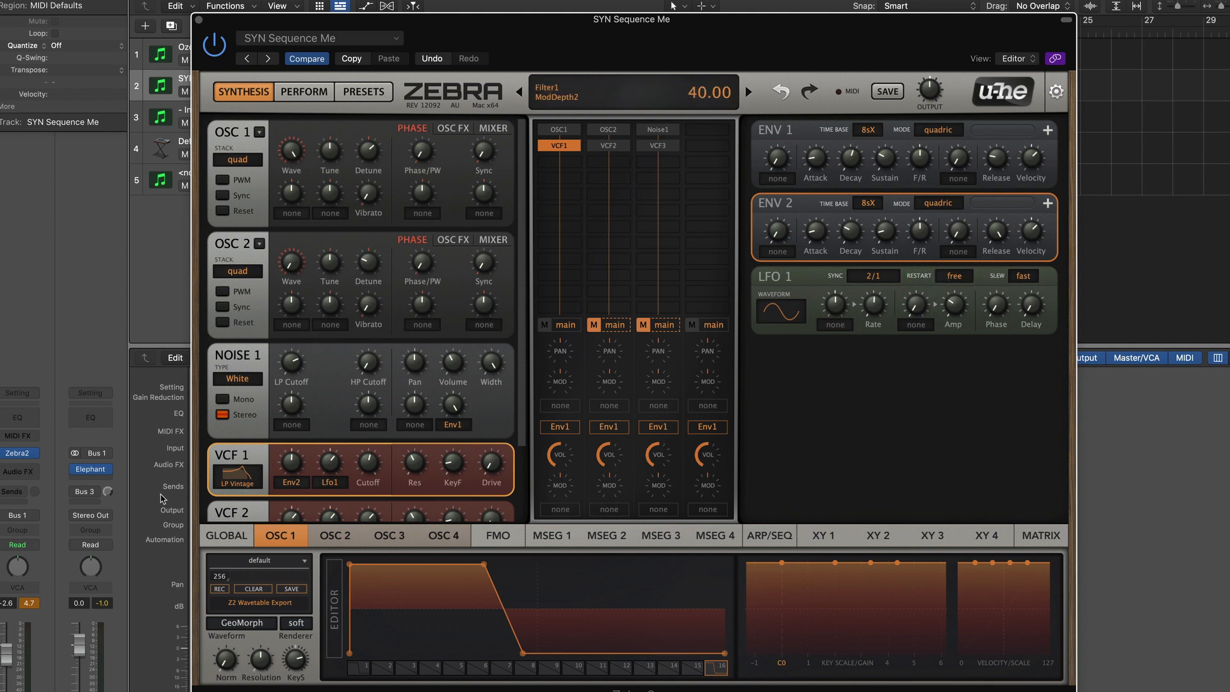
Raise VCF 1's Lfo1 modulation depth and ENV 1's Sustain to hear the LFO sweep the filter.
left_click_drag(372, 466, 329, 460)
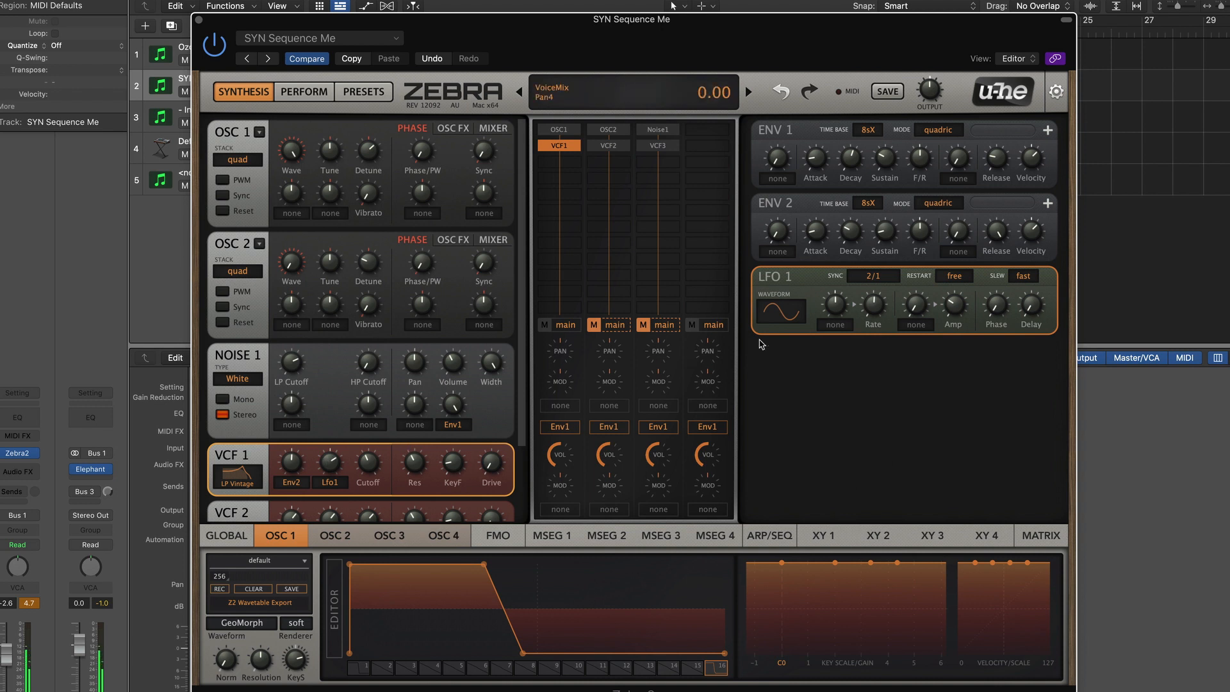
left_click_drag(885, 162, 884, 118)
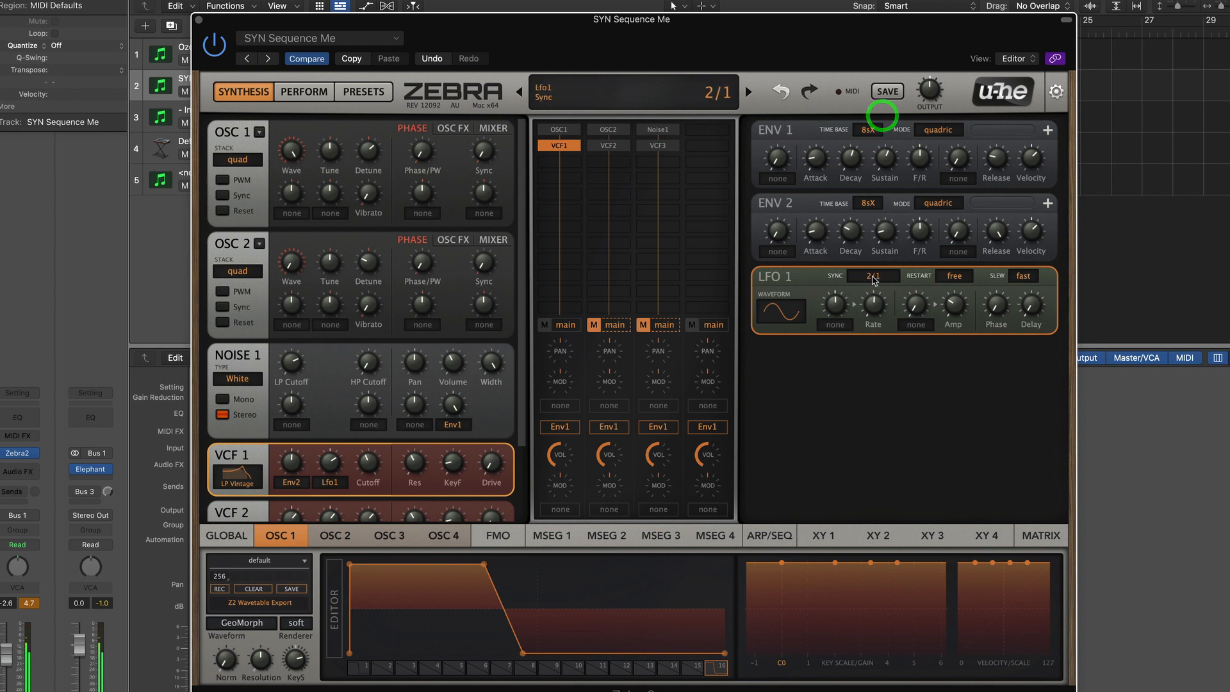
mouse_move(875, 300)
left_mouse_down()
mouse_move(878, 289)
mouse_move(873, 321)
mouse_move(874, 267)
mouse_move(876, 303)
left_mouse_up()
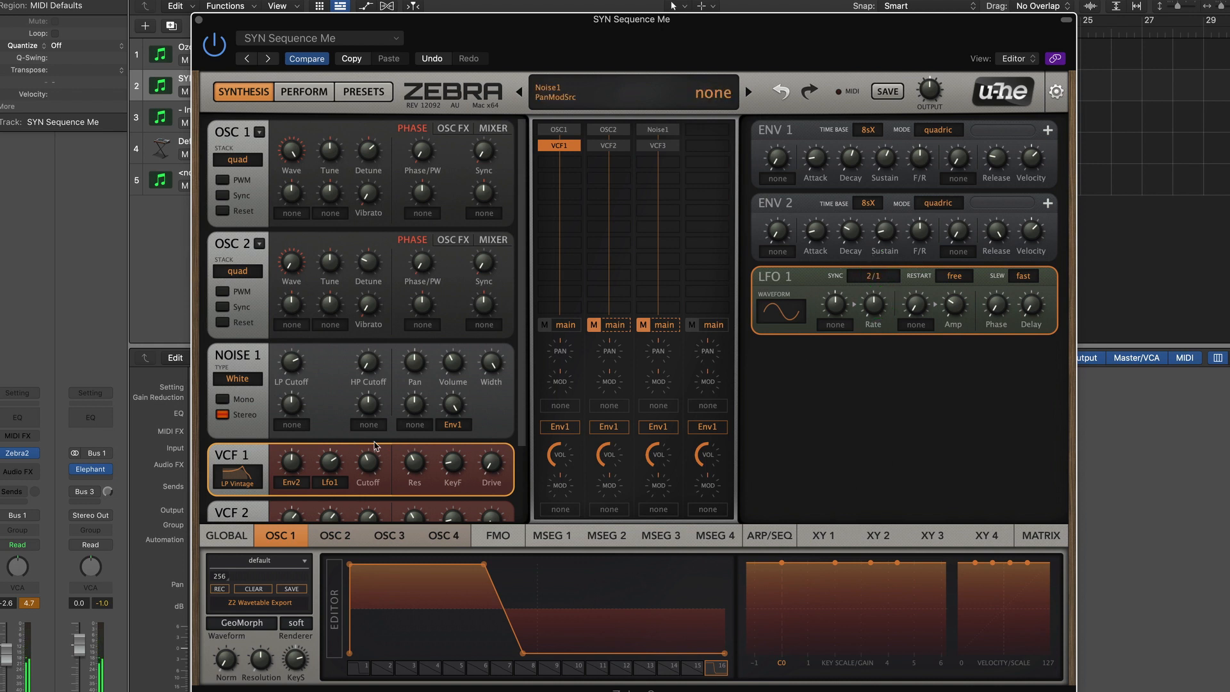
Reduce VCF 1's Lfo1 modulation depth and bring its Env2 modulation depth back up.
left_click(332, 466)
left_click_drag(333, 466, 301, 437)
left_click(293, 466)
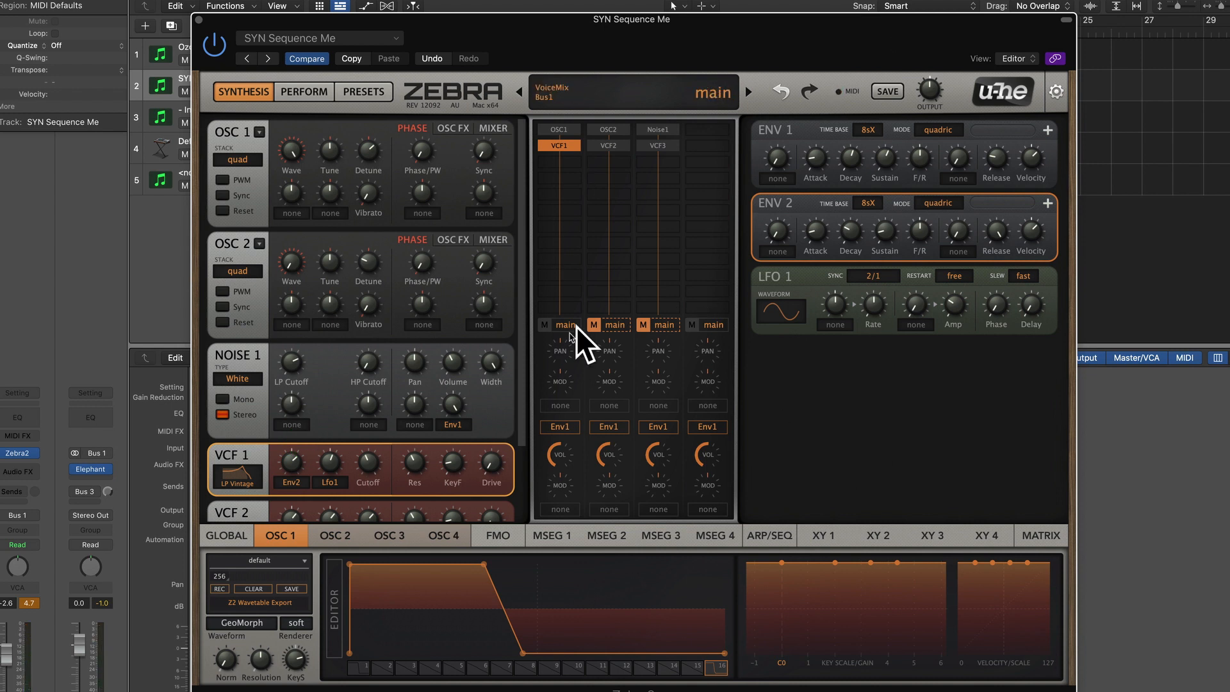
Mute the OSC1 lane and unmute OSC2 to hear it alone, and bring OSC1 back in.
left_click(544, 325)
left_click(593, 326)
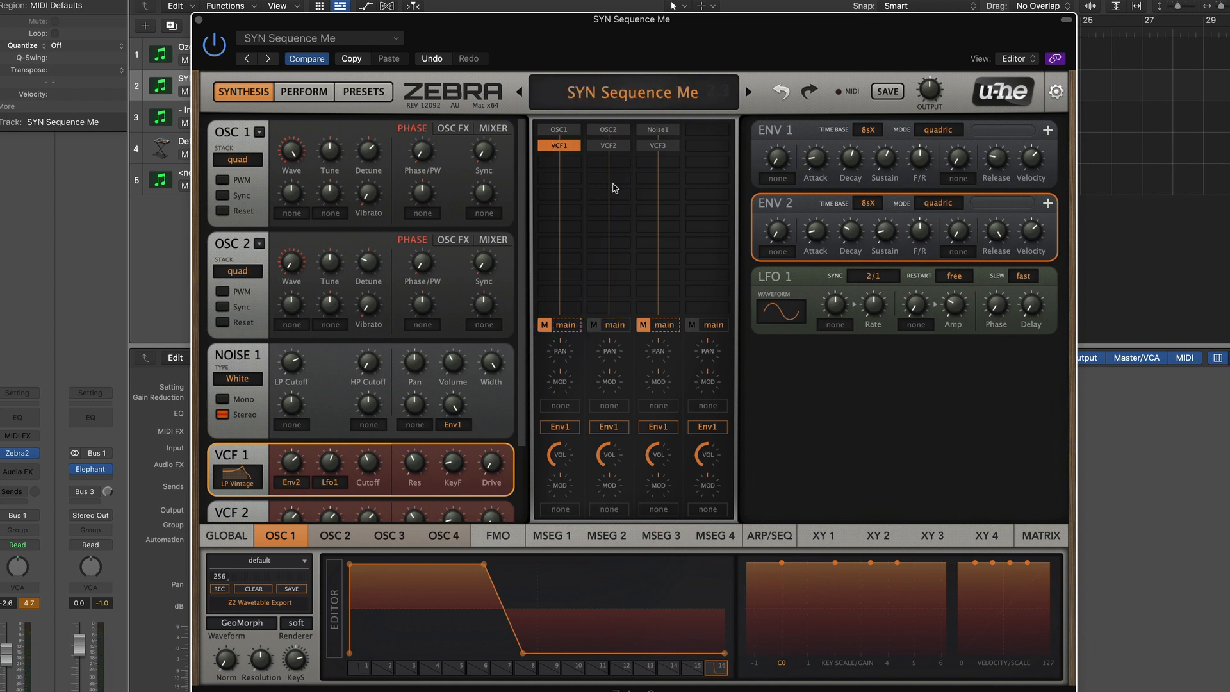
left_click(545, 325)
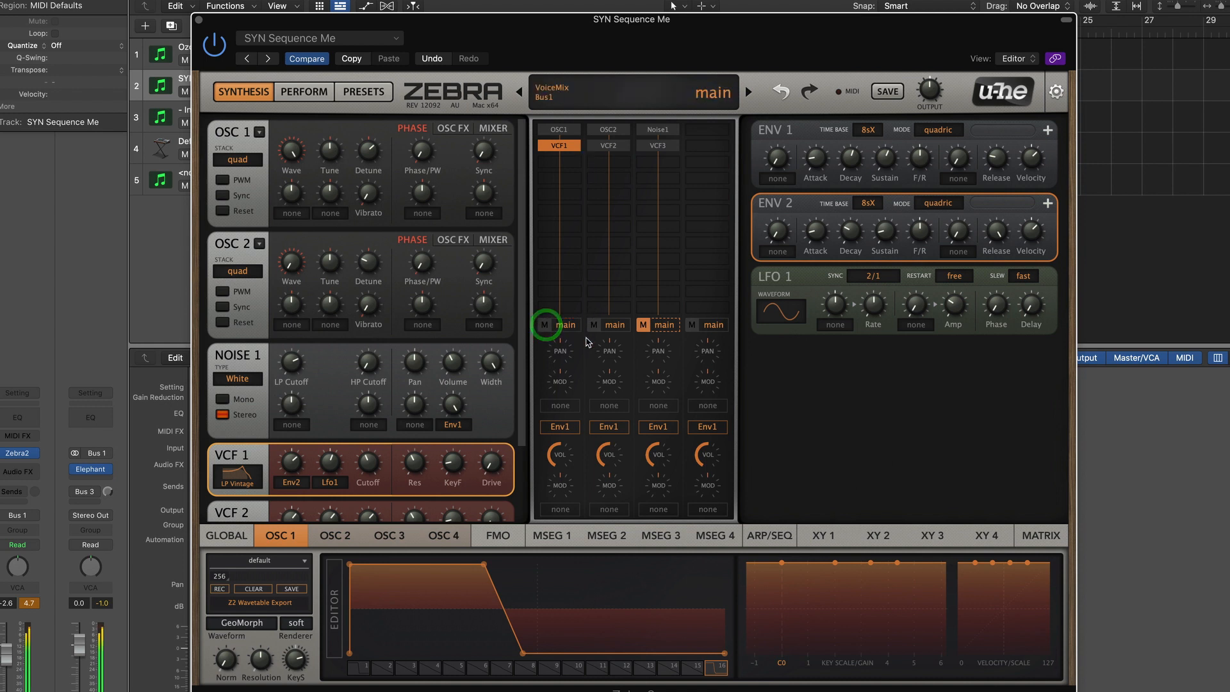
Select VCF2 to compare its settings with VCF 1, and set VCF 1's Cutoff to 95.
left_click(597, 143)
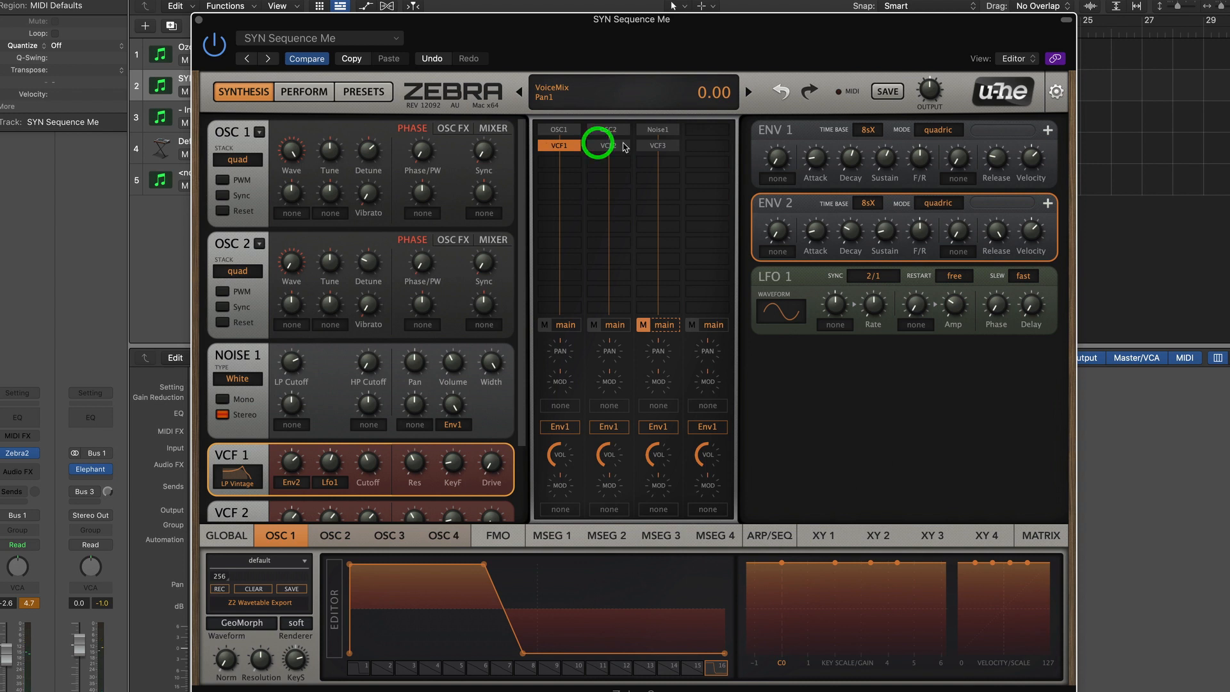
left_click(622, 143)
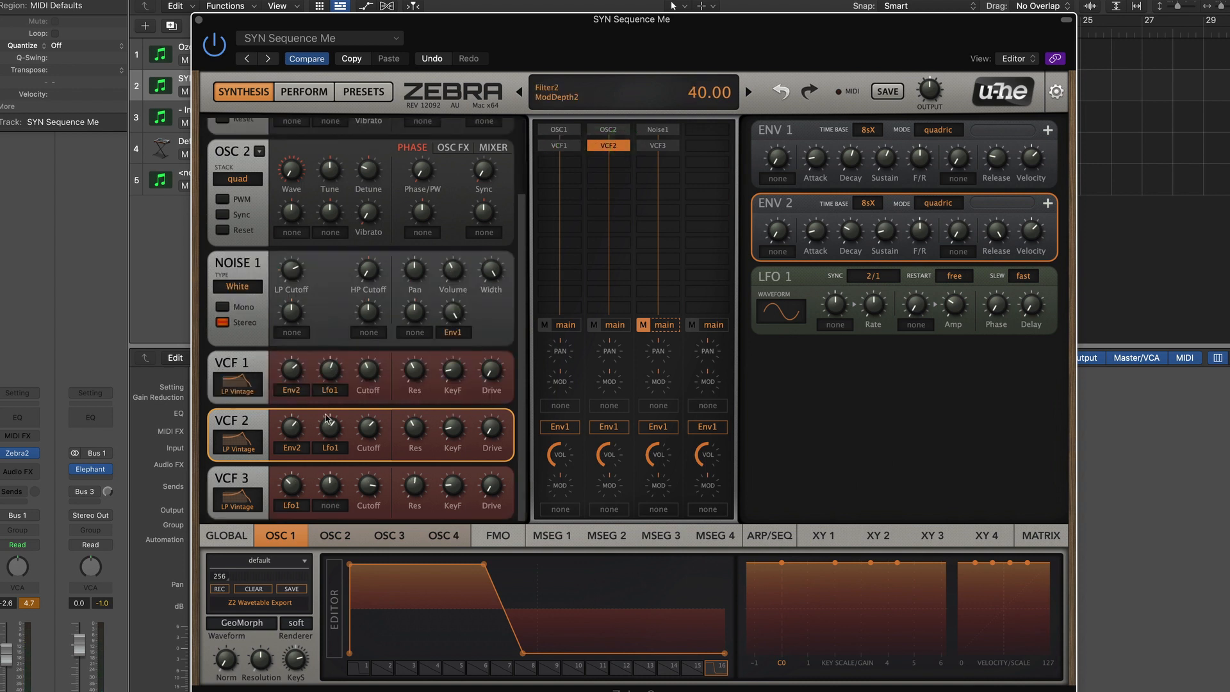
left_click_drag(330, 430, 373, 371)
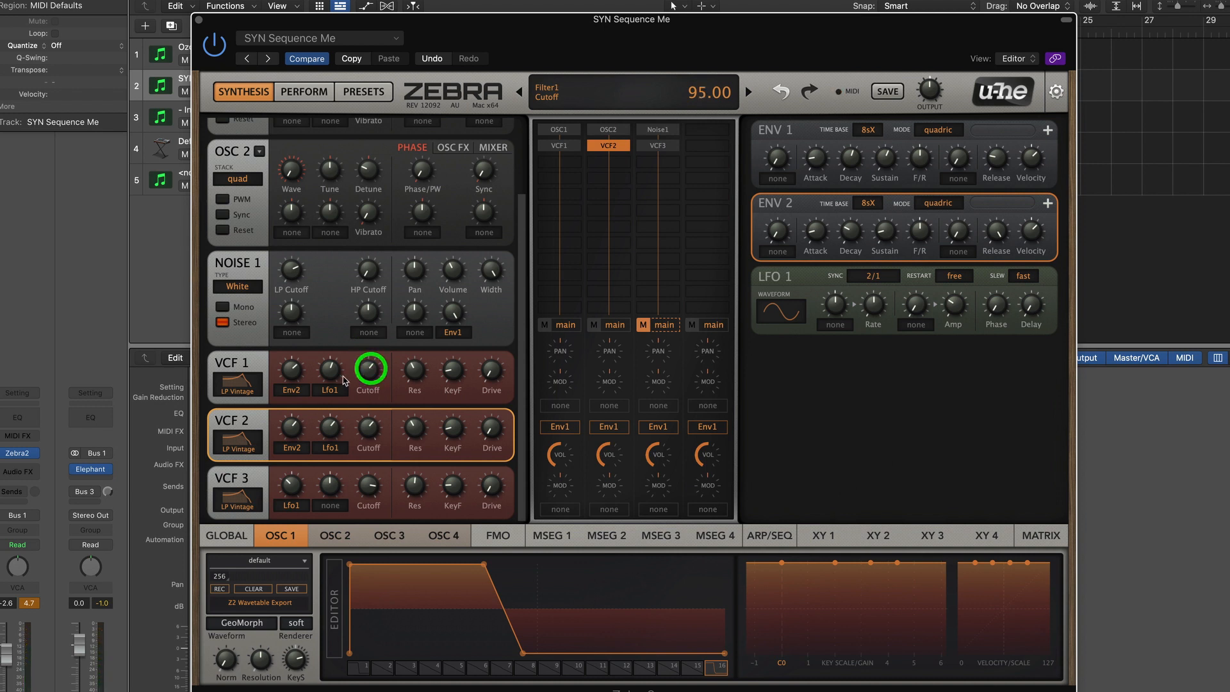
left_click(248, 362)
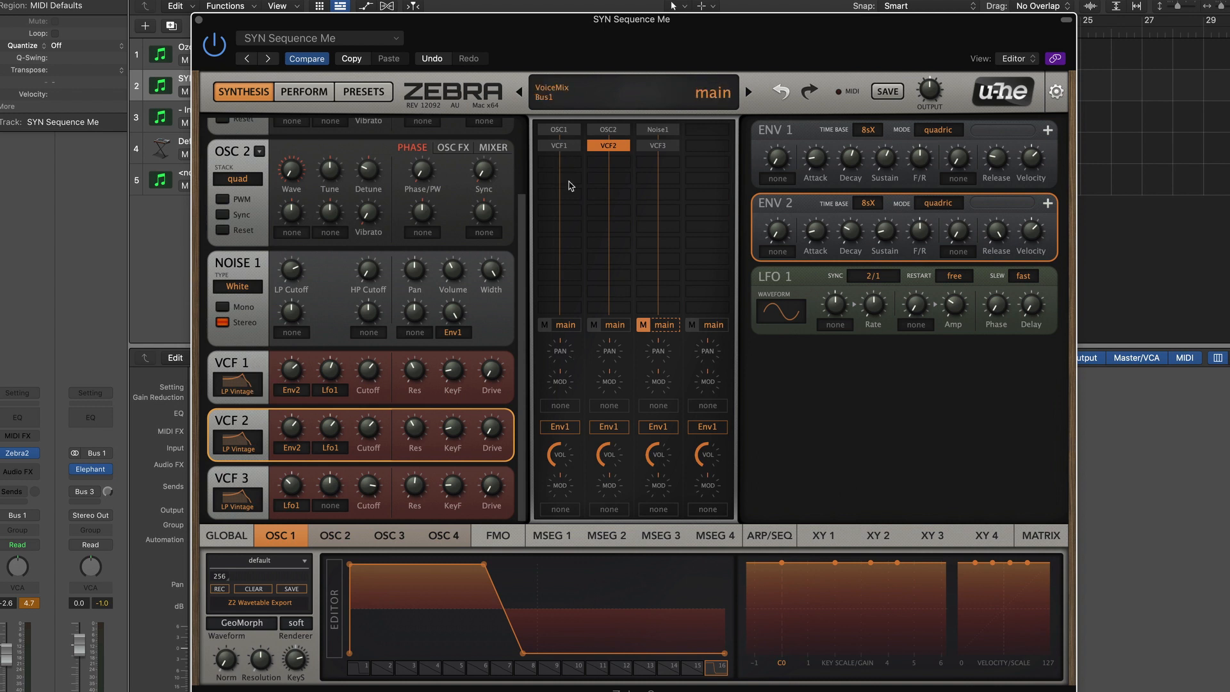
Compare the OSC1 and OSC2 lanes by muting OSC1, restoring it and muting OSC2 in turn.
left_click(544, 325)
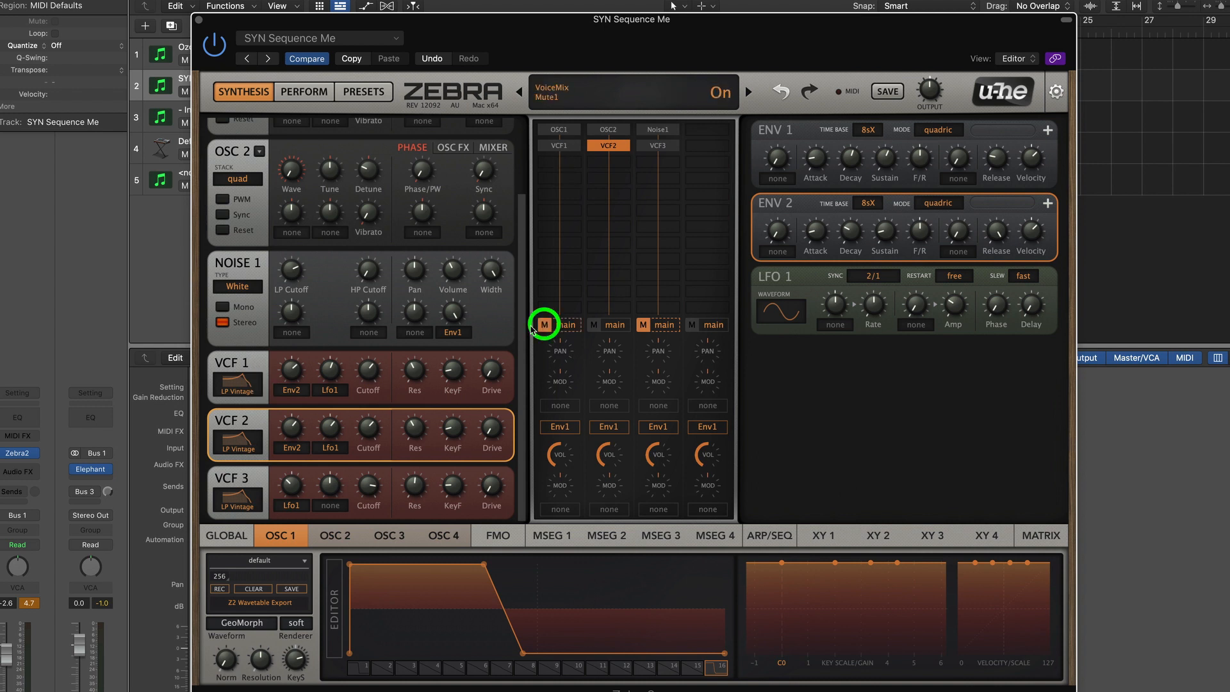
left_click(254, 418)
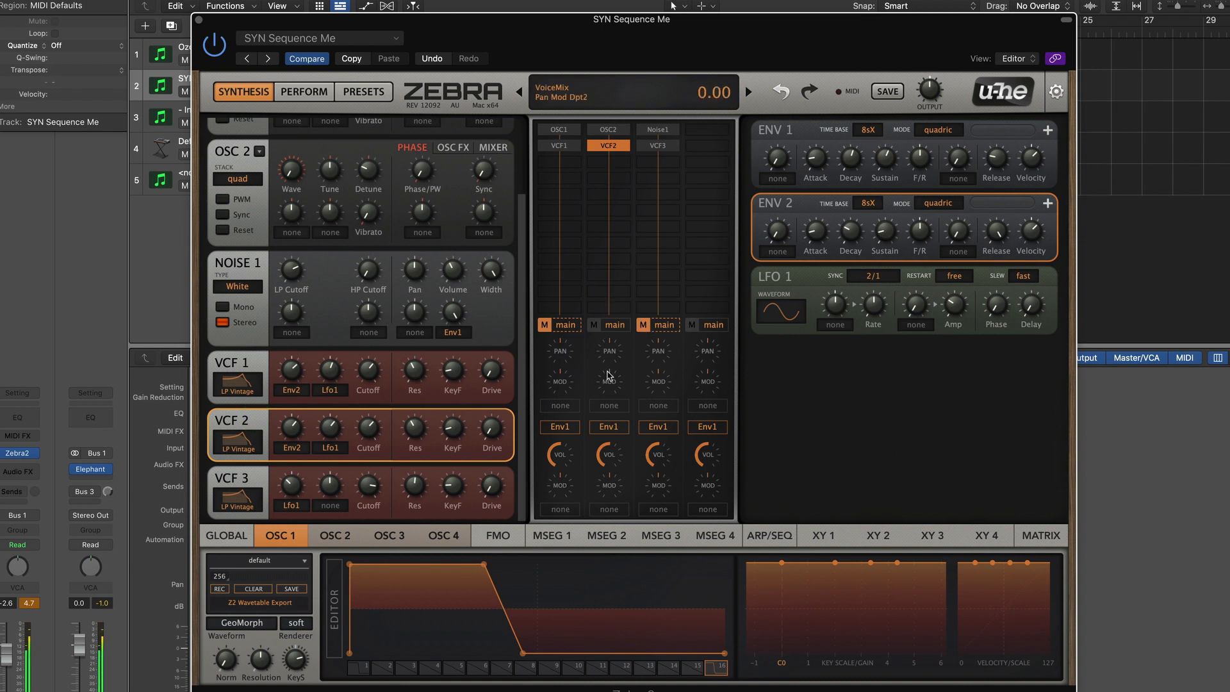
left_click(544, 326)
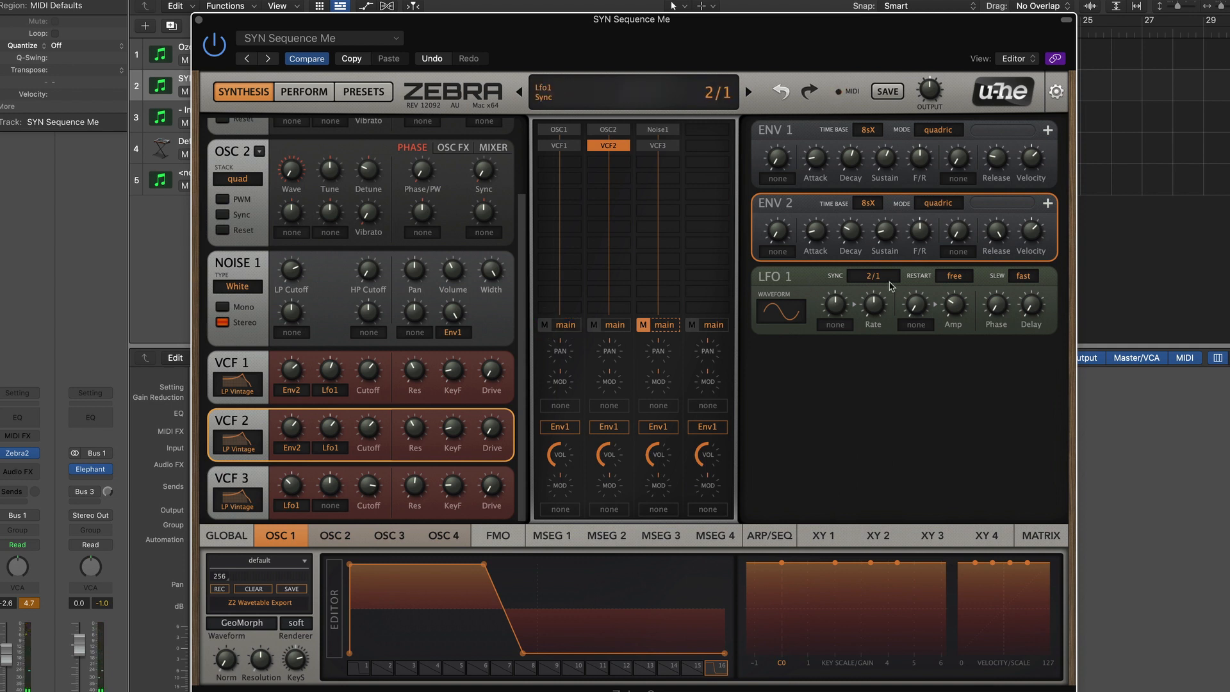
left_click(594, 324)
left_click(544, 325)
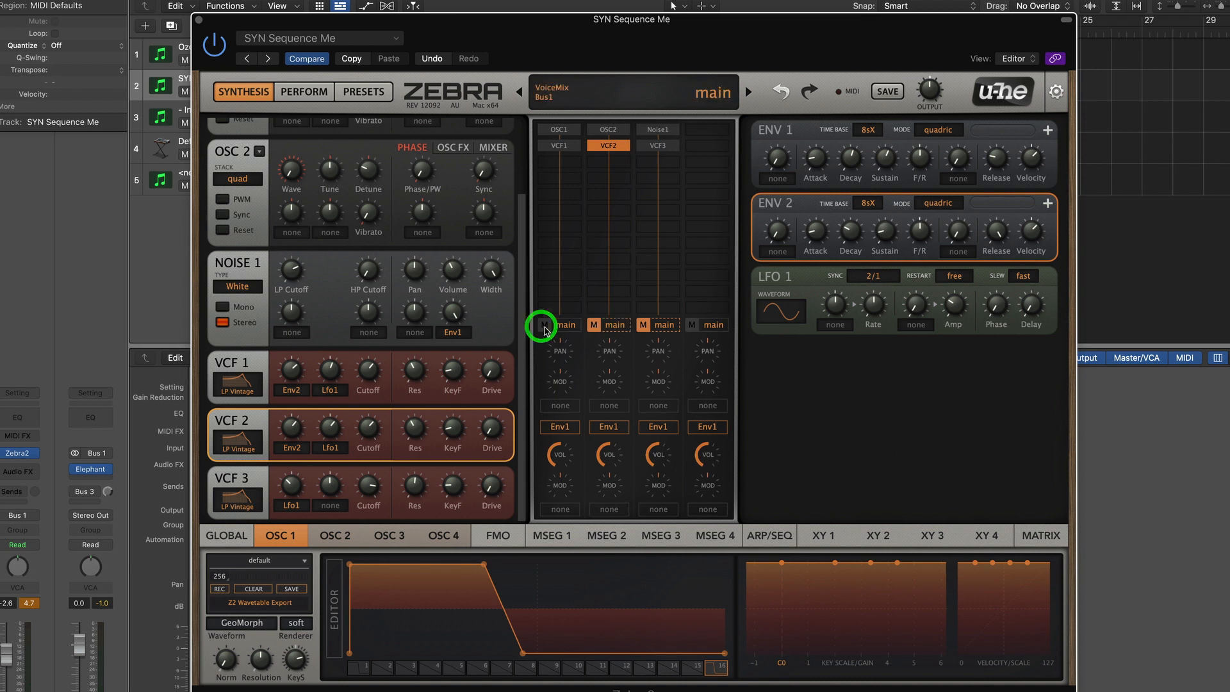
Mute the OSC1 lane, select Noise1 and unmute its lane to hear the noise alone.
left_click(634, 183)
left_click(659, 130)
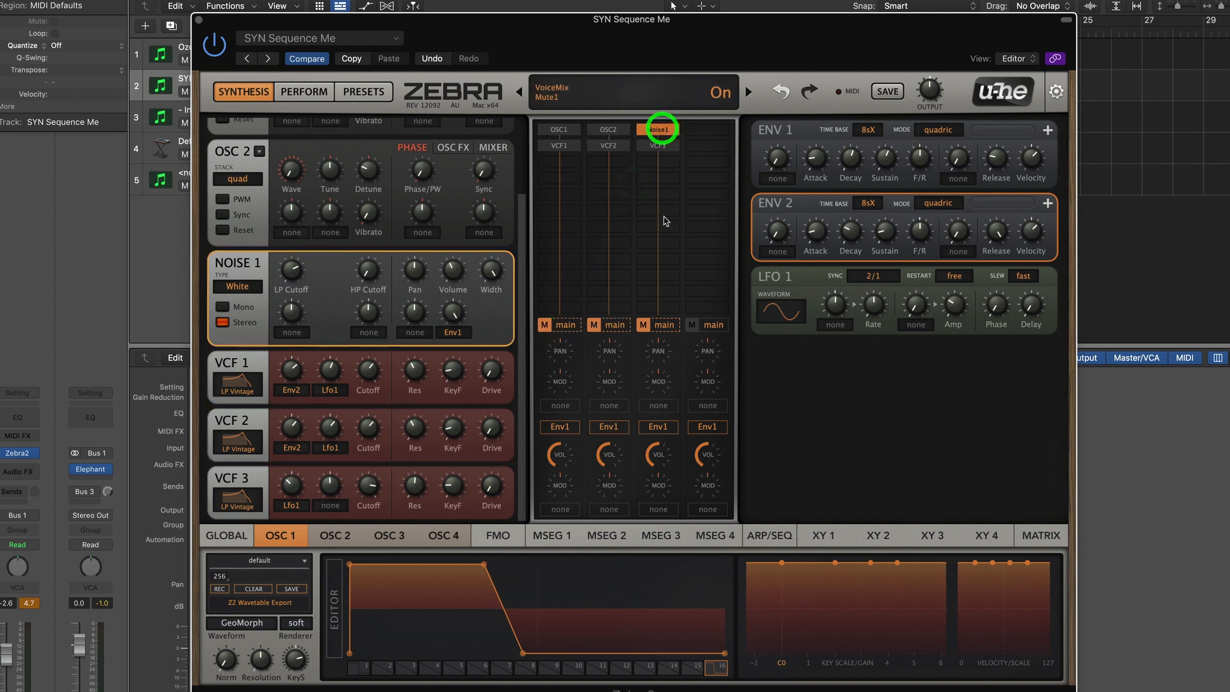
left_click(643, 325)
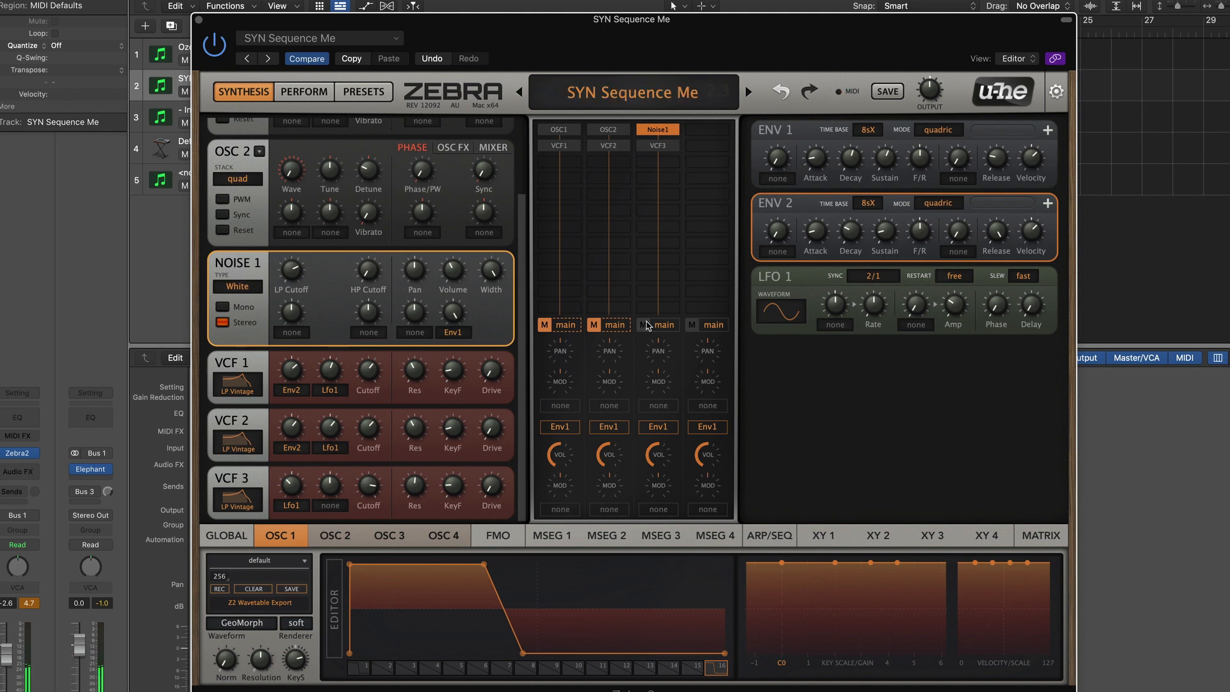
Compare the VCF3 and Noise1 modules in the noise lane, and bypass VCF3.
left_click(663, 147)
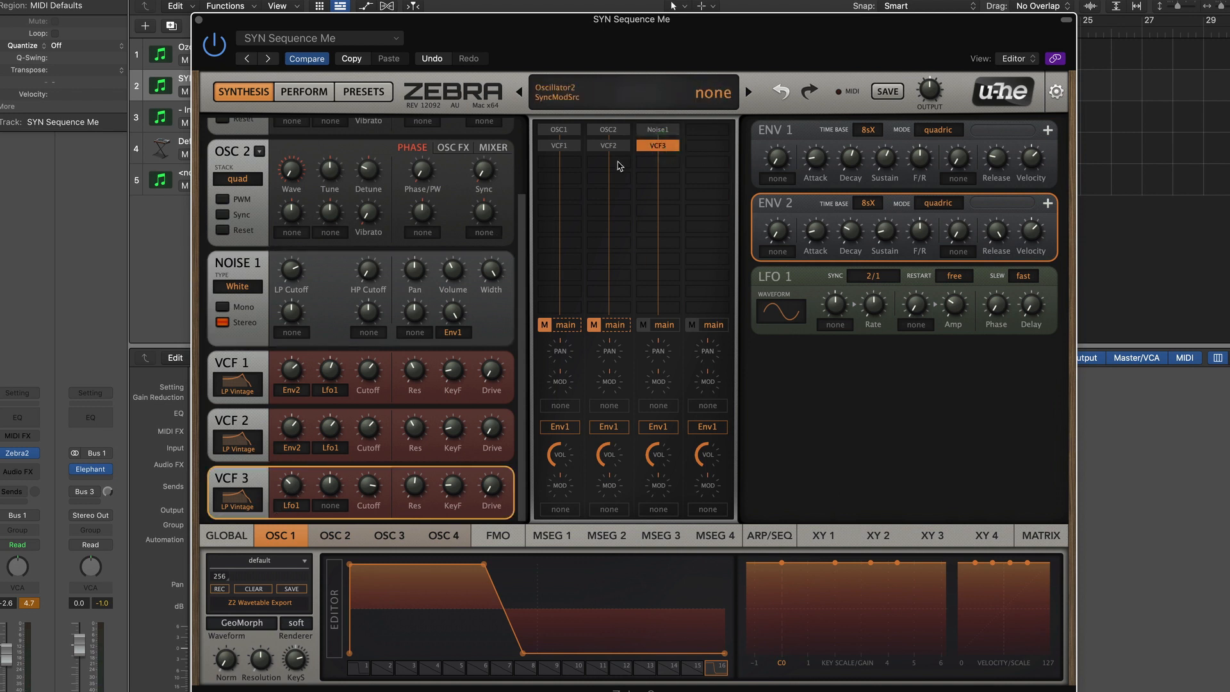
left_click(660, 133)
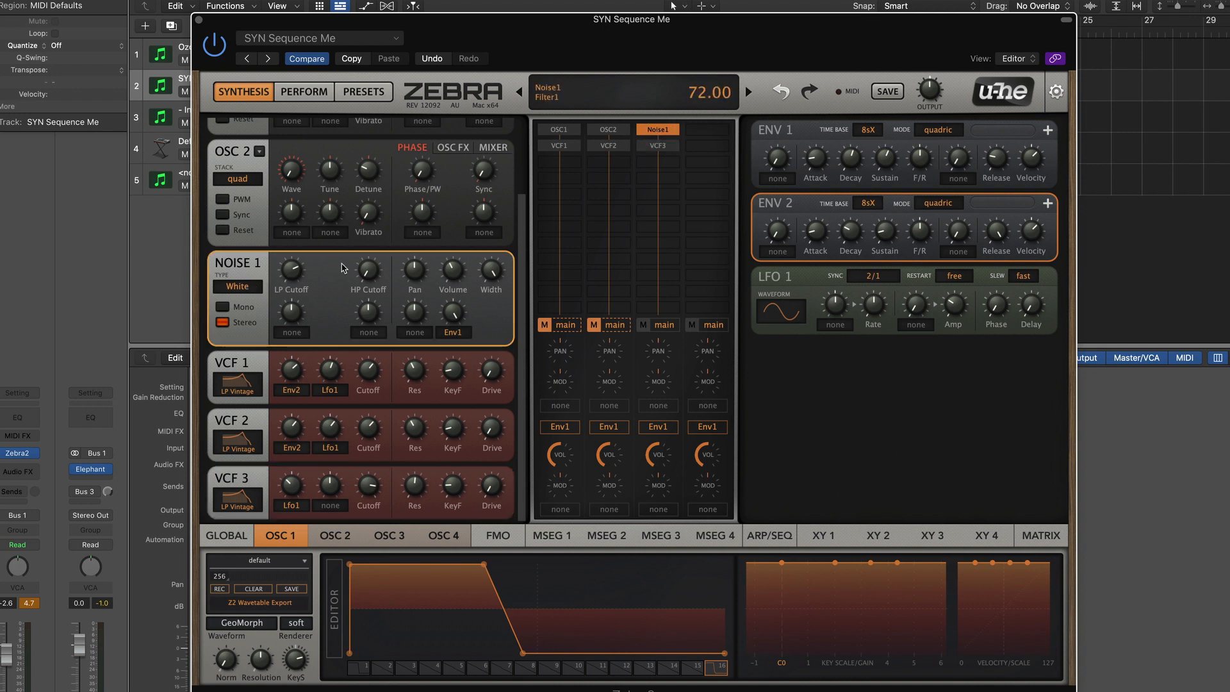
double_click(662, 148)
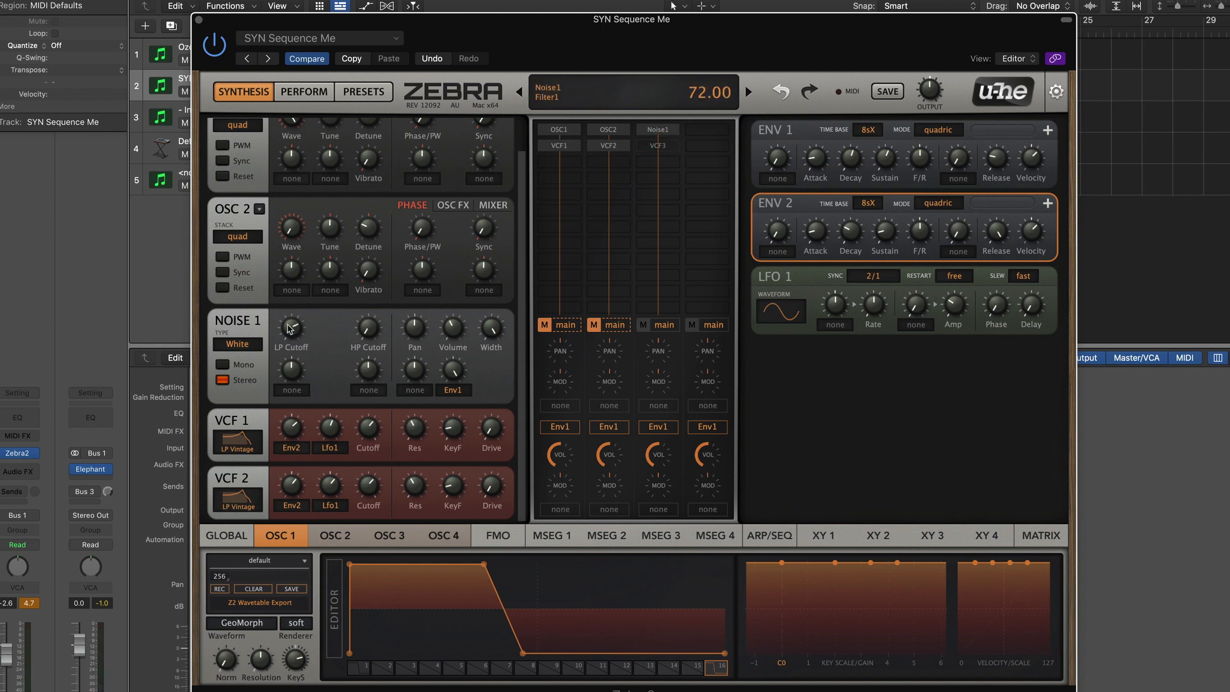
Audition Noise 1's LP Cutoff, raise its HP Cutoff to 83 and bring the HP Cutoff back to 0.
mouse_move(288, 332)
left_mouse_down()
mouse_move(286, 280)
mouse_move(288, 331)
left_mouse_up()
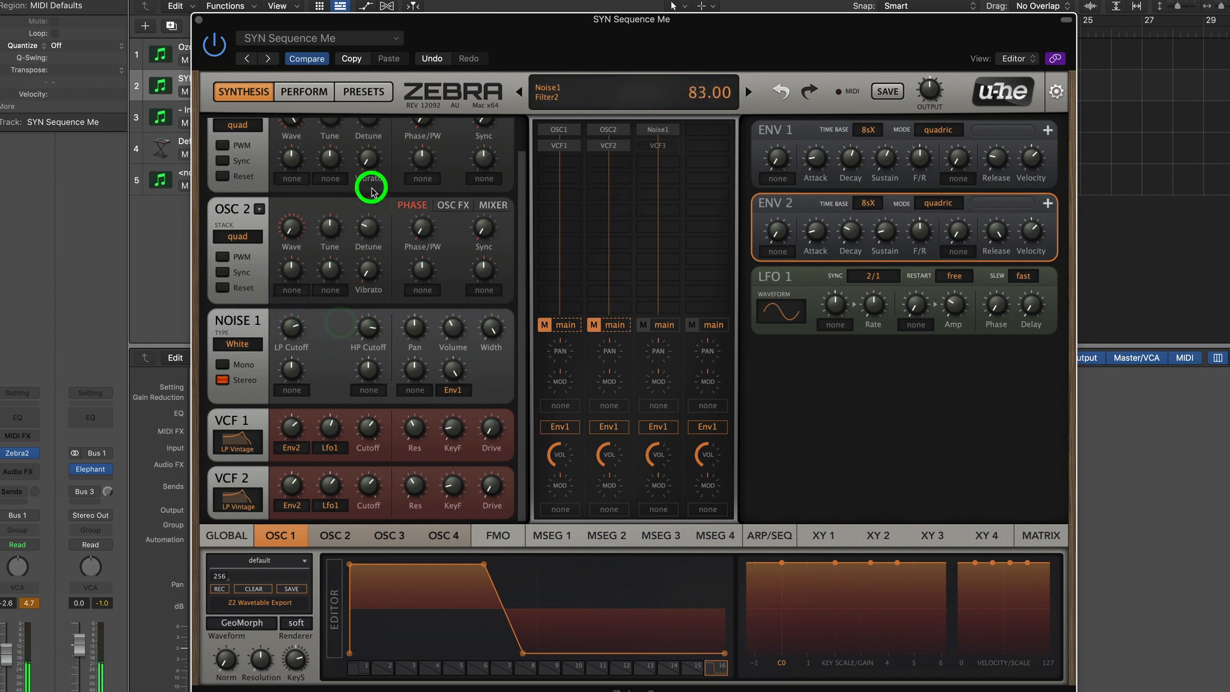
left_click_drag(375, 182, 385, 350)
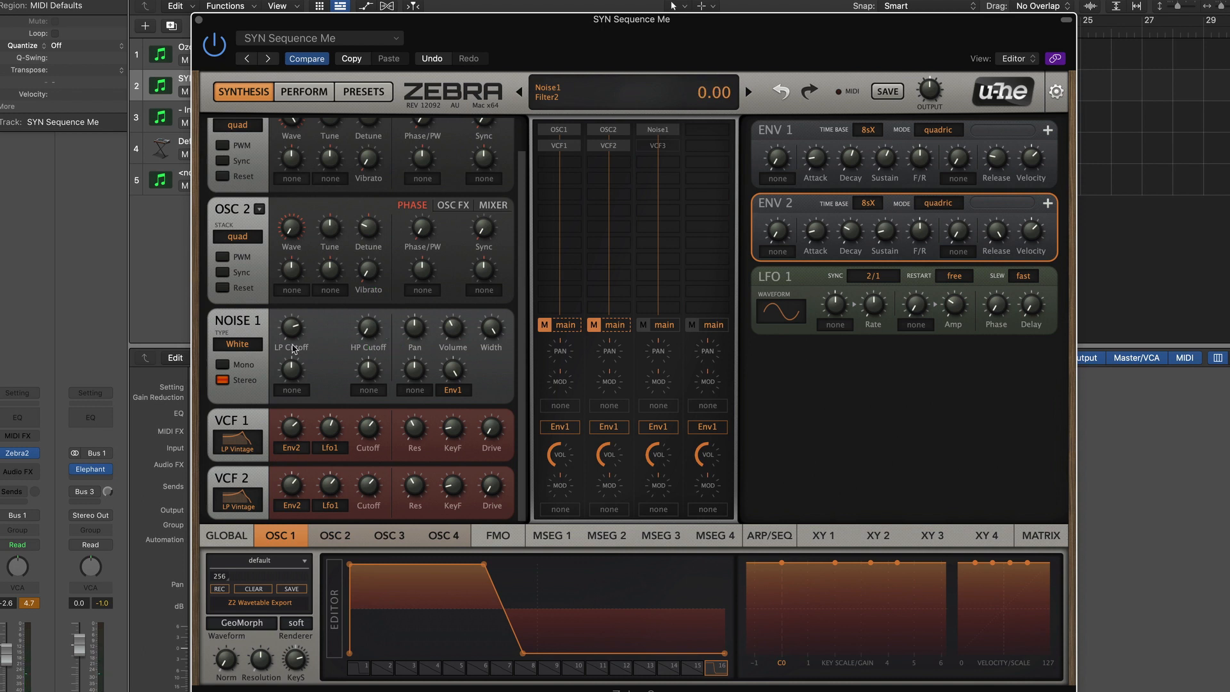
left_click_drag(292, 329, 292, 330)
Vary Noise 1's Volume and its Env1 modulation depth to hear how the envelope shapes the noise.
double_click(453, 375)
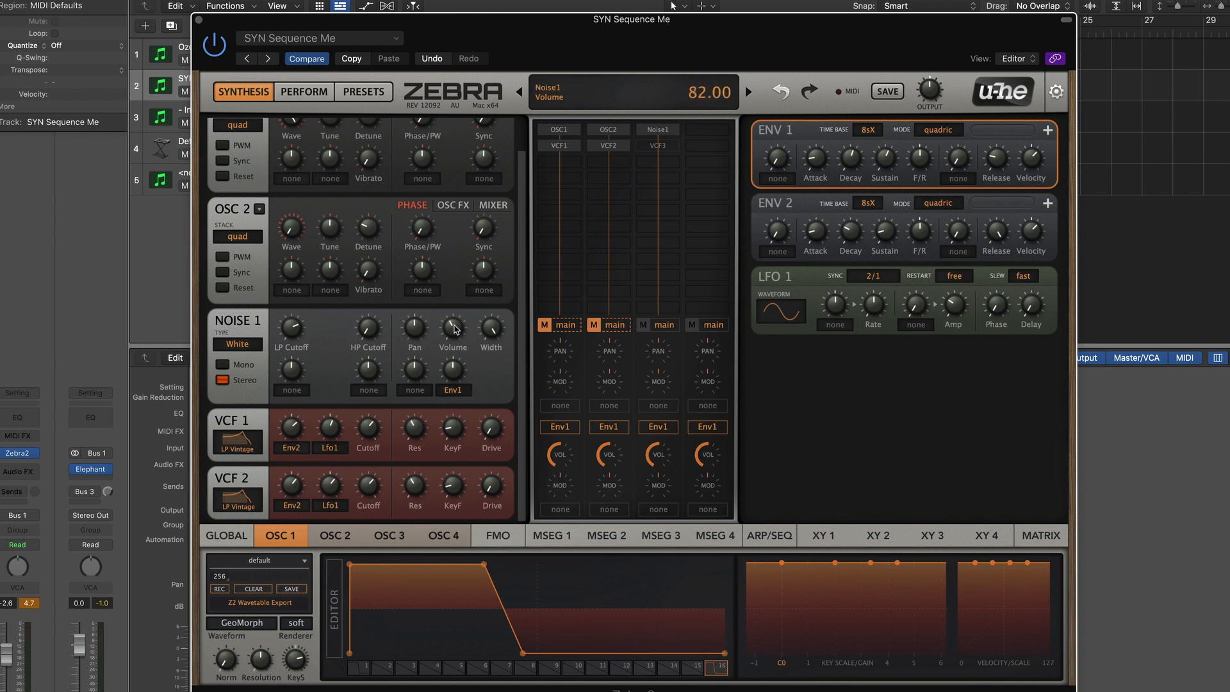
mouse_move(454, 329)
left_mouse_down()
mouse_move(456, 380)
mouse_move(450, 328)
left_mouse_up()
left_click_drag(455, 374, 456, 381)
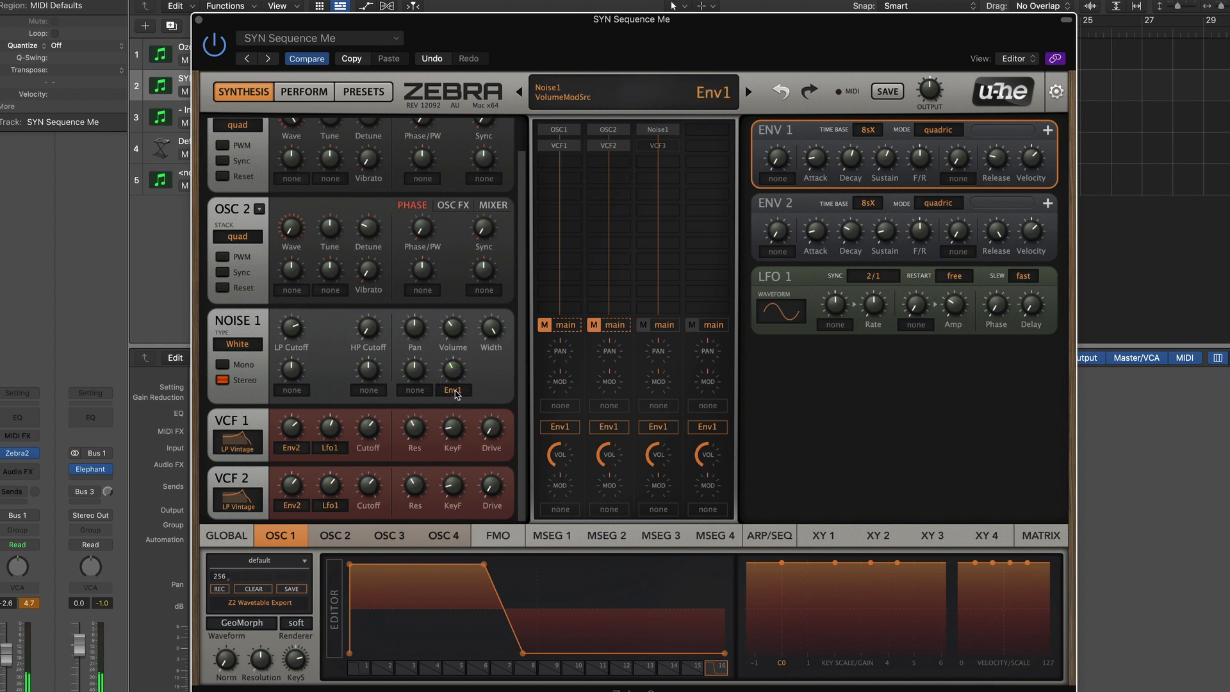
left_click_drag(456, 374, 453, 371)
left_click_drag(456, 366, 457, 368)
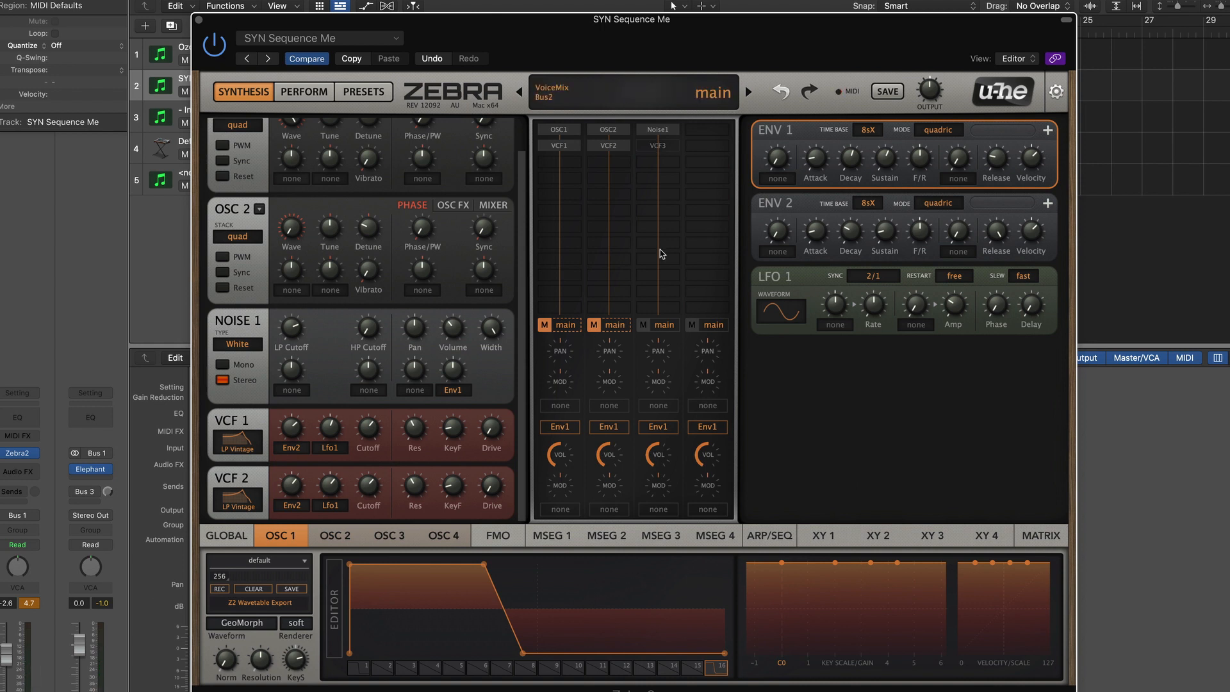
Re-enable VCF3 on the noise lane, adjust its Res and sweep its Cutoff down and back up.
left_click(658, 146)
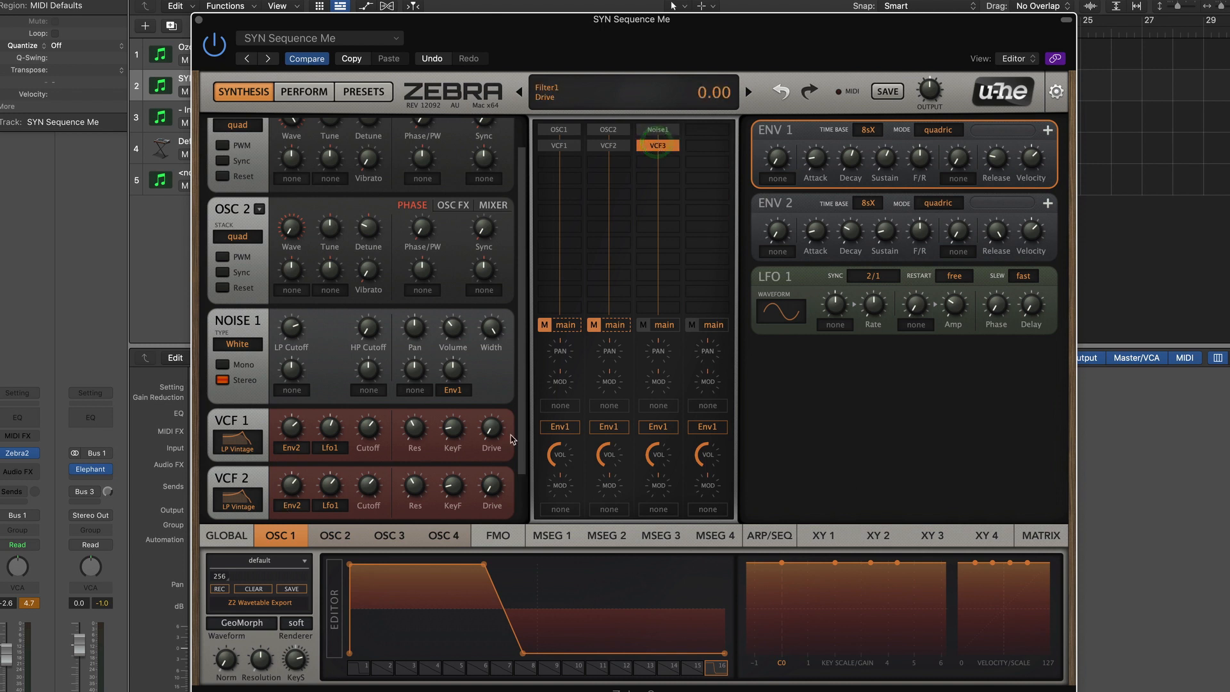
left_click_drag(520, 457, 461, 494)
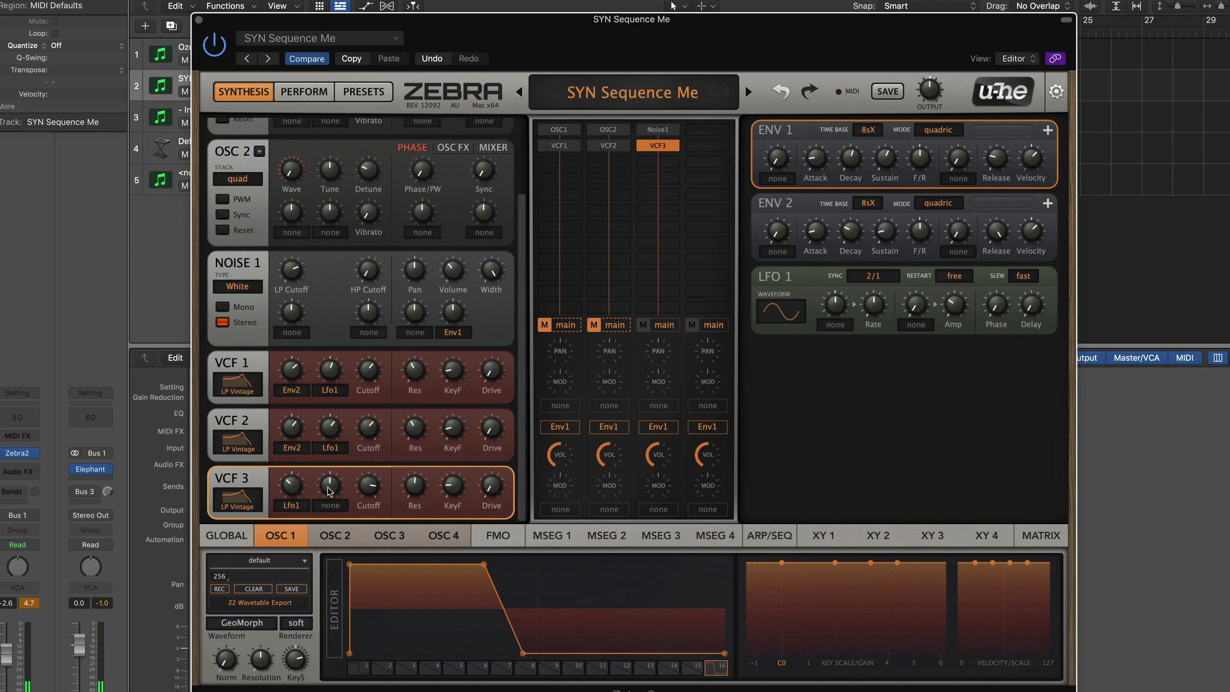
left_click(414, 488)
left_click_drag(414, 488, 413, 487)
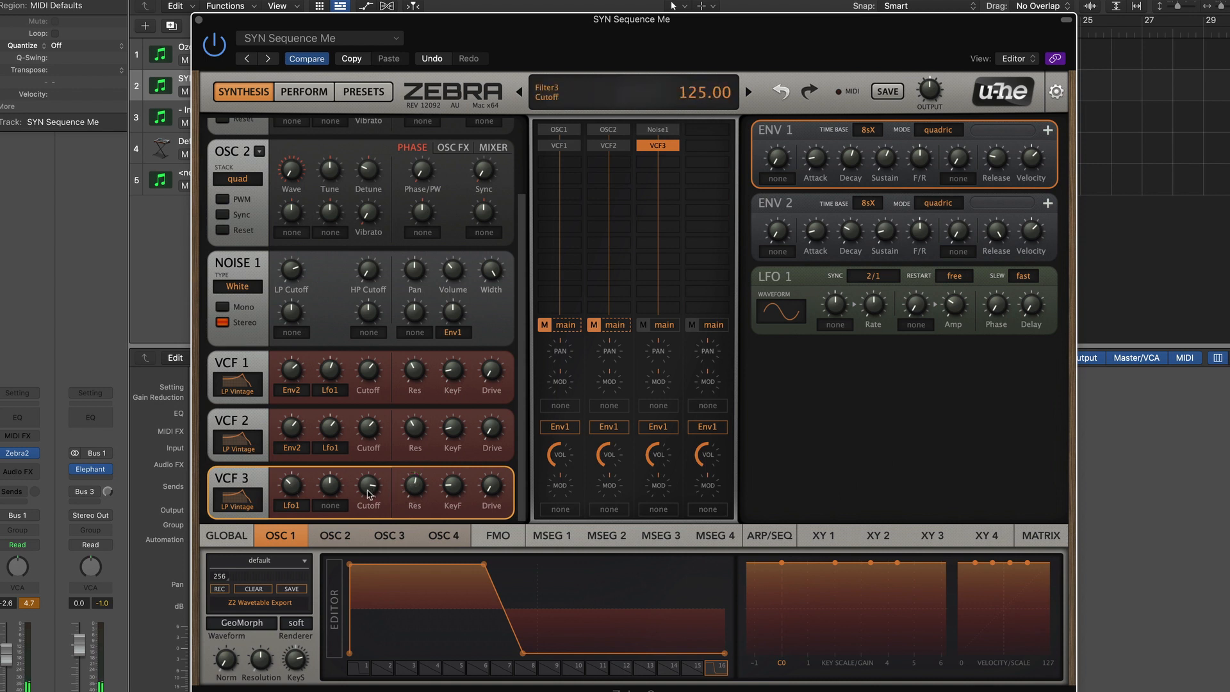
left_click_drag(366, 489, 367, 522)
left_click_drag(367, 522, 366, 485)
mouse_move(365, 485)
left_mouse_down()
mouse_move(418, 485)
mouse_move(368, 485)
left_mouse_up()
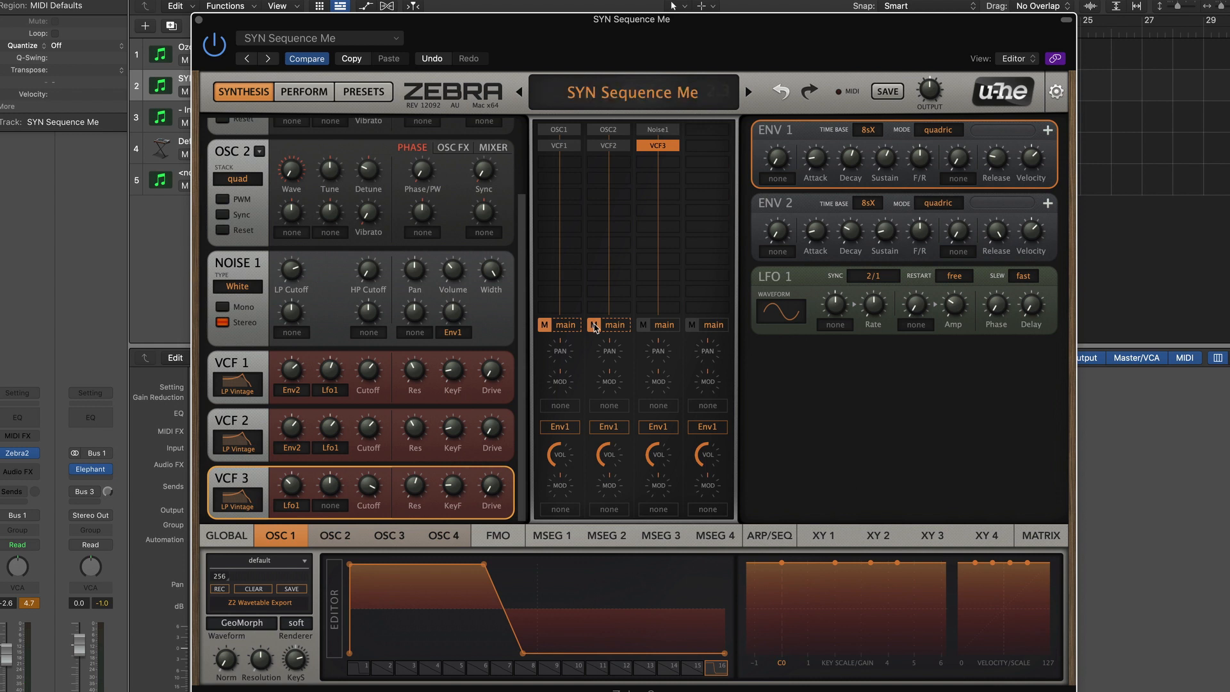
Unmute the OSC1 and OSC2 lanes so both oscillators play together with the noise.
left_click(594, 325)
left_click(594, 325)
left_click(546, 325)
left_click(594, 326)
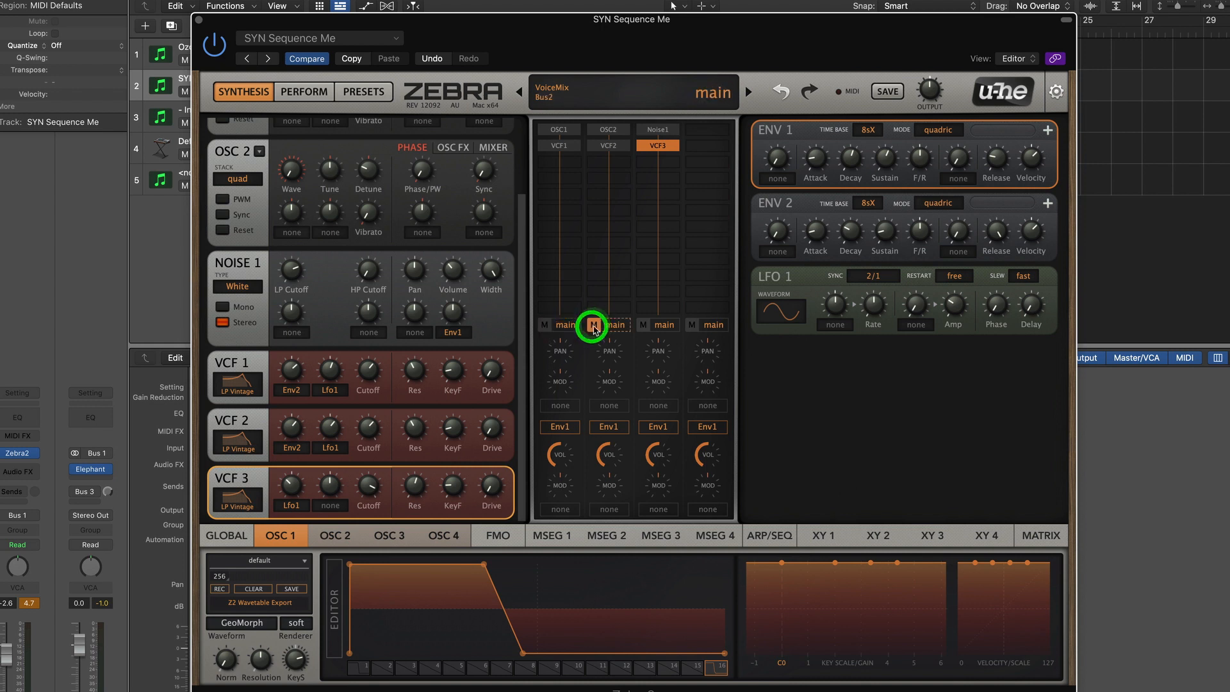
Examine the global effects chain by selecting ModFX1 with its Phaser mode, Delay1 and Rev in turn.
left_click(226, 535)
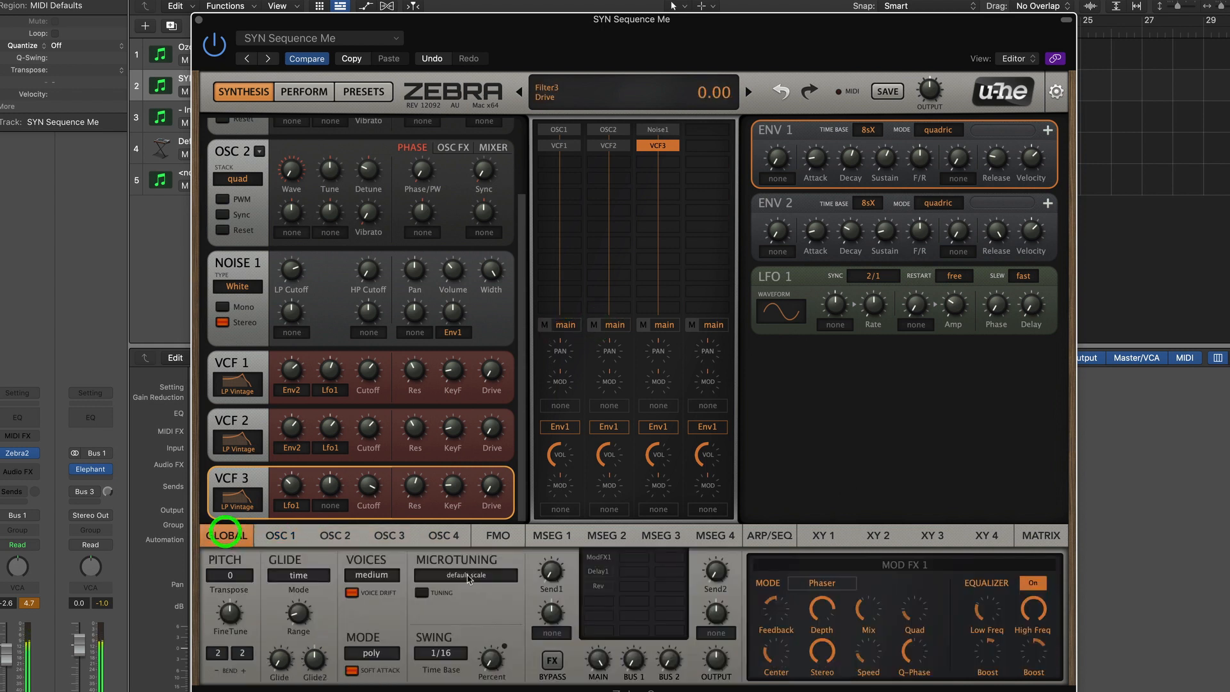
left_click(599, 557)
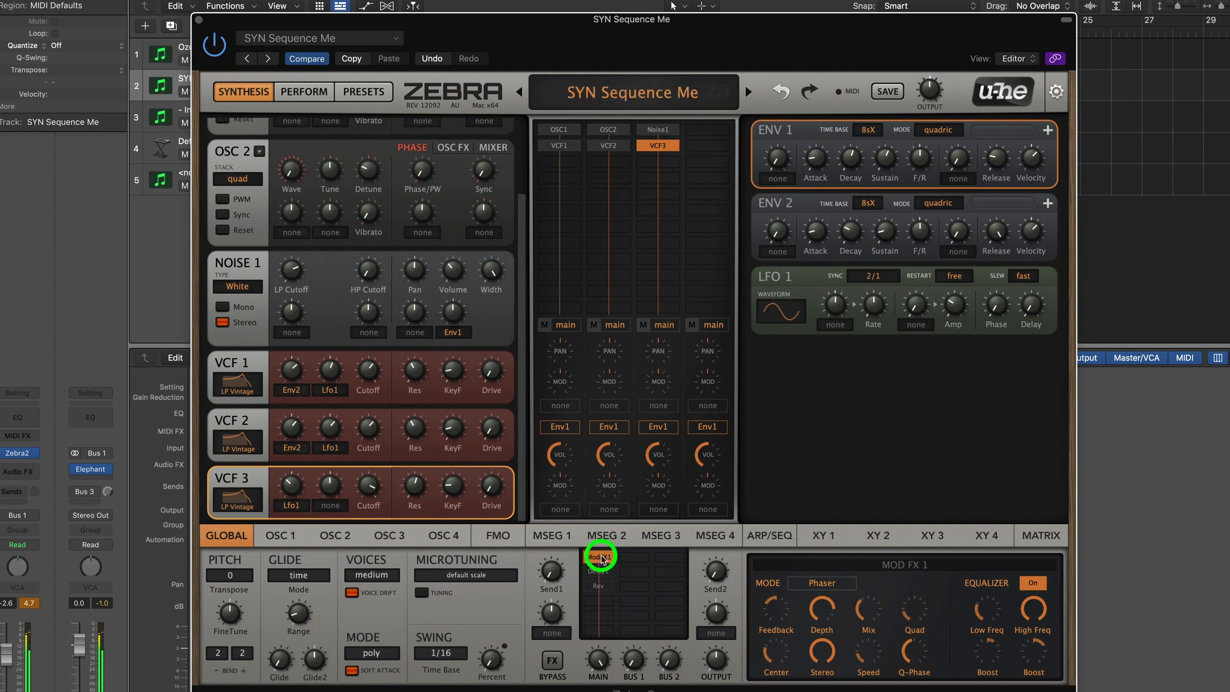
left_click(822, 583)
left_click(904, 585)
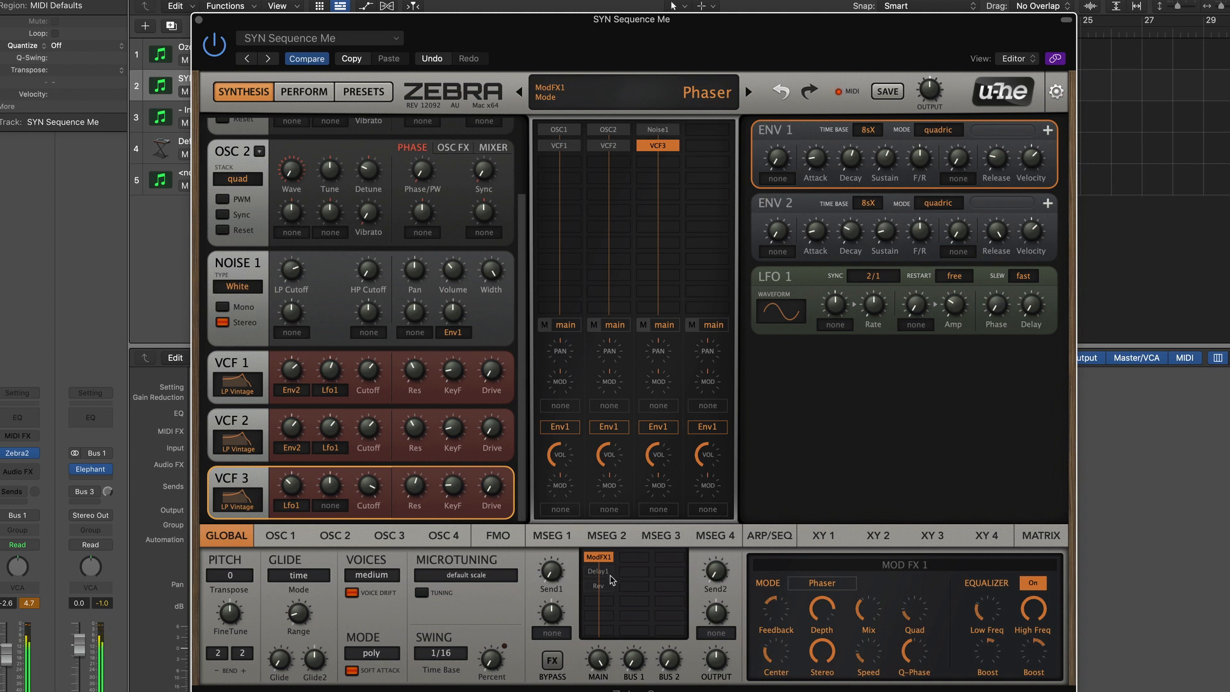
left_click(600, 572)
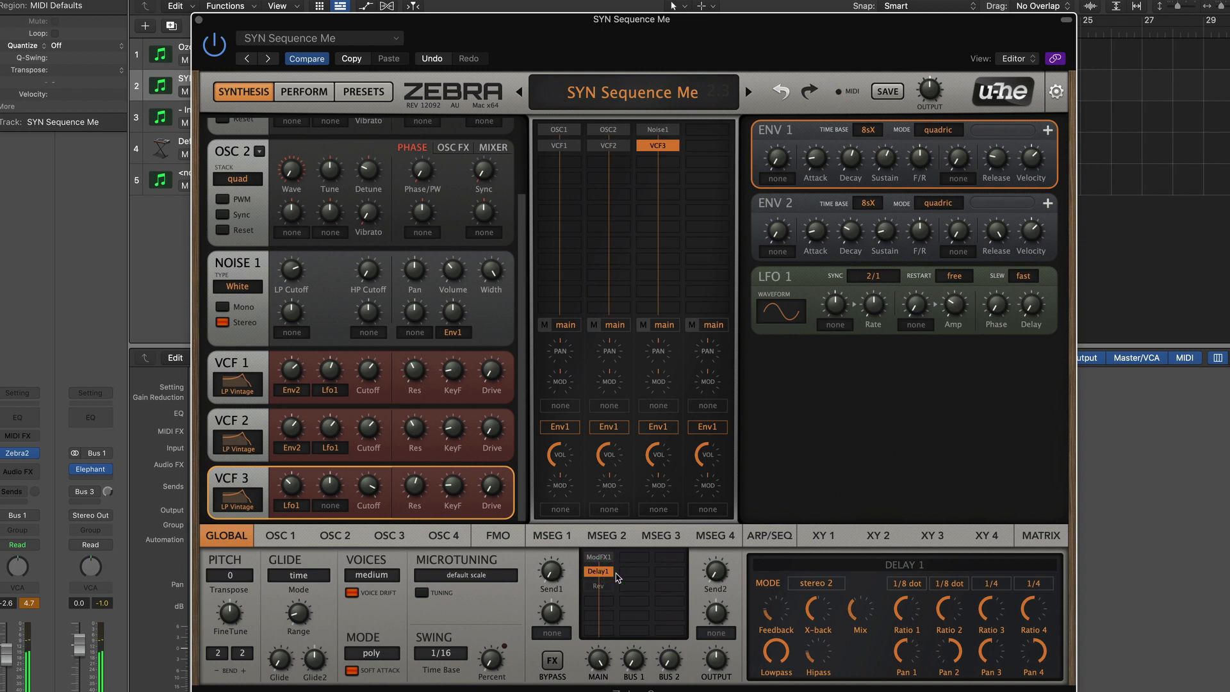
left_click(598, 585)
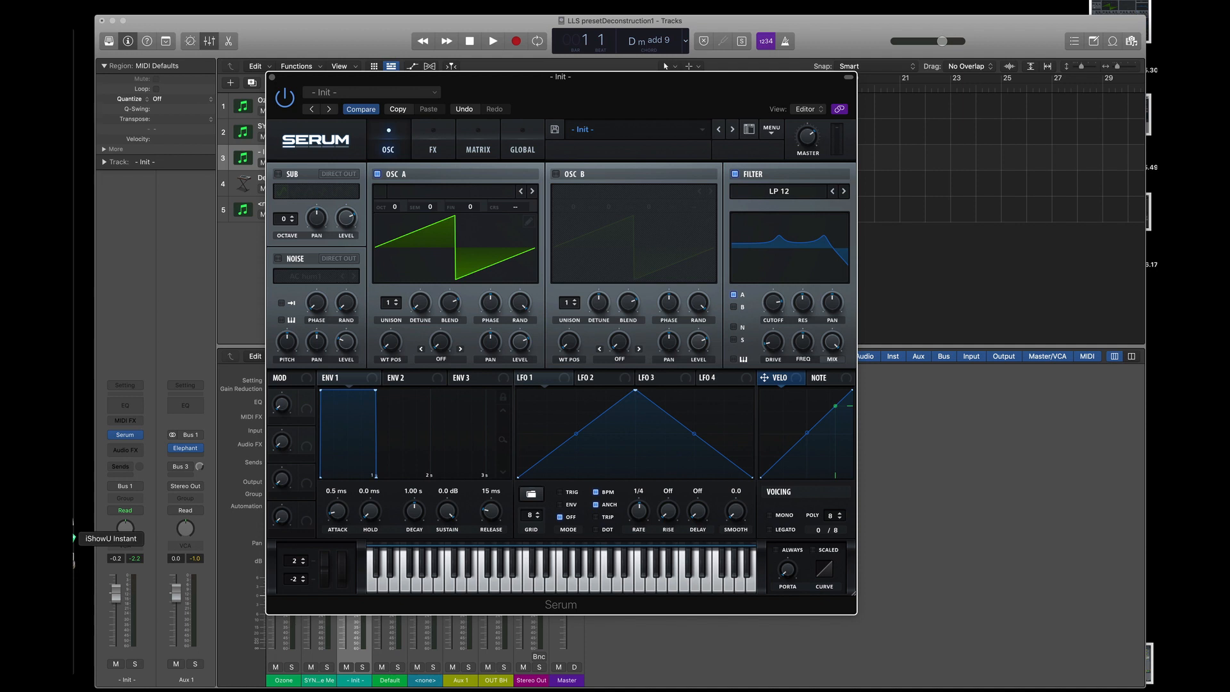
Switch to the Serum Signal Flow diagram in Preview and outline its oscillators, filter, envelopes/LFOs, modulation area and Matrix in turn.
left_click(74, 558)
key("Down")
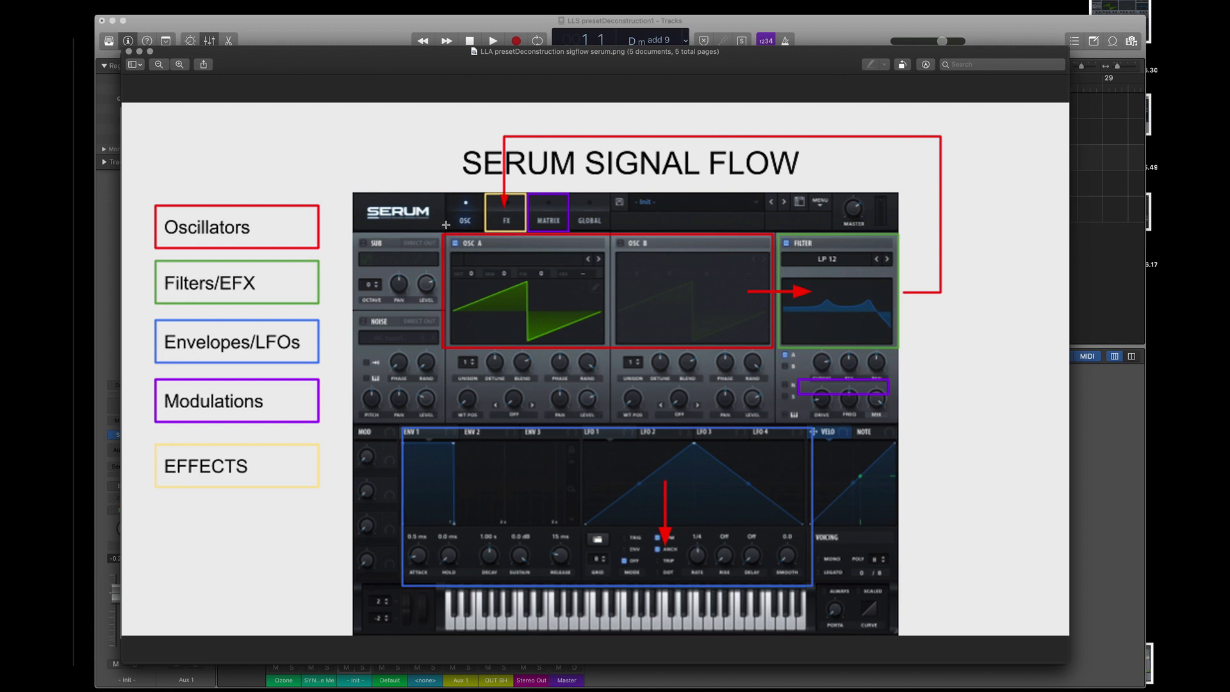
left_click_drag(430, 225, 782, 360)
left_click_drag(768, 220, 899, 353)
mouse_move(389, 417)
left_mouse_down()
mouse_move(736, 610)
mouse_move(818, 594)
left_mouse_up()
left_click_drag(794, 375, 893, 398)
left_click_drag(523, 188, 576, 234)
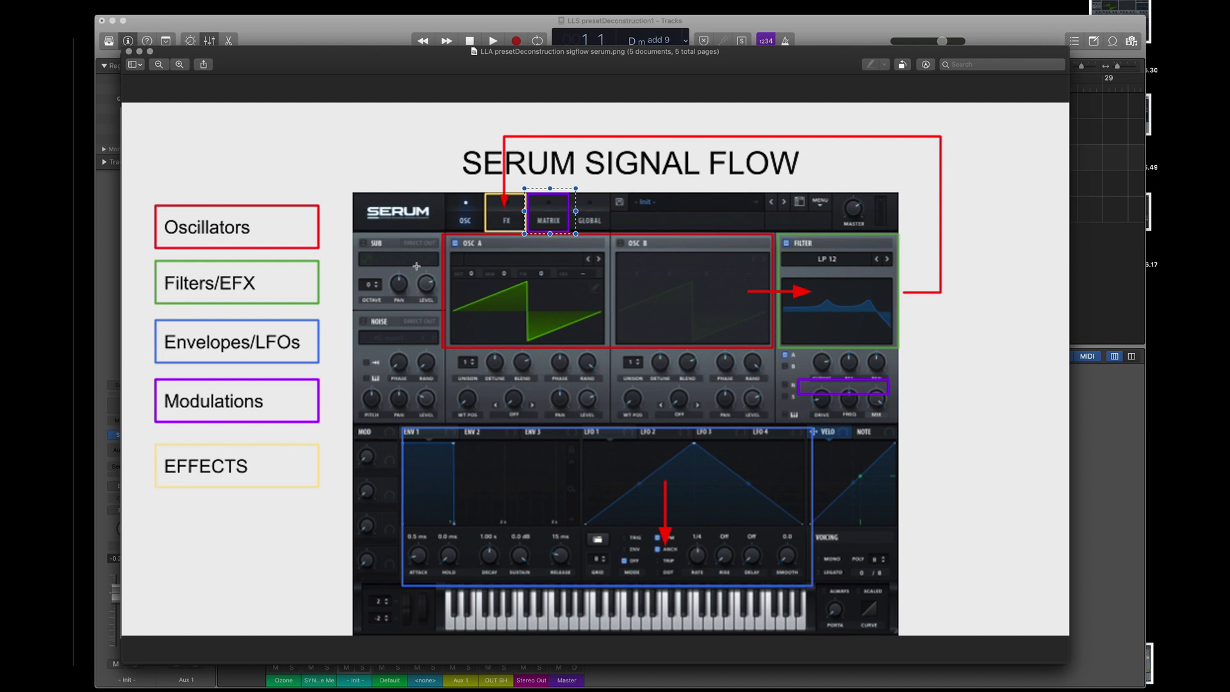
Outline OSC A and the filter on the Serum diagram to trace the path between them.
left_click(558, 294)
left_click_drag(438, 228, 587, 336)
left_click_drag(768, 228, 916, 360)
Switch to Logic Pro, reposition the Serum window and load the bass preset BA Mute Bass Gtr [BR].
left_click(349, 22)
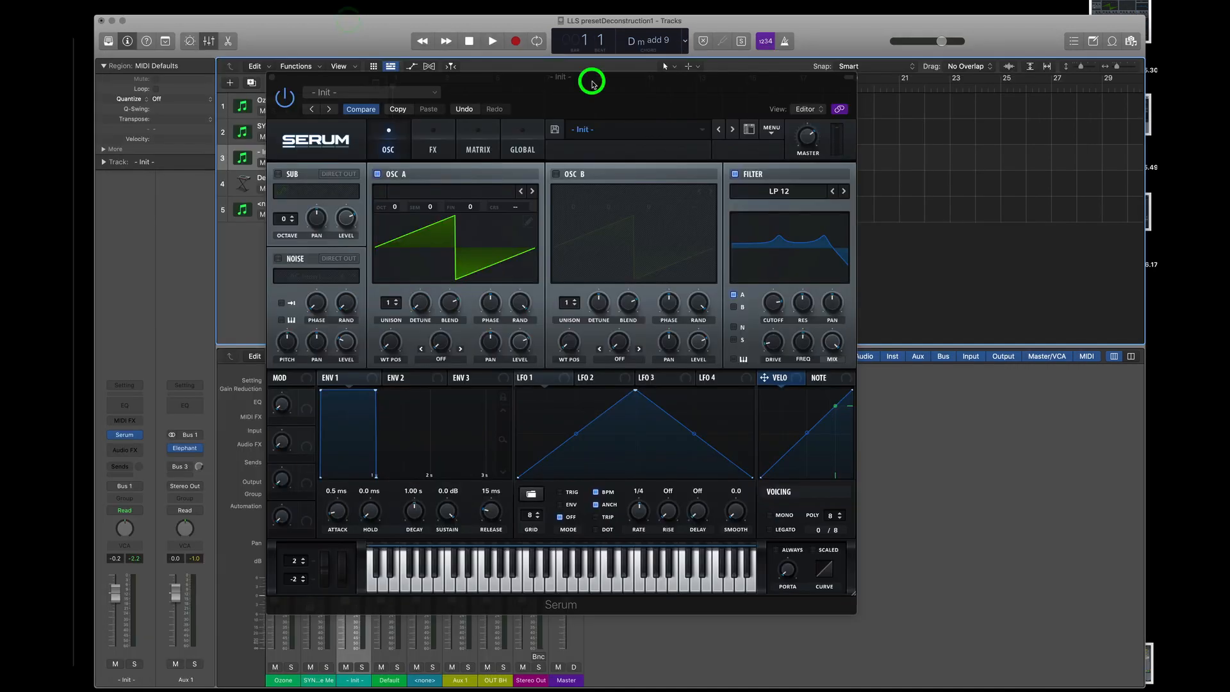
left_click_drag(590, 77, 664, 77)
left_click(684, 130)
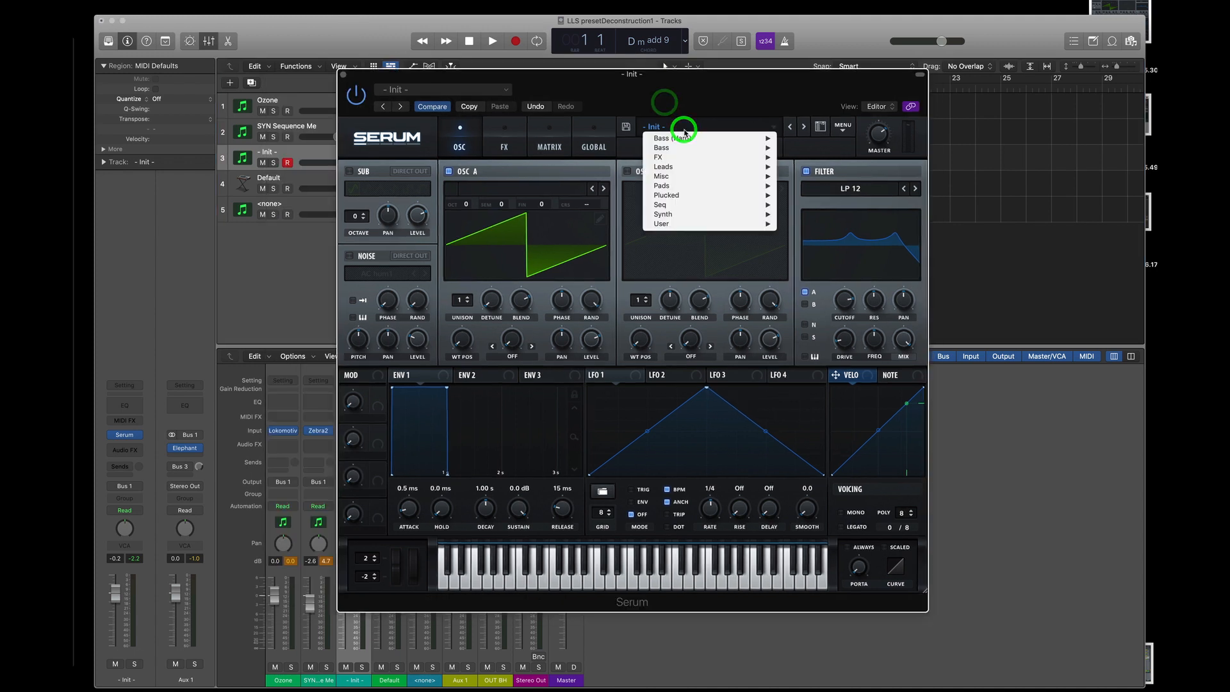
mouse_move(714, 151)
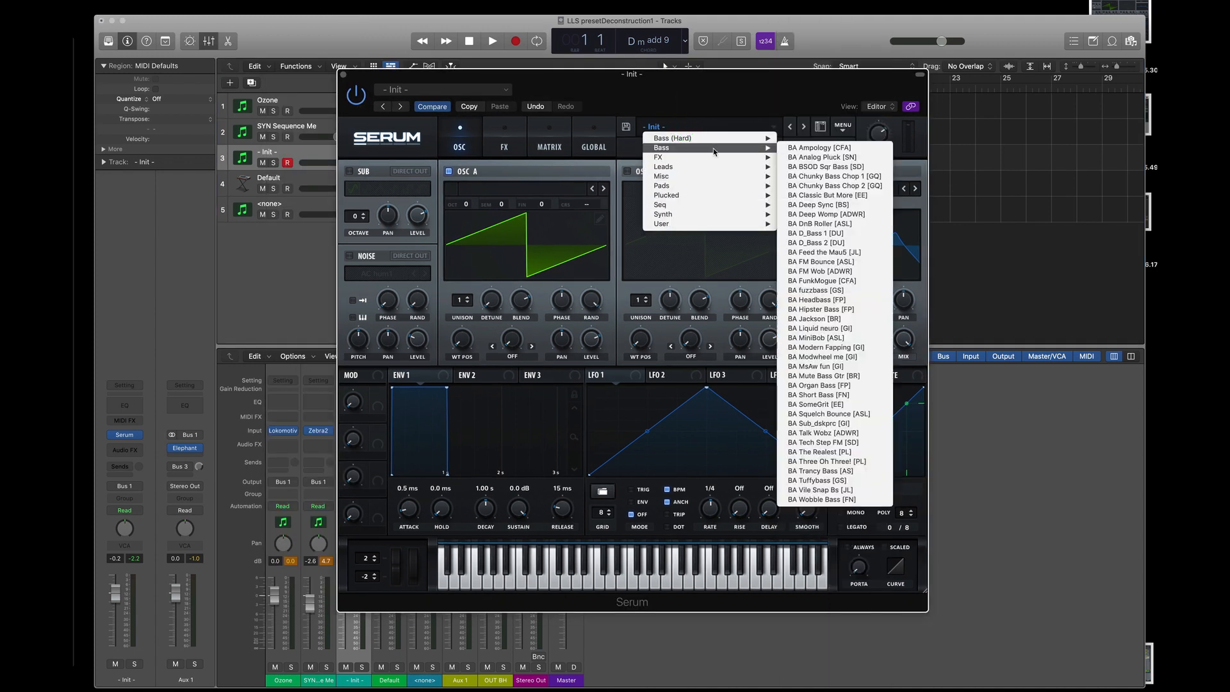
left_click(833, 376)
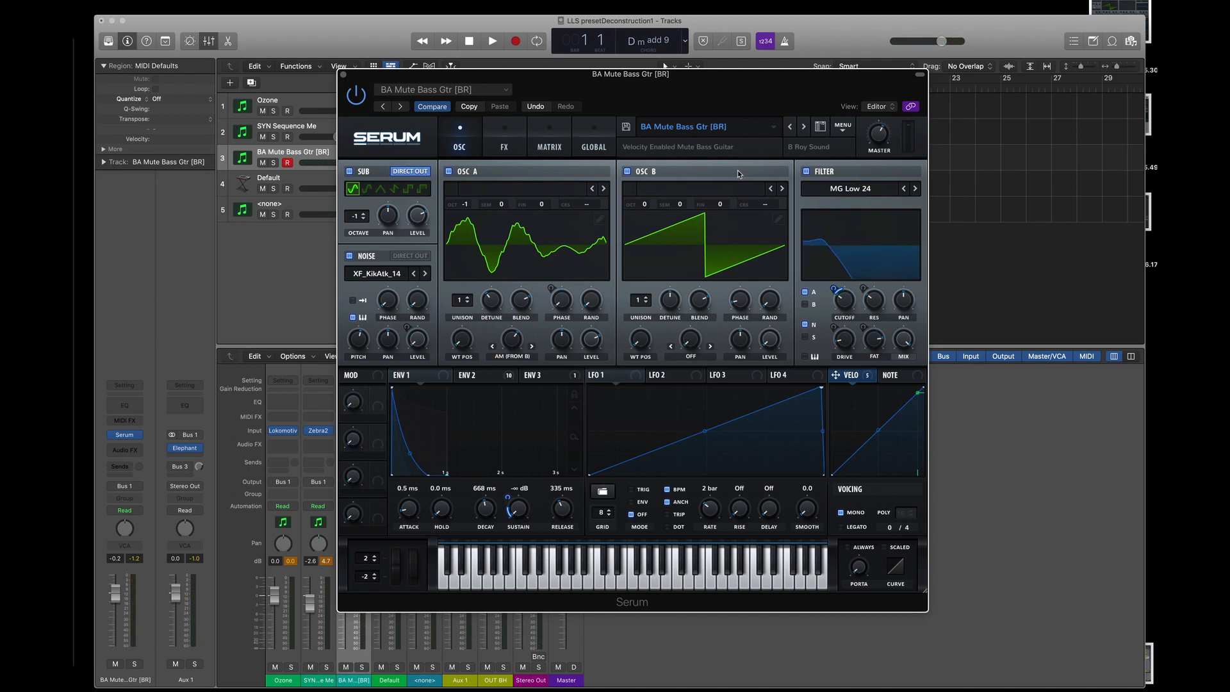
left_click_drag(671, 87, 671, 86)
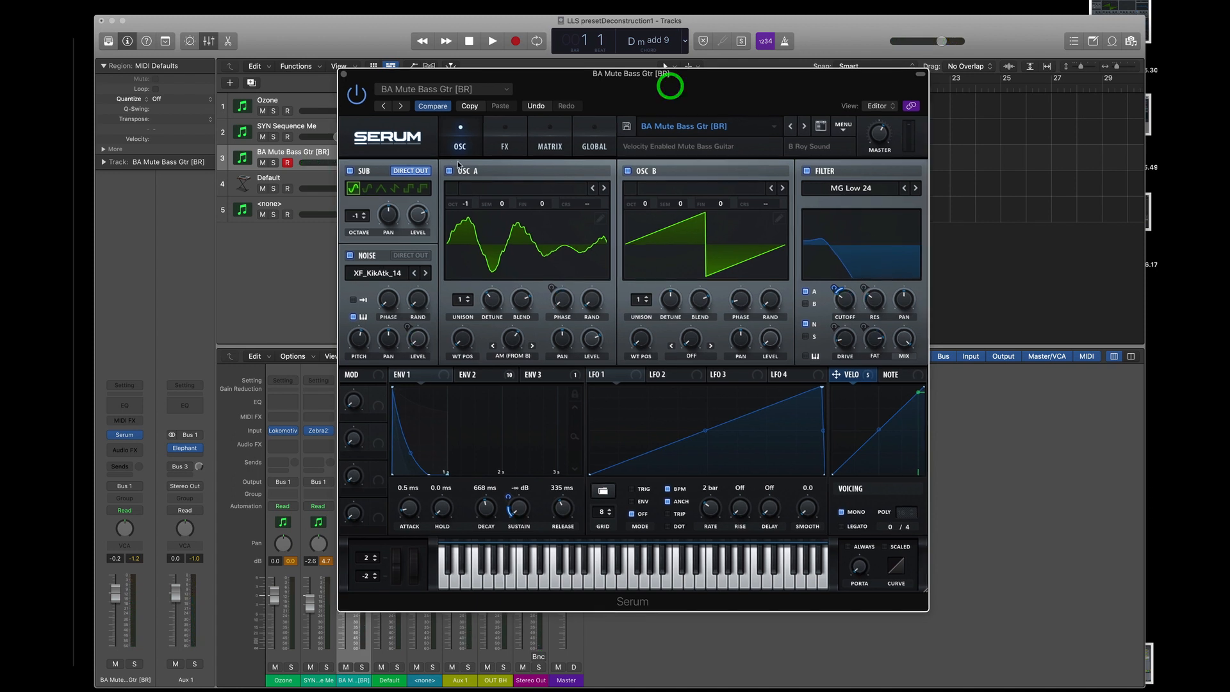
Show Serum's FX page, and switch to Preview to compare it with the Basic Synth Flow + Effects diagram.
left_click(505, 141)
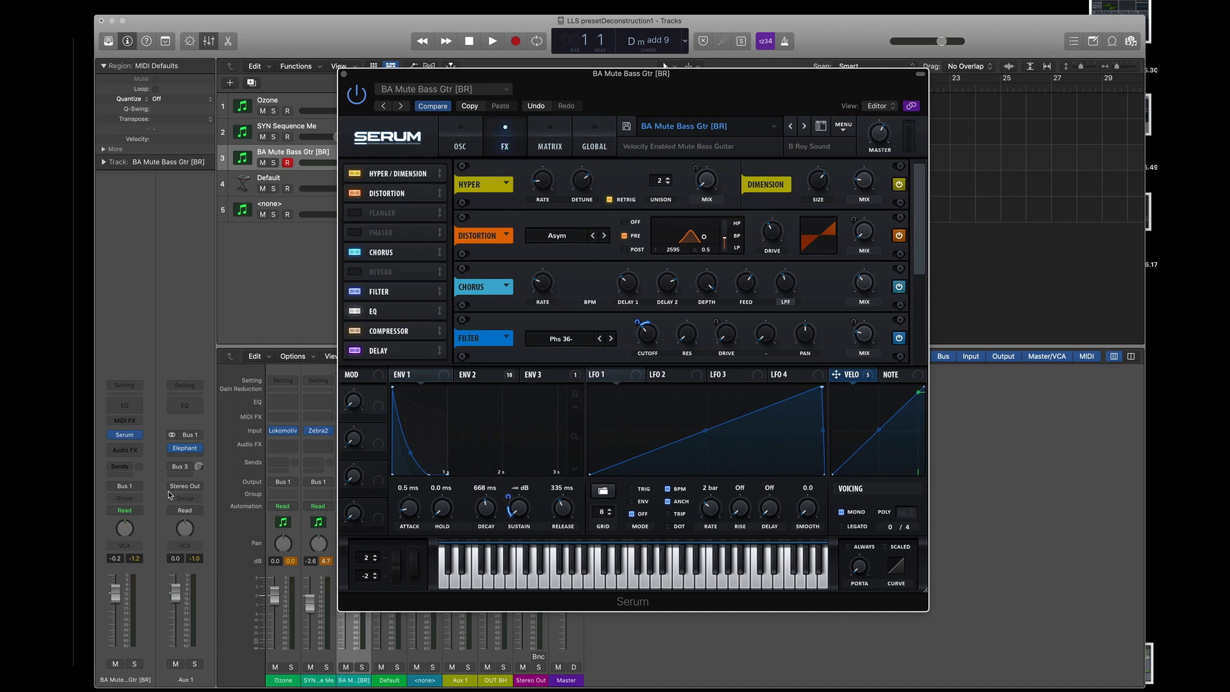
left_click(70, 557)
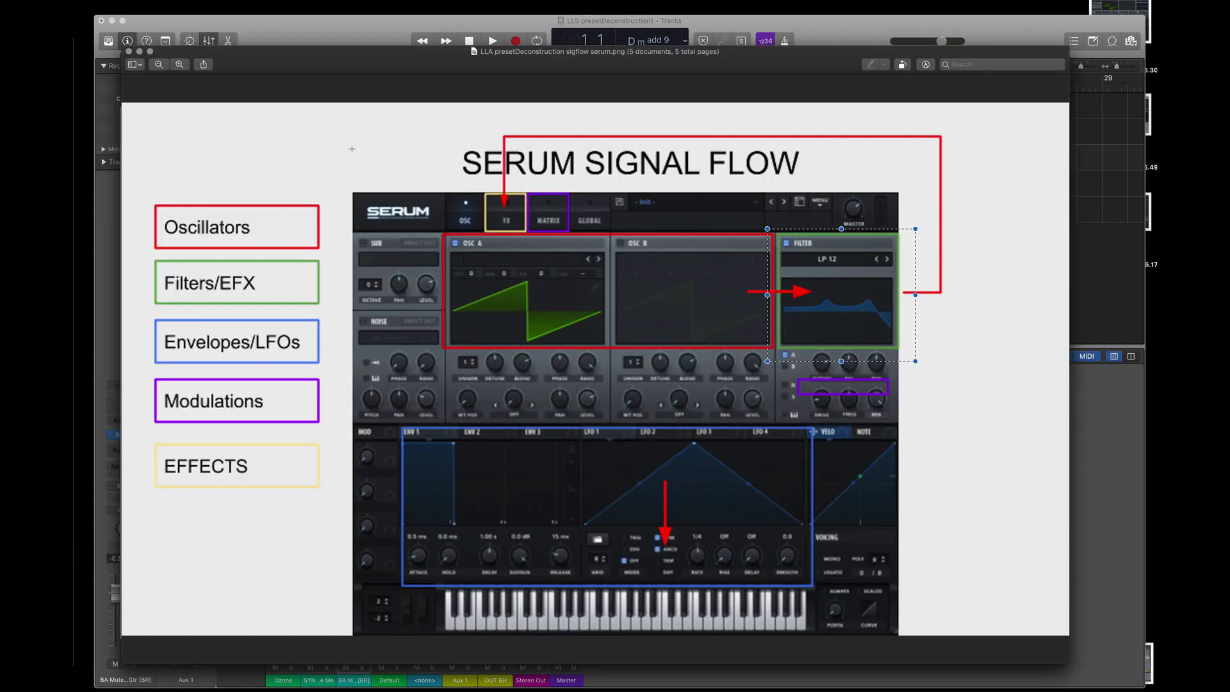
left_click(245, 63)
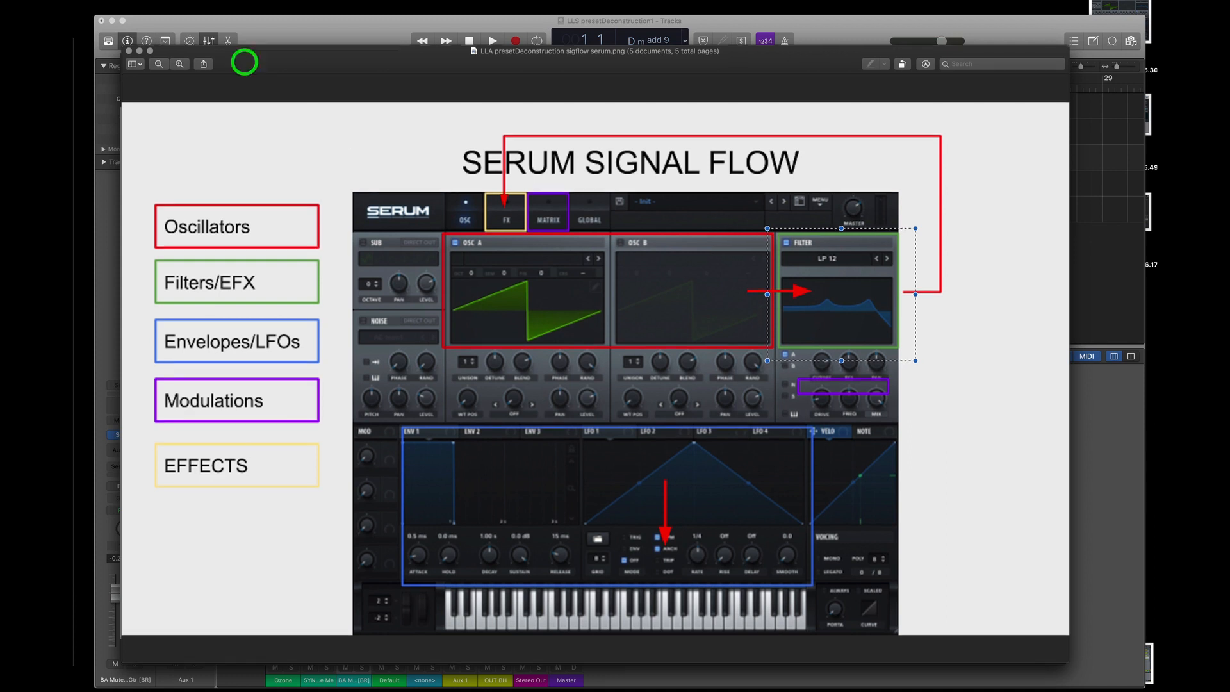
left_click(285, 85)
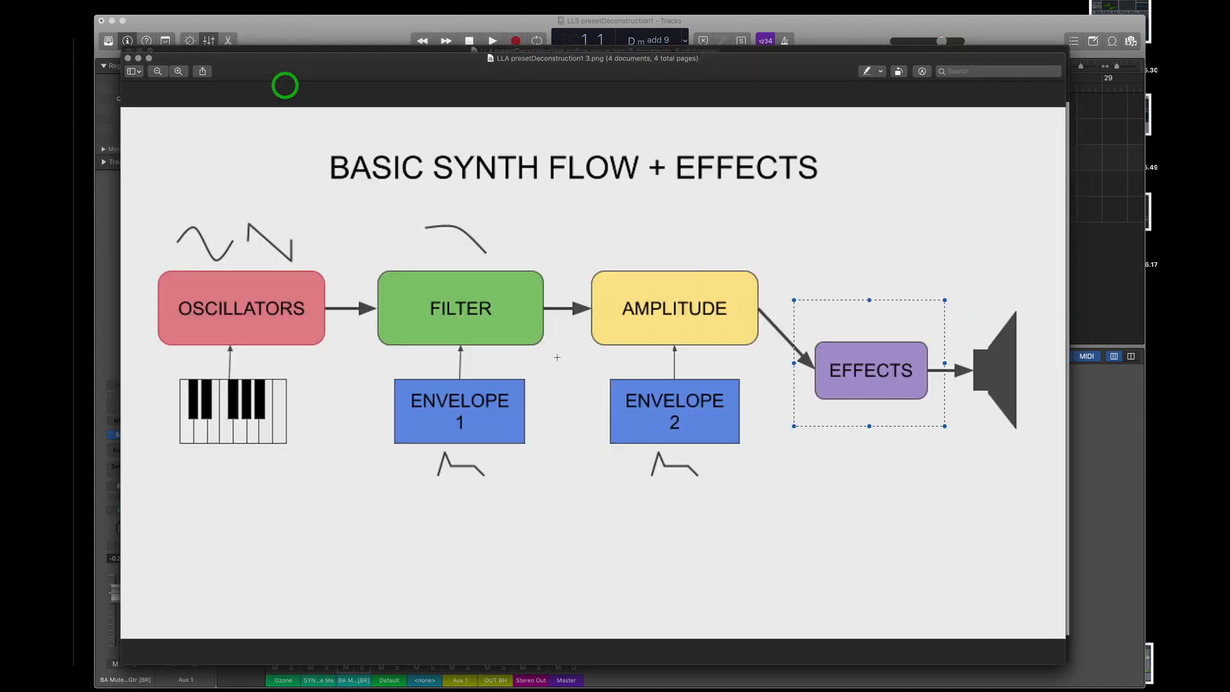
Return to Serum in Logic Pro and examine the preset's whole effects rack, from Hyper to Delay.
left_click(844, 26)
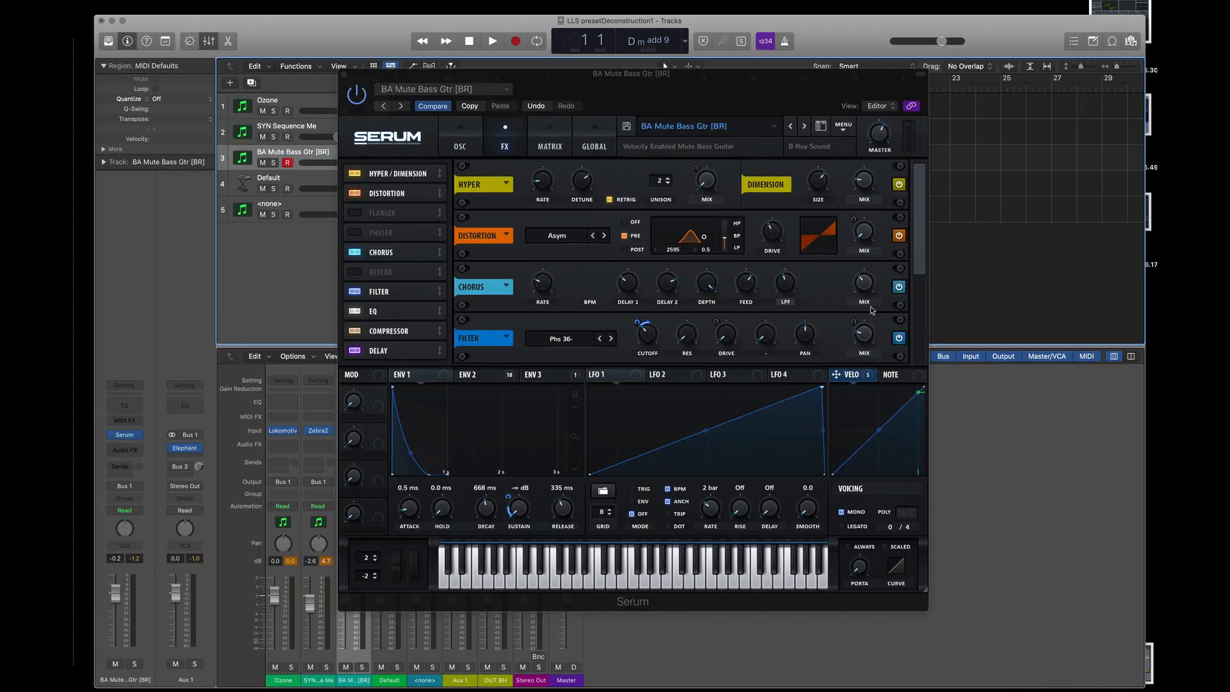
left_click_drag(919, 247, 914, 354)
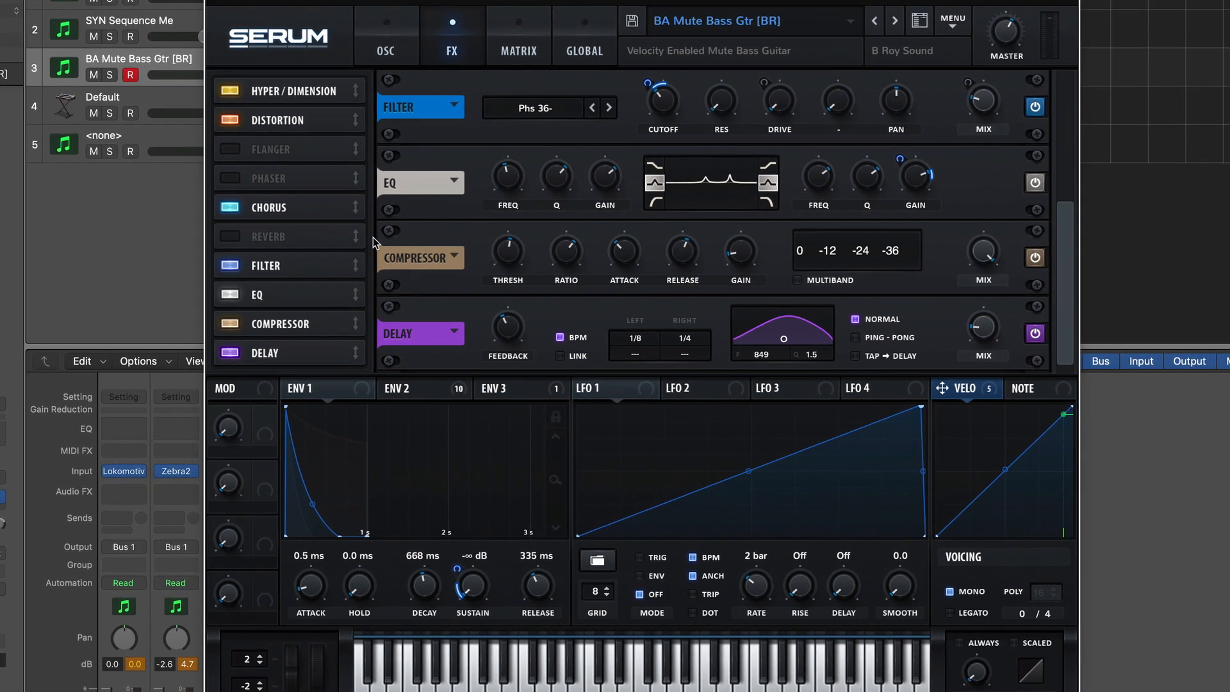
left_click_drag(1064, 275, 1057, 131)
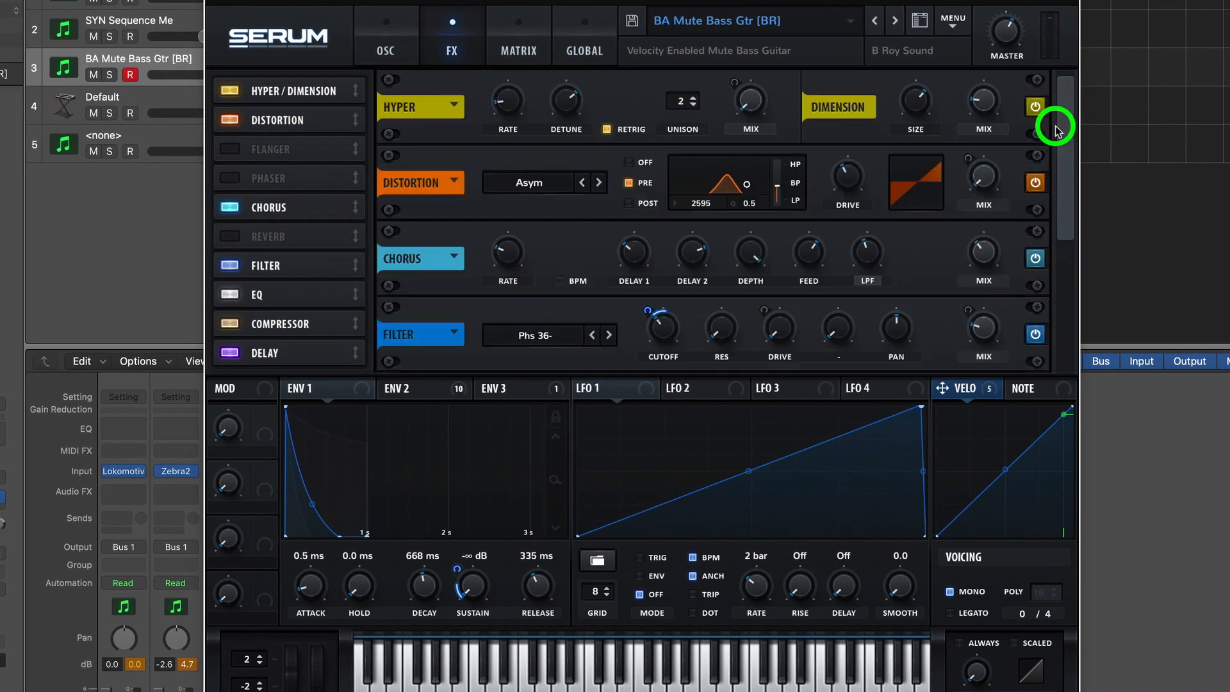
left_click(1067, 308)
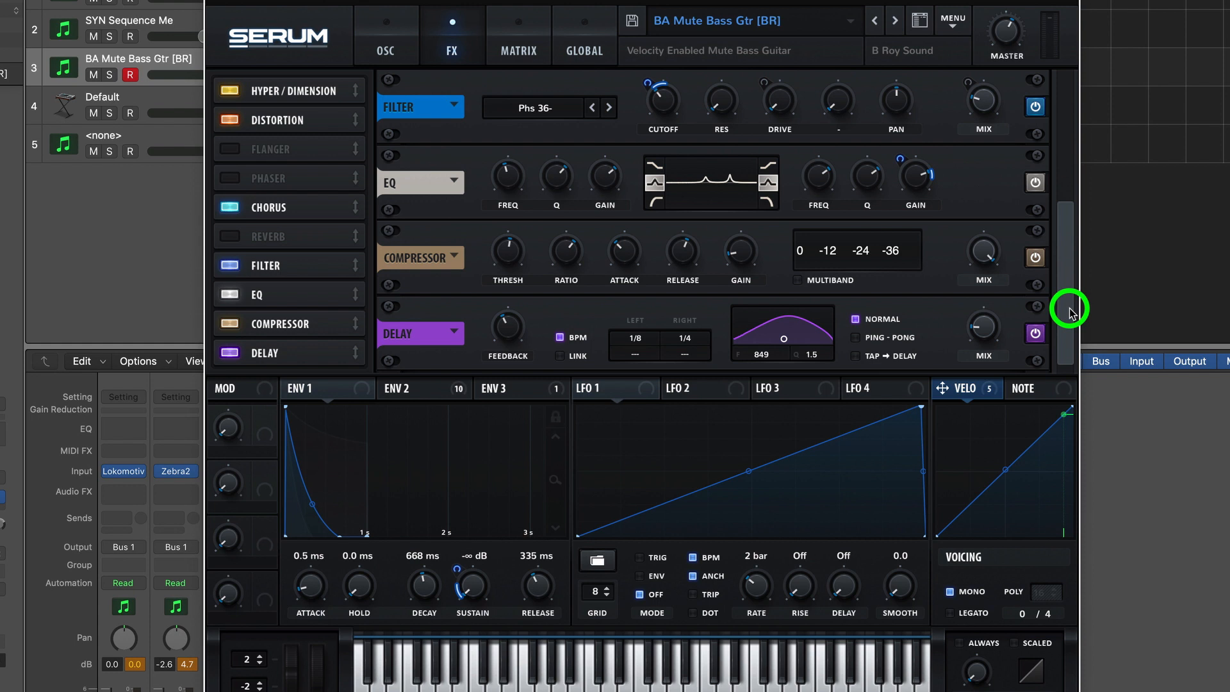
Bypass and re-enable the compressor in the effects rack to demonstrate its A/B switch.
left_click(1035, 331)
left_click(1034, 327)
left_click(1035, 258)
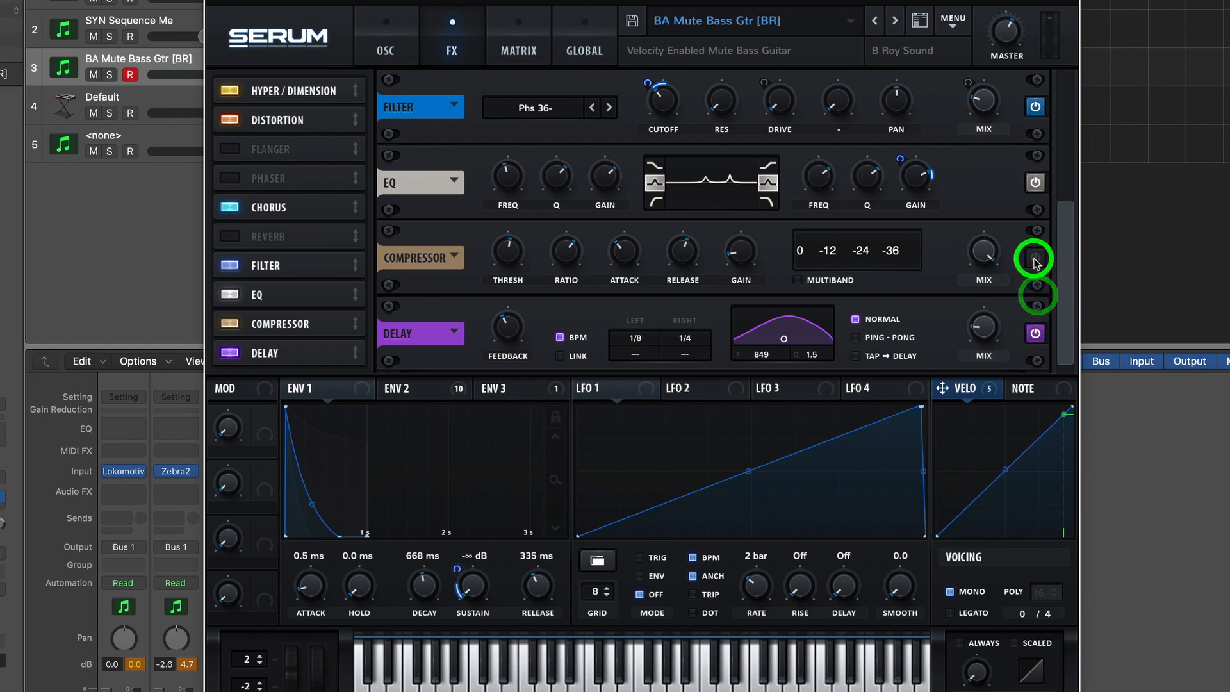
left_click(1035, 258)
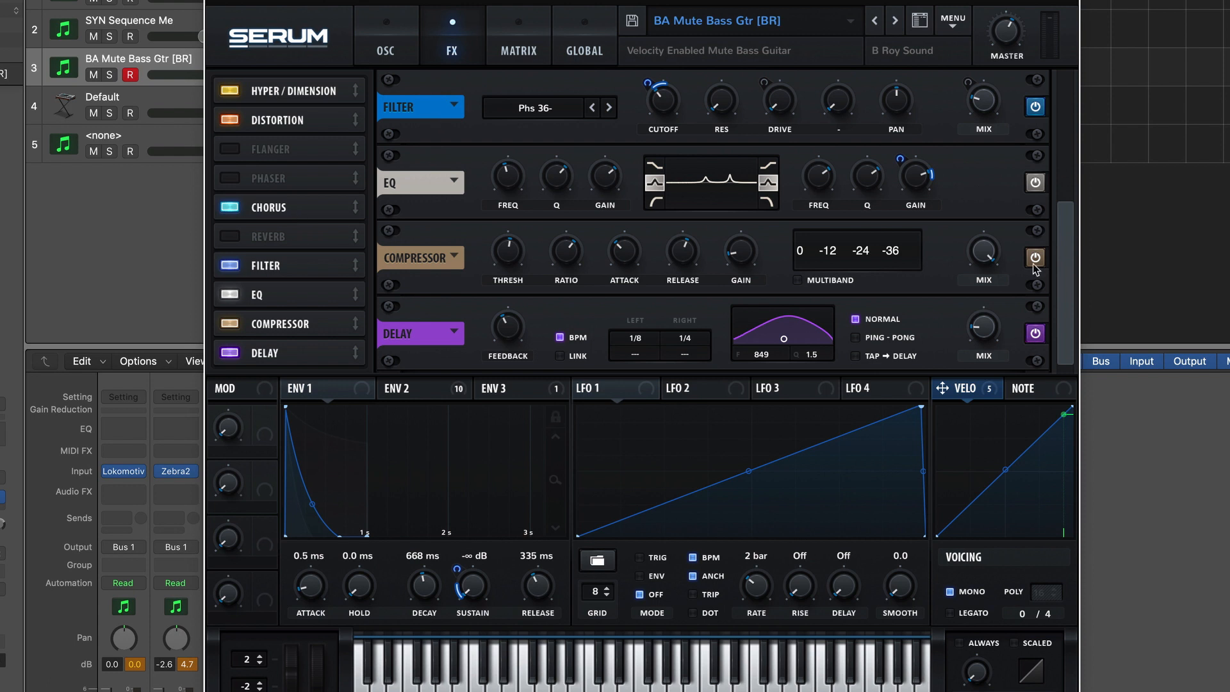
Compare the bass sound with the delay on and off, leaving the delay bypassed.
left_click(1035, 333)
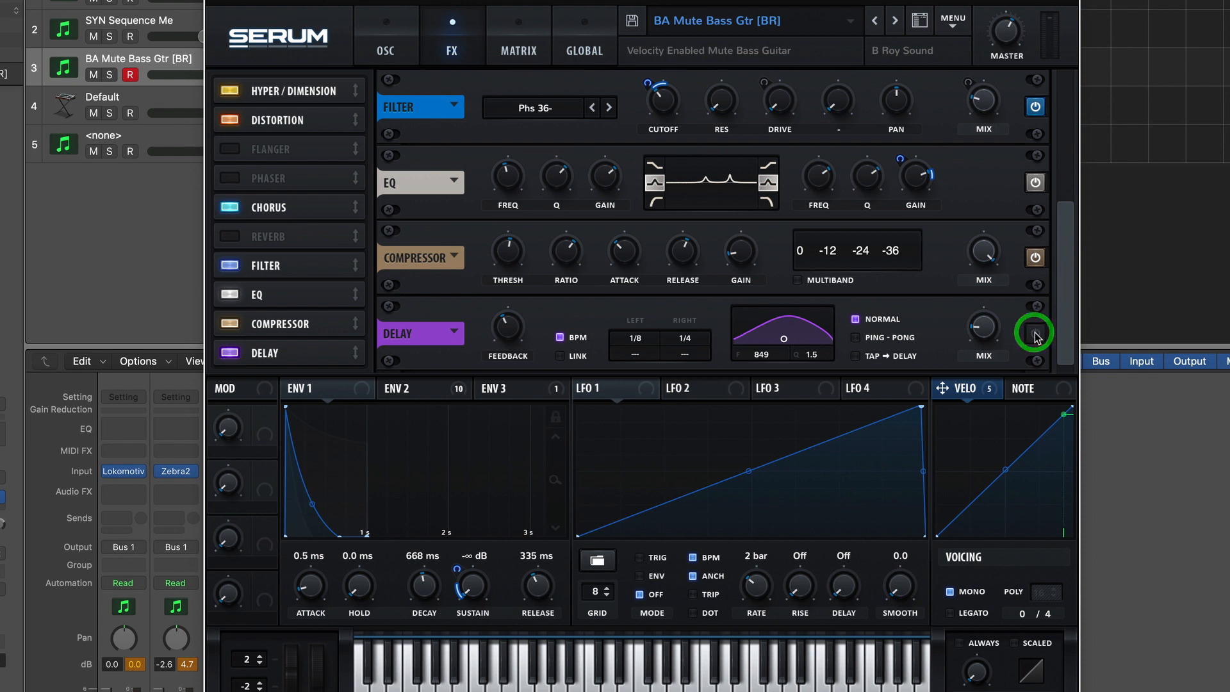
left_click(1035, 333)
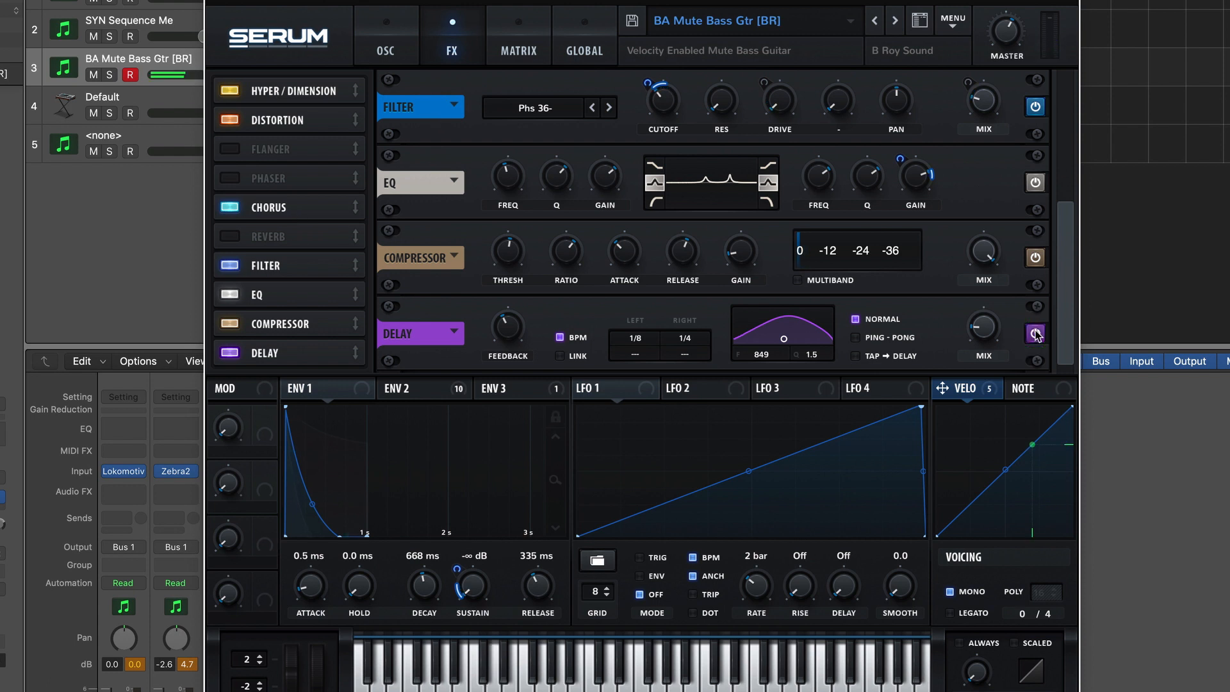
left_click(1036, 333)
left_click(1036, 333)
left_click(1036, 333)
left_click(1036, 333)
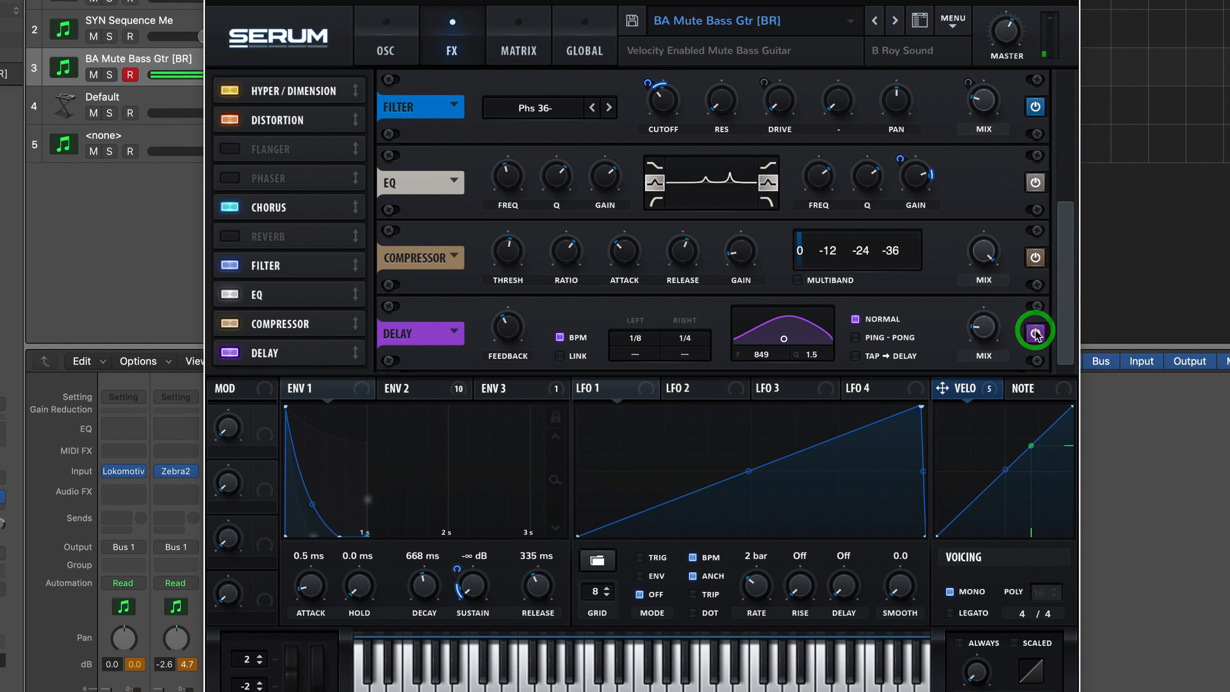
left_click(1036, 333)
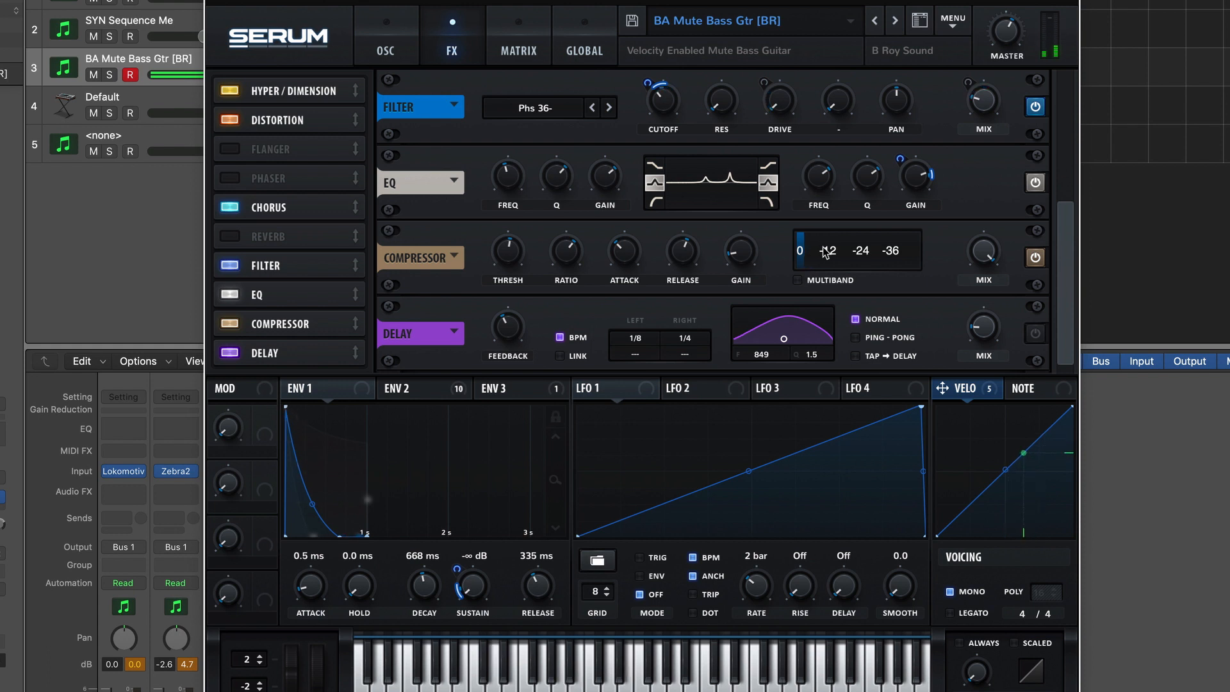
Compare the sound with and without the compressor, check its attack and threshold, and leave it bypassed.
left_click(1034, 258)
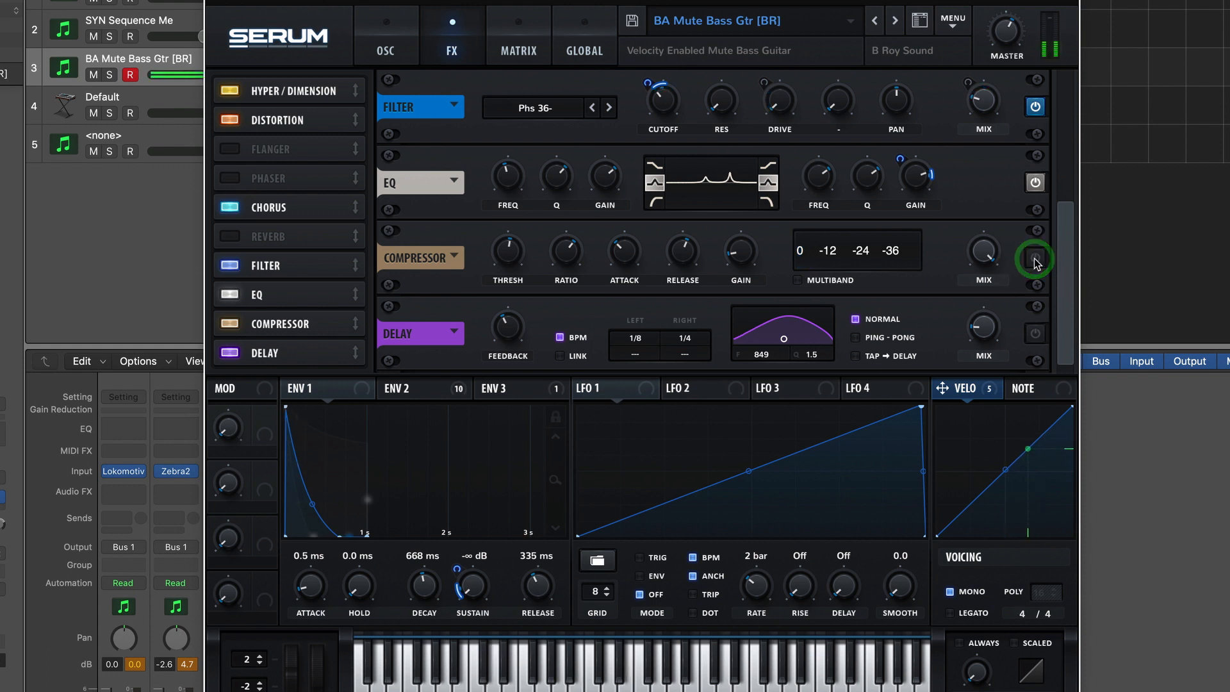
left_click(1036, 257)
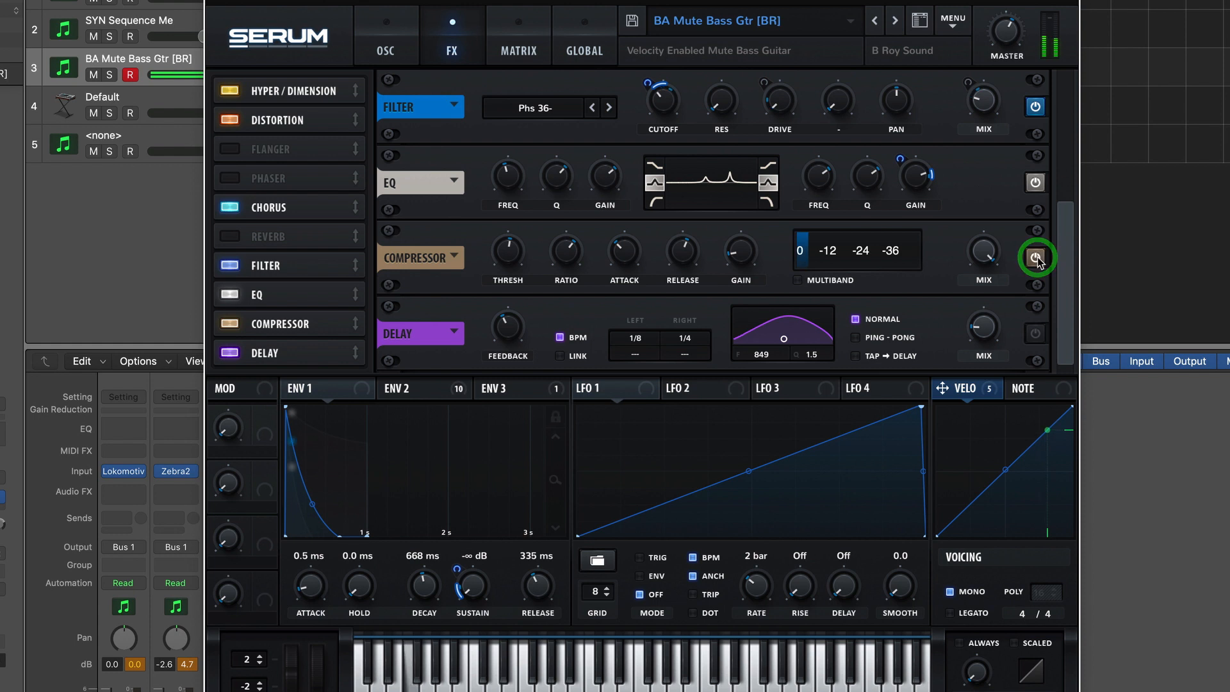
left_click(1036, 258)
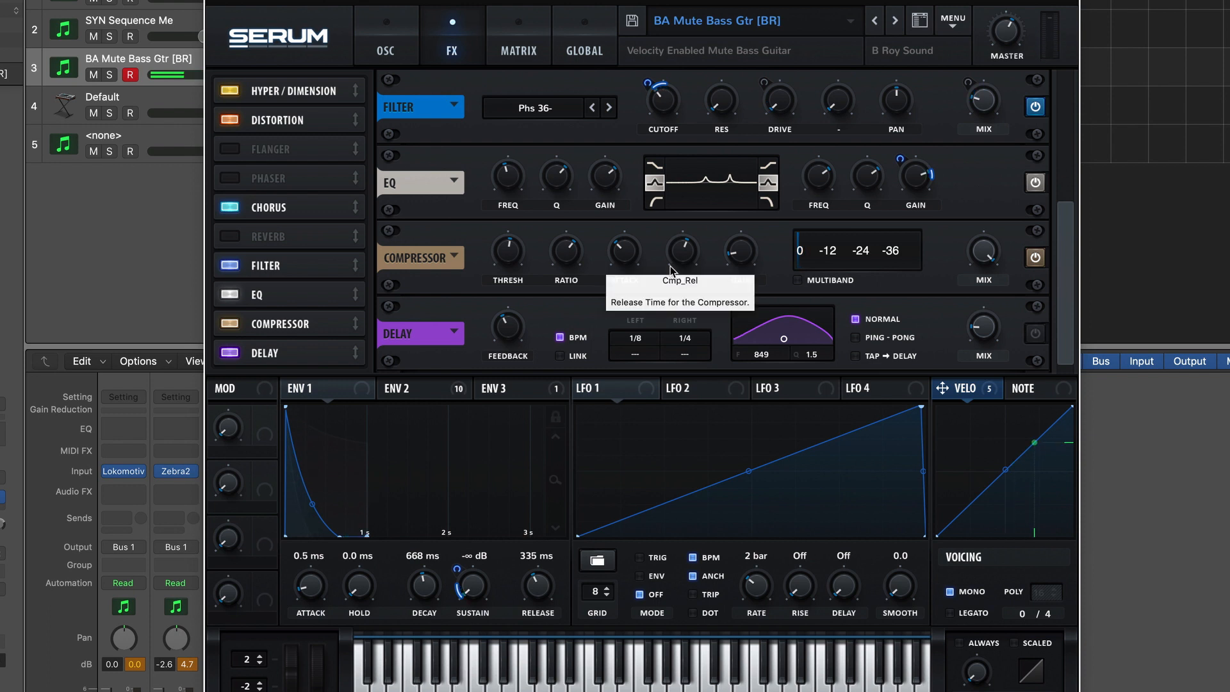
left_click(625, 257)
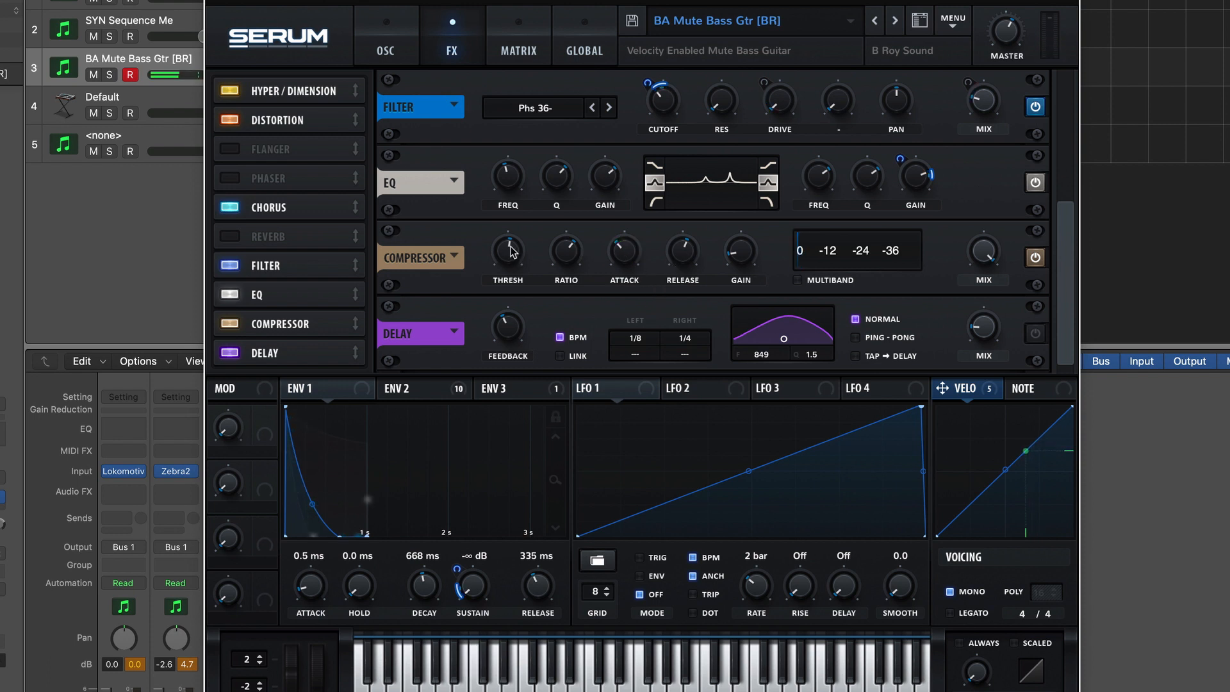
left_click_drag(511, 250, 545, 292)
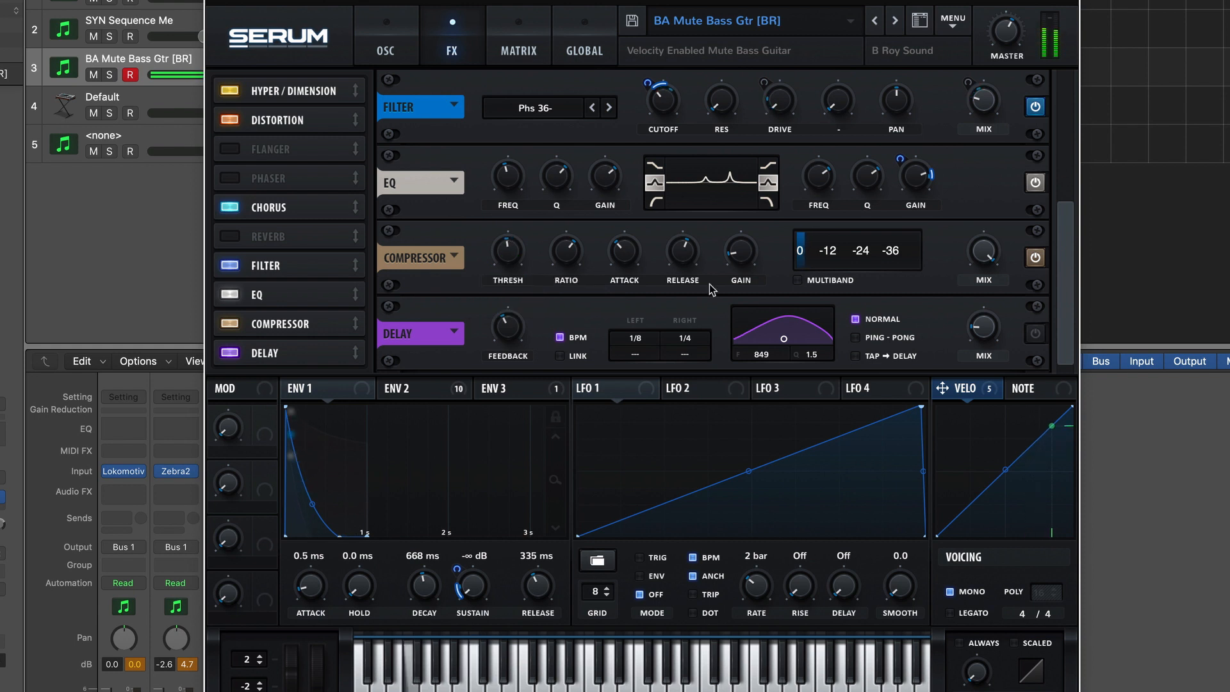
left_click(1033, 259)
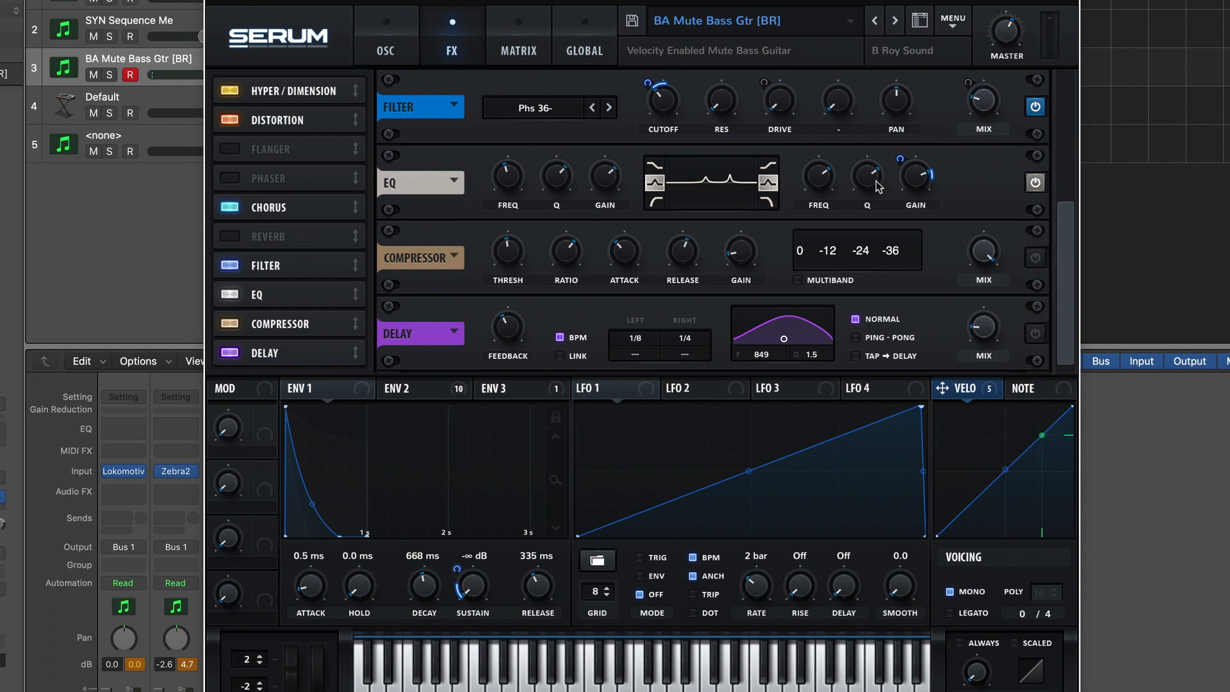
Compare the EQ on and off, and inspect the velocity modulation assigned to its high-band gain.
left_click(1036, 184)
left_click(1035, 184)
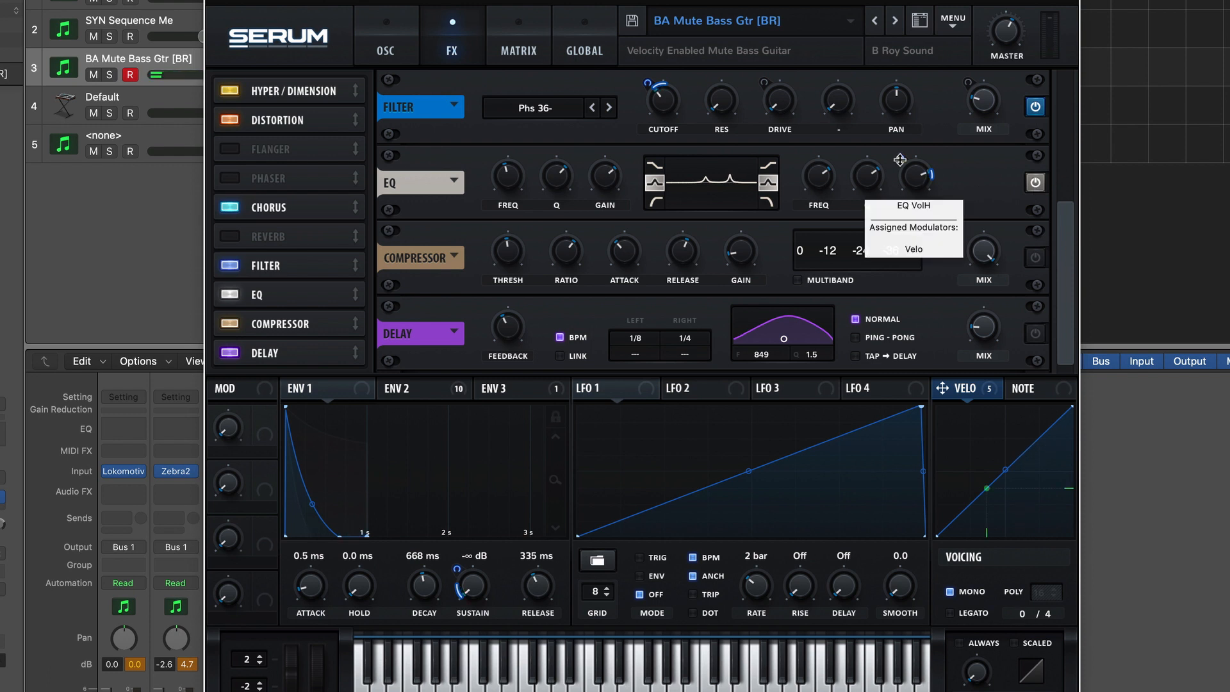
left_click(930, 175)
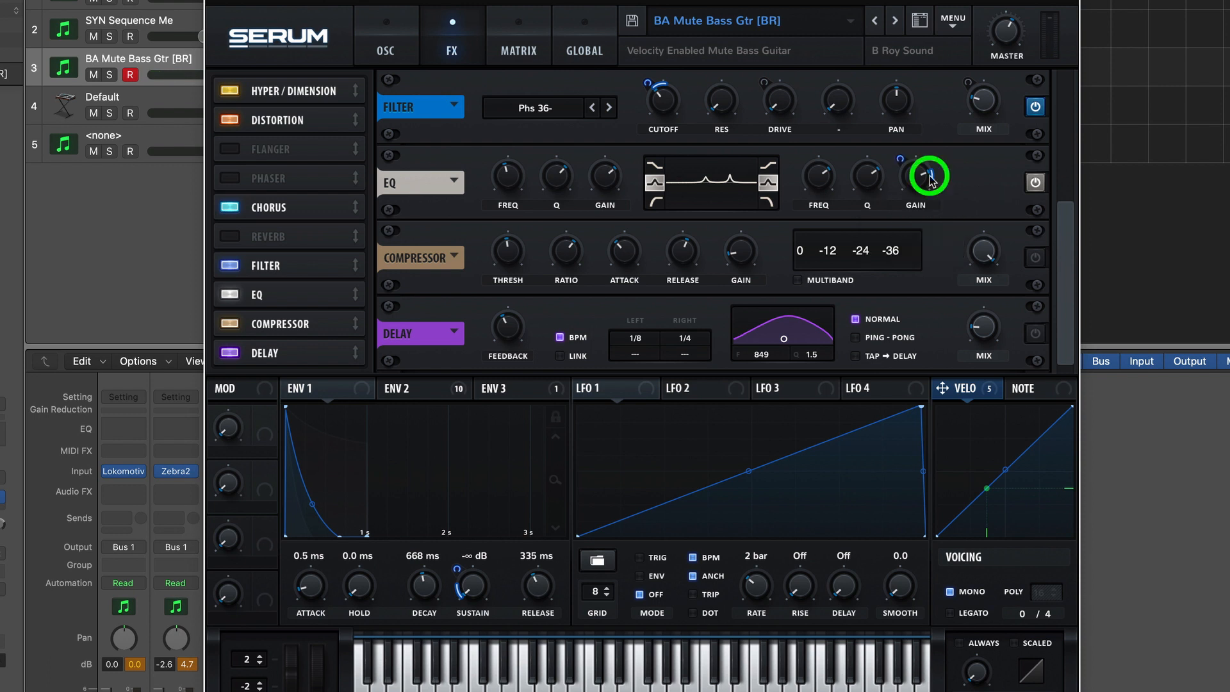
left_click(900, 158)
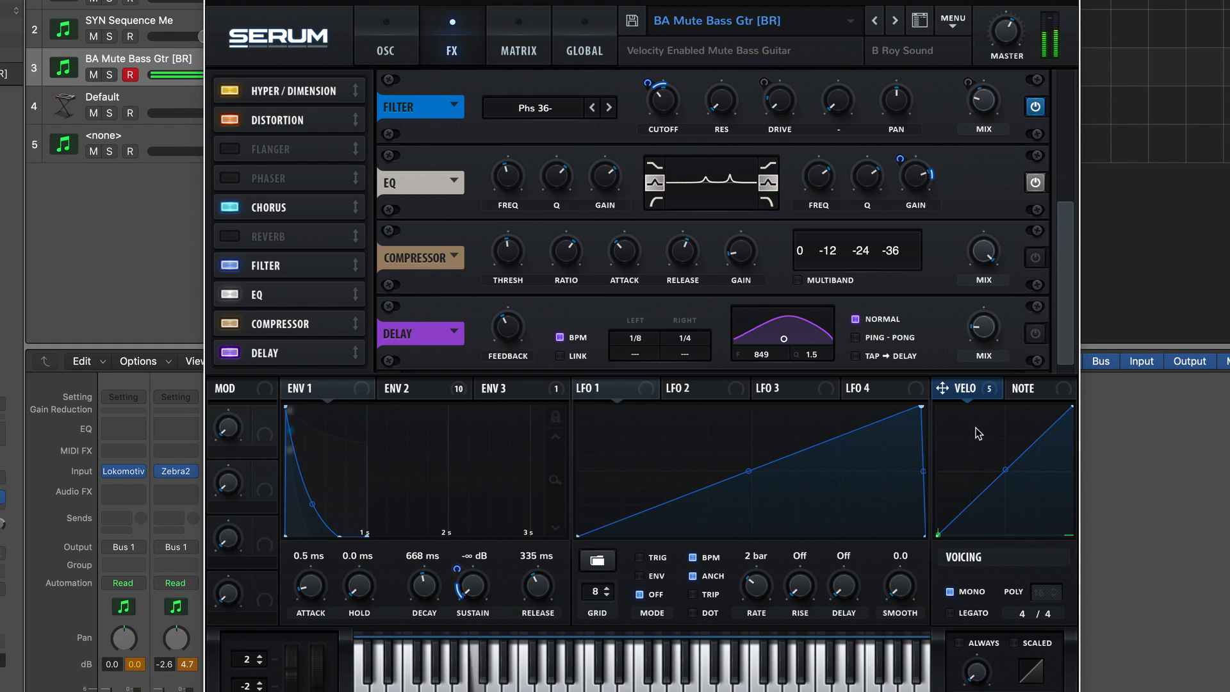
left_click(959, 389)
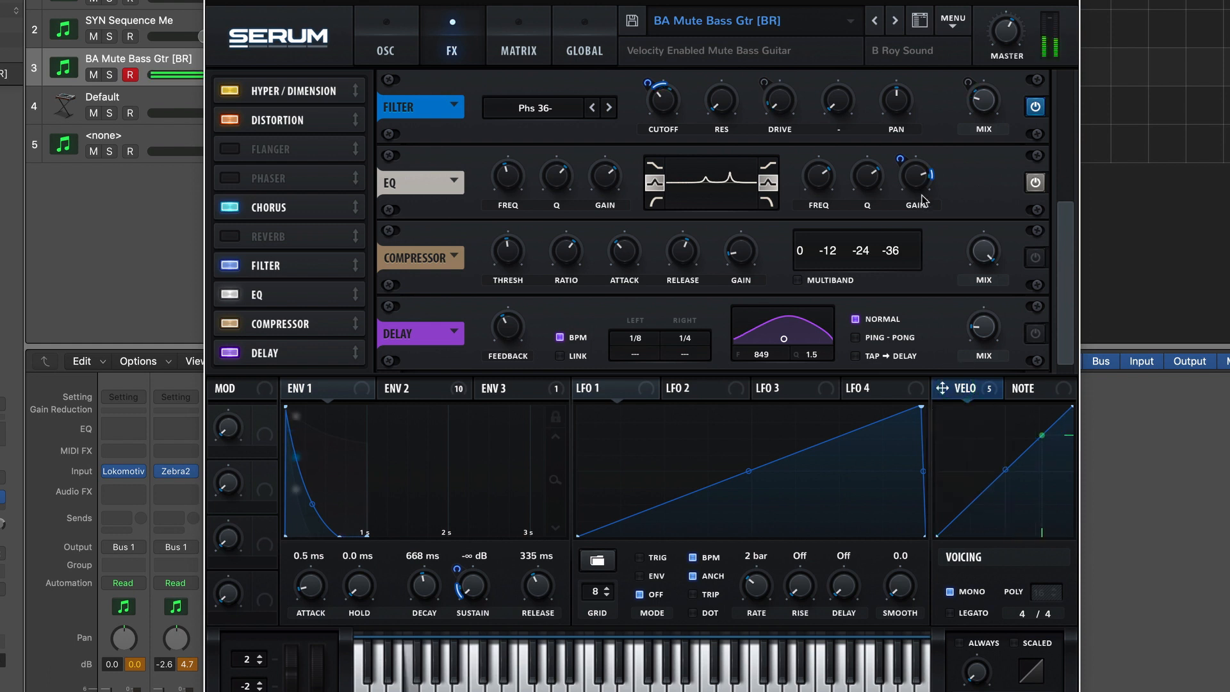
Increase the velocity modulation depth on the EQ's high-band gain, and bypass the EQ after comparing it.
right_click(927, 189)
left_click(930, 179)
left_click(900, 156)
left_click_drag(900, 155, 901, 153)
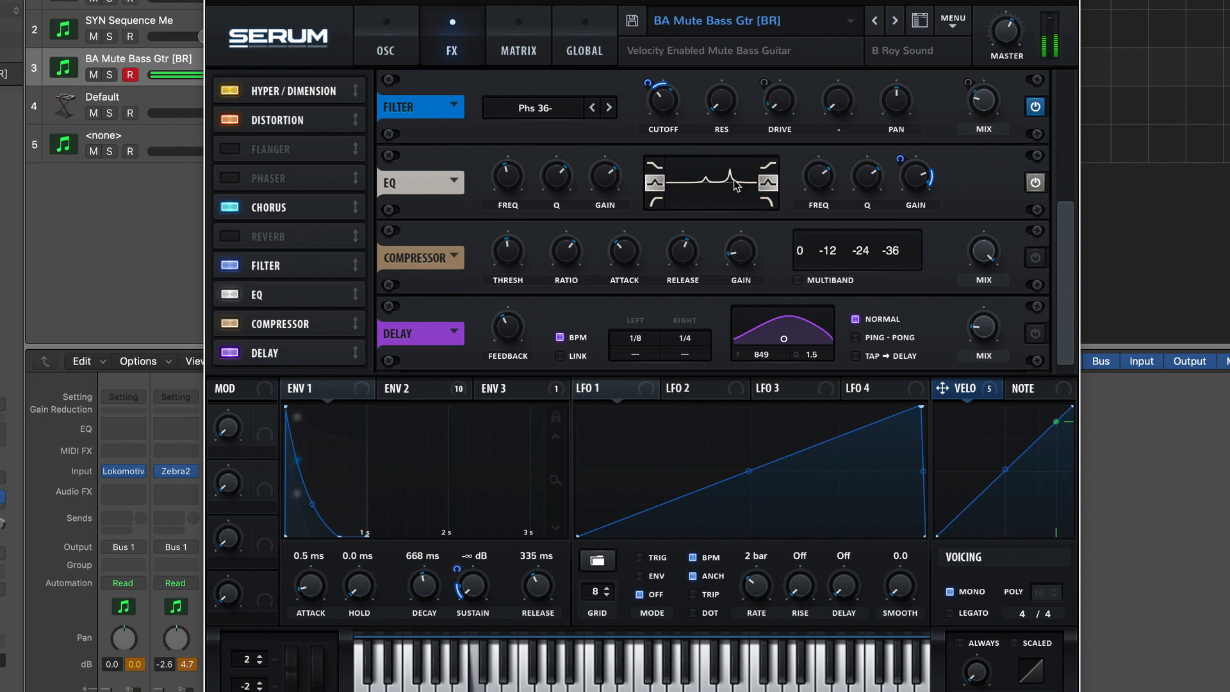
left_click(1034, 184)
left_click(1034, 184)
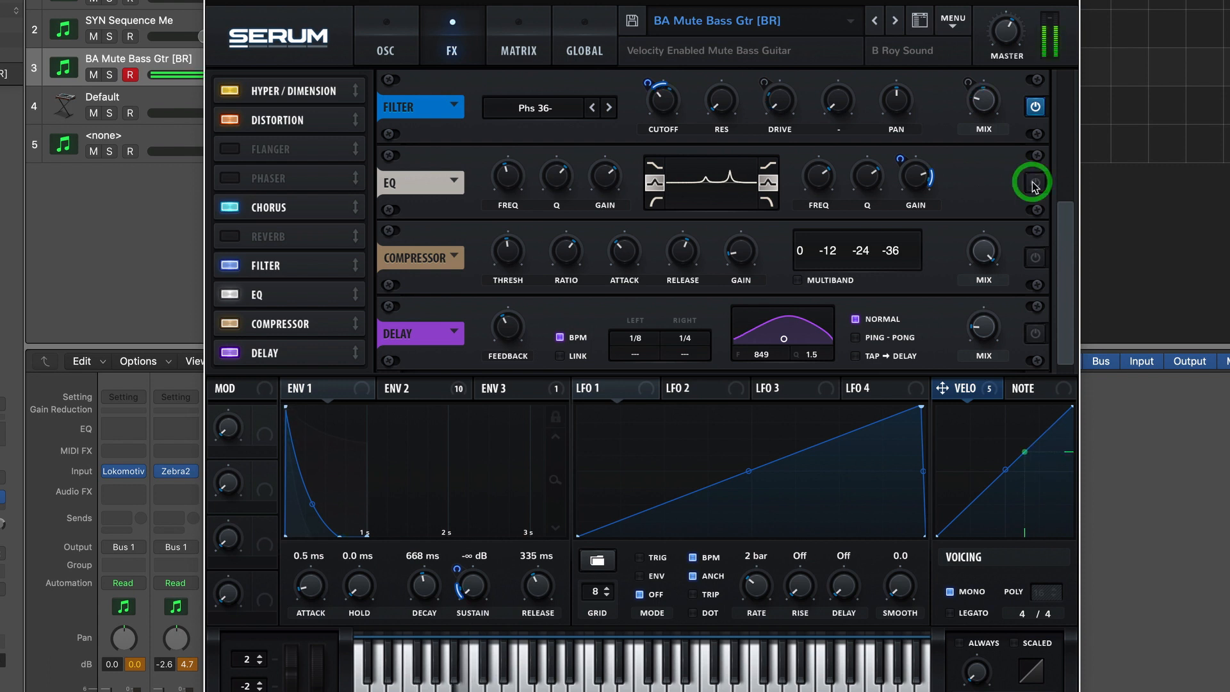
Examine the Flanges category of filter types for the FX filter, keeping Phs 36- selected.
scroll(1034, 188, "up", 1)
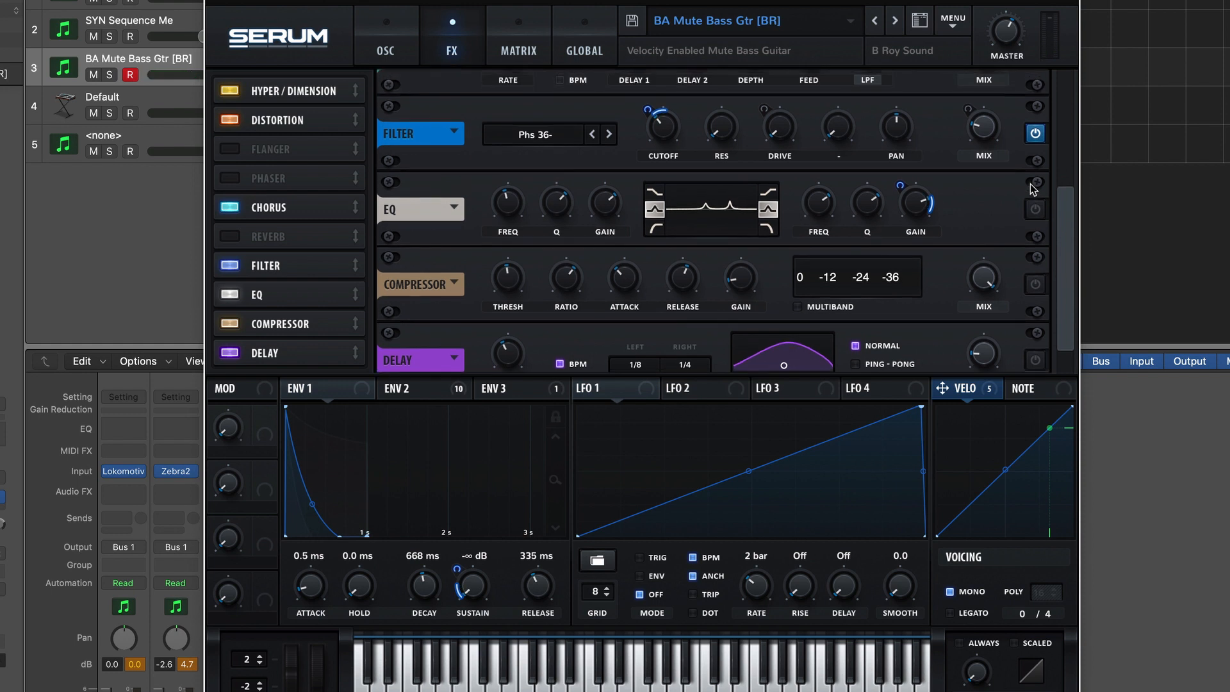
scroll(1054, 177, "up", 1)
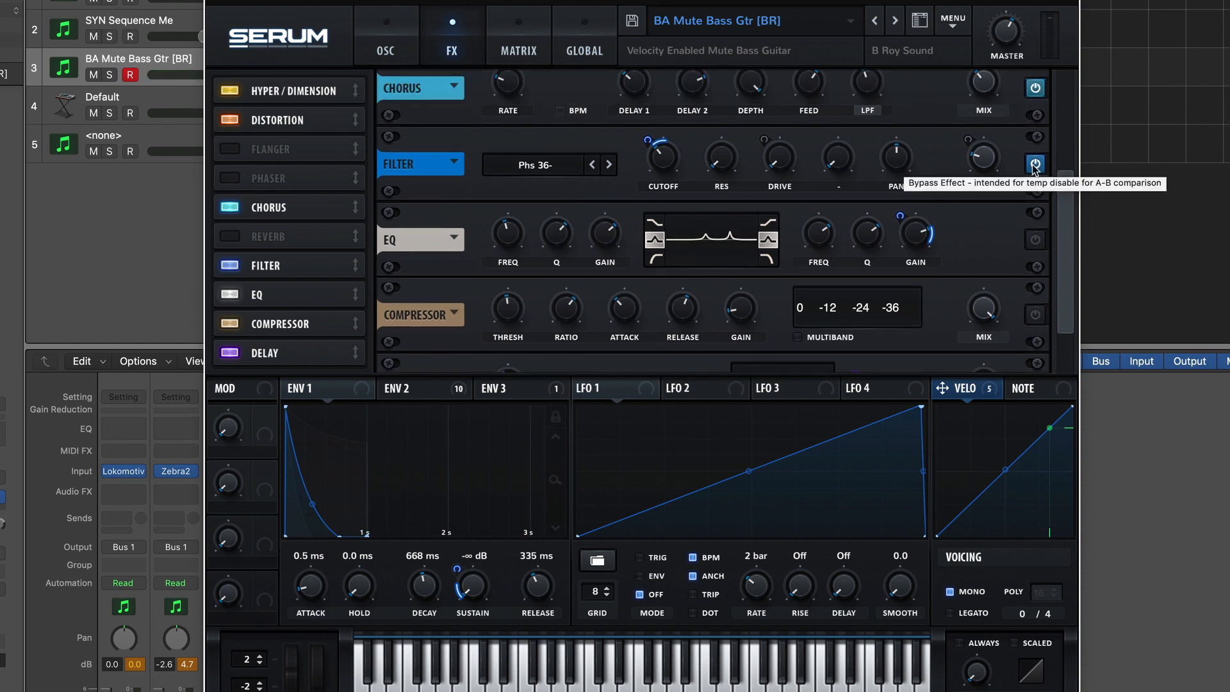
left_click(546, 168)
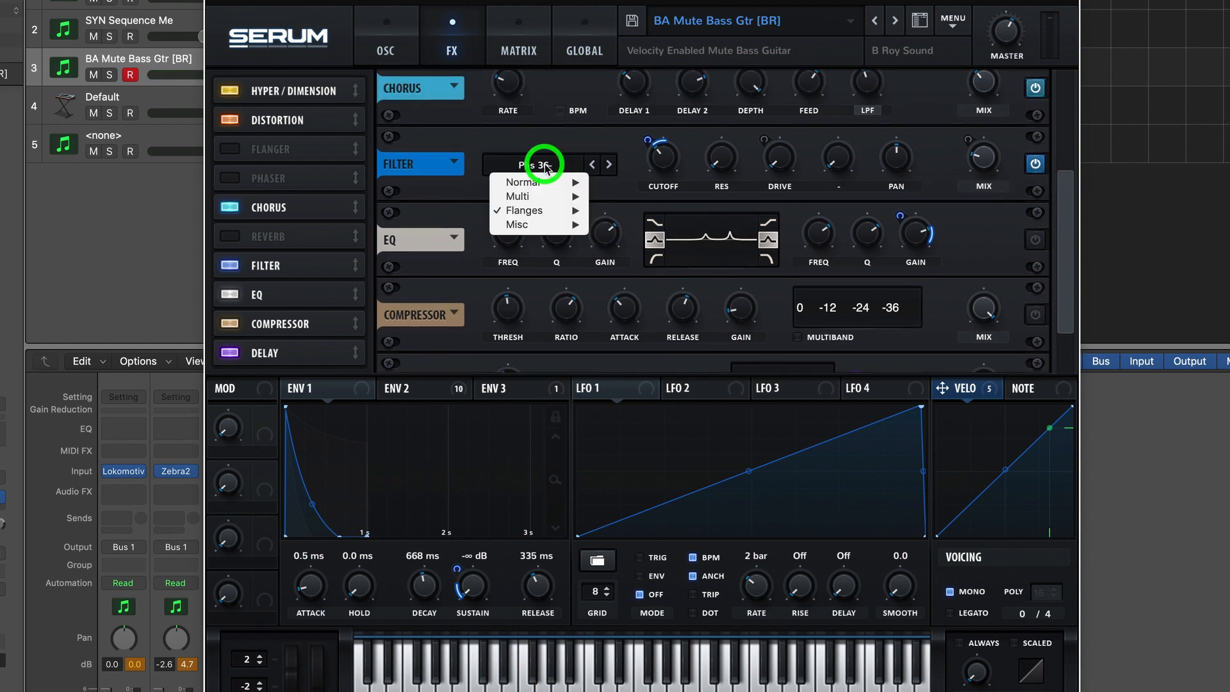
mouse_move(549, 211)
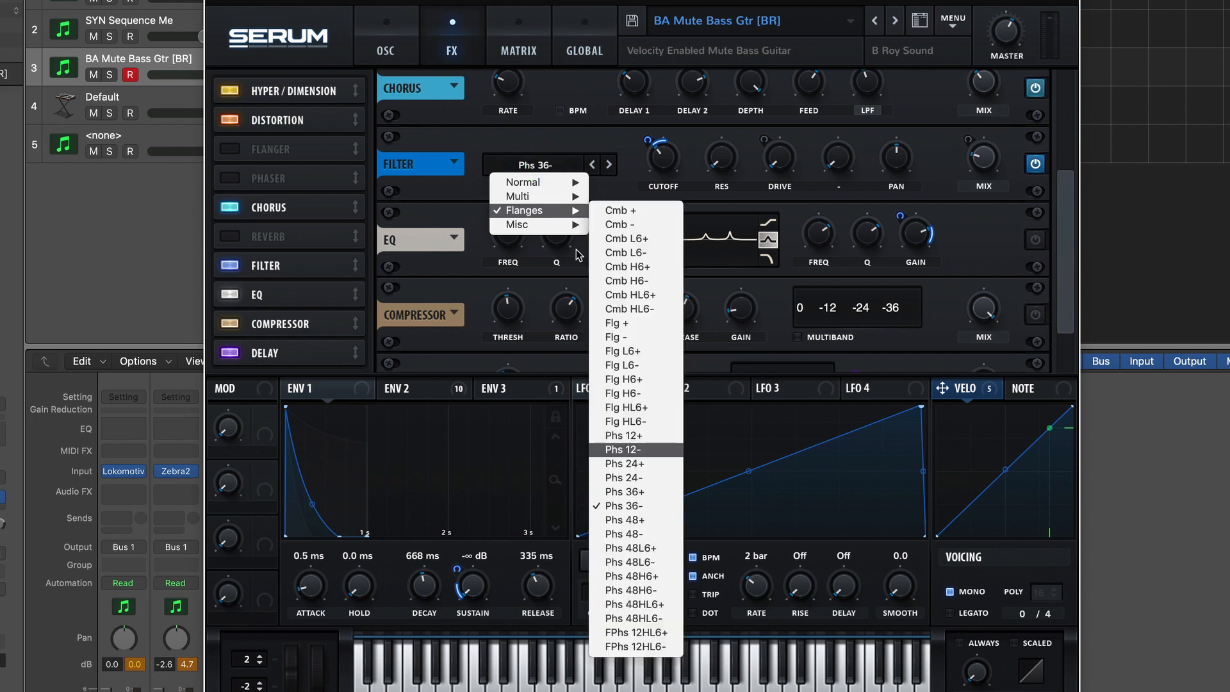
left_click(729, 148)
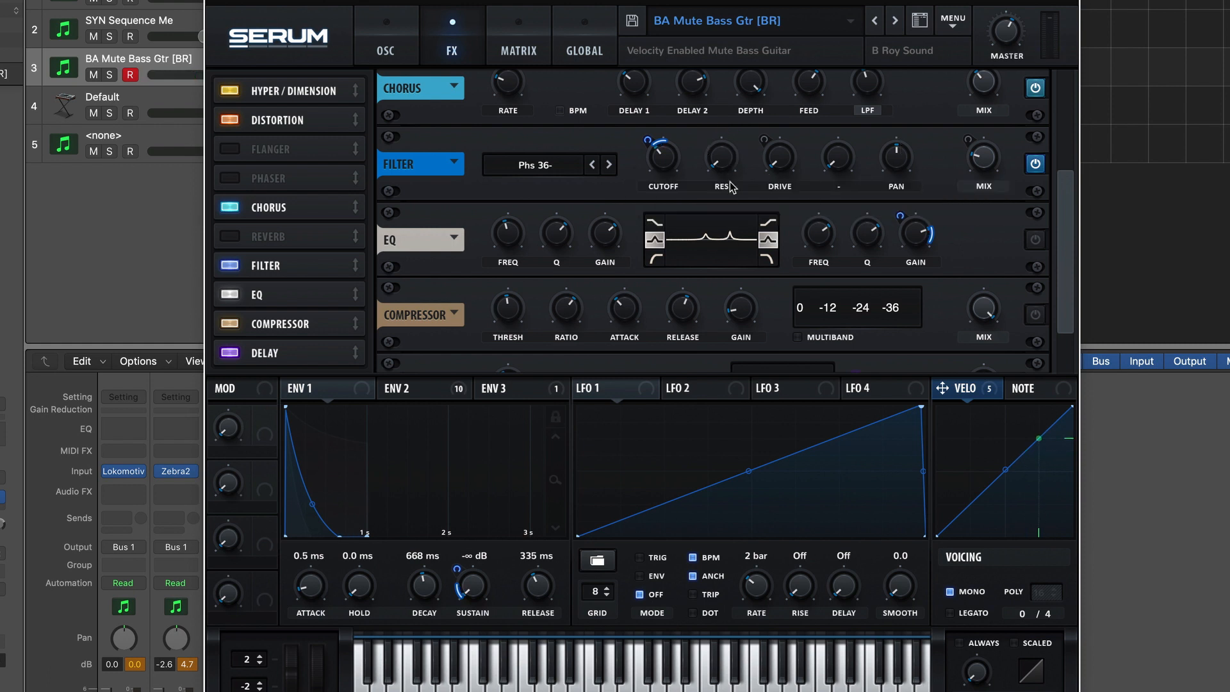
Raise the FX filter's resonance well above minimum to make the phasing more audible.
left_click(725, 133)
left_click_drag(725, 133, 756, 36)
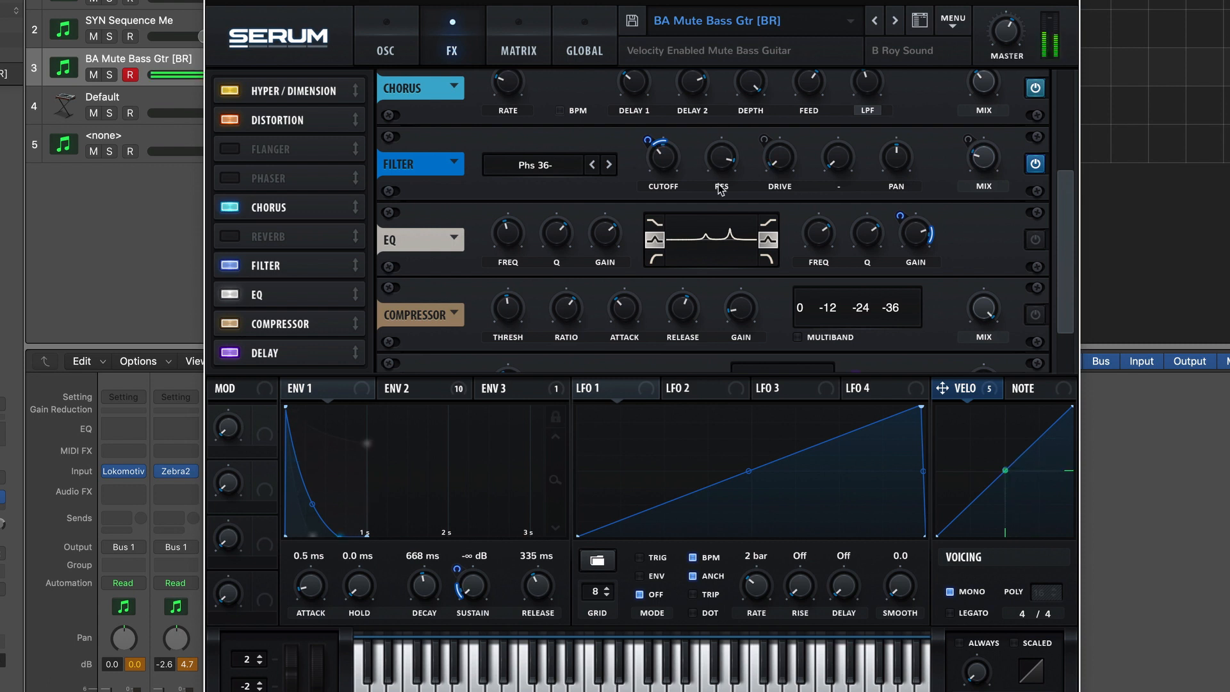
left_click_drag(722, 156, 707, 132)
Audition the phaser filter types between Phs 12- and Phs 48-, choose Phs 36+, and bypass the FX filter.
left_click(608, 166)
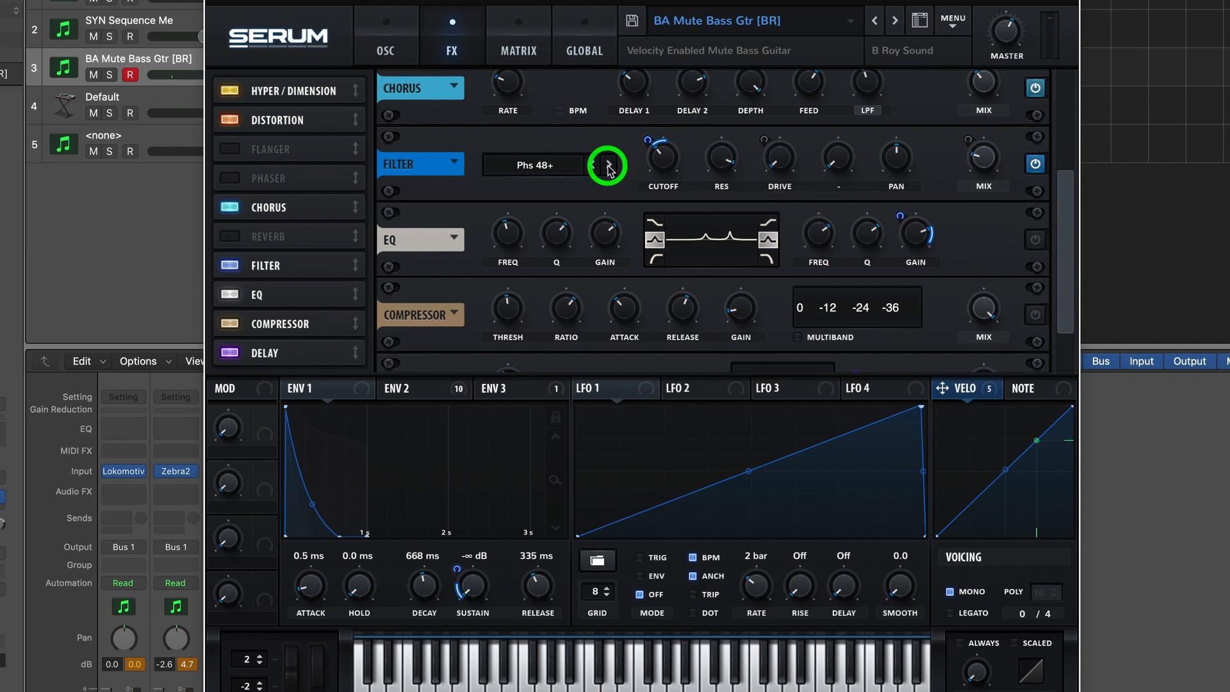
left_click(609, 166)
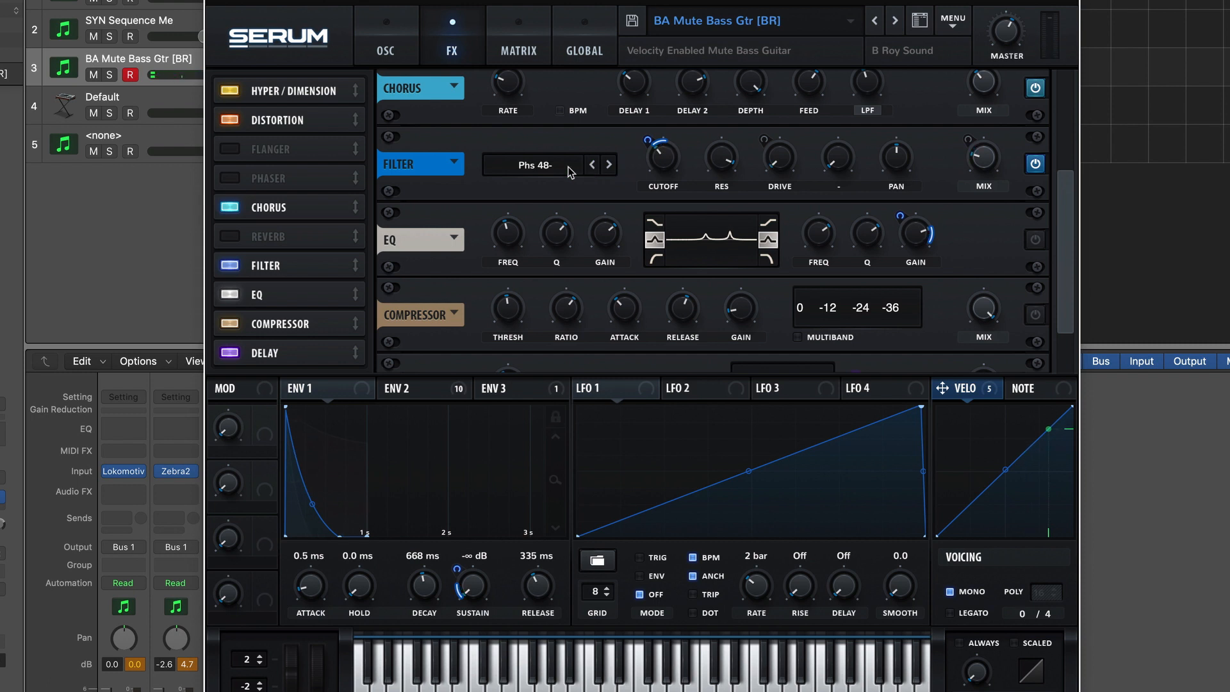
left_click(591, 166)
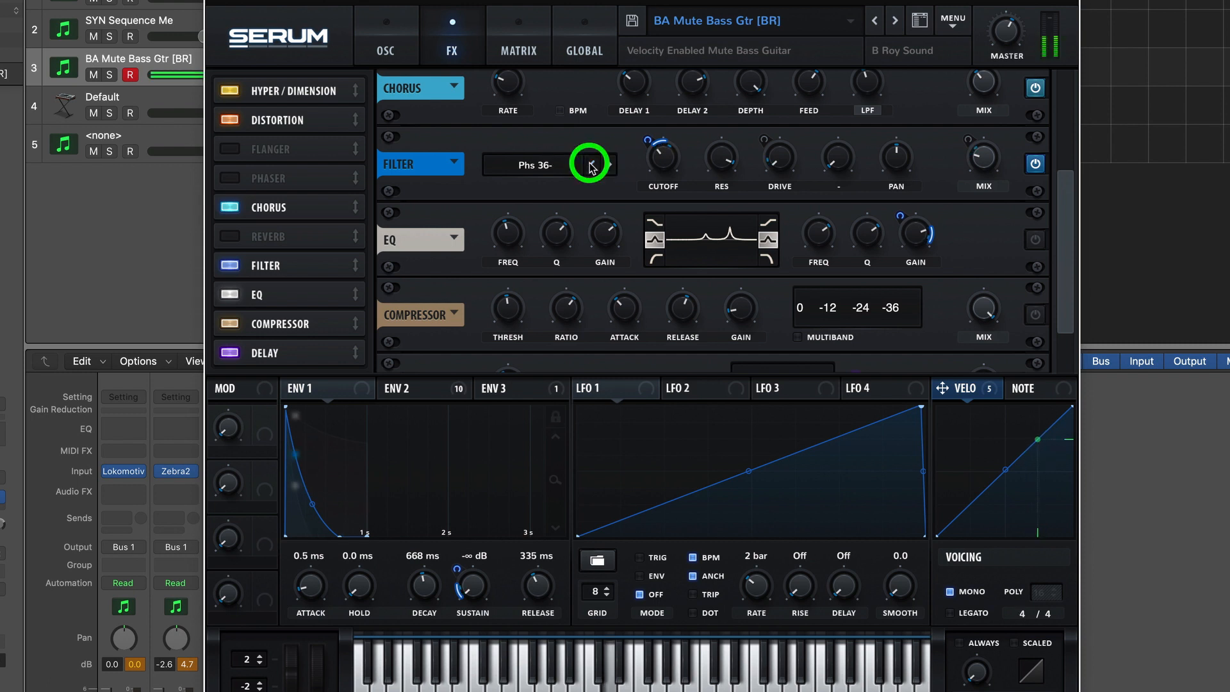
left_click(591, 165)
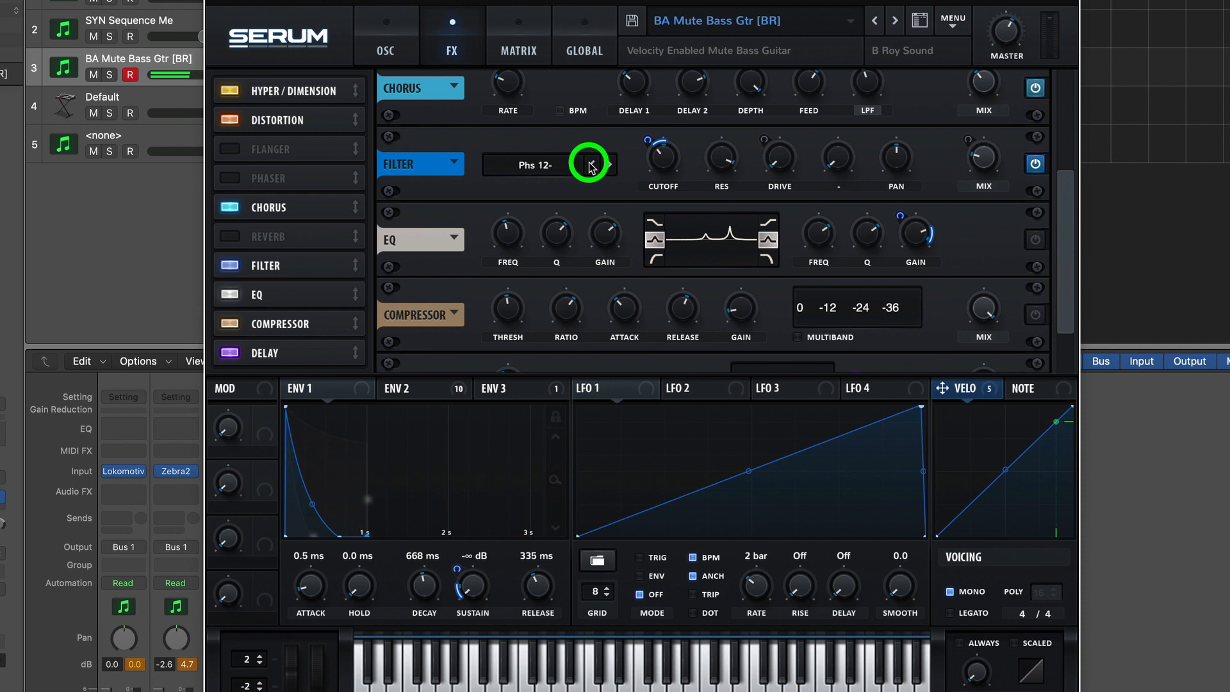
left_click(591, 166)
left_click(609, 166)
left_click(609, 167)
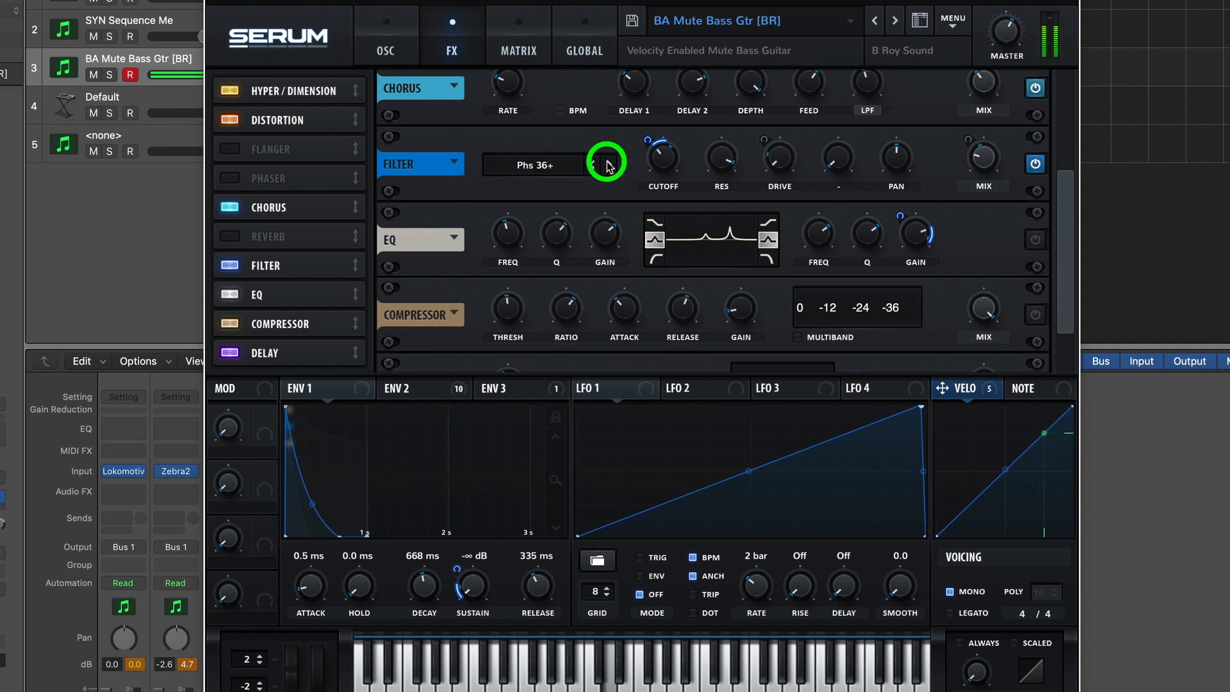
left_click(608, 166)
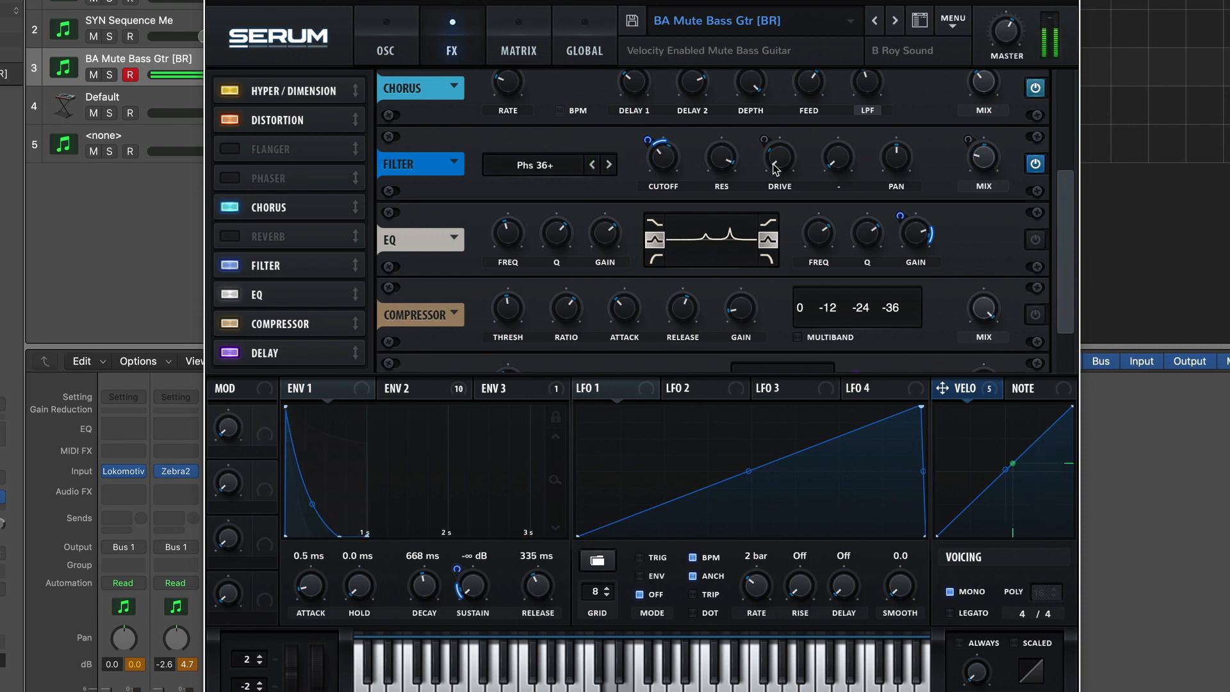
left_click(980, 163)
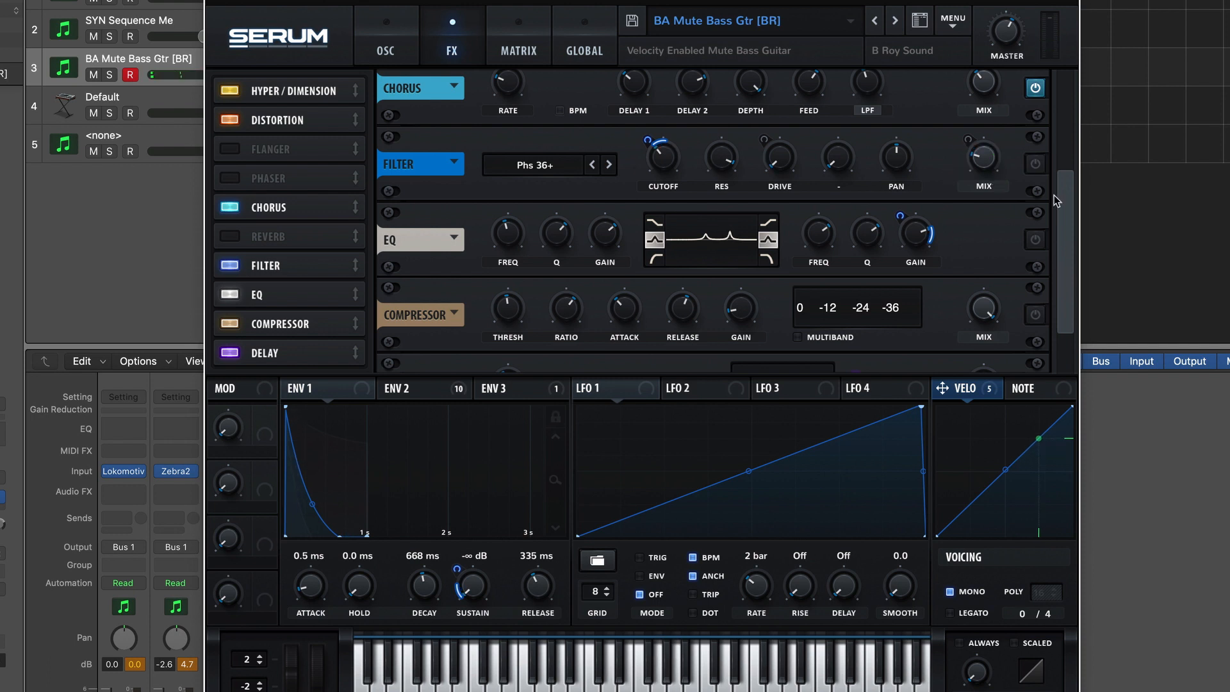
Compare the chorus on and off, leave it enabled, and raise its mix to maximum.
left_click_drag(1061, 184, 1041, 90)
left_click(672, 178)
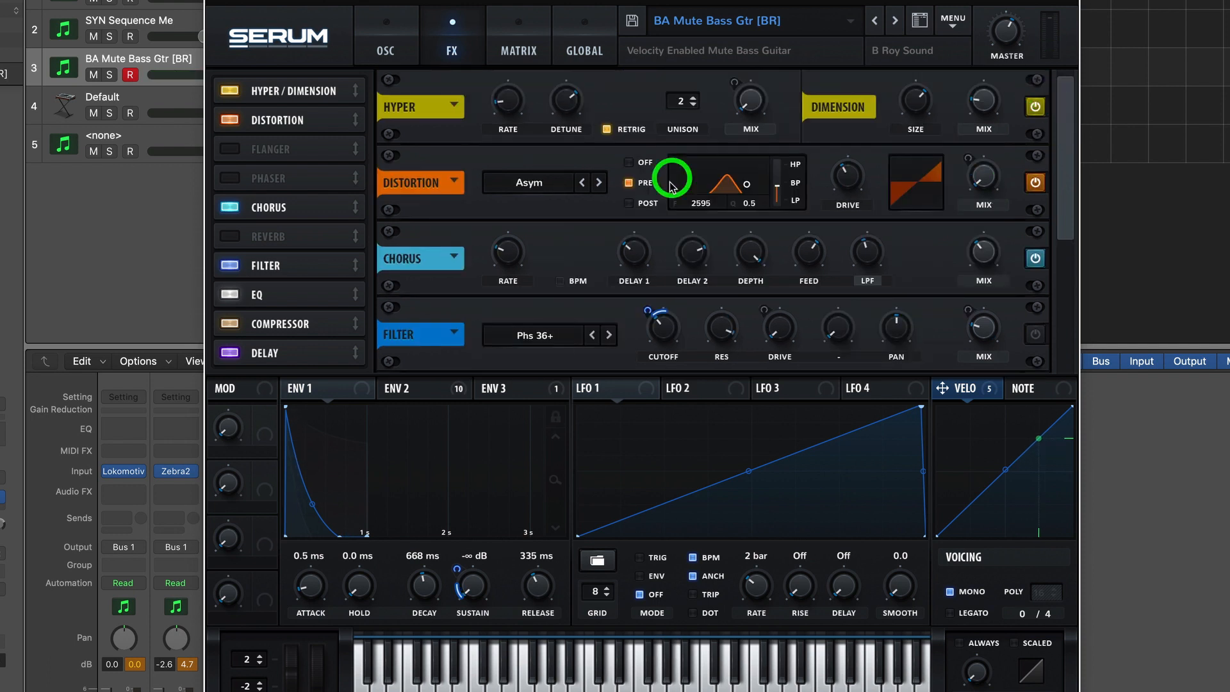
left_click(1036, 259)
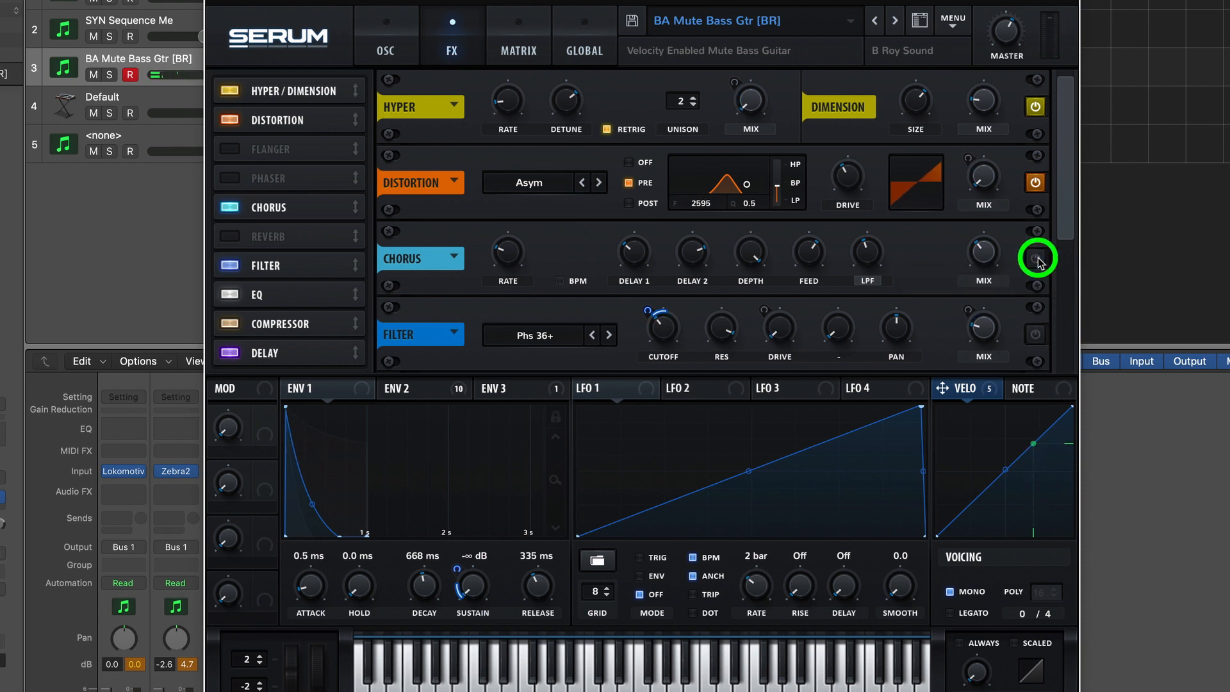
left_click(1036, 259)
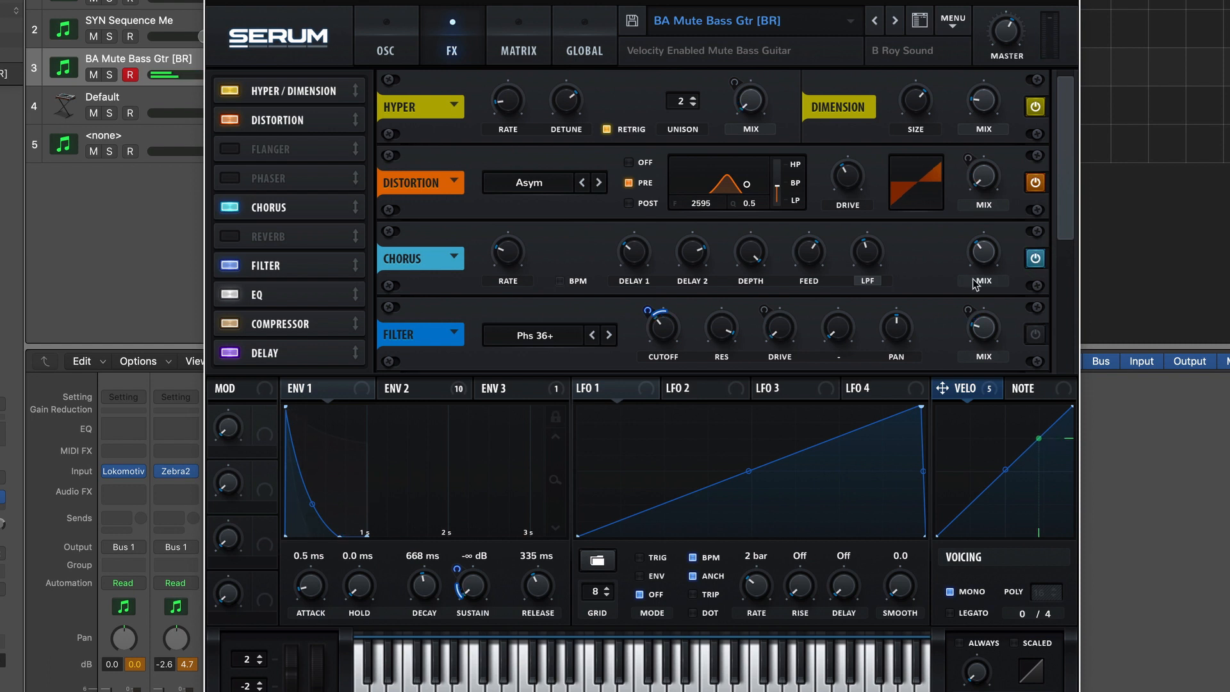
left_click_drag(984, 259, 997, 137)
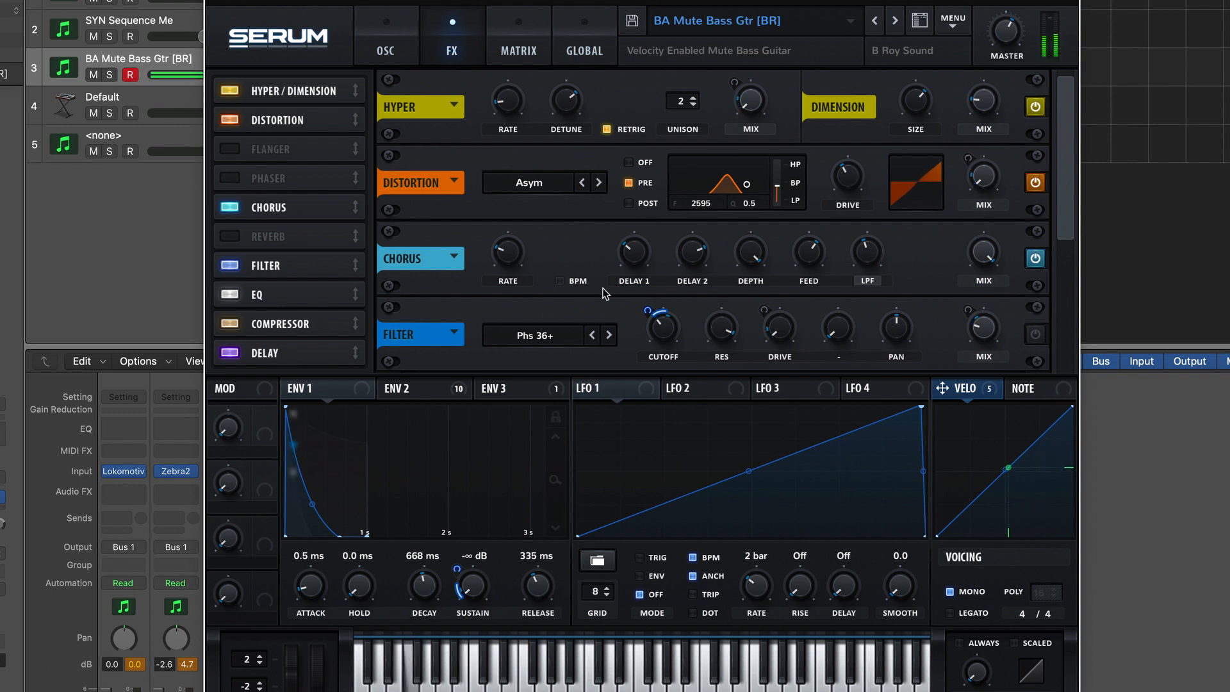
Compare the chorus filter as high-pass and low-pass, keep LPF, and lower the chorus mix to slightly below halfway.
left_click(870, 280)
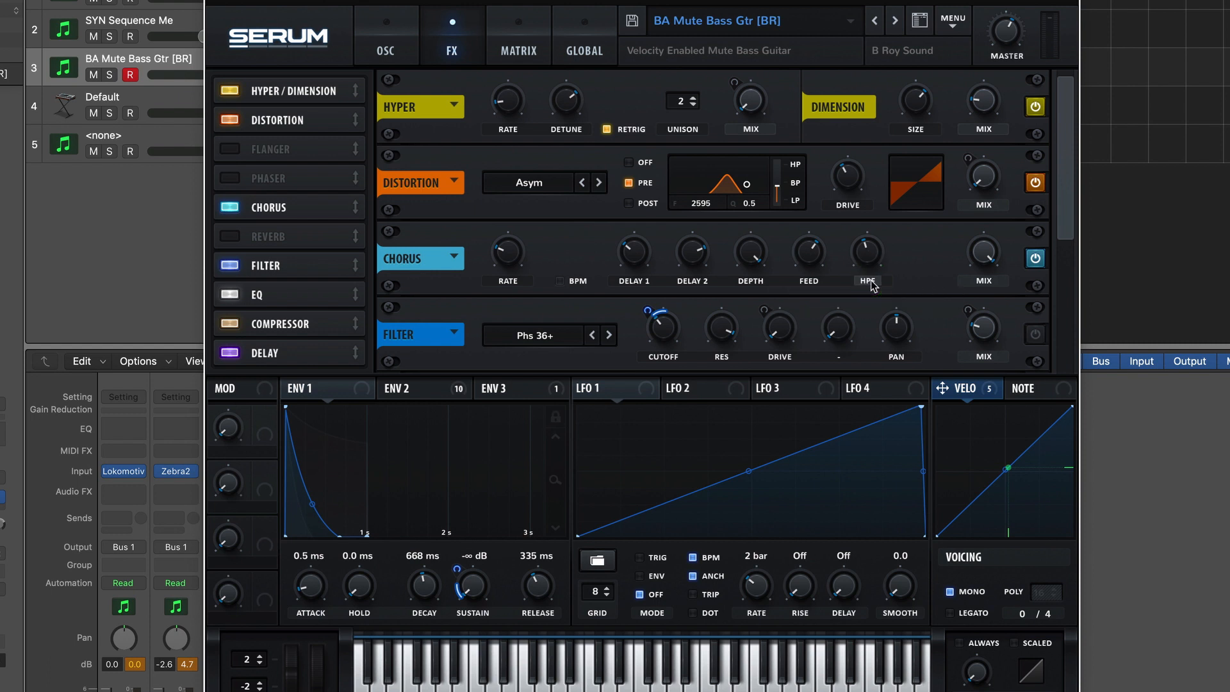
left_click(868, 280)
left_click_drag(987, 256, 987, 348)
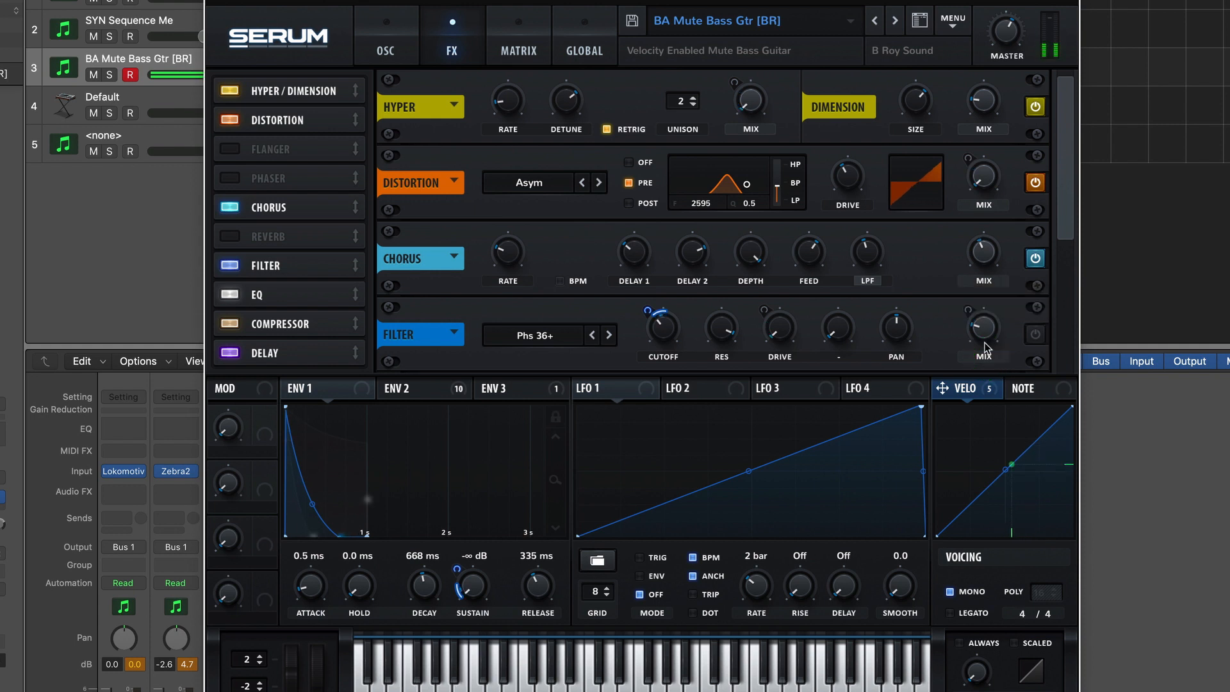
left_click(982, 263)
left_click_drag(985, 264, 1010, 283)
Check the chorus feedback and low-pass cutoff values, and bypass the chorus.
left_click(810, 252)
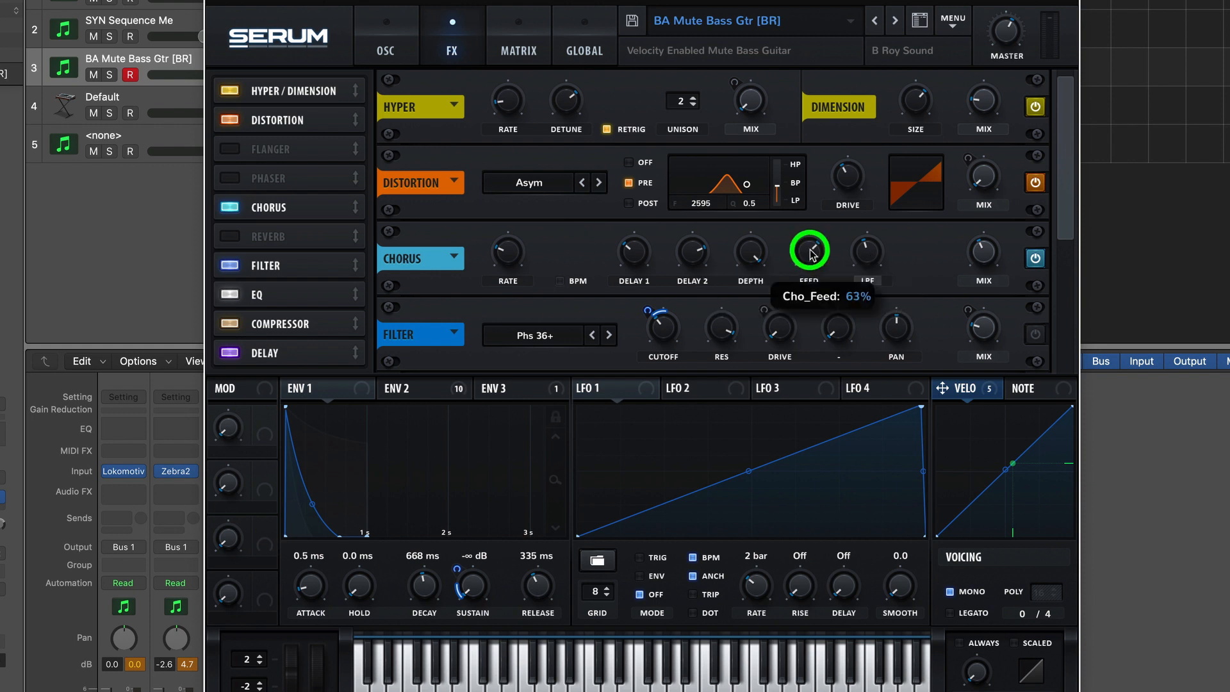
left_click(870, 254)
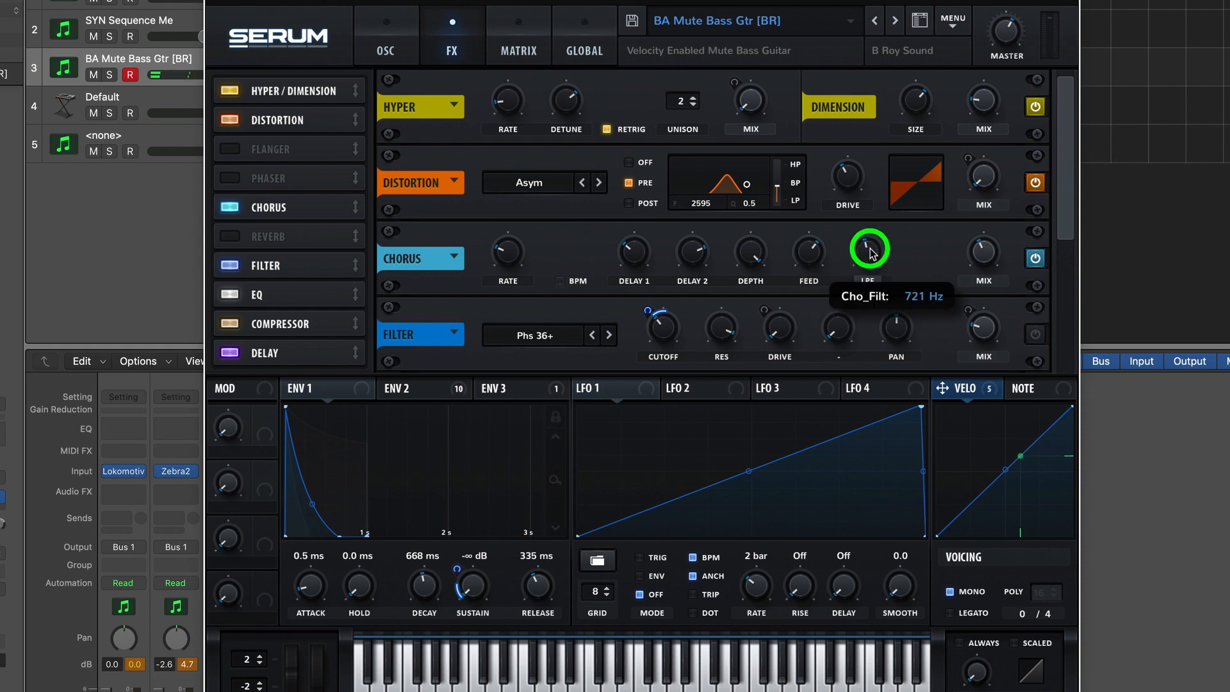
left_click_drag(870, 250, 872, 247)
mouse_move(994, 255)
left_mouse_down()
mouse_move(1004, 61)
mouse_move(995, 263)
left_mouse_up()
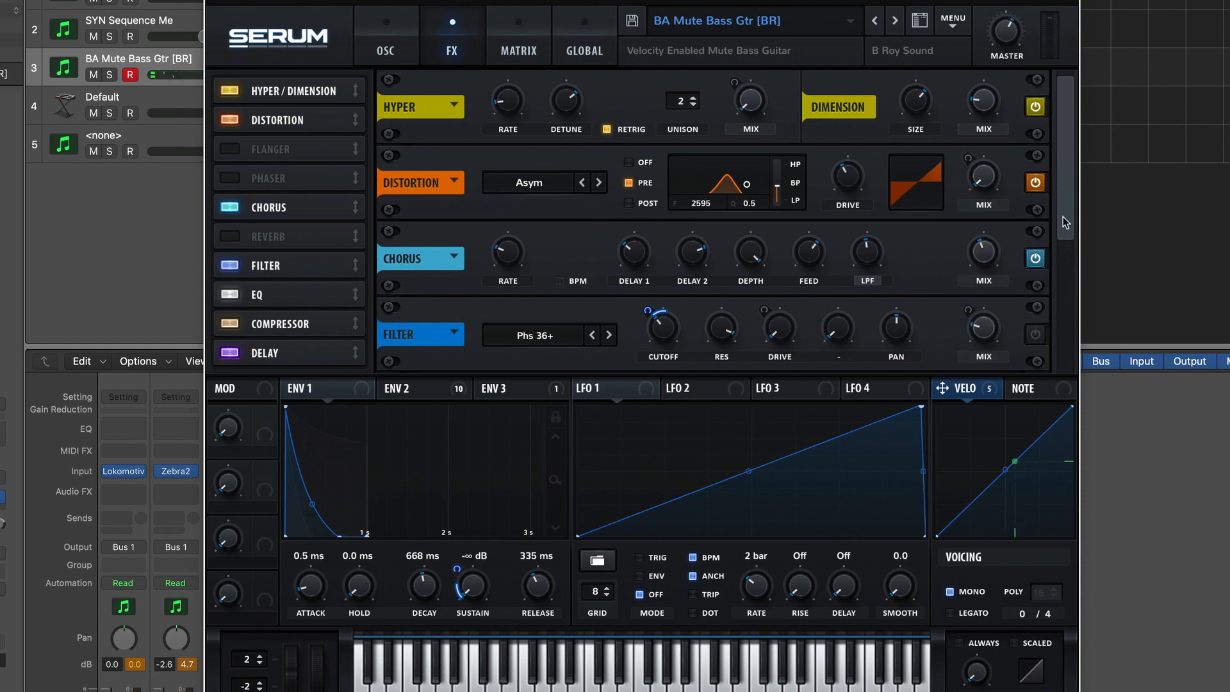
left_click(1035, 259)
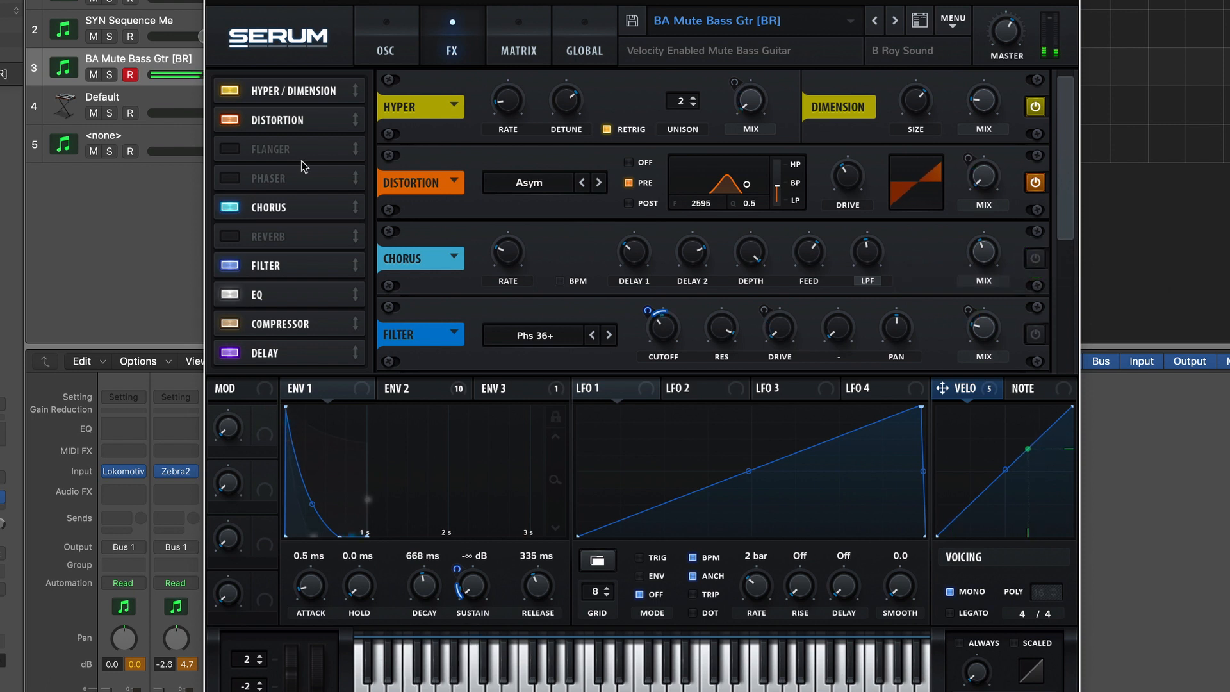
Compare the sound with the distortion on and off, leaving it enabled.
left_click(456, 183)
left_click(448, 155)
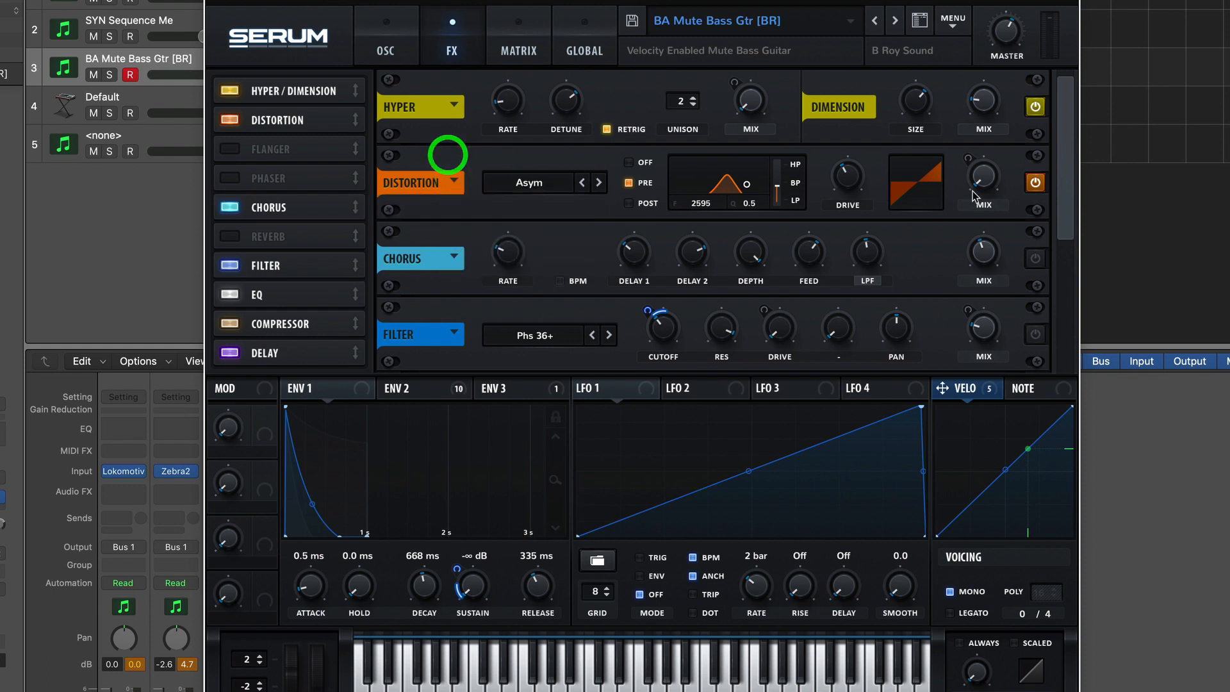
left_click(1036, 183)
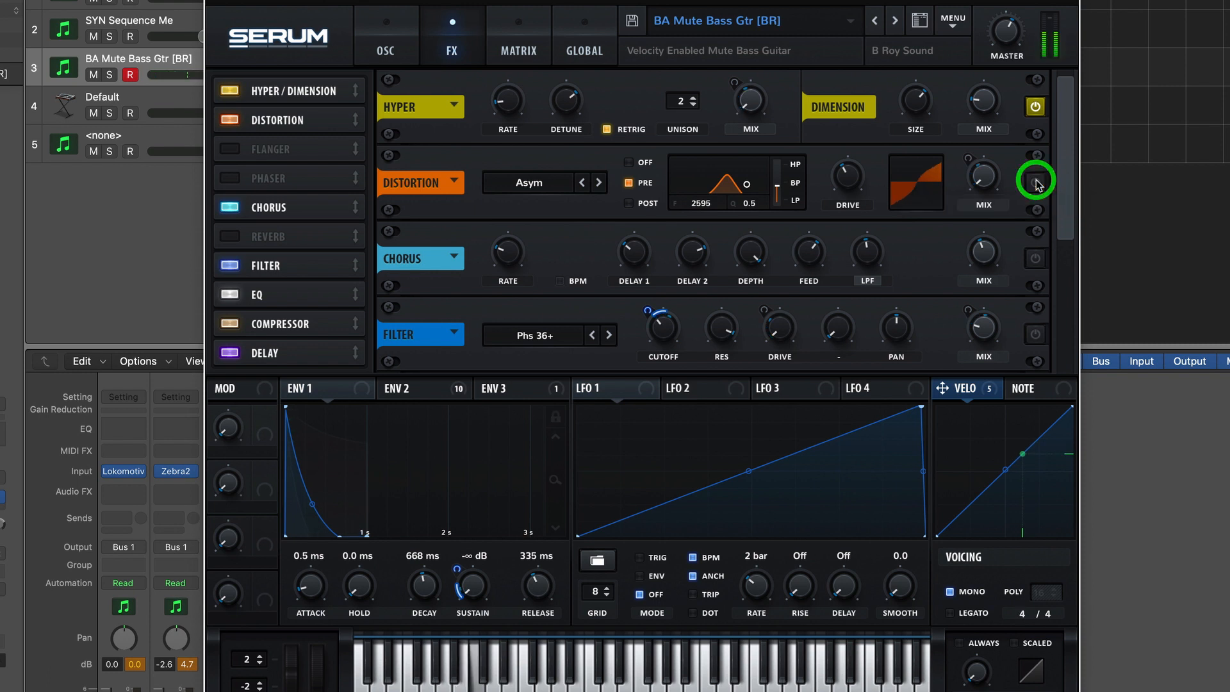
left_click(1036, 183)
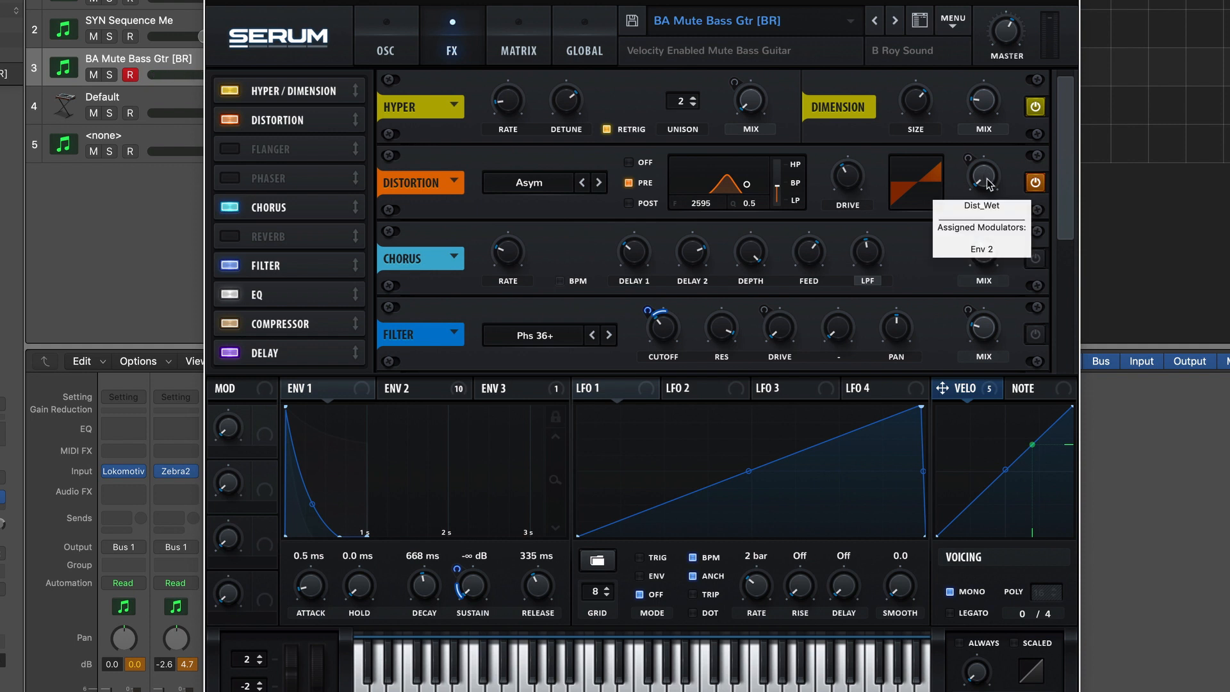
Raise Env 2's modulation of the distortion mix to full, and lengthen Env 2's decay to 637 ms and release to 80 ms.
left_click(411, 388)
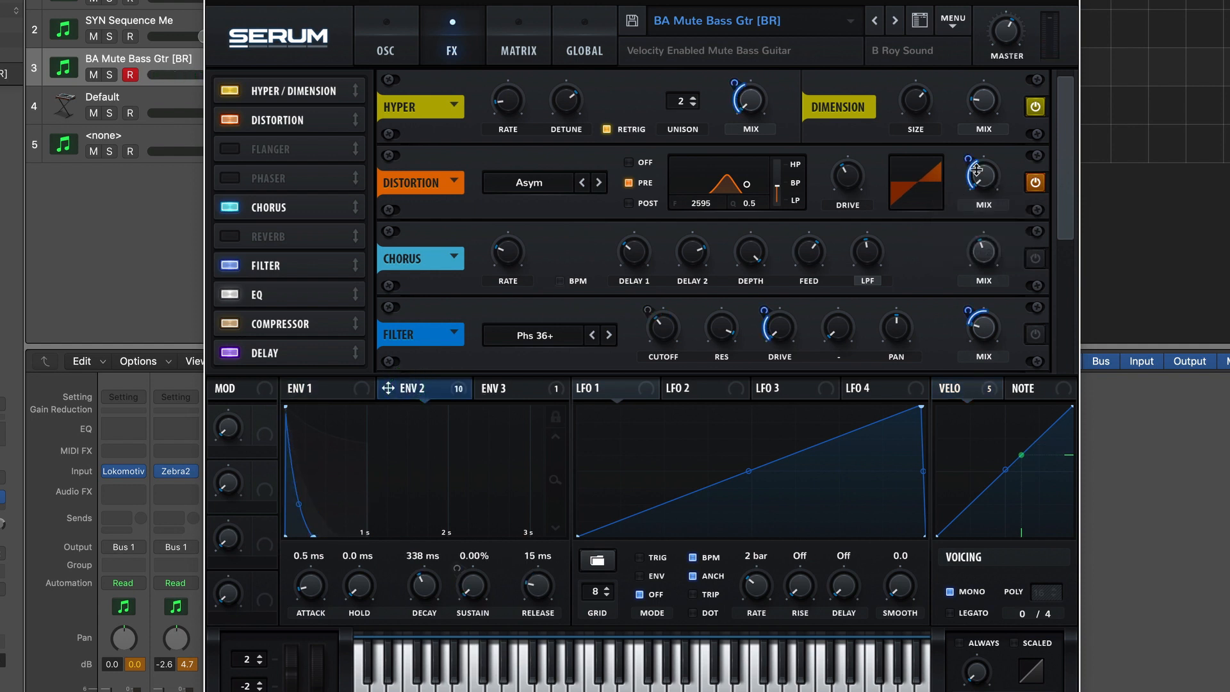
left_click_drag(966, 156, 969, 111)
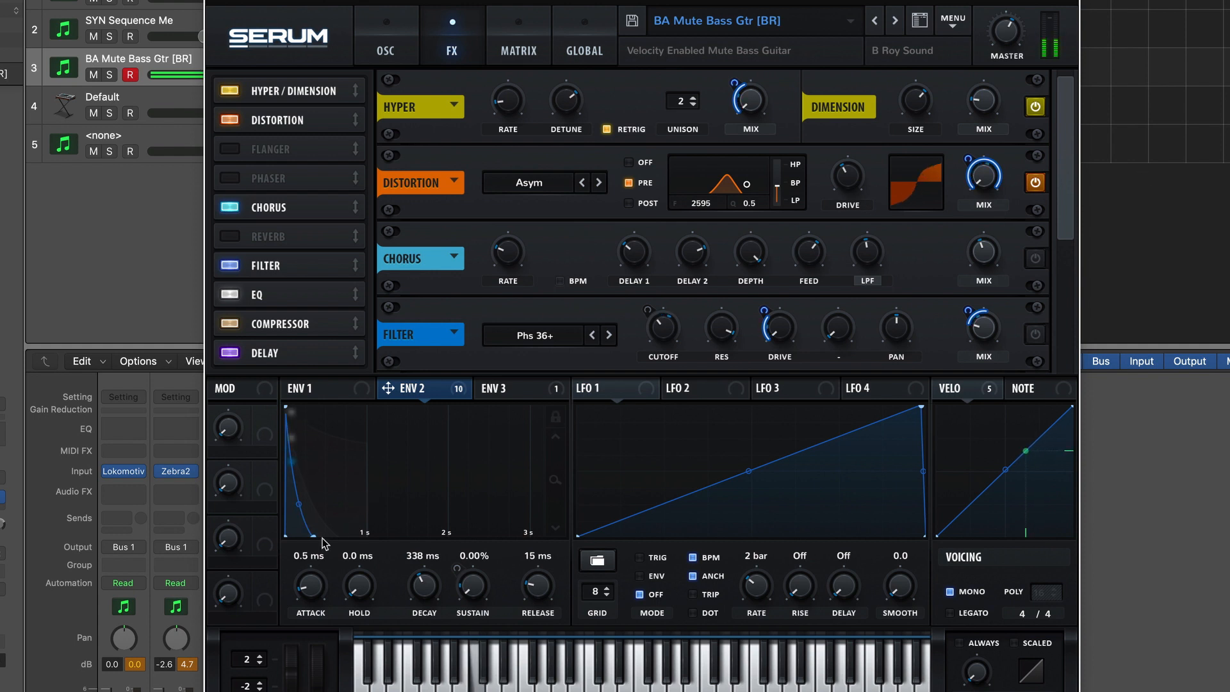
left_click_drag(311, 535, 346, 539)
left_click_drag(344, 541, 344, 540)
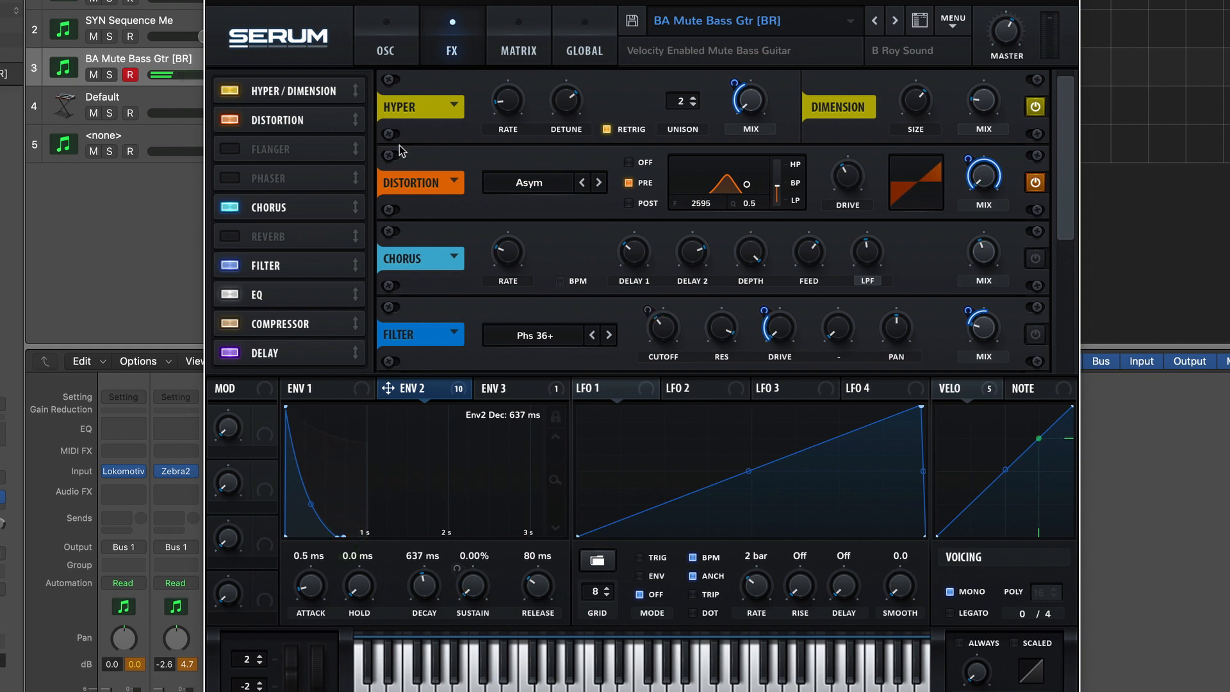
Keep Asym as the distortion type and, at full mix, sweep its pre-filter to a frequency of 1988 and Q of 0.2.
left_click(544, 186)
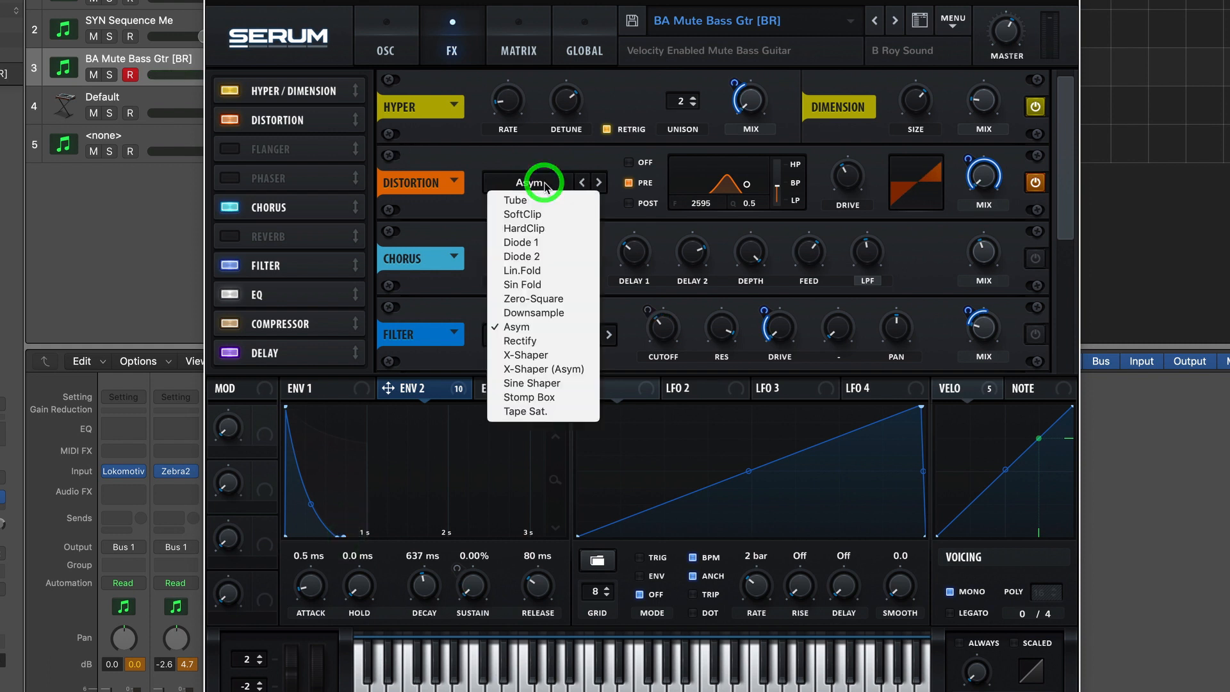
left_click(566, 159)
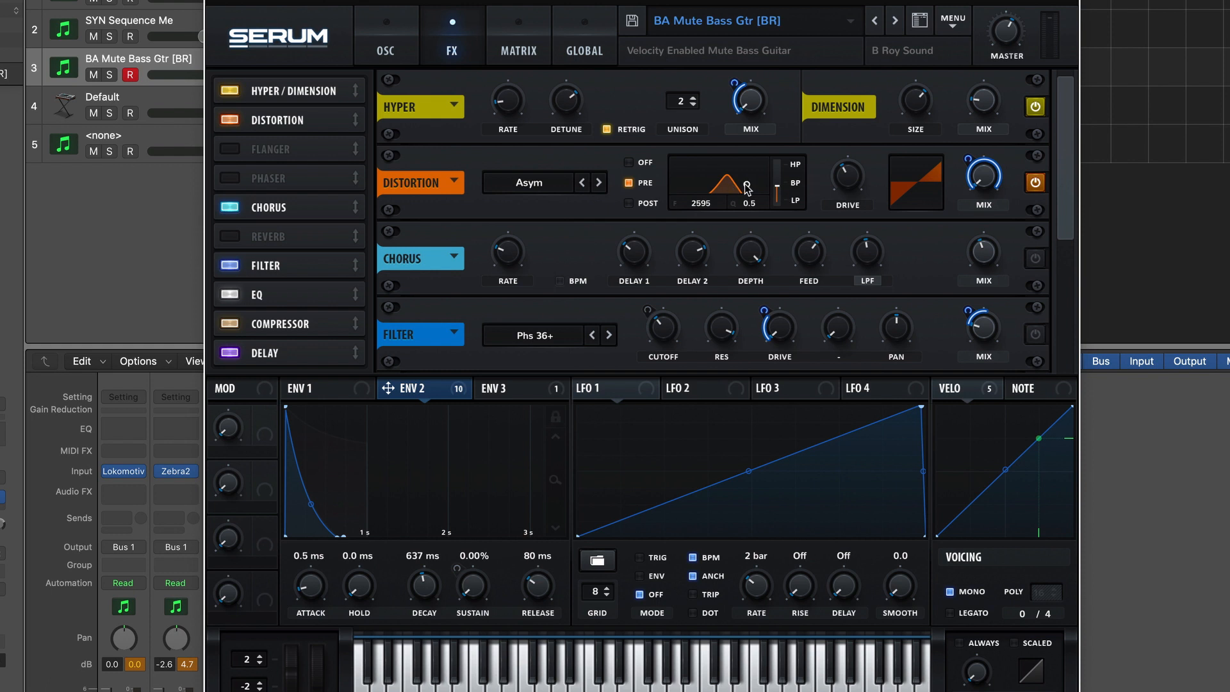
mouse_move(747, 187)
left_mouse_down()
mouse_move(729, 187)
mouse_move(745, 183)
left_mouse_up()
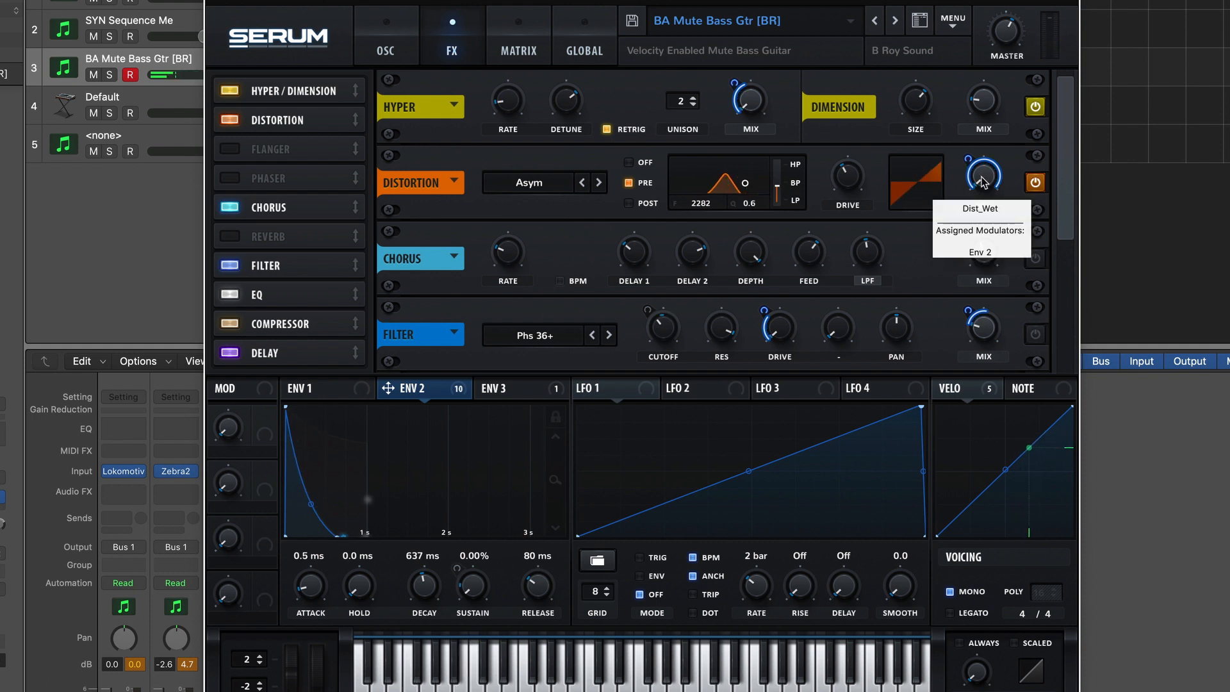
left_click_drag(982, 182, 987, 2)
mouse_move(745, 183)
left_mouse_down()
mouse_move(764, 178)
mouse_move(703, 188)
mouse_move(732, 188)
left_mouse_up()
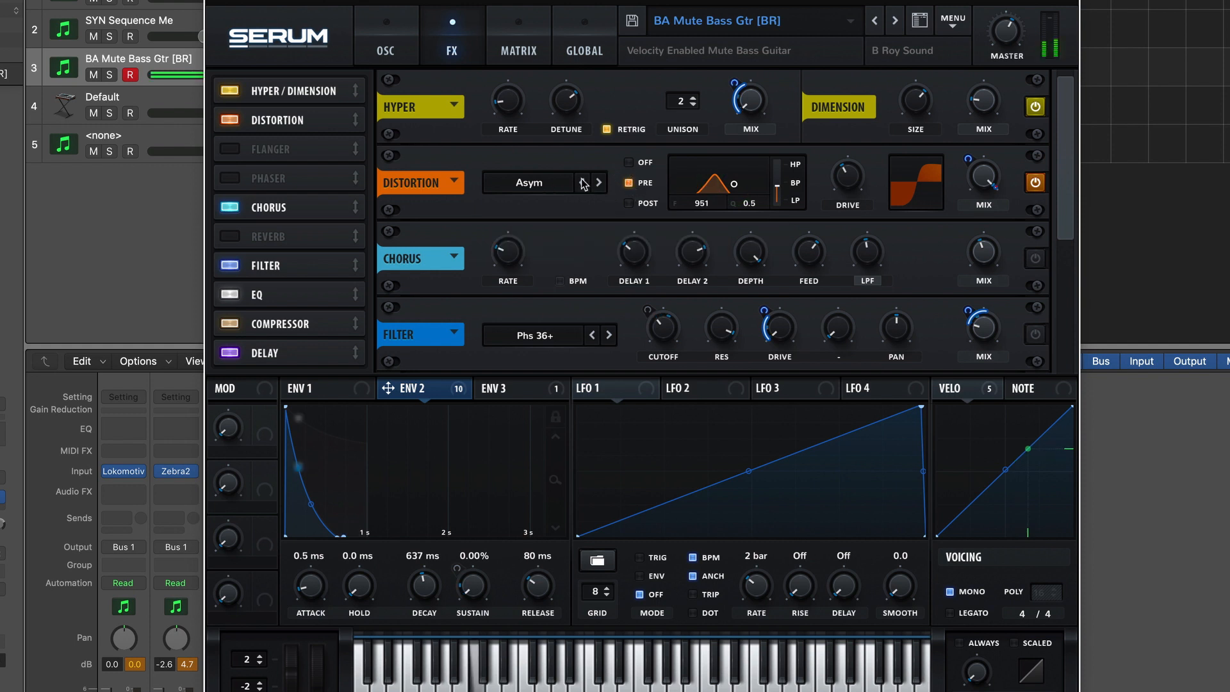
mouse_move(734, 184)
left_mouse_down()
mouse_move(699, 191)
mouse_move(783, 193)
mouse_move(723, 186)
mouse_move(706, 197)
mouse_move(743, 190)
left_mouse_up()
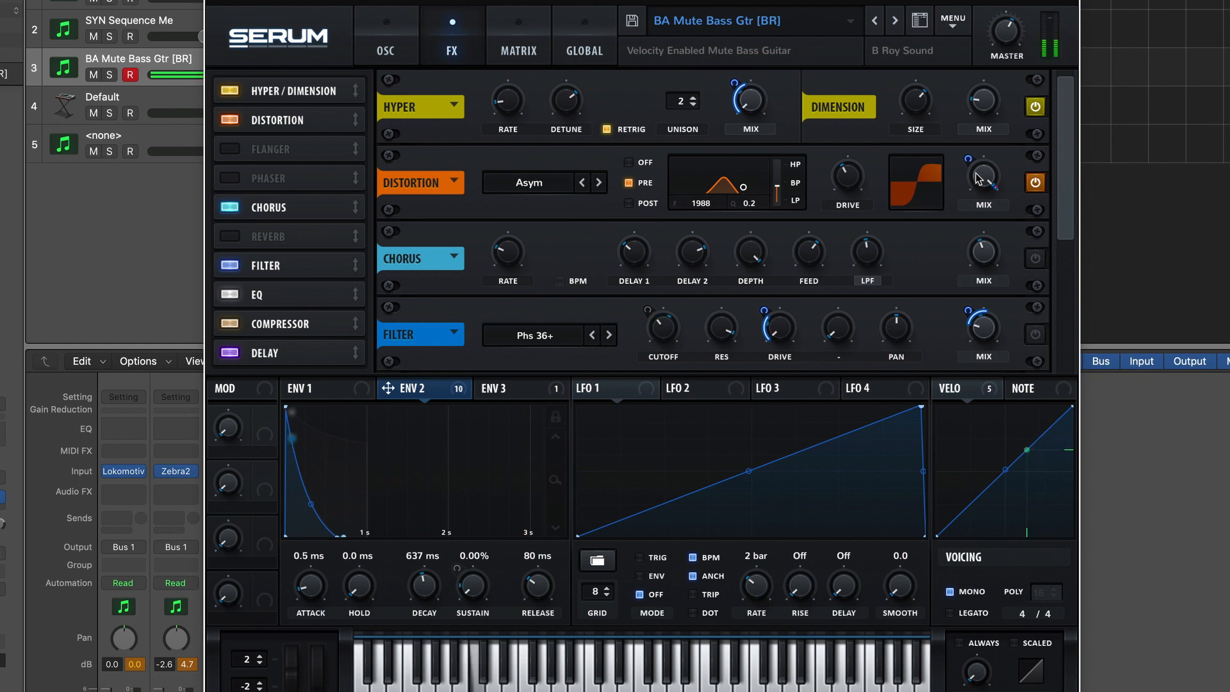
Return the distortion's base mix to minimum and reduce Env 2's modulation of it to a moderate amount.
mouse_move(984, 176)
left_click_drag(985, 177, 966, 365)
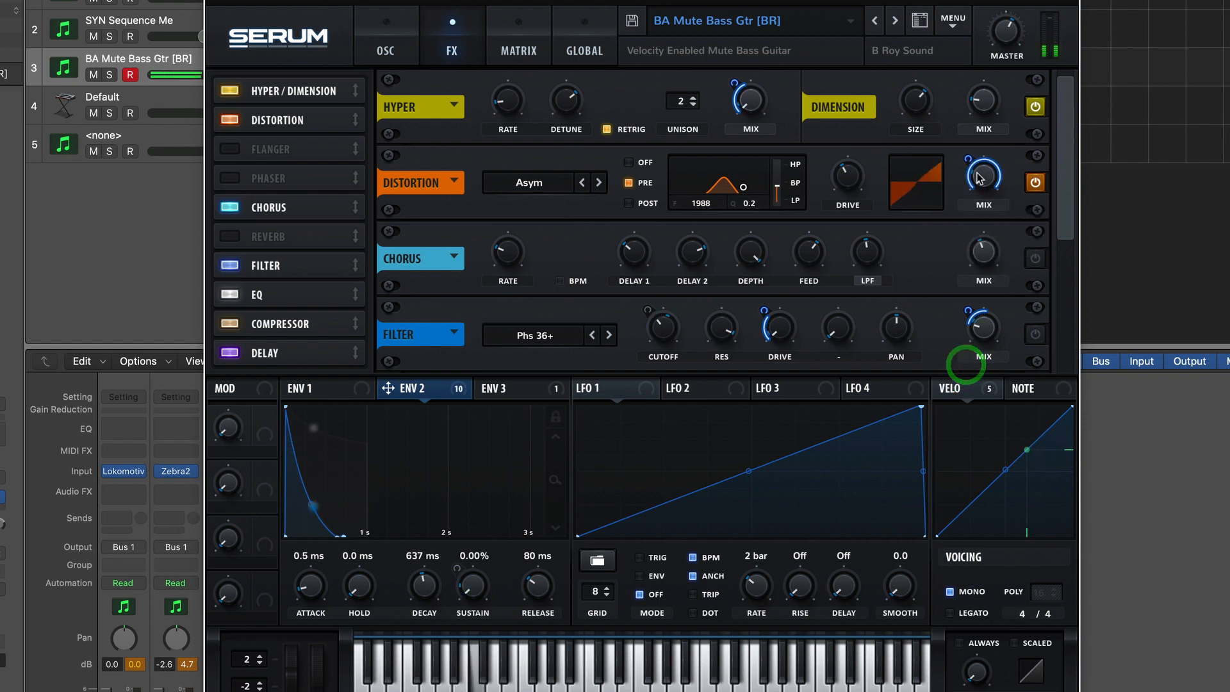
left_click_drag(964, 162, 956, 199)
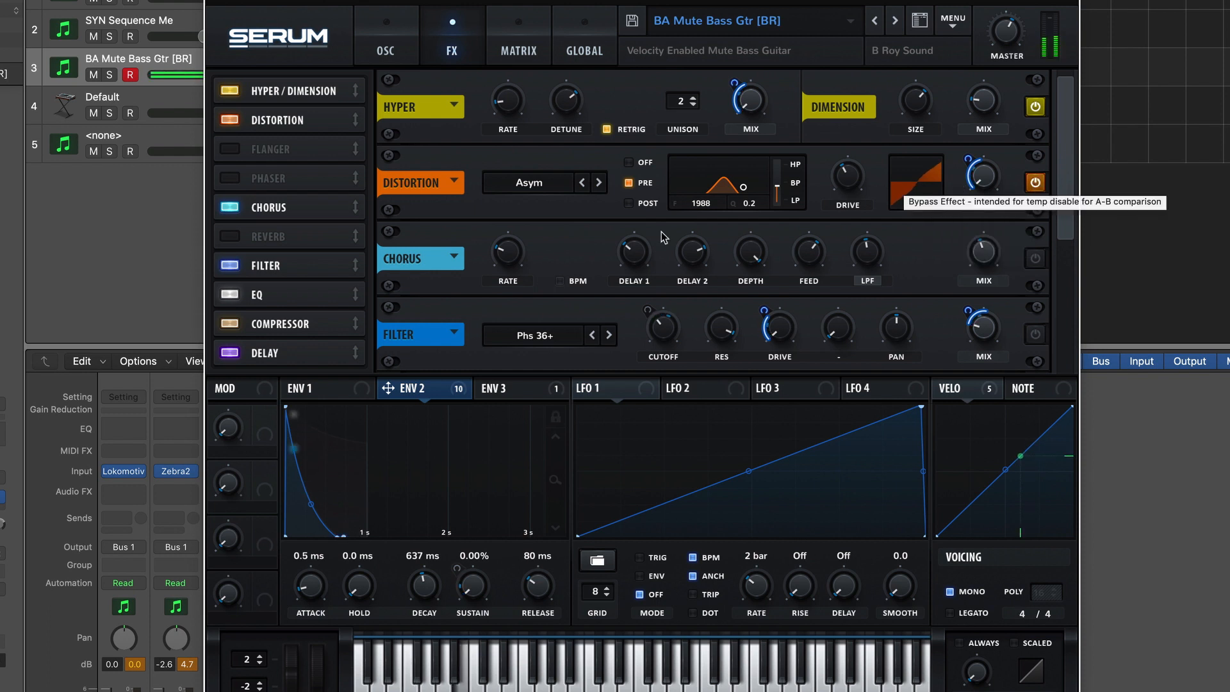
Audition the distortion types between Zero-Square and X-Shaper (Asym), and return to Asym.
left_click(599, 184)
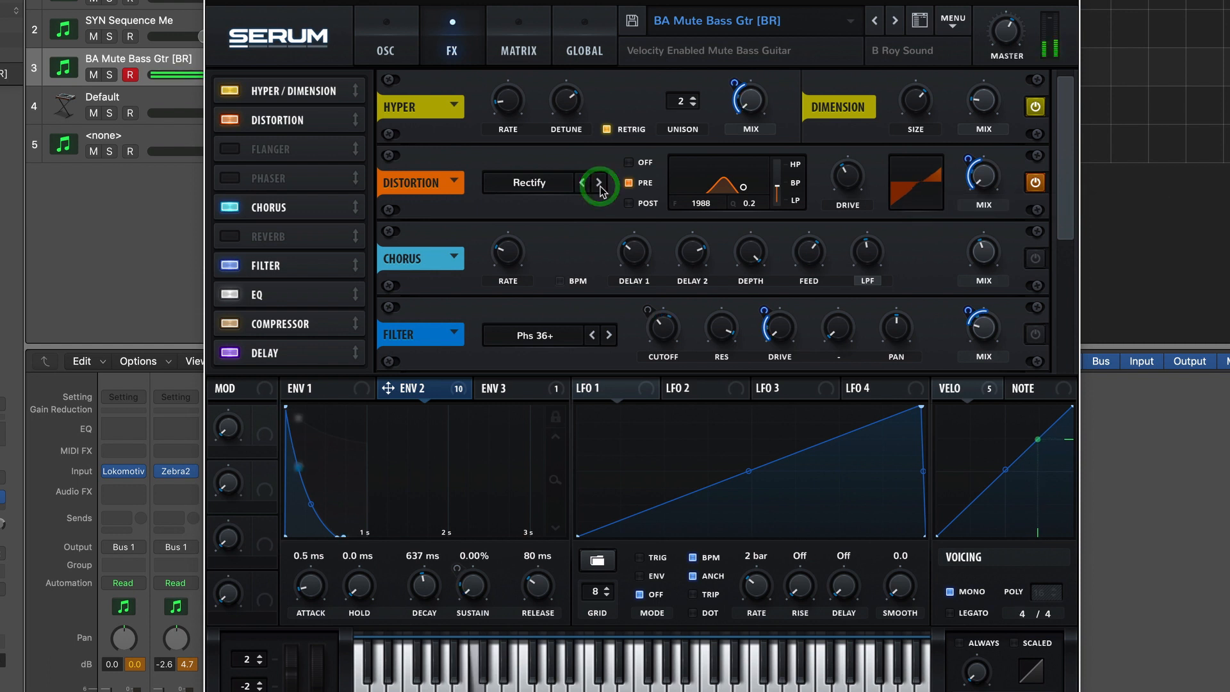
left_click(600, 184)
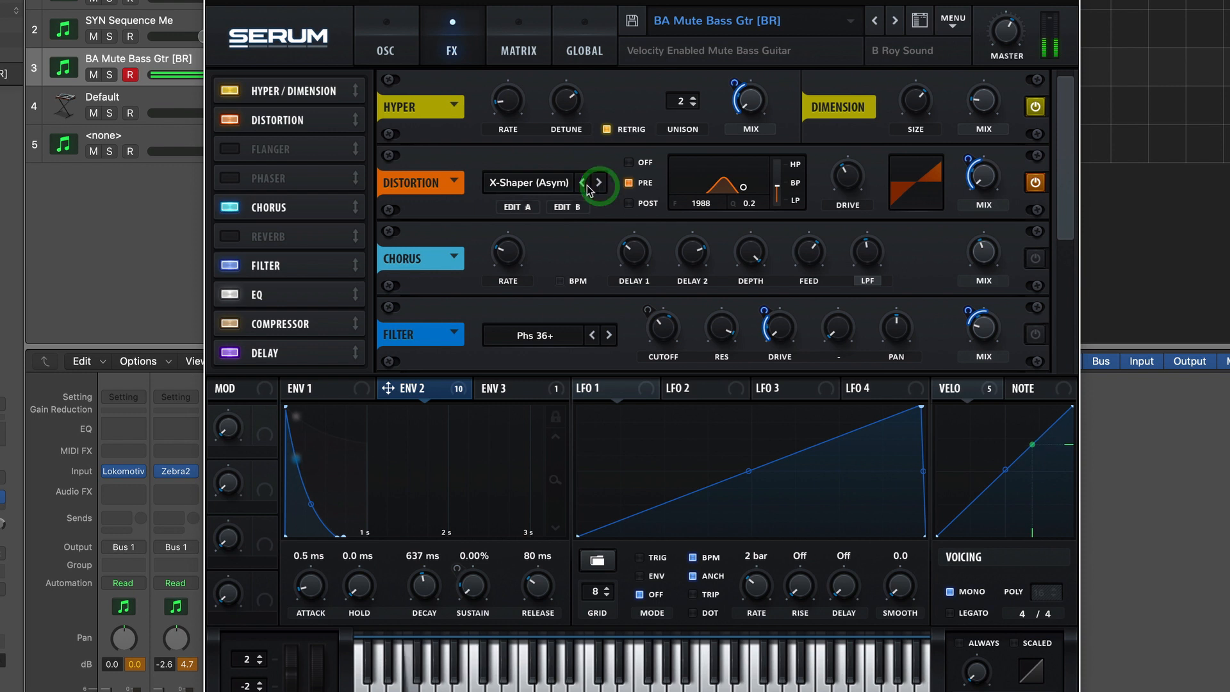
left_click(586, 186)
left_click(586, 186)
left_click(587, 186)
left_click(588, 188)
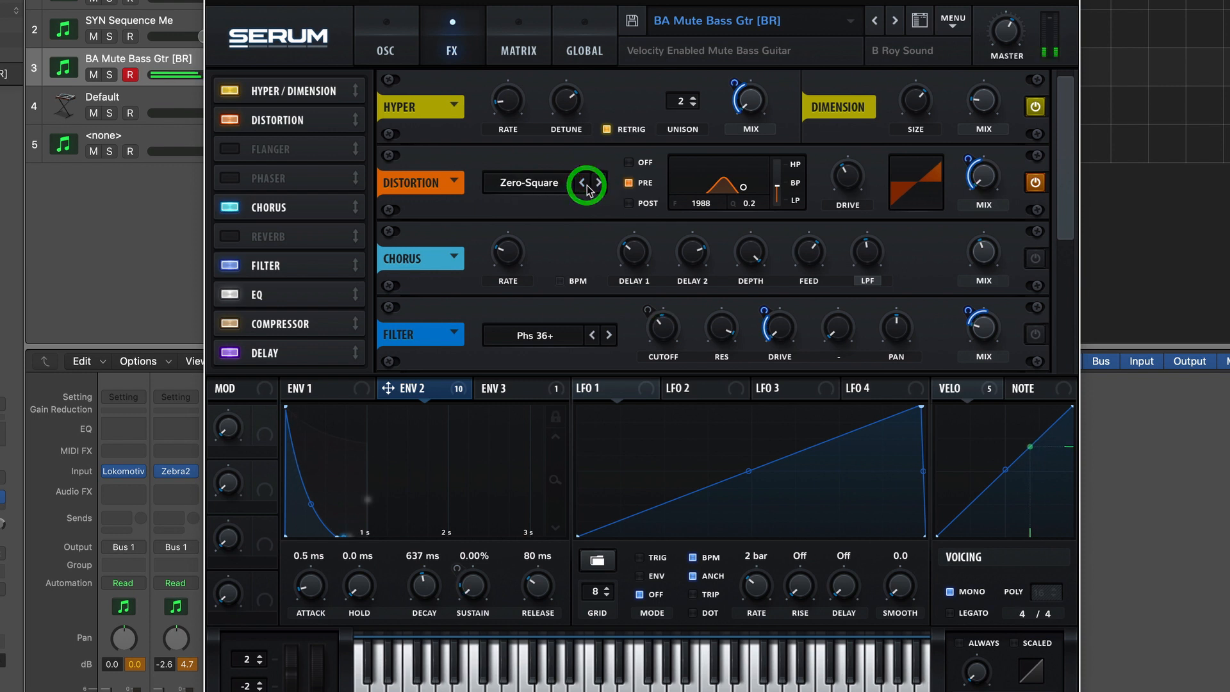
left_click(598, 183)
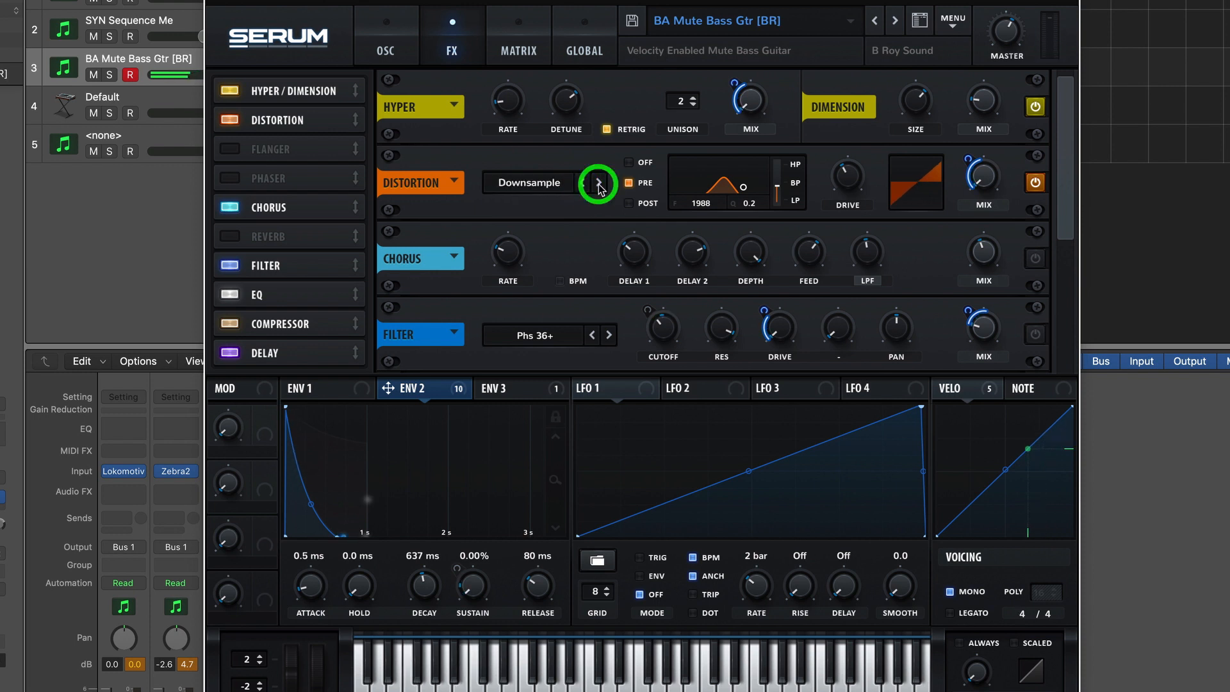
left_click(598, 184)
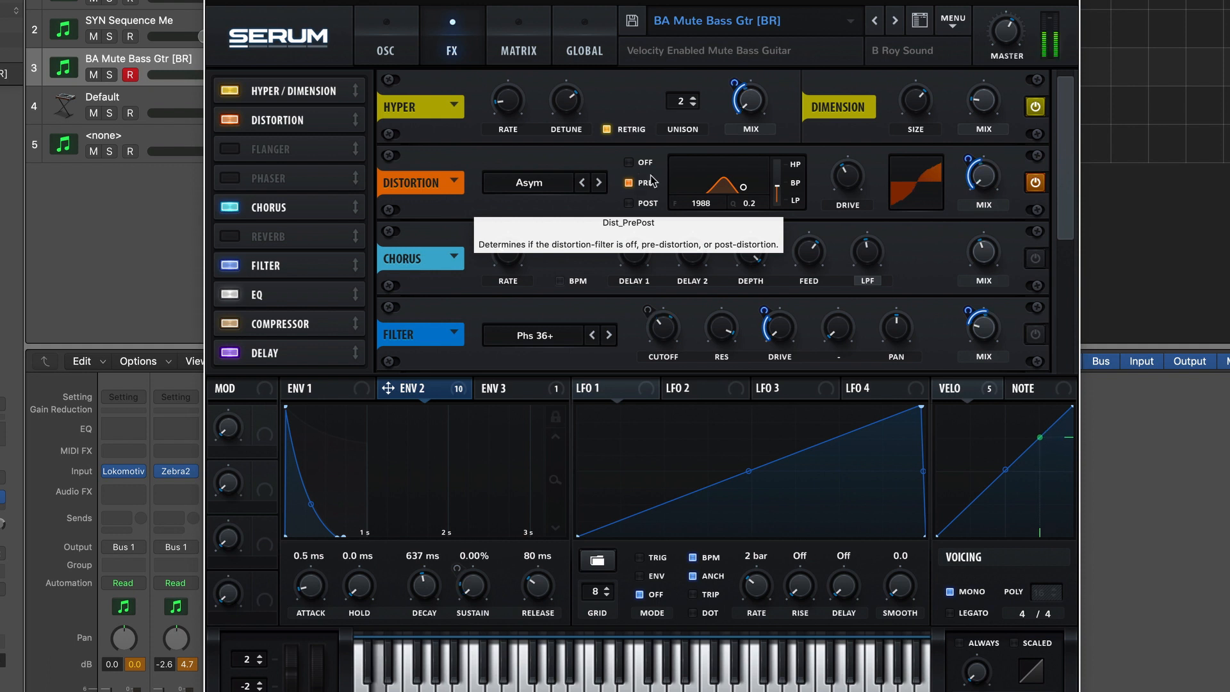
Compare the distortion on and off again, and leave it bypassed.
left_click(1036, 180)
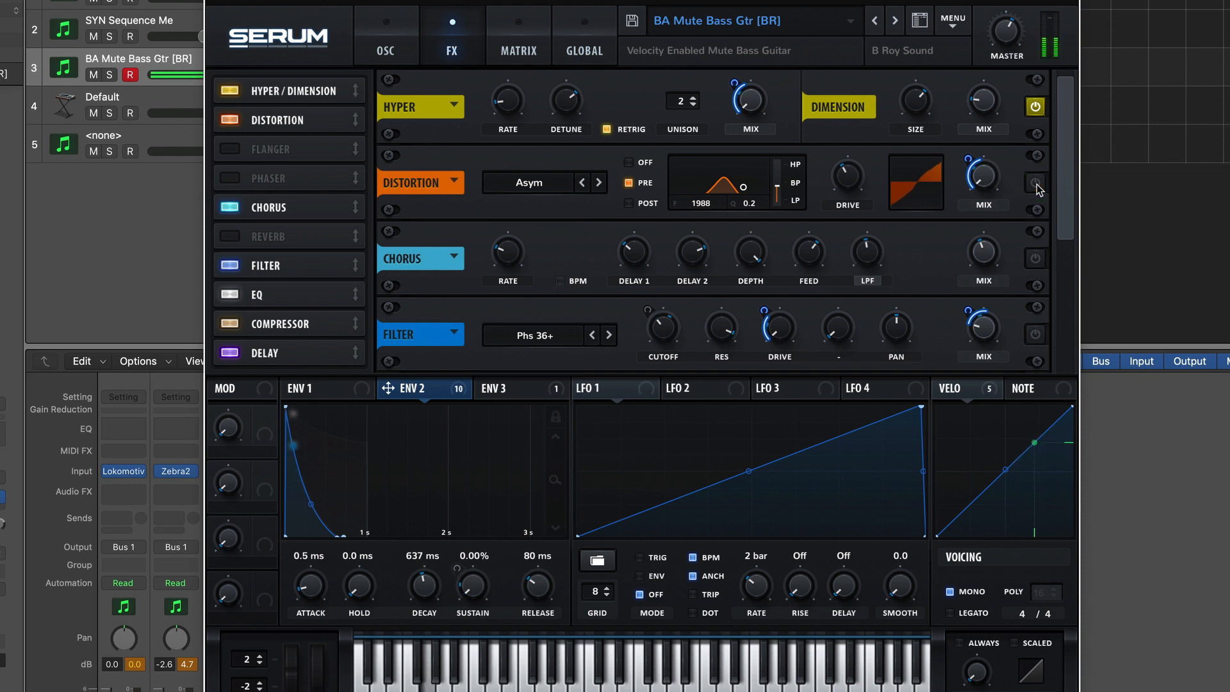
left_click(1036, 183)
left_click(1036, 183)
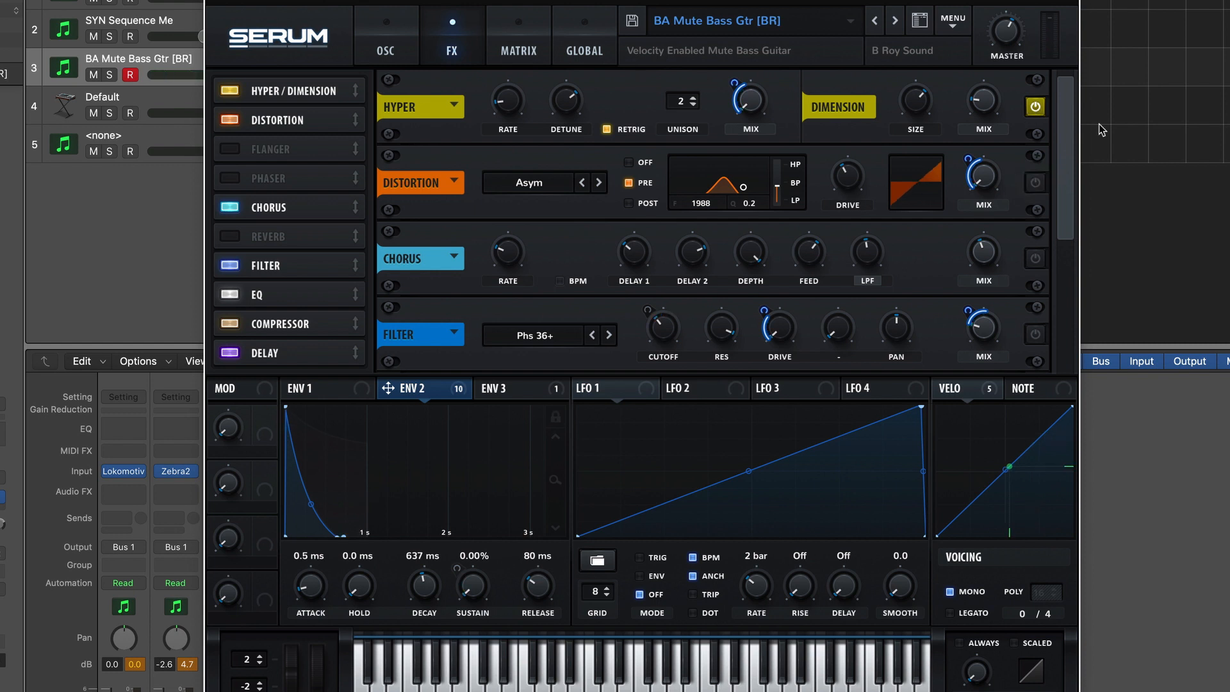
Compare the sound with the Hyper/Dimension effect on and off, leaving it enabled.
left_click(1065, 104)
left_click(738, 85)
left_click(1035, 108)
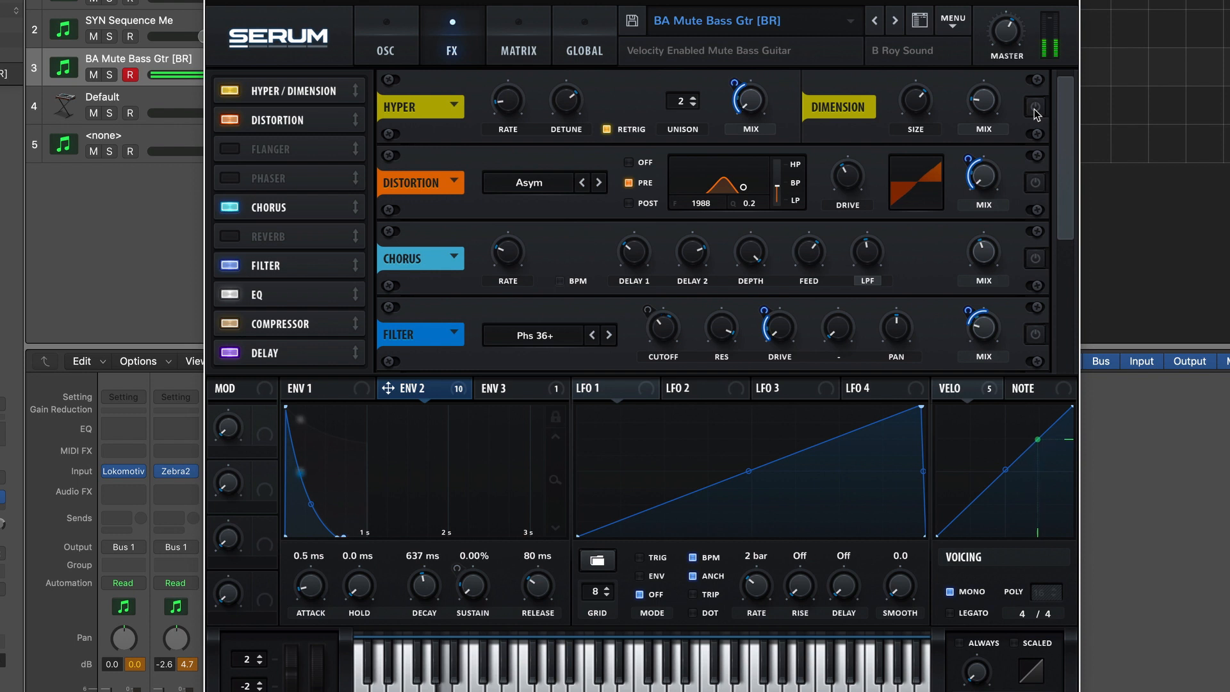
left_click(1035, 111)
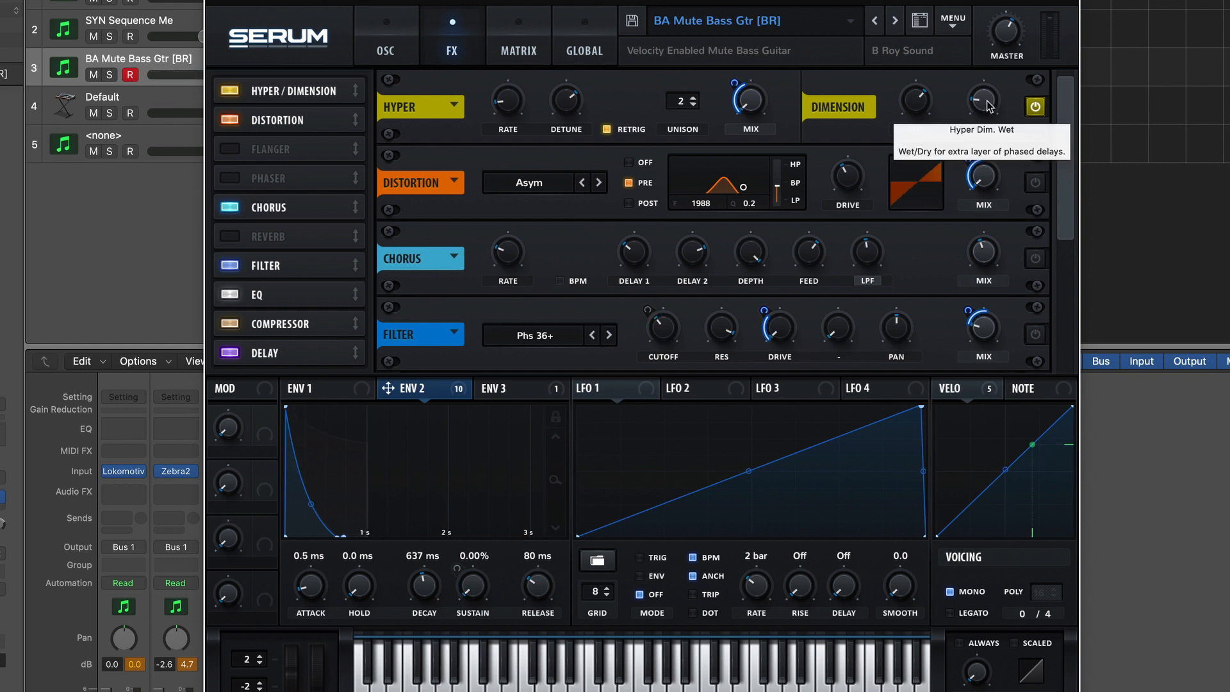
Audition the Dimension mix at medium and full levels, and set it to 100%.
left_click_drag(990, 105, 990, 71)
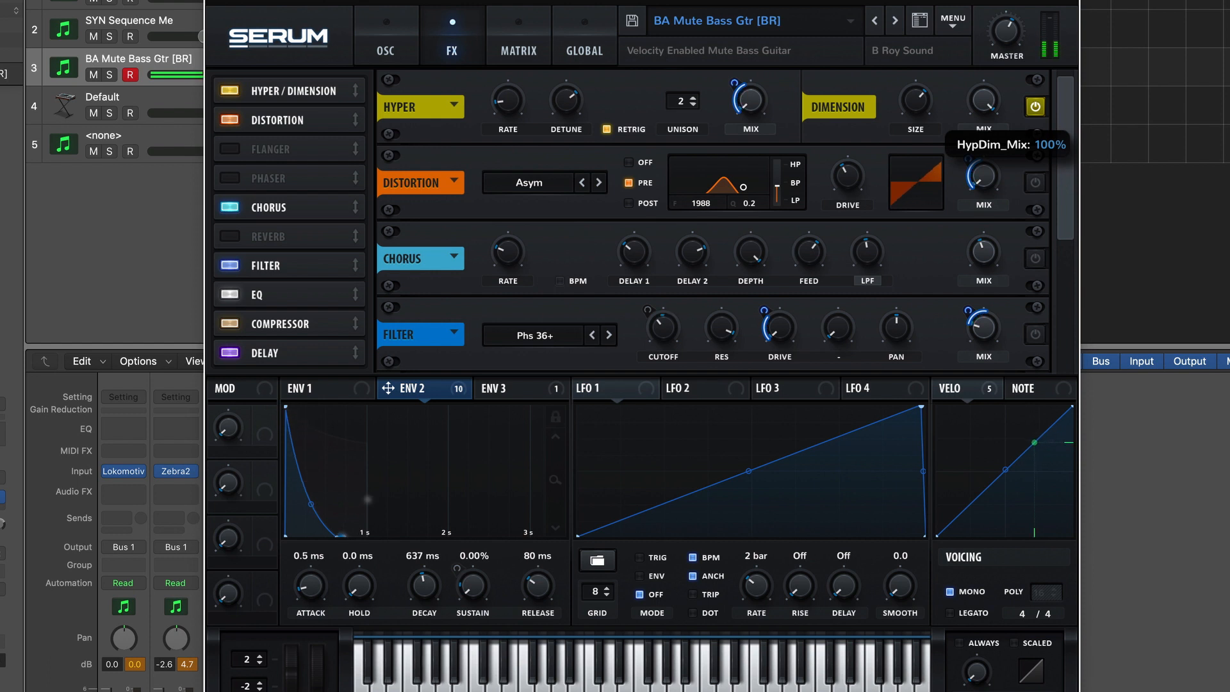
left_click_drag(1016, 3, 1010, 90)
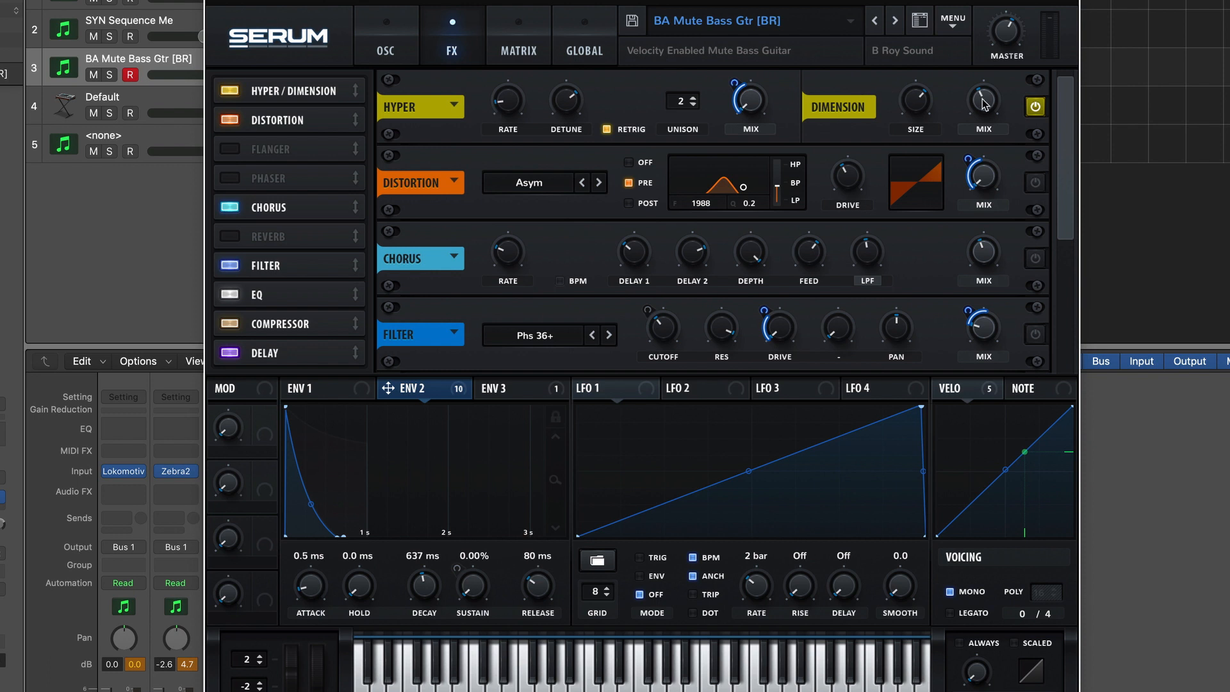
left_click_drag(984, 101, 984, 64)
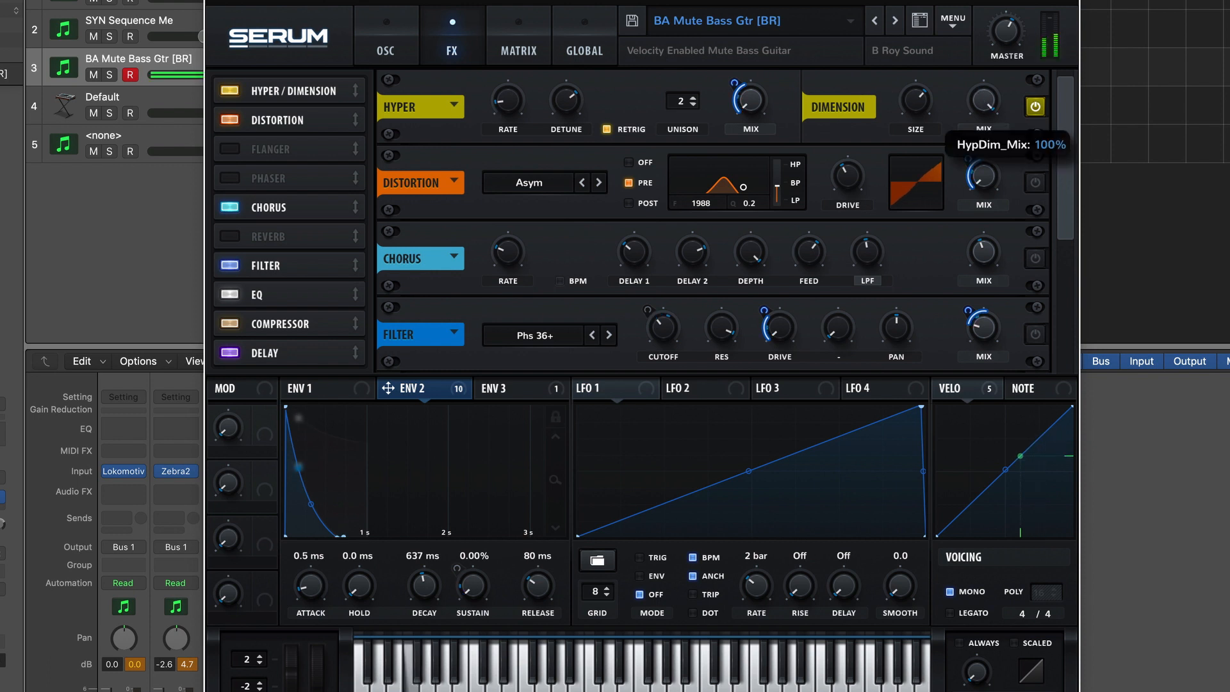
Vary the Dimension size at full mix, starting with a small size, and set it to 53%.
left_click_drag(916, 102, 916, 169)
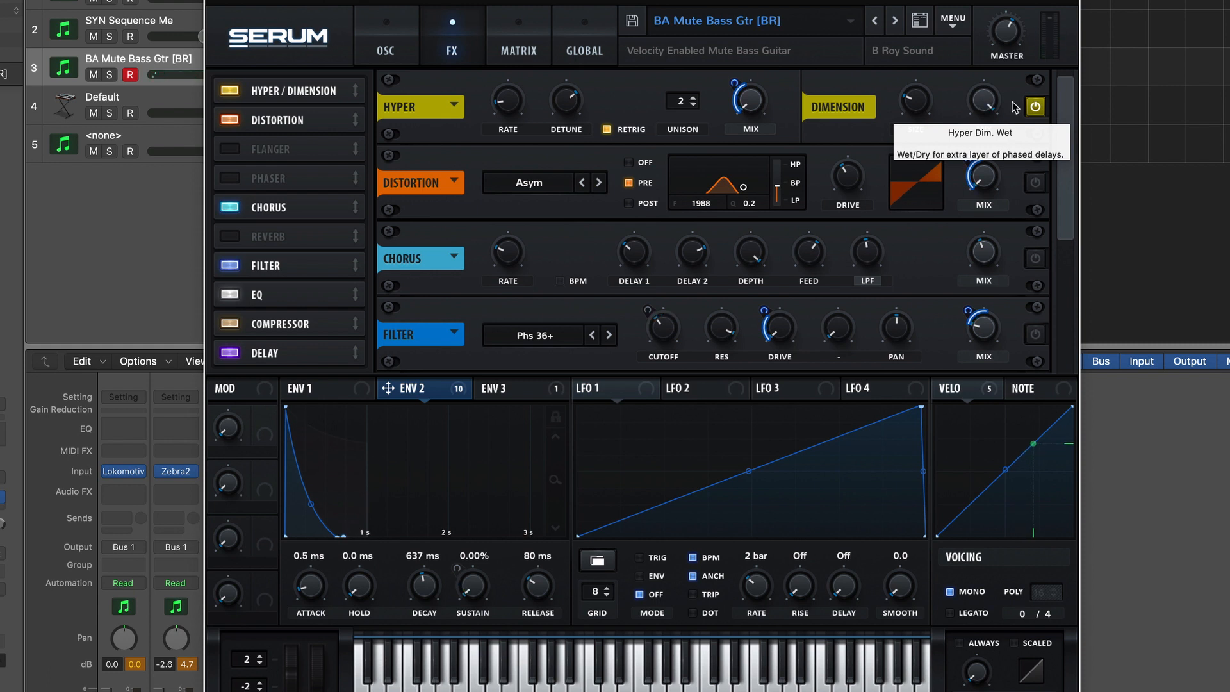
left_click_drag(983, 103, 1016, 38)
left_click_drag(930, 86, 922, 61)
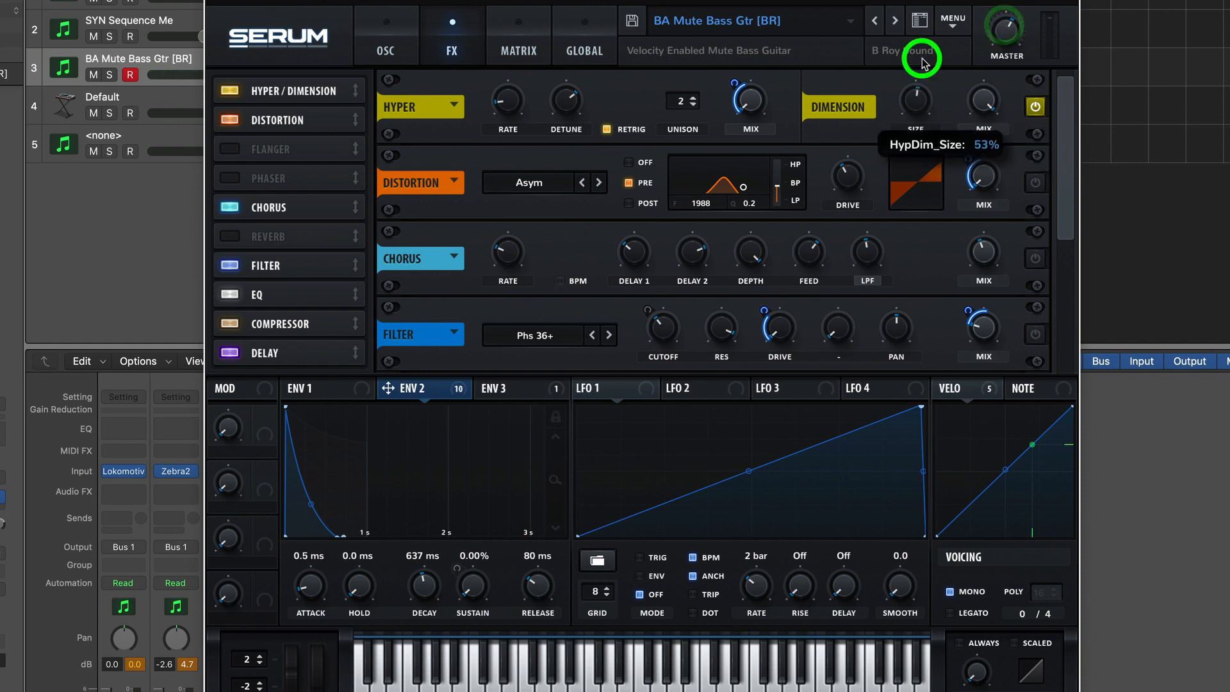
Turn the Dimension mix down and raise the Hyper mix to maximum to isolate the Hyper effect.
mouse_move(983, 133)
left_mouse_down()
mouse_move(1006, 247)
mouse_move(989, 125)
mouse_move(994, 151)
mouse_move(985, 138)
left_mouse_up()
scroll(718, 104, "down", 1)
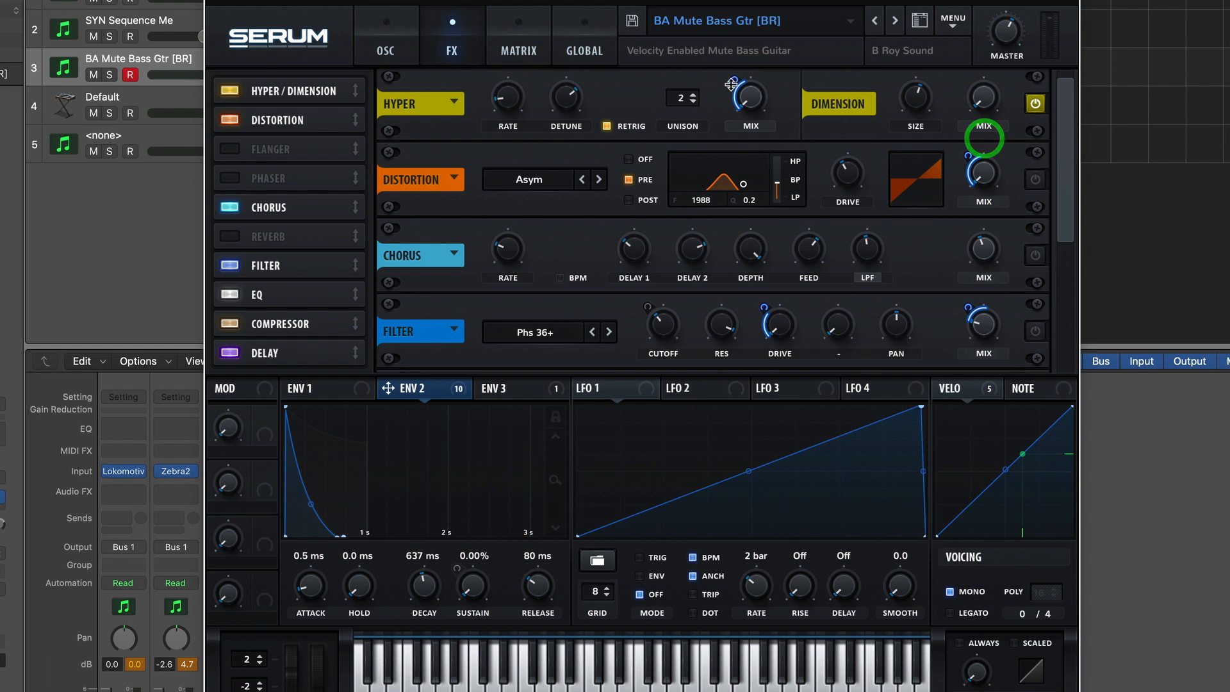
left_click_drag(760, 105, 756, 1)
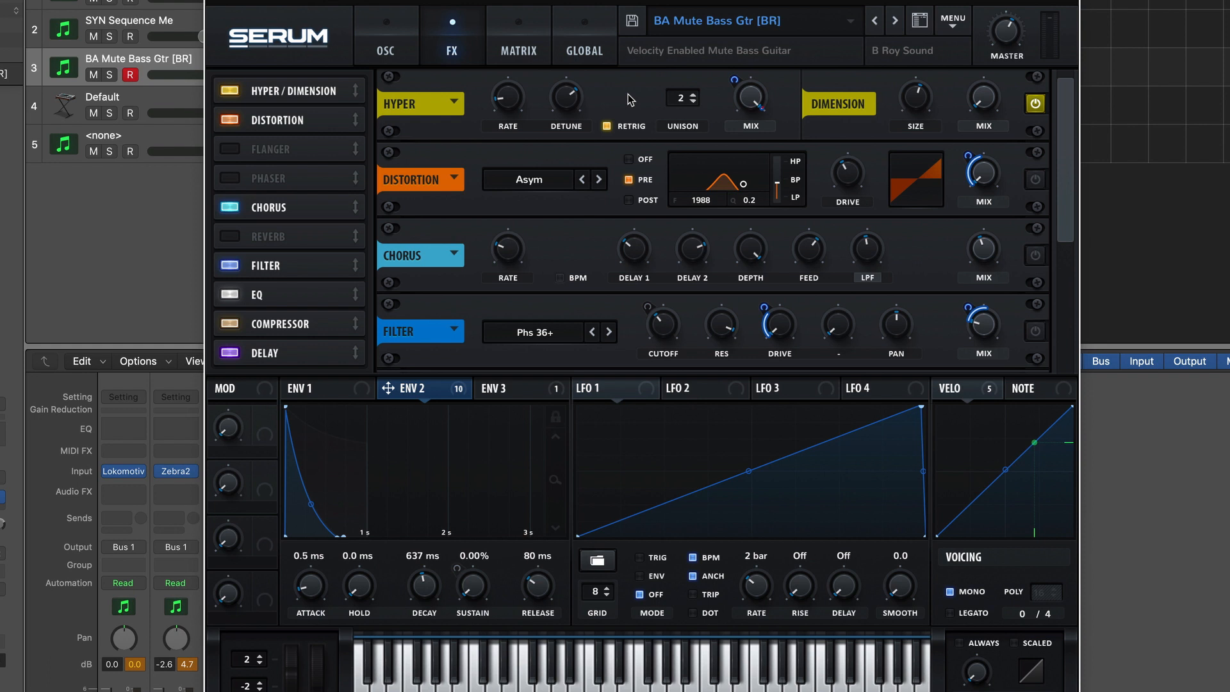
Compare the Hyper effect with Retrig off and on, leaving it enabled.
left_click(565, 94)
left_click(607, 126)
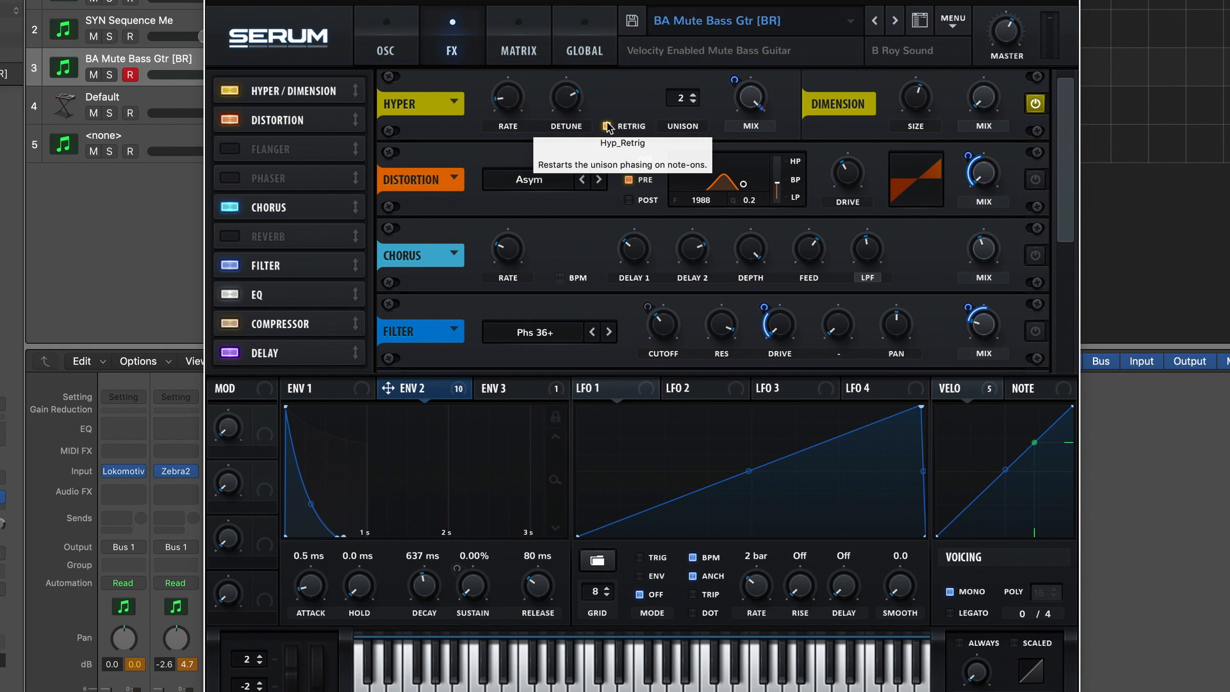
left_click(607, 126)
left_click(608, 127)
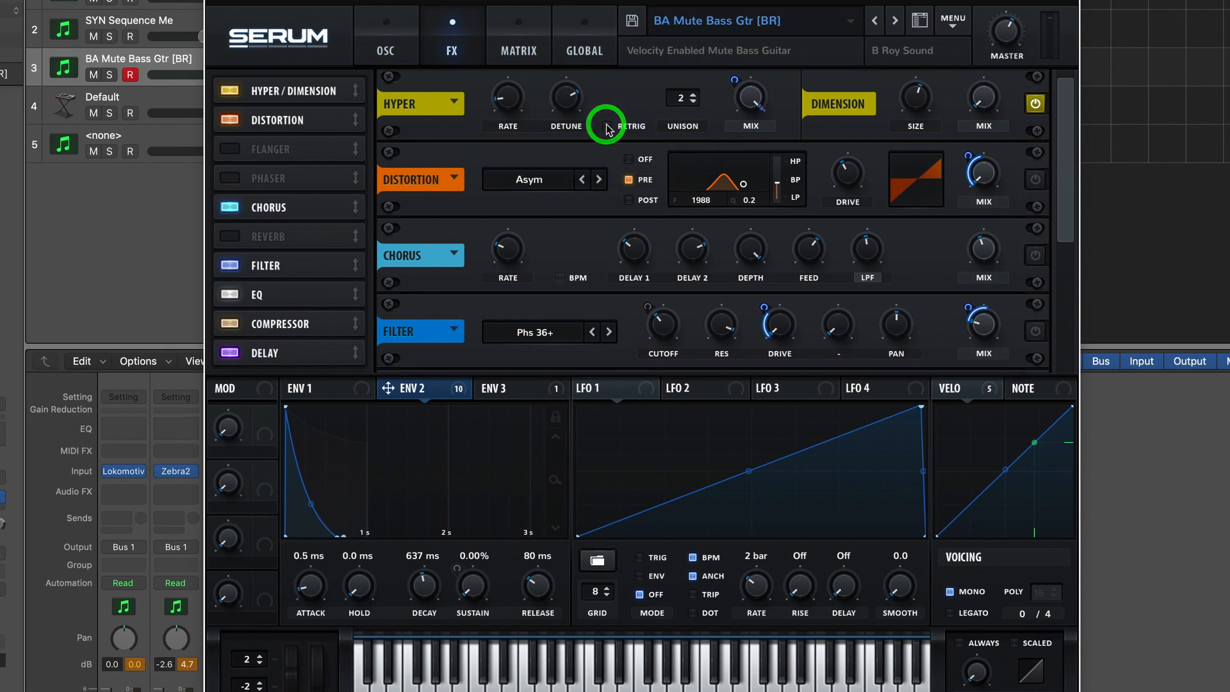
left_click(605, 127)
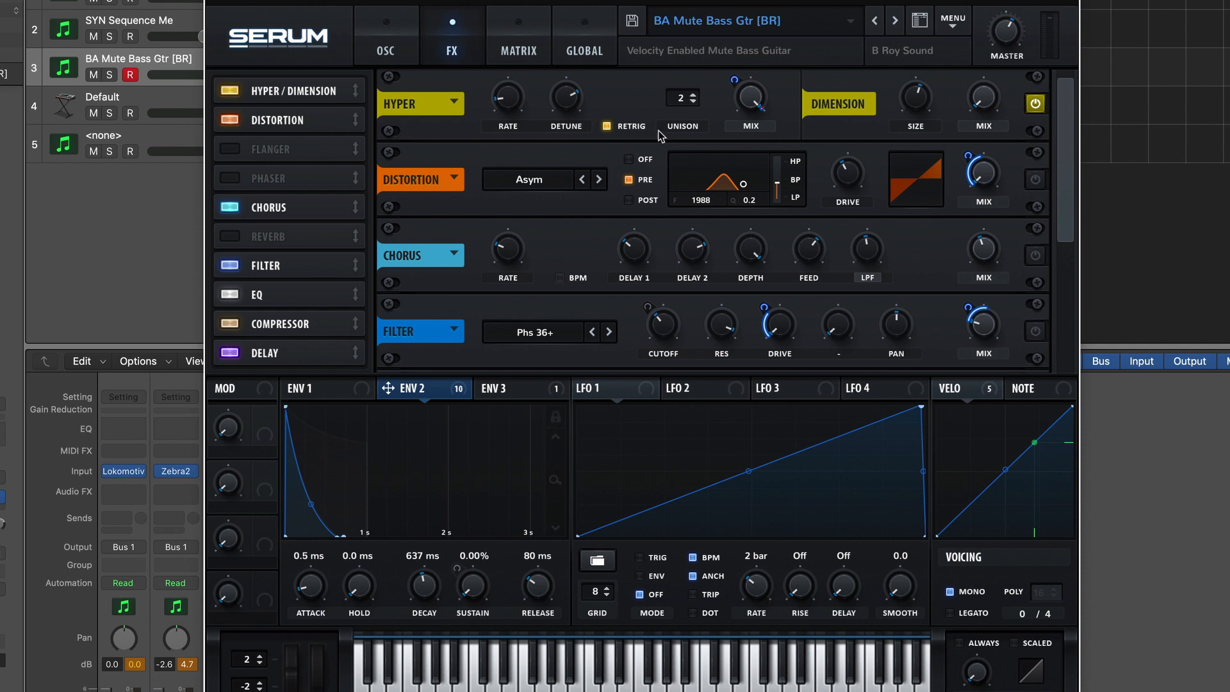
Raise the Hyper unison to 4 and audition it with different detune and rate amounts, keeping the mix at maximum.
left_click(693, 96)
left_click(693, 96)
mouse_move(693, 96)
left_mouse_down()
mouse_move(690, 27)
mouse_move(689, 101)
left_mouse_up()
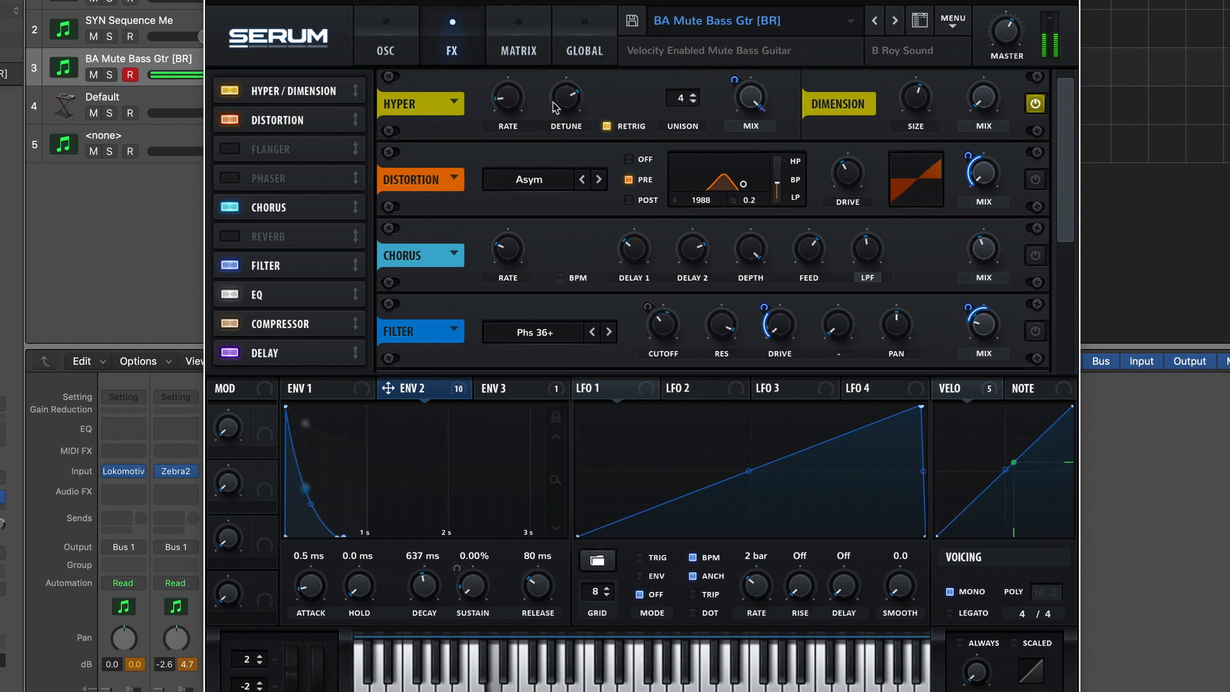
left_click_drag(556, 107, 579, 206)
left_click_drag(508, 98, 583, 0)
left_click_drag(751, 98, 777, 122)
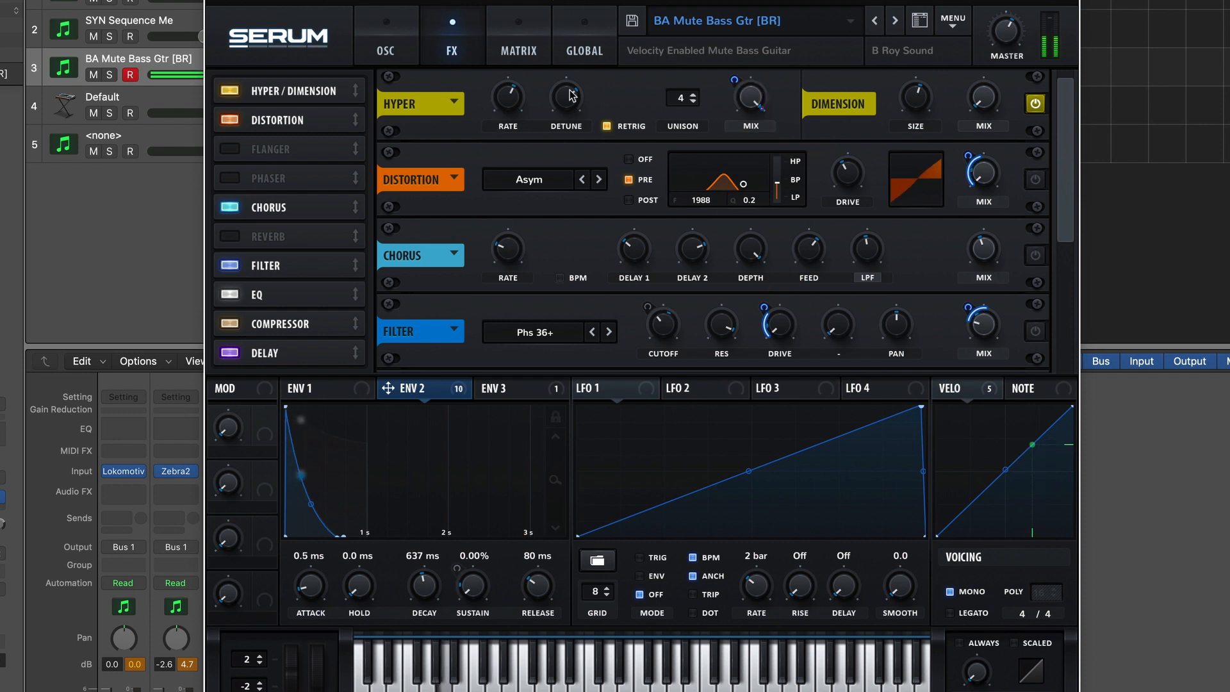
Exaggerate the Hyper effect with maximum detune, 6 unison voices and a rate of 74%.
left_click_drag(566, 97, 566, 0)
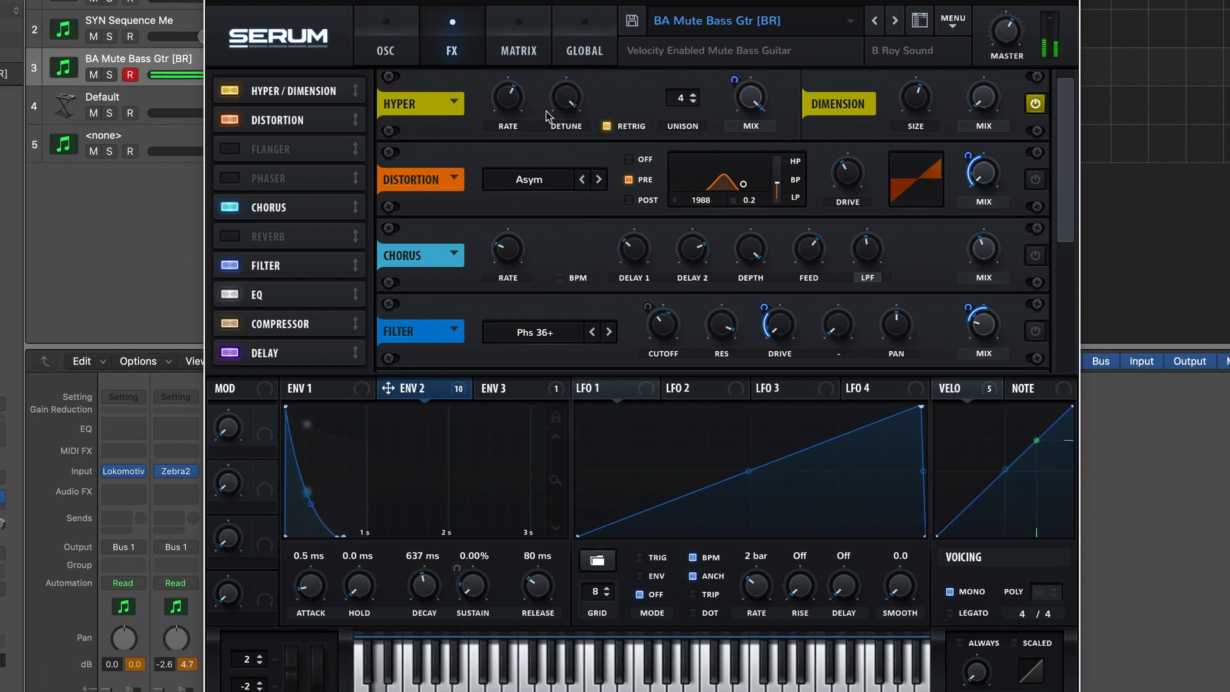
left_click_drag(681, 97, 686, 36)
left_click_drag(505, 102, 502, 74)
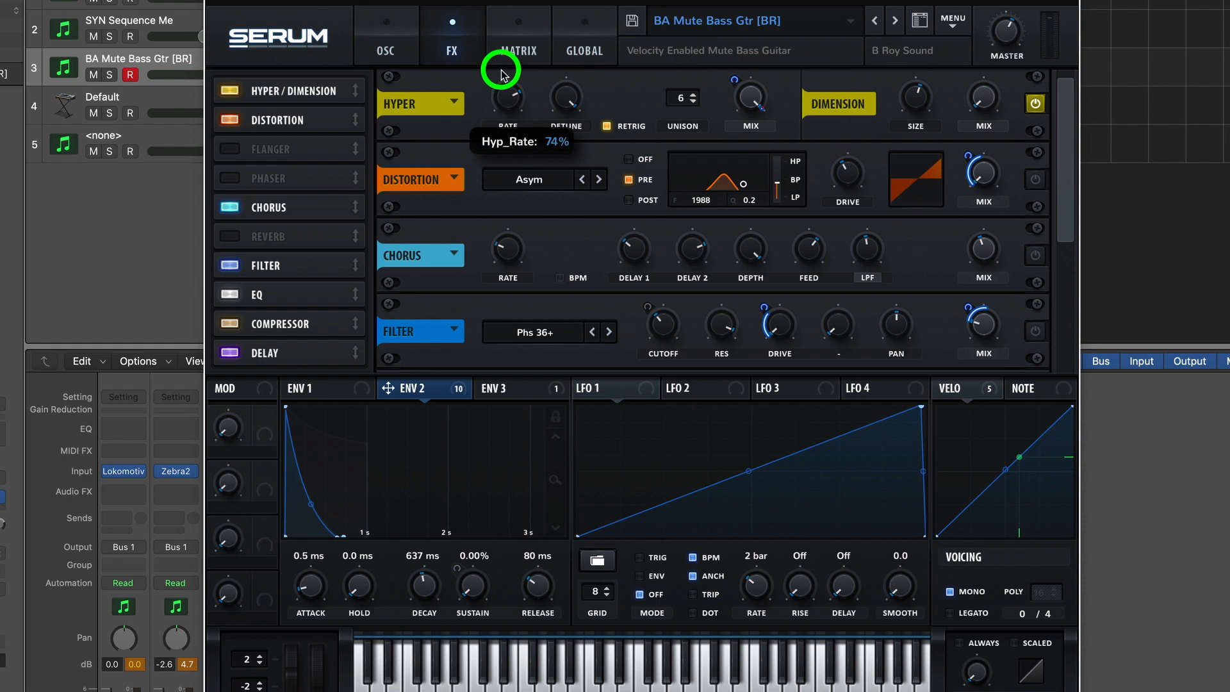
Compare Hyper with Retrig off and on, leaving it enabled, and switch the distortion type to Downsample.
left_click(606, 127)
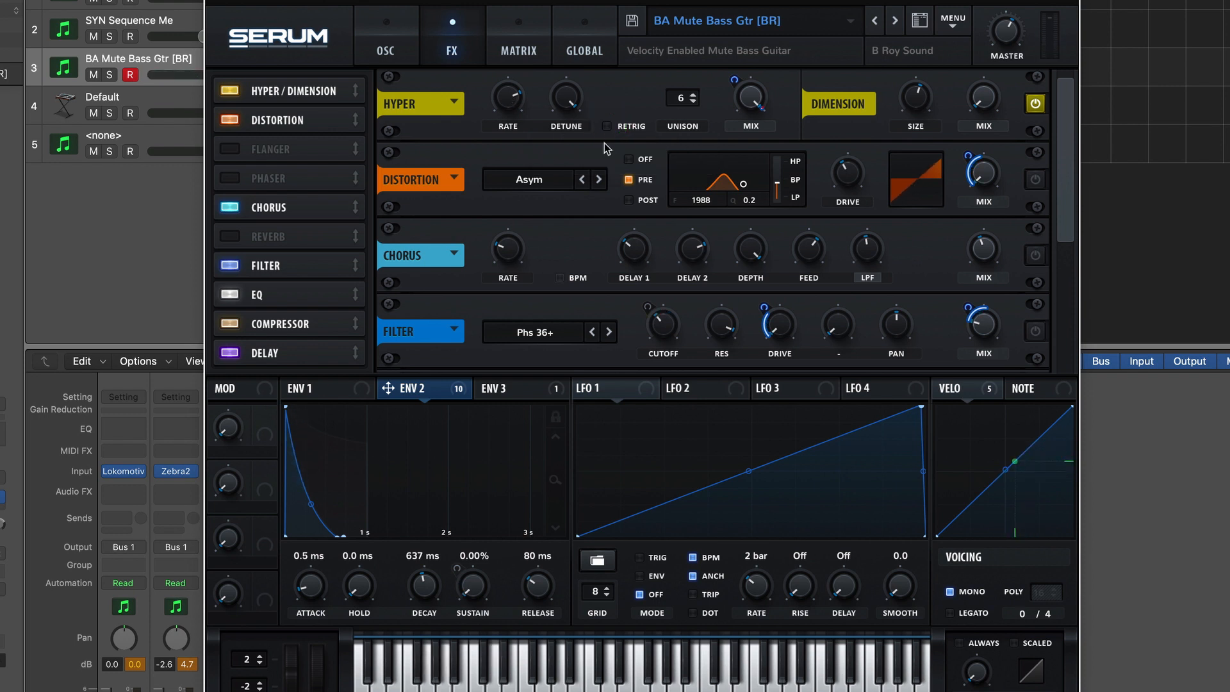
left_click(607, 126)
left_click(578, 186)
left_click(582, 179)
Lower the Hyper detune and mix, and bypass the Hyper/Dimension effect.
left_click_drag(565, 96, 564, 220)
left_click_drag(751, 96, 710, 282)
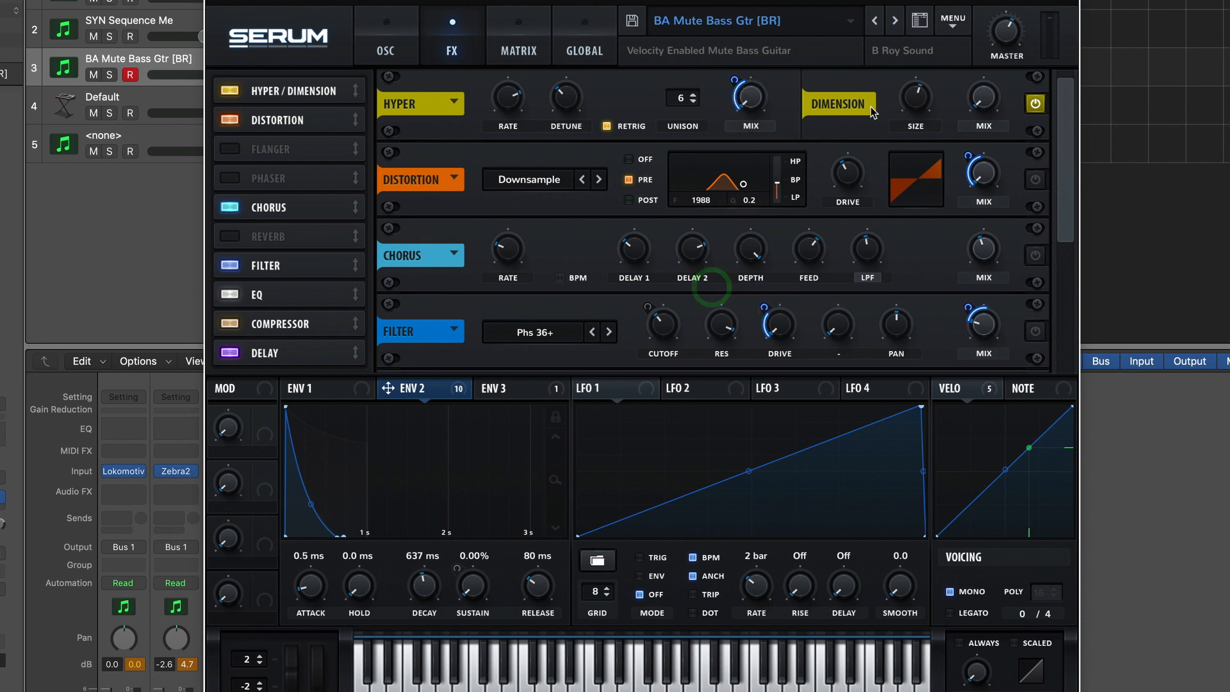
left_click(1036, 105)
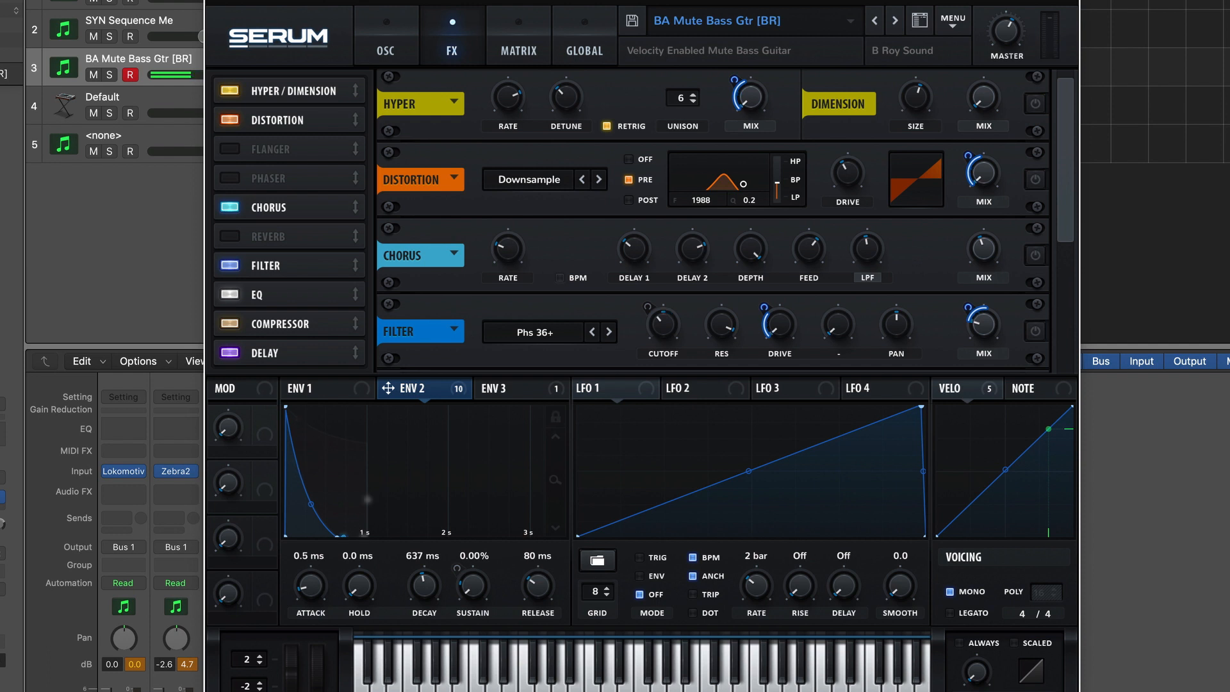
Return to the oscillator page and make the decay curve of Env 1 steeper.
left_click(387, 29)
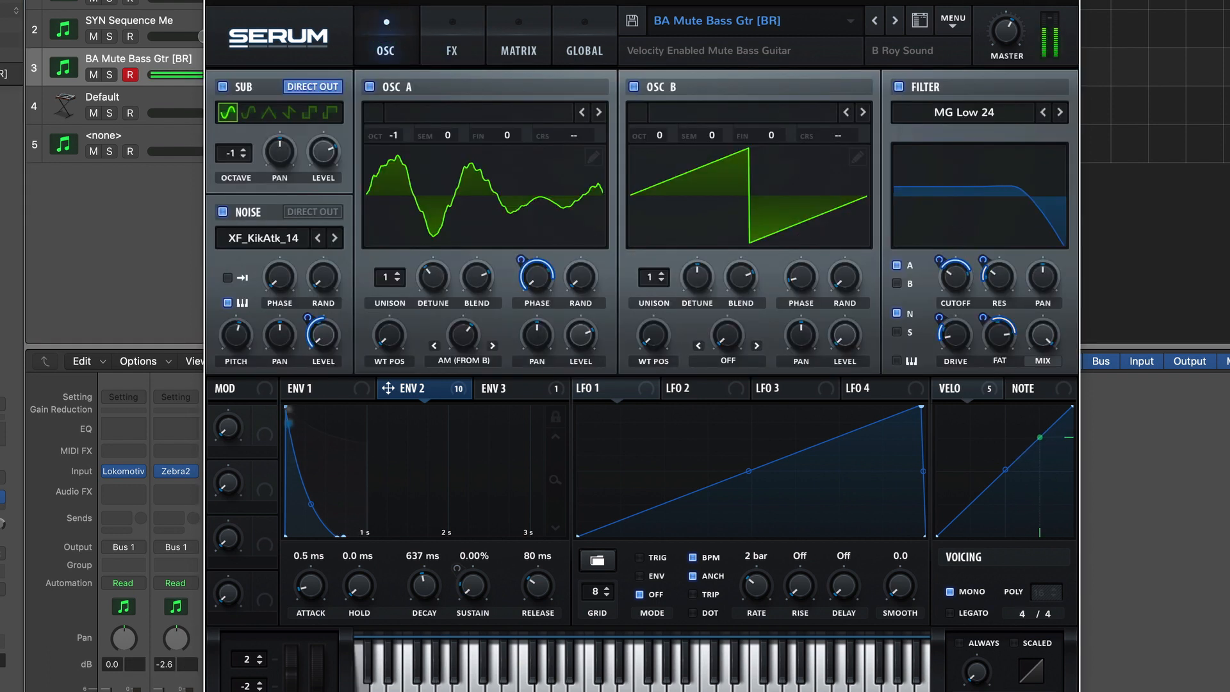
left_click(327, 386)
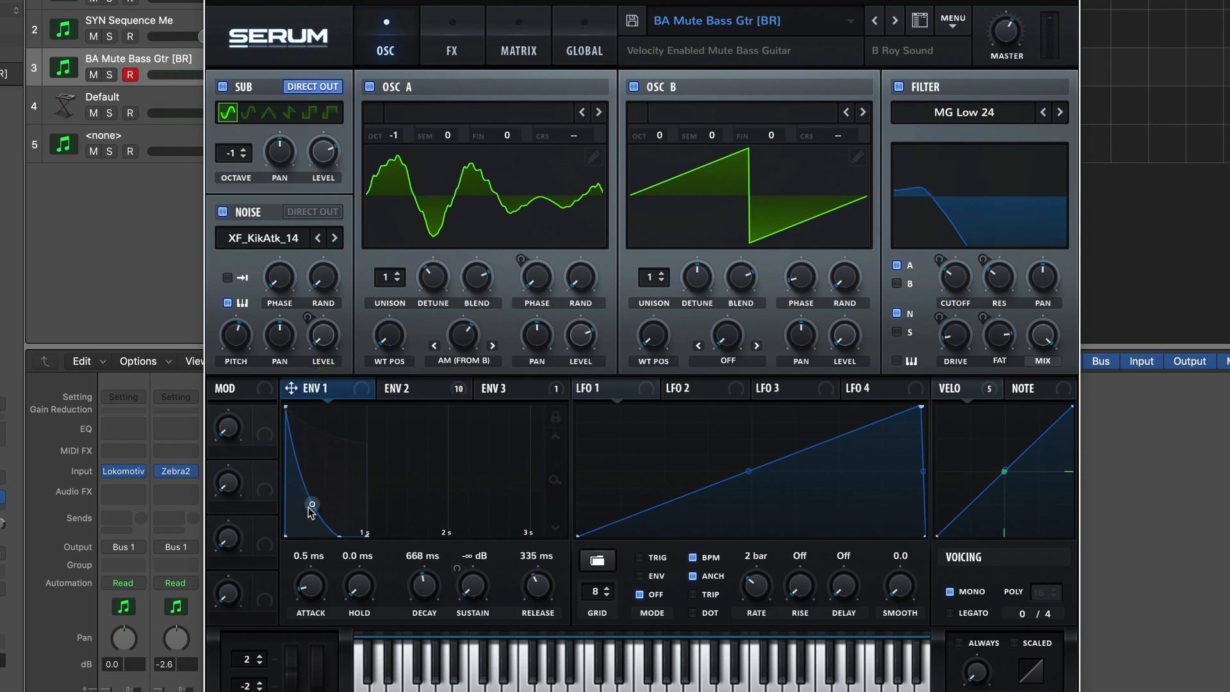
mouse_move(312, 506)
left_mouse_down()
mouse_move(335, 472)
mouse_move(313, 517)
left_mouse_up()
Compare the shapes of Env 1, Env 2 and Env 3, and check which envelope modulates the filter drive.
left_click(398, 390)
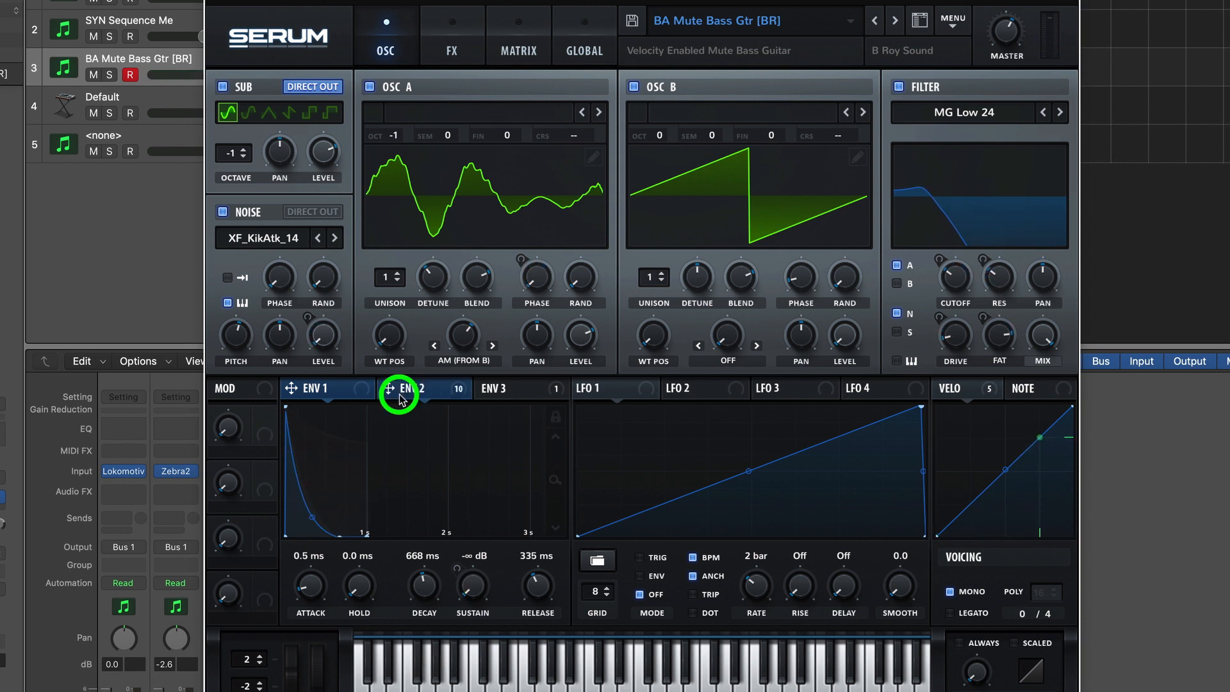
left_click(493, 392)
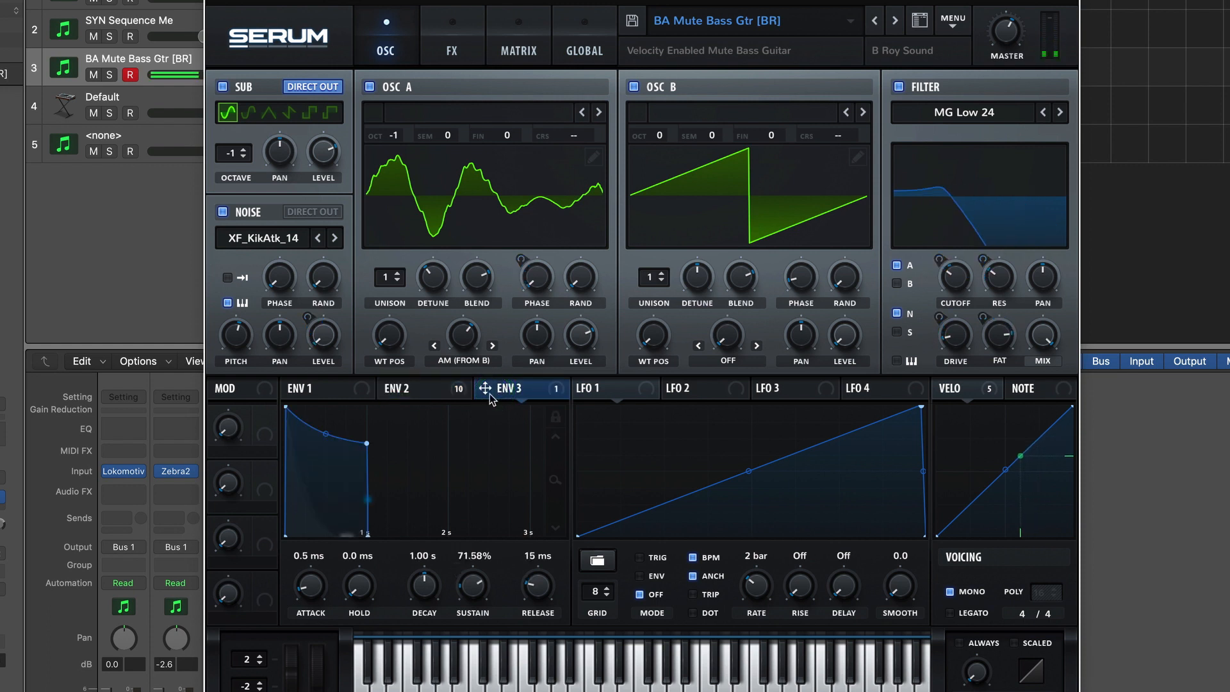
left_click(417, 388)
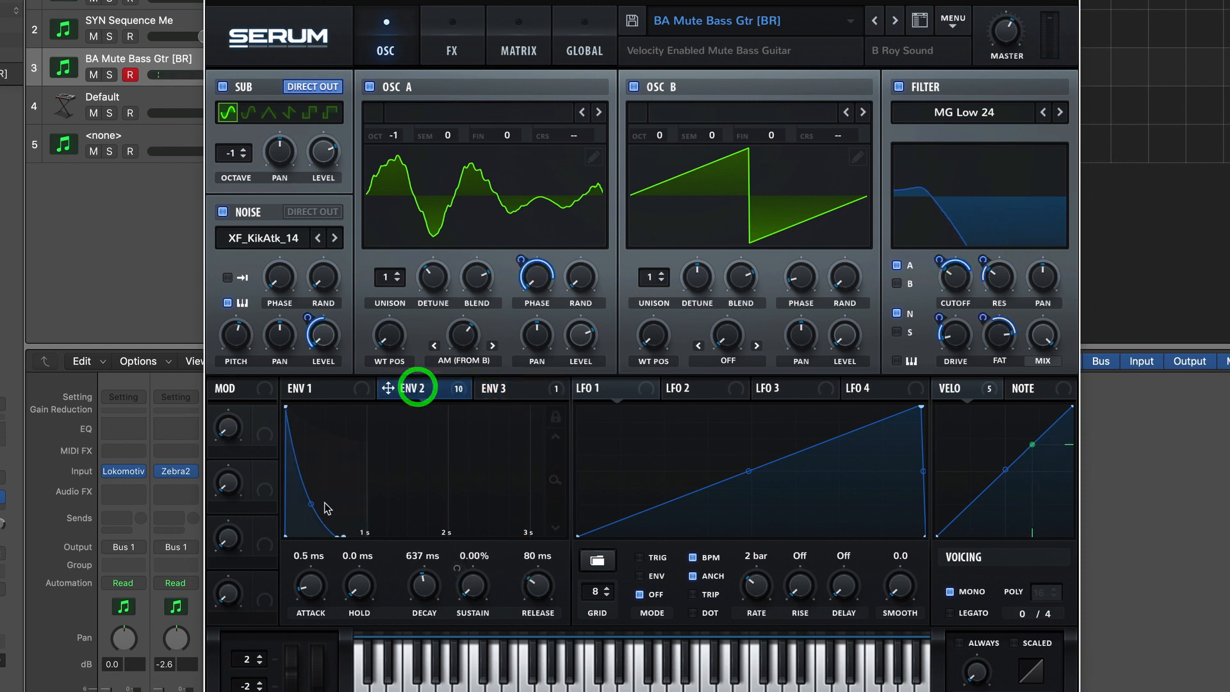
left_click(320, 389)
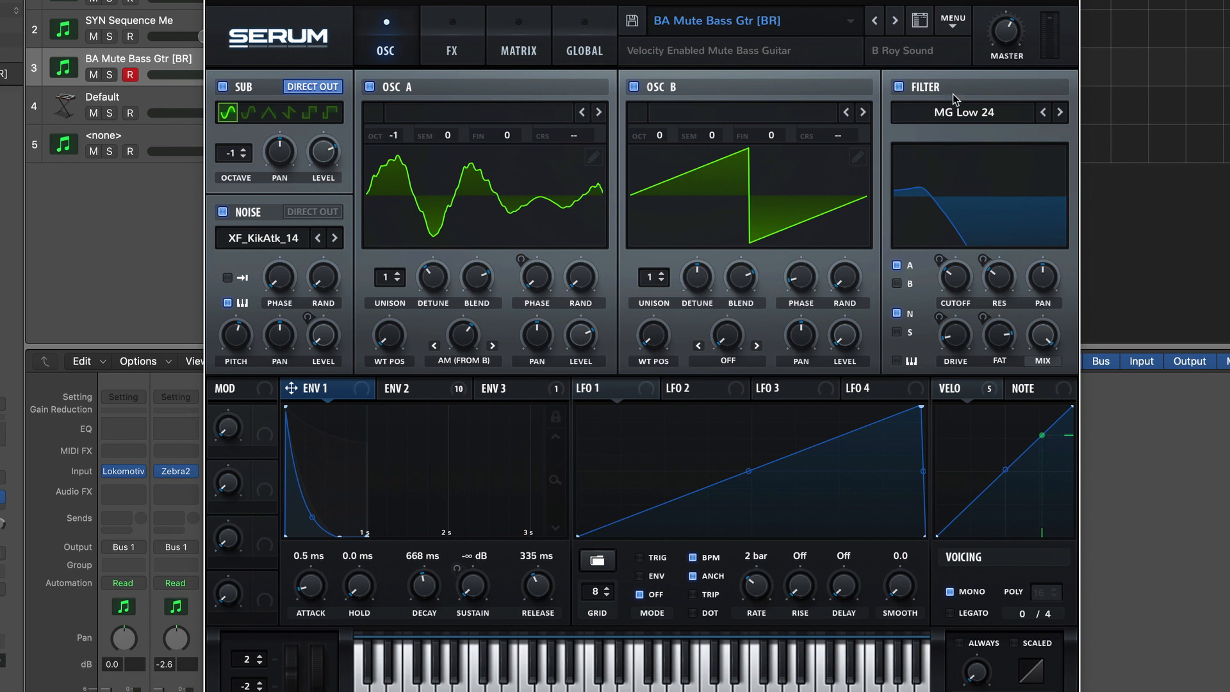
mouse_move(953, 349)
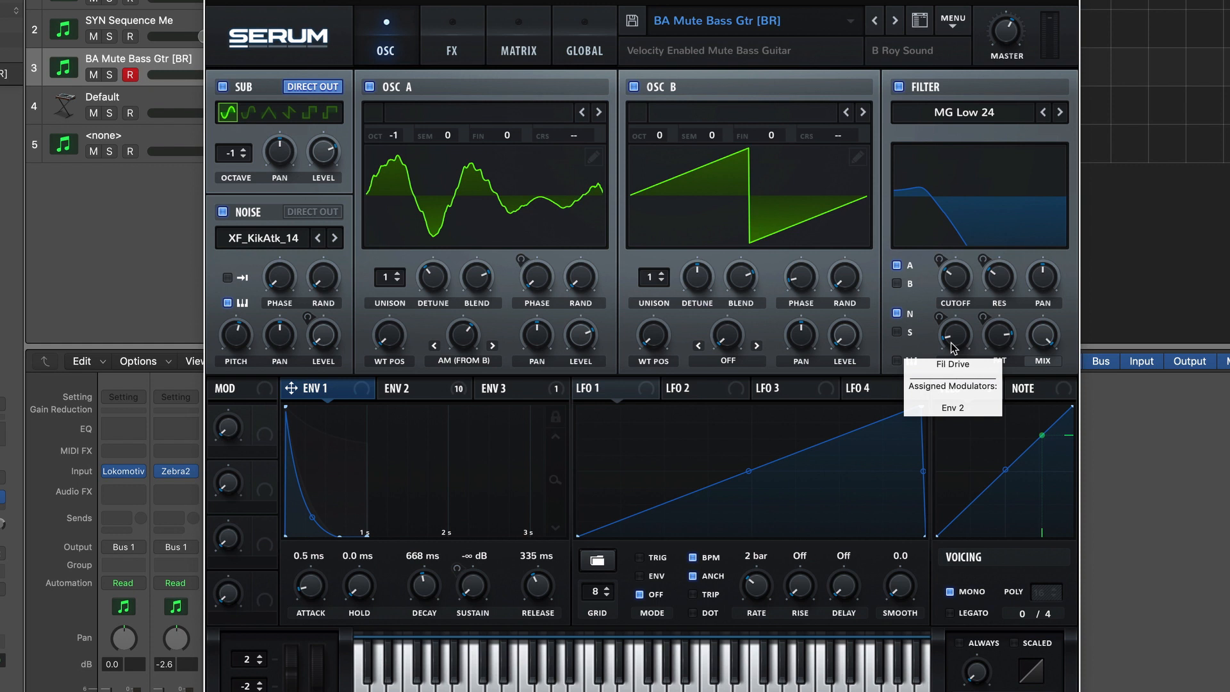
left_click(408, 384)
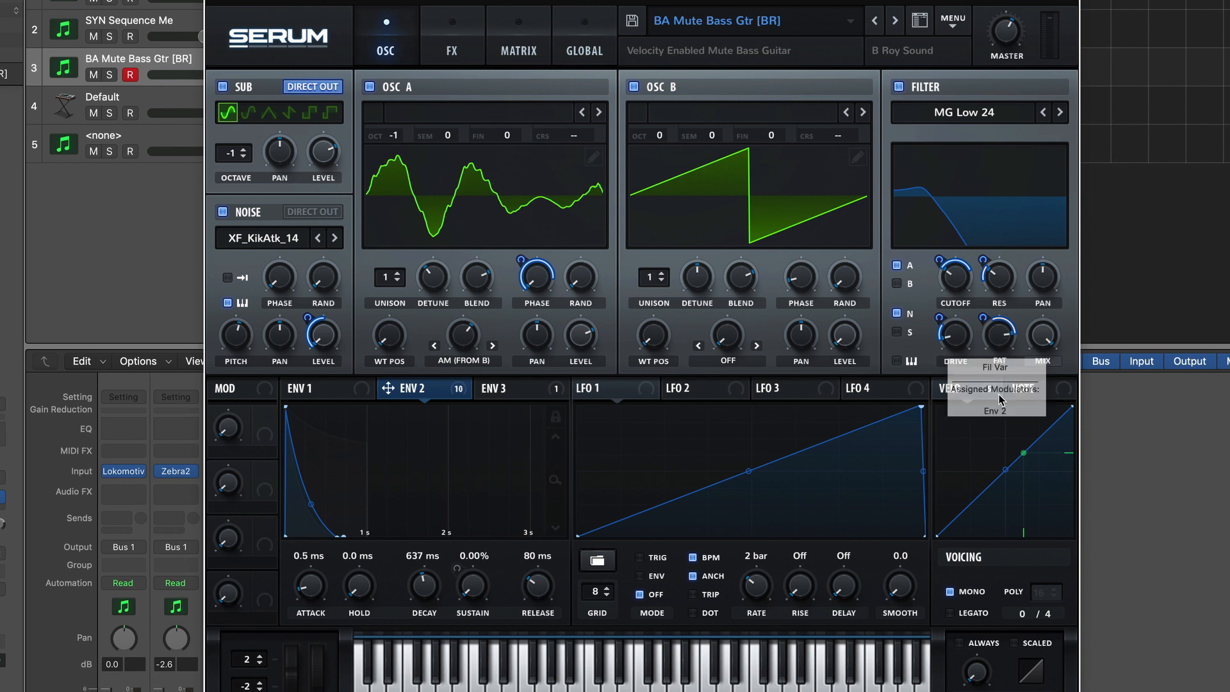
Audition small changes to the filter's Fat amount and check its assigned modulator.
mouse_move(1003, 366)
left_mouse_down()
mouse_move(995, 335)
mouse_move(997, 417)
mouse_move(999, 348)
left_mouse_up()
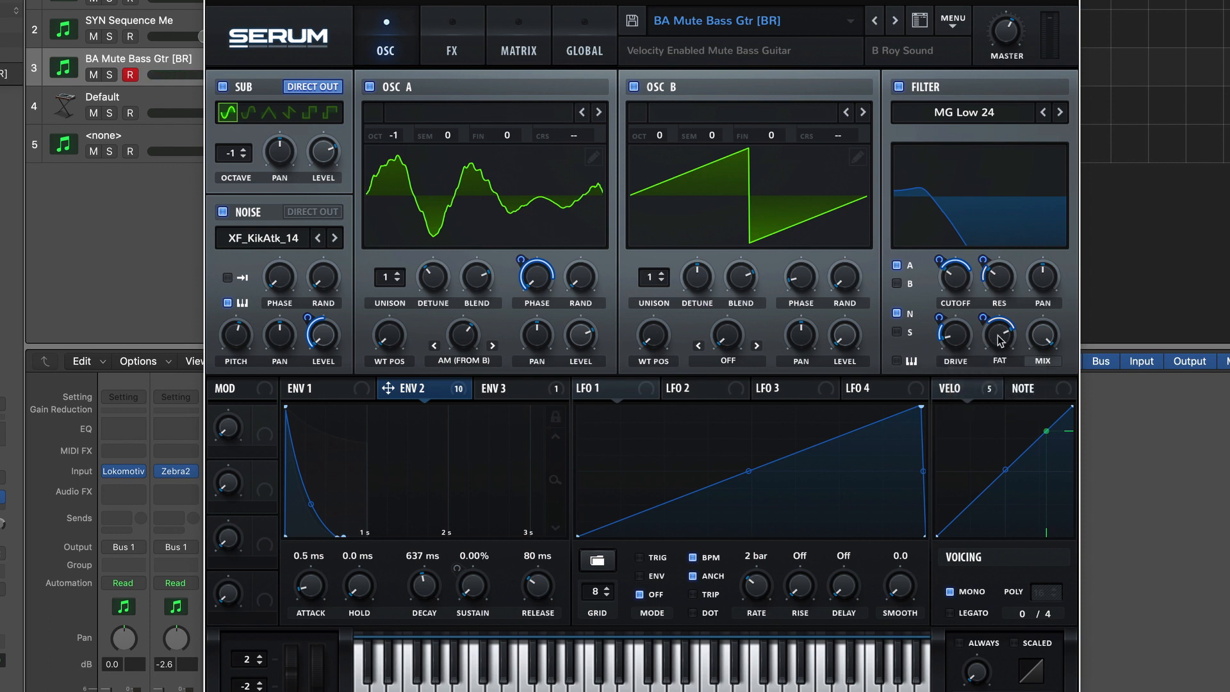
mouse_move(1001, 340)
left_mouse_down()
mouse_move(995, 321)
mouse_move(997, 412)
mouse_move(1000, 337)
mouse_move(987, 357)
left_mouse_up()
mouse_move(955, 271)
mouse_move(997, 340)
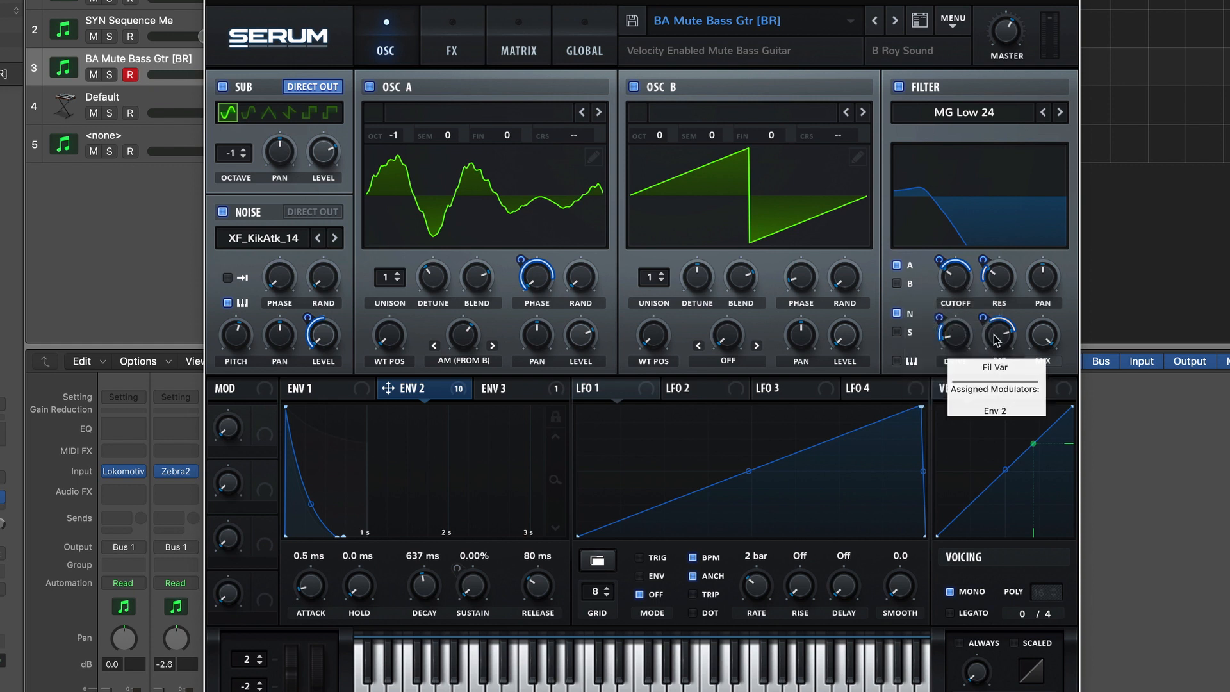
Lower the filter cutoff slightly and check the modulators assigned to the cutoff and resonance.
mouse_move(993, 291)
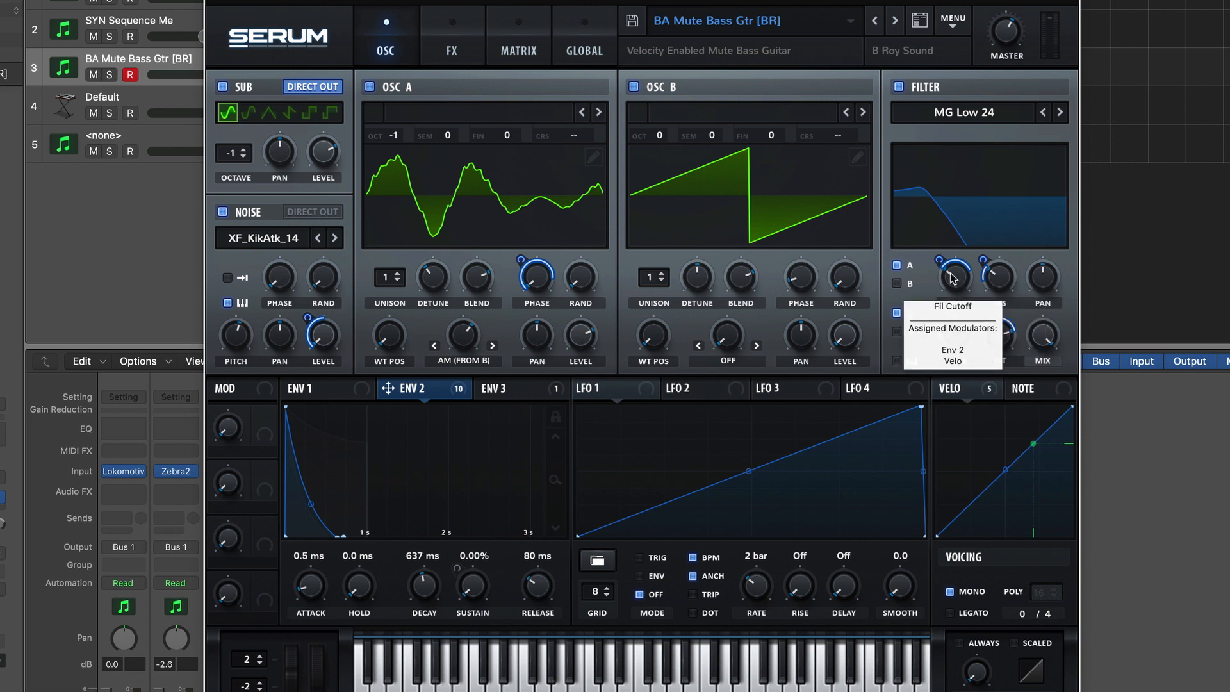
mouse_move(954, 282)
left_mouse_down()
mouse_move(950, 236)
mouse_move(952, 297)
left_mouse_up()
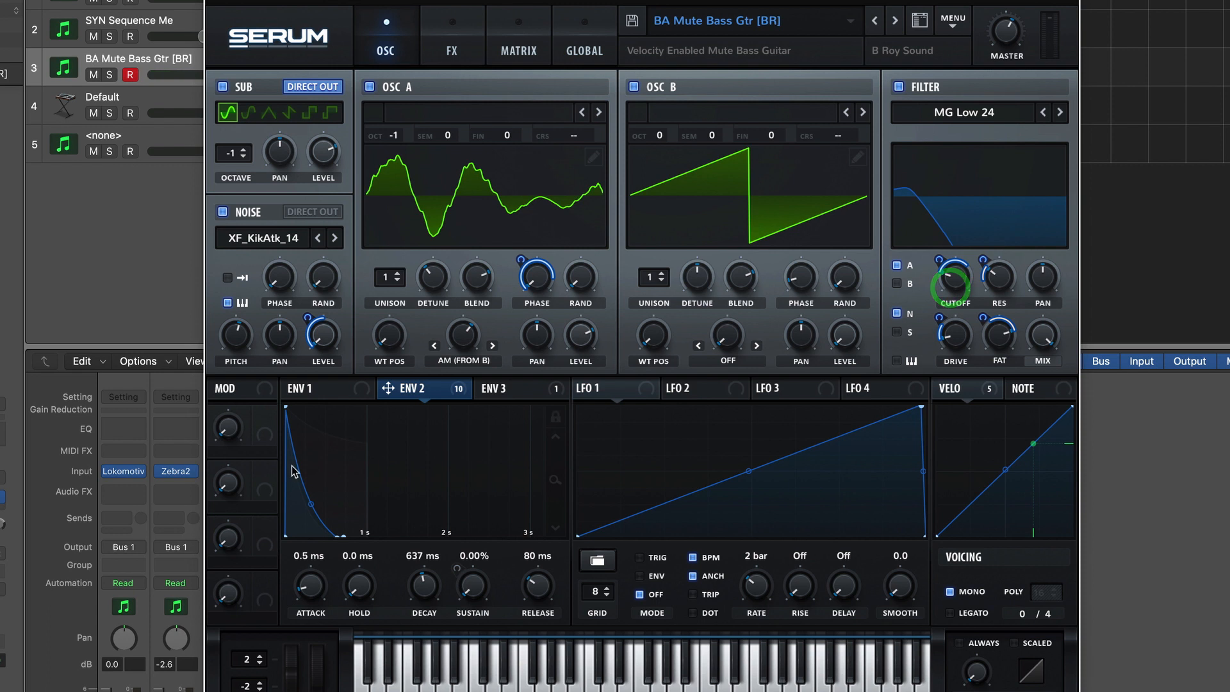
mouse_move(1001, 282)
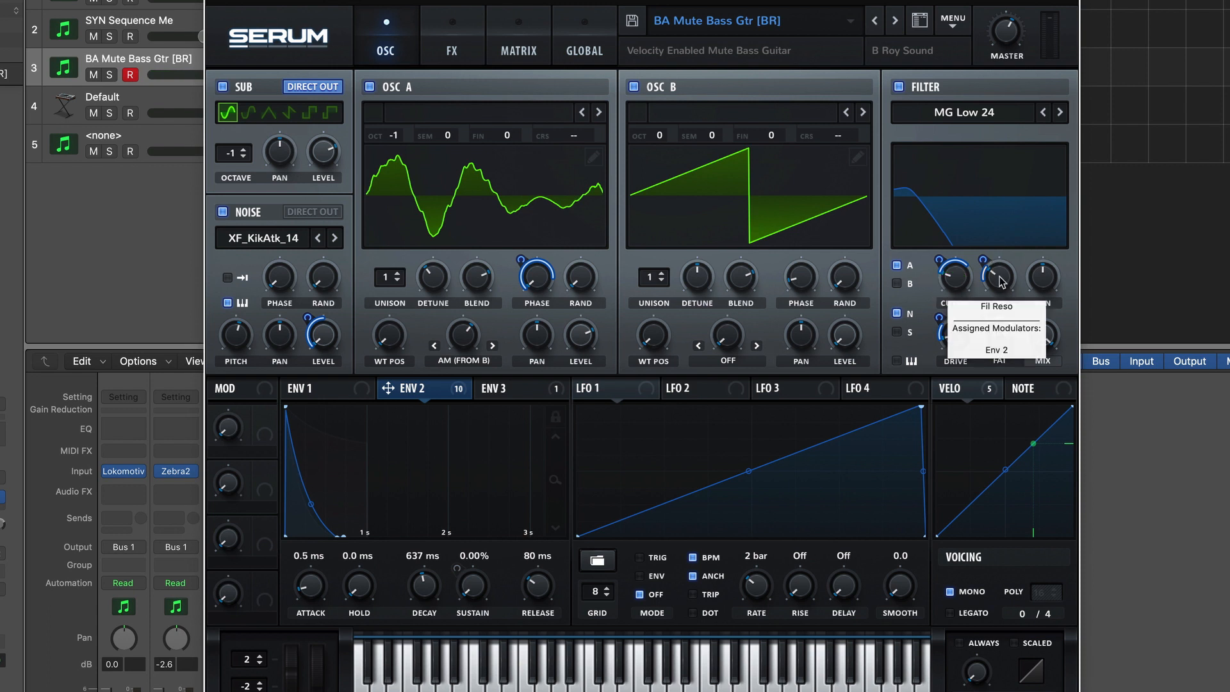
Raise the filter resonance slightly and switch the MG Low 24 filter off.
mouse_move(1000, 278)
left_mouse_down()
mouse_move(1010, 208)
mouse_move(1006, 290)
mouse_move(1007, 256)
left_mouse_up()
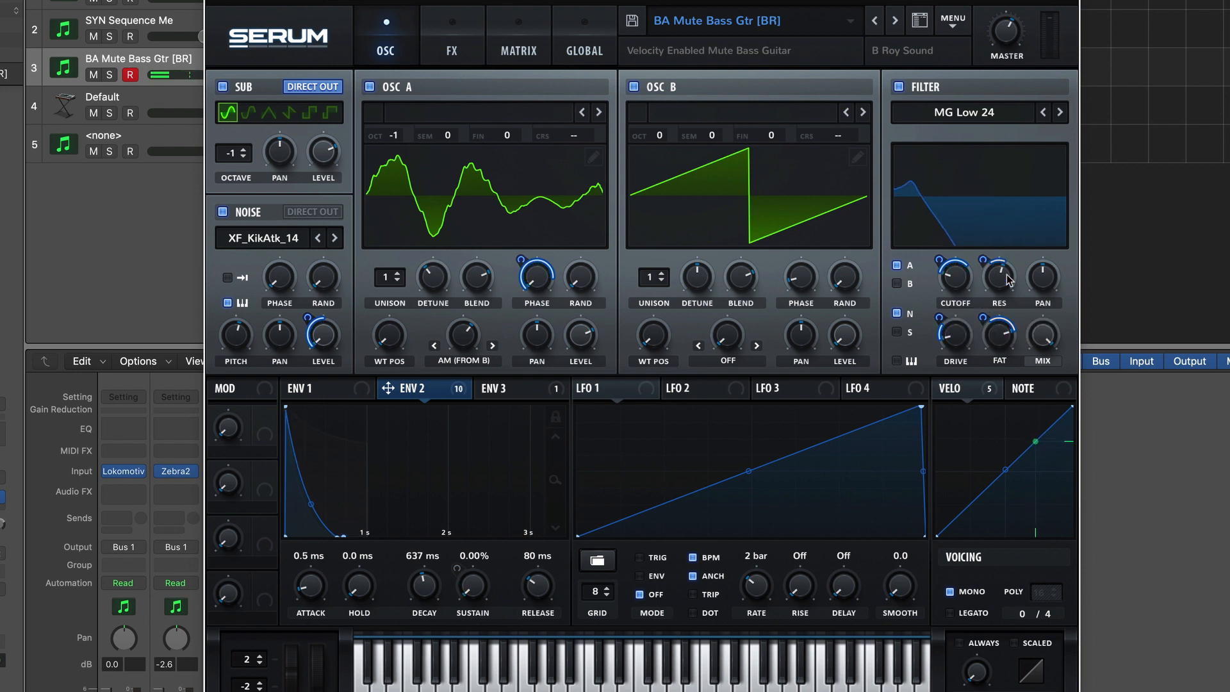
mouse_move(1004, 279)
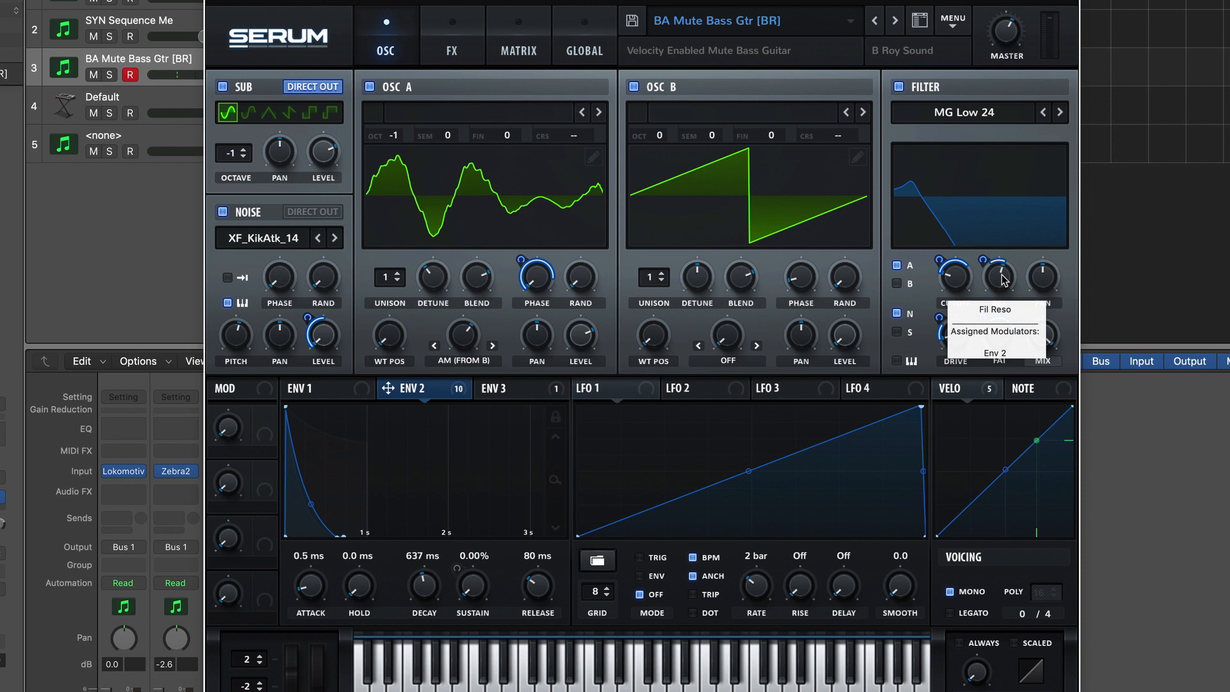
left_click(899, 87)
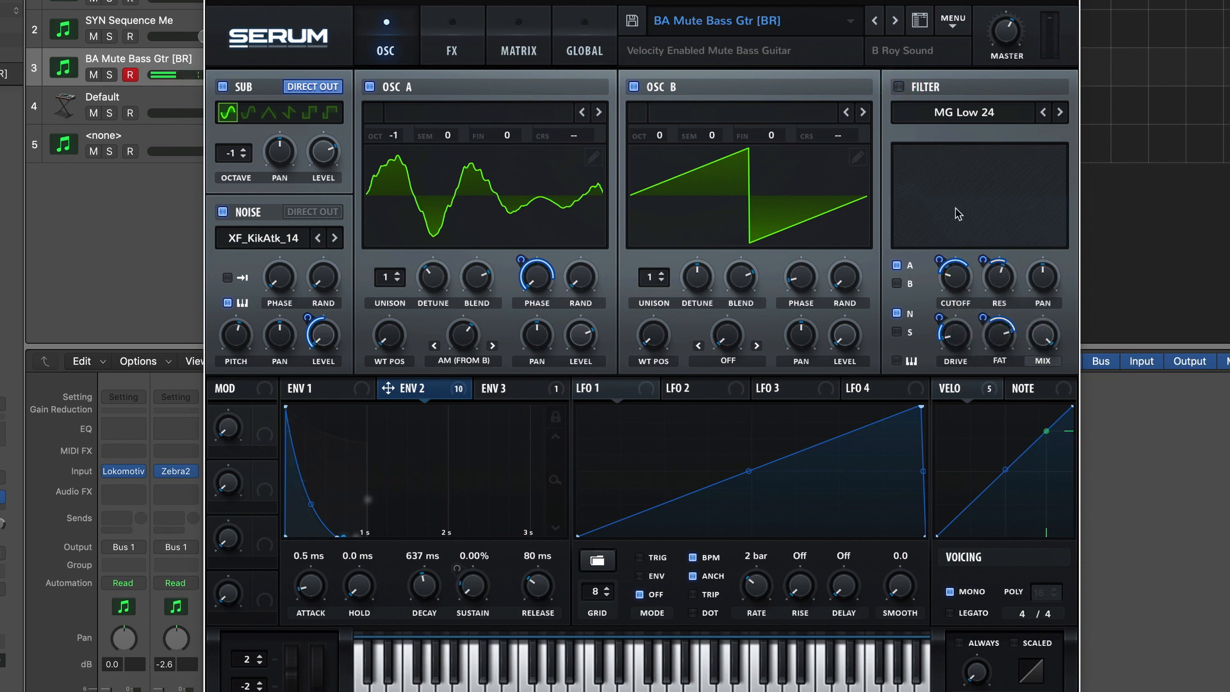
Adjust the Env 2 modulation of oscillator A's phase, comparing with oscillator B on and off, and leave oscillator B off.
left_click(635, 89)
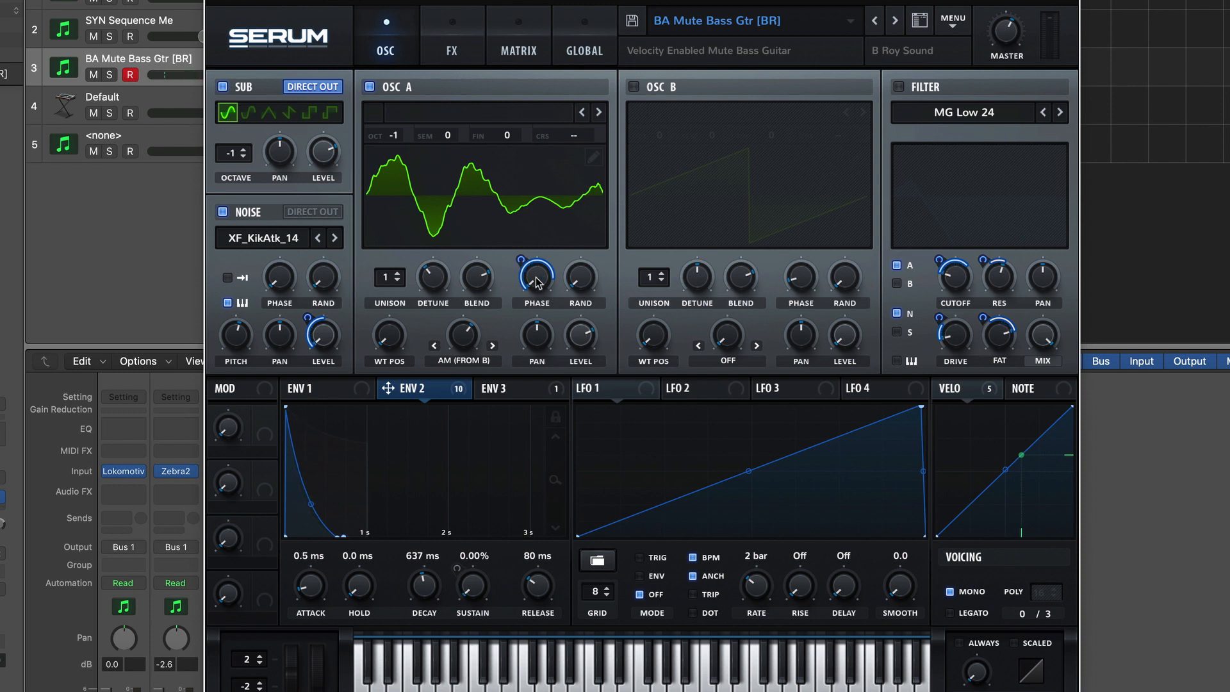
mouse_move(521, 259)
left_mouse_down()
mouse_move(530, 361)
mouse_move(521, 264)
left_mouse_up()
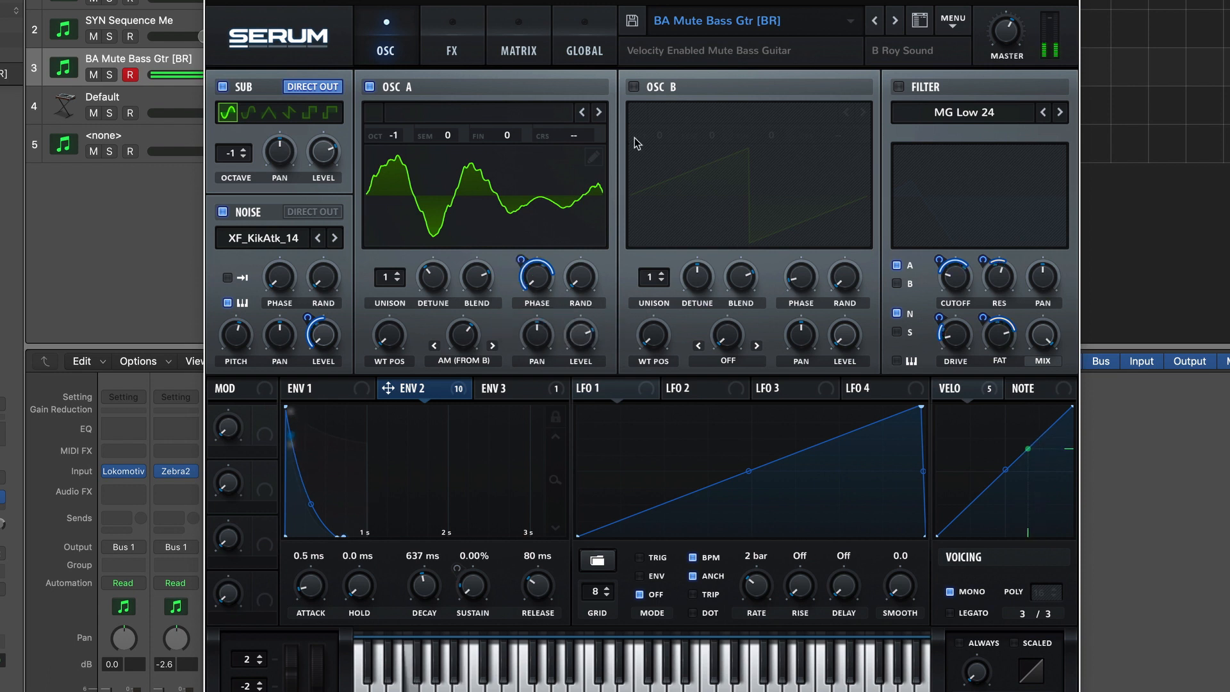
left_click(635, 88)
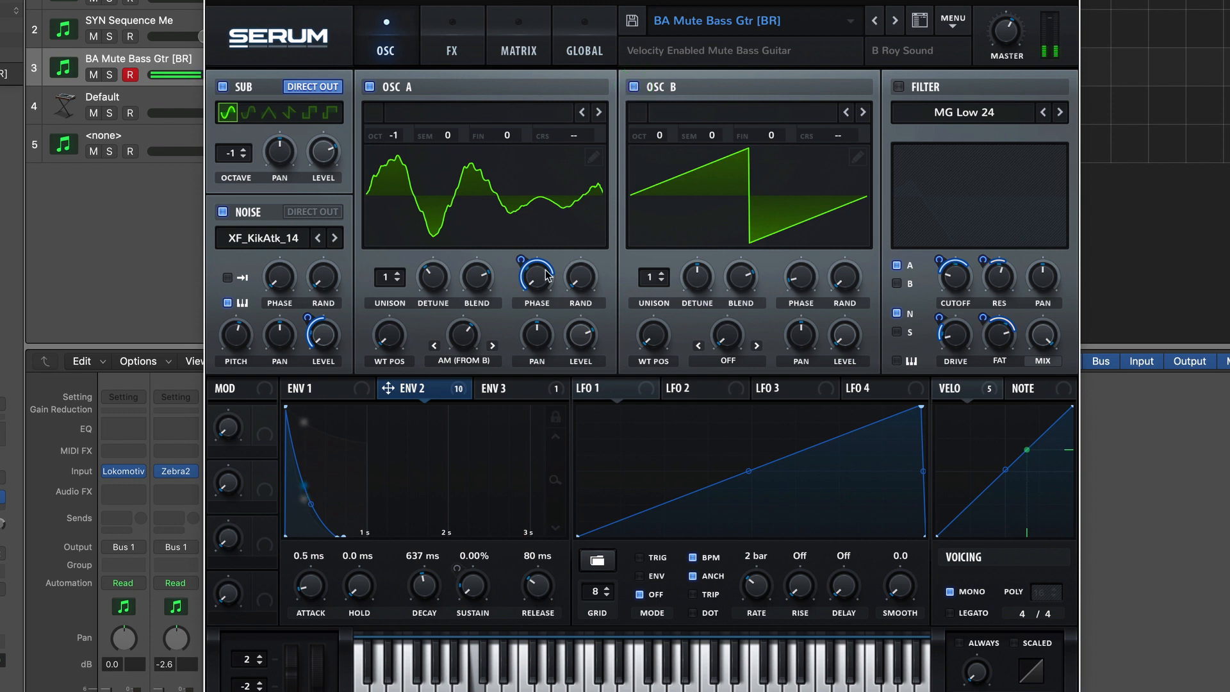
left_click_drag(521, 262, 519, 264)
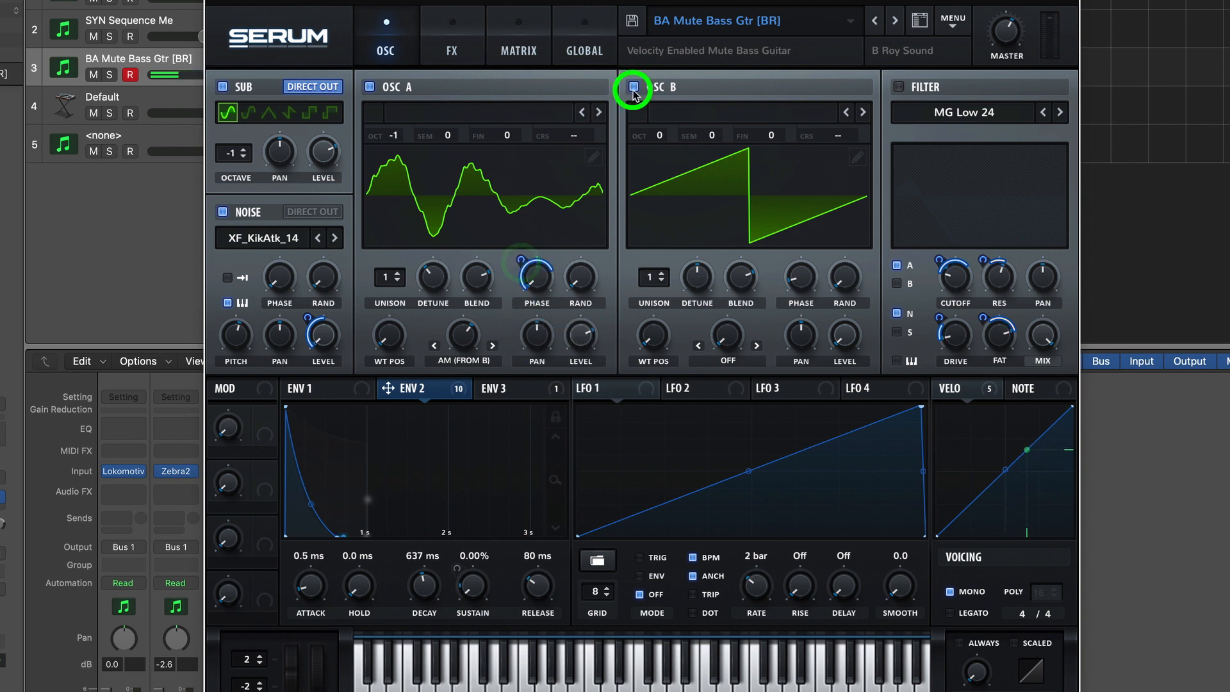
left_click(634, 89)
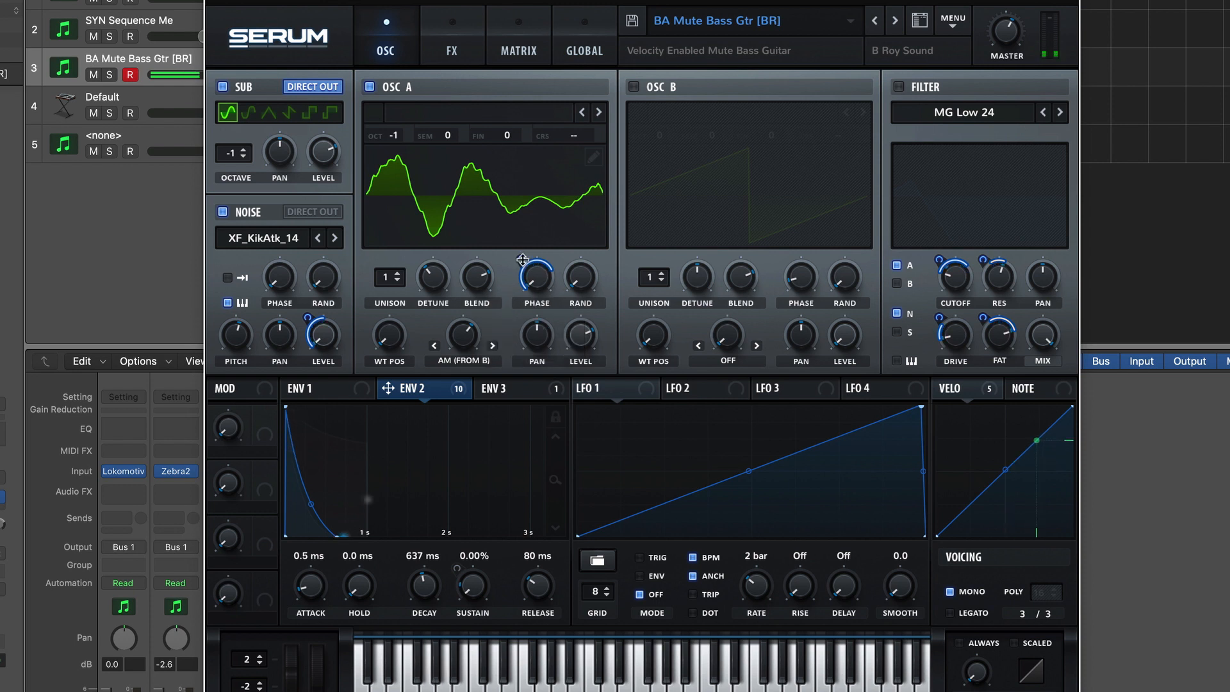
mouse_move(525, 267)
left_mouse_down()
mouse_move(526, 357)
mouse_move(516, 259)
left_mouse_up()
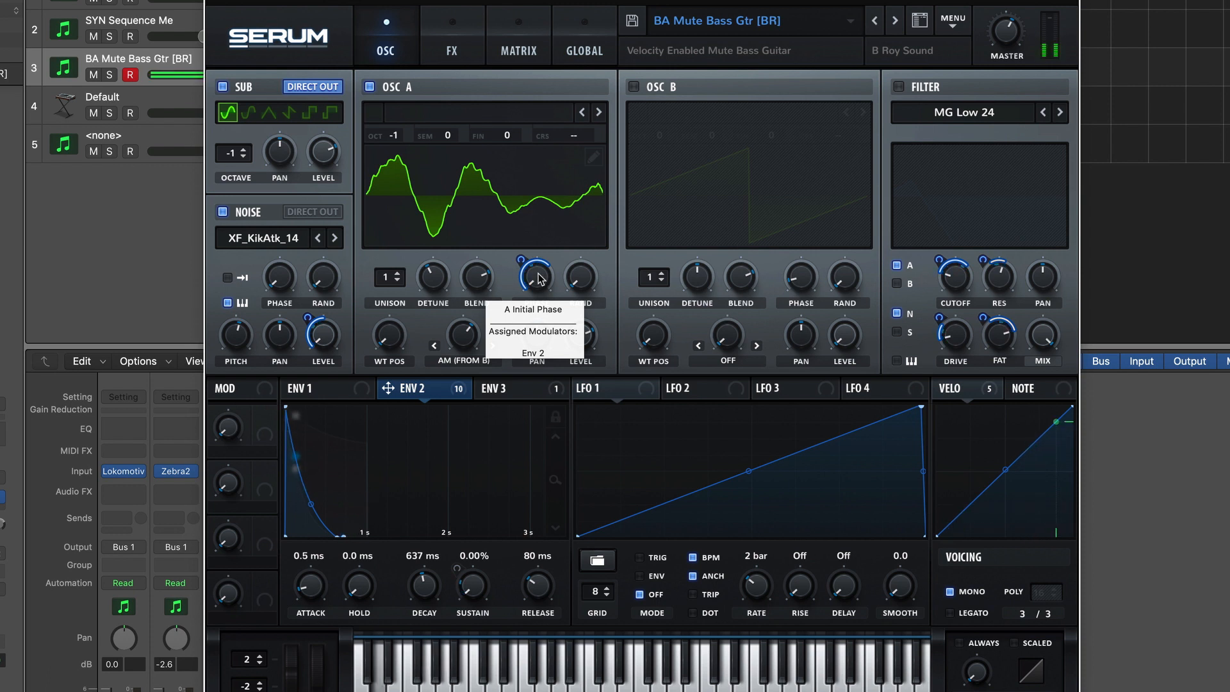
Compare the Env 1 and Env 2 shapes and remove all modulators from oscillator A's phase.
left_click(330, 387)
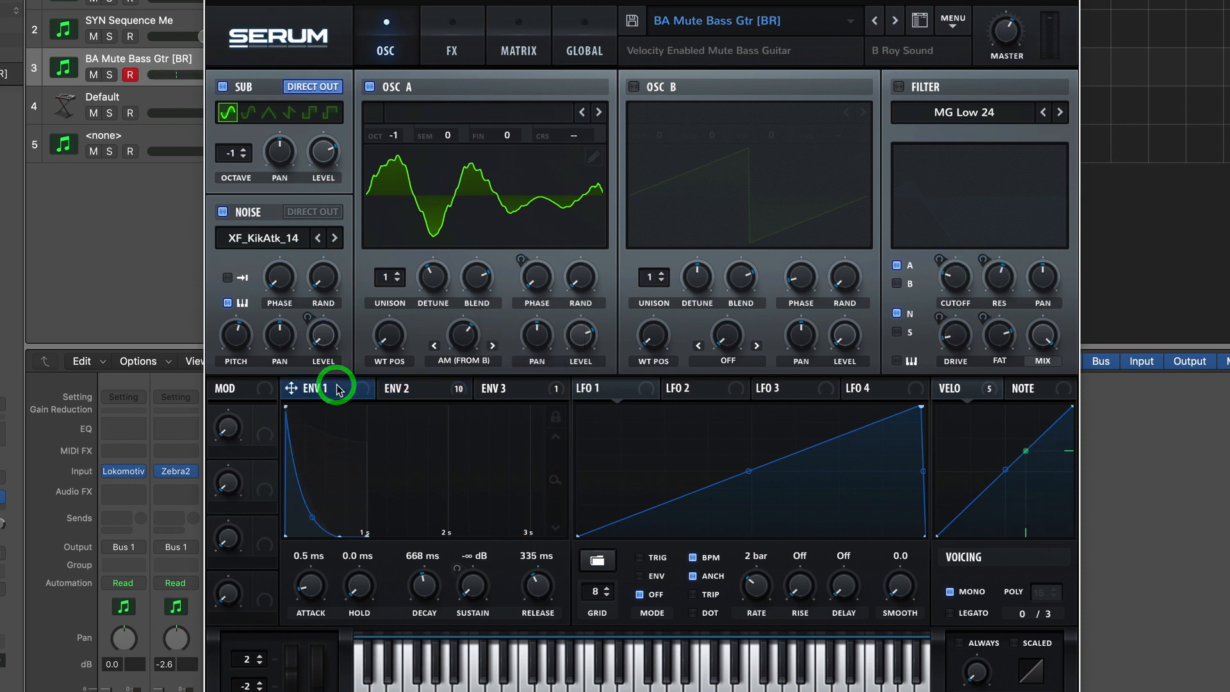
left_click(423, 389)
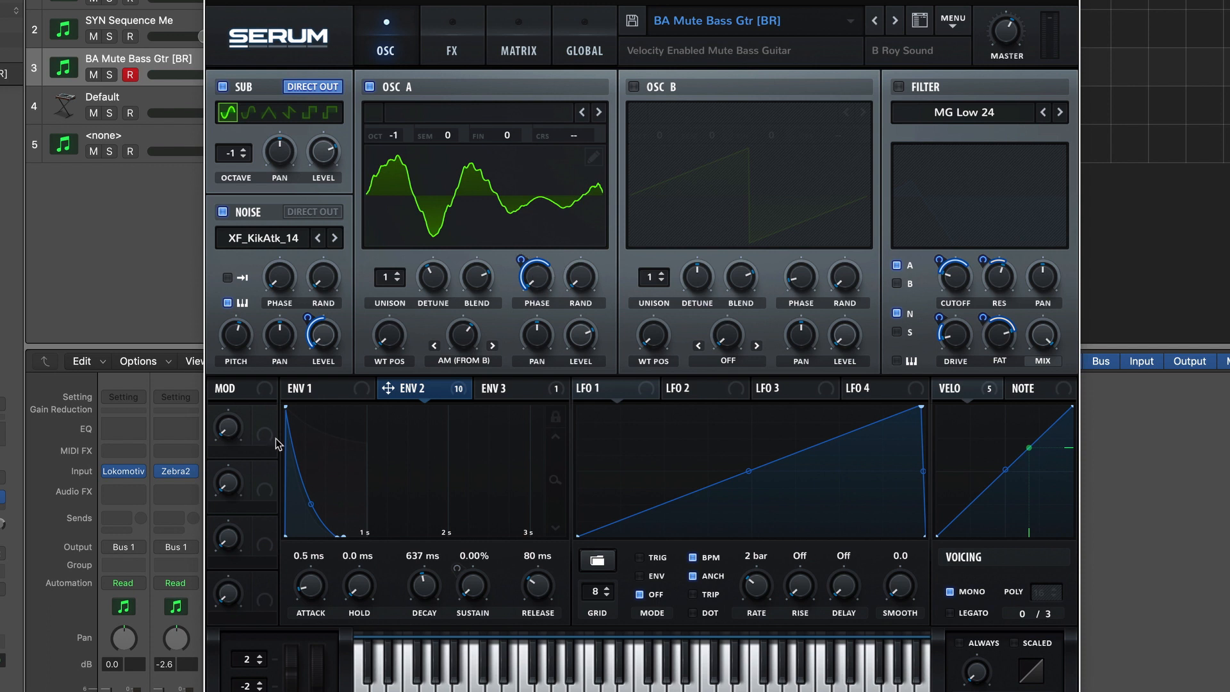
left_click(413, 388)
mouse_move(549, 288)
left_click(521, 260)
left_click(457, 389)
right_click(523, 257)
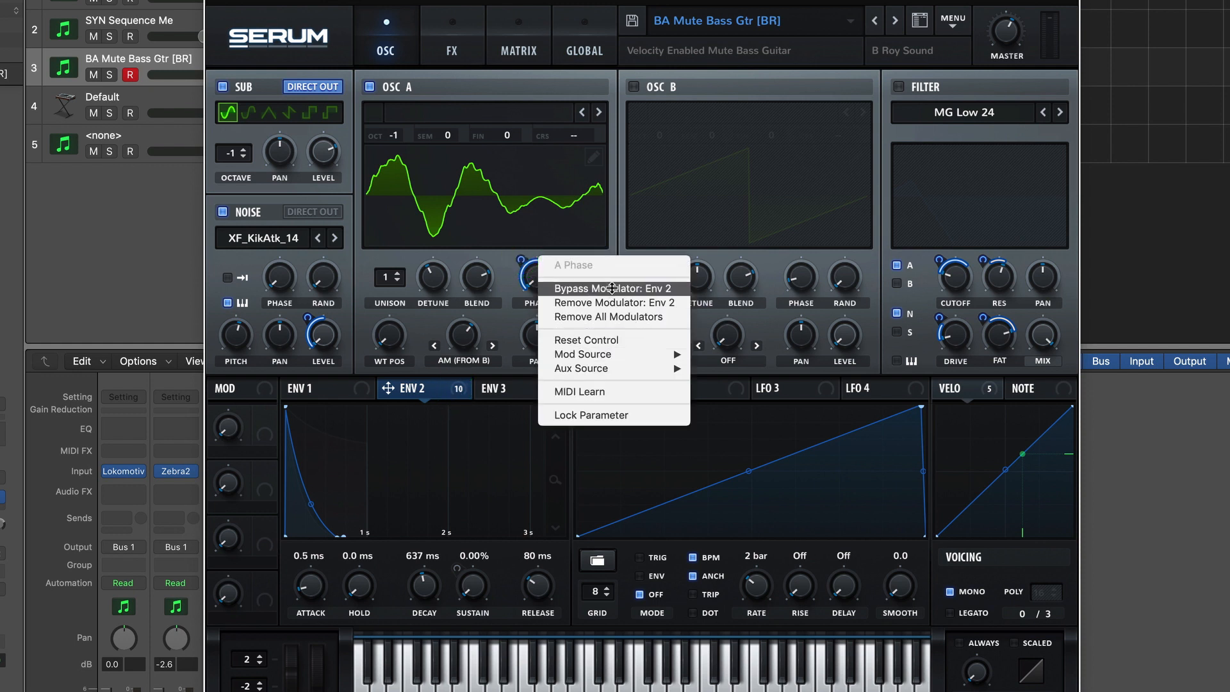
left_click(605, 317)
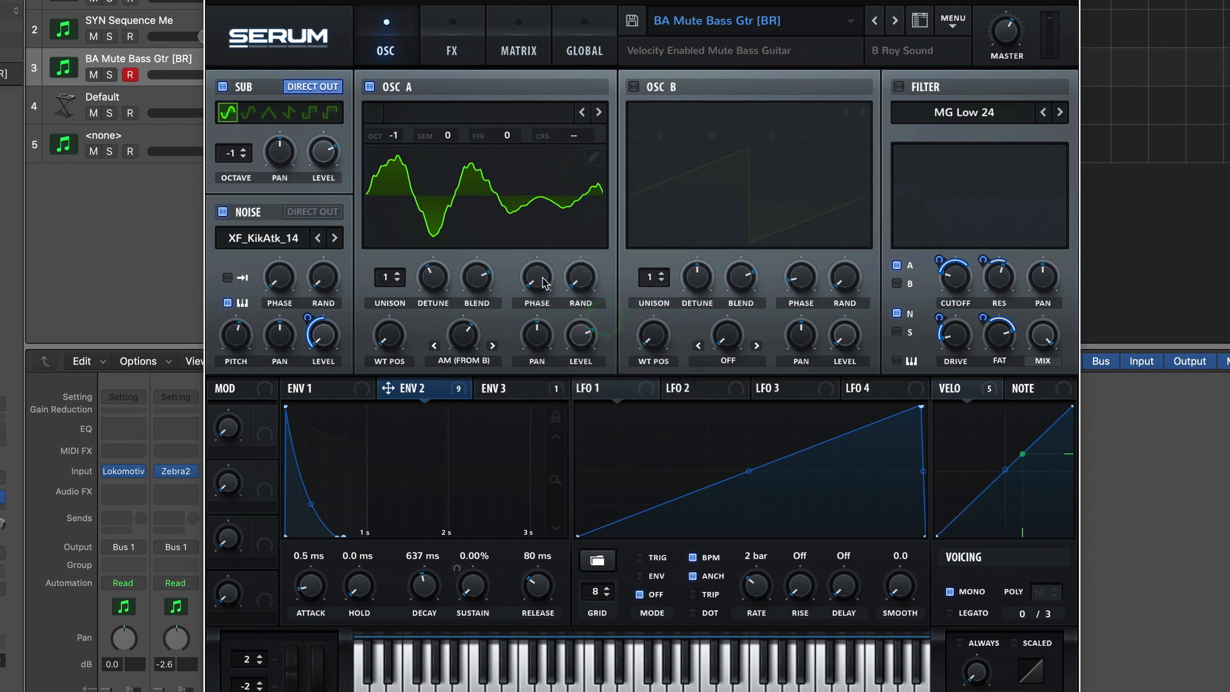
Raise oscillator A's starting phase.
left_click(543, 205)
left_click_drag(543, 211, 553, 173)
left_click(538, 275)
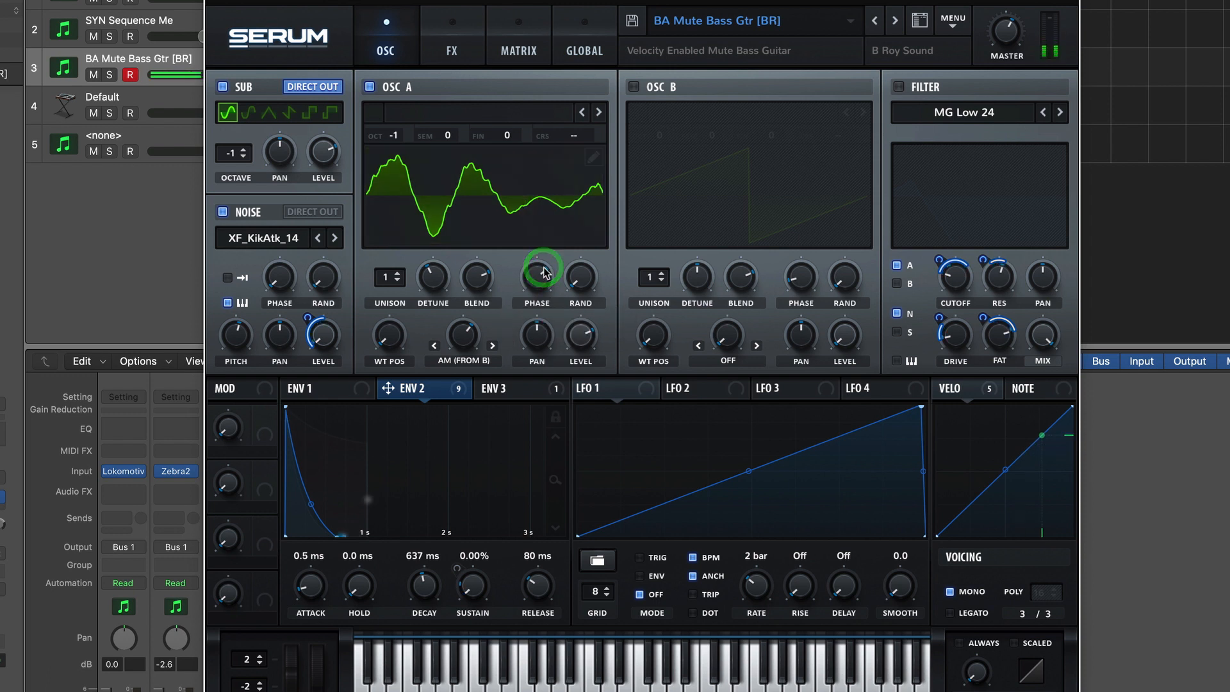
Isolate oscillator B by switching it on and disabling oscillator A, the sub oscillator and the noise oscillator.
left_click(634, 86)
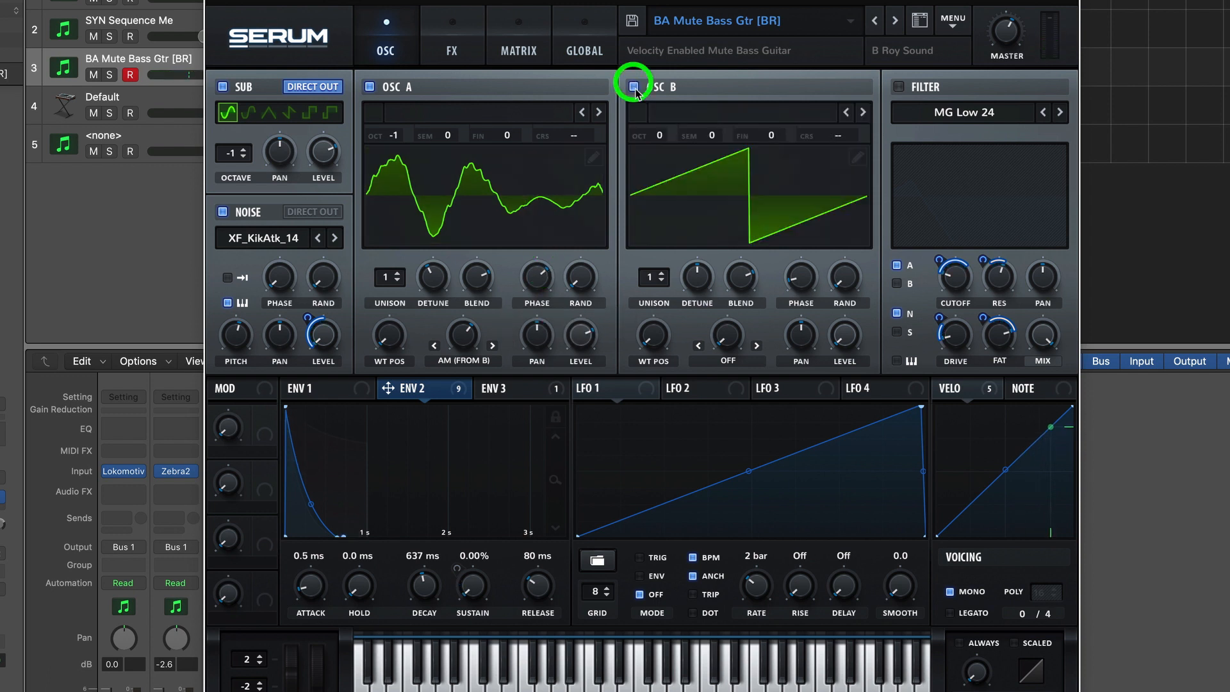
left_click(370, 87)
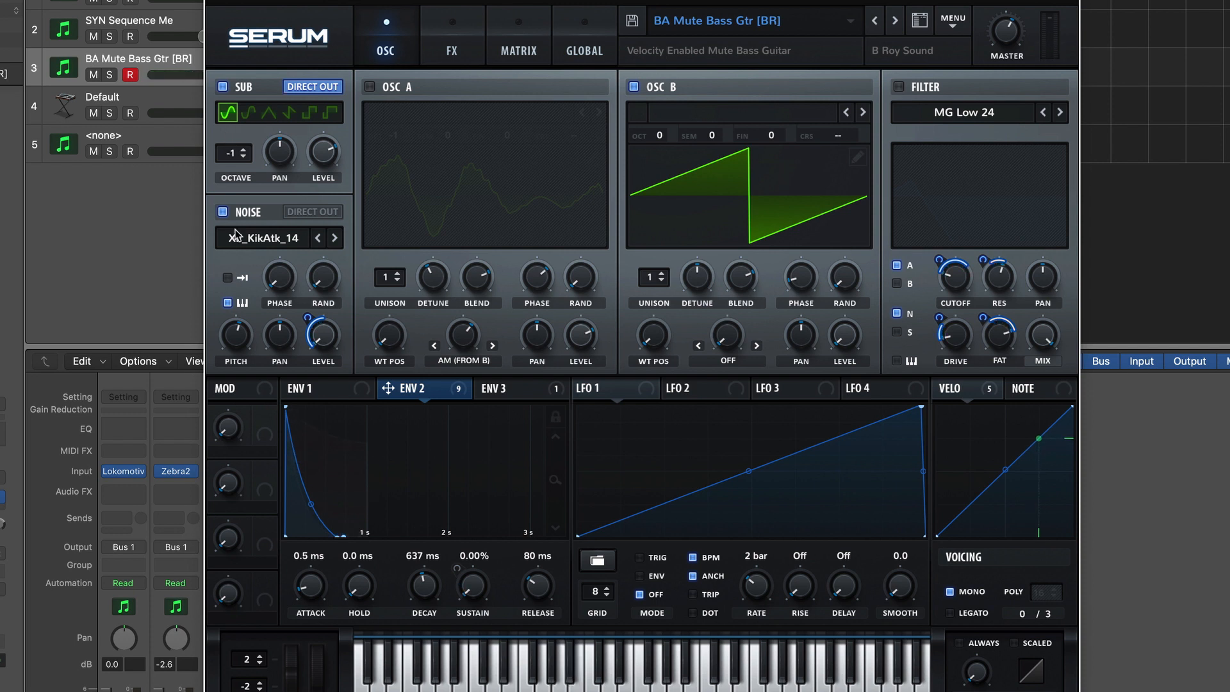
left_click(223, 86)
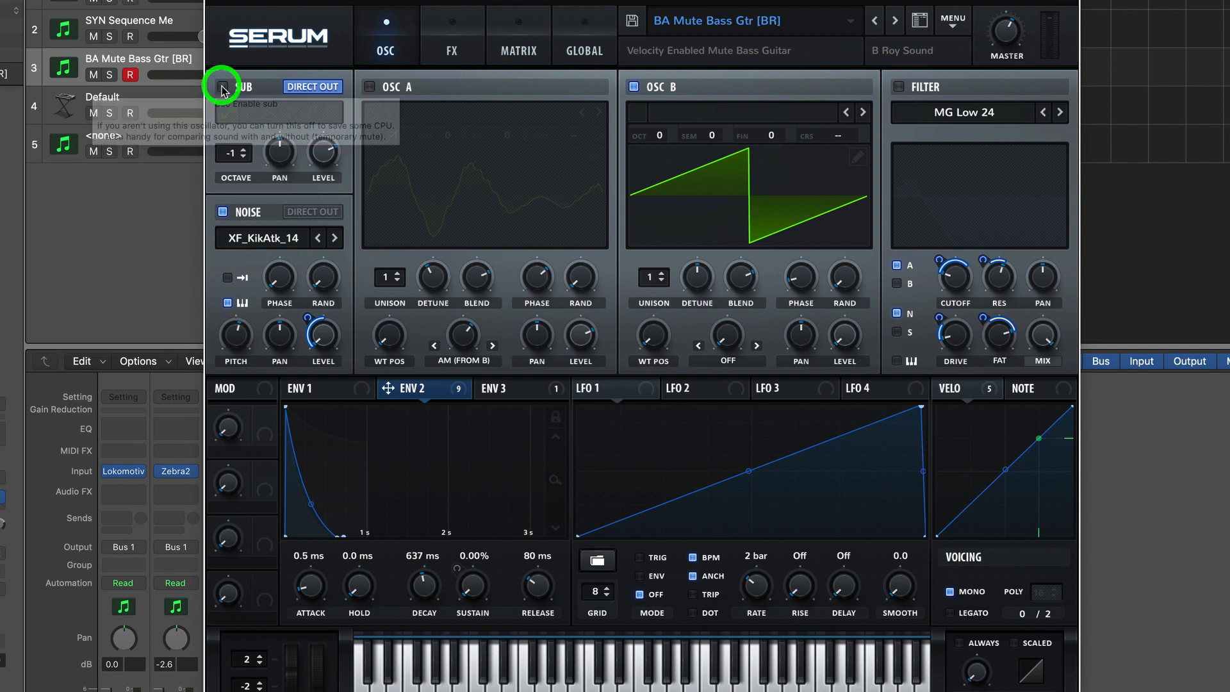
left_click(223, 212)
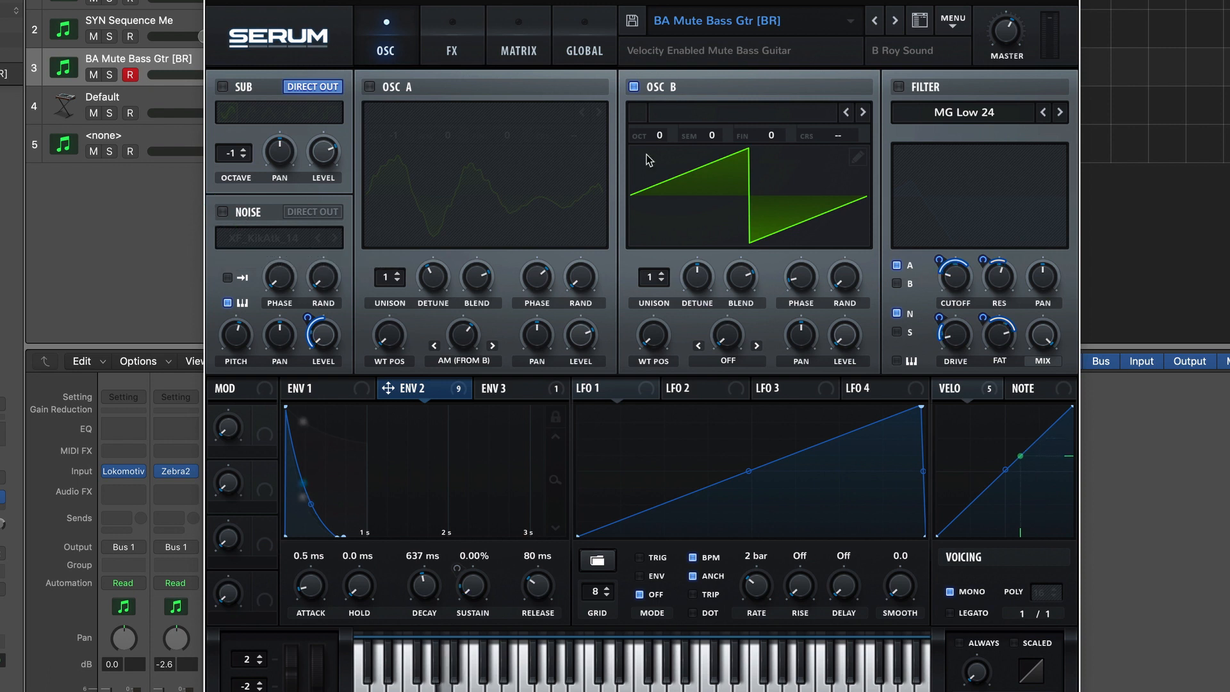
left_click(748, 91)
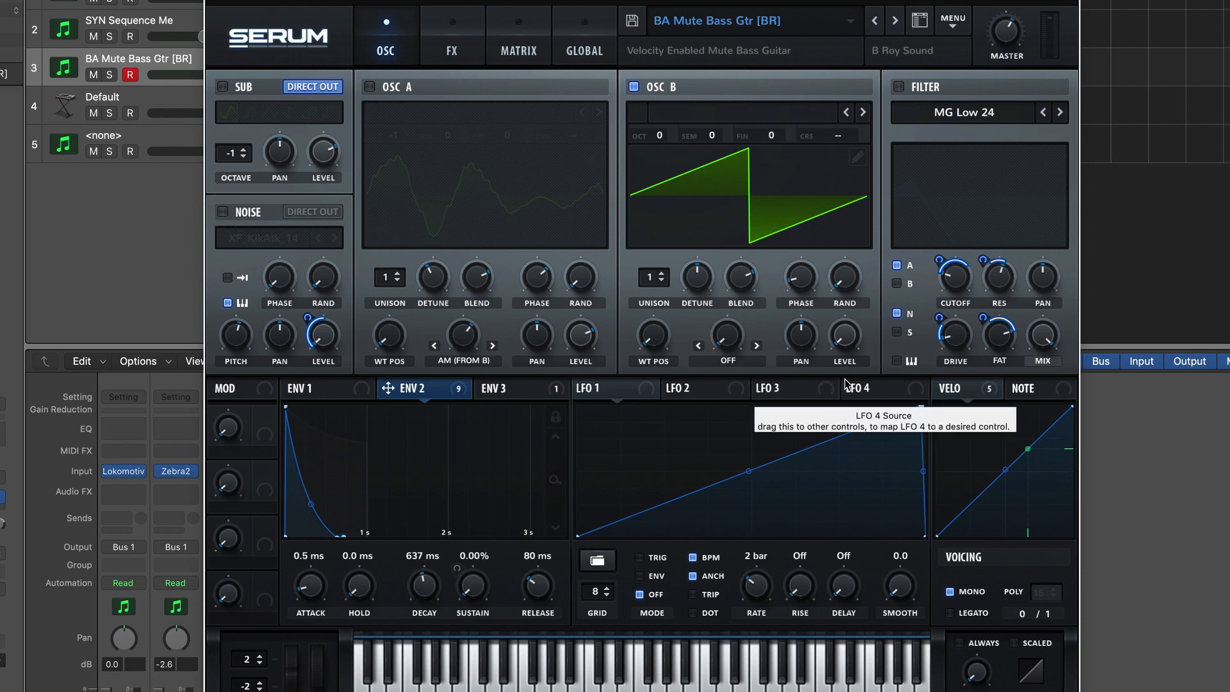
Turn oscillator B's level fully down and switch oscillator B off.
left_click(840, 351)
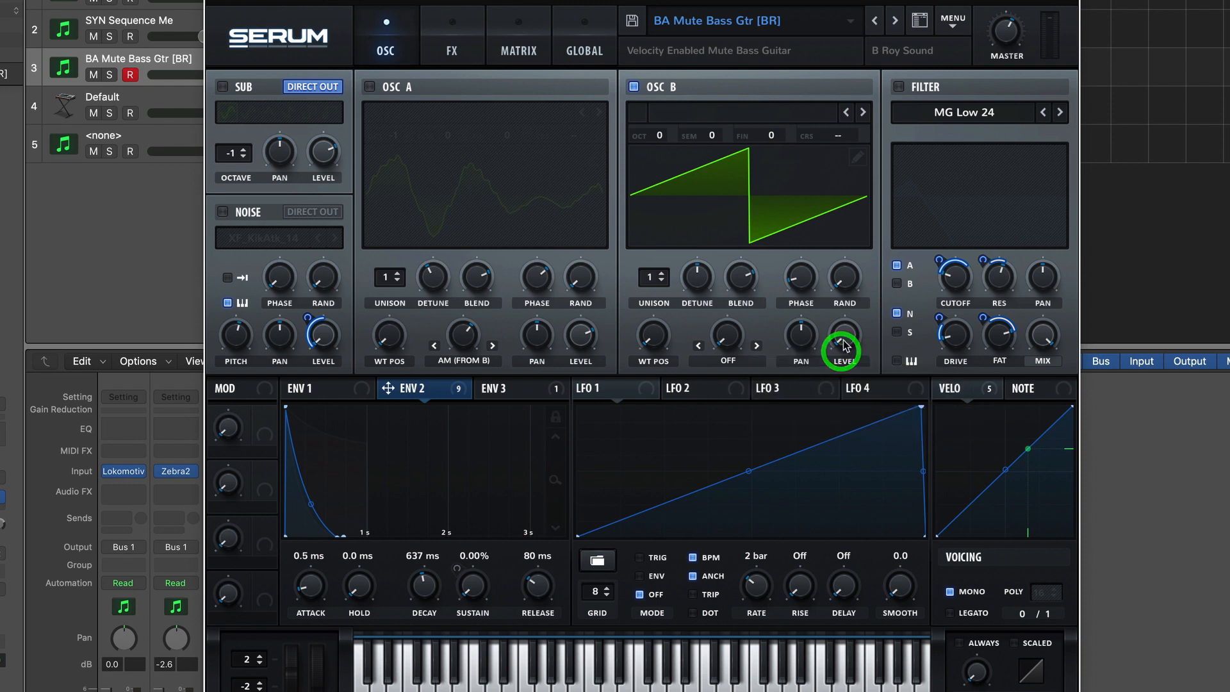
left_click_drag(841, 350, 842, 409)
left_click(634, 86)
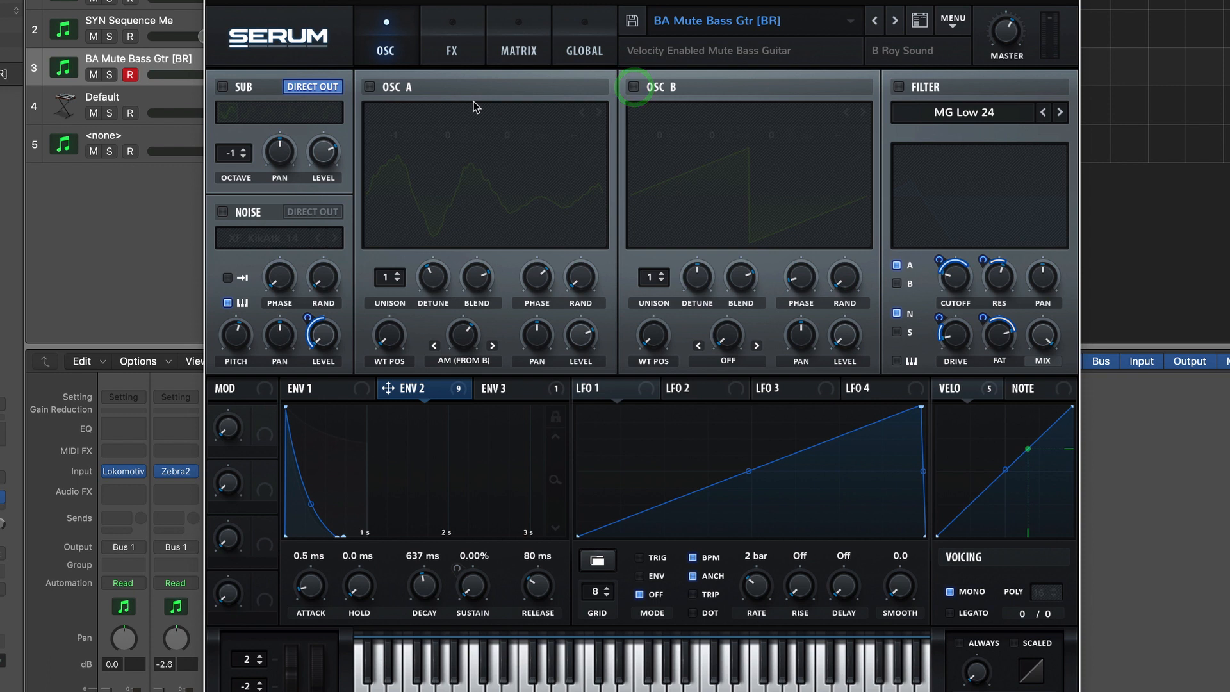
Audition oscillator A and the sub oscillator separately and together, leaving both switched on.
left_click(369, 87)
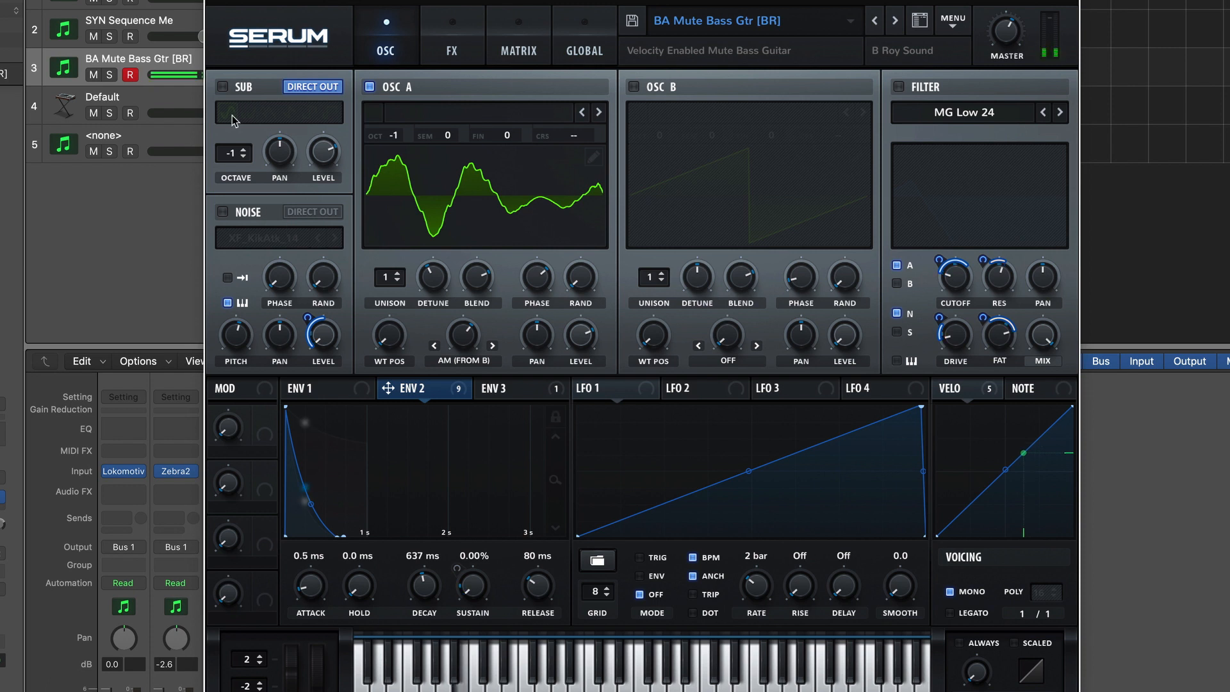
left_click(369, 86)
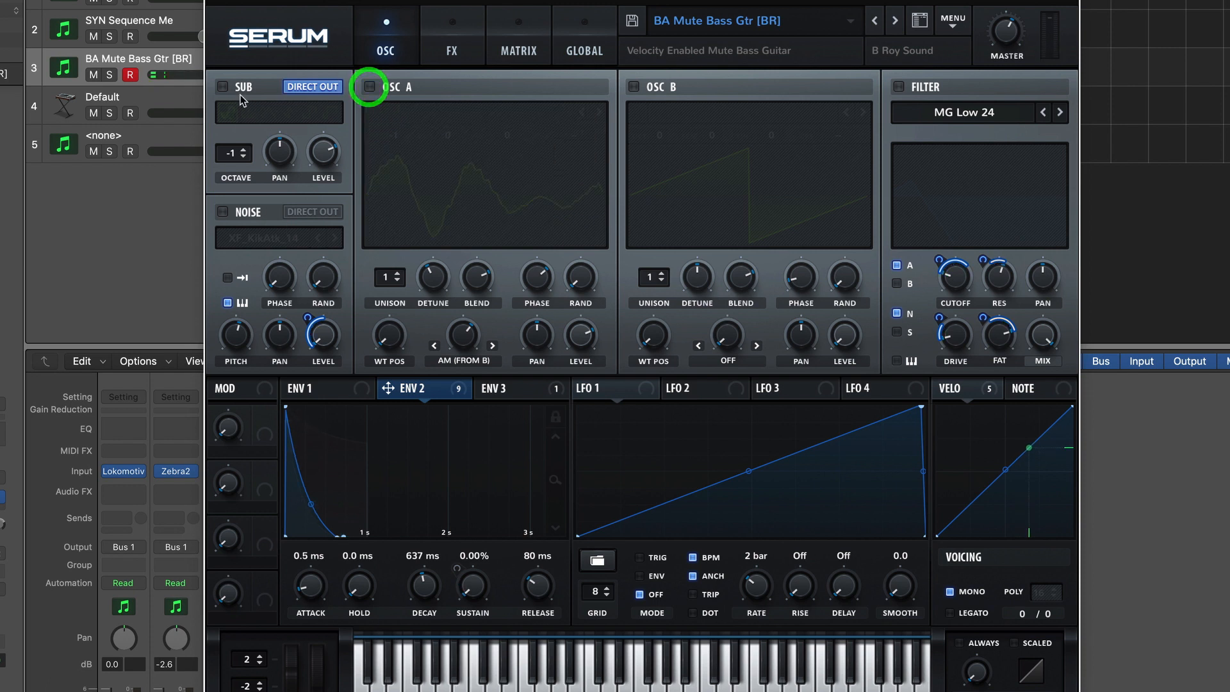
left_click(223, 87)
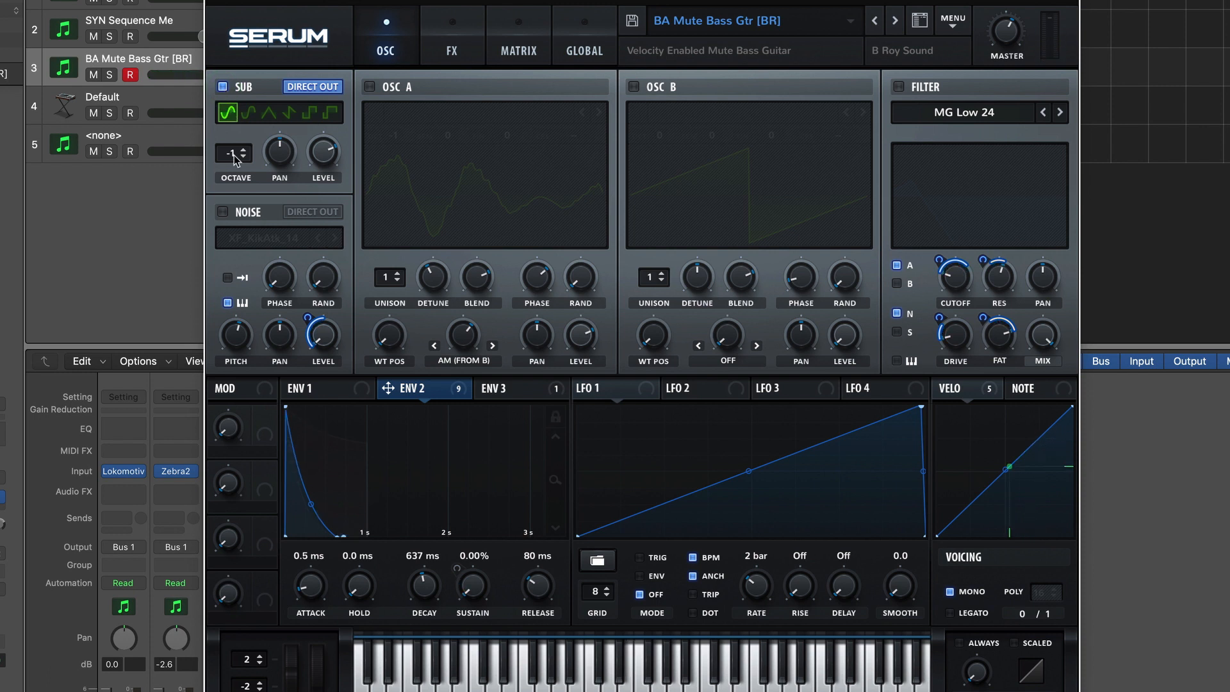
left_click(369, 87)
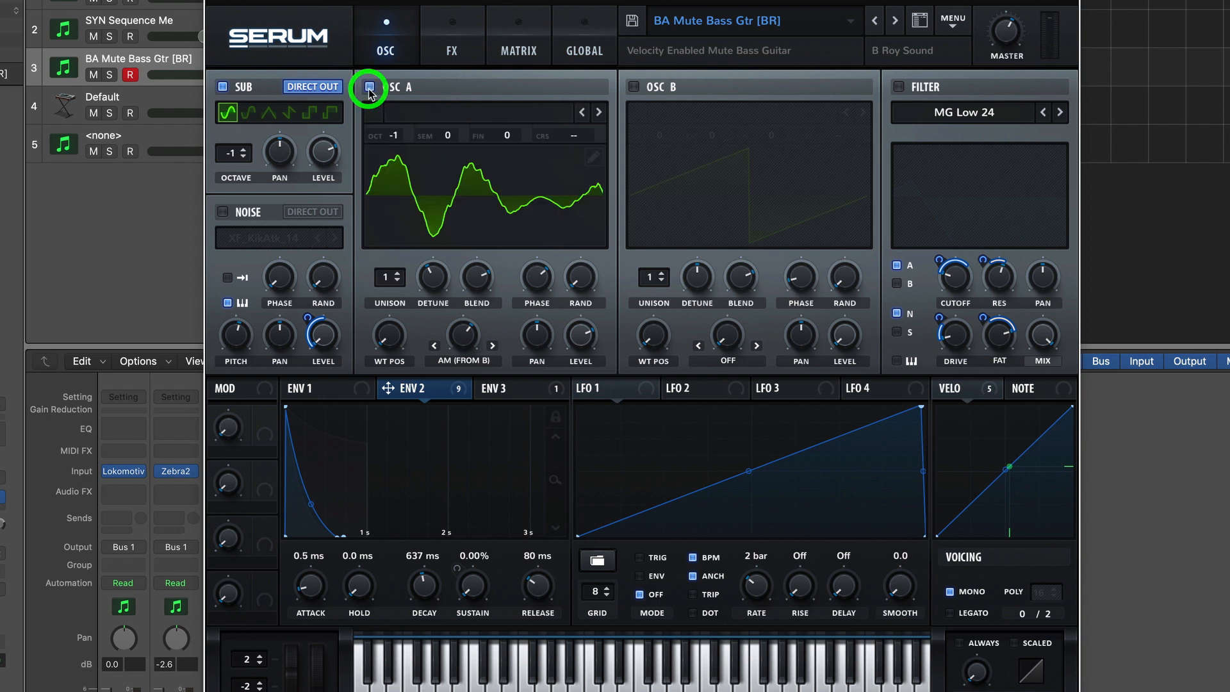
left_click(223, 87)
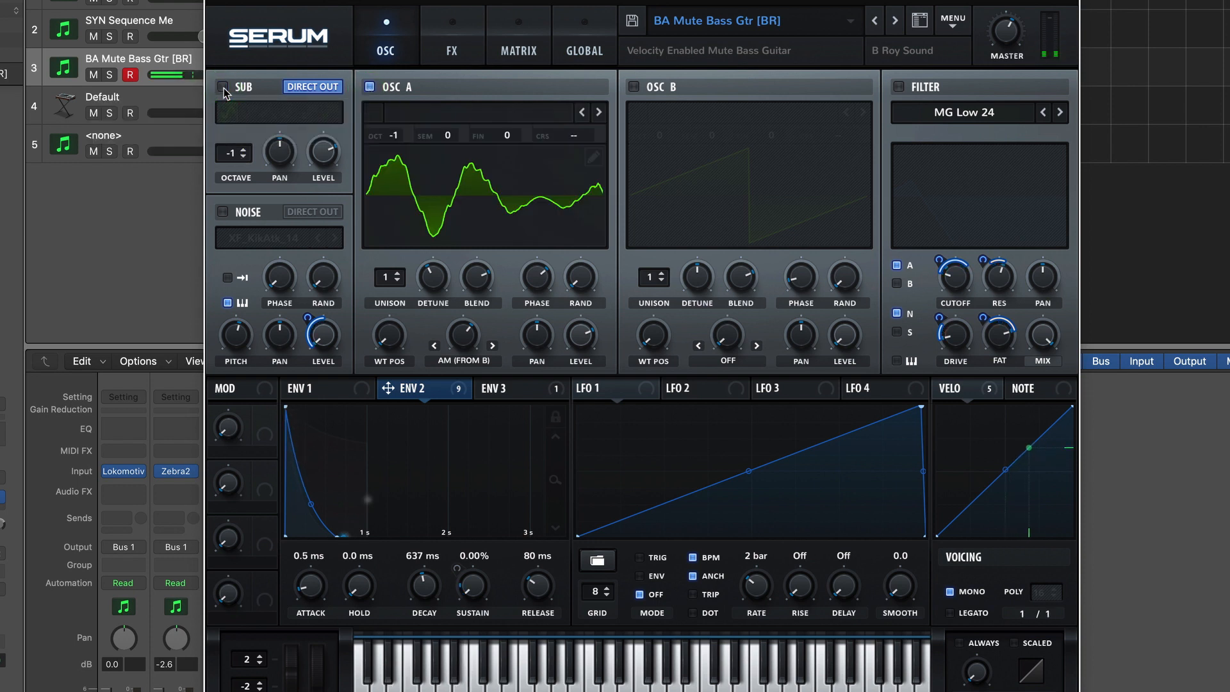
left_click(223, 87)
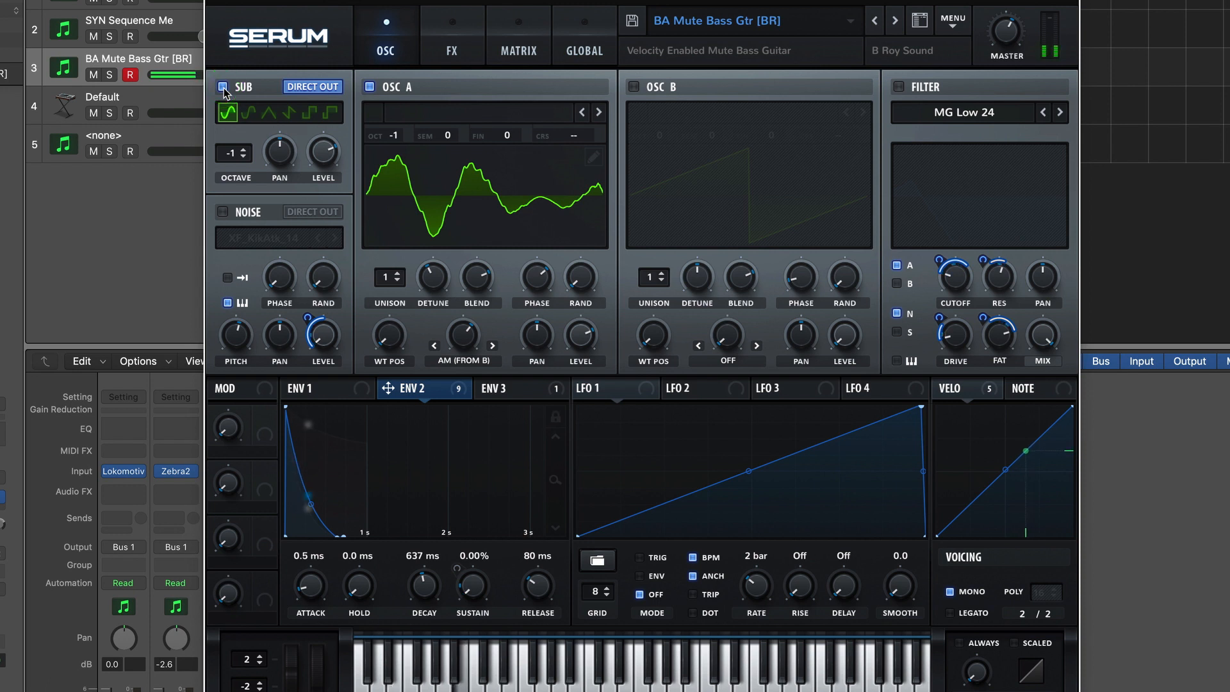
Compare the sub oscillator with its direct output on and off, leaving direct output enabled.
left_click(319, 88)
left_click(319, 87)
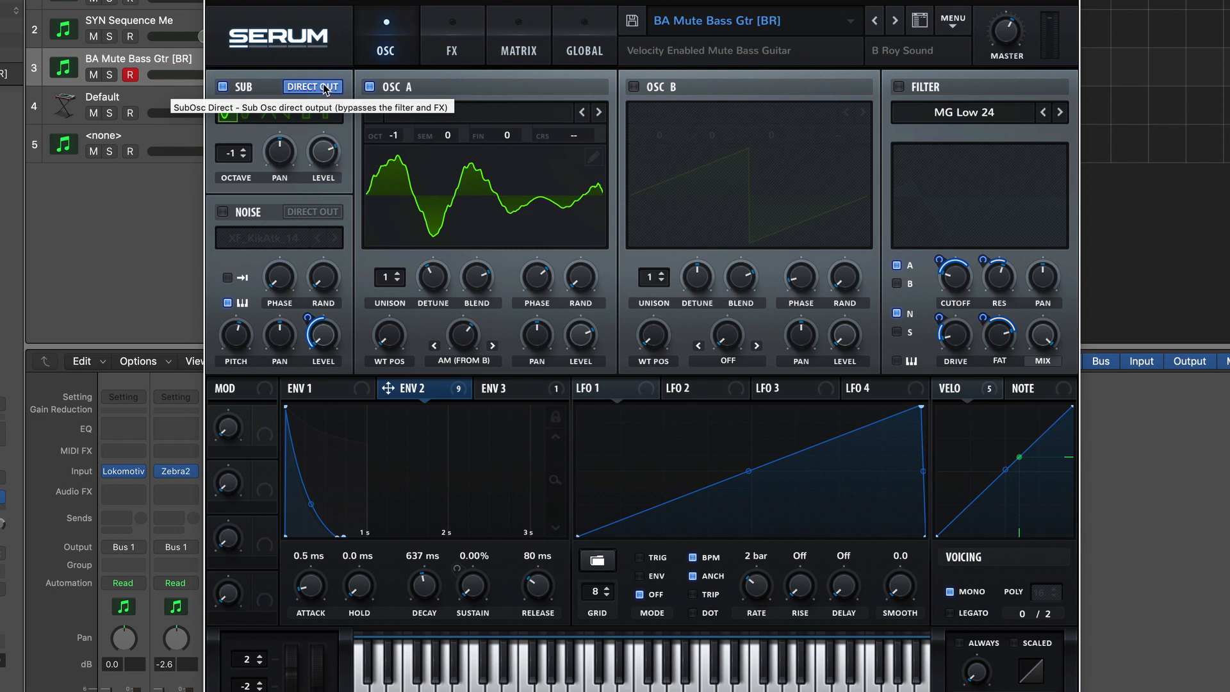
left_click(324, 88)
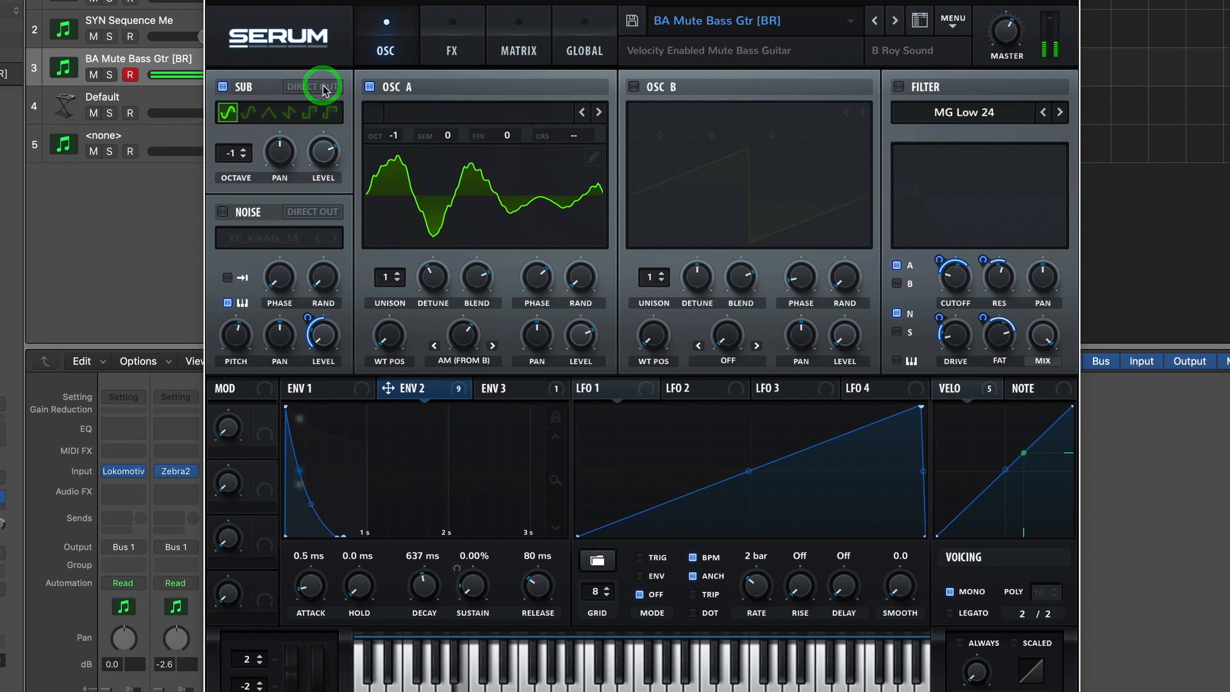
left_click(324, 88)
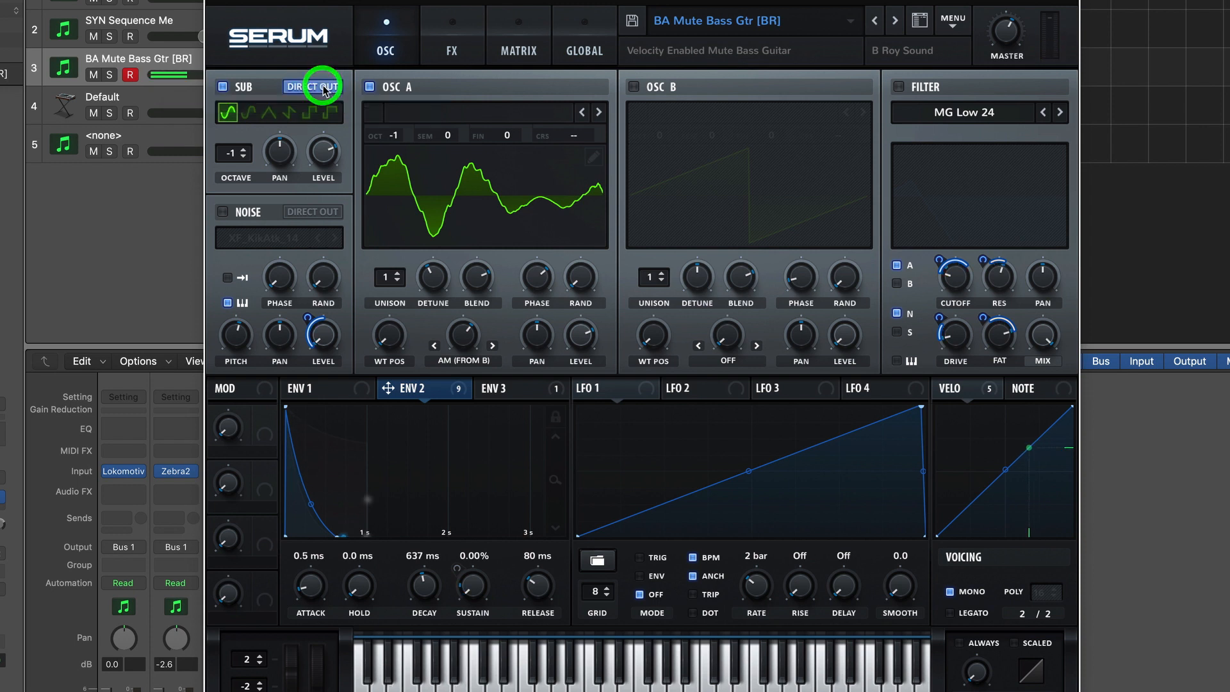
Isolate the noise oscillator by enabling it and switching off oscillator A and the sub oscillator.
left_click(371, 87)
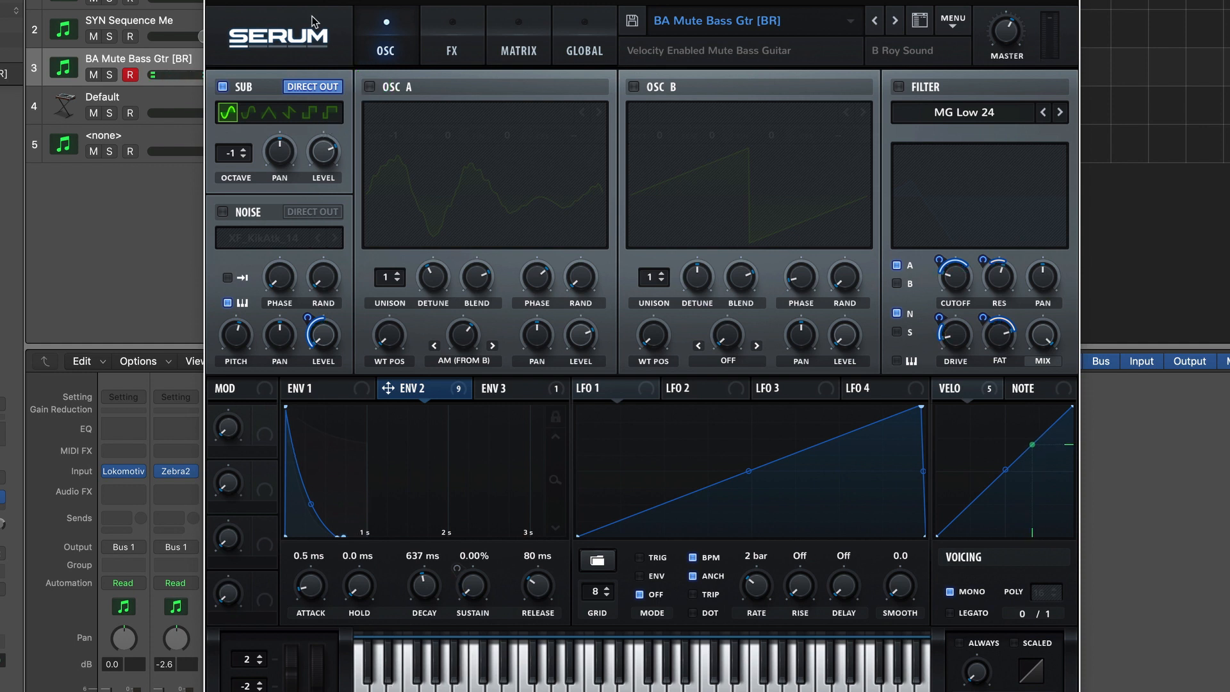
left_click(451, 32)
left_click(387, 33)
left_click(223, 213)
left_click(222, 87)
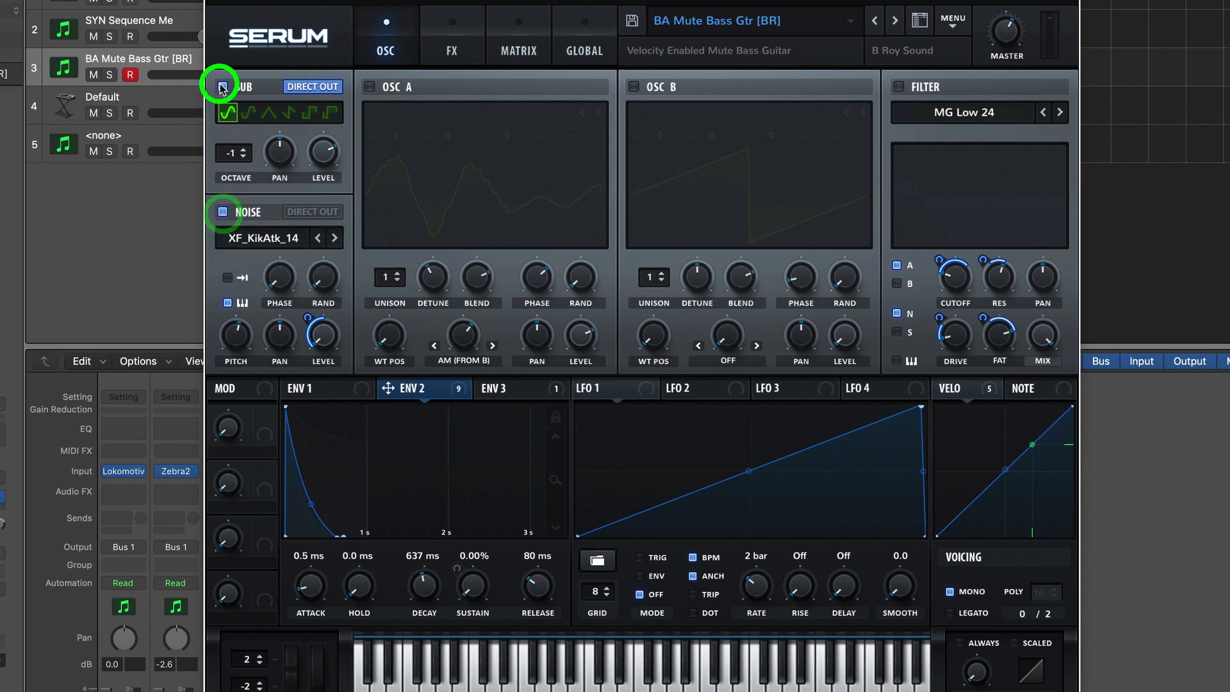
View the noise sample categories, keep XF_KikAtk_14, and adjust the noise pitch.
left_click(280, 238)
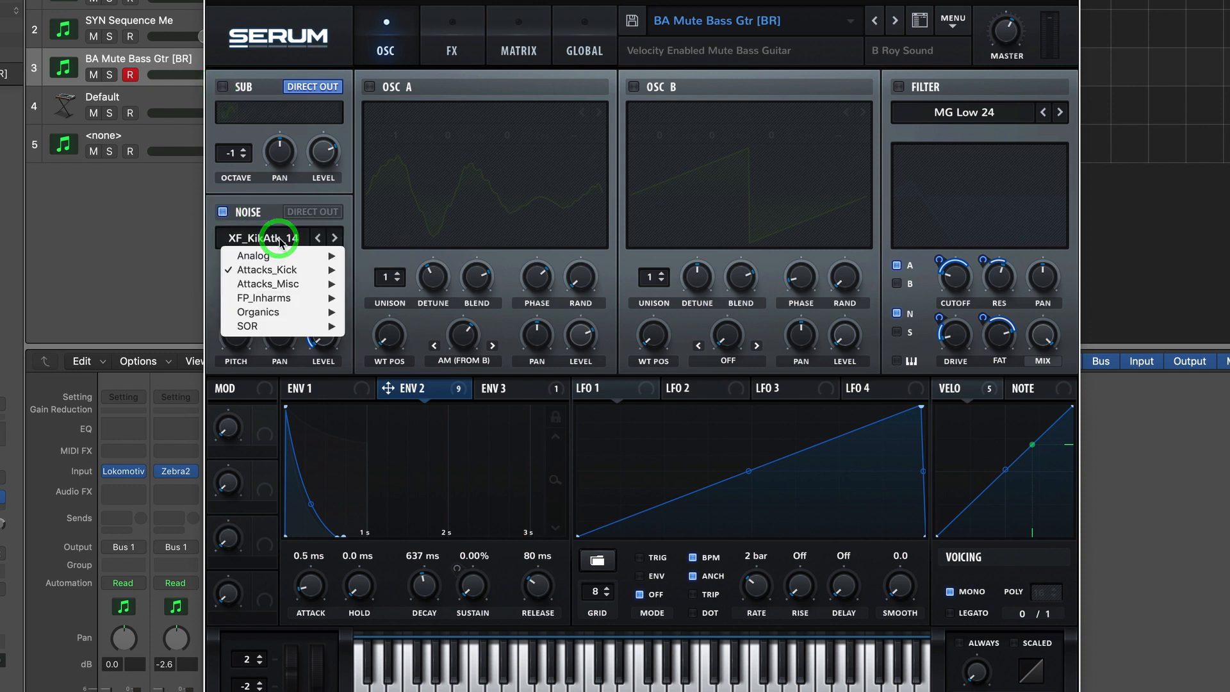
left_click(320, 188)
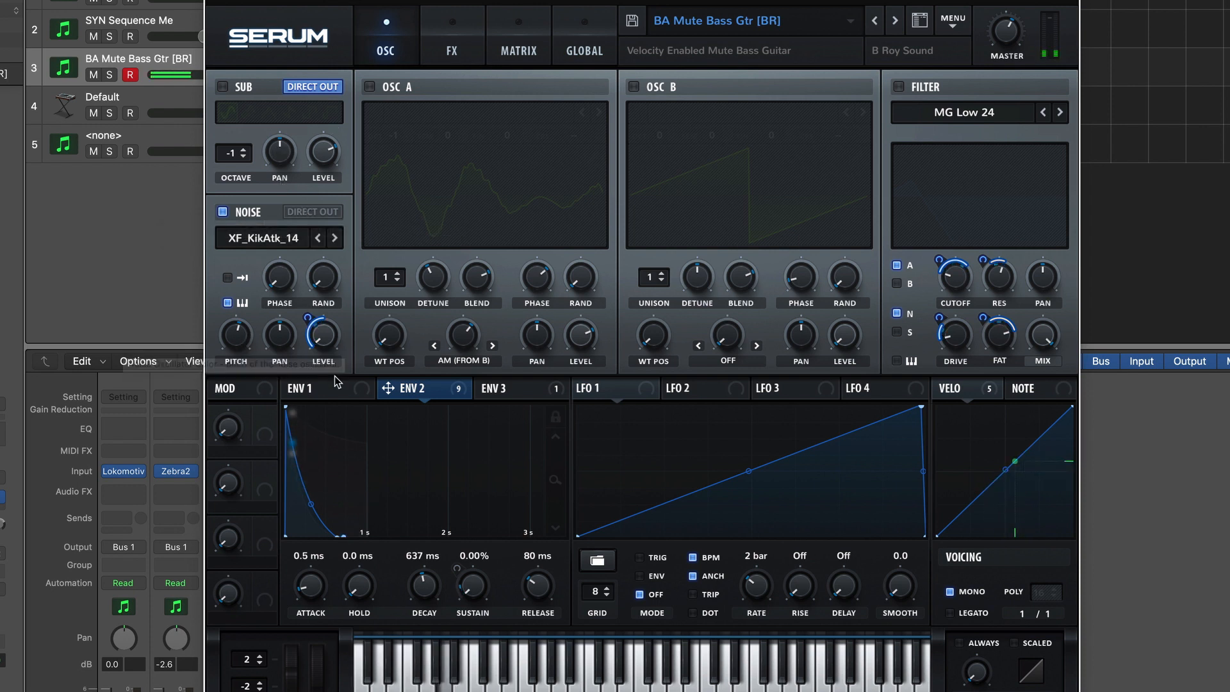
left_click_drag(240, 335, 240, 334)
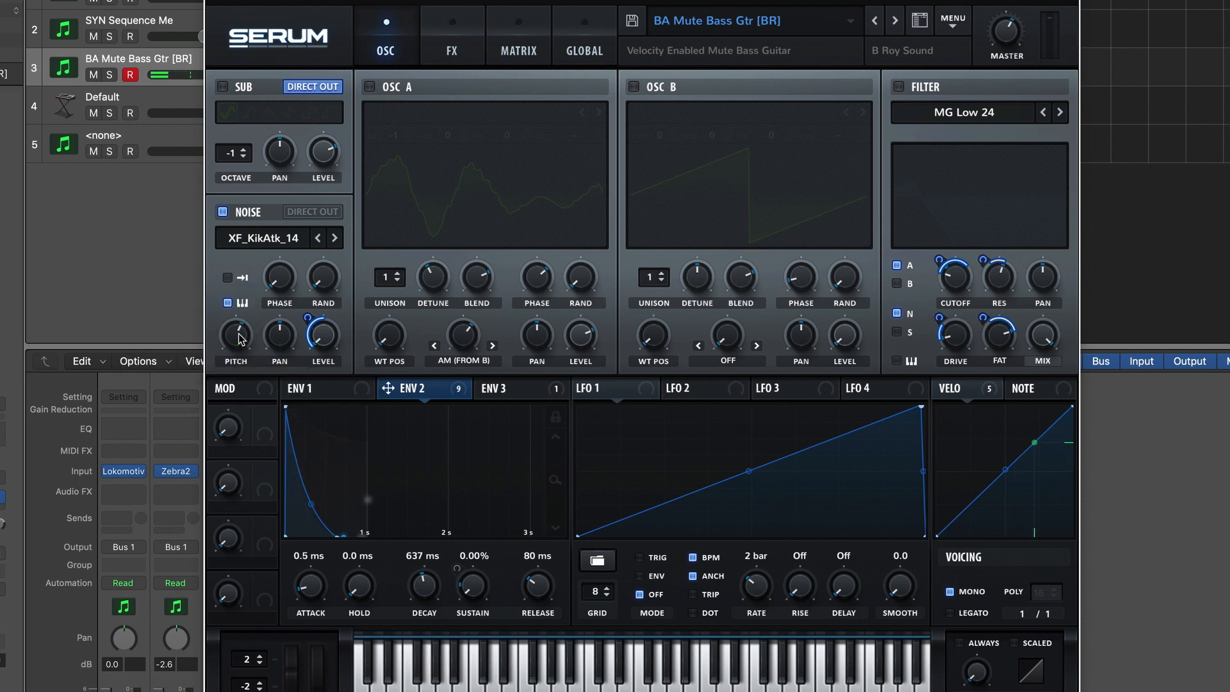
Audition the noise oscillator's pitch at 12 st and its phase at 15%, and check its random and level controls.
left_click(240, 338)
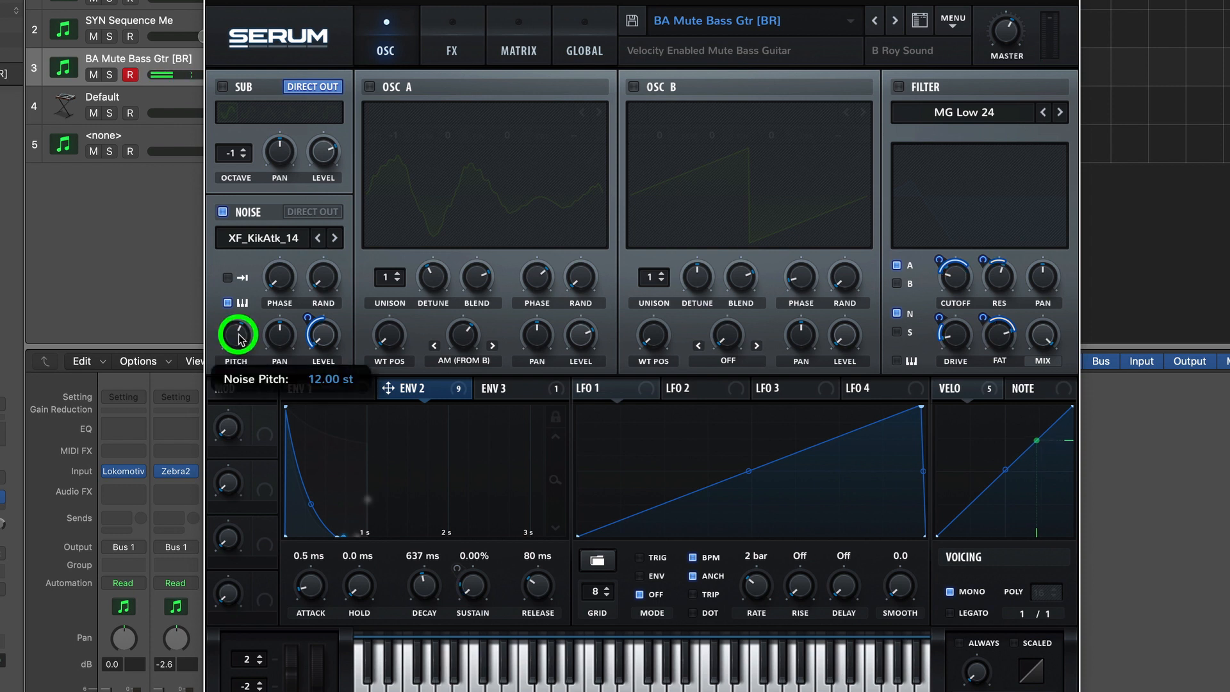
left_click_drag(240, 338, 240, 338)
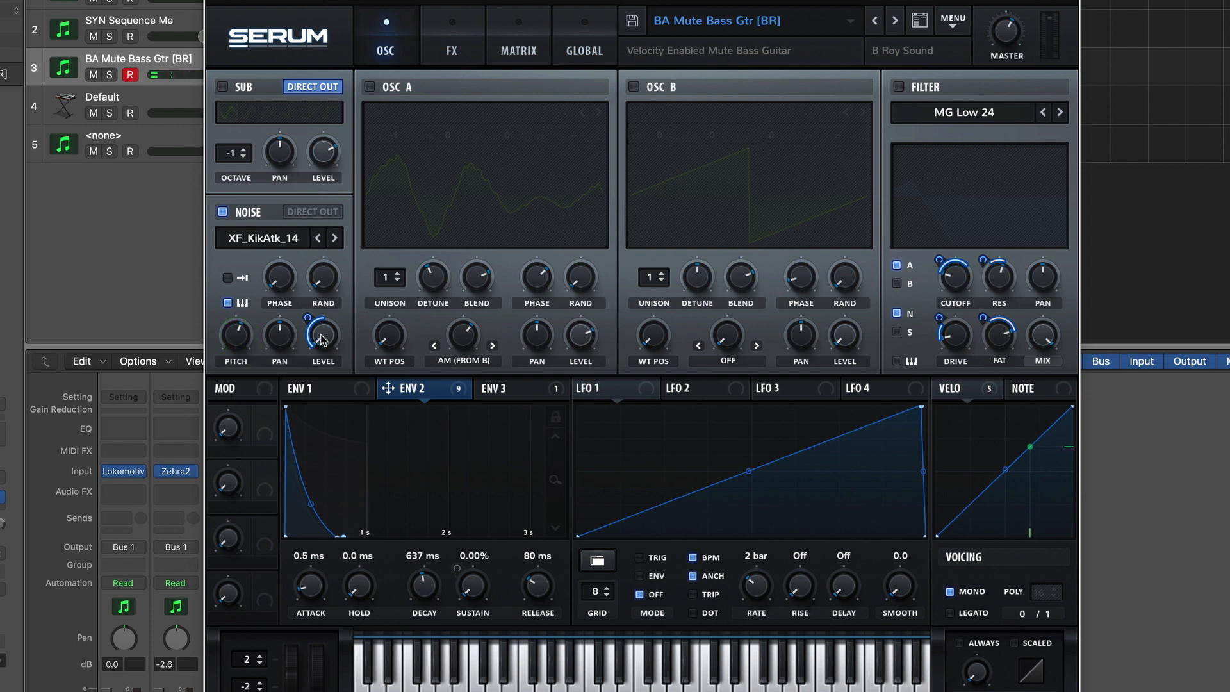
left_click(292, 279)
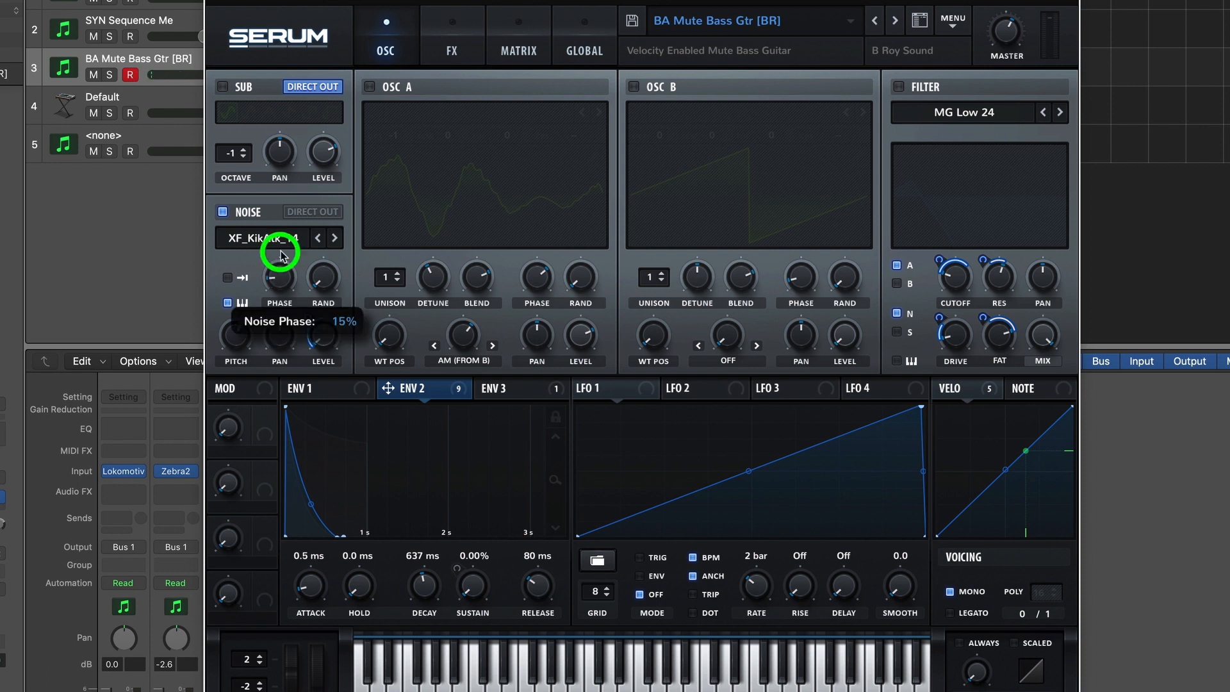
left_click(315, 281)
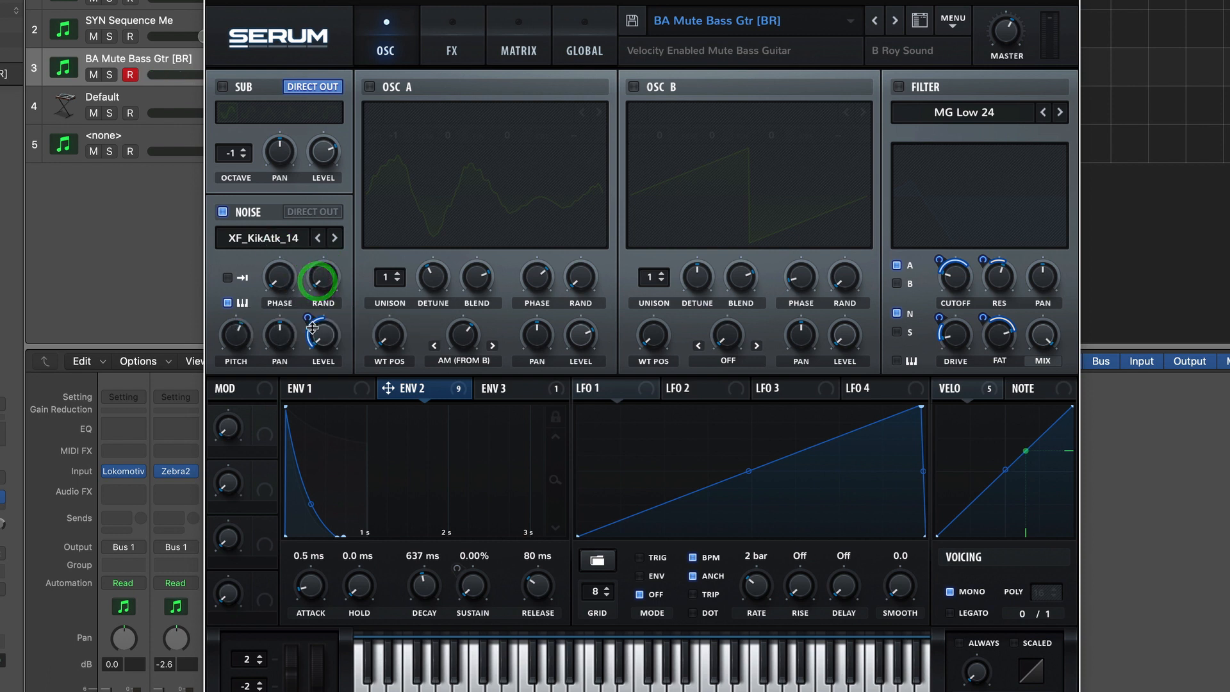
mouse_move(310, 317)
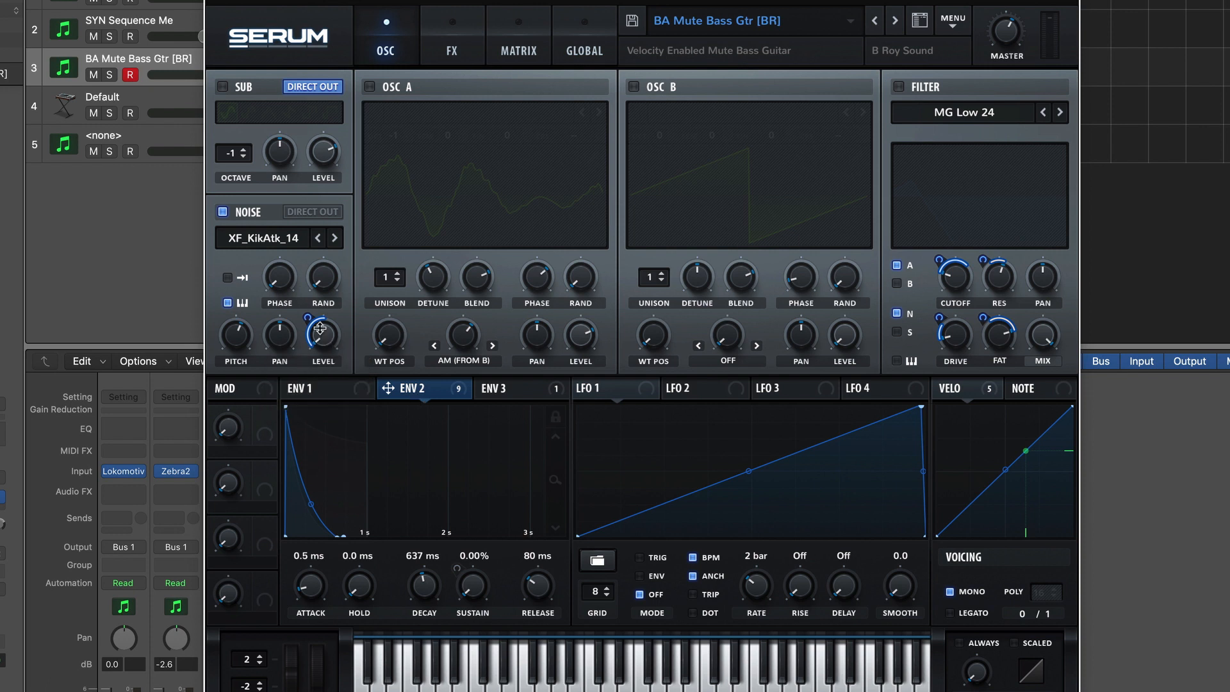
left_click_drag(323, 334, 327, 363)
Re-enable the sub oscillator, oscillator A, oscillator B and the filter to rebuild the full sound.
left_click(222, 88)
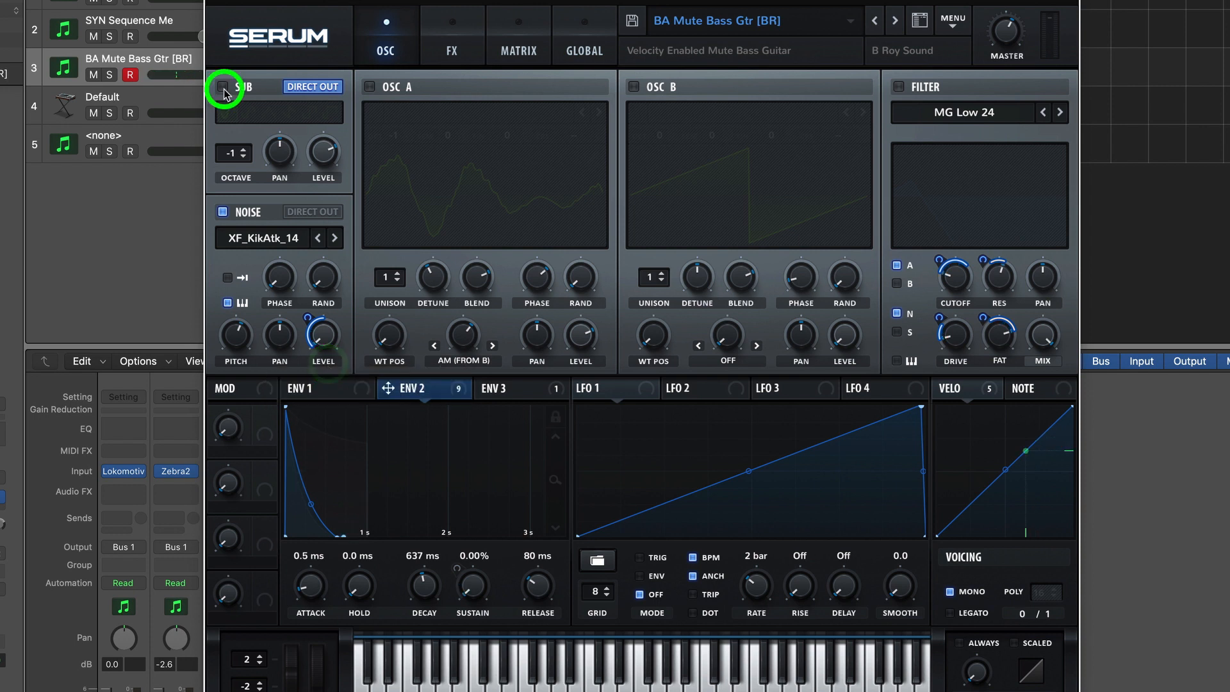
left_click(413, 90)
left_click(370, 88)
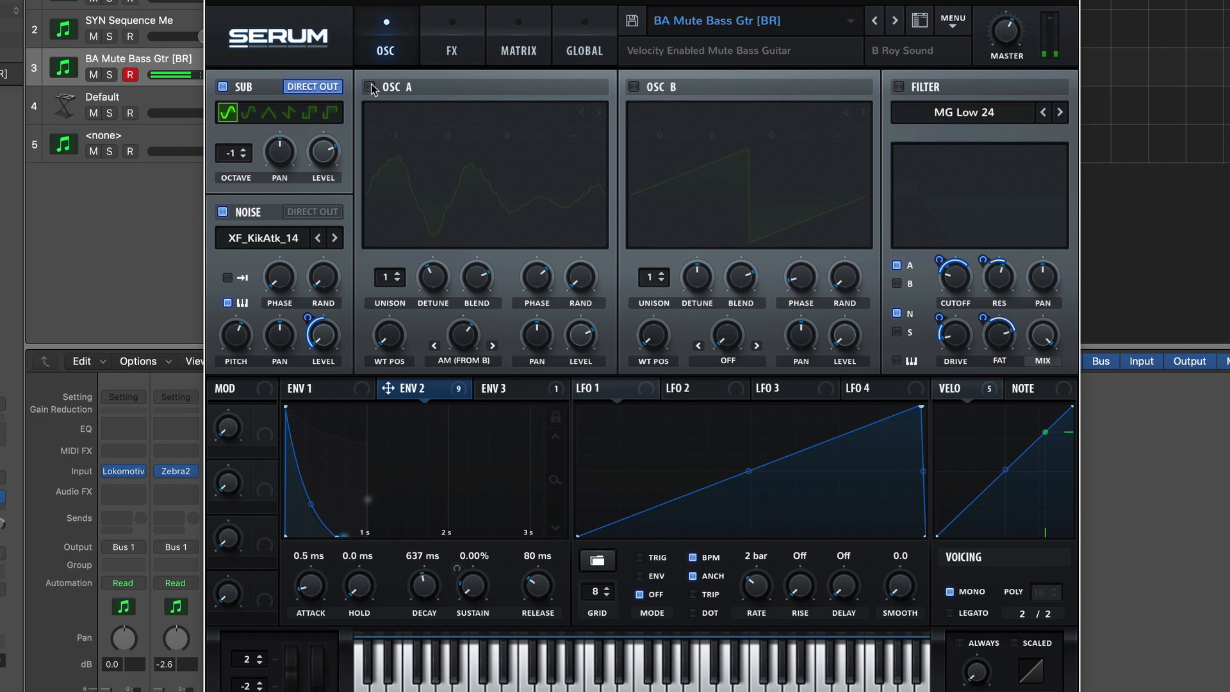
left_click(370, 88)
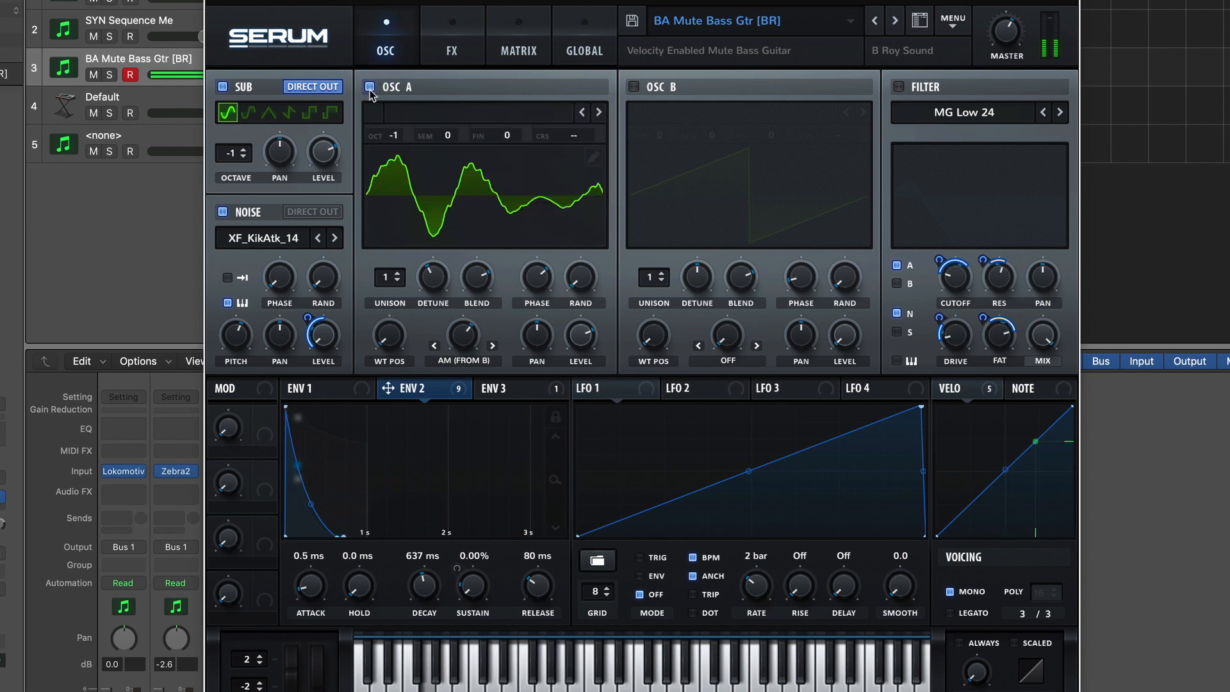
left_click(635, 87)
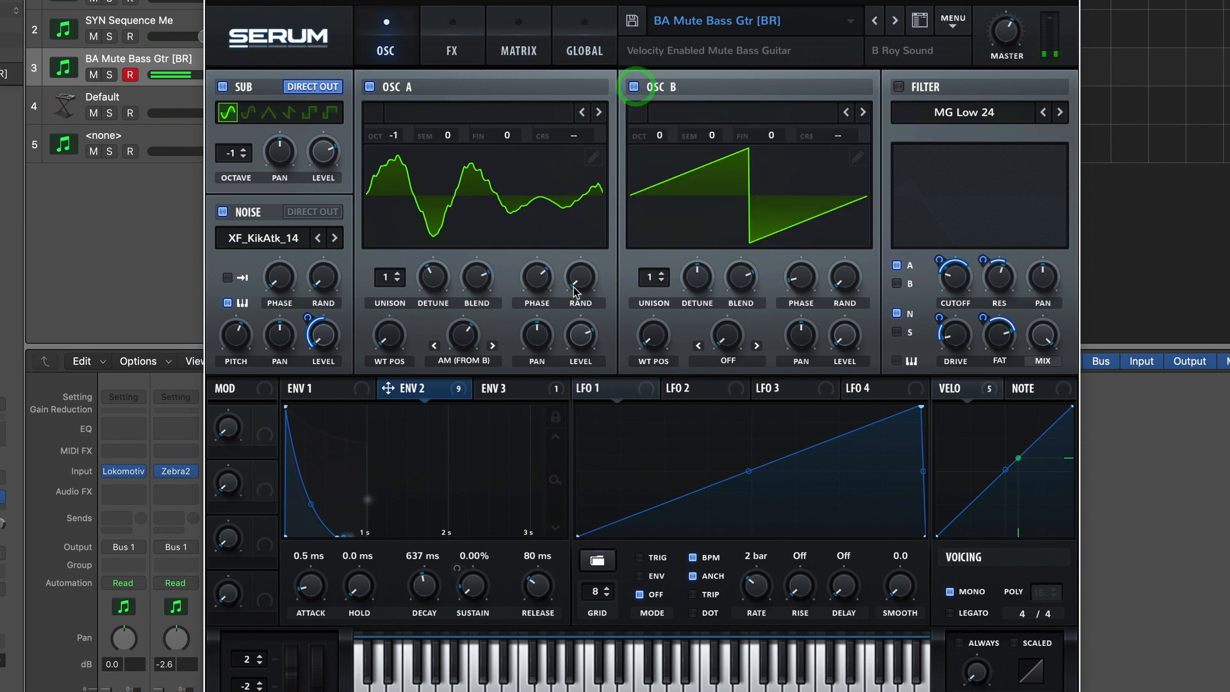
left_click(900, 88)
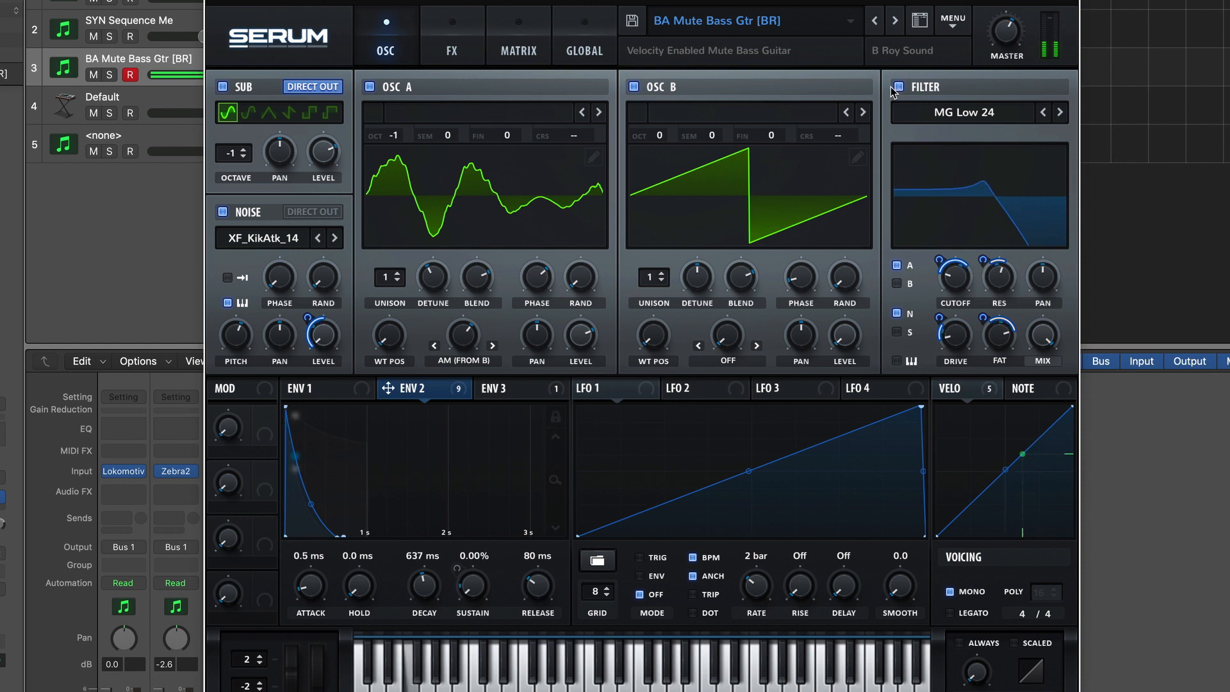
Take the Hyper/Dimension, Distortion and Chorus effects out of bypass one by one.
left_click(452, 40)
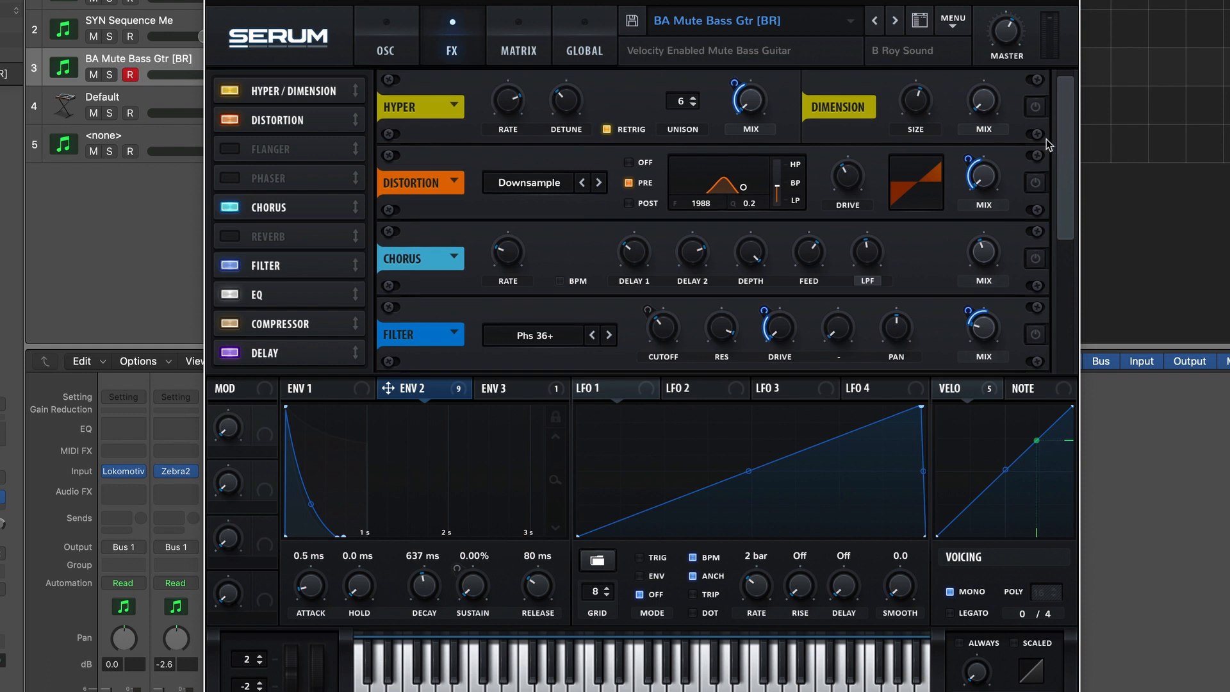
left_click(1035, 106)
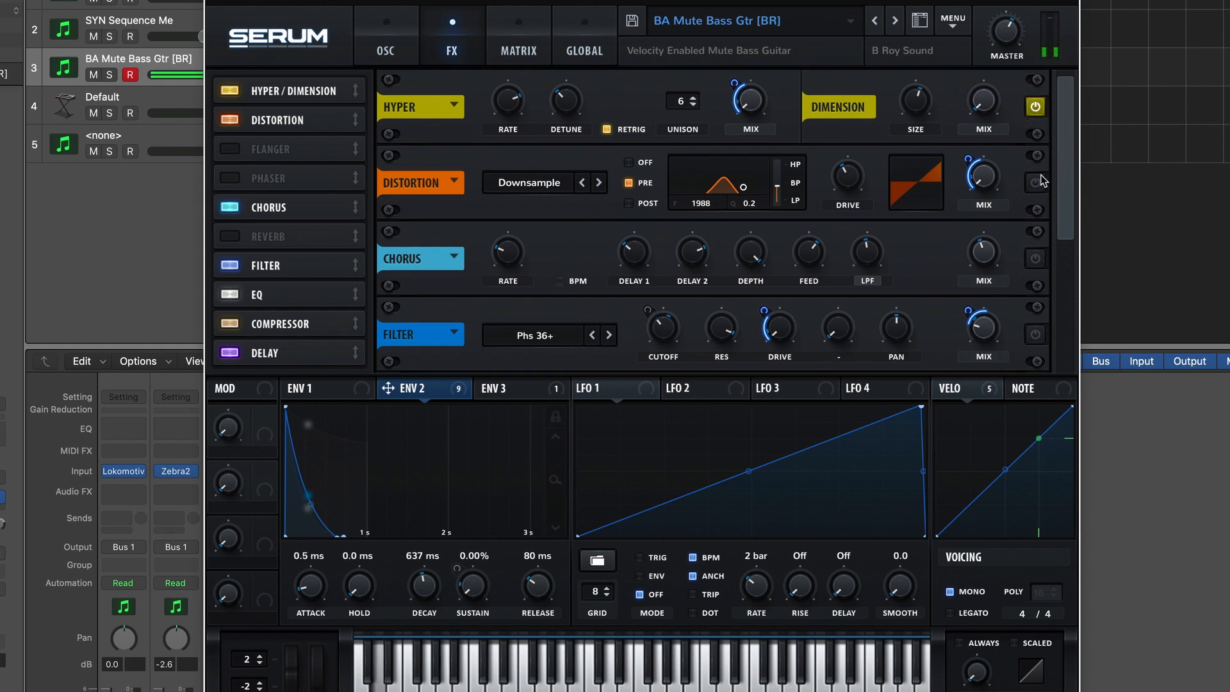
left_click(1037, 183)
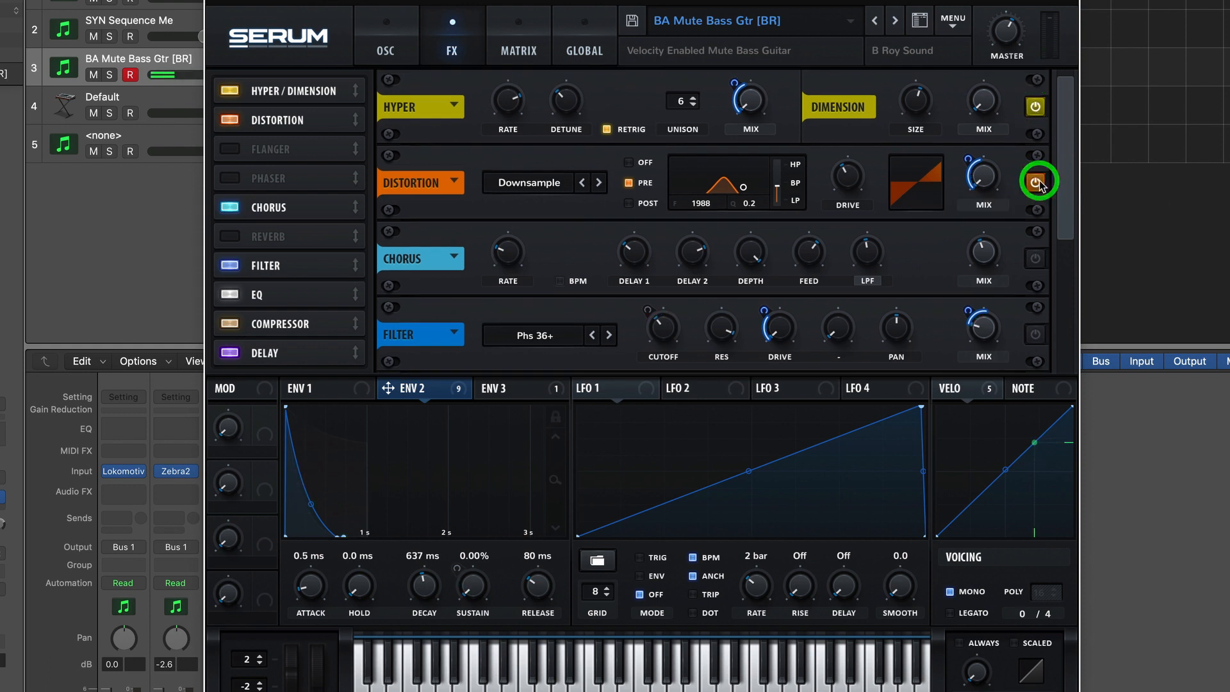
left_click(1035, 259)
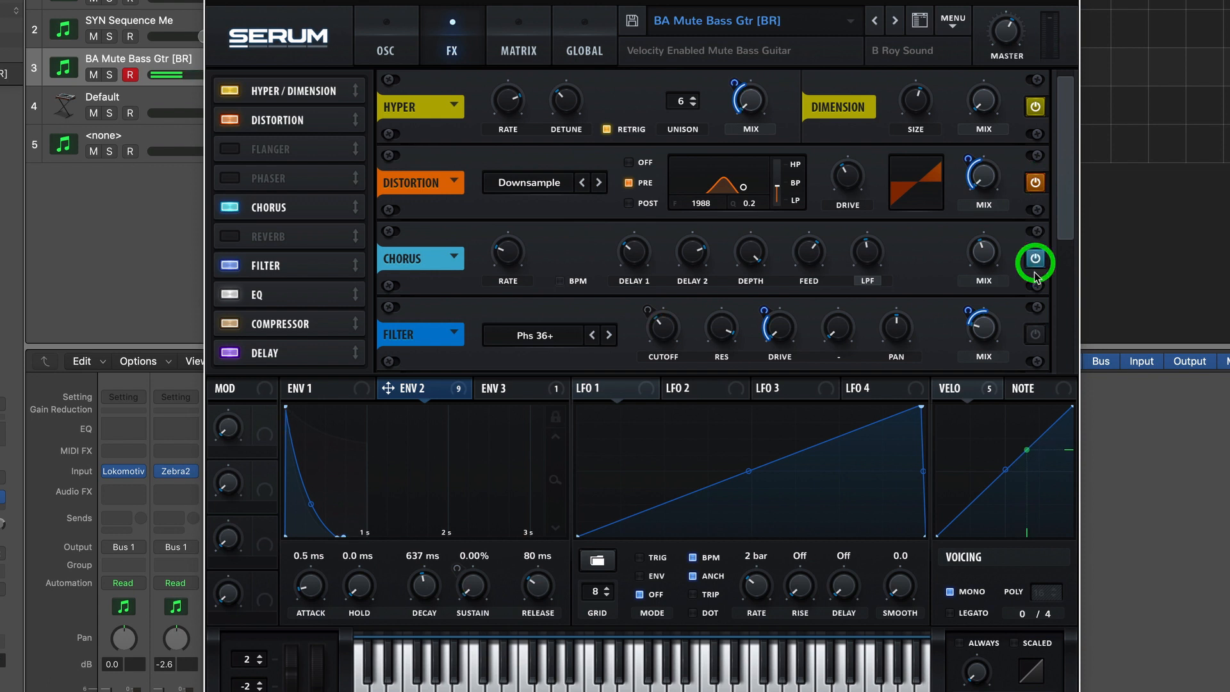
Take the Filter effect out of bypass and change its type to Phs 36-.
left_click(1066, 319)
left_click_drag(1065, 314, 1063, 280)
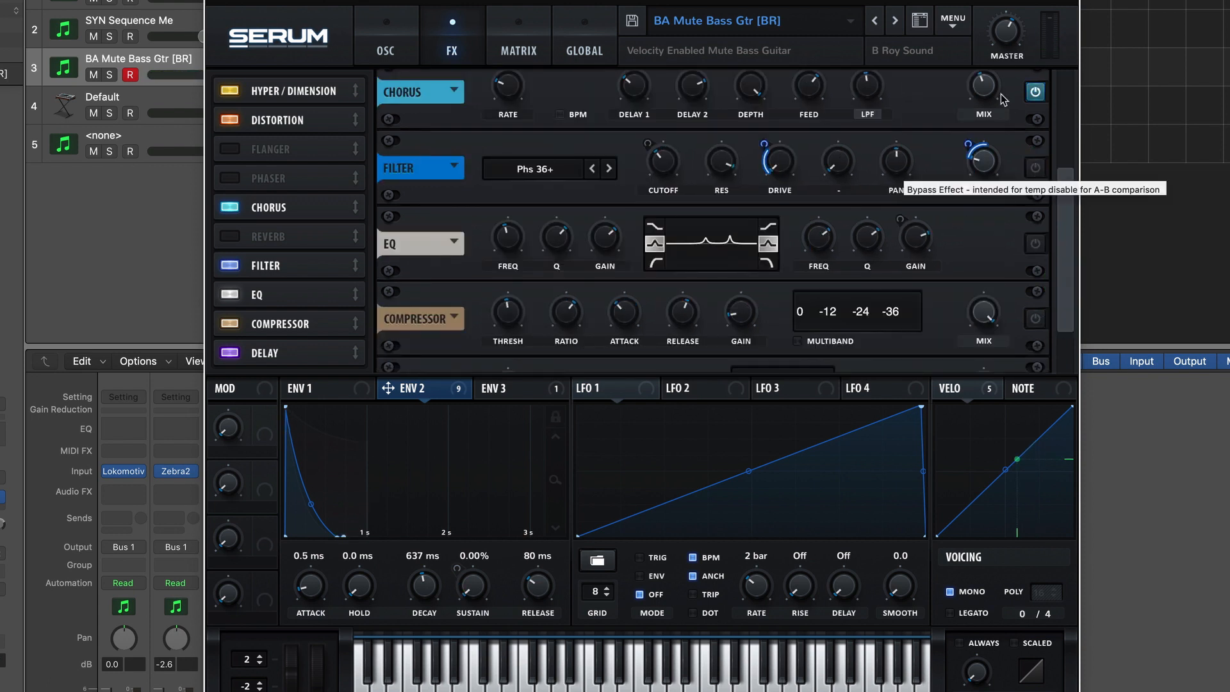
left_click(984, 106)
left_click(1035, 167)
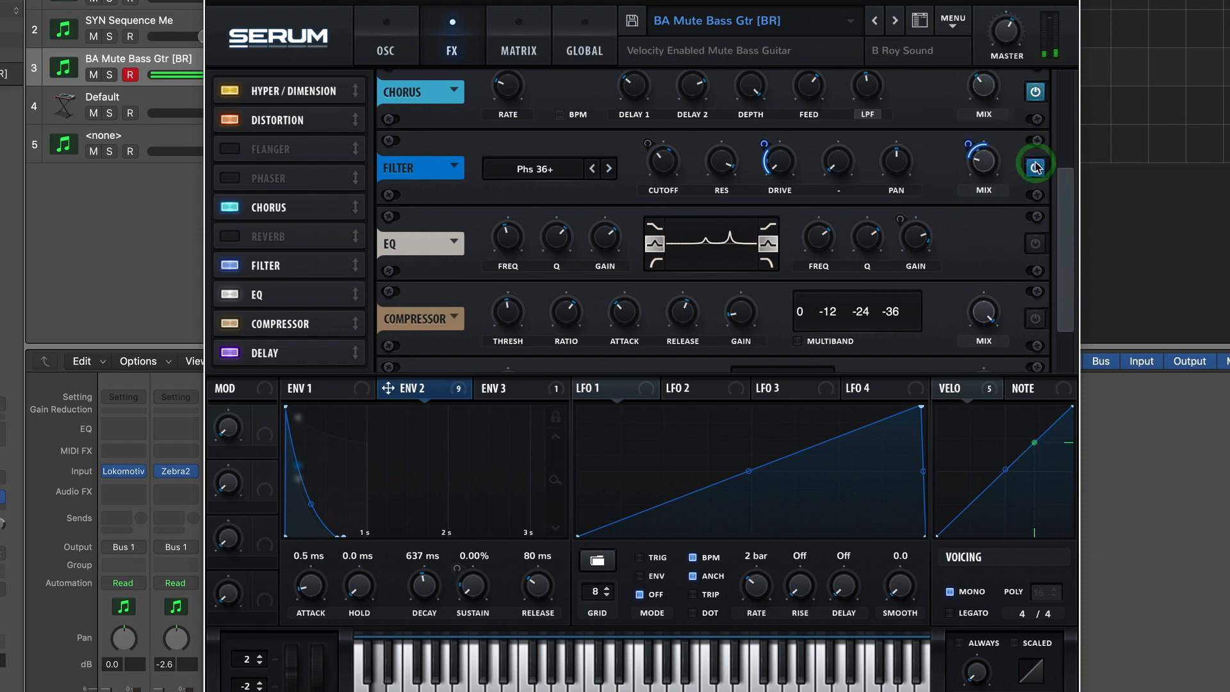
left_click(593, 169)
left_click(609, 169)
left_click(609, 170)
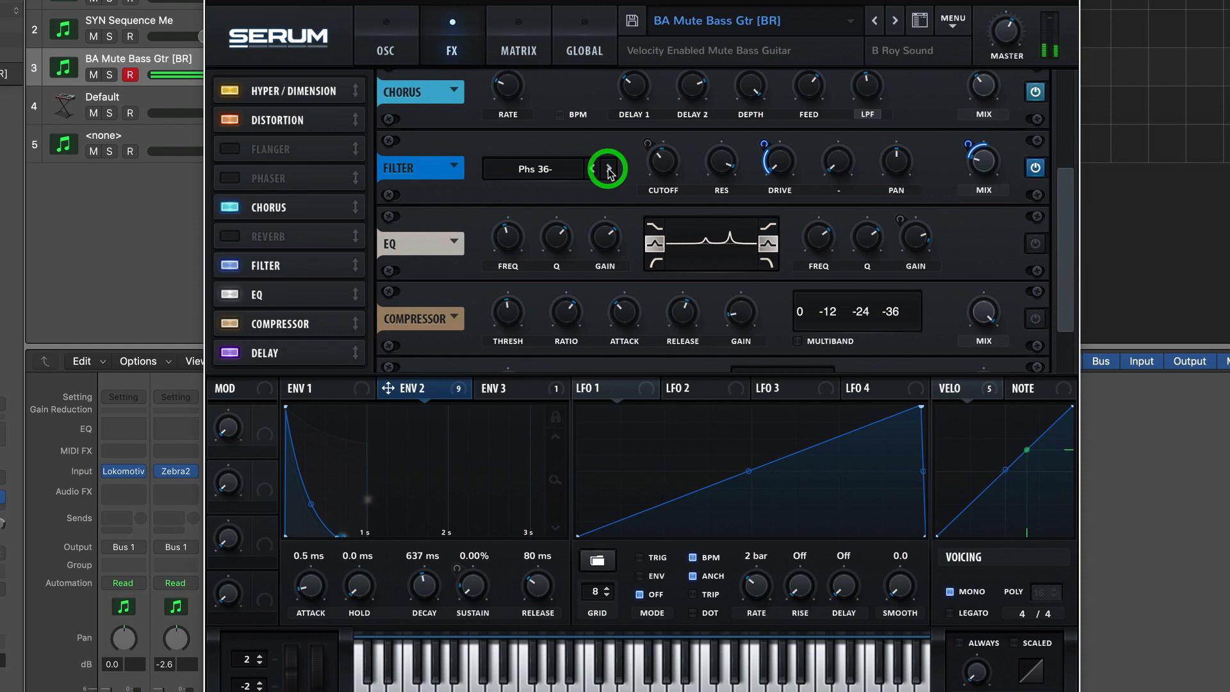
Take the EQ, Compressor and Delay effects out of bypass to complete the effects chain.
left_click(1037, 246)
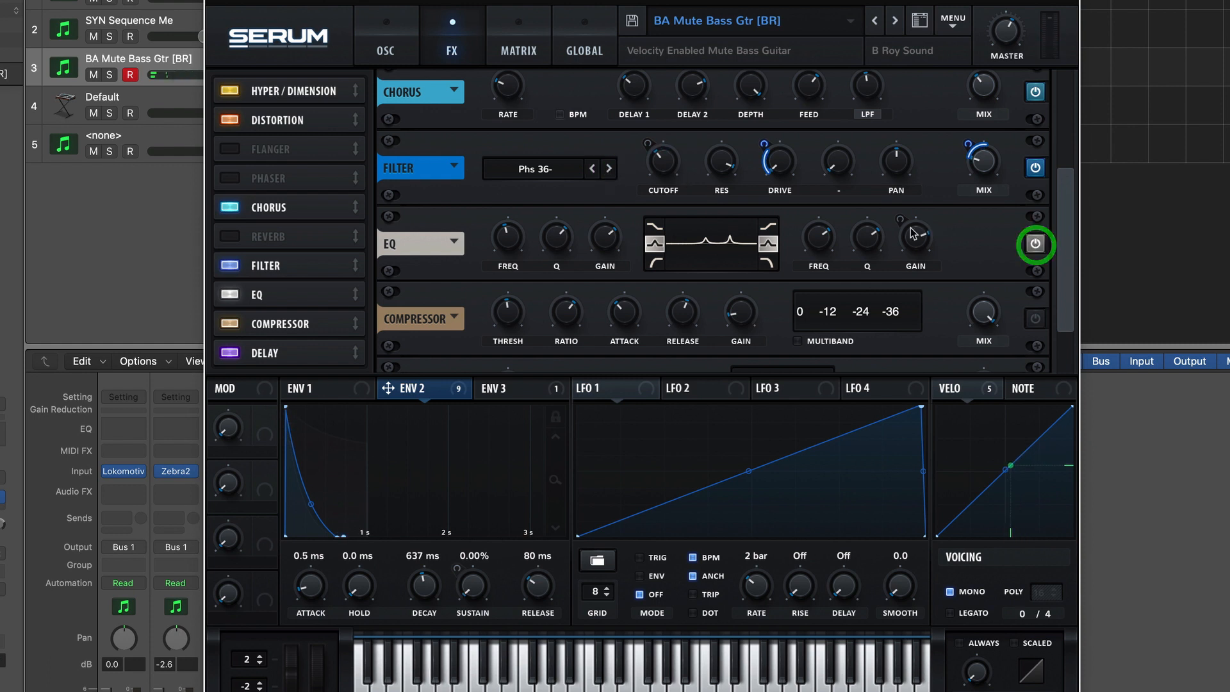
left_click(705, 243)
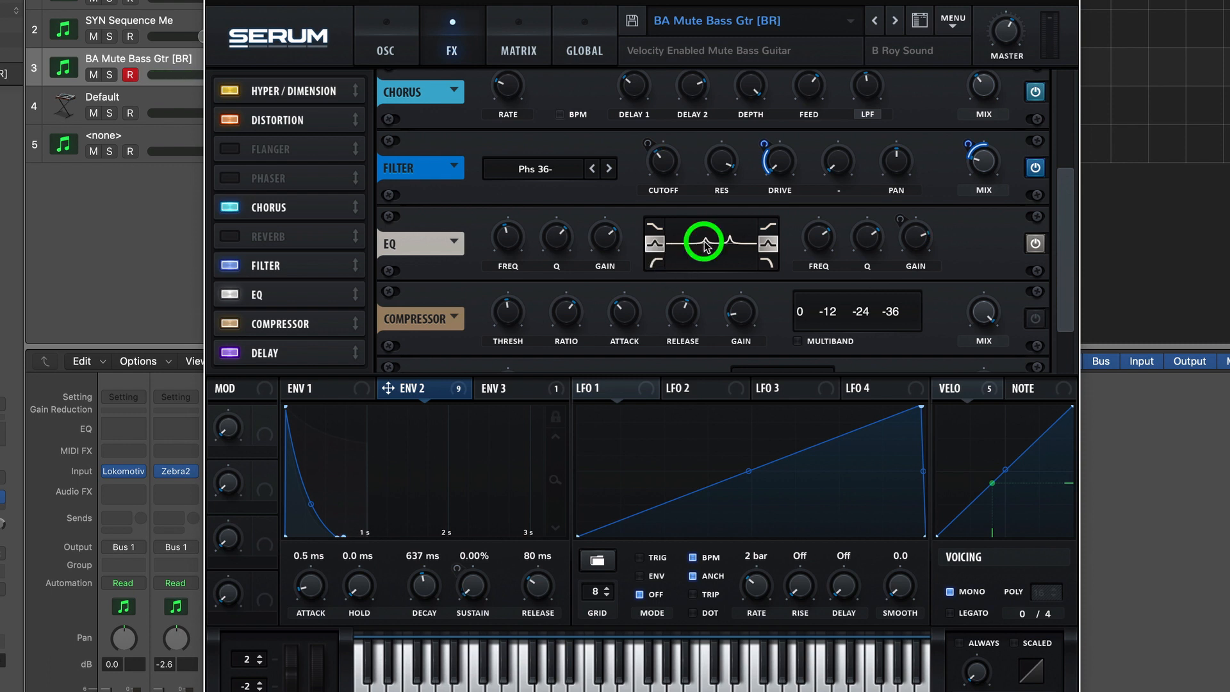
left_click_drag(1067, 267, 1065, 269)
left_click(1038, 257)
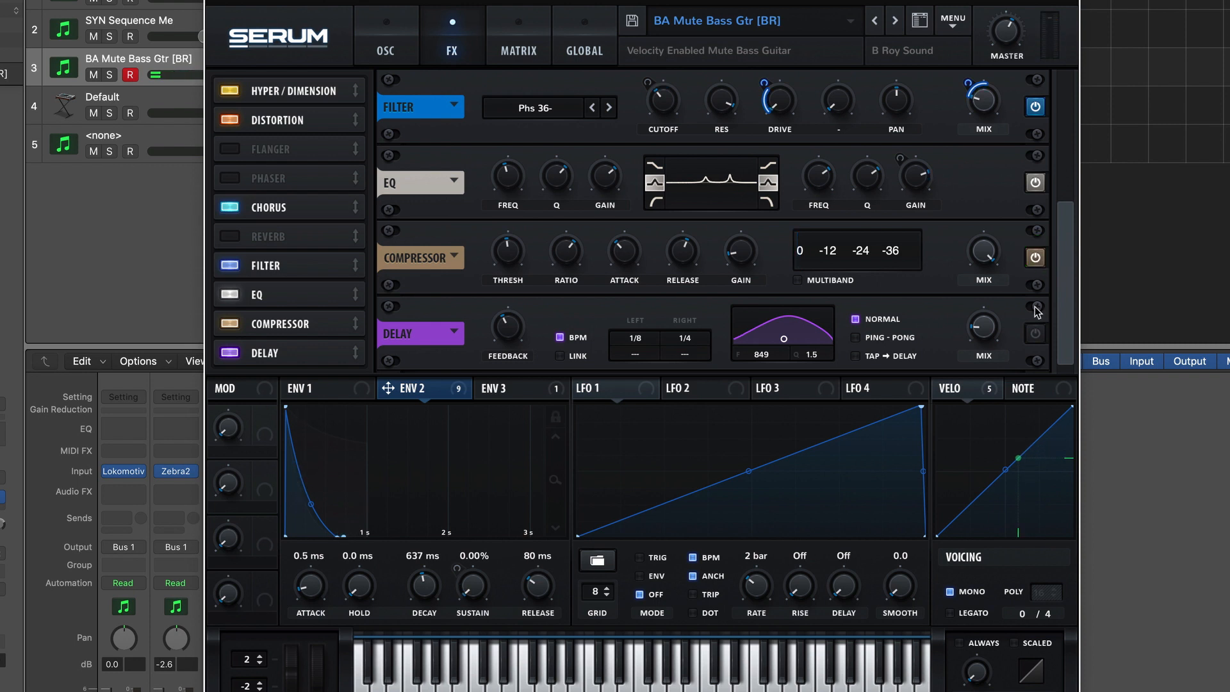
left_click(1038, 334)
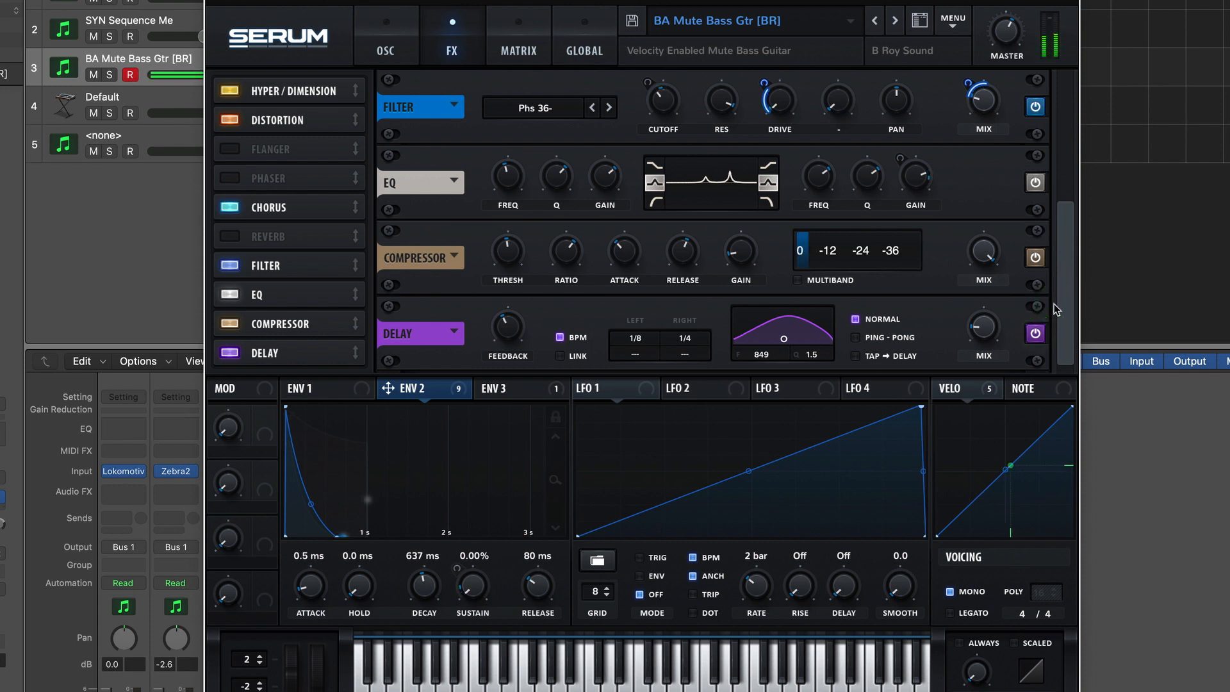
Step through the neighbouring presets to load BA Organ Bass [FP].
left_click(897, 24)
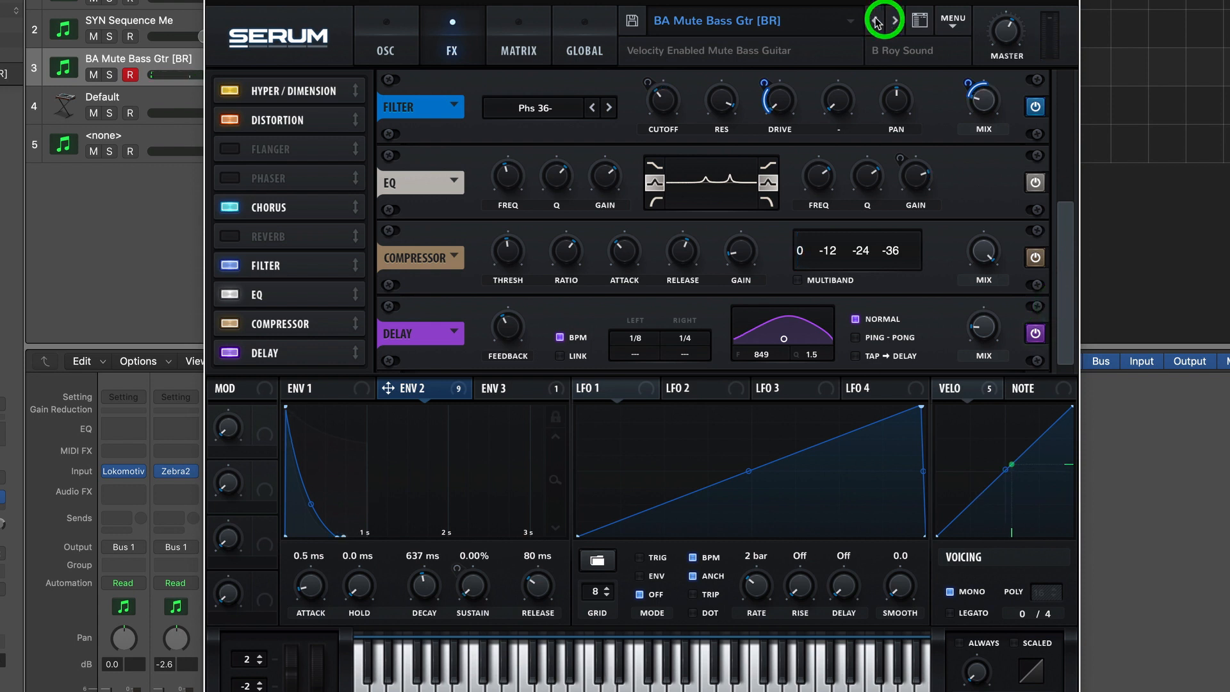
left_click(875, 20)
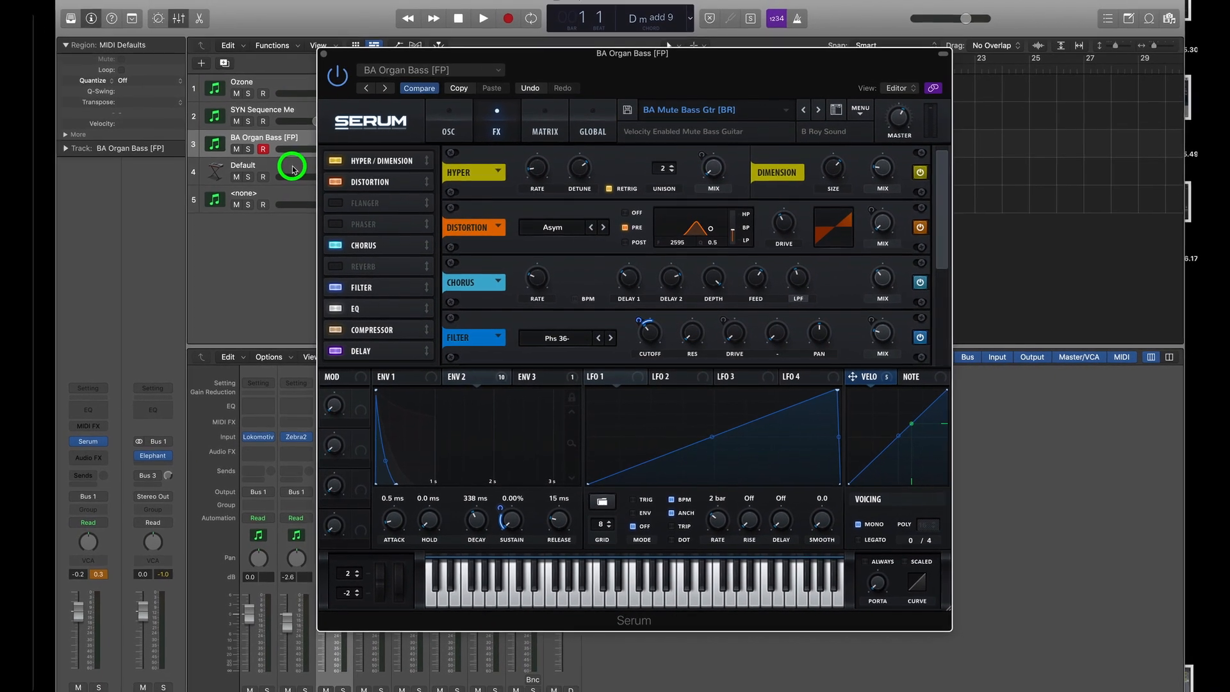
Open the Alchemy instrument on the Default track and reposition its window.
left_click(312, 180)
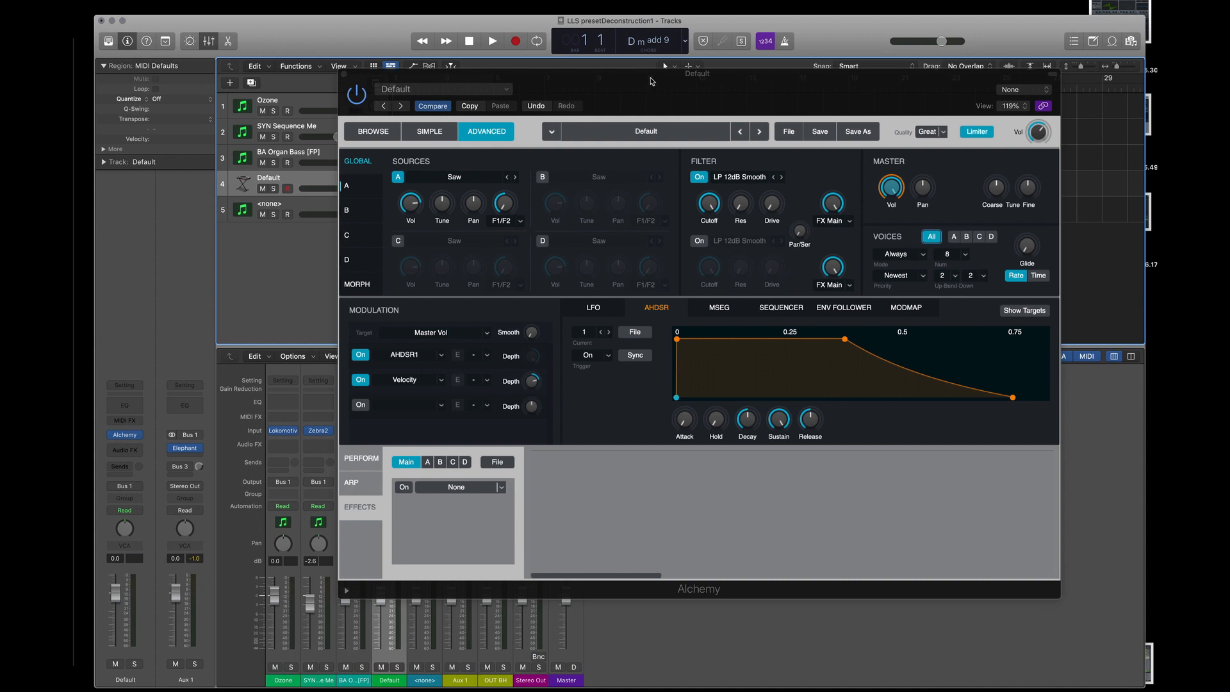
left_click_drag(652, 81, 595, 85)
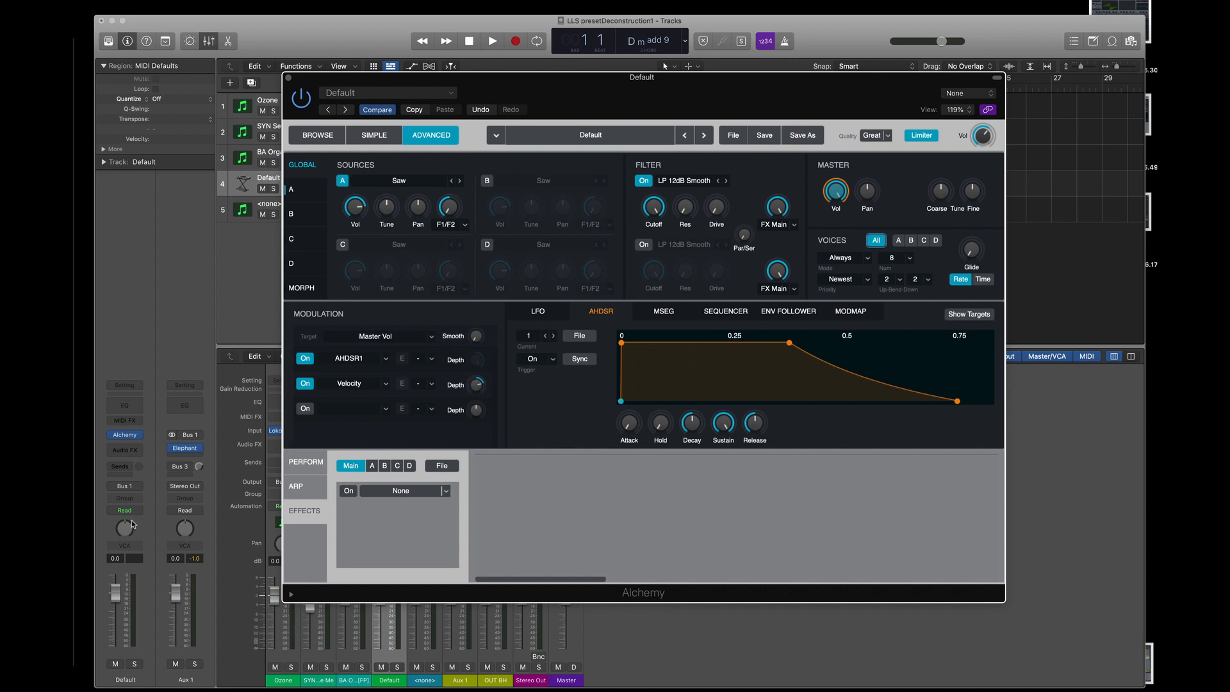
Switch to Preview and page through the synth signal flow diagrams to the Alchemy one.
left_click(73, 559)
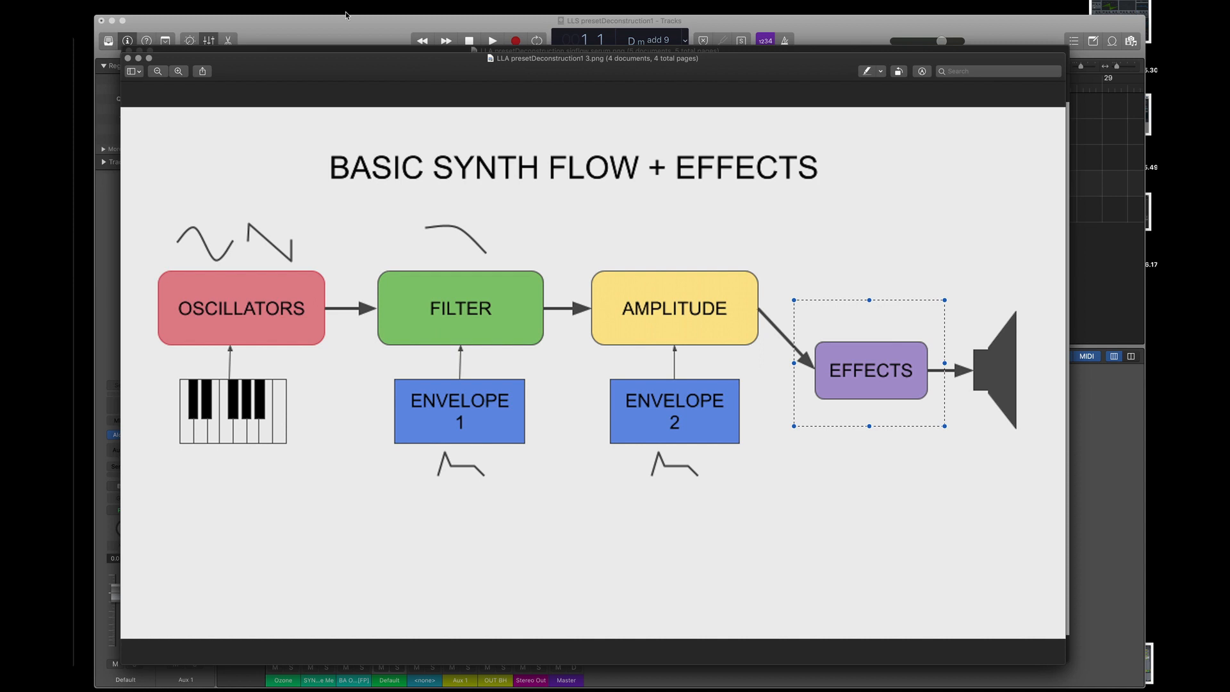
left_click(348, 49)
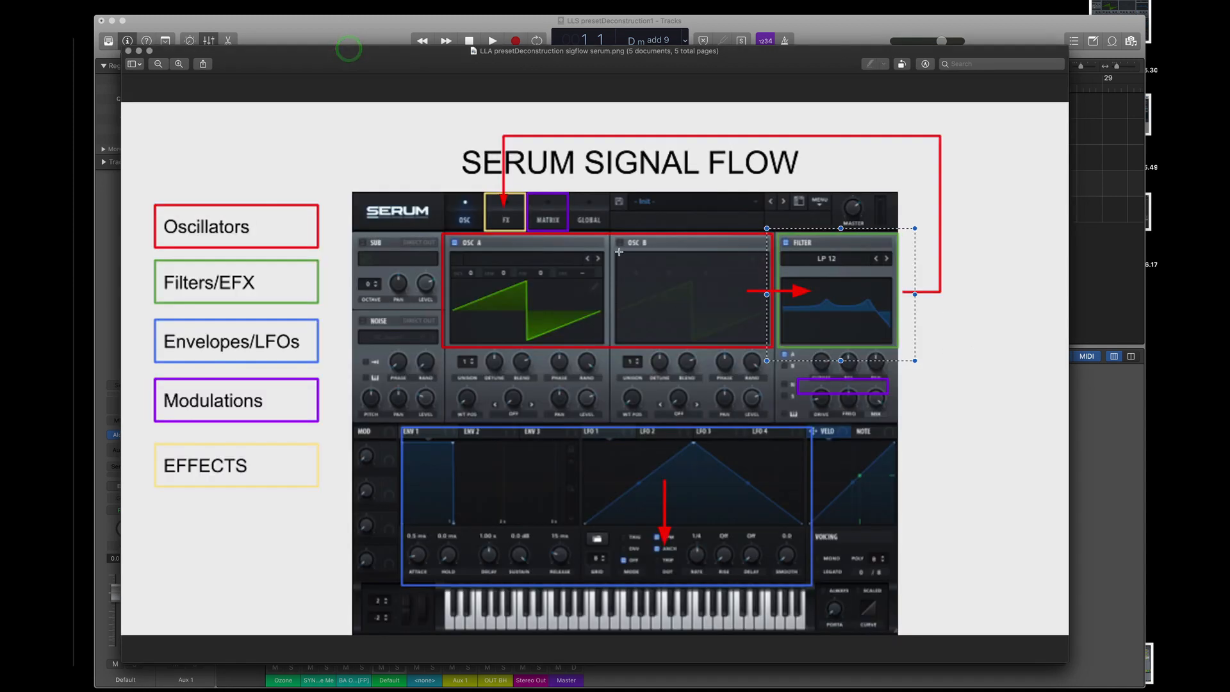
key("Down")
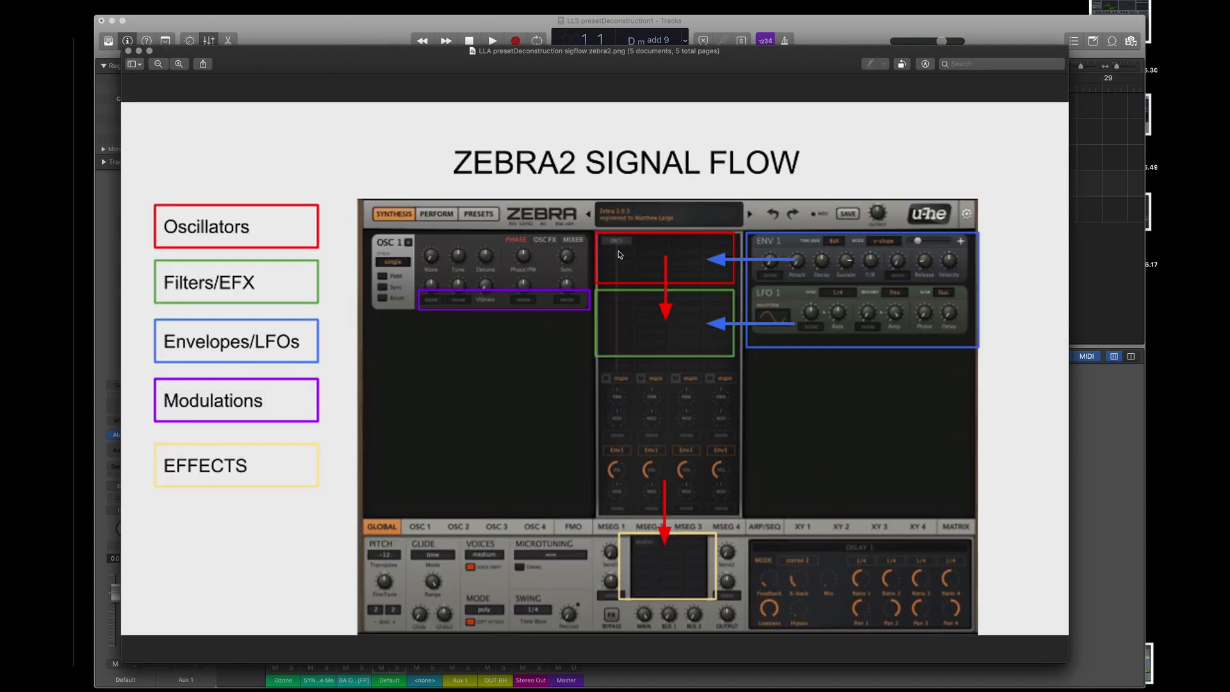
key("Up")
key("Up")
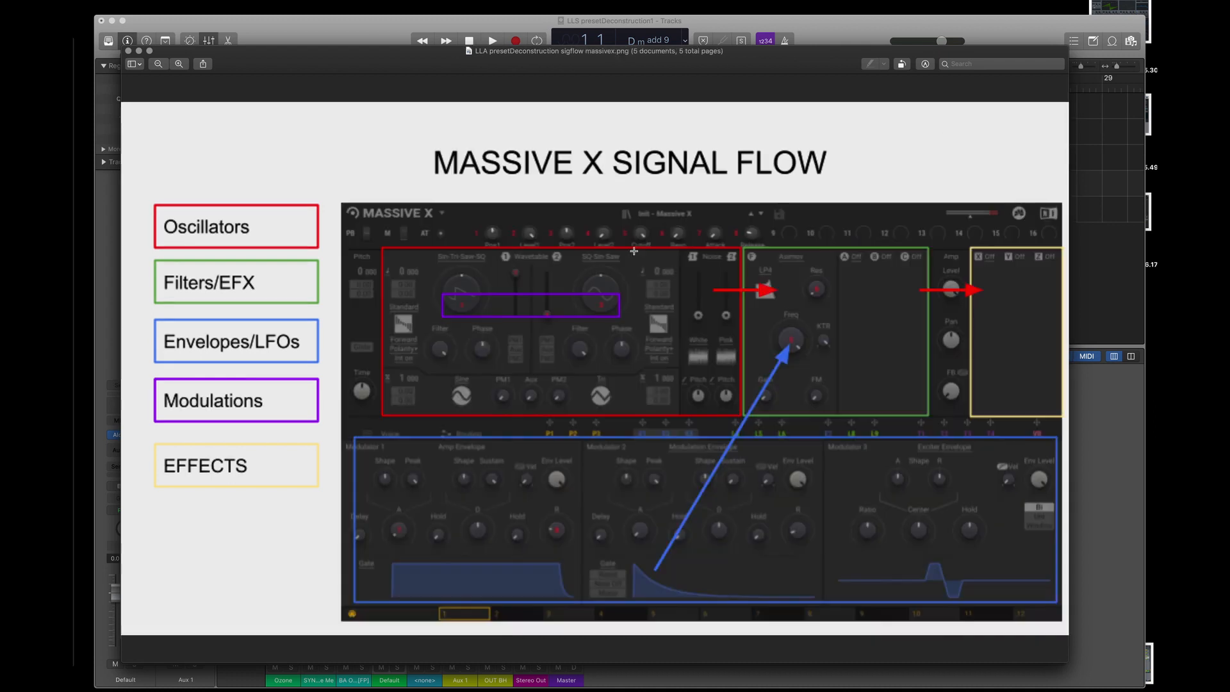
key("Down")
key("Up")
key("Up")
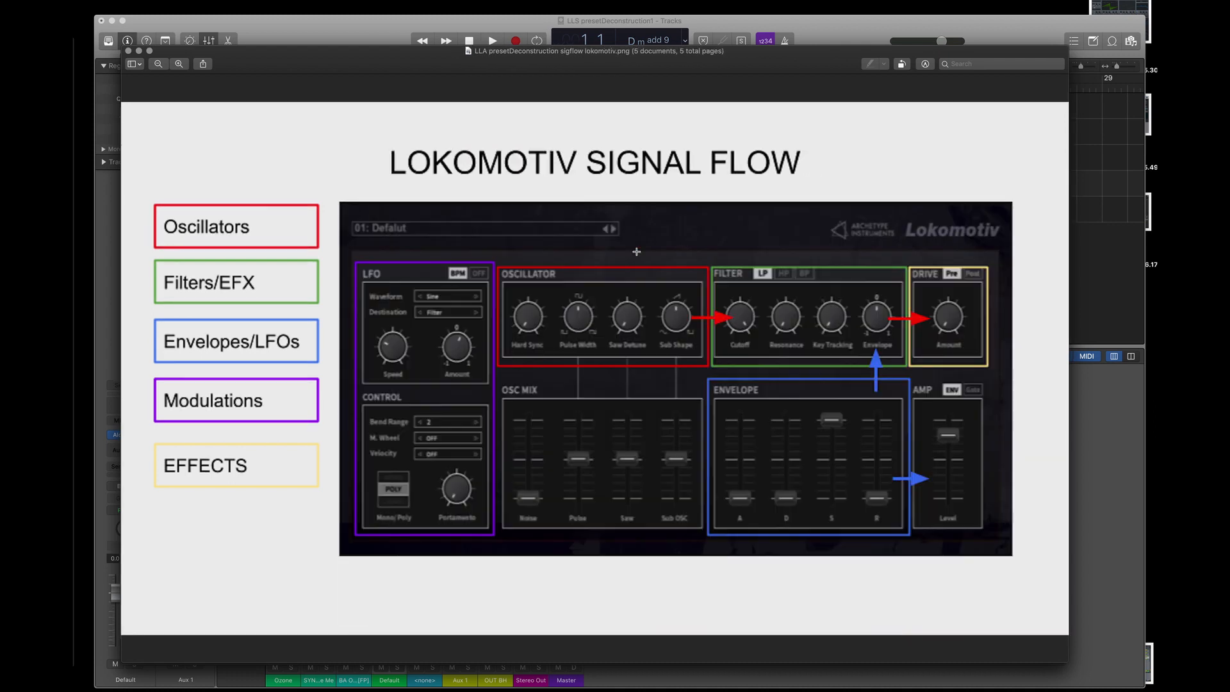
key("Up")
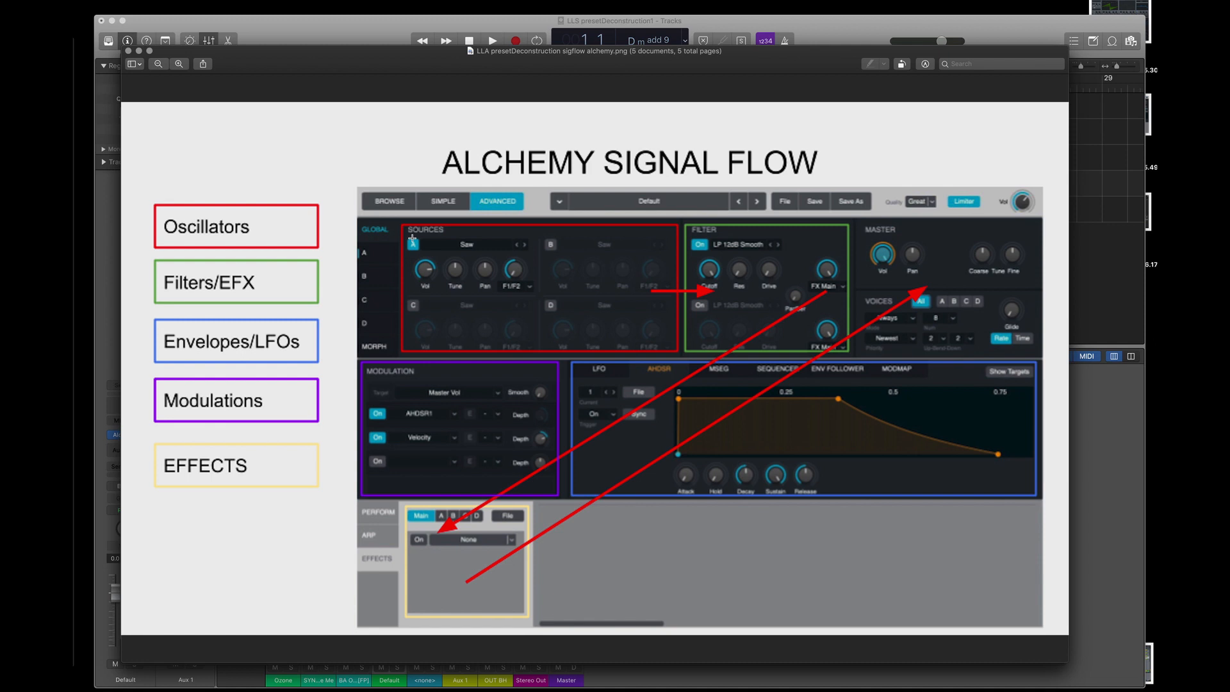
Examine the sources, filter, master and envelope sections of the Alchemy signal flow diagram.
left_click_drag(393, 221, 684, 360)
left_click_drag(357, 218, 676, 353)
left_click_drag(684, 219, 848, 355)
left_click(943, 247)
left_click_drag(567, 359, 1051, 503)
Return to Logic Pro and filter Alchemy's preset browser to the Pads category and Layered subcategory.
left_click(858, 29)
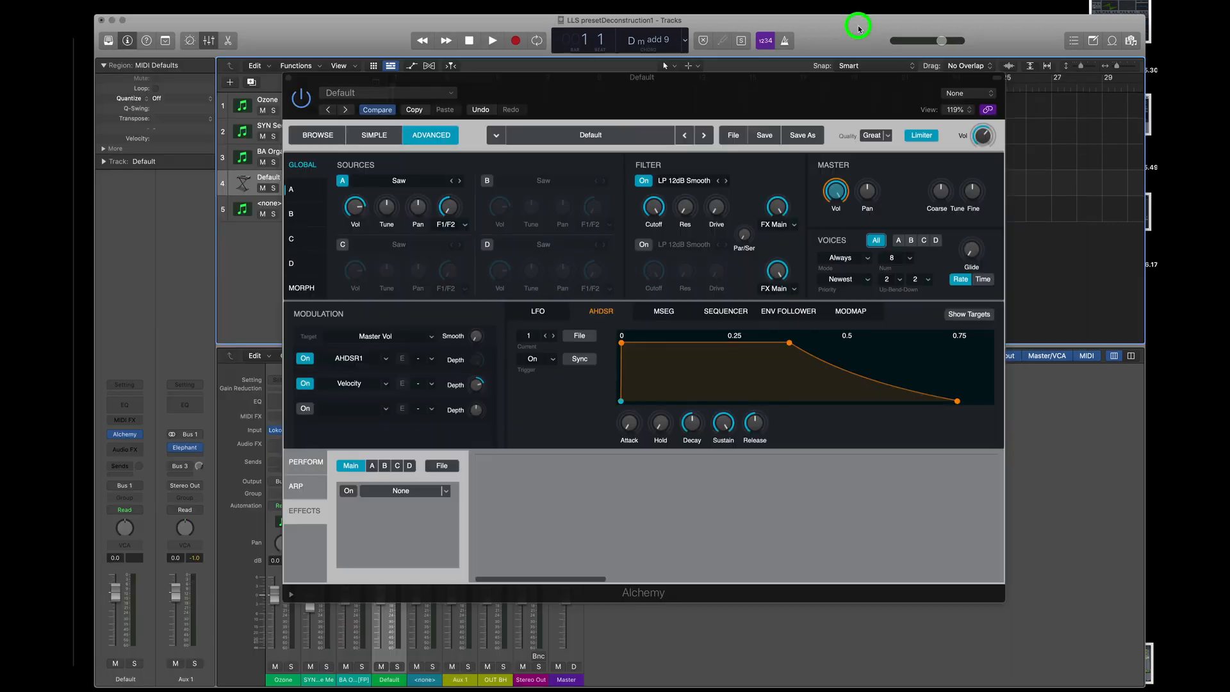
left_click_drag(713, 83, 697, 86)
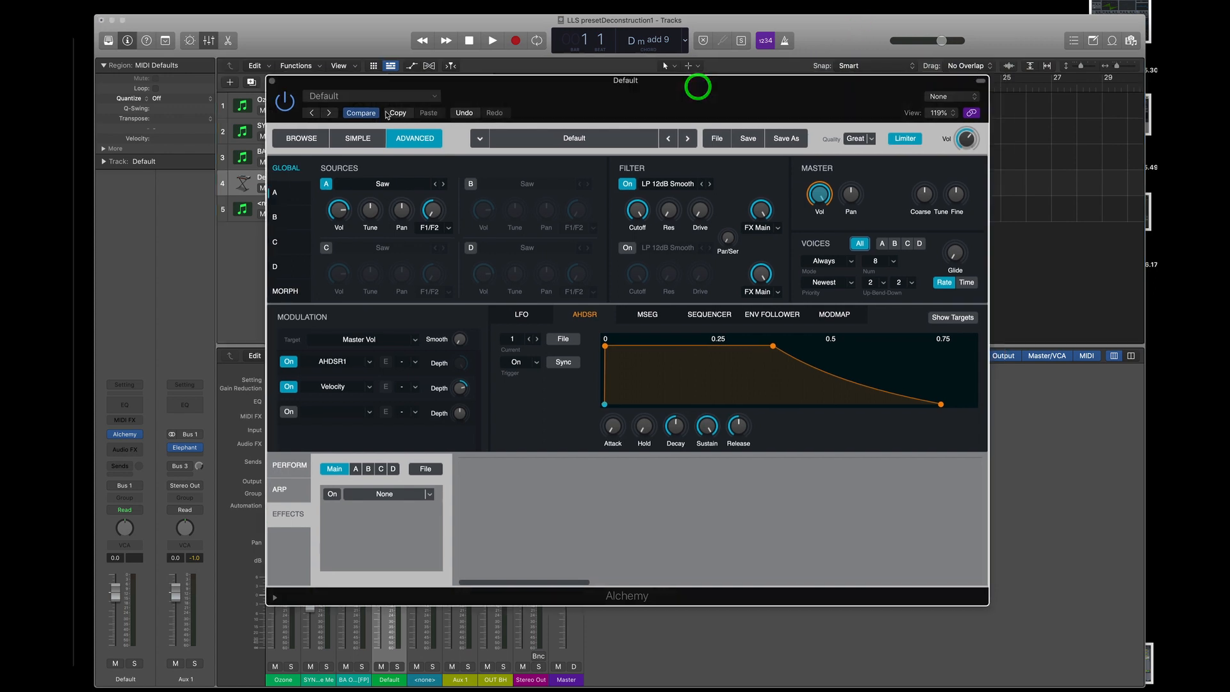
left_click(320, 135)
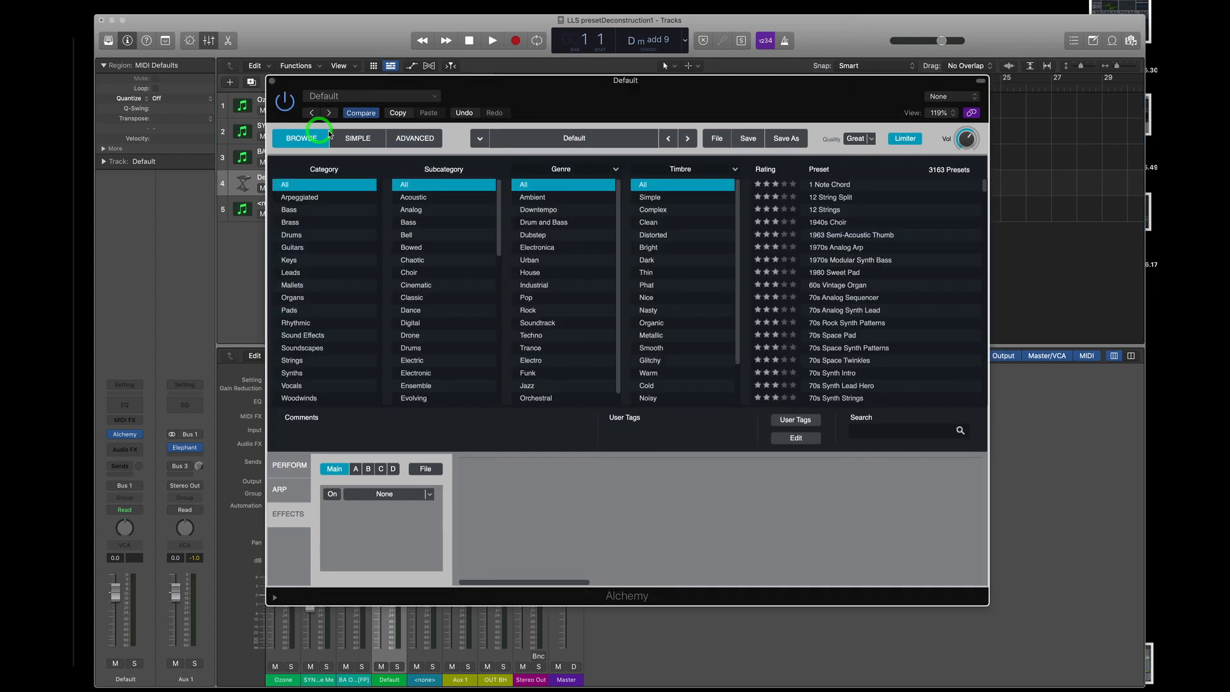
left_click(330, 337)
left_click(318, 311)
left_click(416, 247)
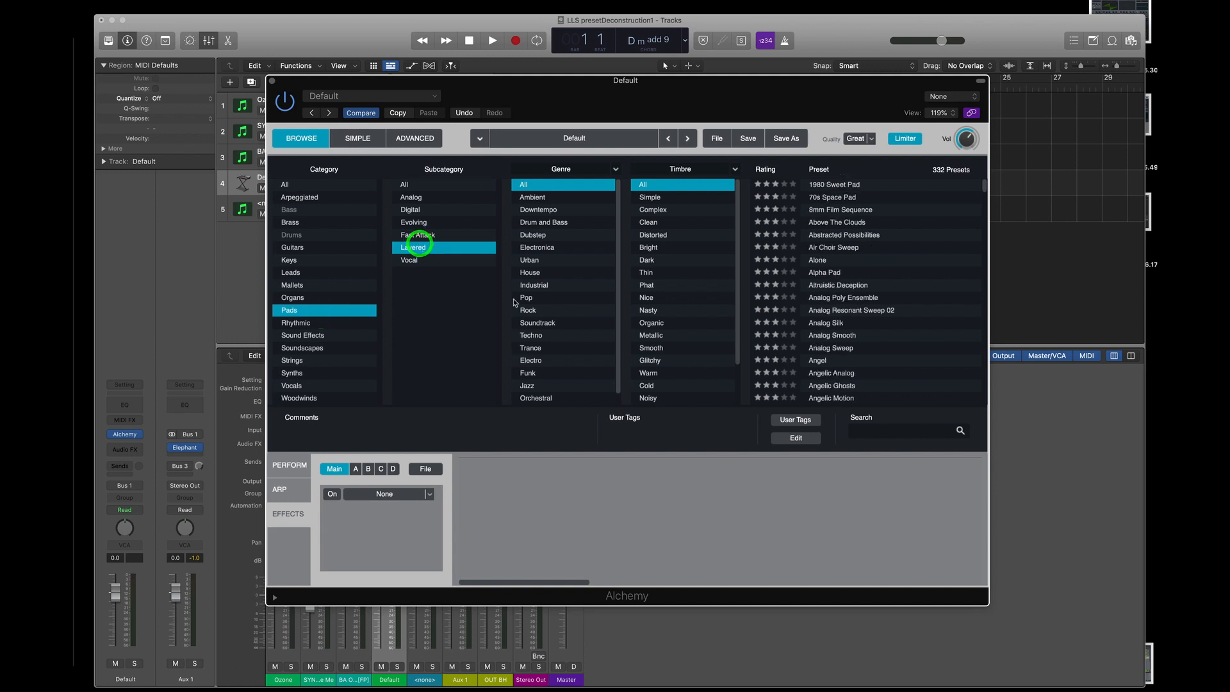
Narrow the preset list to the Techno genre and Distorted timbre, and load the Sweep Shuffle preset.
left_click(539, 336)
left_click(660, 233)
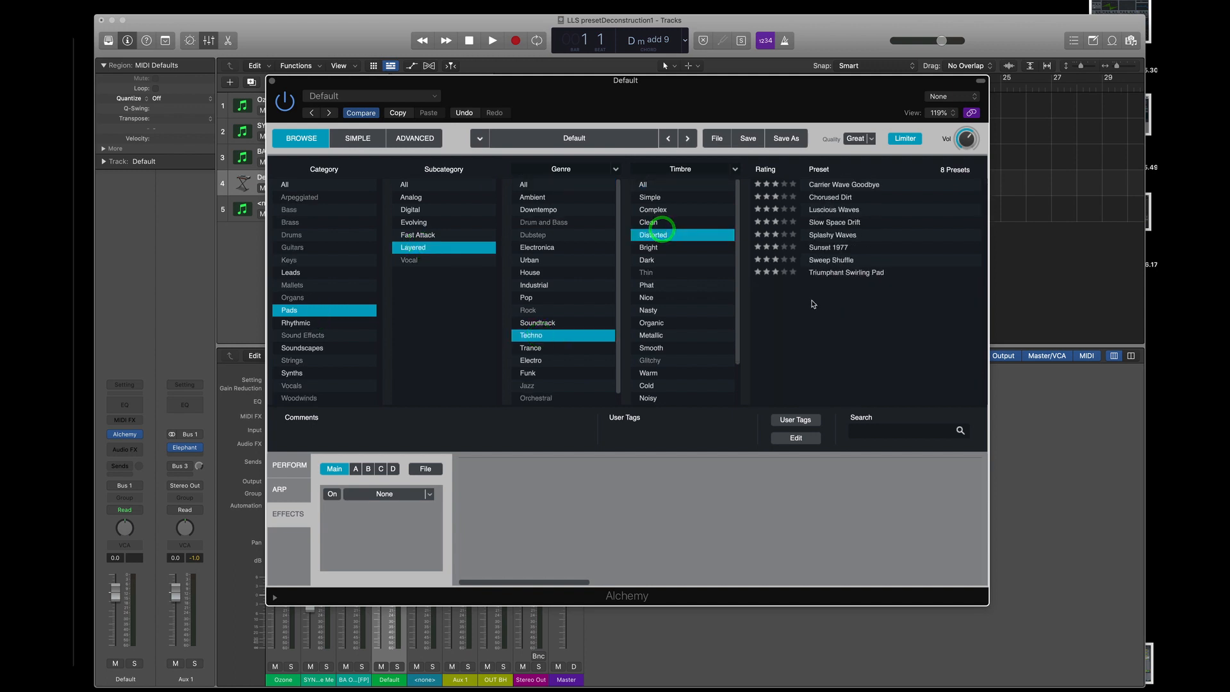
left_click(841, 258)
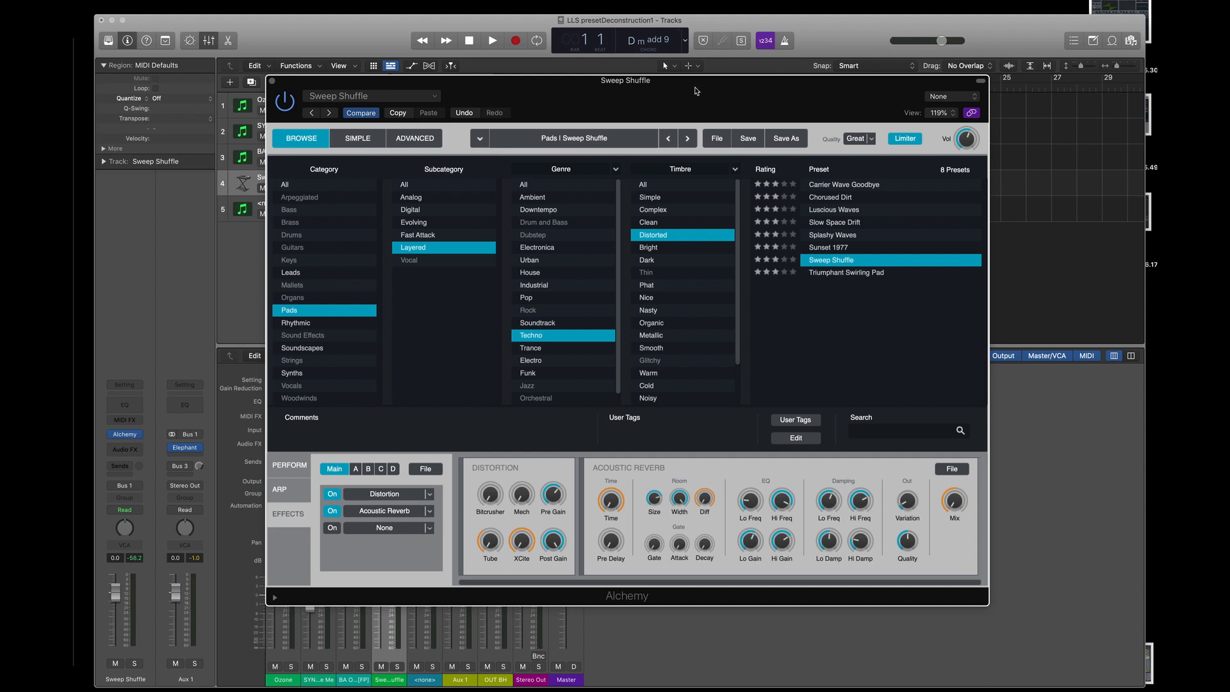
left_click_drag(685, 86, 790, 86)
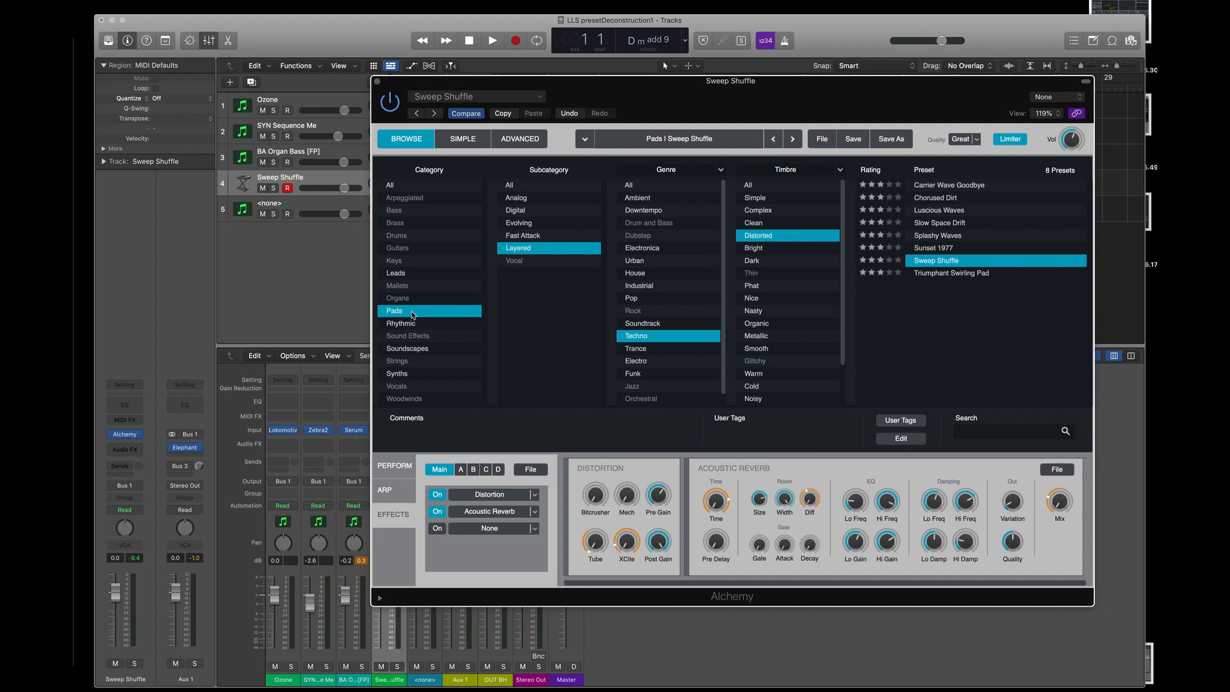
Open Alchemy's advanced view, bypass the Acoustic Reverb, and compare the sound with Distortion off and on again.
left_click(518, 142)
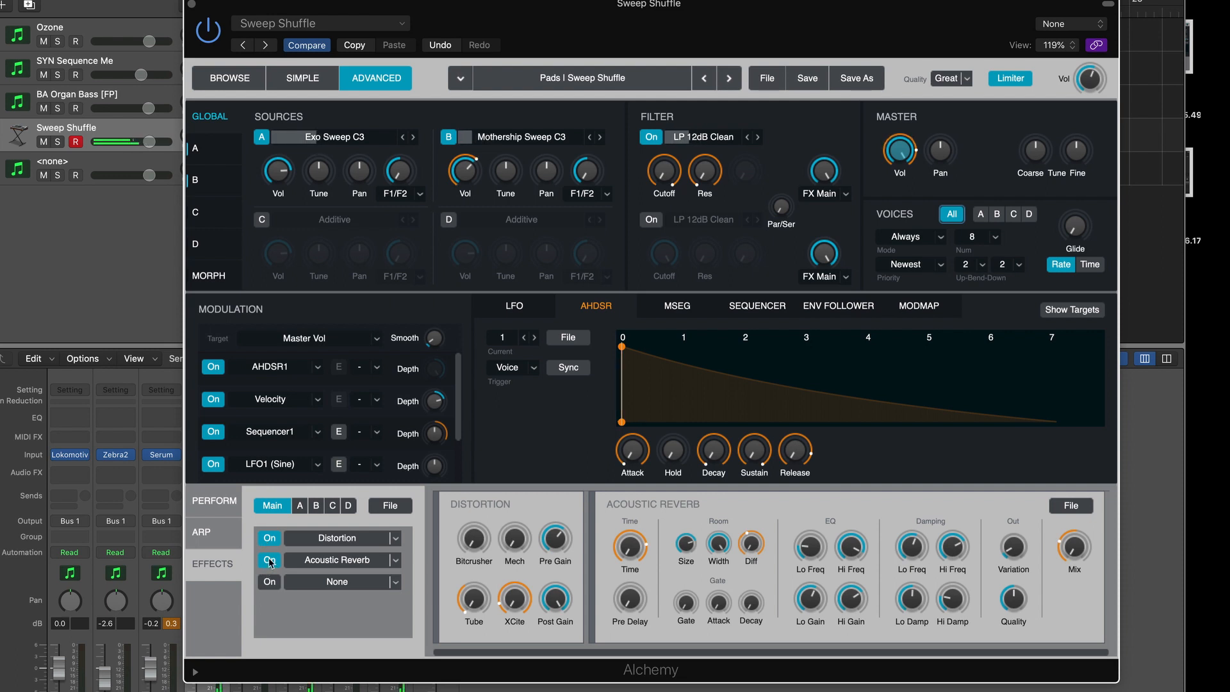
left_click(270, 562)
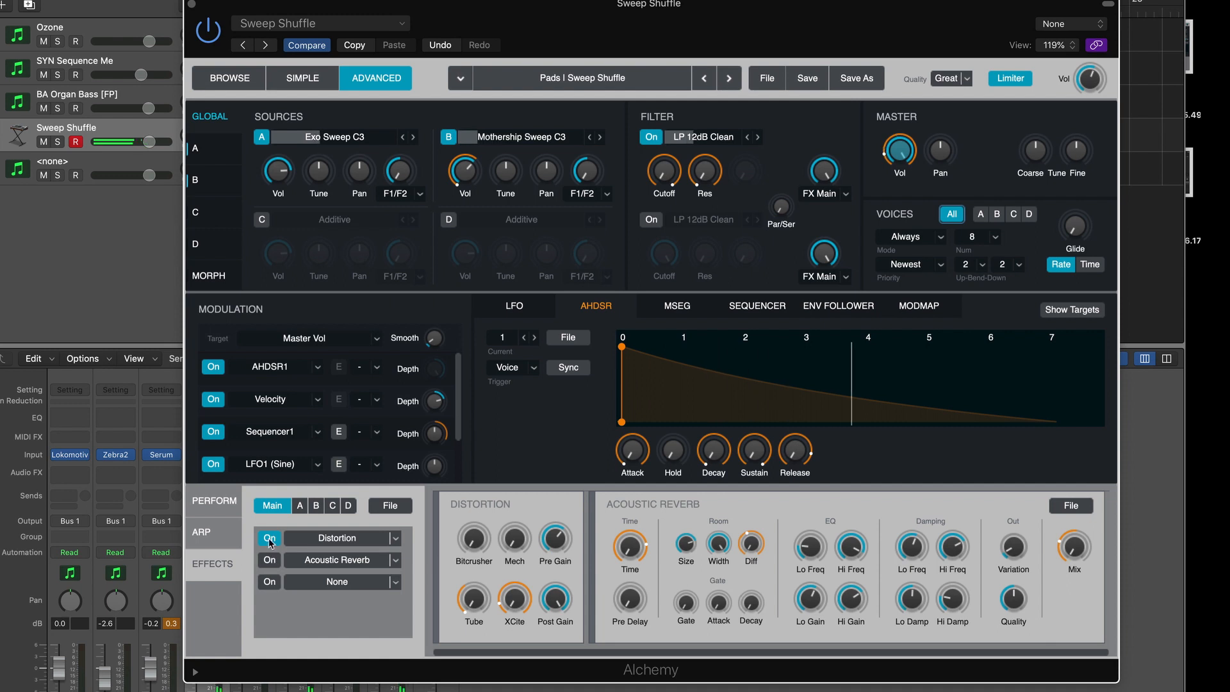
left_click(270, 540)
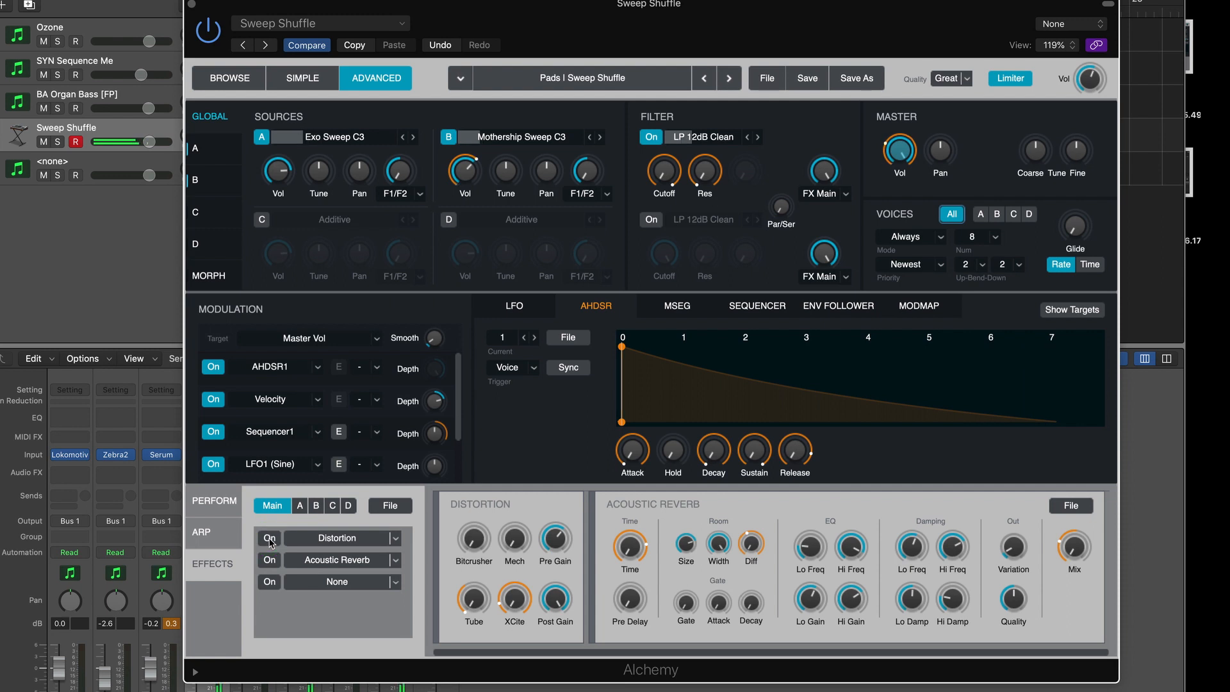
left_click(270, 540)
left_click(321, 541)
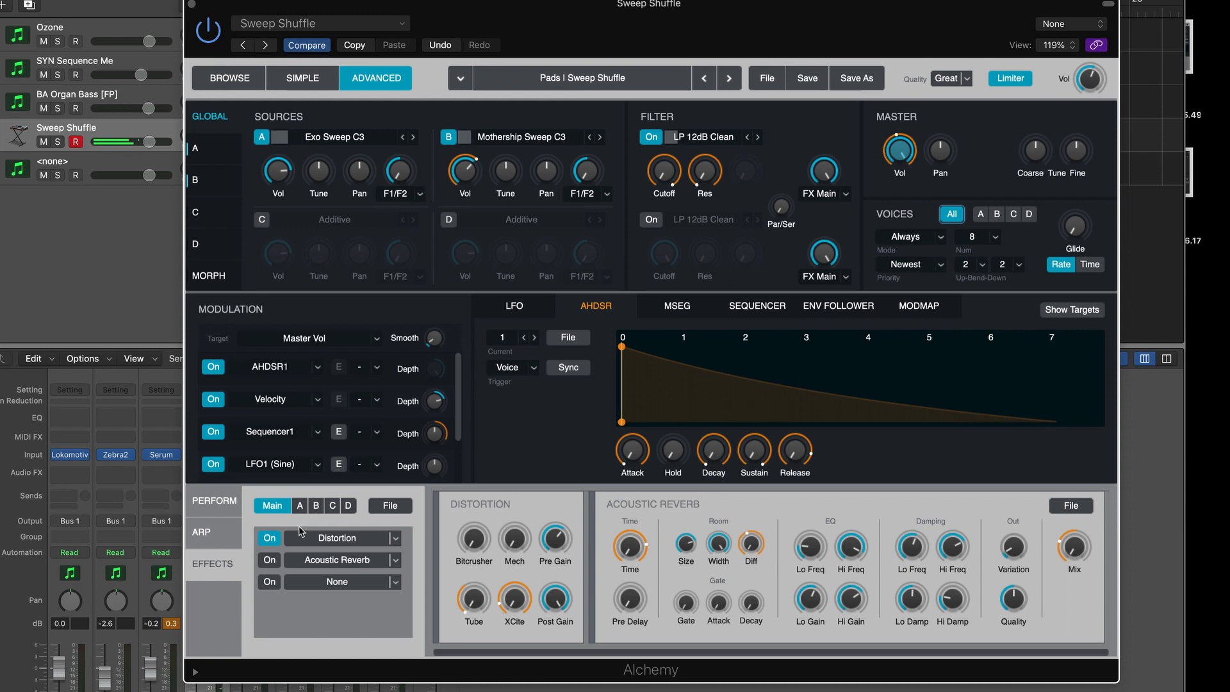
Show the performance controls and reload the original Sweep Shuffle preset by moving to a neighbouring preset and back.
left_click(216, 512)
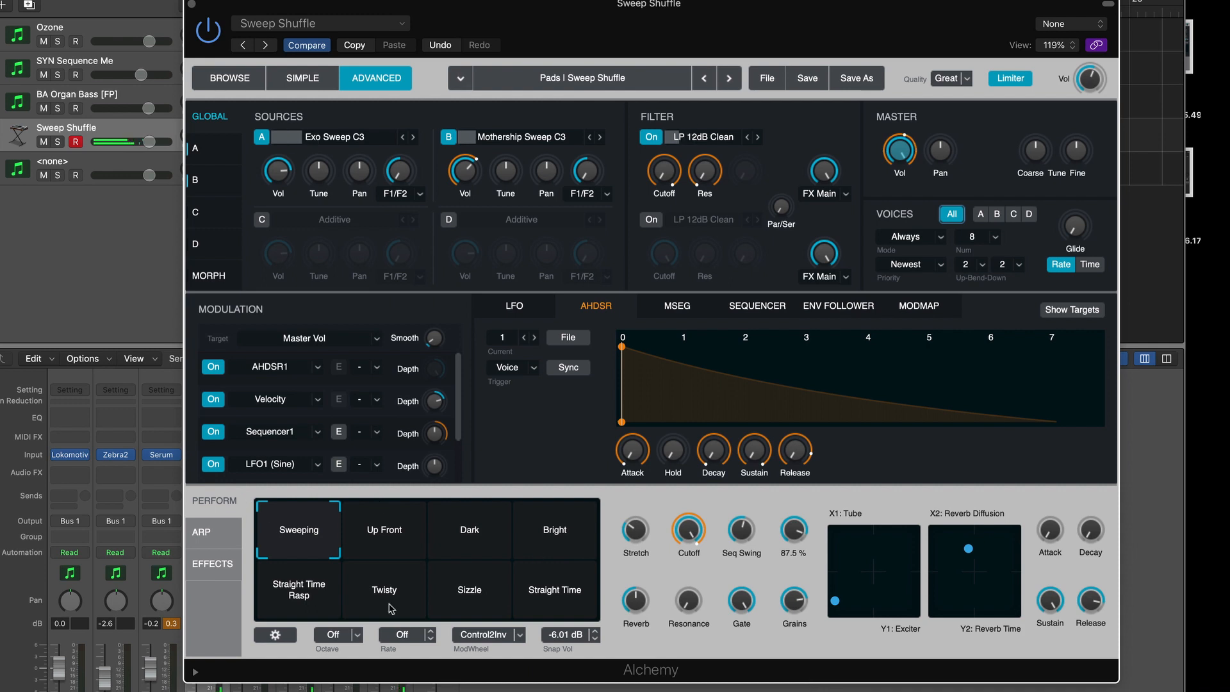
left_click(217, 31)
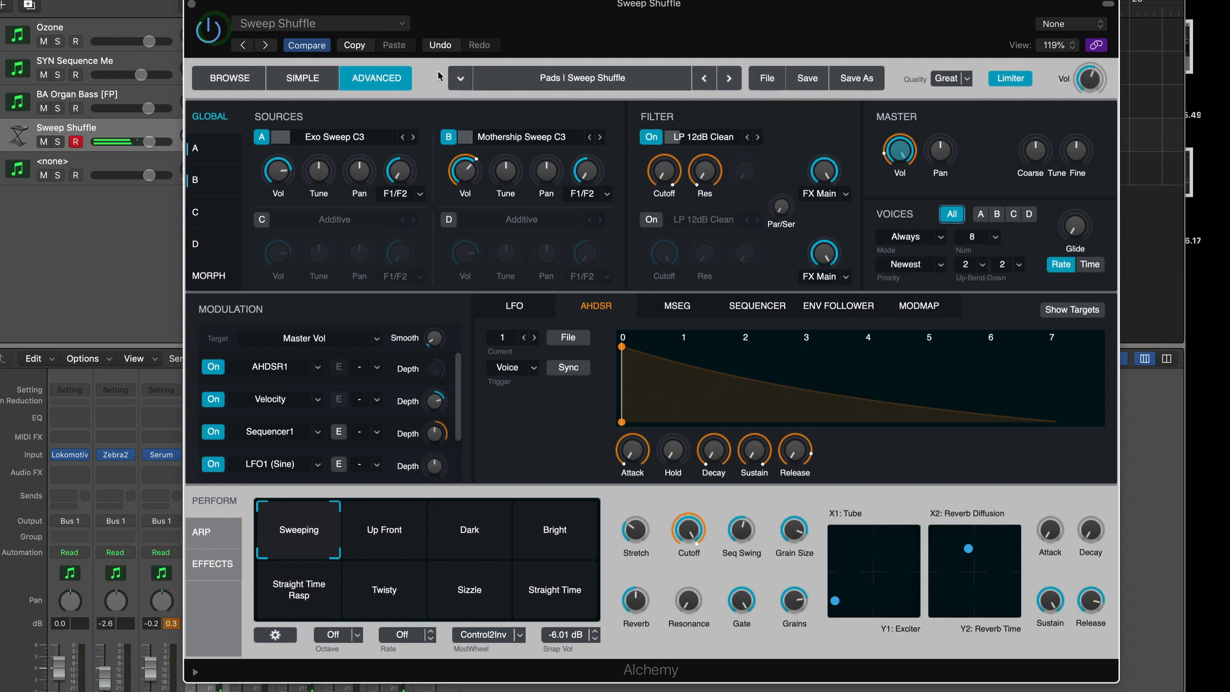
left_click(706, 78)
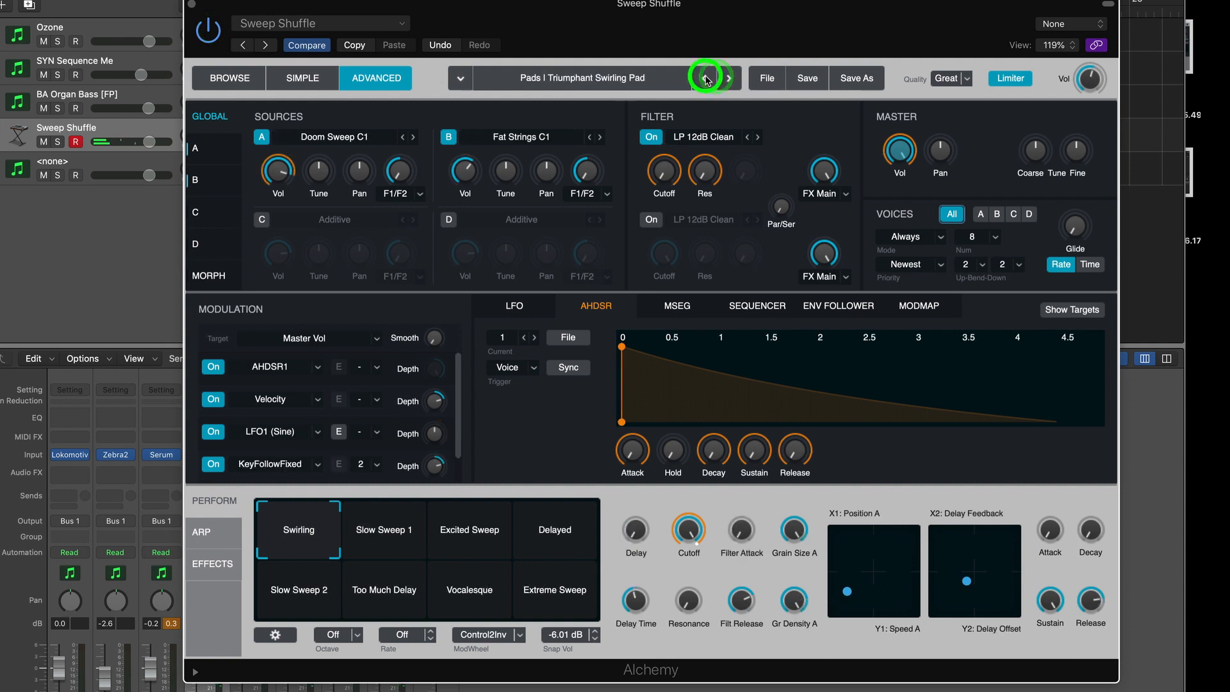
left_click(705, 78)
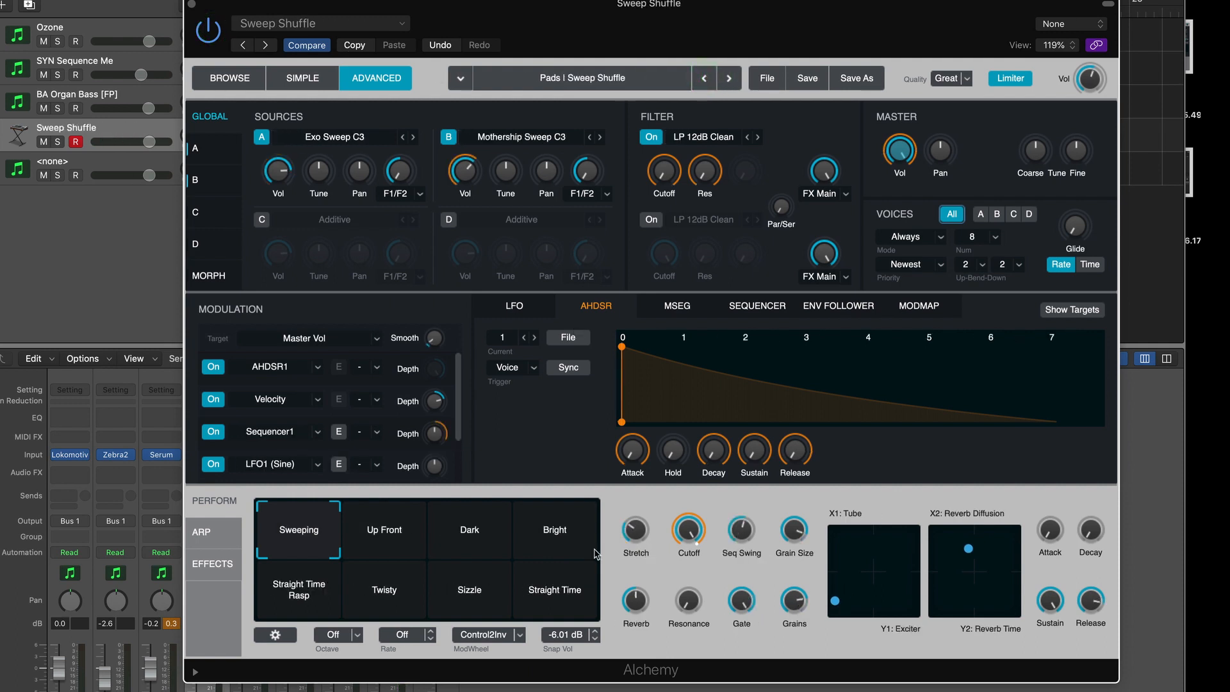
Morph the transform pad through the Dark and Bright snapshots to Straight Time Rasp, and return it to Sweeping.
left_click_drag(324, 525, 477, 537)
left_click_drag(537, 541, 322, 585)
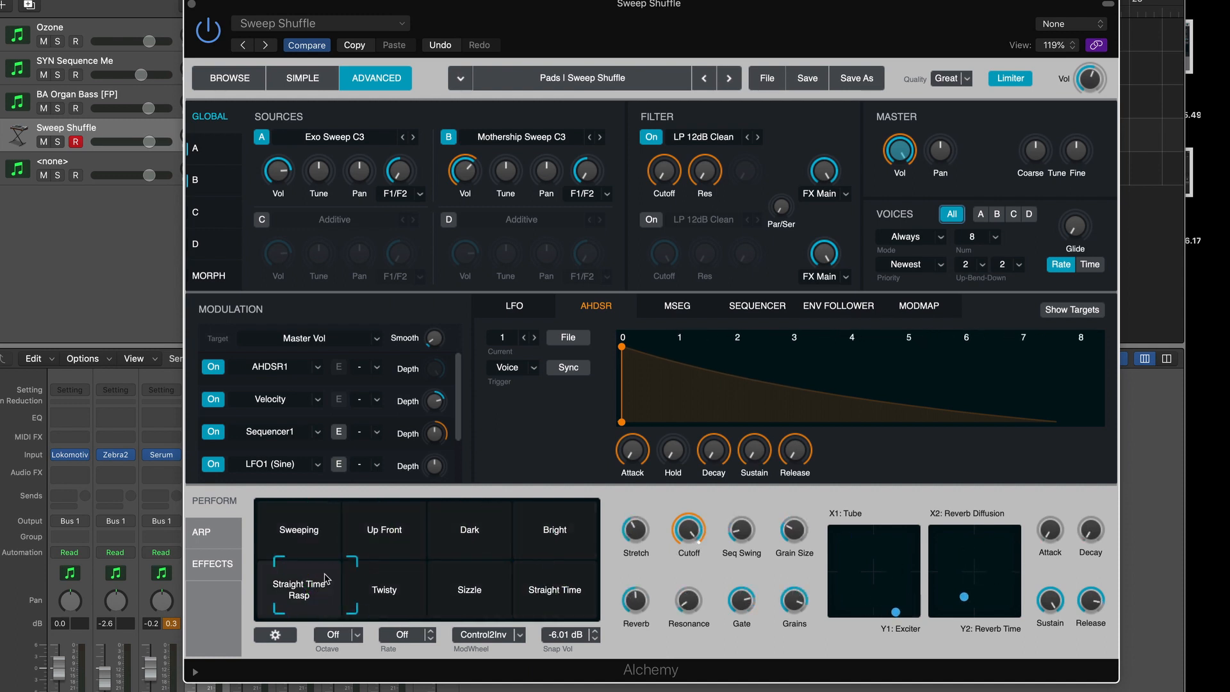
left_click(277, 532)
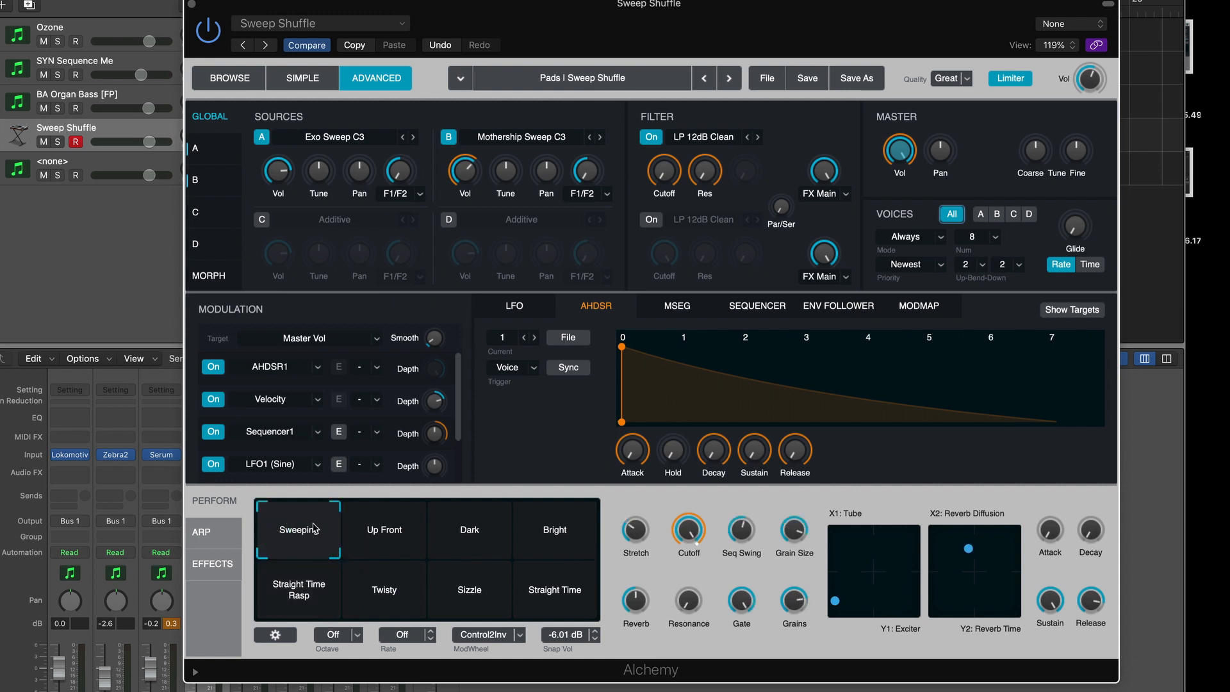
Audition the Up Front and Dark snapshots and the blends between them, and return the transform pad to Sweeping.
left_click(393, 522)
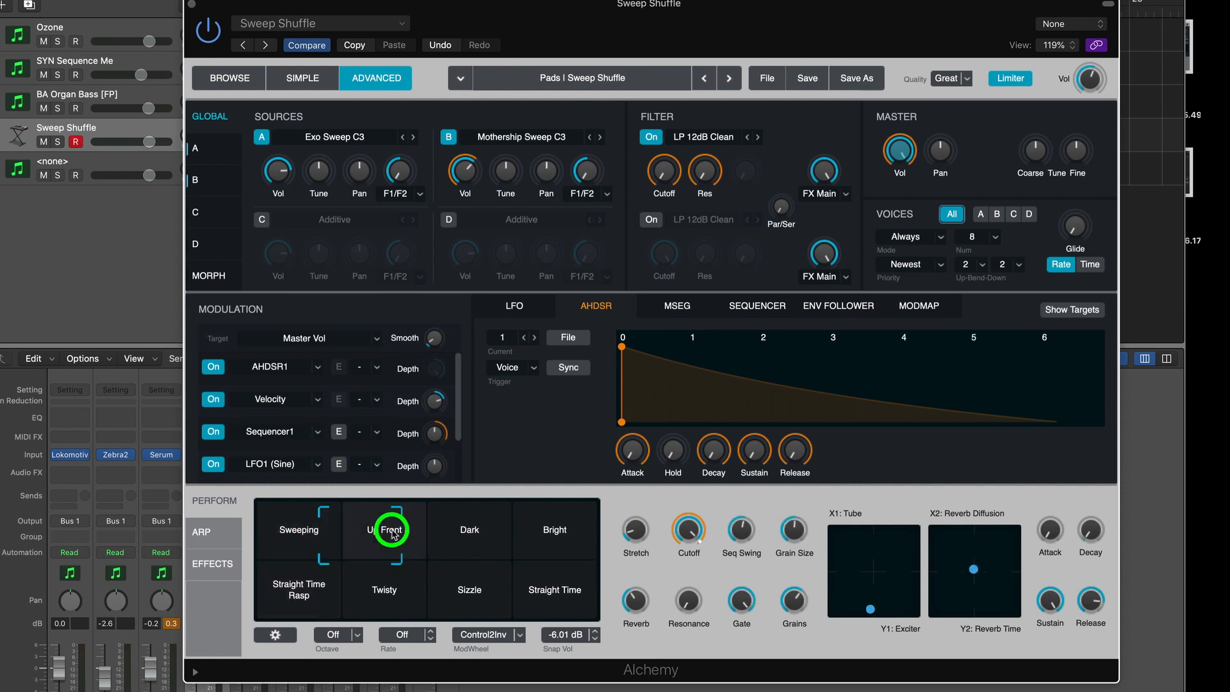
left_click(484, 528)
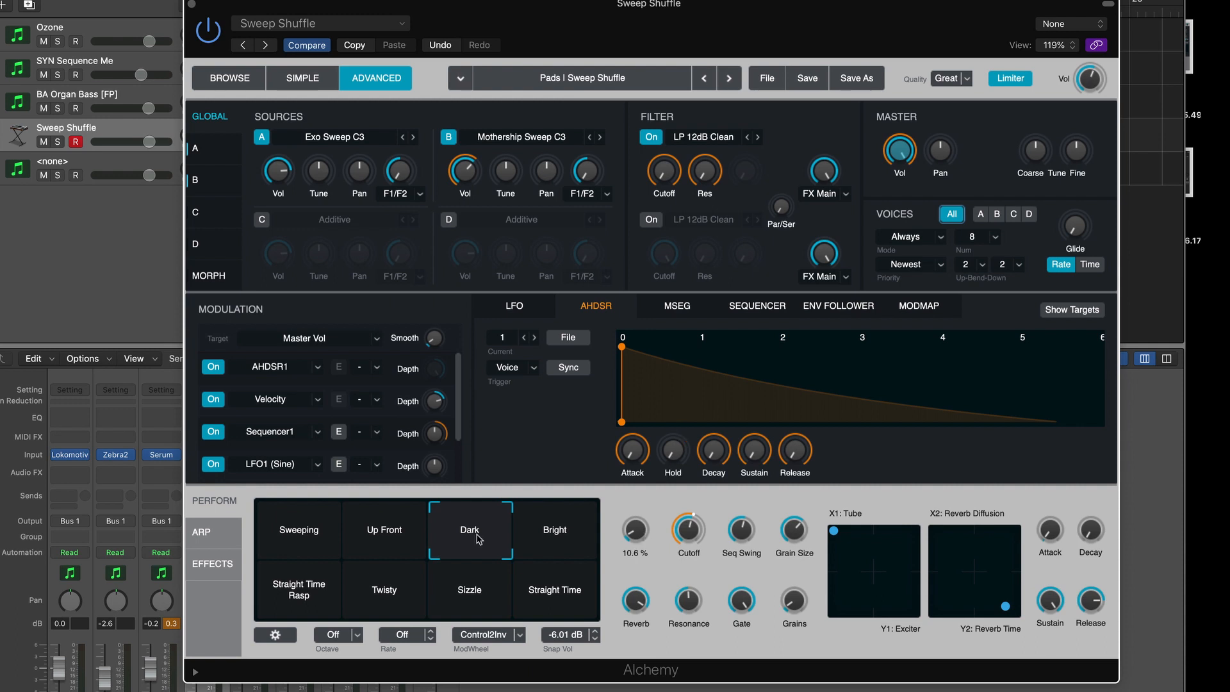
left_click_drag(477, 538, 417, 535)
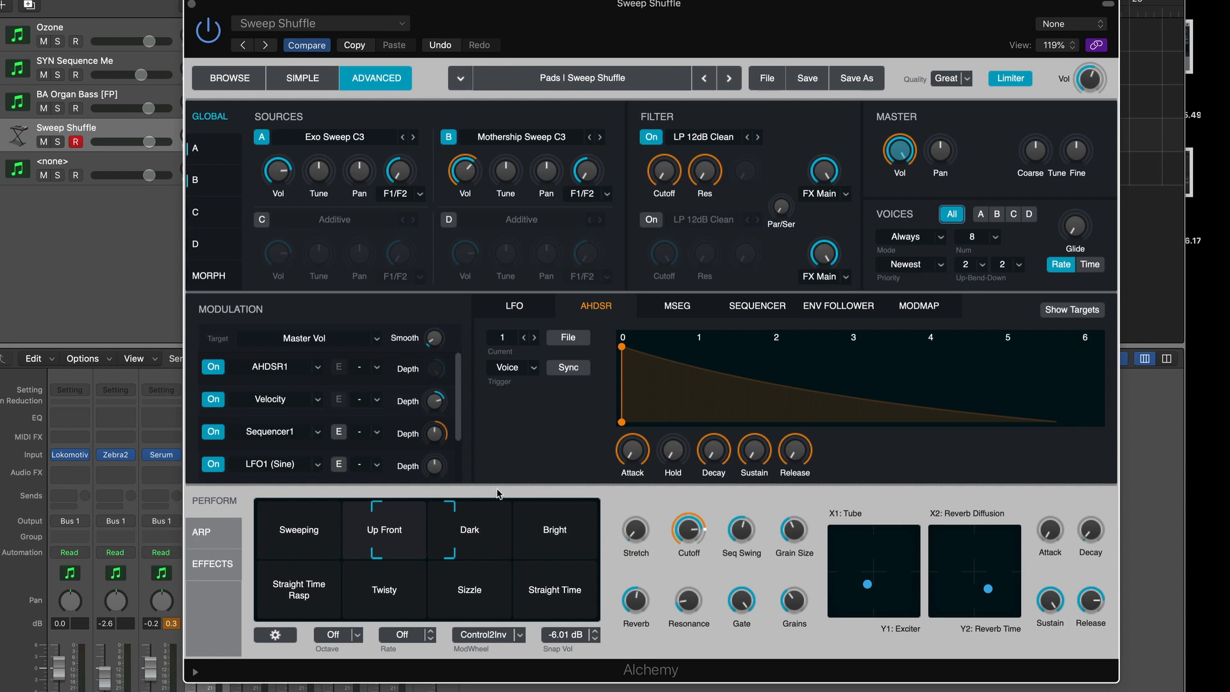
left_click(413, 526)
left_click_drag(414, 527, 291, 520)
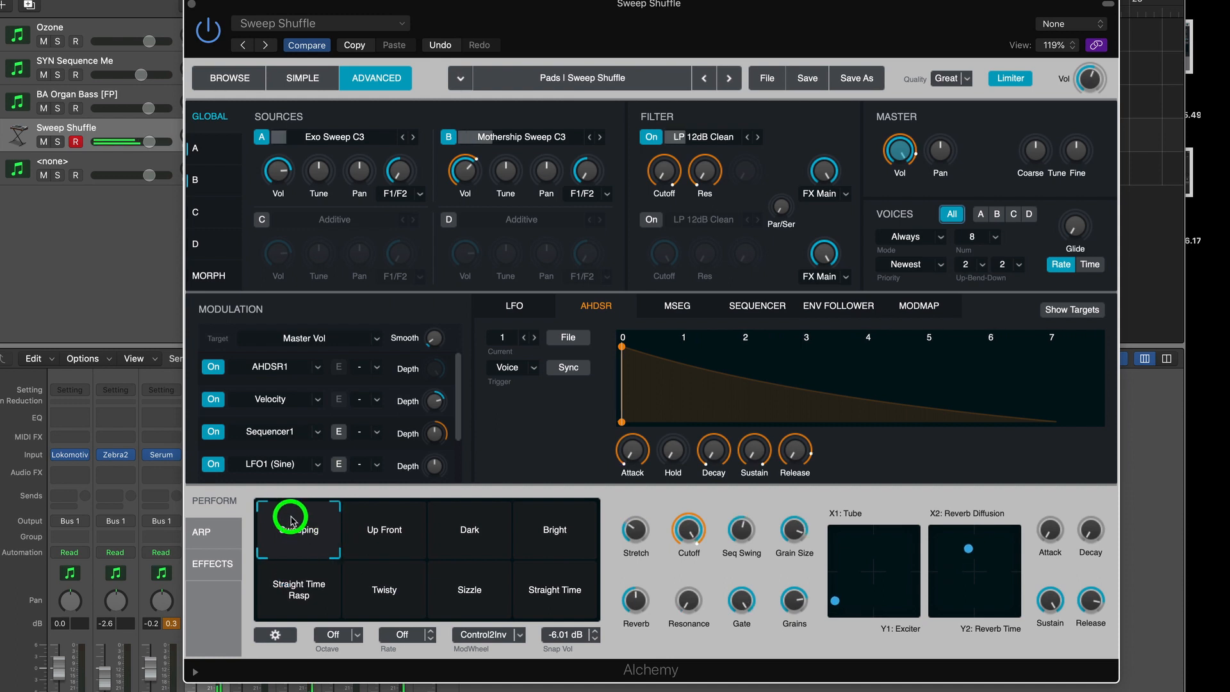
Morph the transform pad to Up Front and compare the sound with the LP 12dB Clean filter off and on.
left_click_drag(291, 521, 392, 512)
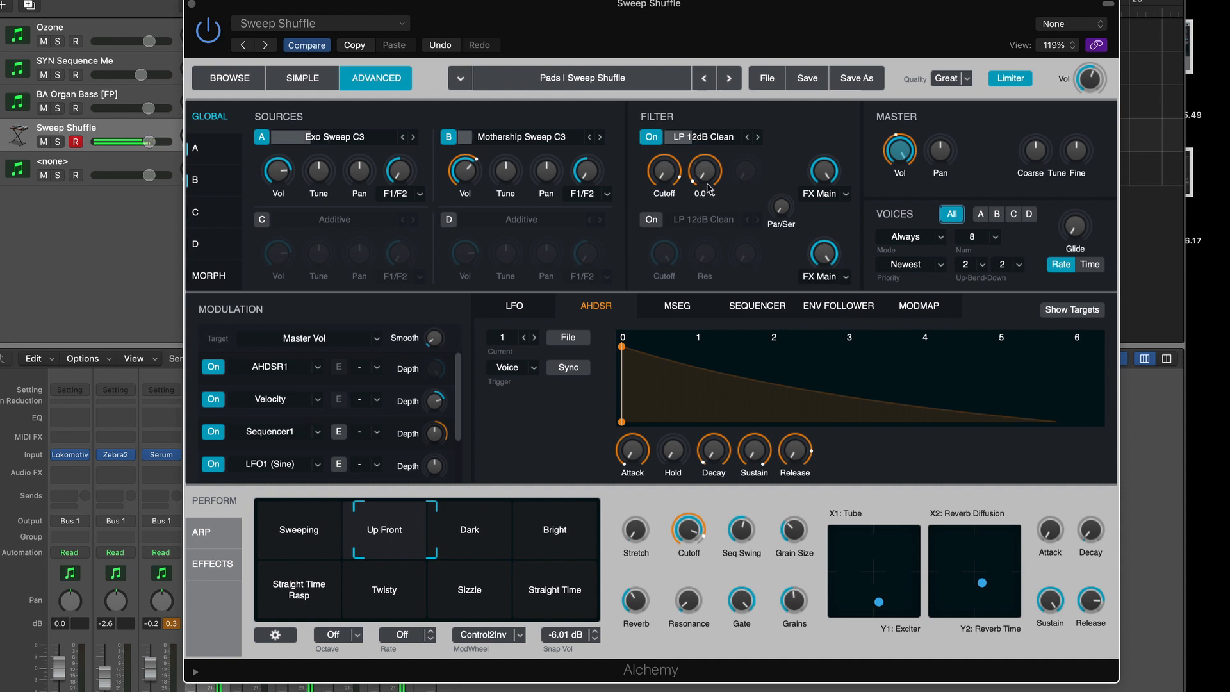
left_click(651, 137)
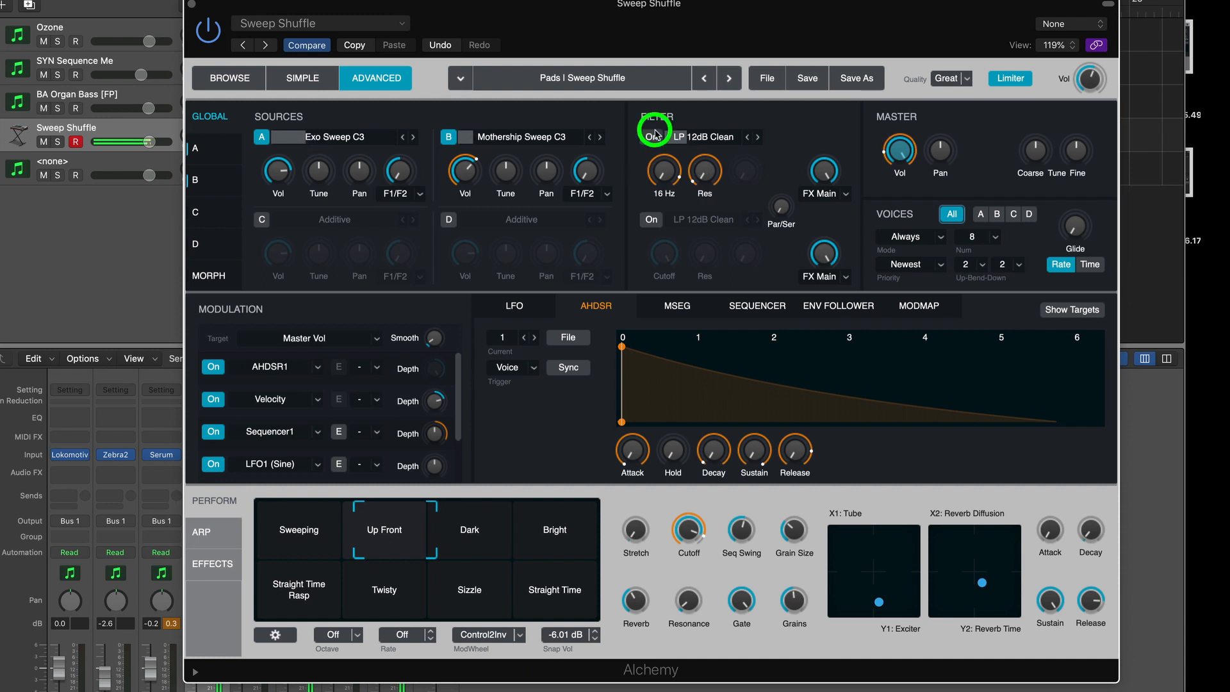
left_click(651, 138)
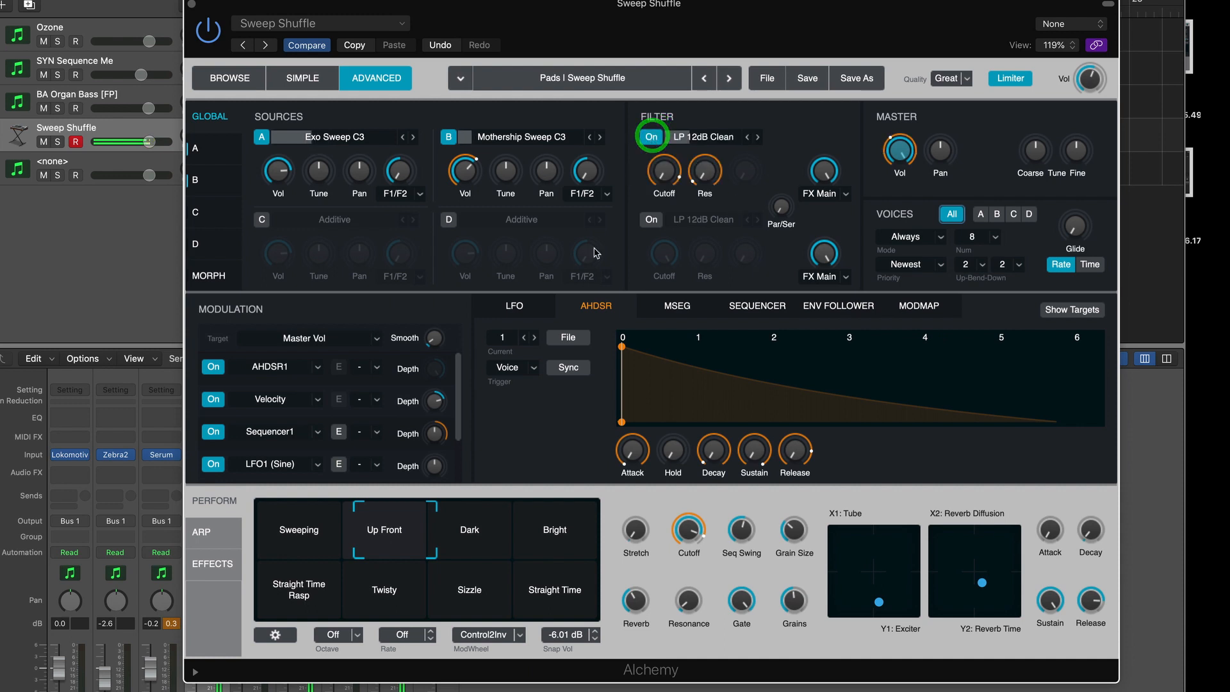
Morph the transform pad back and forth between Up Front and Dark, and move it on to Bright.
left_click_drag(387, 536, 494, 482)
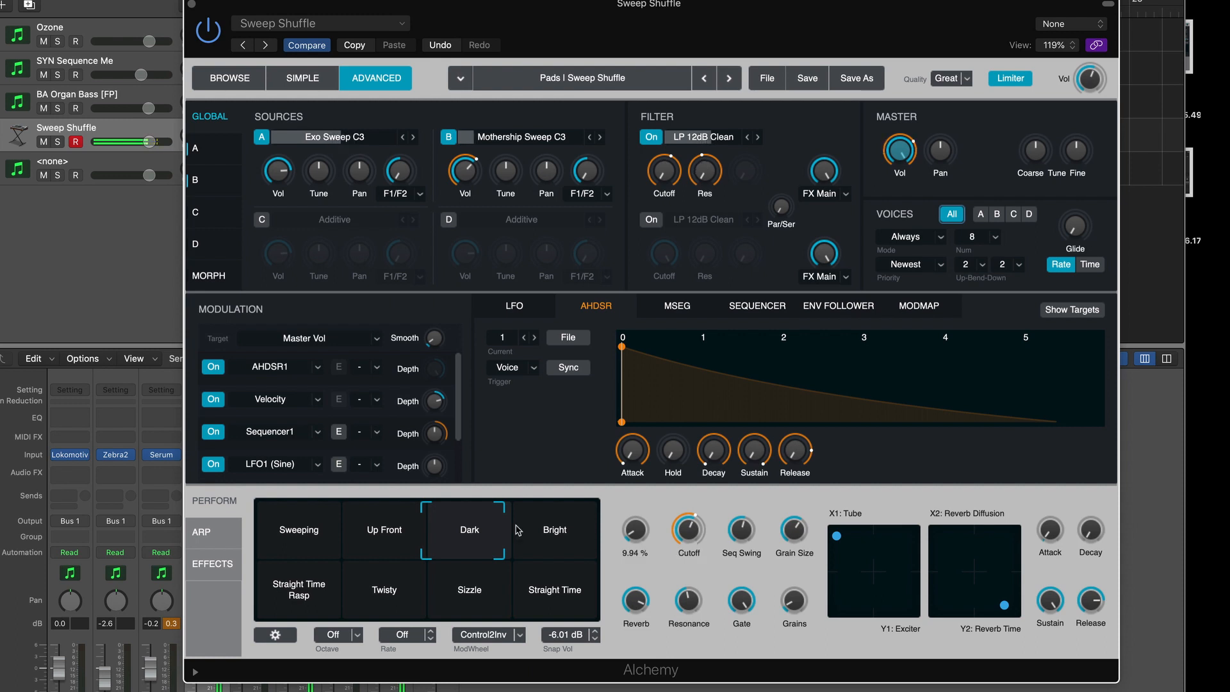
left_click_drag(456, 530, 478, 535)
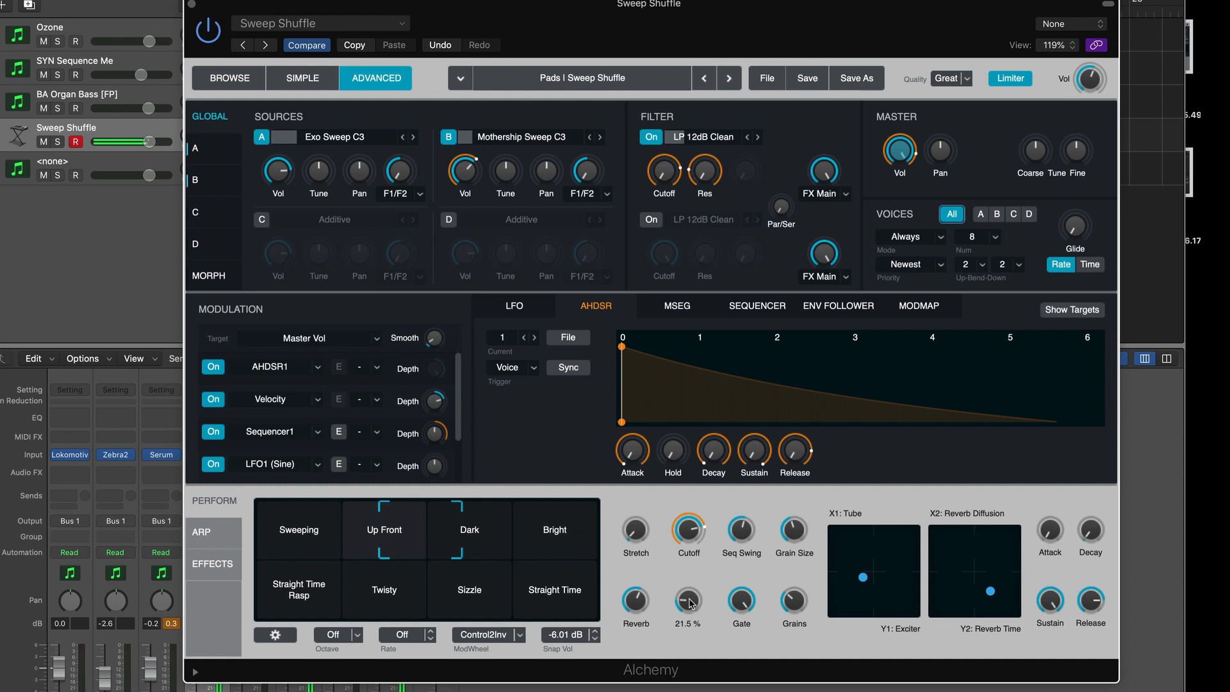
left_click_drag(423, 538, 490, 535)
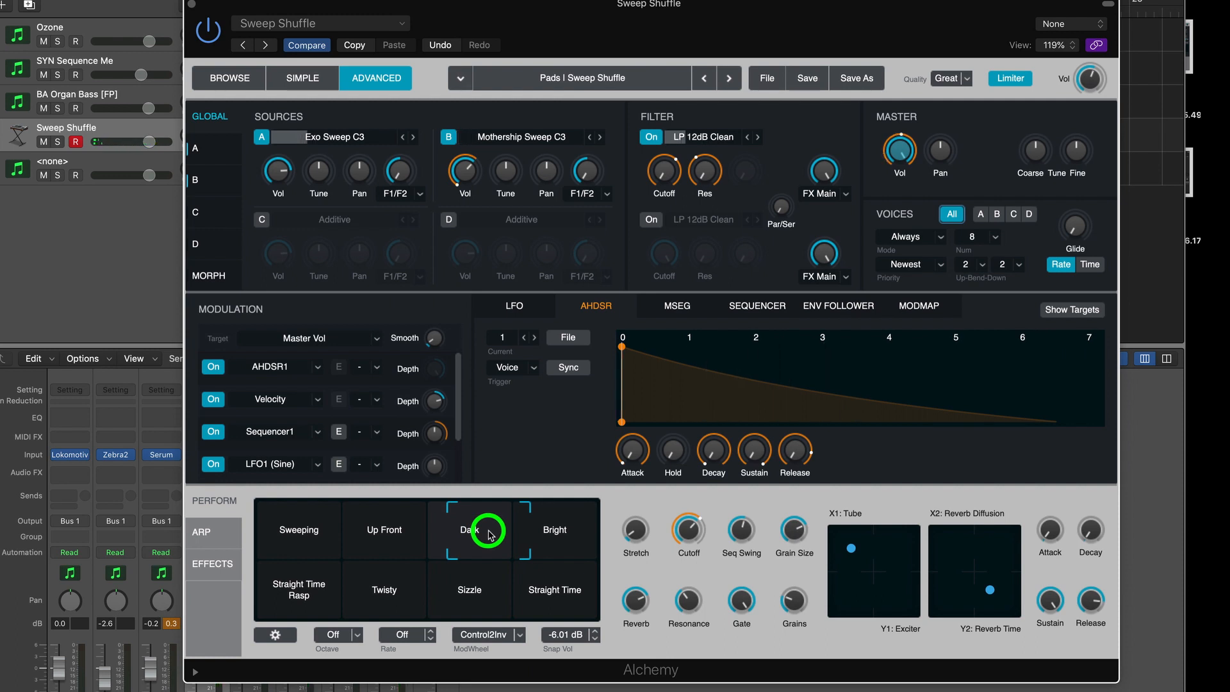
left_click_drag(490, 535, 558, 544)
Demonstrate the Tube/Exciter and Reverb Diffusion/Time pads, and morph from Bright through Straight Time Rasp back to Sweeping.
left_click(827, 542)
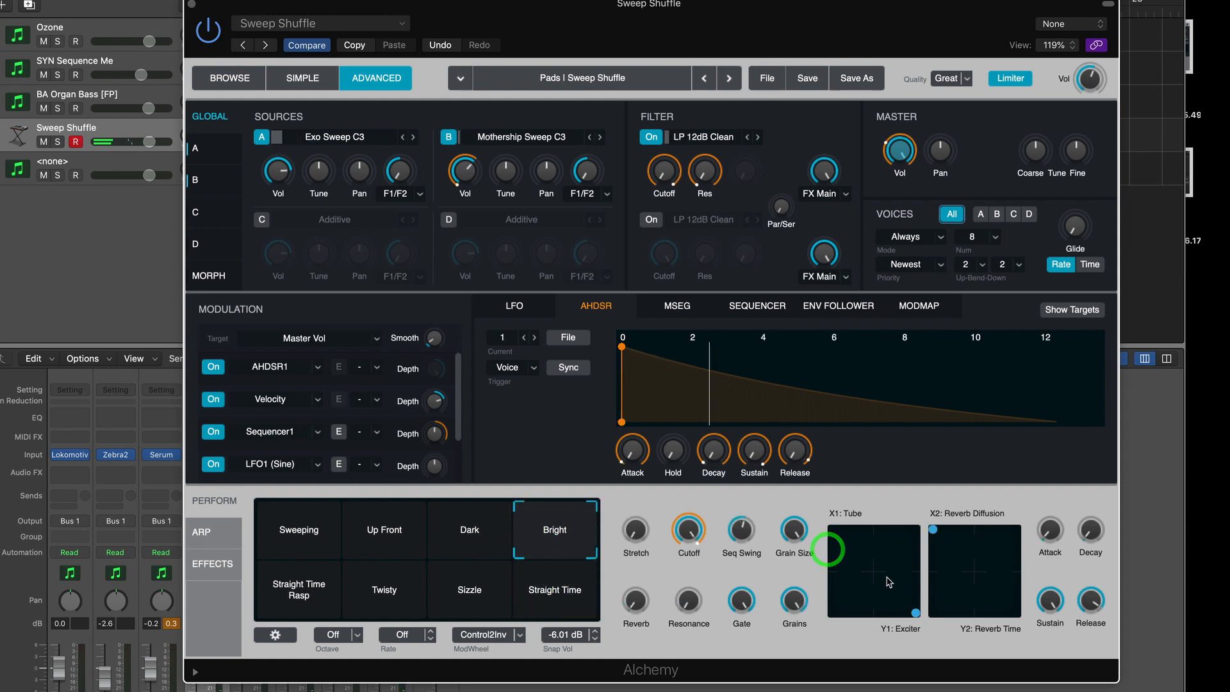
left_click_drag(872, 553, 878, 582)
left_click_drag(942, 564, 995, 570)
left_click_drag(563, 546, 304, 607)
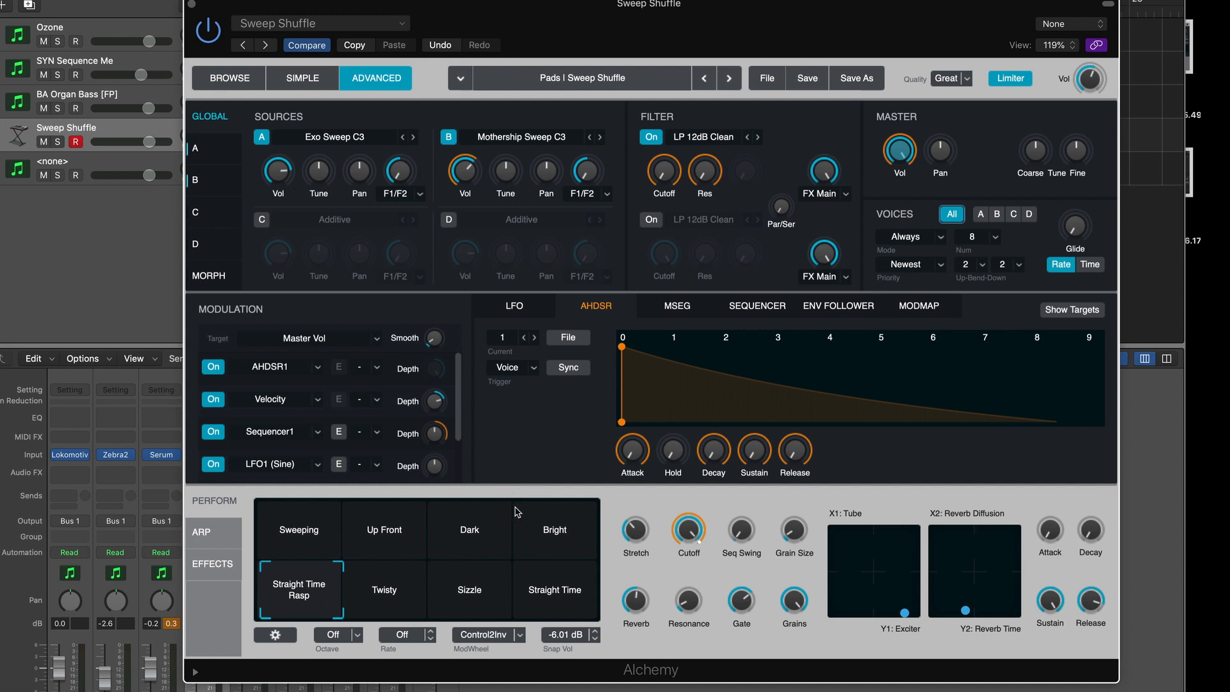
left_click_drag(307, 506, 268, 515)
Bypass the Acoustic Reverb and Distortion effects in the main effects rack.
left_click(213, 563)
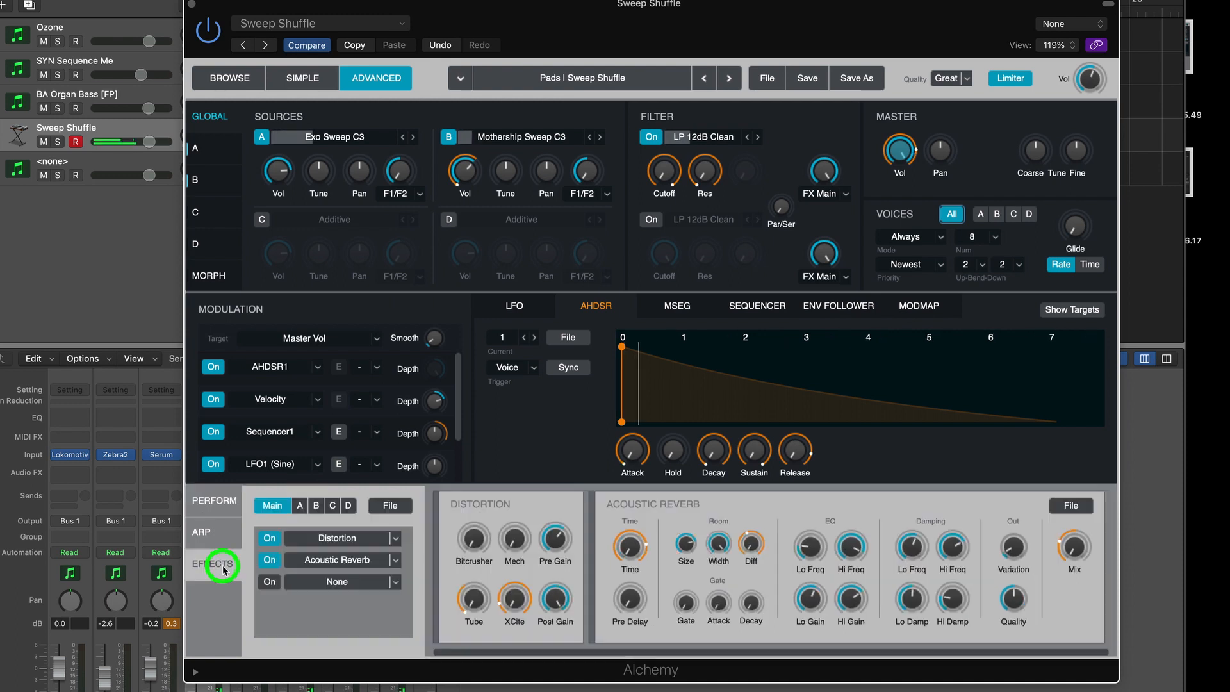
left_click(270, 561)
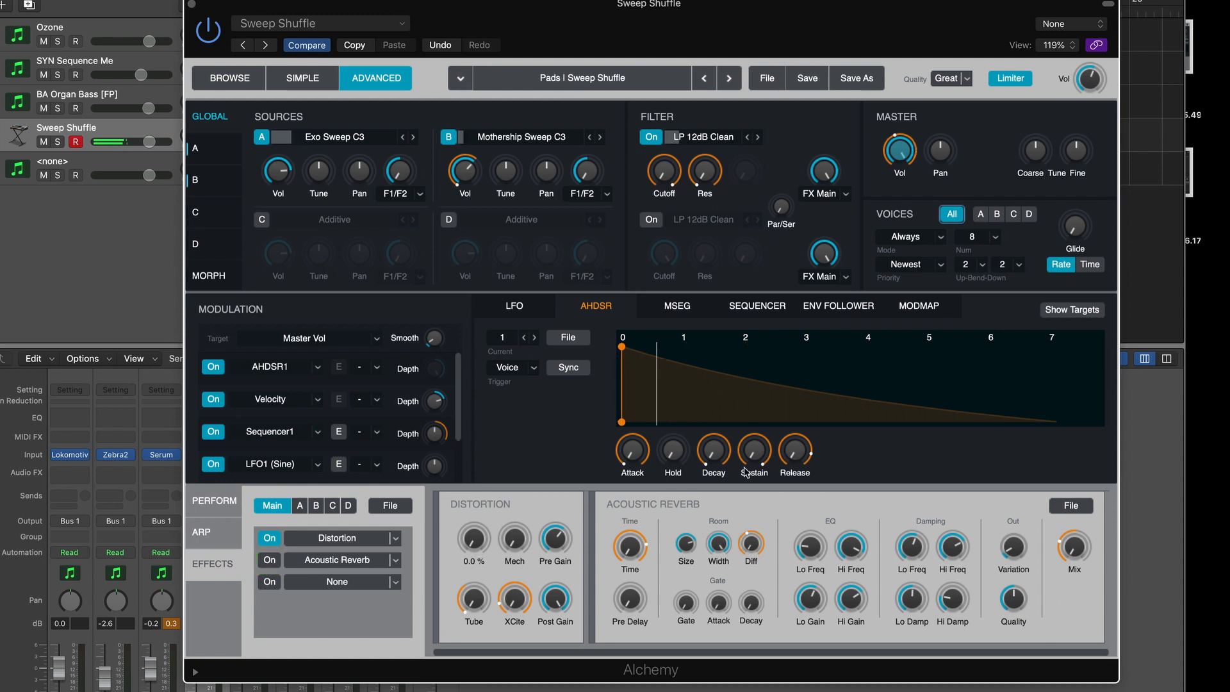
left_click(269, 538)
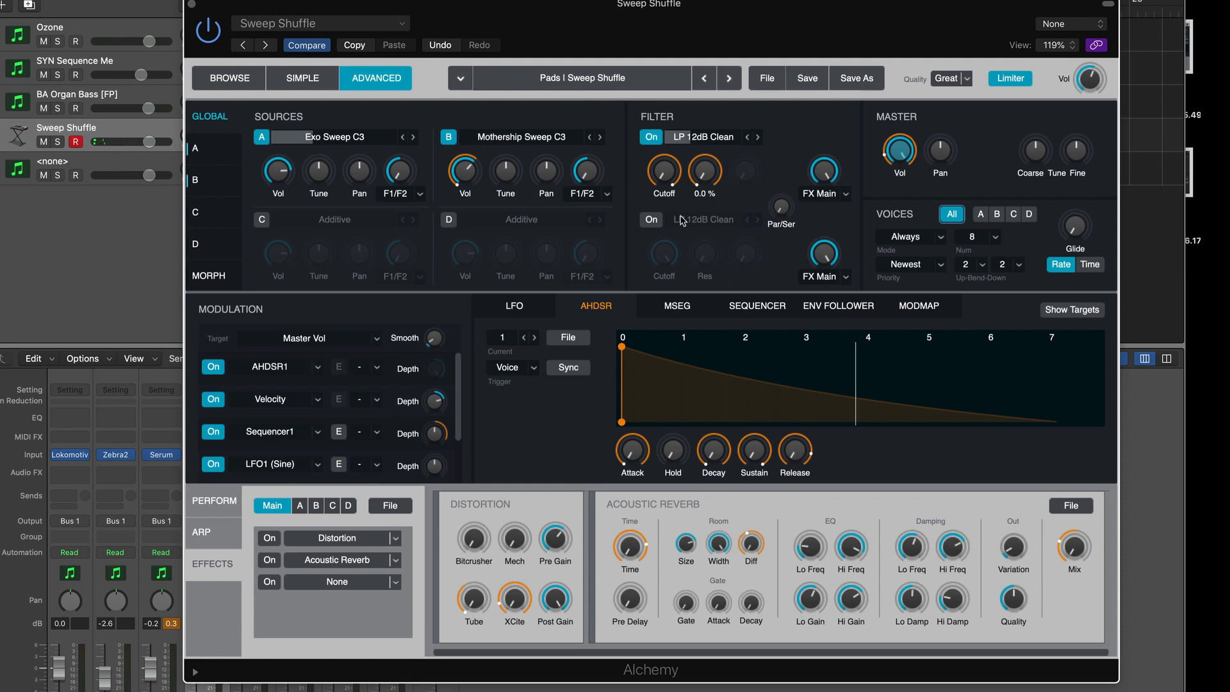
Bypass the LP 12dB Clean filter, check source A's settings, and switch the filter on again in the global view.
left_click(652, 138)
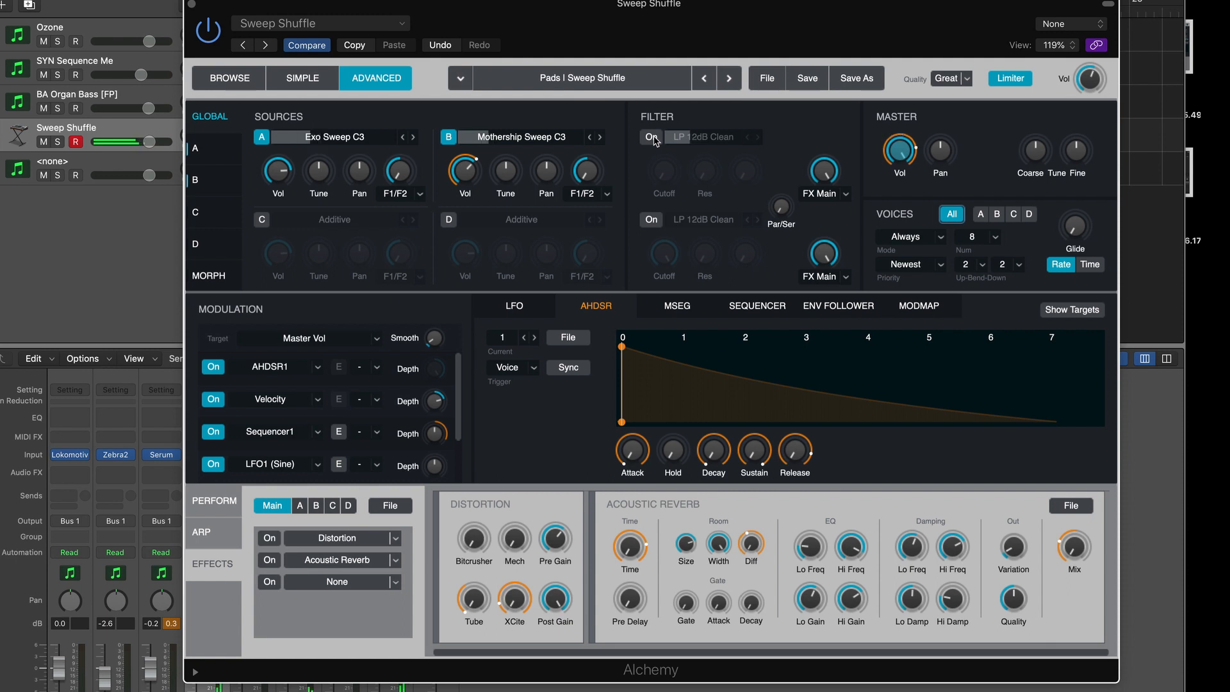
left_click(219, 146)
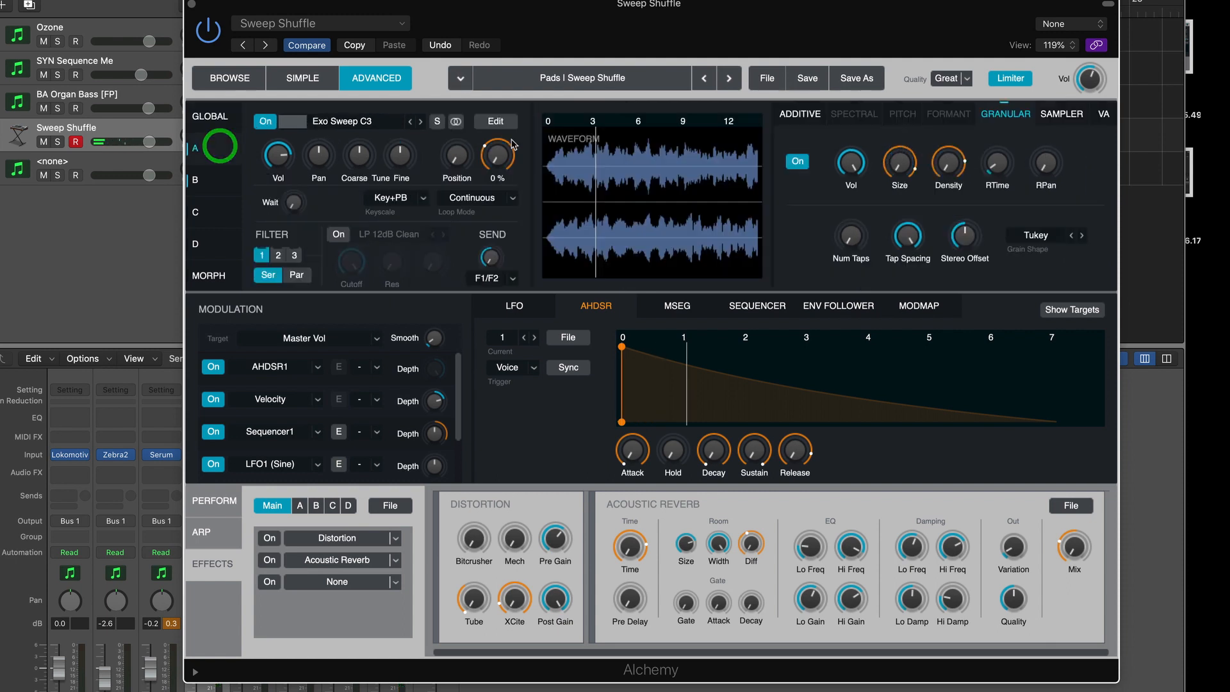
left_click(209, 116)
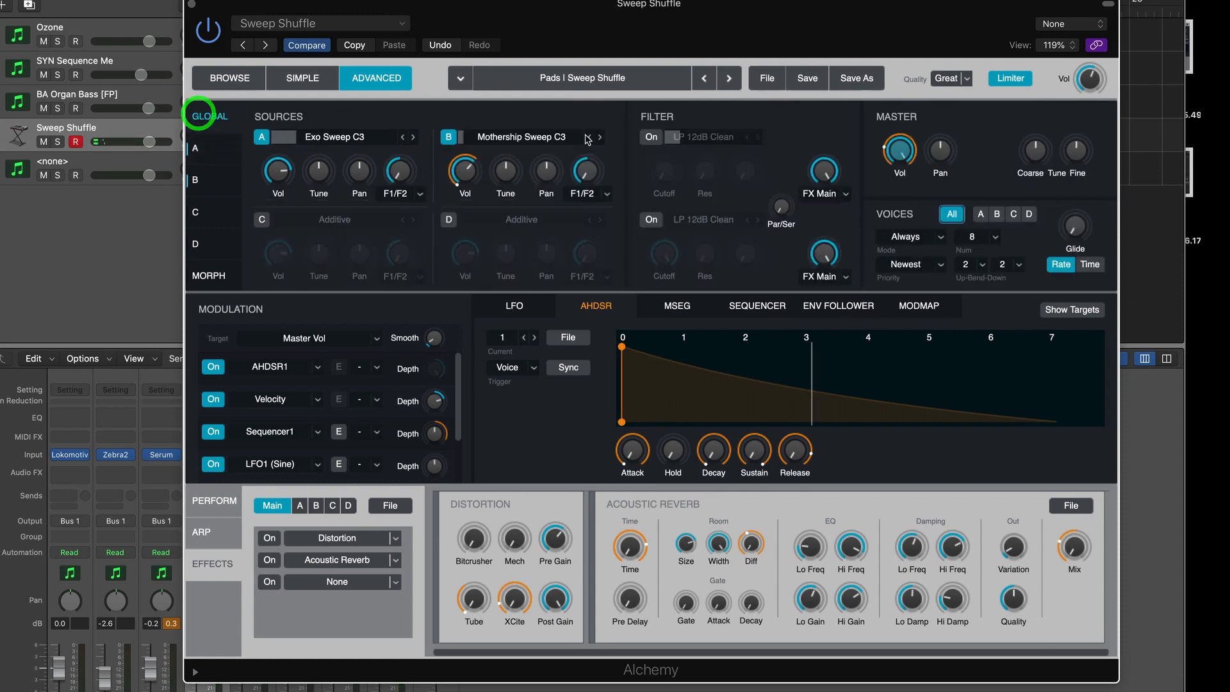
left_click(650, 138)
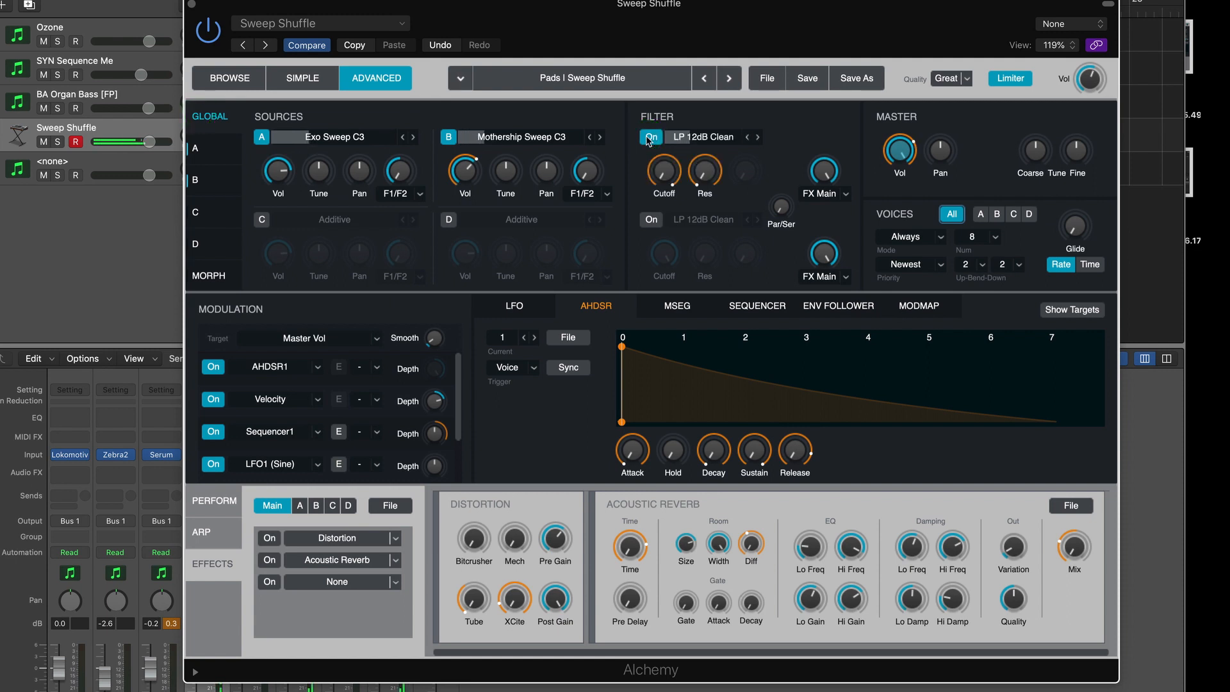
Morph the transform pad from Sweeping to Dark and switch off the LP 12dB Clean filter.
mouse_move(672, 189)
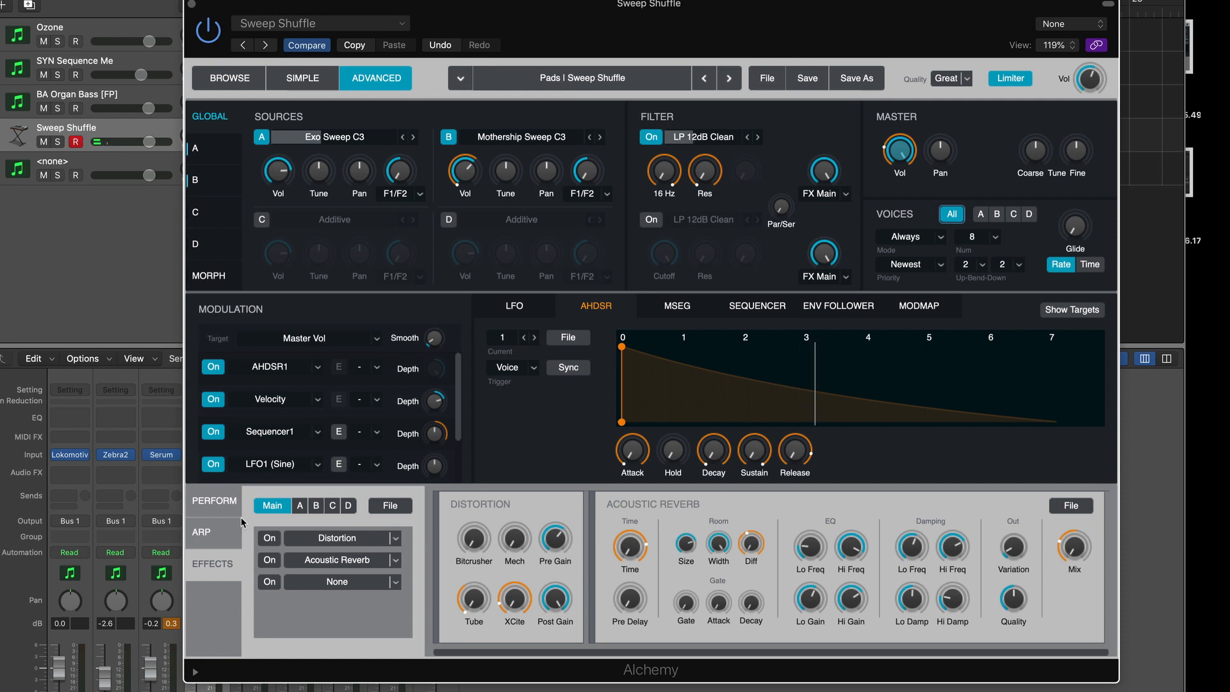
left_click(215, 500)
left_click_drag(260, 532, 497, 538)
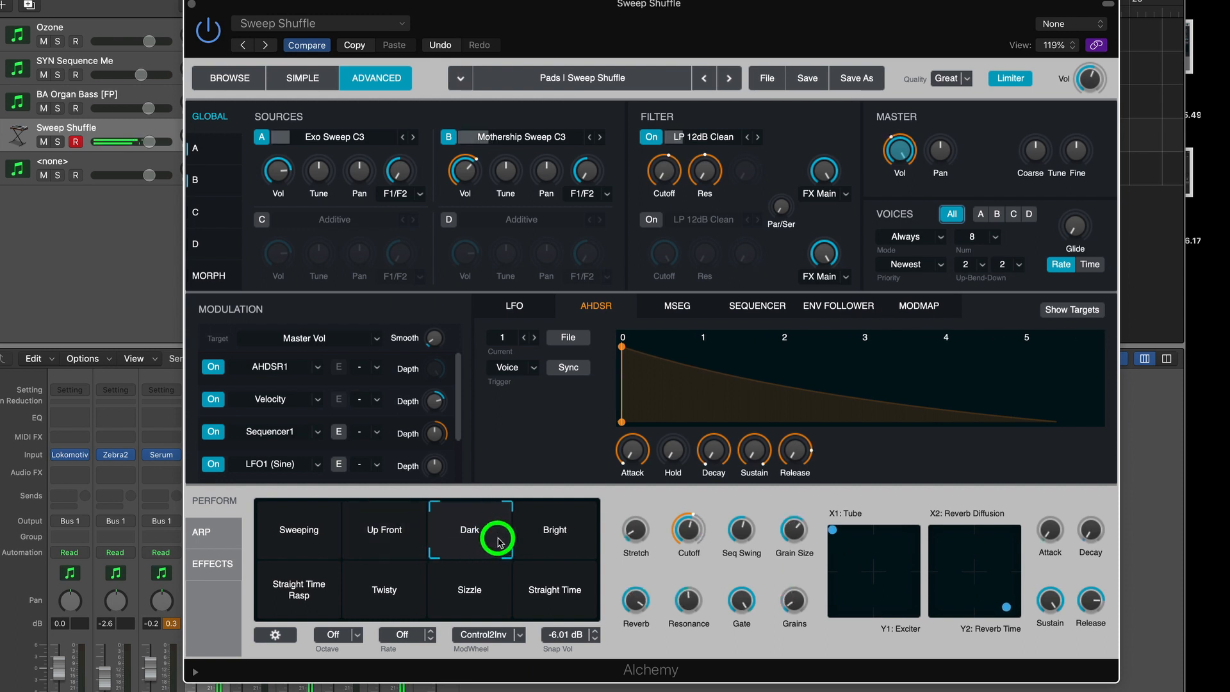
left_click(652, 137)
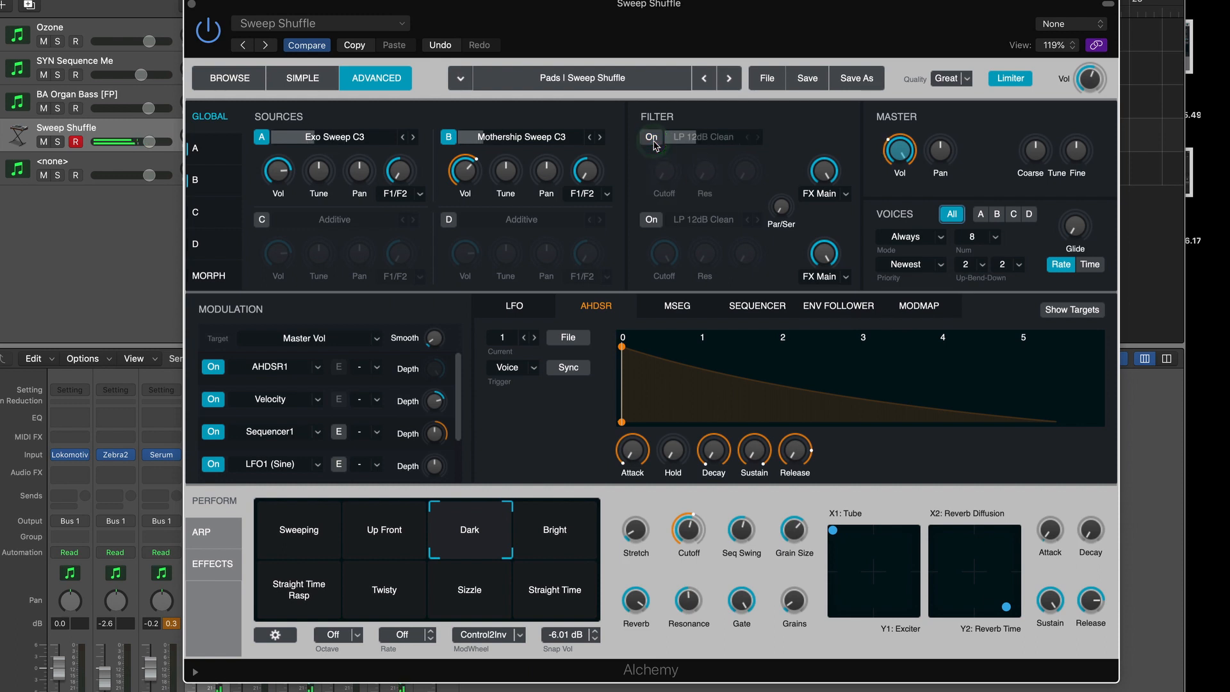
Switch on the LP 12dB Clean filter, recall the Sweeping snapshot and bypass the filter again.
left_click(652, 137)
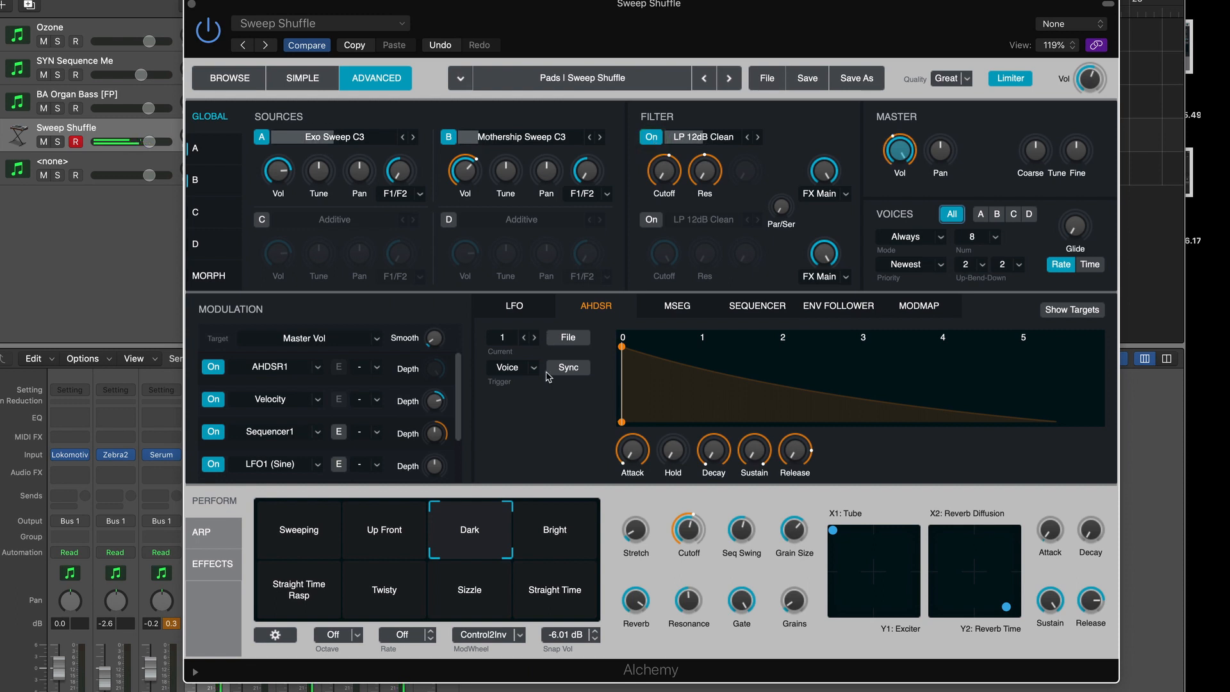
left_click(289, 525)
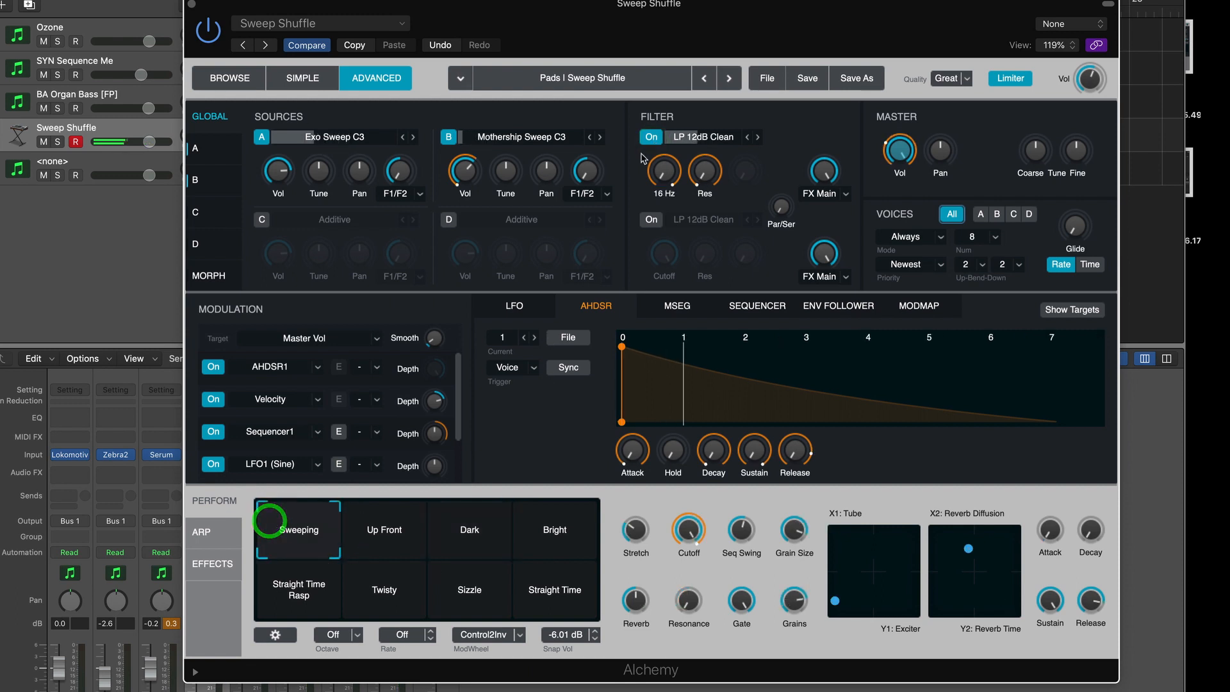
left_click(652, 138)
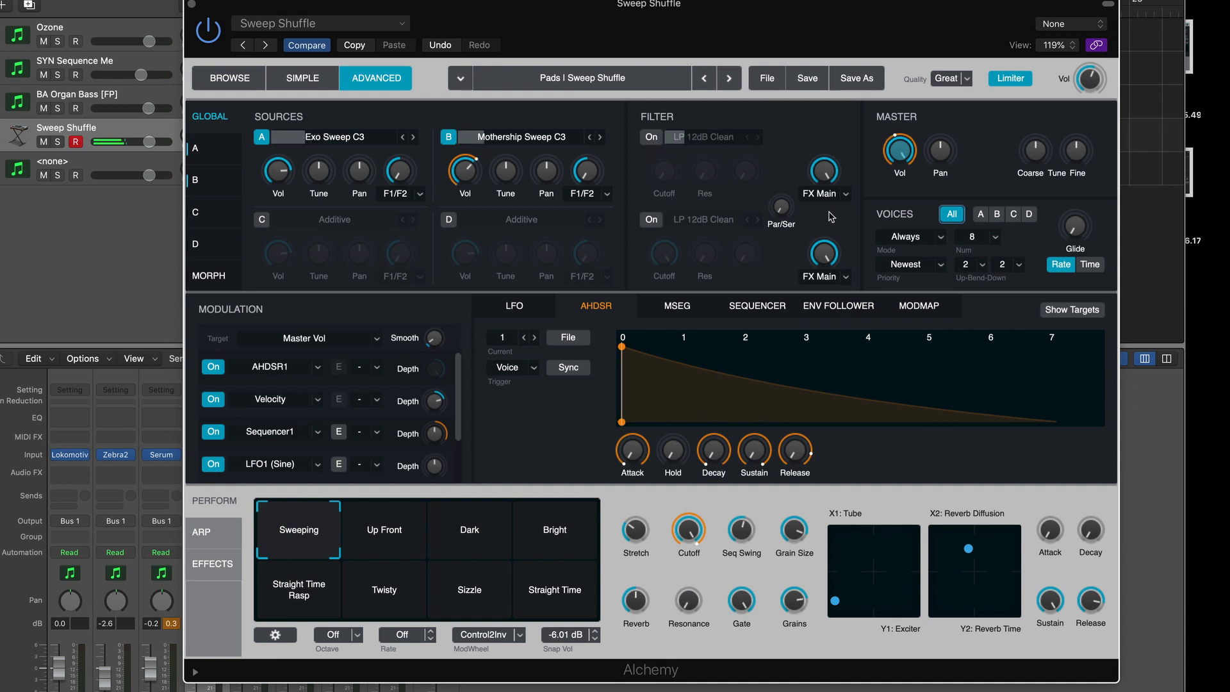
Look through the modulators assigned to Master Vol and bring up the step pattern of Sequencer 1.
left_click(901, 151)
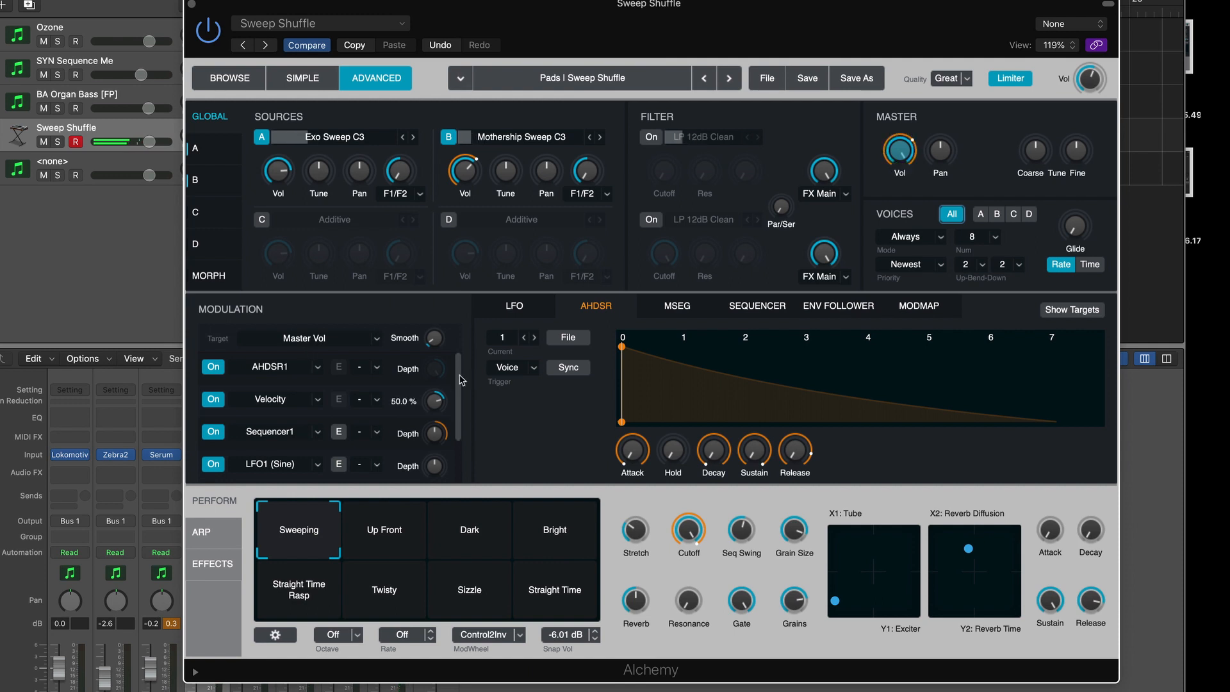
mouse_move(460, 380)
left_mouse_down()
mouse_move(459, 436)
mouse_move(459, 370)
left_mouse_up()
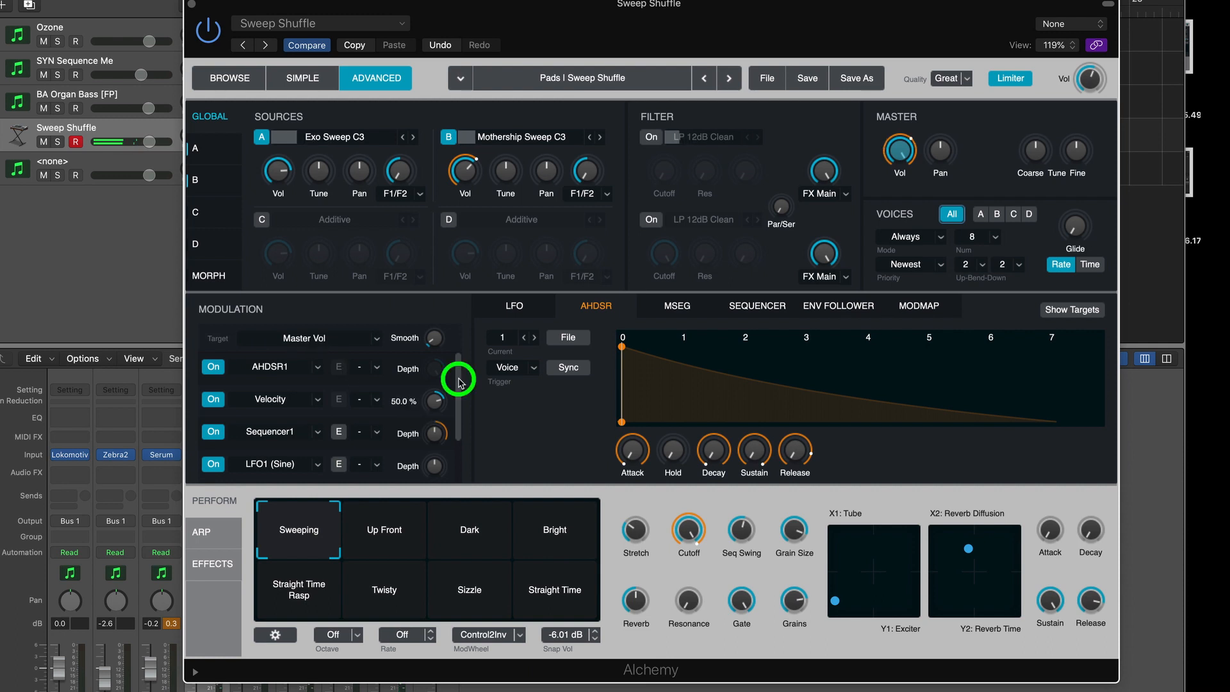
left_click_drag(459, 383, 459, 397)
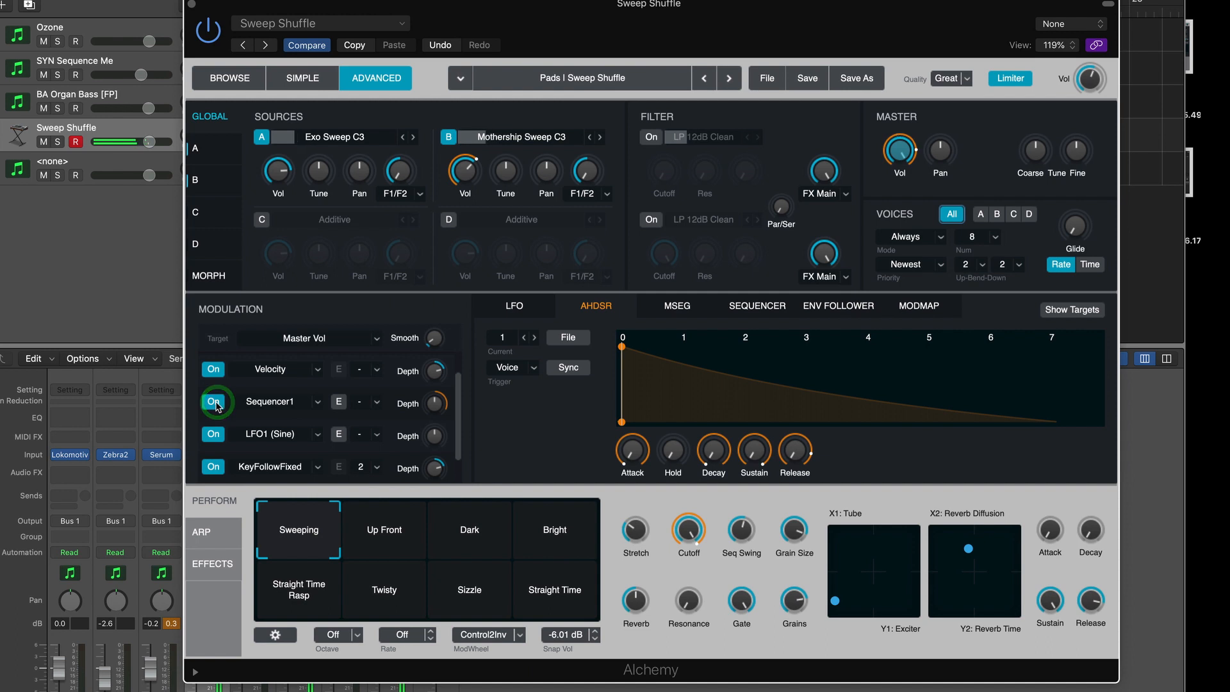
left_click(744, 309)
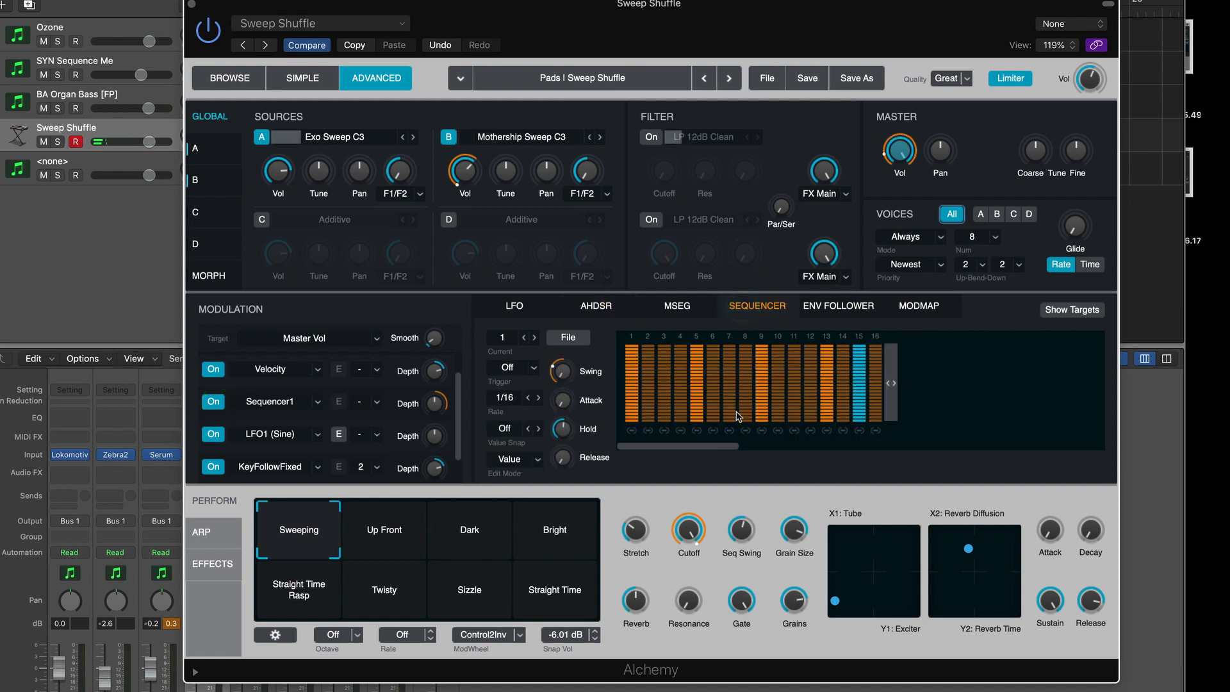
Lower the even-numbered steps 2 to 14 of Sequencer 1, then raise them back to their full height.
left_click(650, 404)
left_click(679, 395)
left_click(714, 402)
left_click(741, 402)
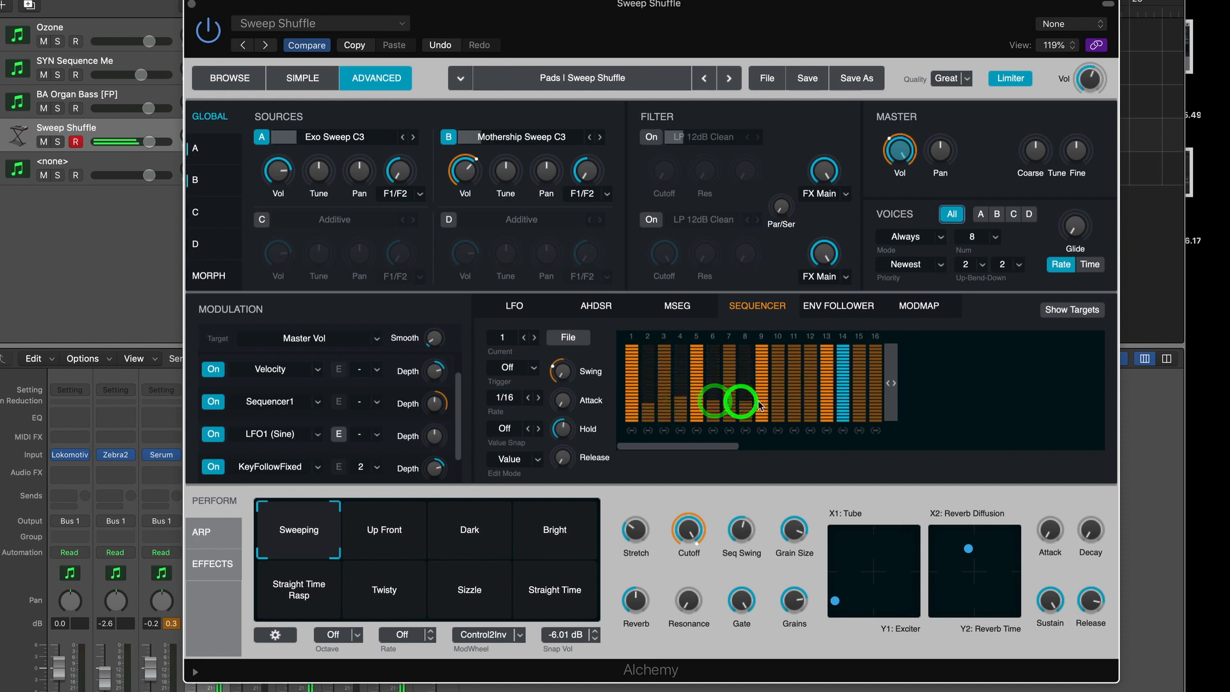
left_click(777, 402)
left_click(810, 402)
left_click(843, 403)
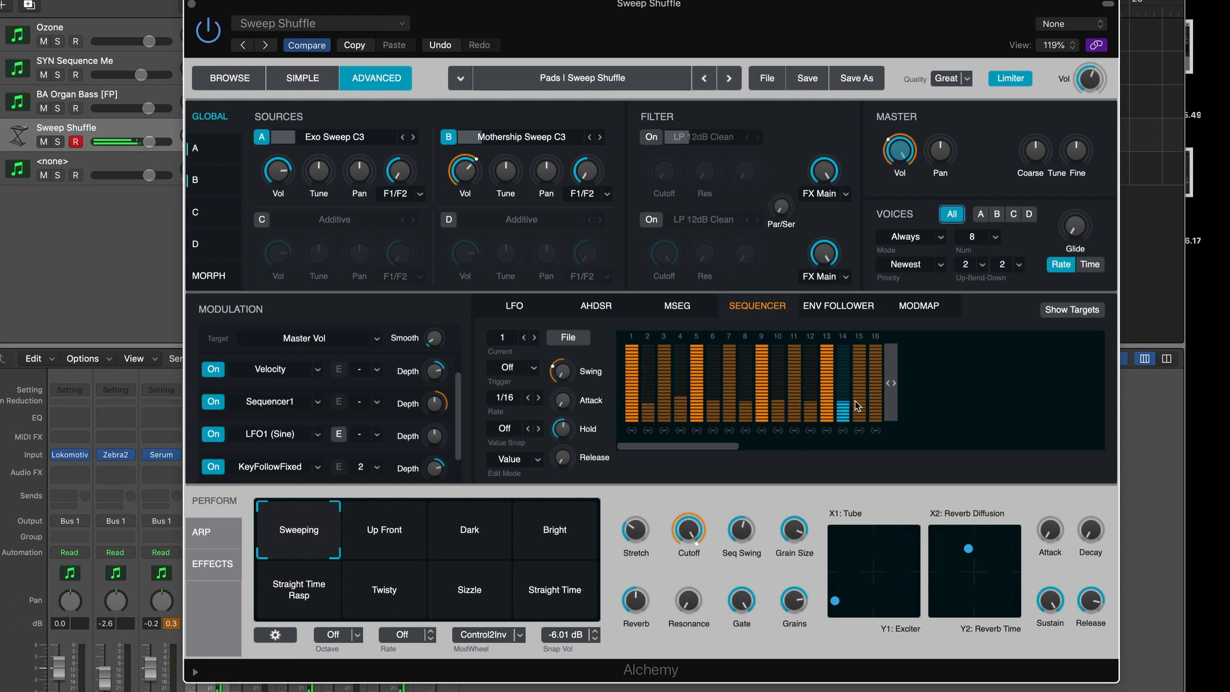
left_click_drag(643, 328, 843, 331)
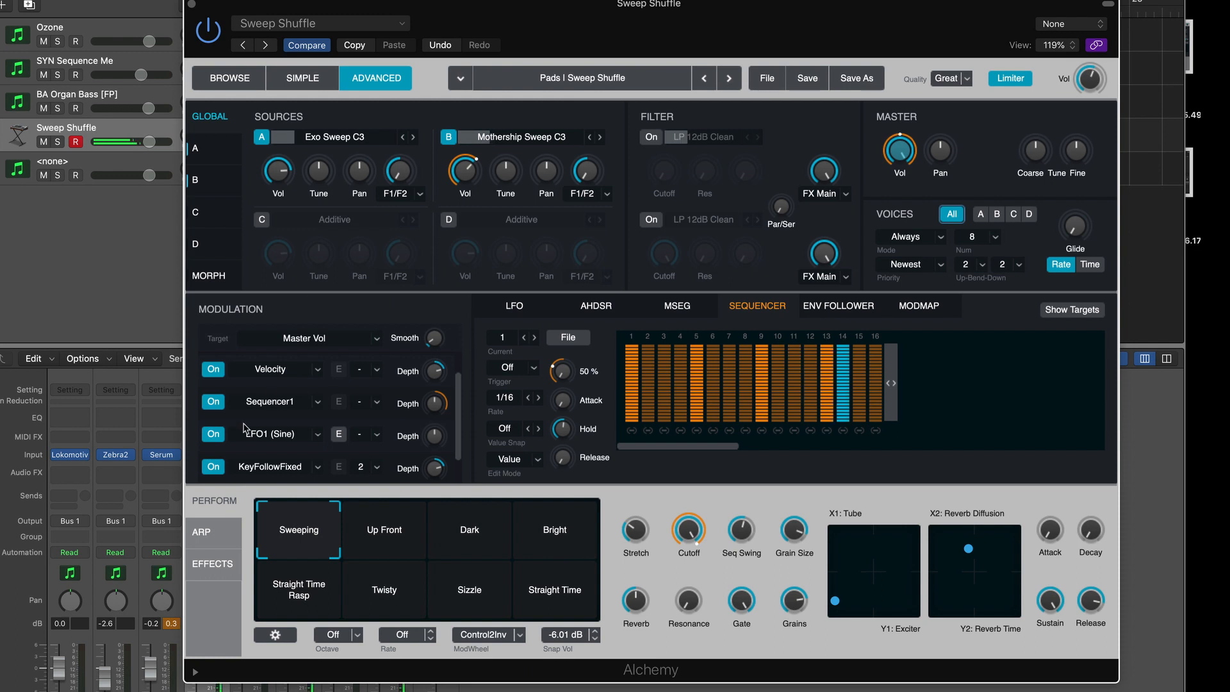
Disable the Sequencer1 modulation of Master Vol and isolate source A, Exo Sweep C3, by switching off source B.
left_click(216, 407)
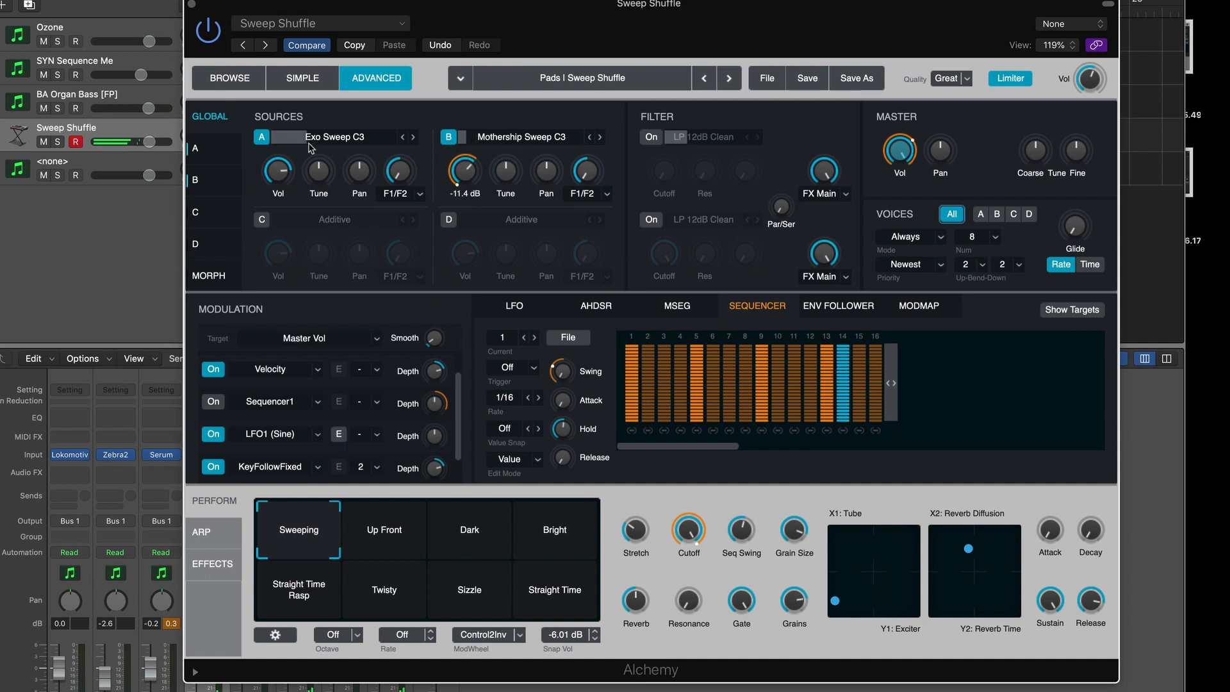
left_click(211, 178)
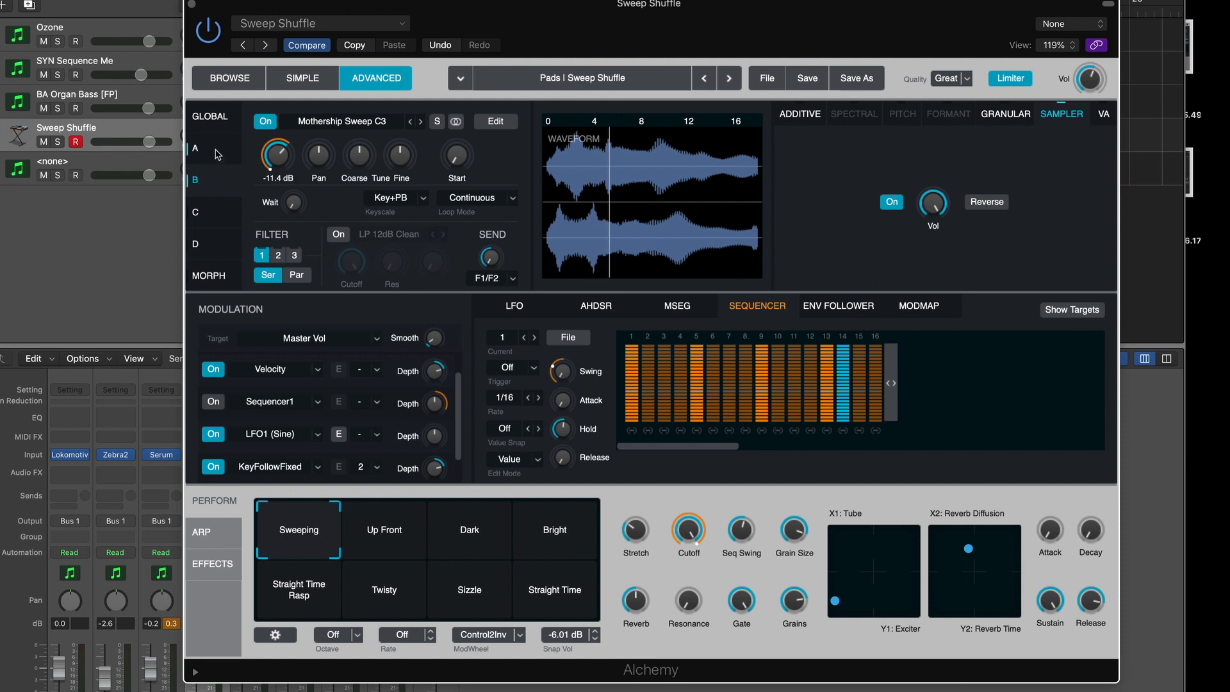
left_click(218, 147)
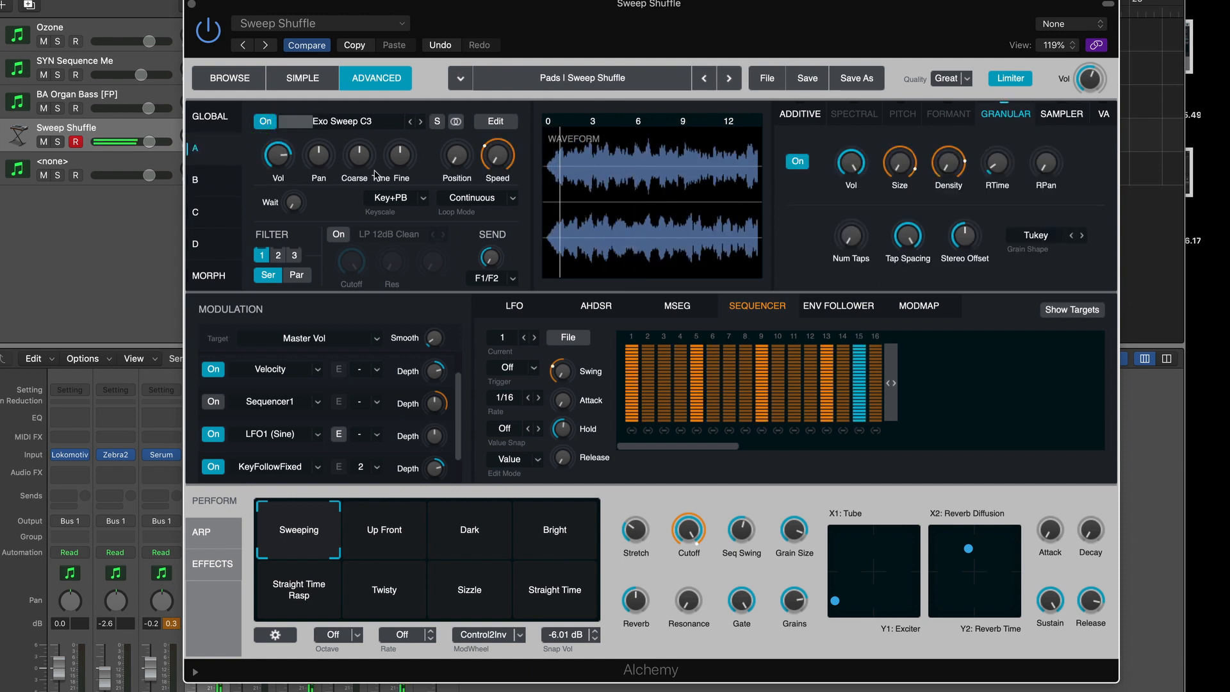
Examine source A's playback Speed and Granular settings, and show the modulation assigned to the grain Size.
left_click(1007, 116)
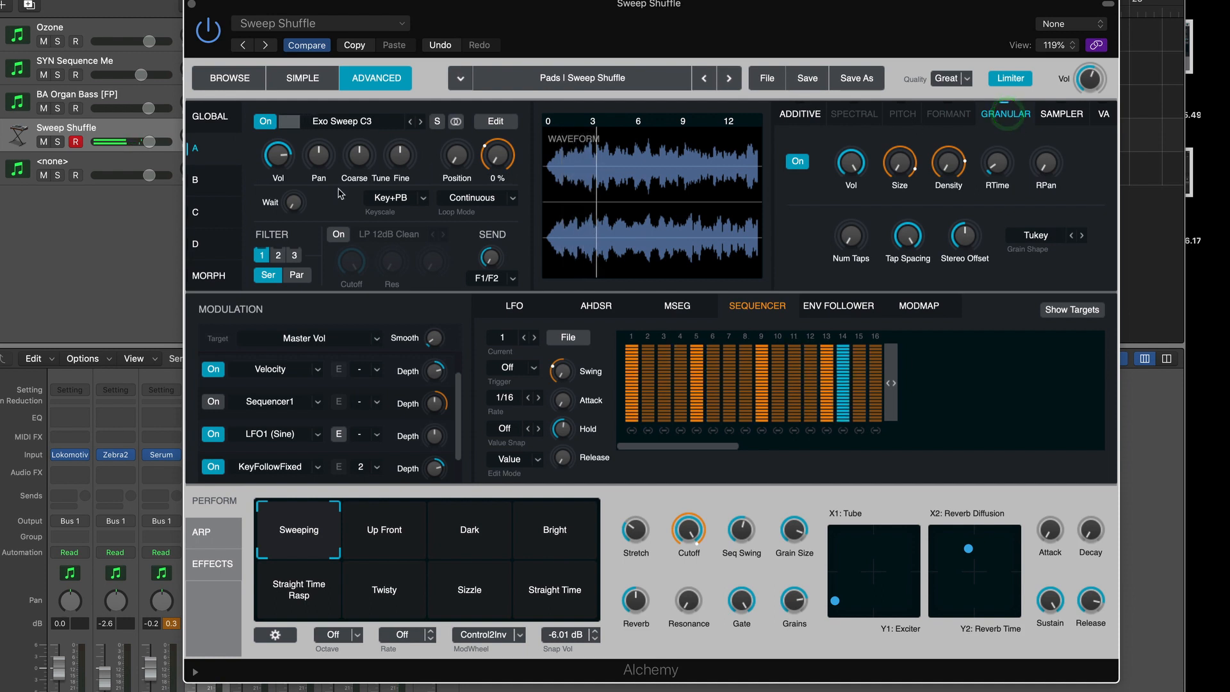
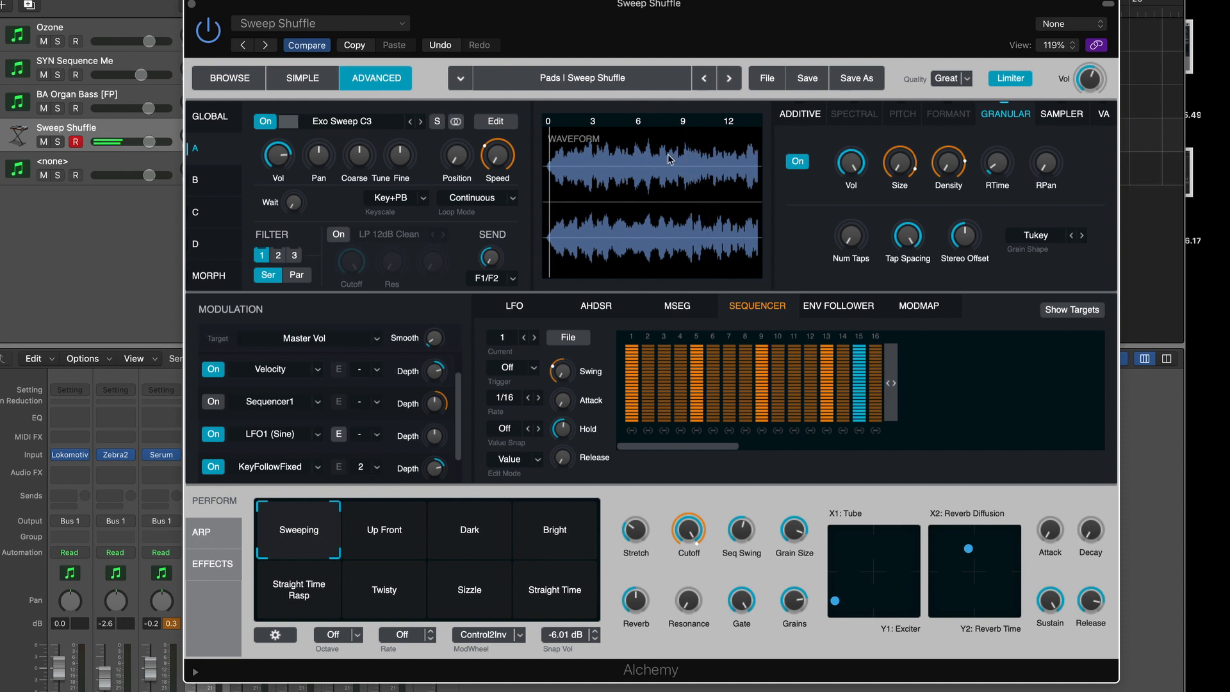
mouse_move(500, 162)
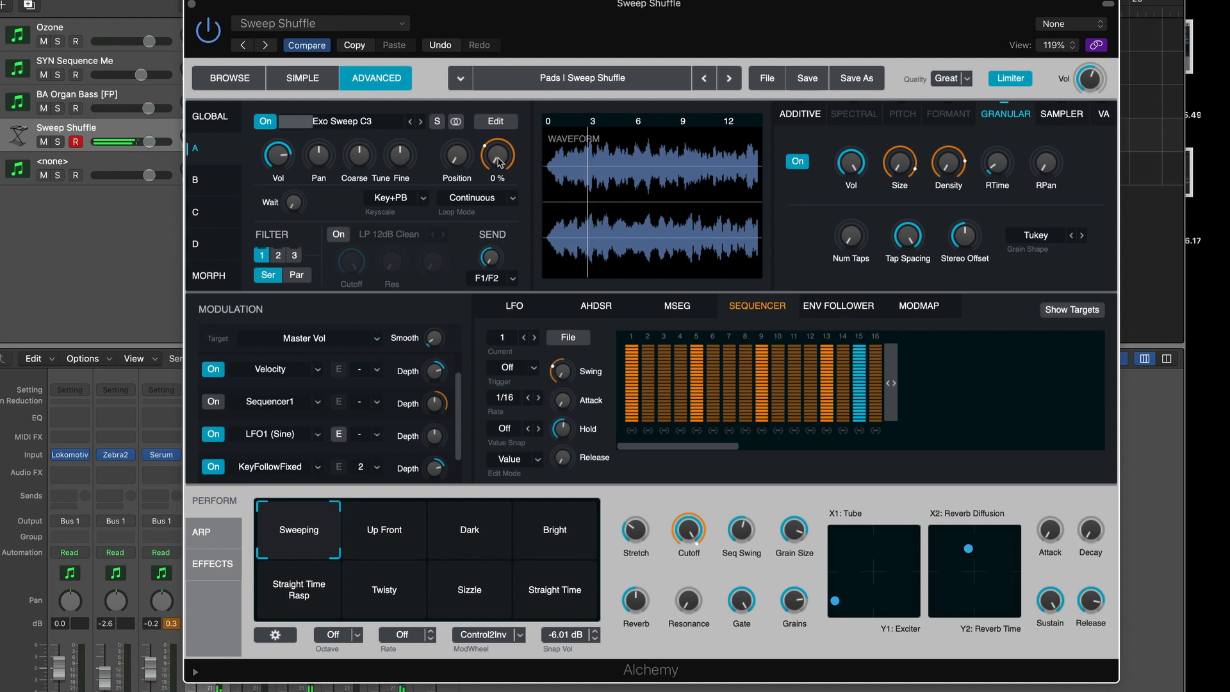
left_click(905, 165)
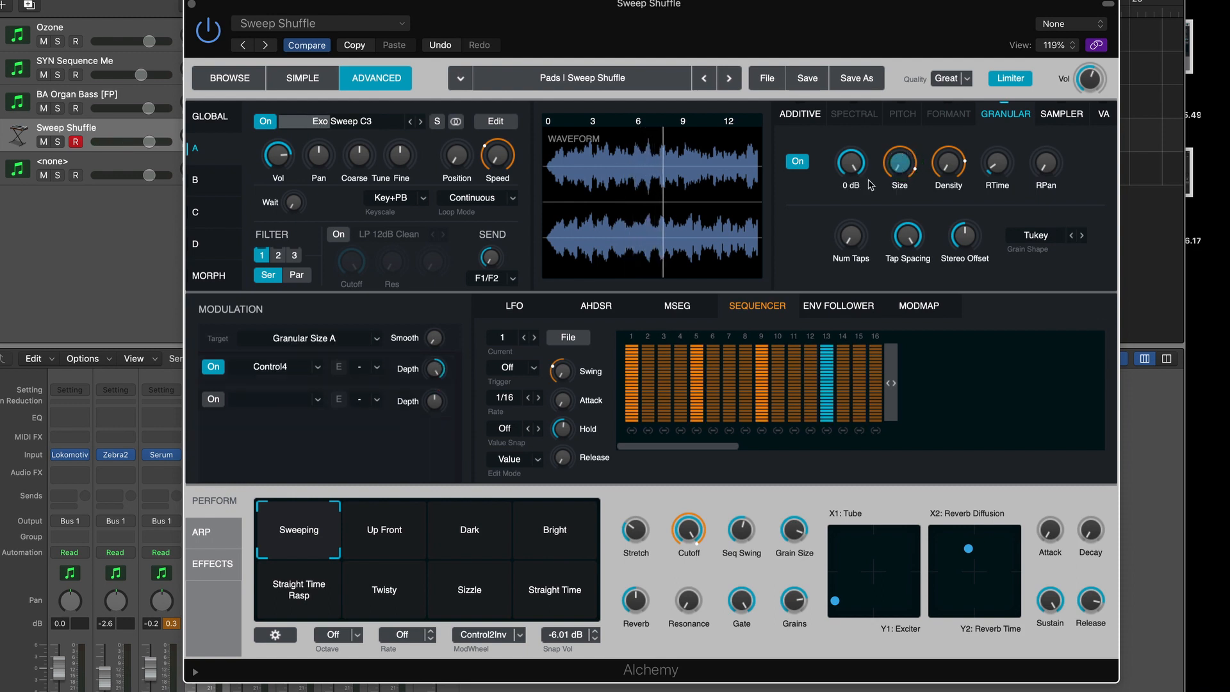
Morph the transform pad from Sweeping to Twisty and Straight Time Rasp, checking grain Size and Density, and return to Sweeping.
left_click_drag(331, 541, 397, 598)
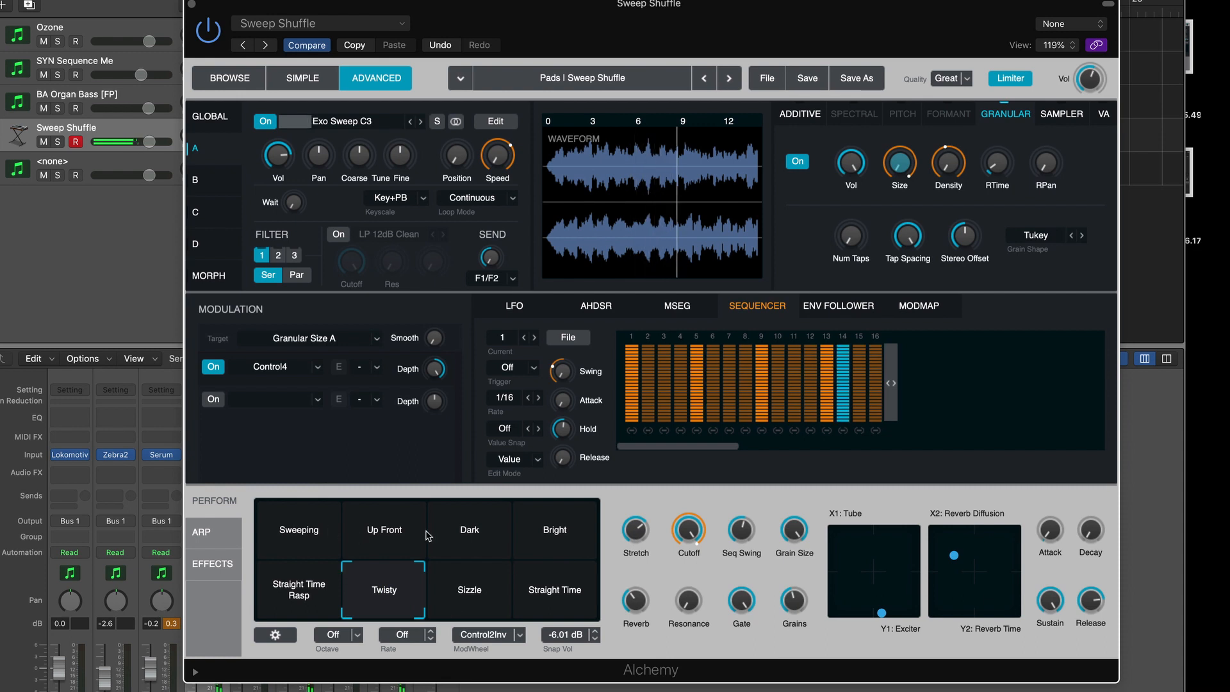
left_click_drag(363, 588, 383, 590)
mouse_move(951, 149)
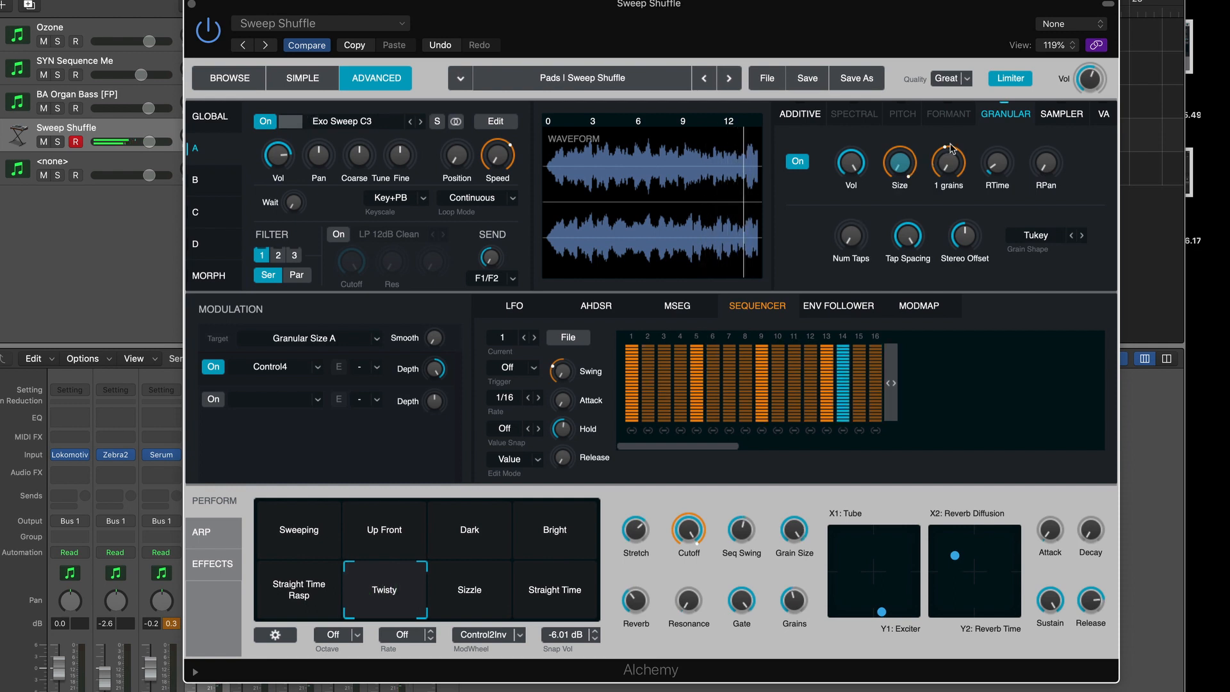
mouse_move(904, 180)
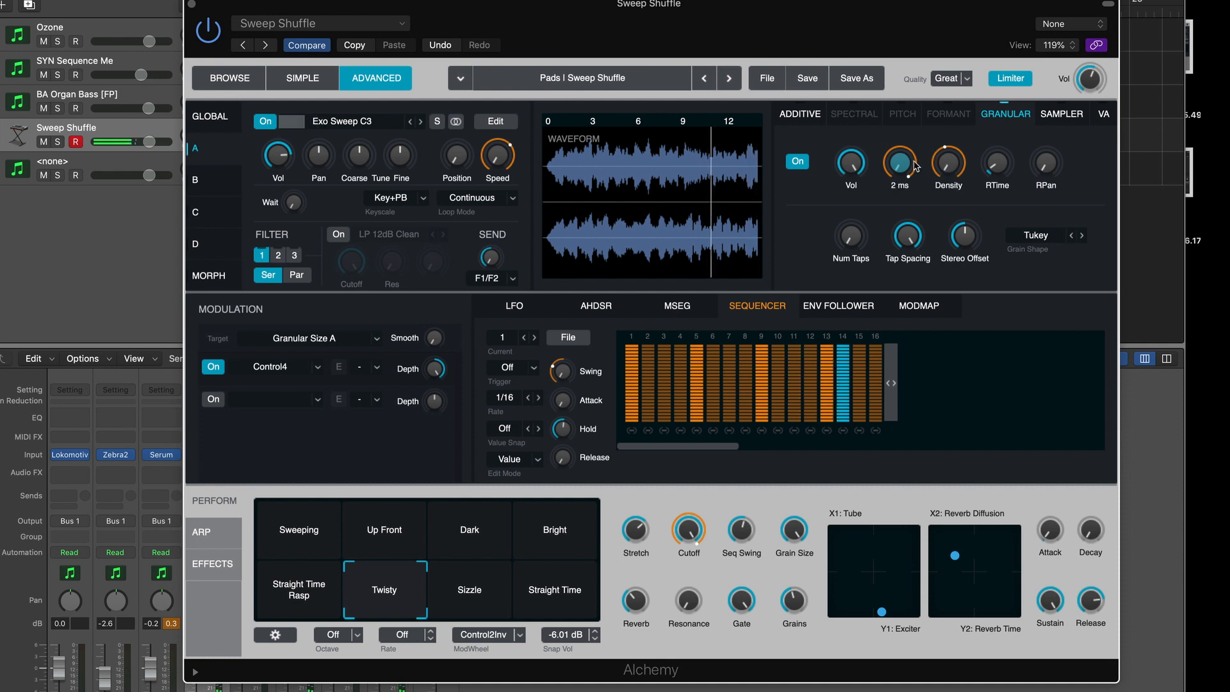
left_click_drag(372, 593, 285, 599)
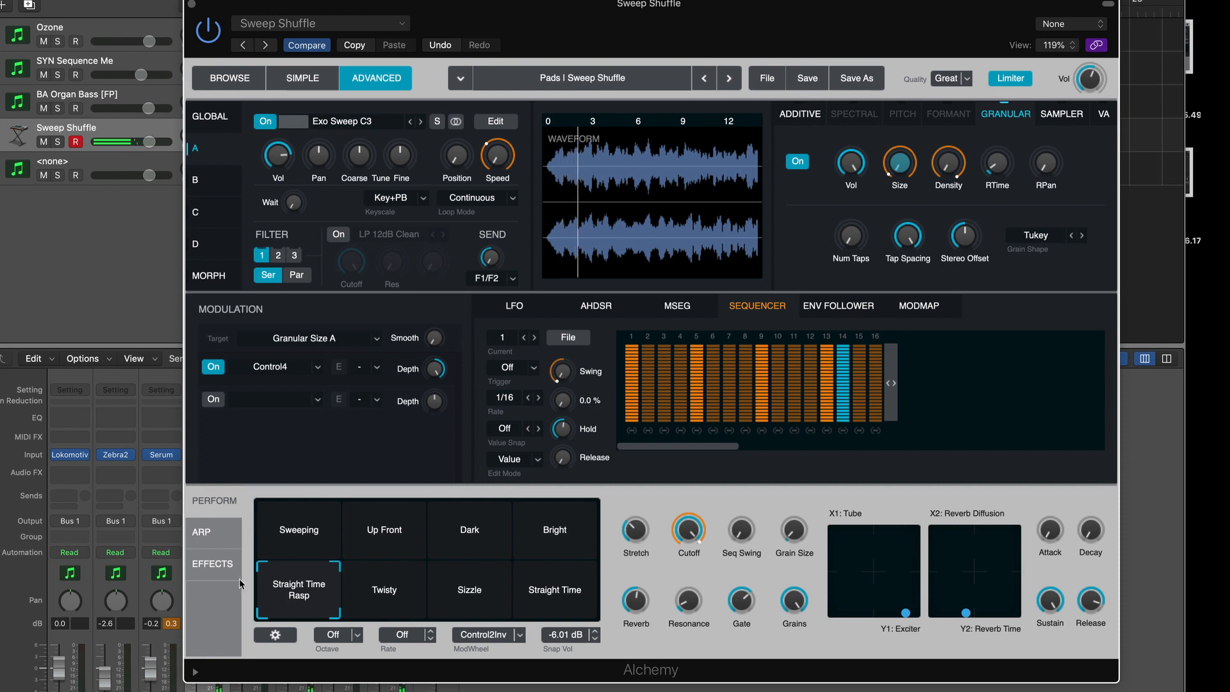
left_click(296, 588)
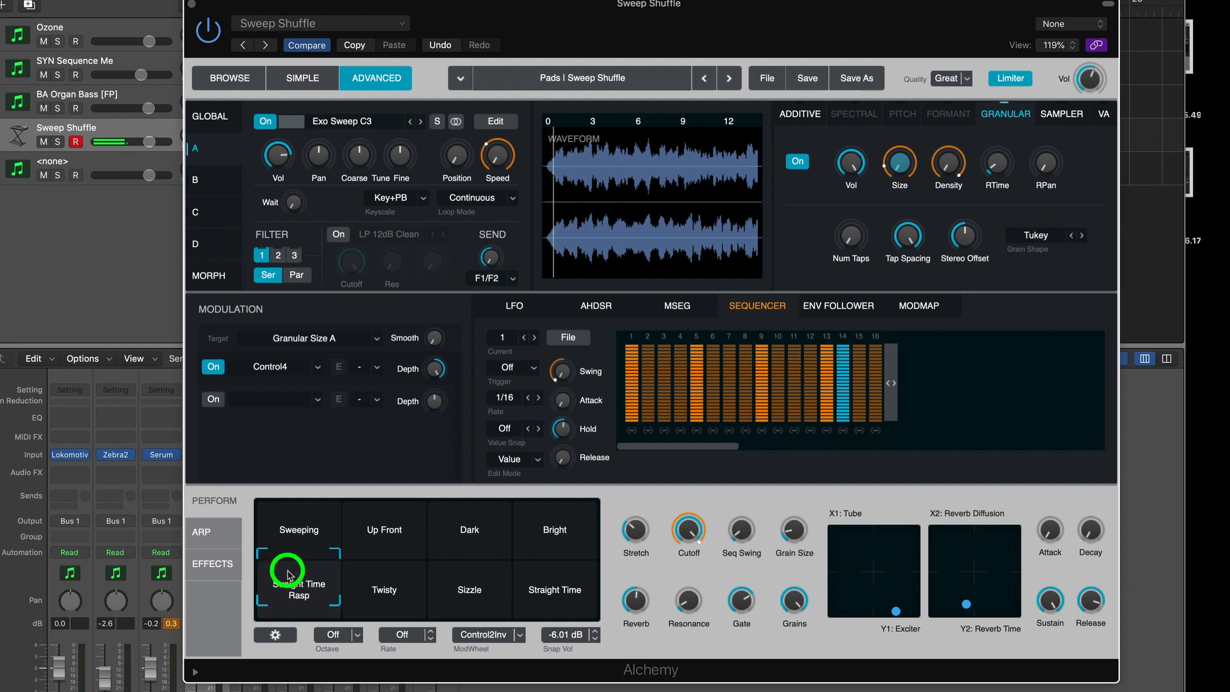
left_click(286, 537)
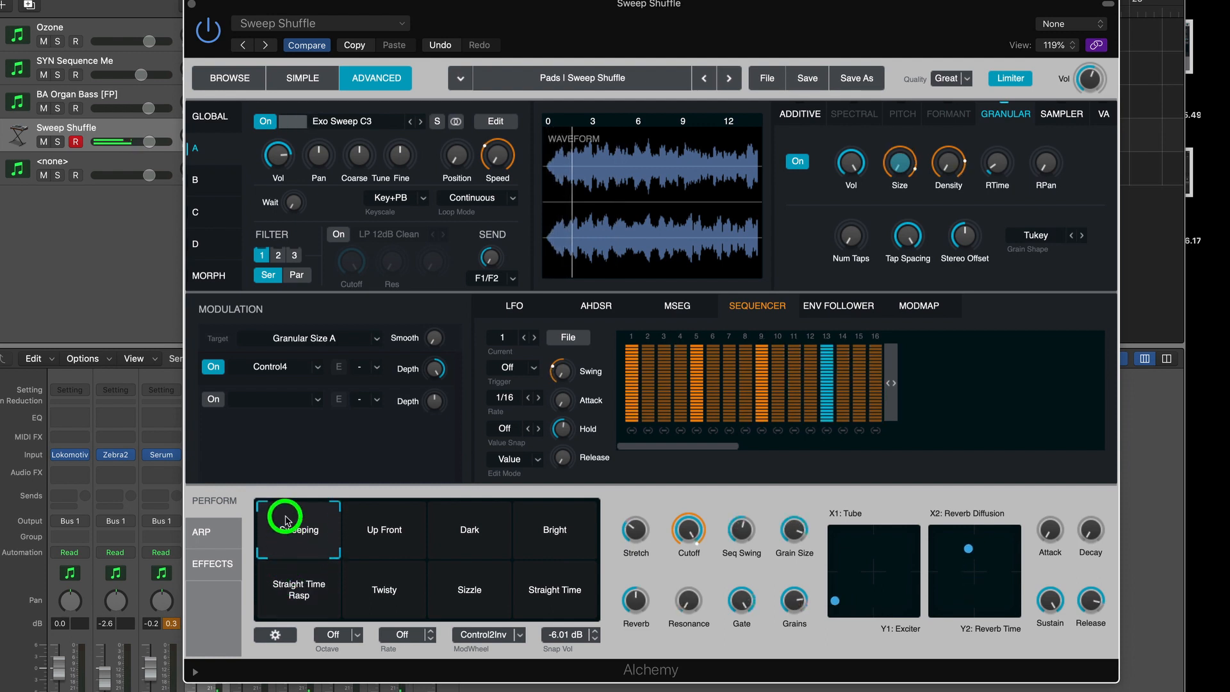
Switch off source A and turn on source B, Mothership Sweep C3, to hear it alone.
left_click(259, 127)
left_click(218, 182)
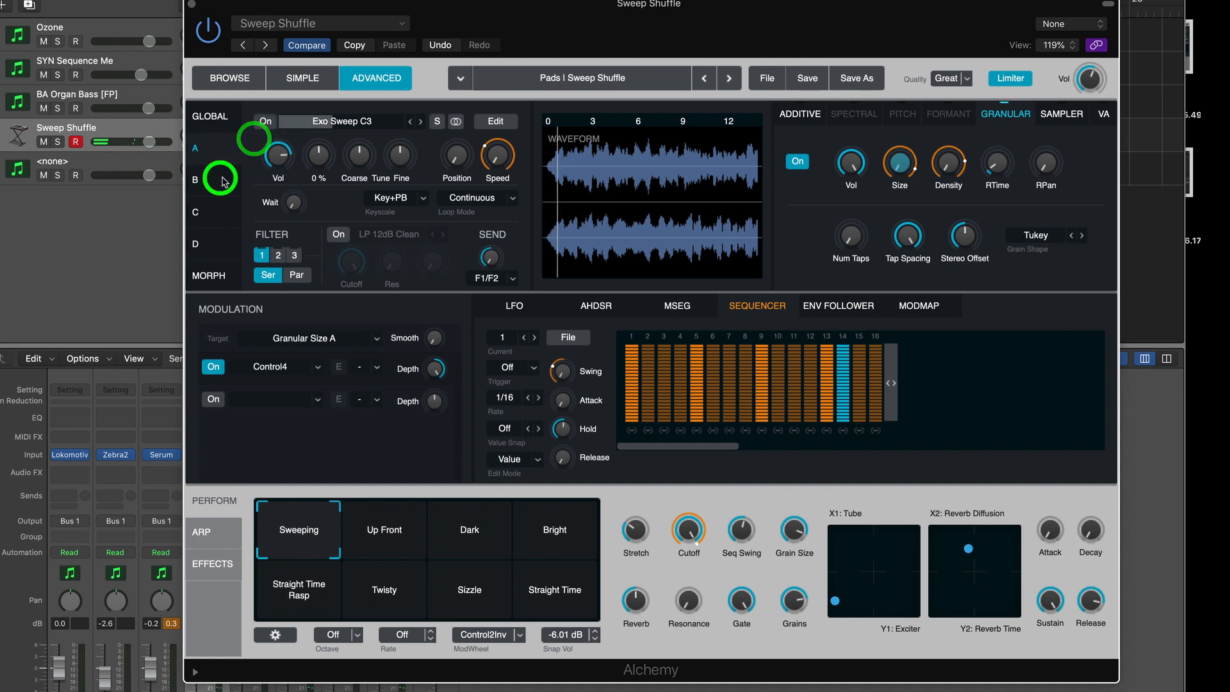
left_click(256, 122)
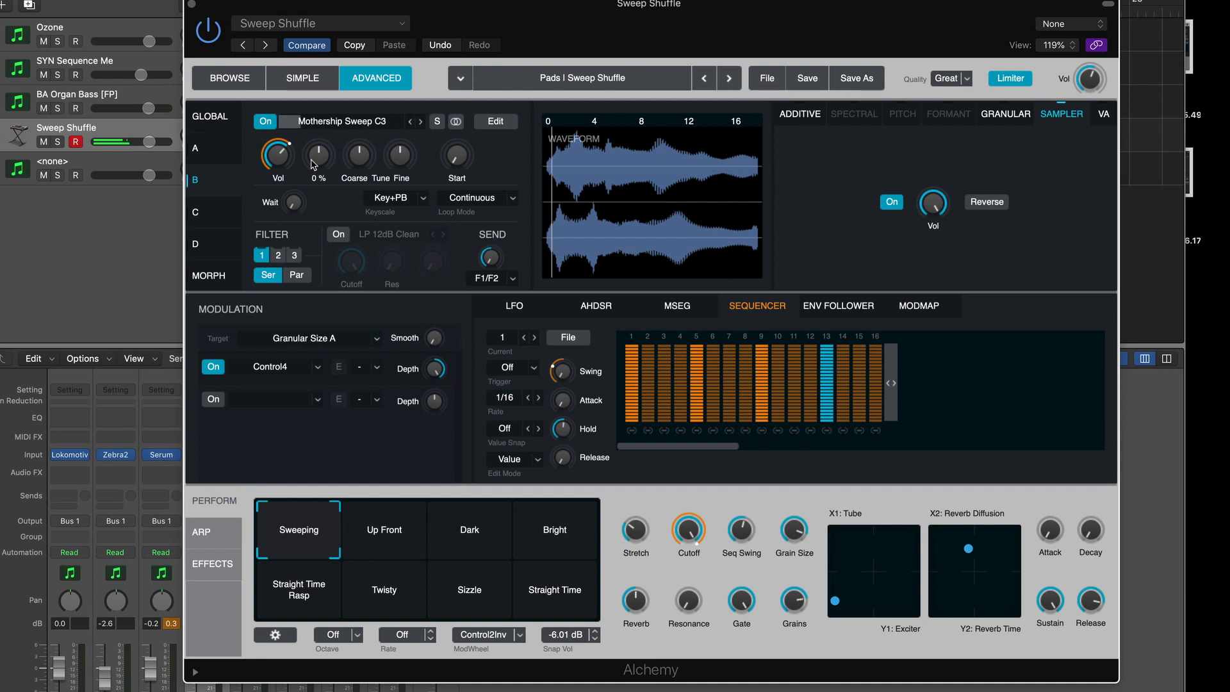
Show the modulation of source B's volume and give its AHDSR2 envelope a short release.
left_click(282, 157)
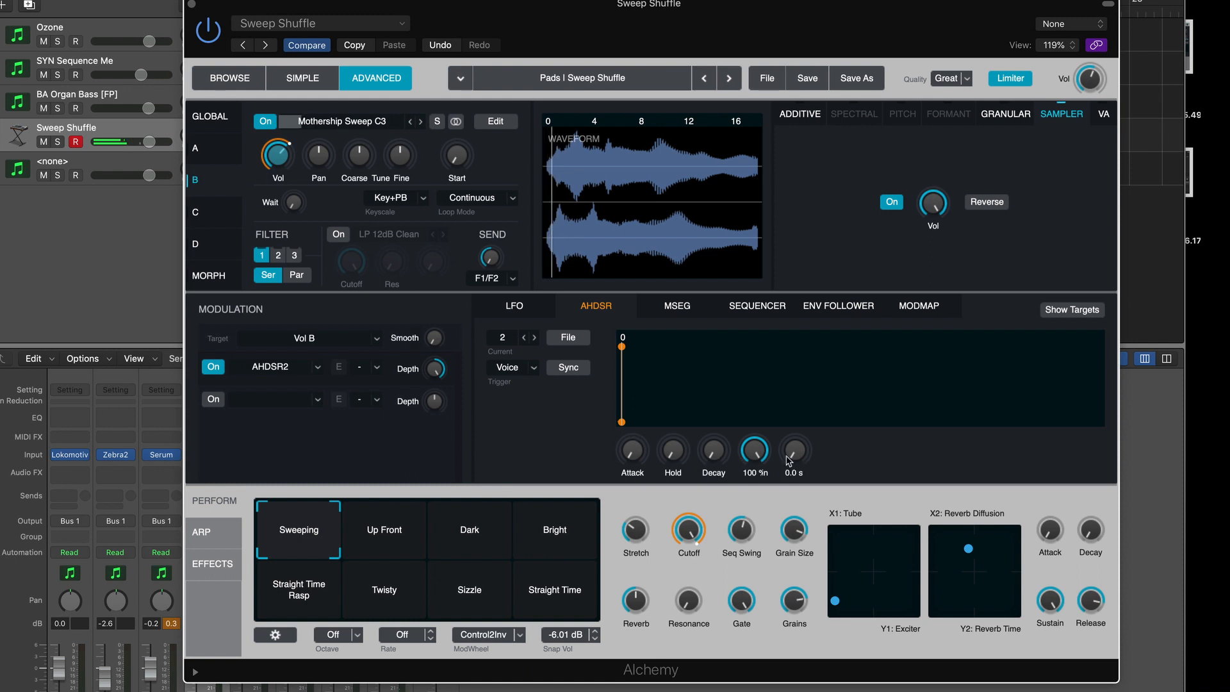
mouse_move(789, 460)
left_mouse_down()
mouse_move(796, 439)
mouse_move(795, 466)
left_mouse_up()
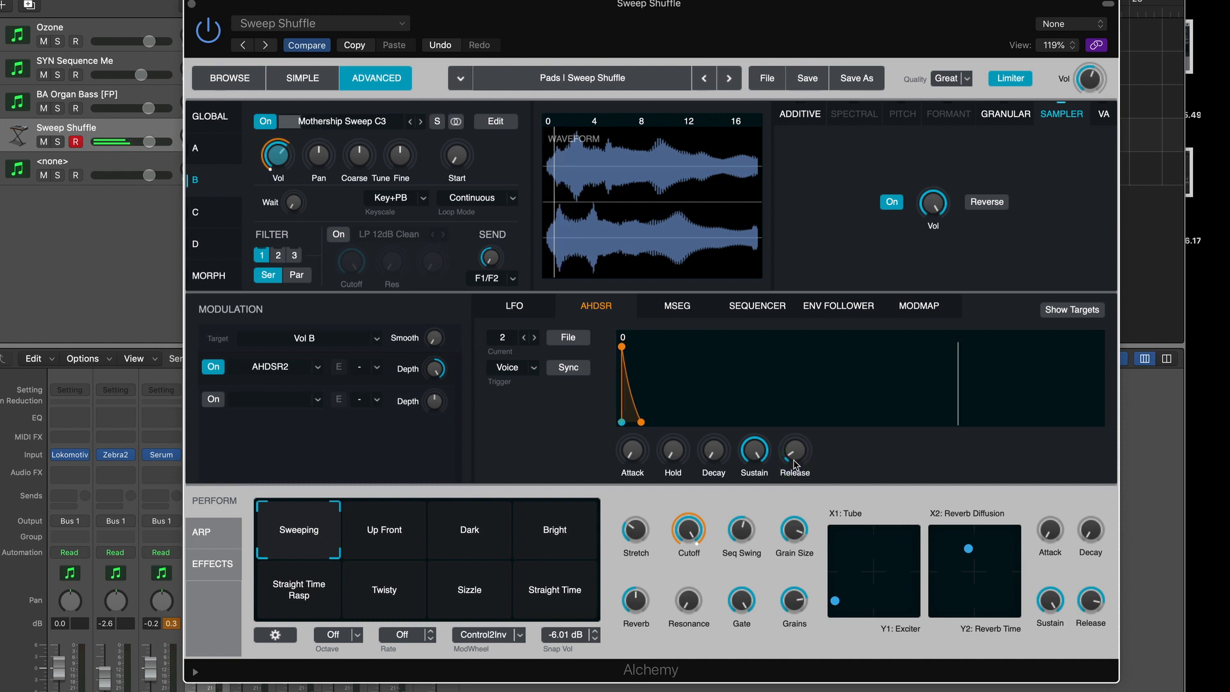
left_click_drag(794, 464, 796, 469)
Switch source A, Exo Sweep C3, back on alongside source B.
left_click(222, 154)
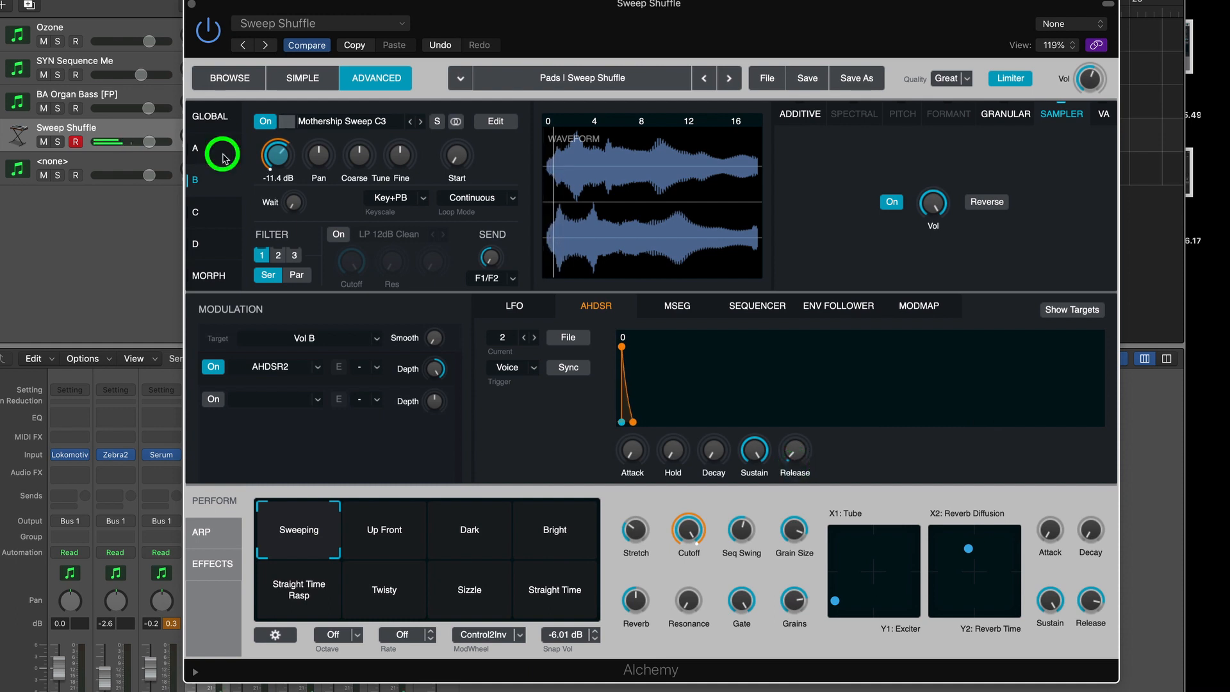
left_click(261, 126)
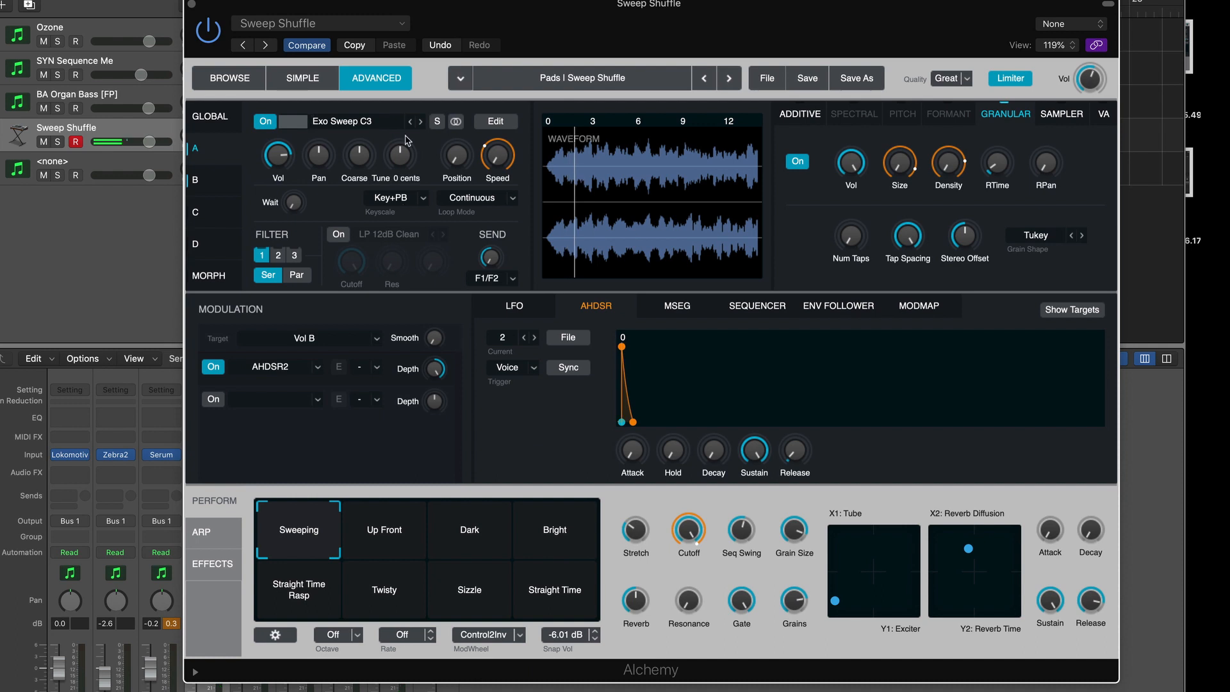
left_click(216, 180)
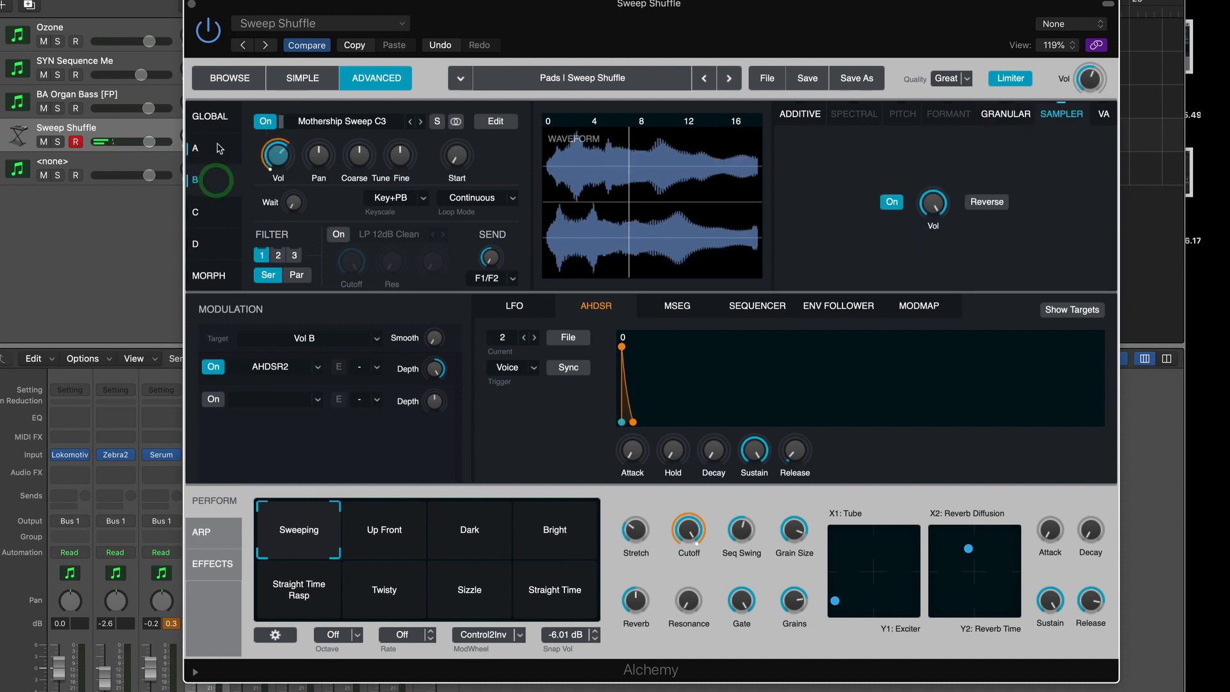
Compare Master Vol with the Sequencer1 modulation on and off in the global view, and look through its other modulators.
left_click(210, 116)
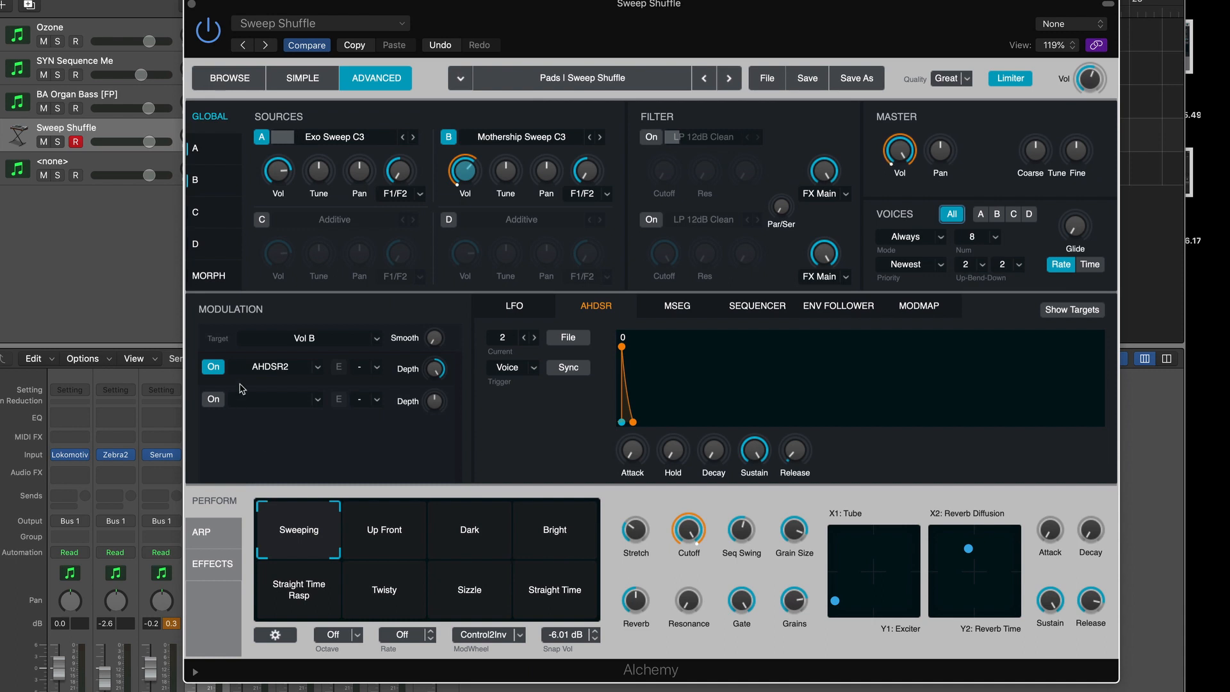
left_click(899, 151)
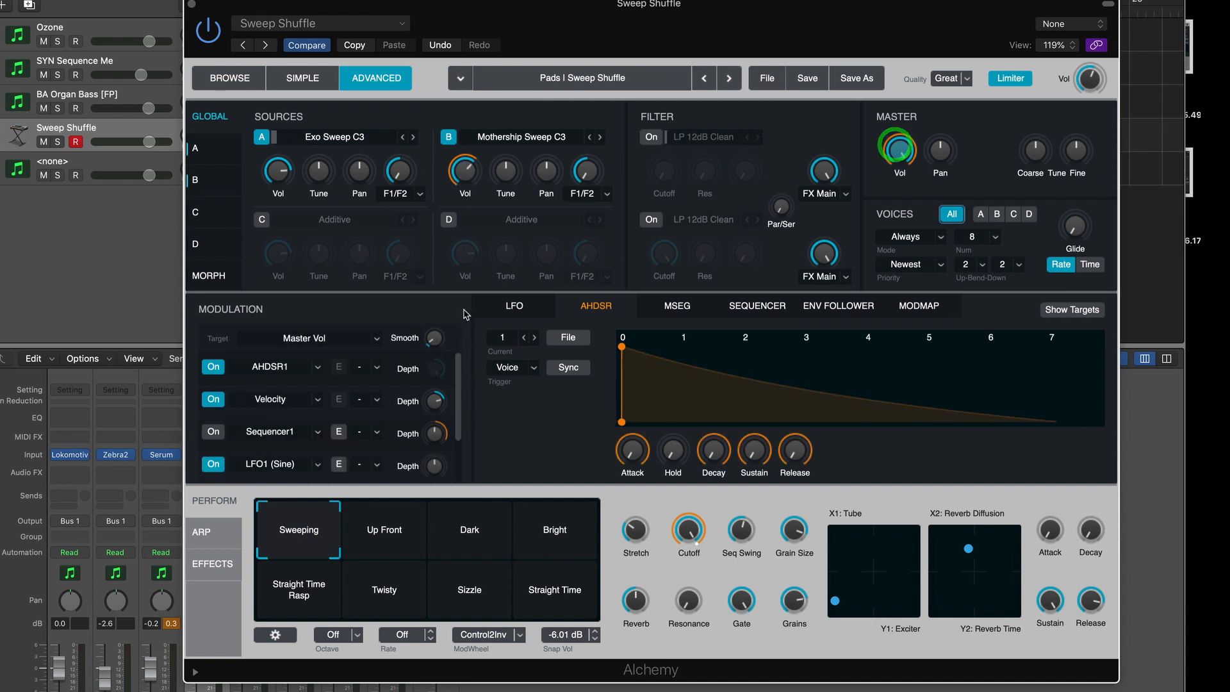
left_click(213, 431)
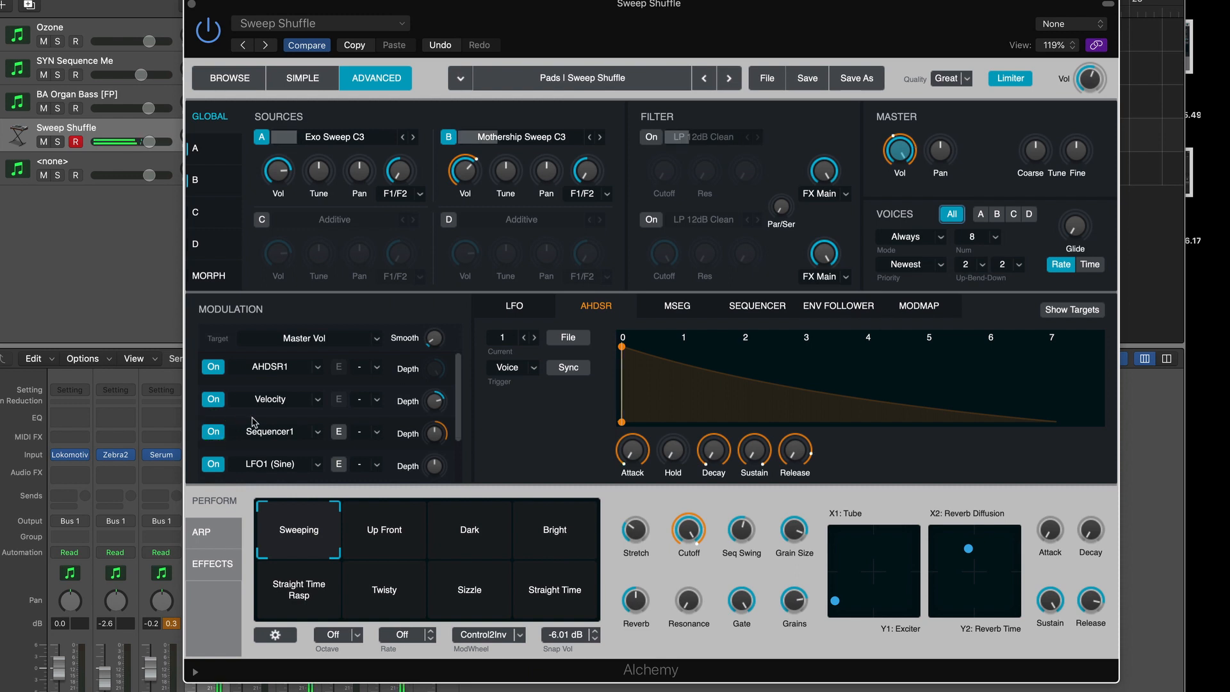
left_click(214, 432)
mouse_move(458, 410)
left_mouse_down()
mouse_move(464, 437)
mouse_move(461, 415)
left_mouse_up()
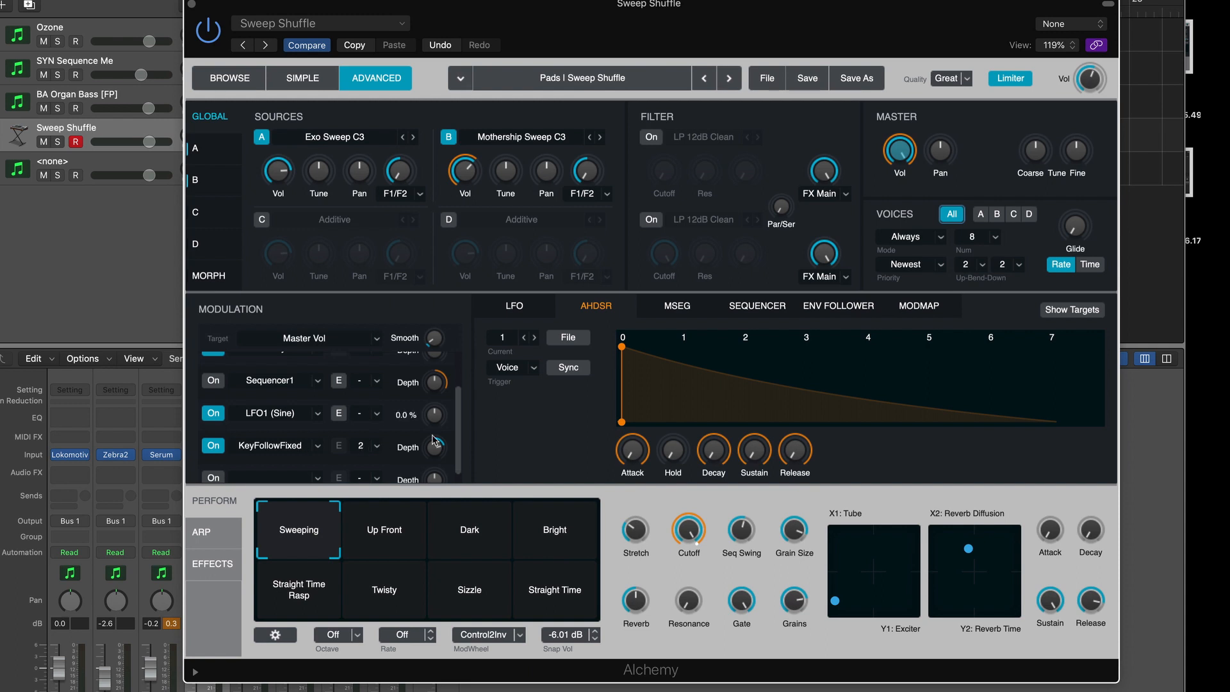
left_click_drag(460, 428, 458, 386)
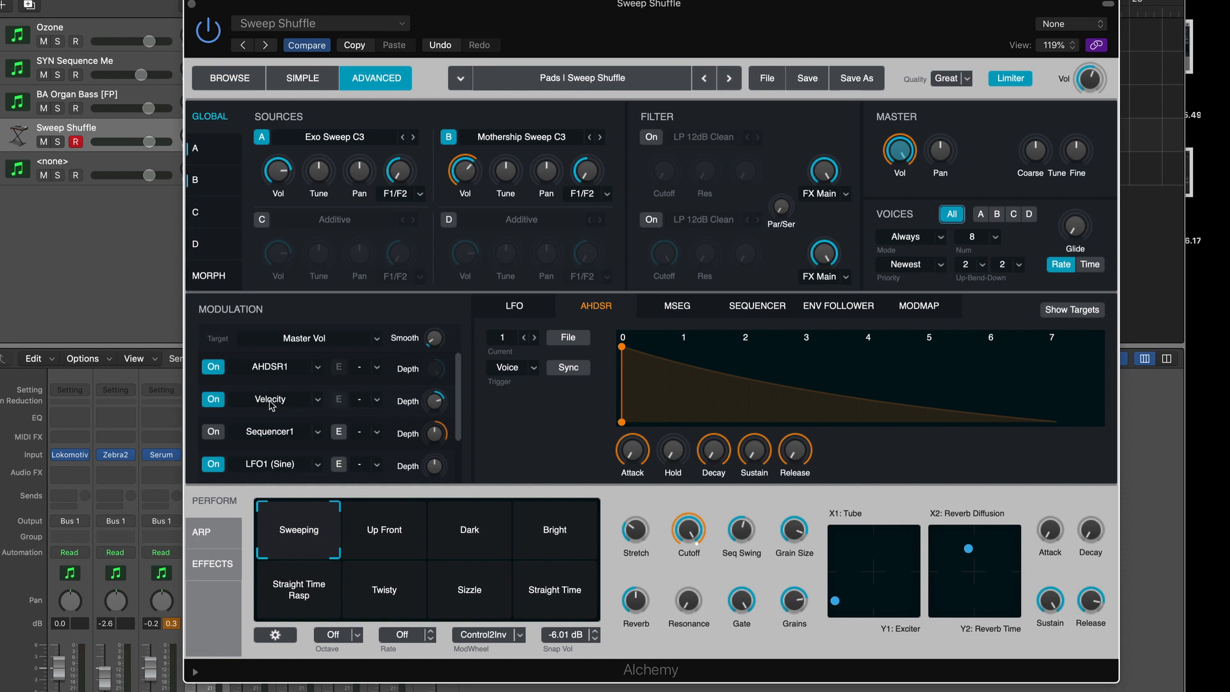
Turn the Sequencer1 modulation of Master Vol back on and enable the main Distortion and Acoustic Reverb effects.
mouse_move(441, 393)
left_click(217, 432)
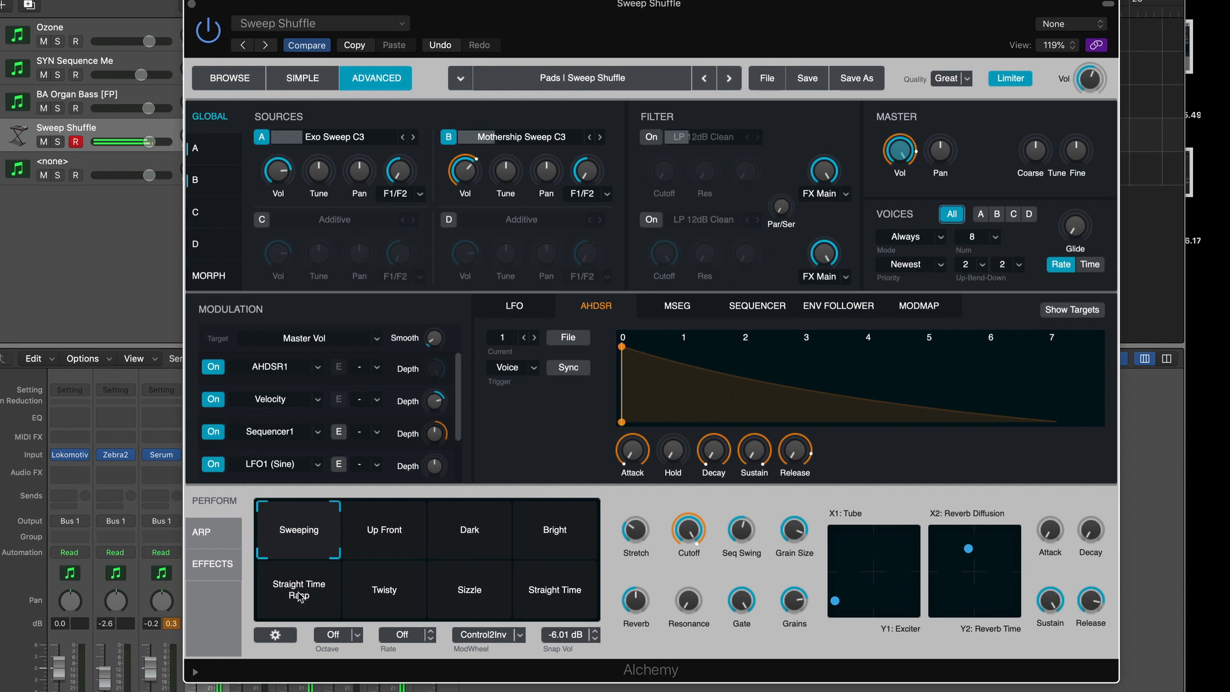
left_click(217, 564)
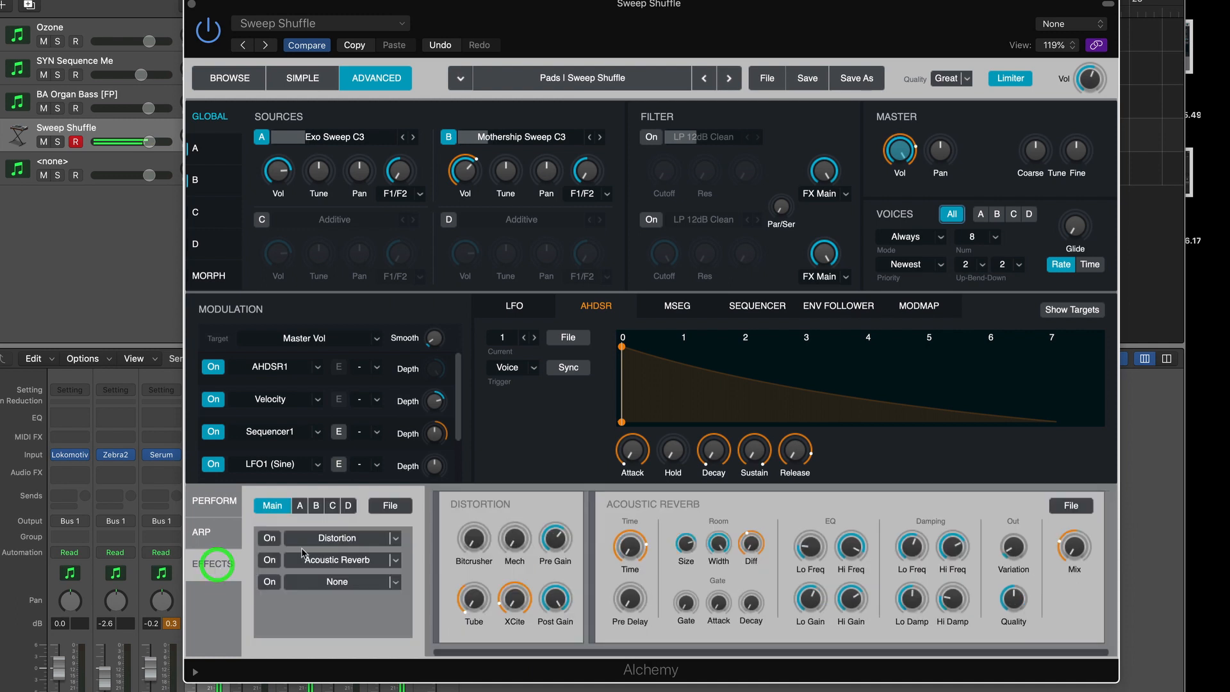
left_click(275, 539)
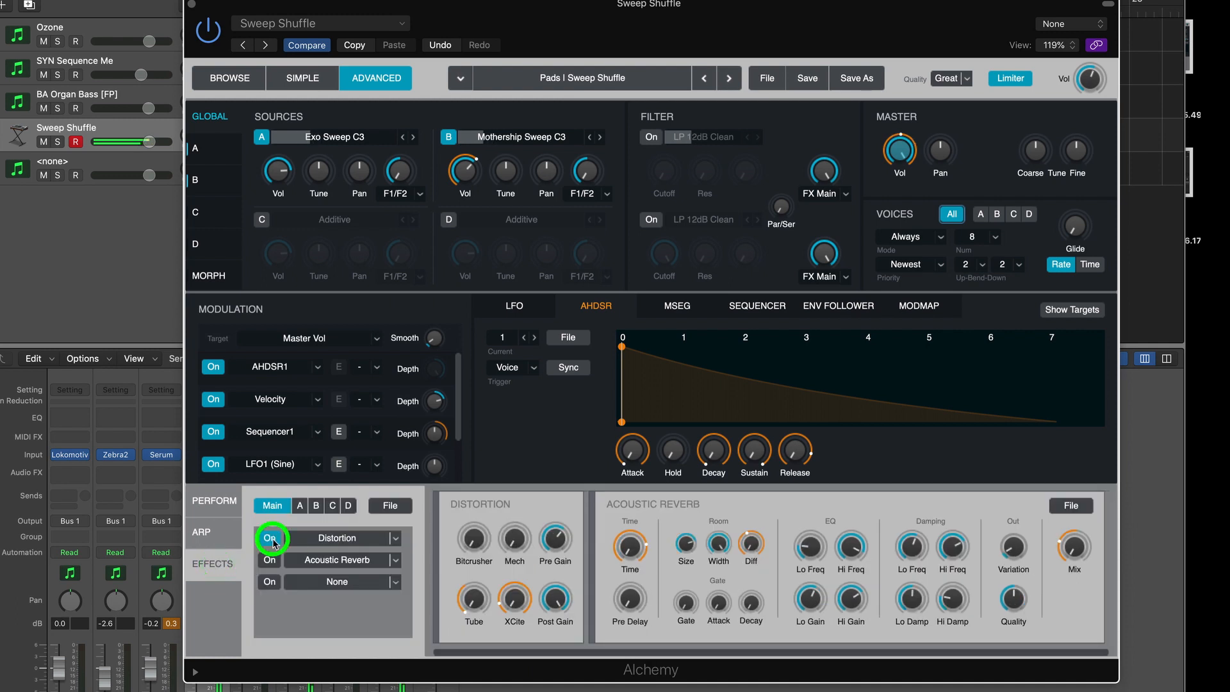
left_click(278, 560)
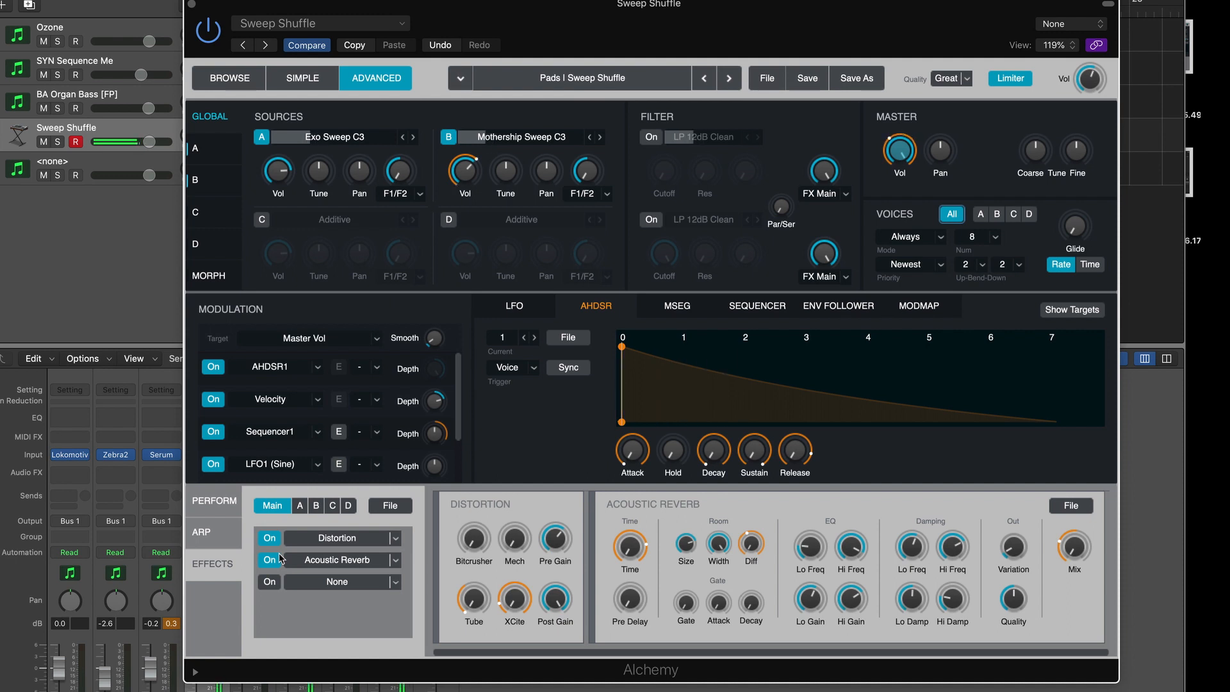
left_click(214, 505)
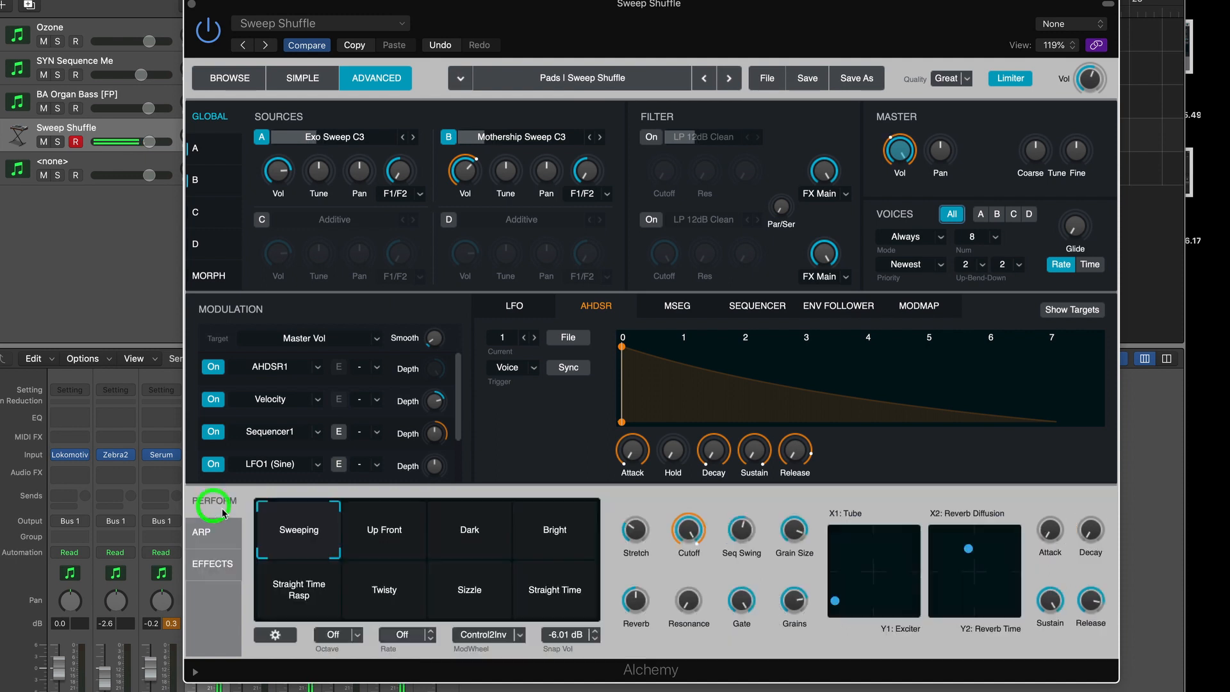
Switch on the first LP 12dB Clean filter and morph the performance snapshot from Sweeping to Up Front.
left_click_drag(346, 555, 308, 544)
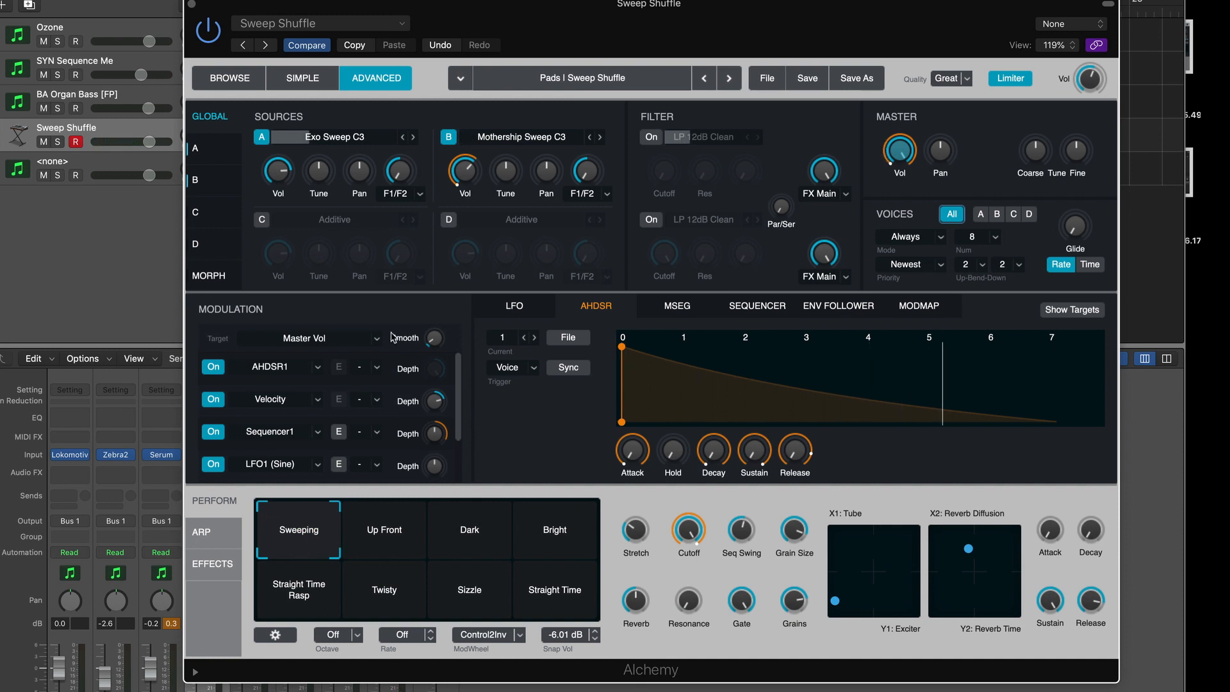
left_click(651, 141)
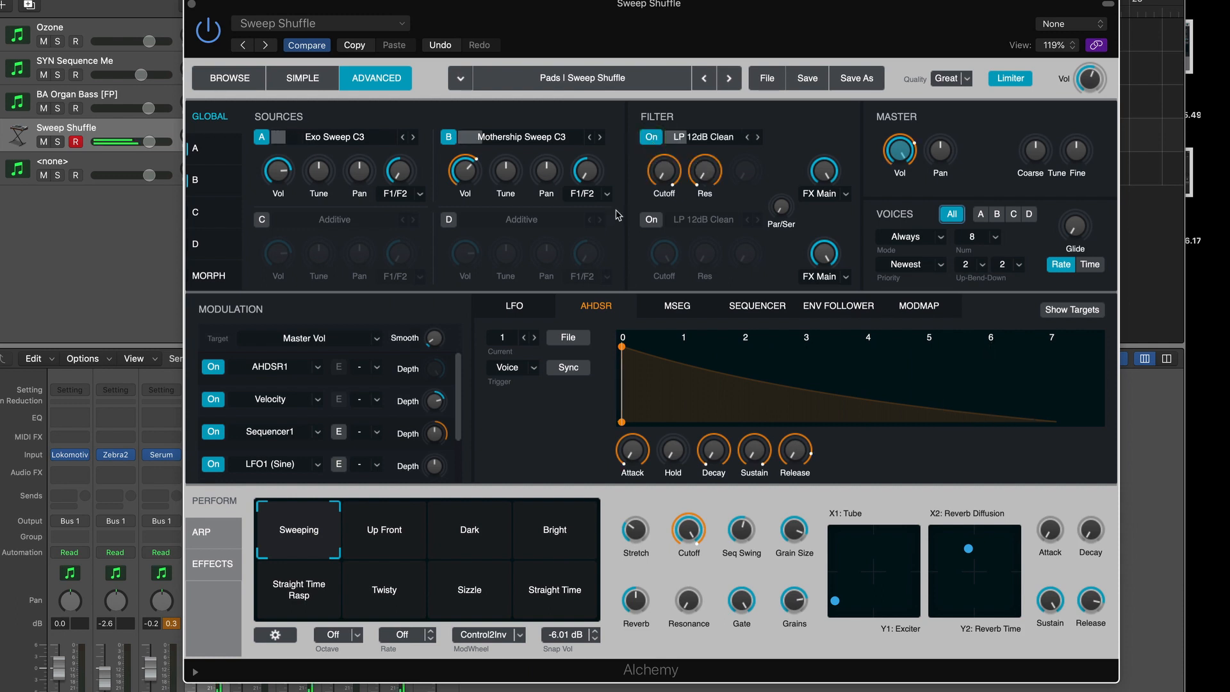
left_click(288, 510)
left_click(281, 516)
left_click(273, 507)
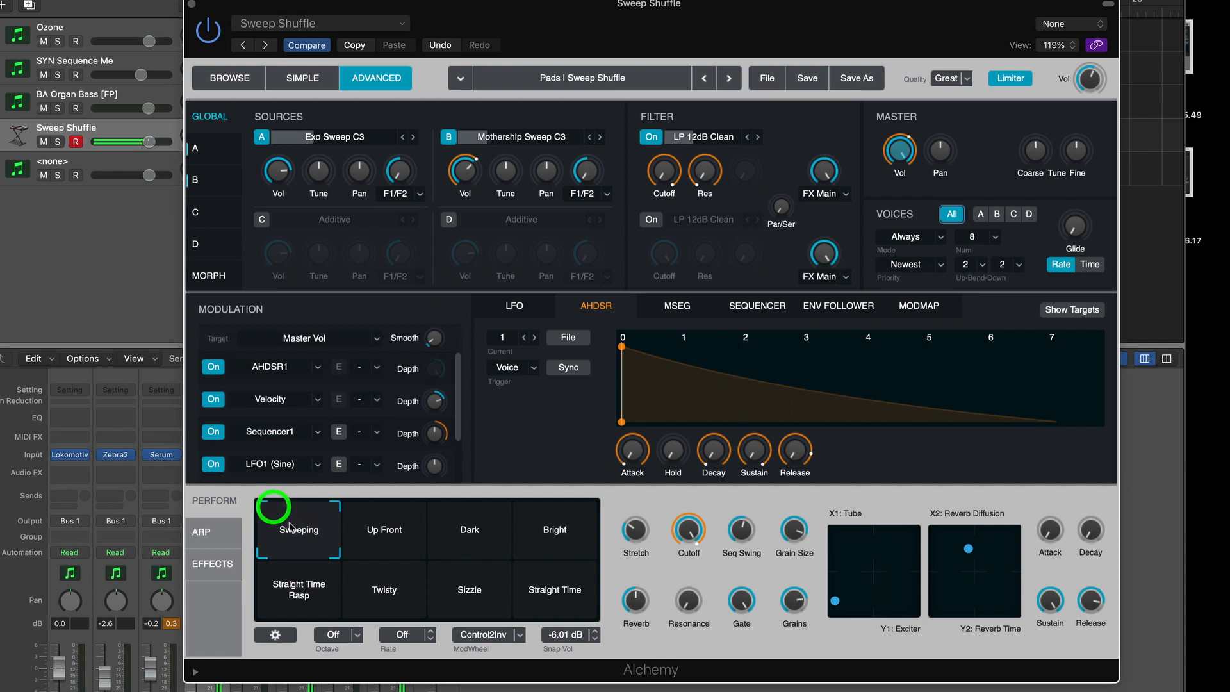
left_click(293, 518)
left_click_drag(293, 519, 378, 526)
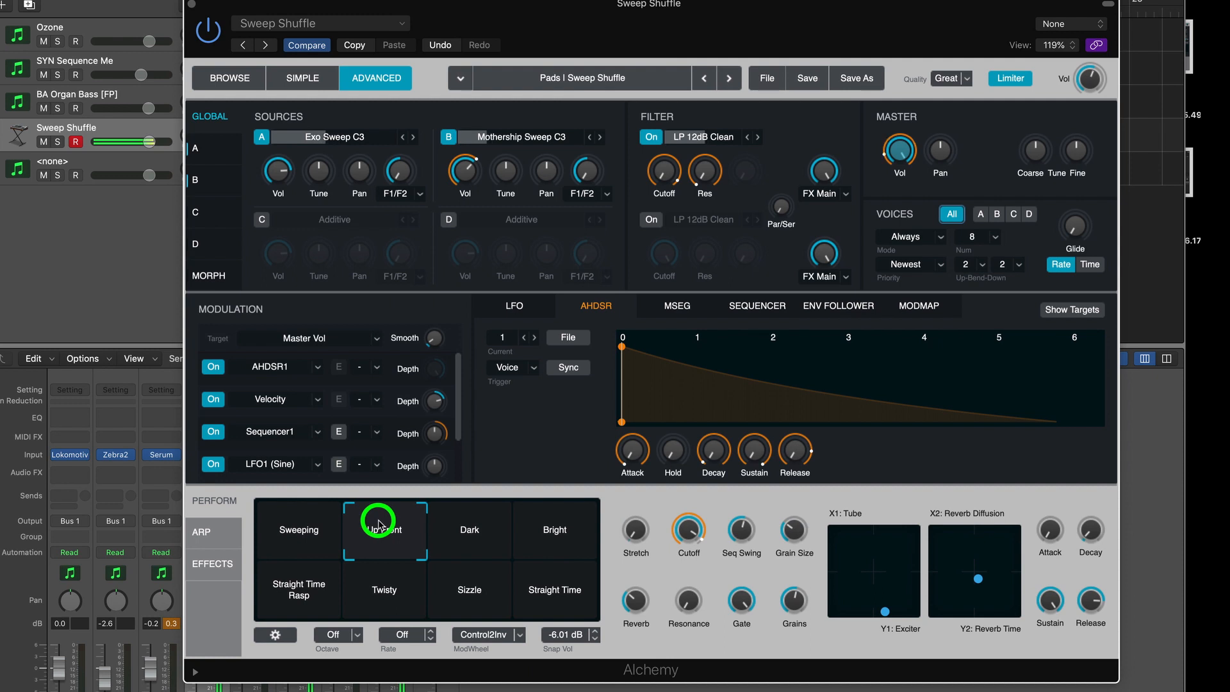
Compare the sound with the first filter off and on in the Up Front and Dark snapshots, and return to Sweeping.
left_click(651, 137)
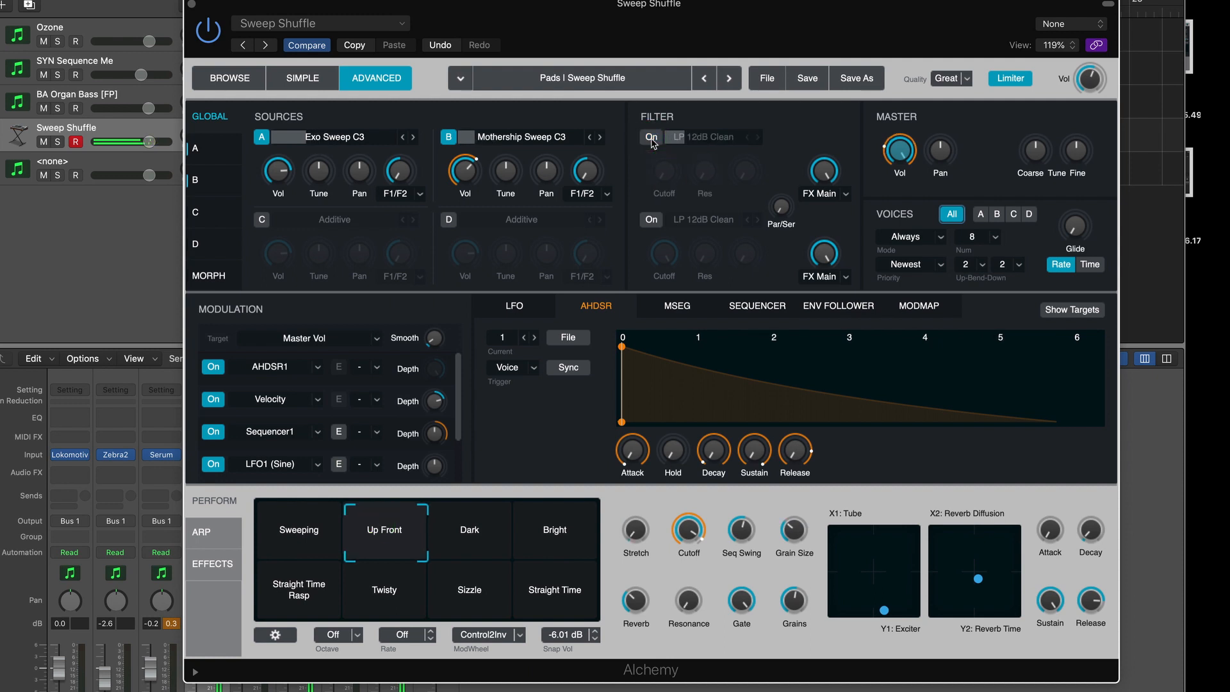
left_click(651, 137)
left_click_drag(423, 529, 467, 533)
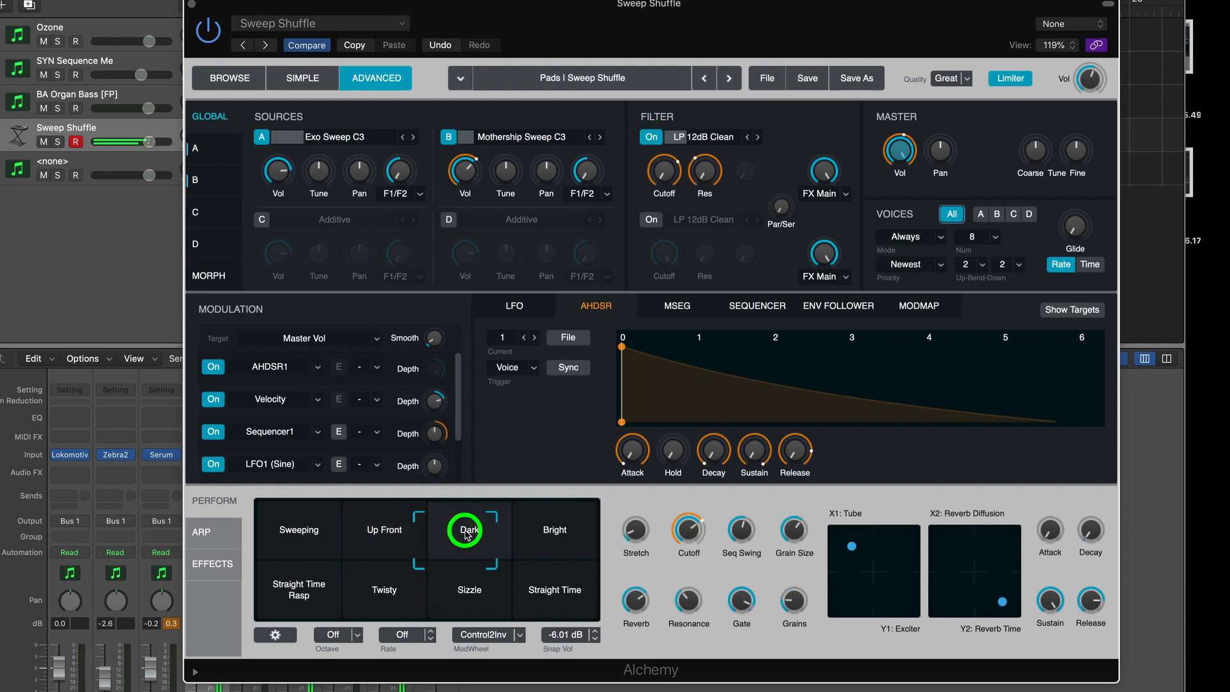
left_click(506, 338)
left_click(650, 137)
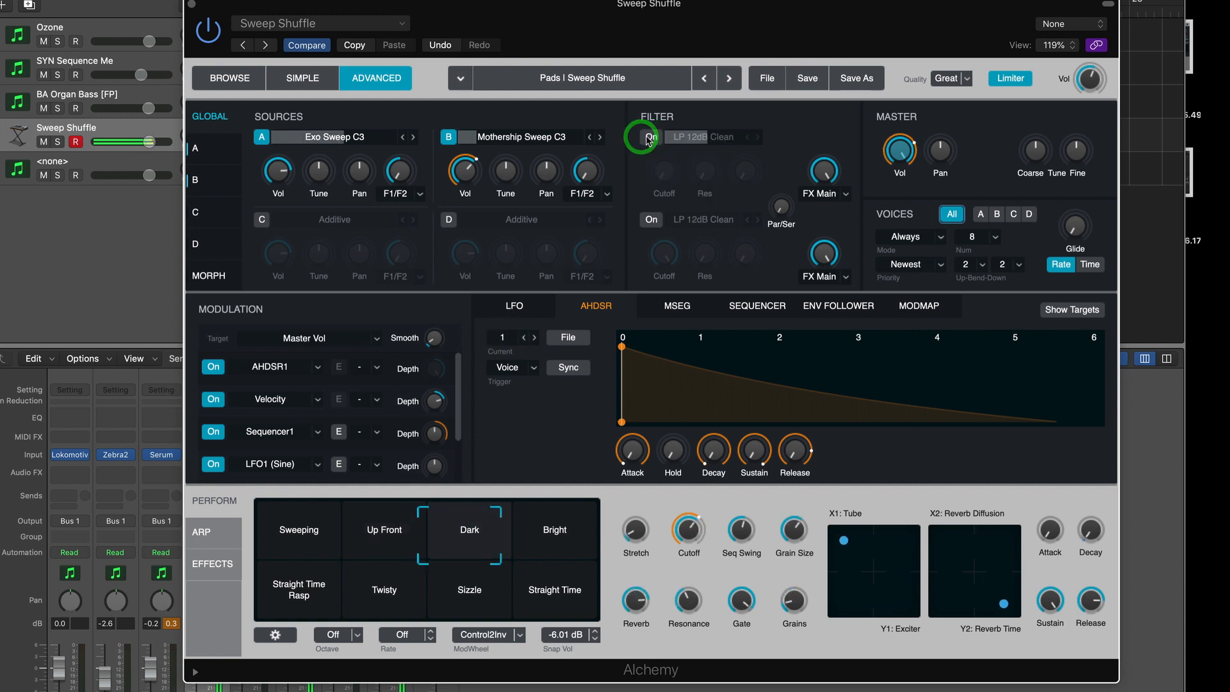
left_click(650, 137)
left_click_drag(450, 516, 284, 508)
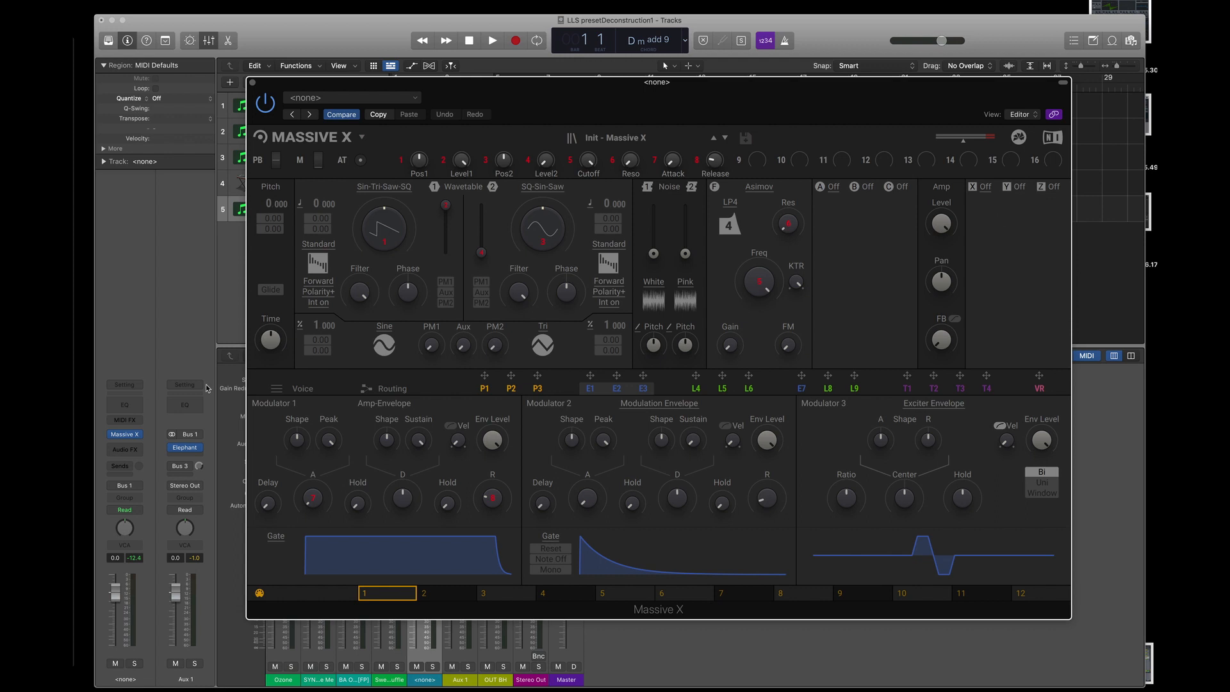
Show Massive X's routing view and spread out the Noise 2, FM, FB and both Oscillator modules.
left_click(393, 388)
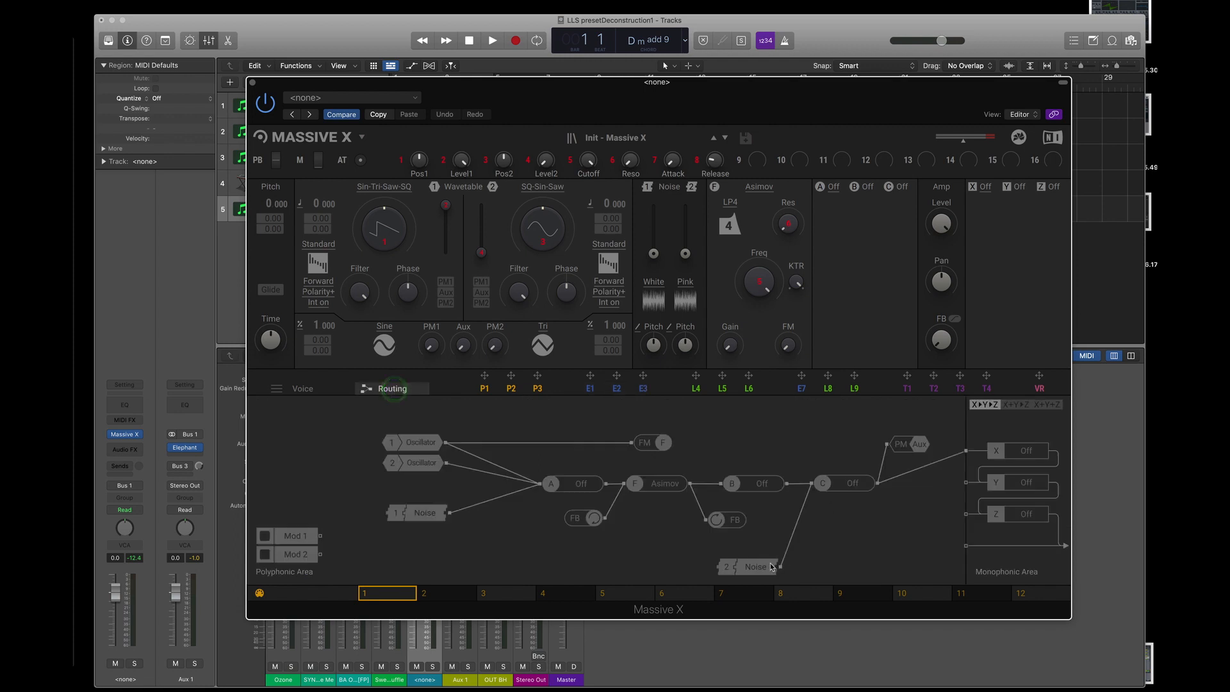
left_click_drag(753, 572, 718, 545)
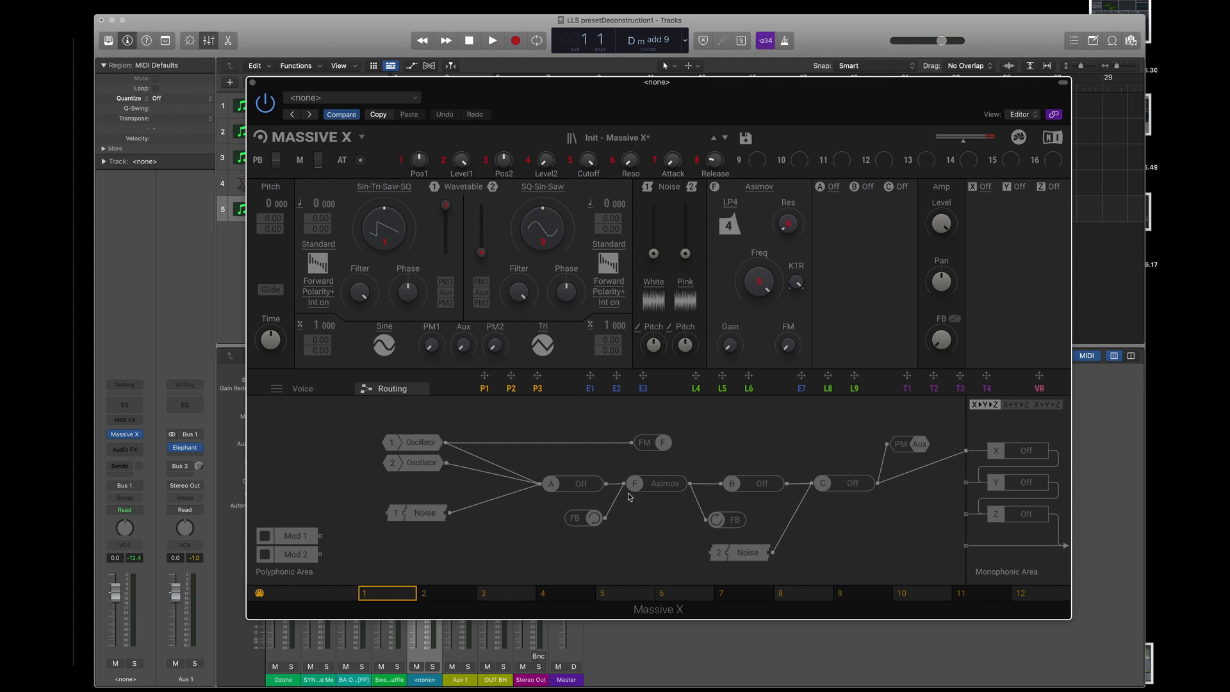
left_click_drag(647, 442, 655, 436)
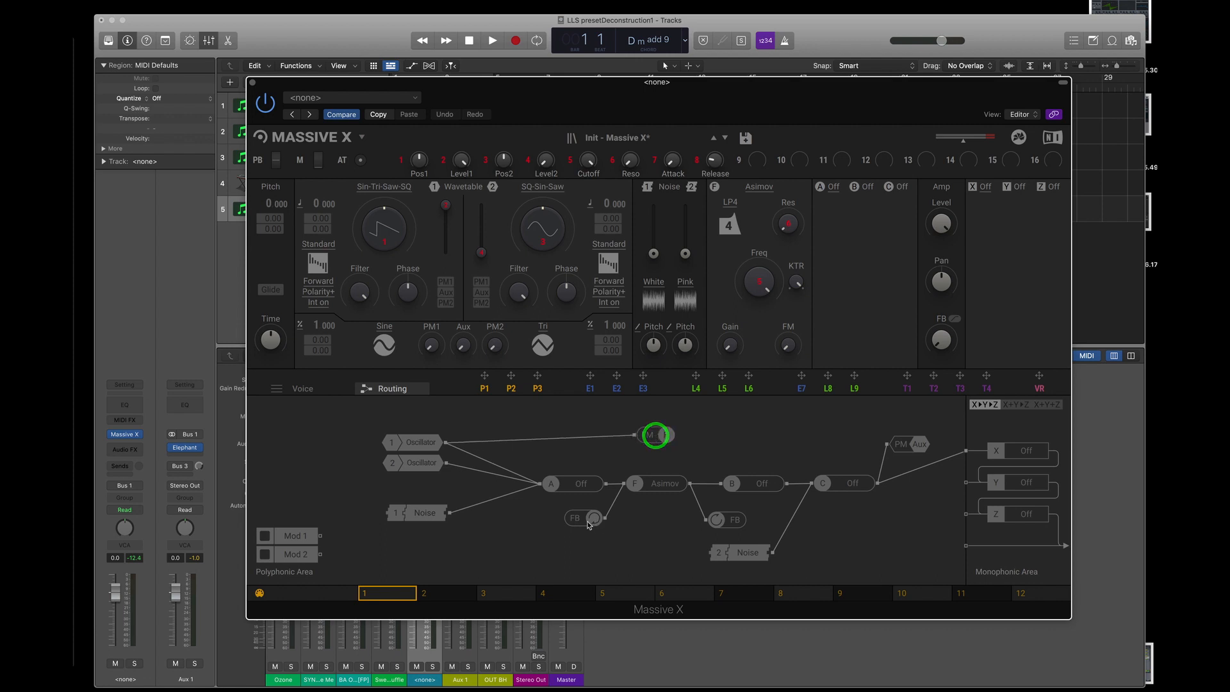
left_click_drag(589, 525, 580, 532)
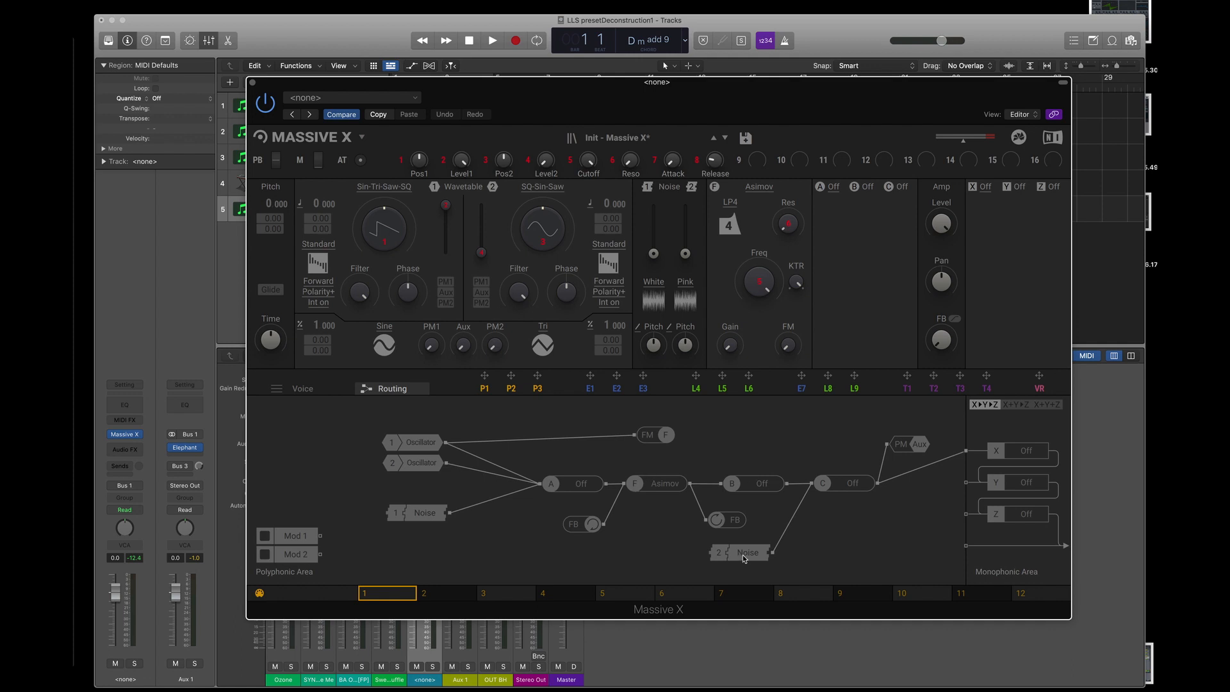
left_click_drag(743, 559, 757, 557)
left_click(420, 475)
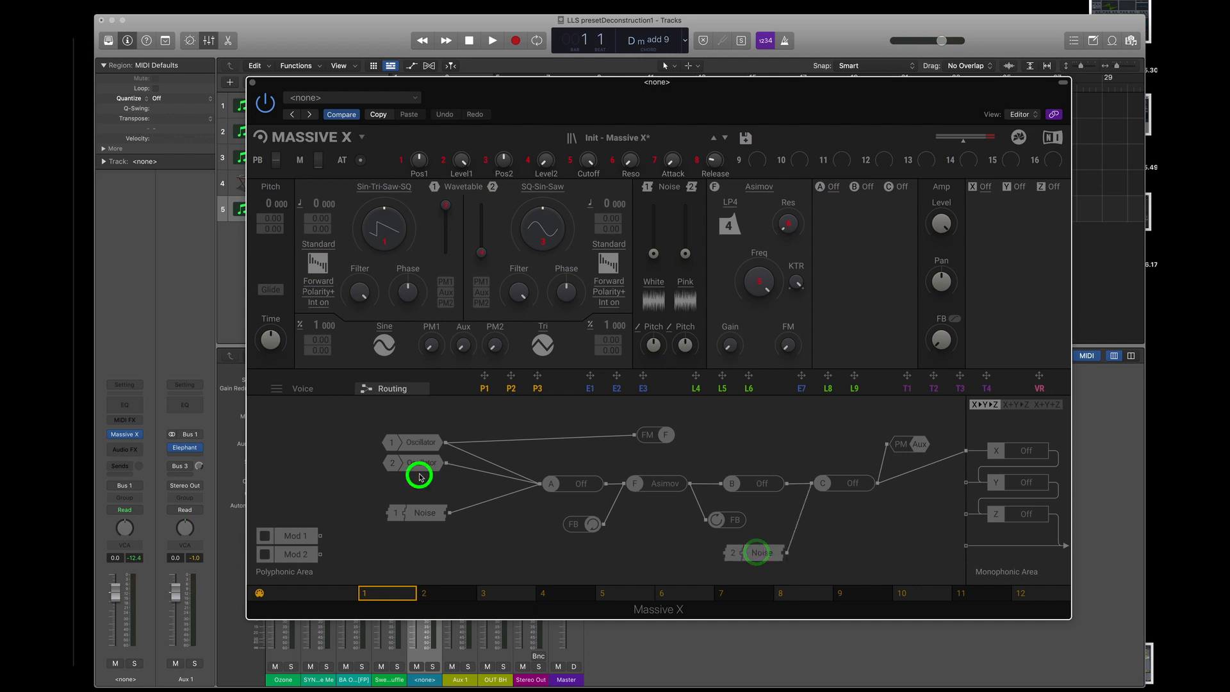
left_click_drag(421, 477, 420, 475)
left_click_drag(415, 447, 424, 444)
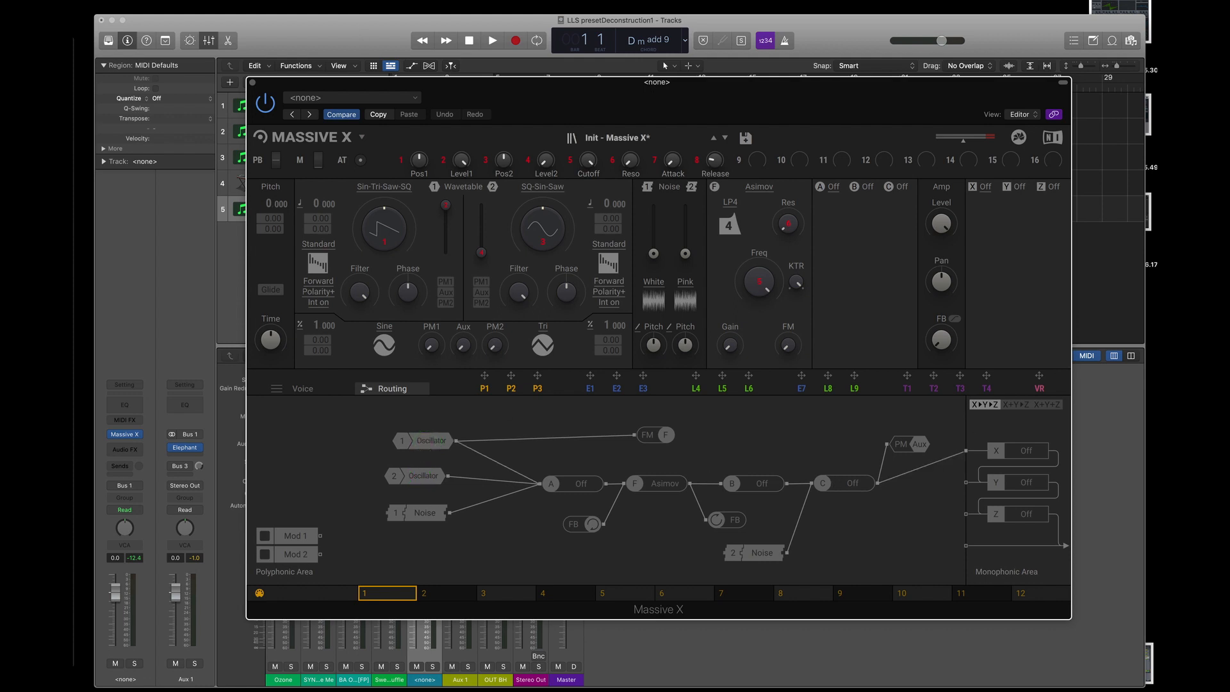
Switch to Preview and bring up the Massive X signal flow diagram.
left_click(64, 559)
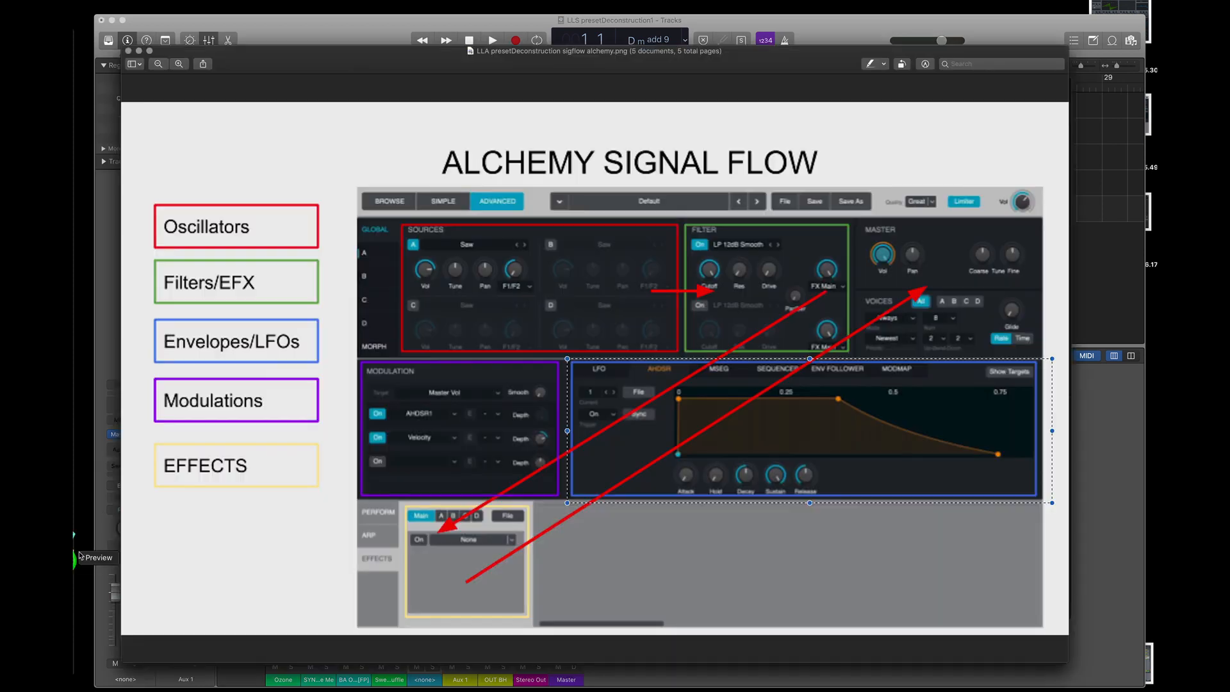
key("Down")
key("Down")
key("Down")
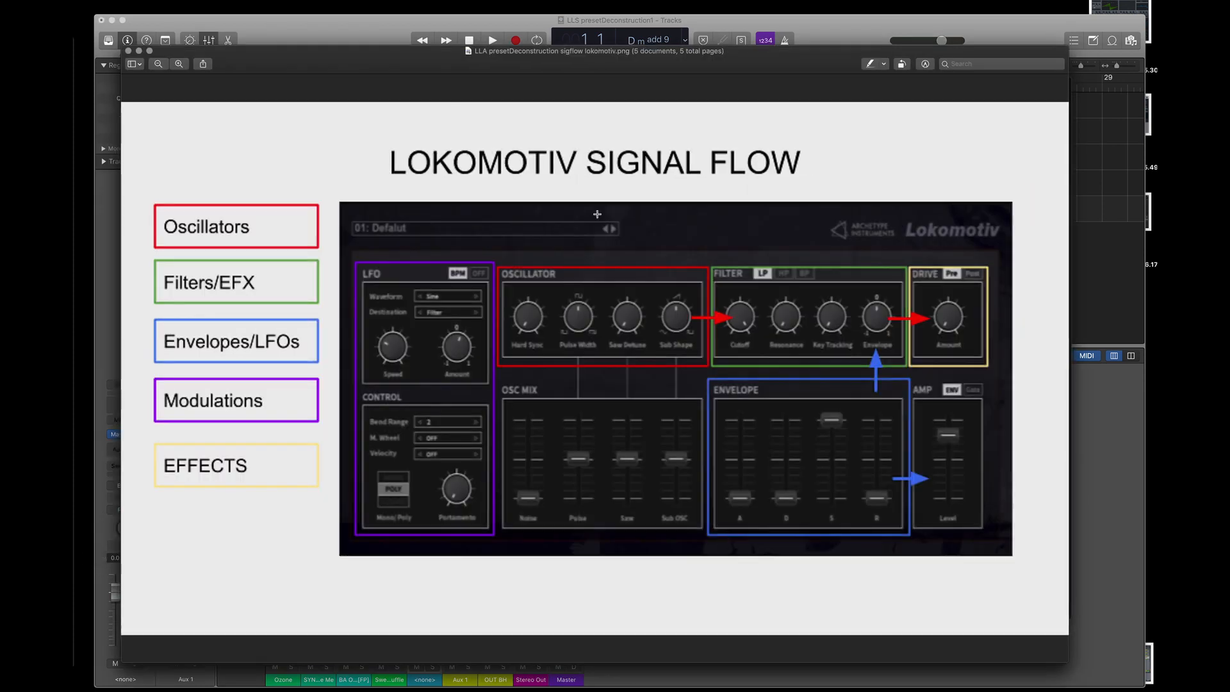
key("Up")
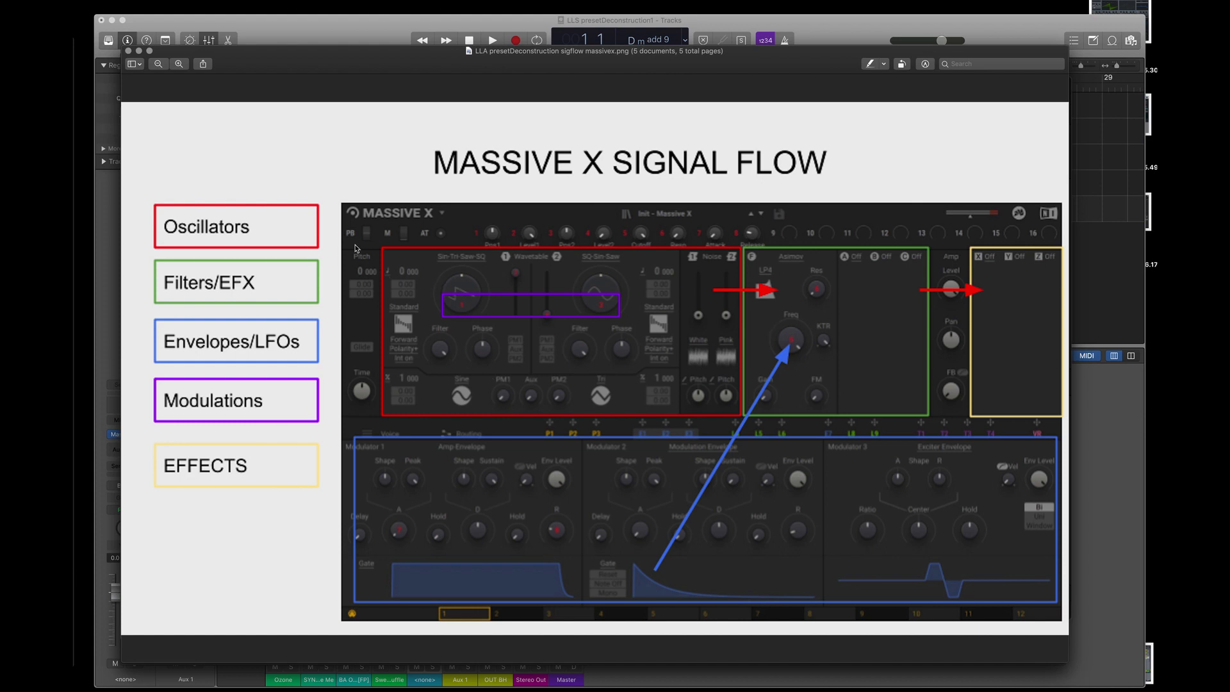
Outline the oscillator, noise and filter sections of the Massive X diagram in turn, ending on the A, B and C insert slots.
left_click_drag(373, 239, 689, 421)
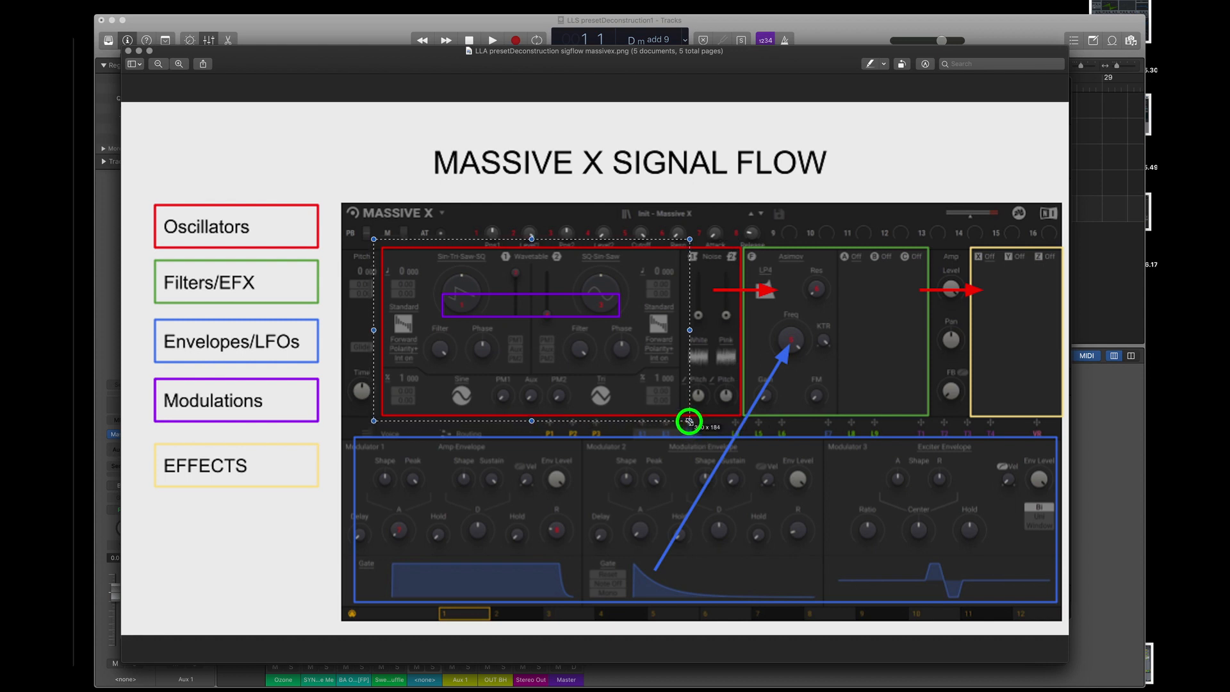
left_click_drag(689, 421, 690, 421)
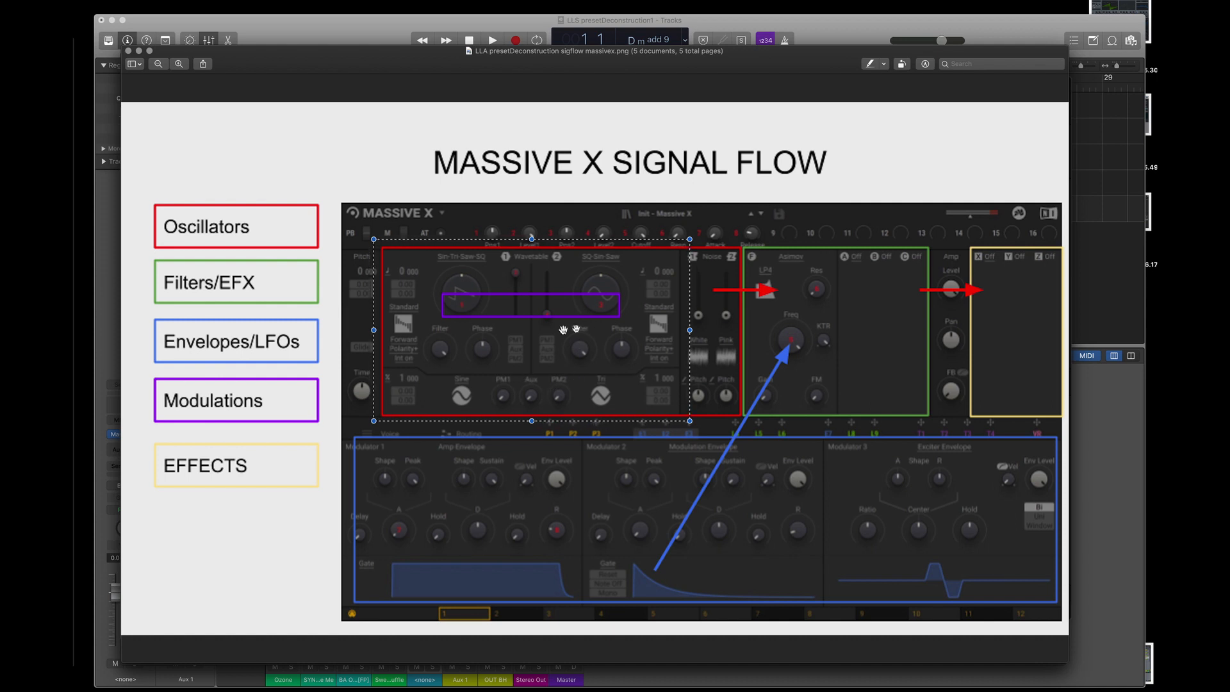
left_click_drag(673, 235, 745, 426)
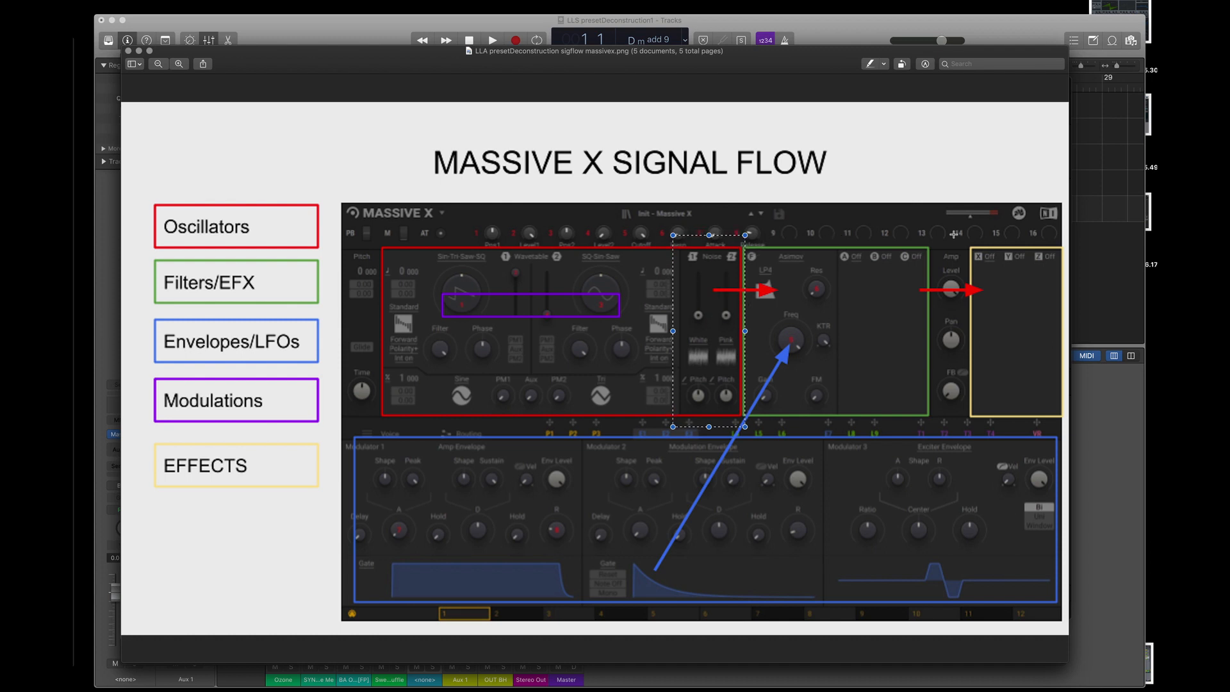
left_click_drag(931, 242, 733, 420)
left_click_drag(933, 331, 841, 331)
left_click_drag(779, 266, 876, 264)
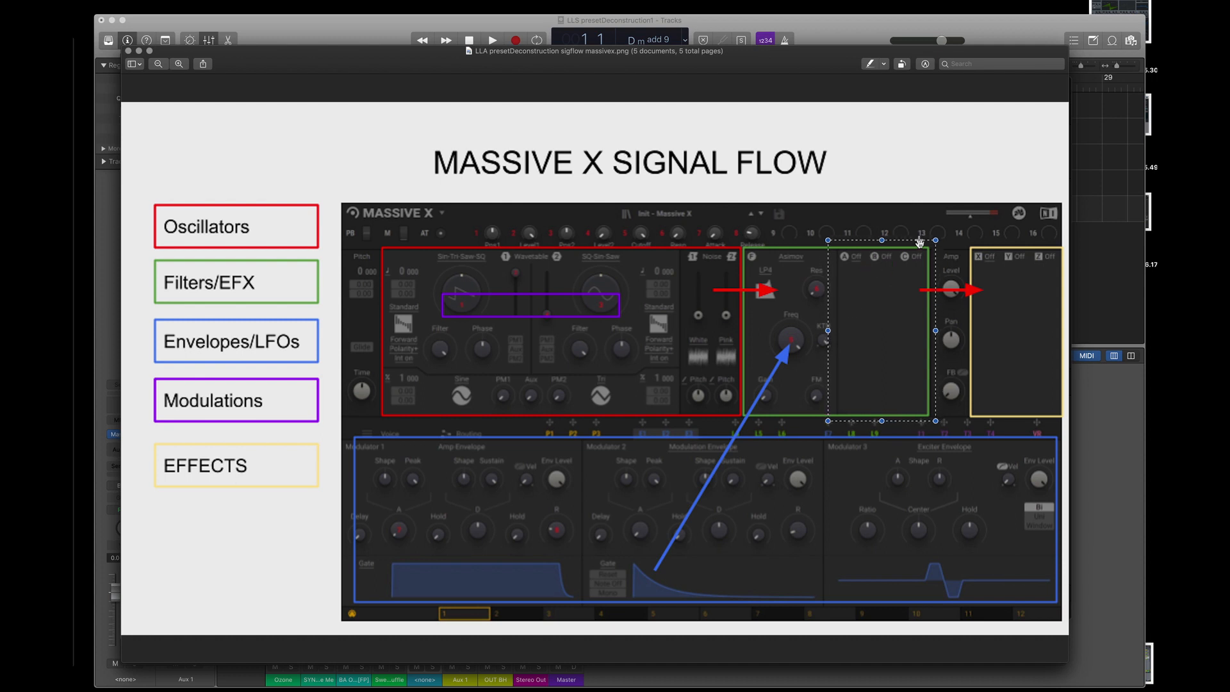
Trace the diagram's audio path with selections from the oscillators and filter through the amp section to the X, Y and Z effects.
left_click_drag(831, 427, 373, 421)
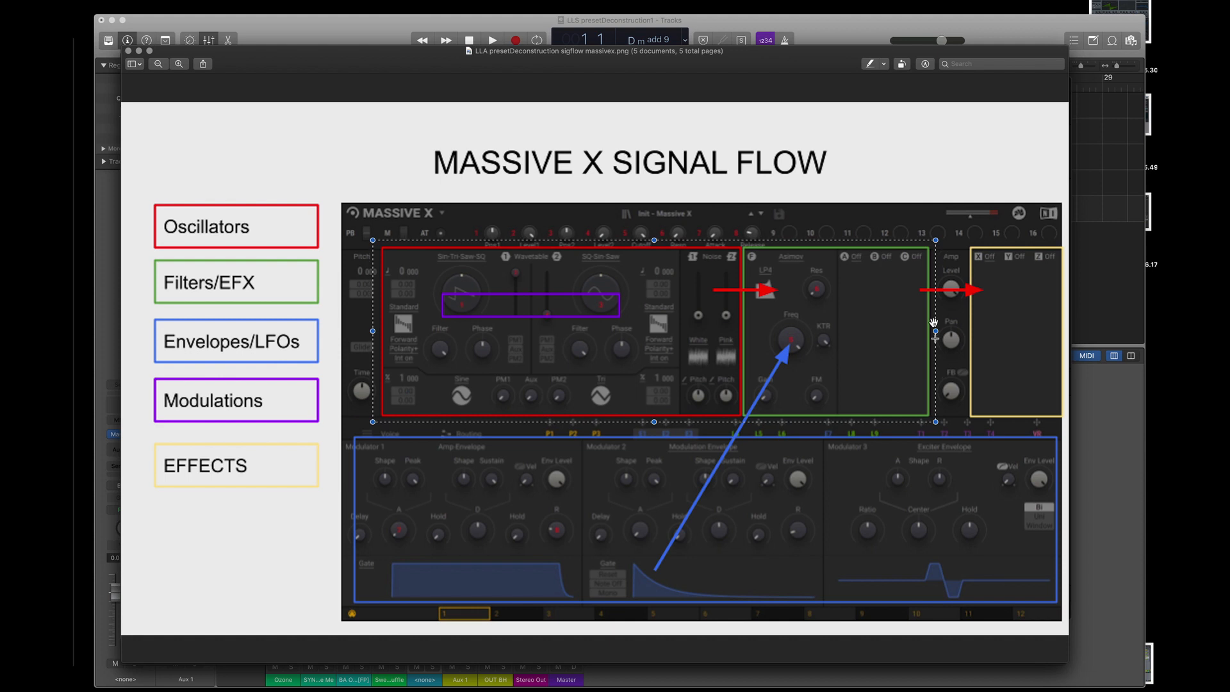
left_click_drag(936, 332, 967, 333)
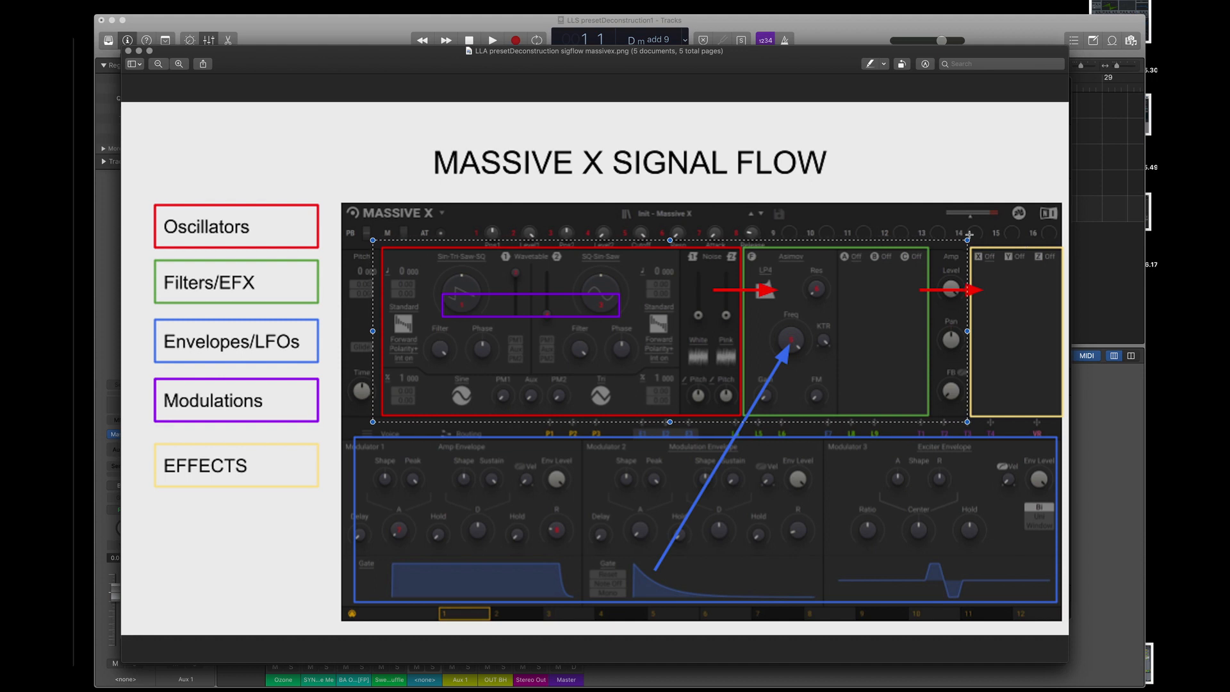
left_click_drag(964, 233, 1066, 421)
left_click_drag(377, 243, 745, 423)
left_click_drag(935, 242, 1060, 420)
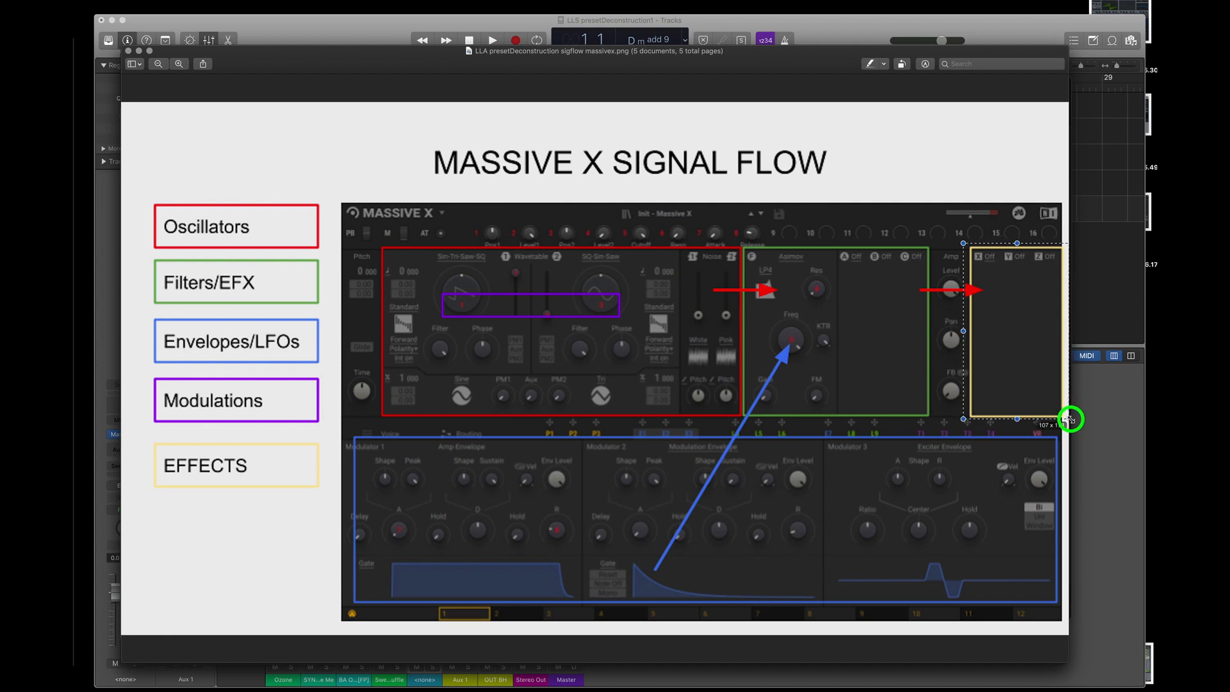
Outline the diagram's envelope row, the purple modulation box across the wavetables and the effects column.
left_click_drag(351, 430, 1058, 619)
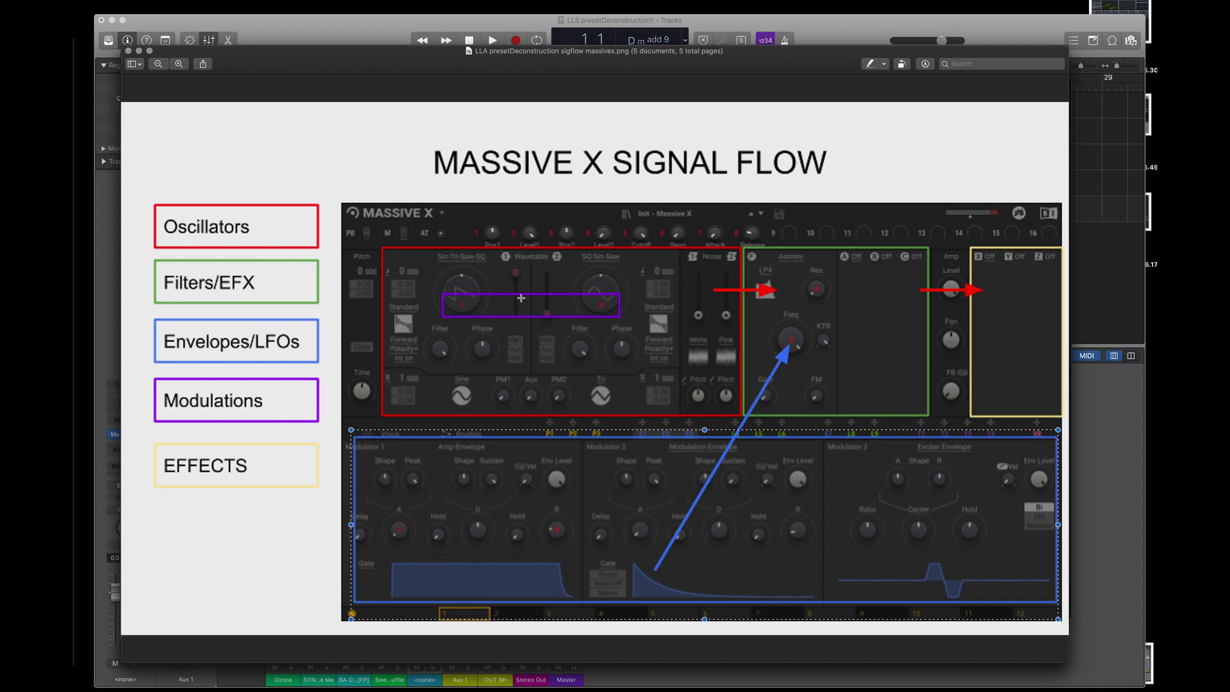
left_click(585, 316)
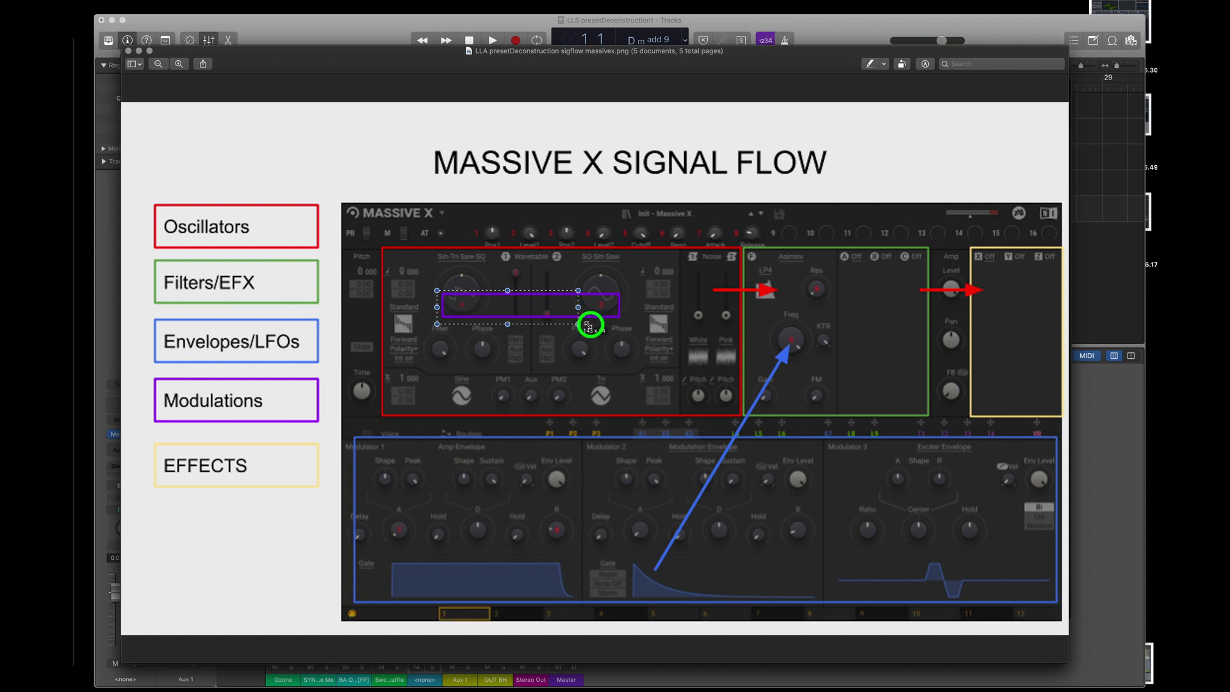
left_click_drag(623, 323, 622, 322)
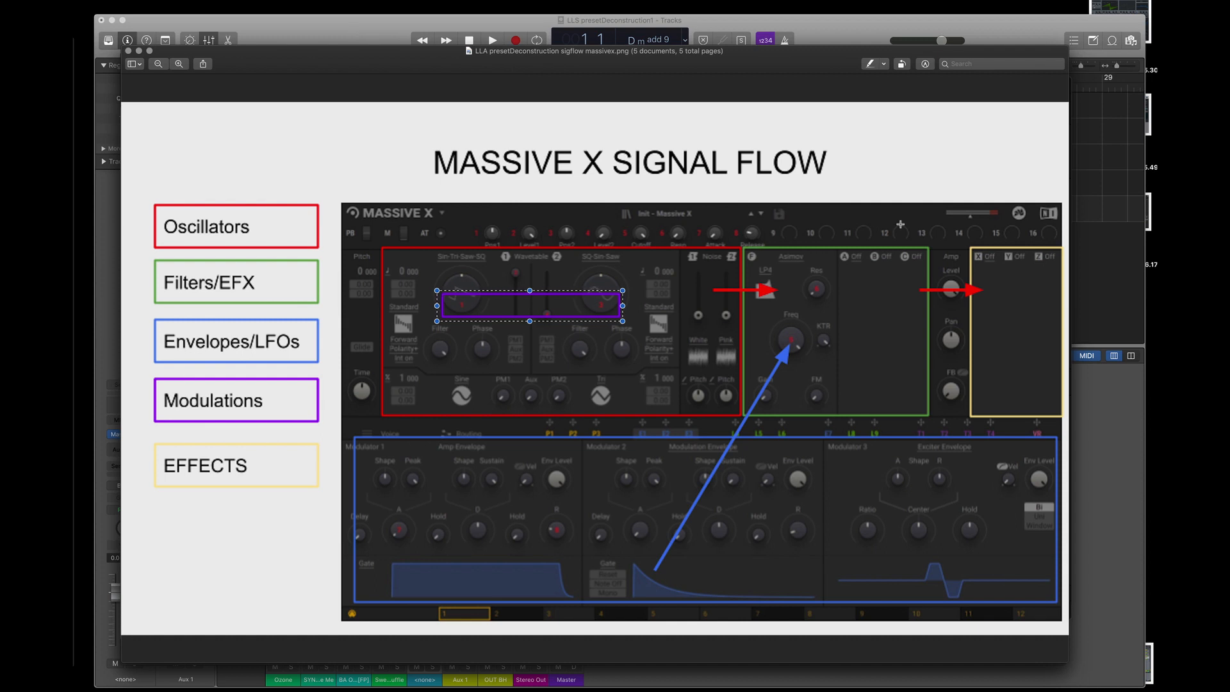
mouse_move(965, 244)
left_mouse_down()
mouse_move(1052, 426)
mouse_move(1062, 423)
left_mouse_up()
Switch back to Logic Pro's Massive X window and look at the init presets in its preset browser.
left_click(824, 27)
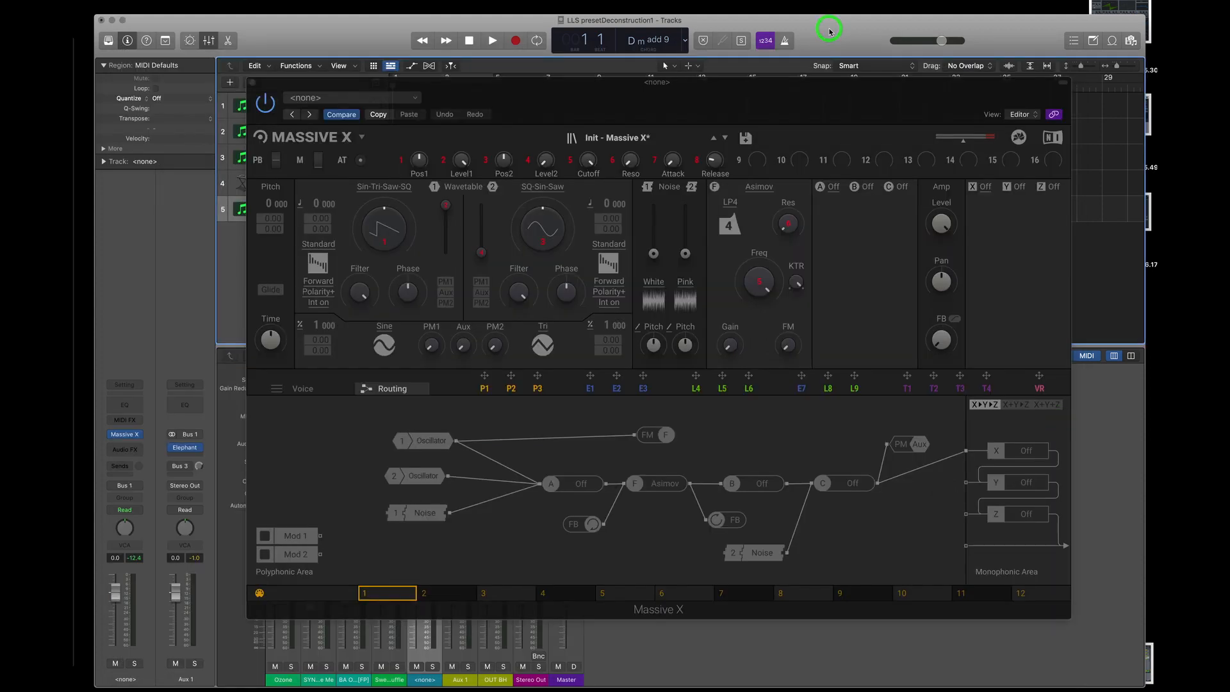
left_click(677, 93)
left_click(627, 136)
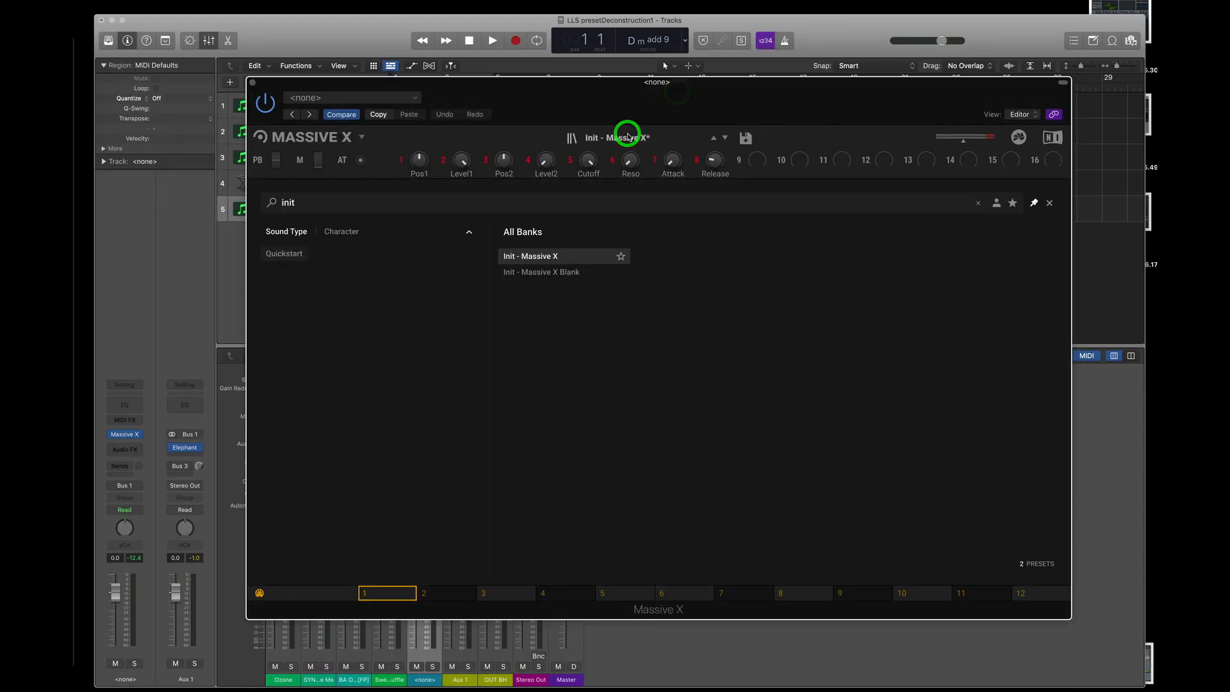
left_click(1049, 203)
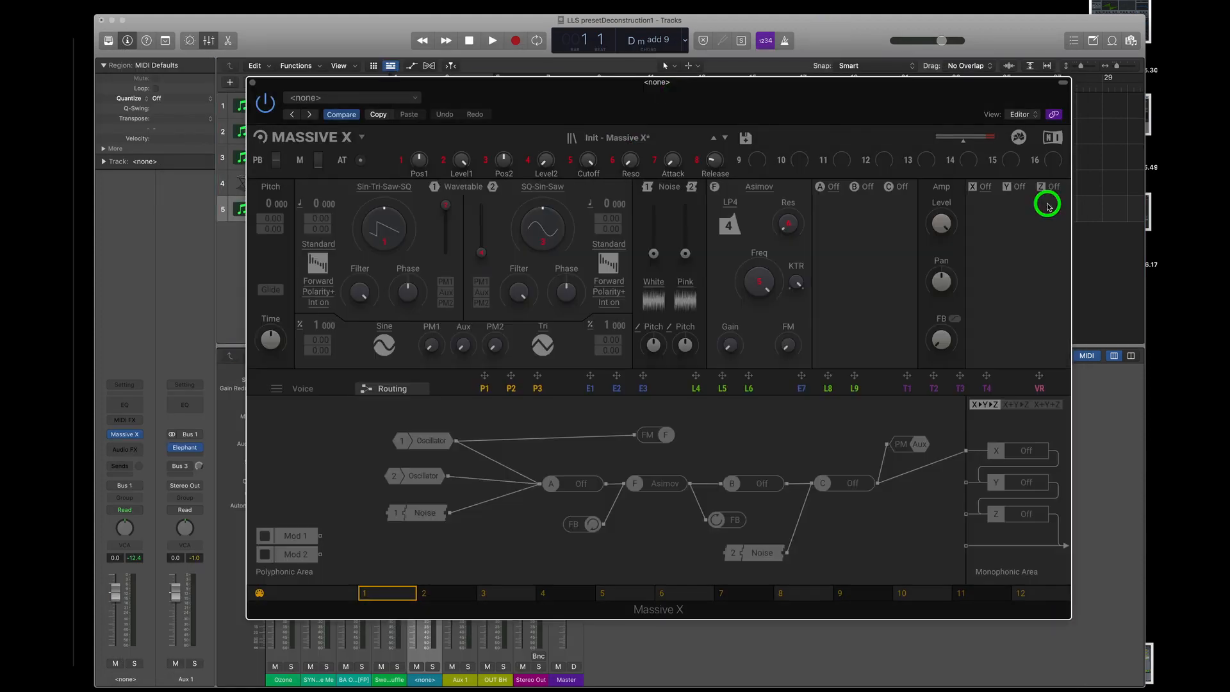
Clear the init search, load the Little Beeper preset from the MX 1.2 Library, and close the preset browser.
left_click(612, 137)
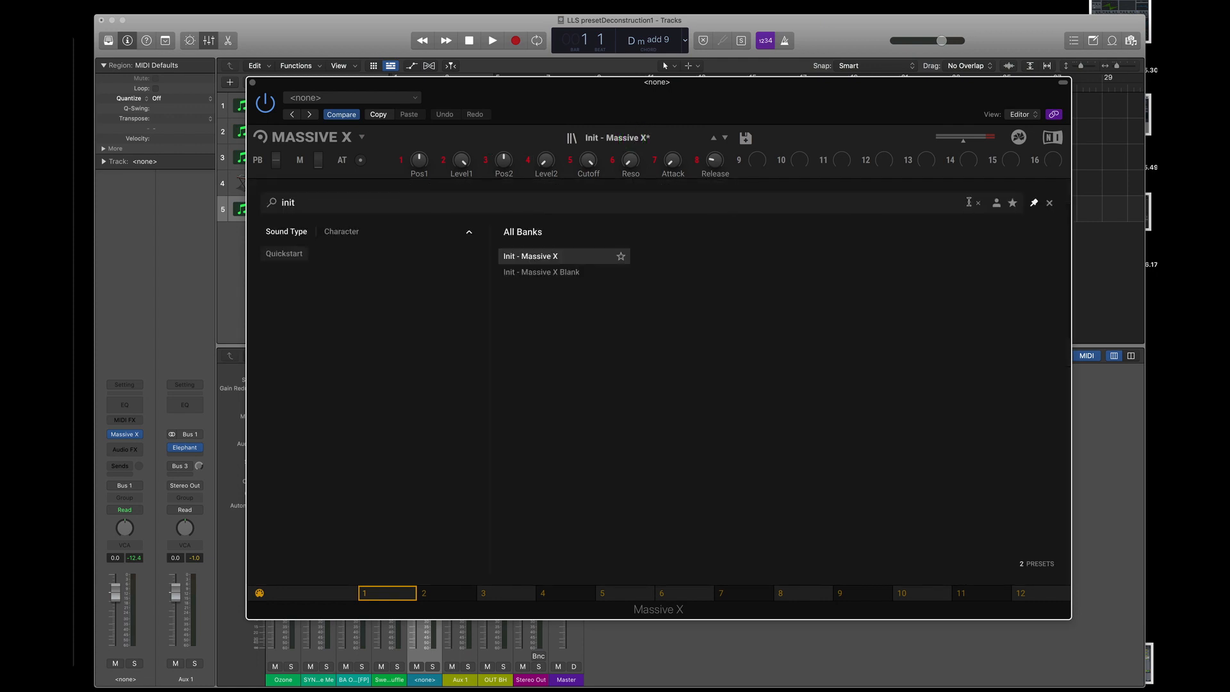
left_click(978, 202)
left_click(319, 203)
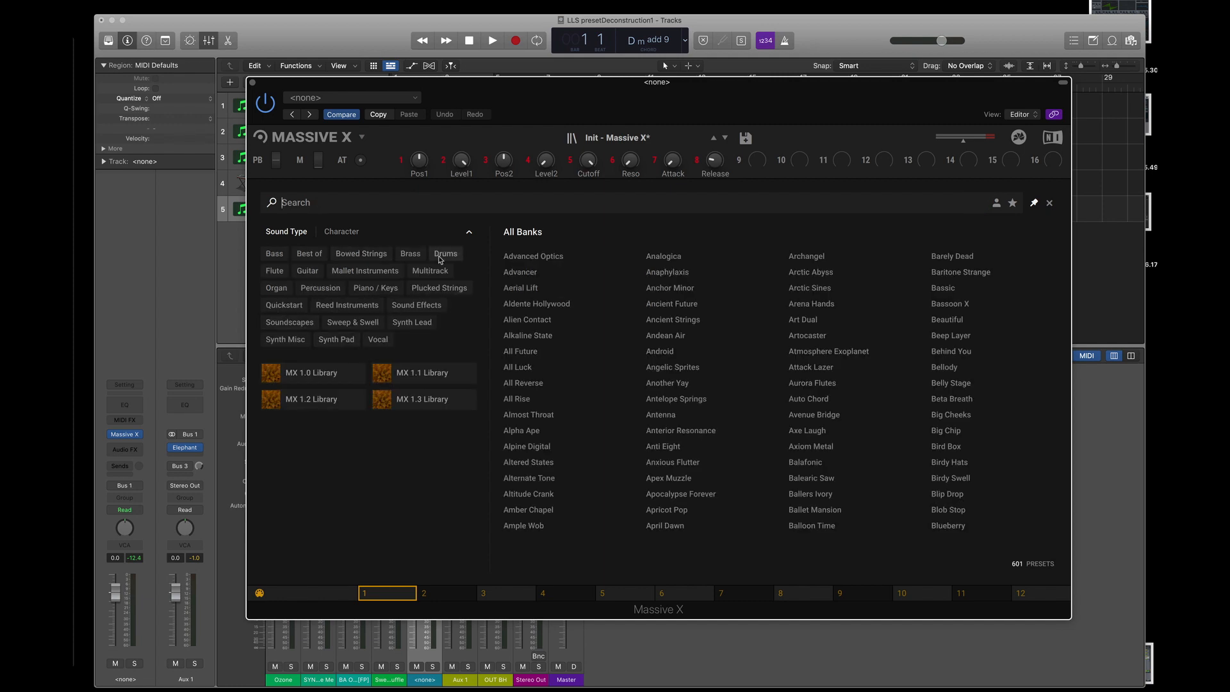
left_click(319, 403)
scroll(700, 357, "down", 5)
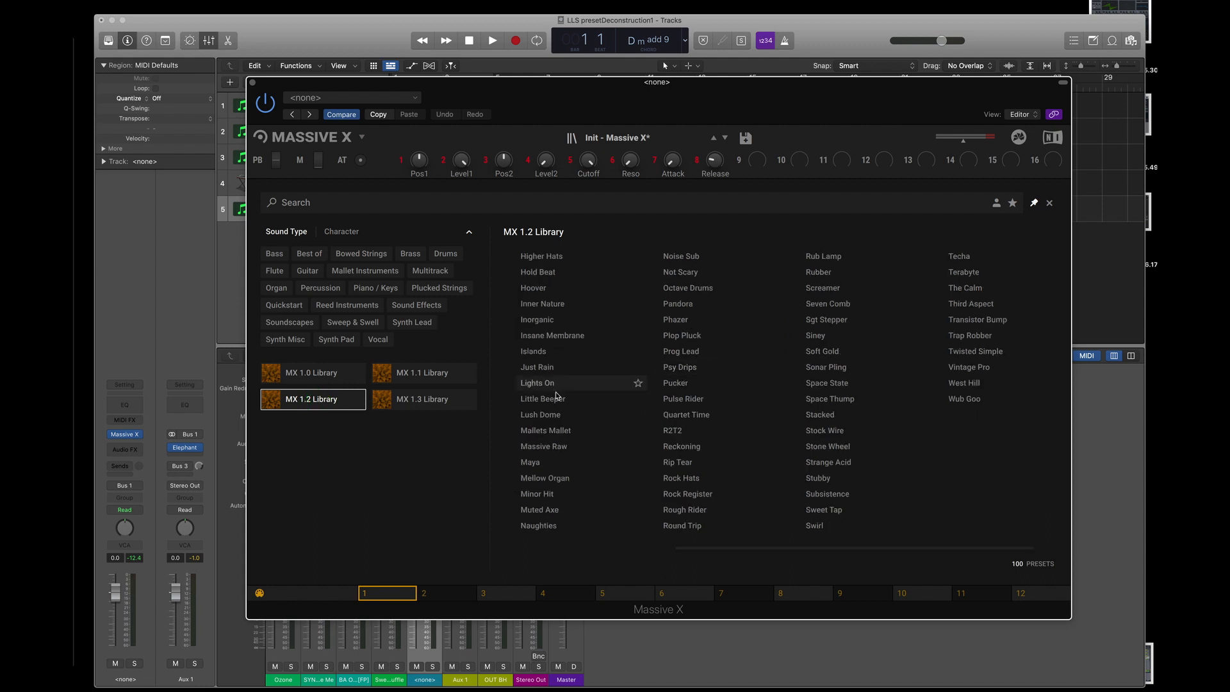
left_click(555, 392)
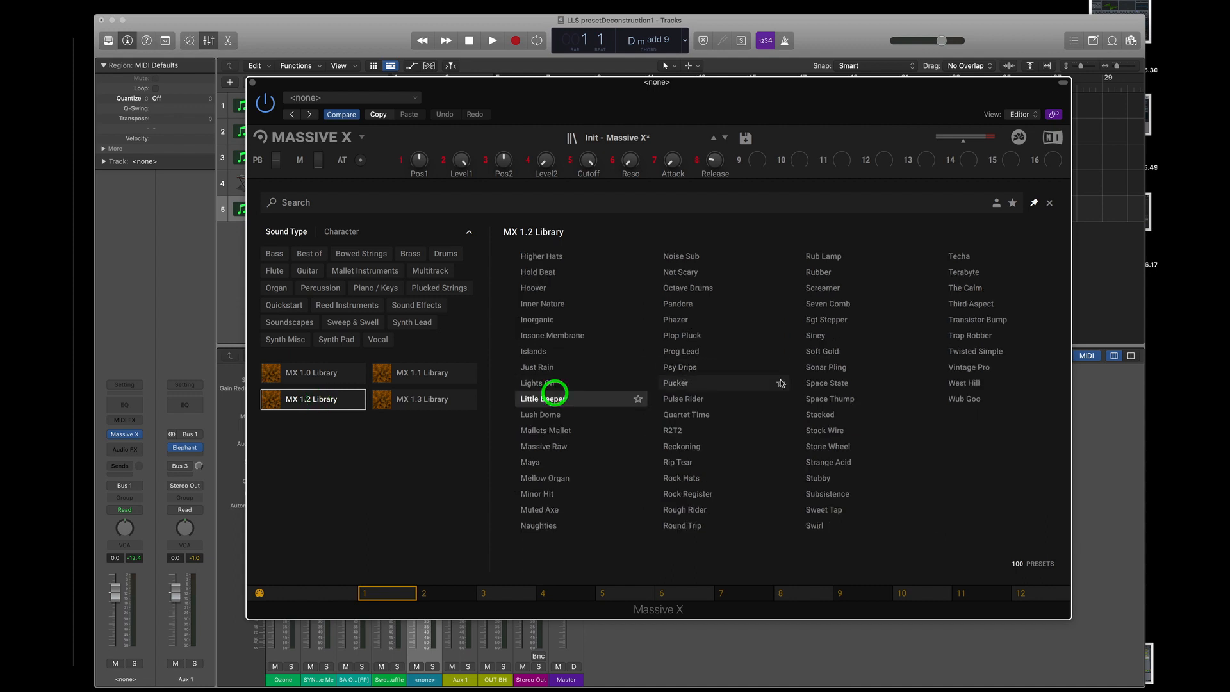
left_click(594, 400)
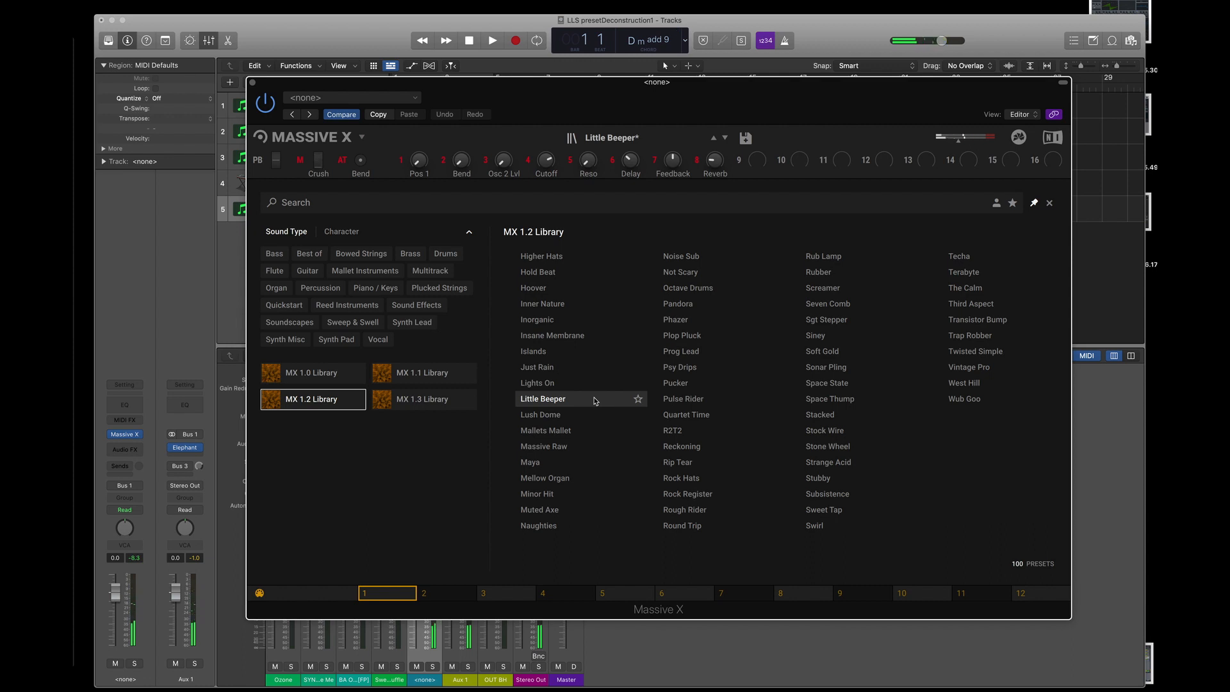
scroll(596, 402, "left", 2)
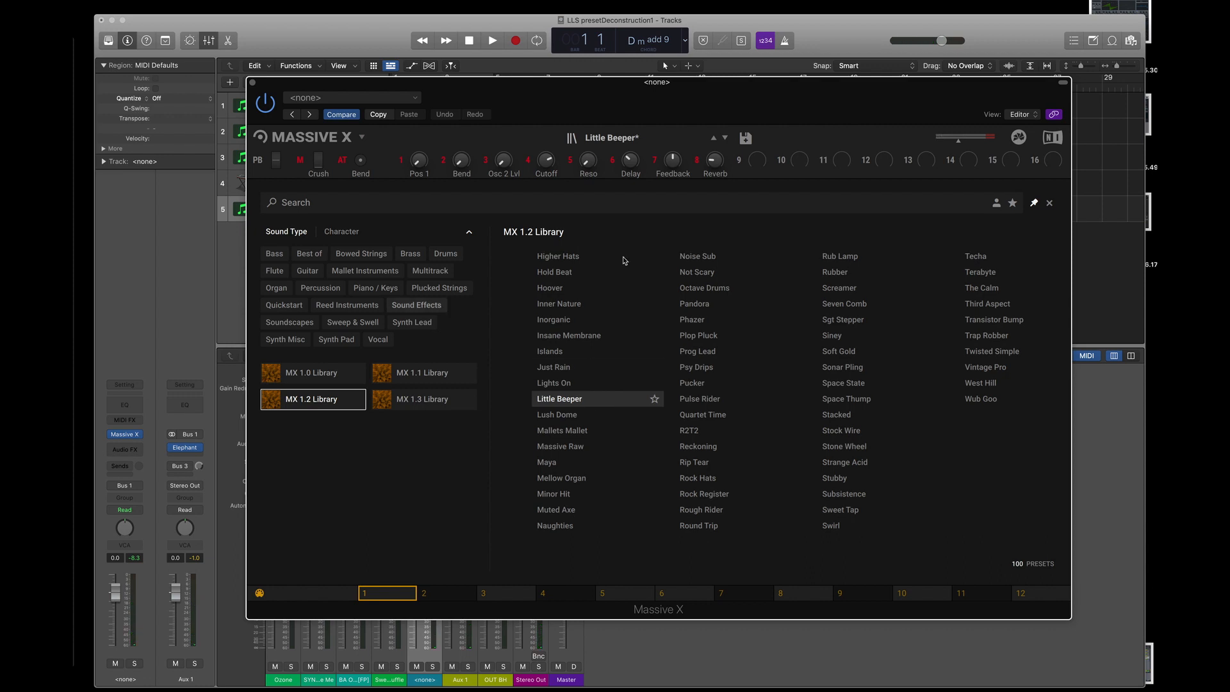
left_click(1050, 203)
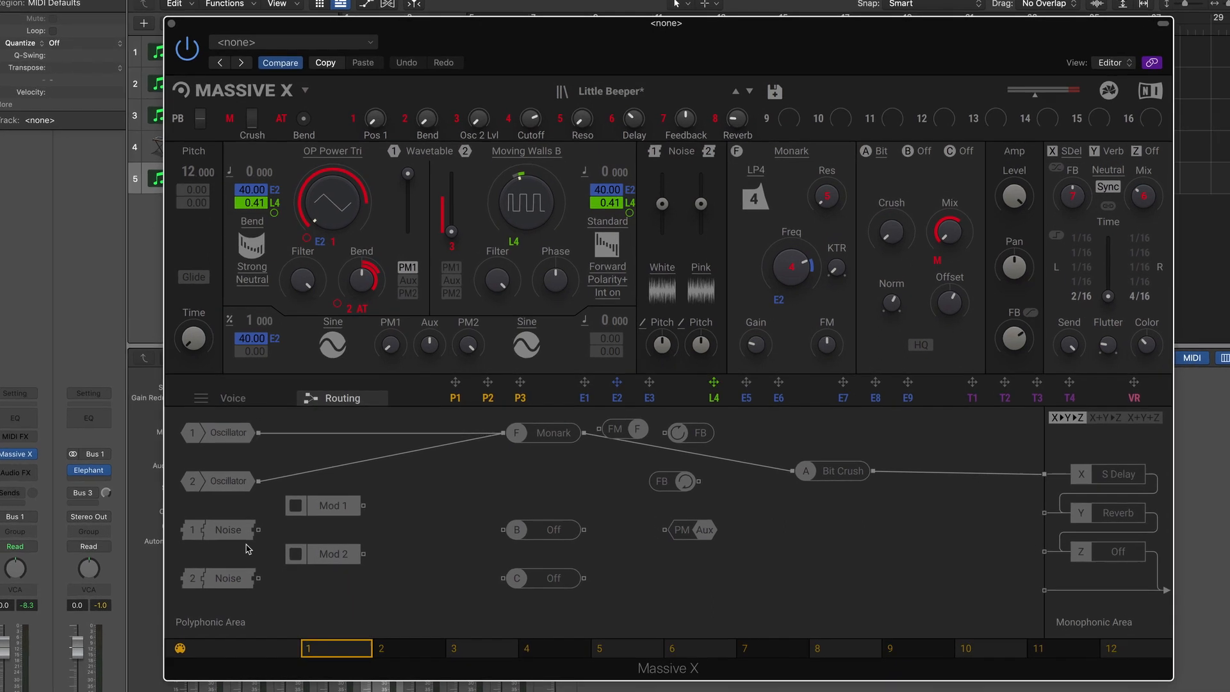
Tidy the routing layout by moving the oscillators, Monark filter and Bit Crush modules into a compact signal line.
left_click_drag(545, 442, 548, 465)
left_click(308, 511)
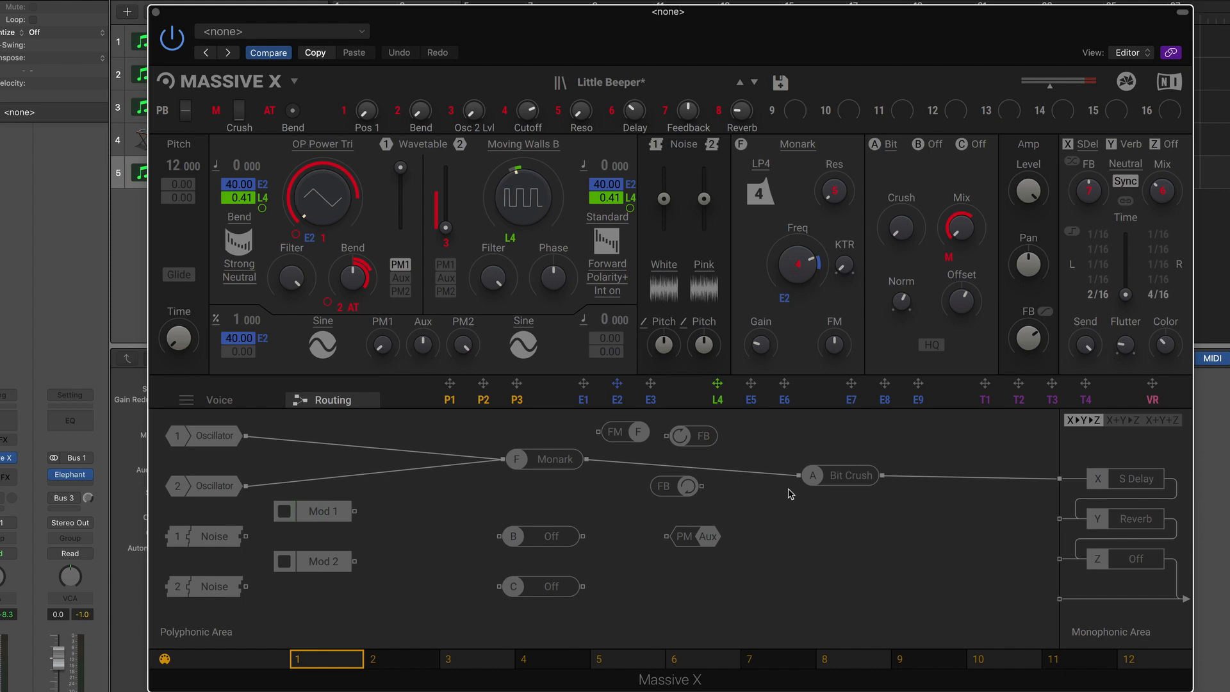
left_click_drag(234, 440, 228, 483)
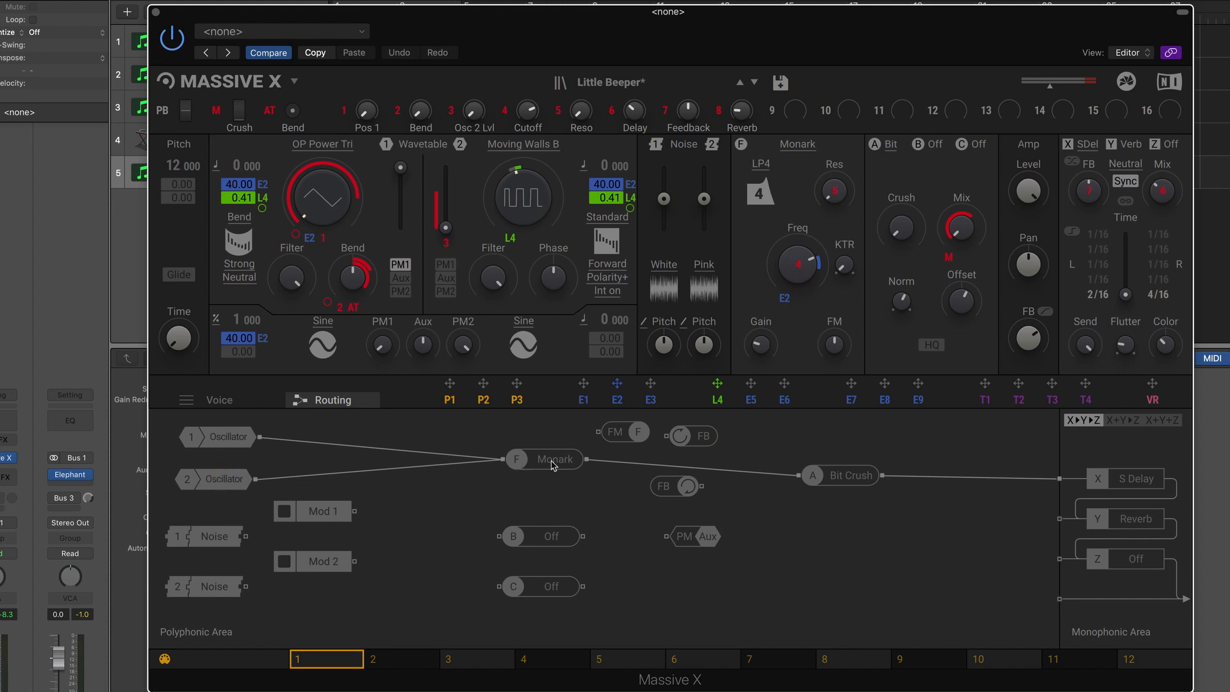
left_click_drag(553, 464, 561, 470)
left_click(815, 229)
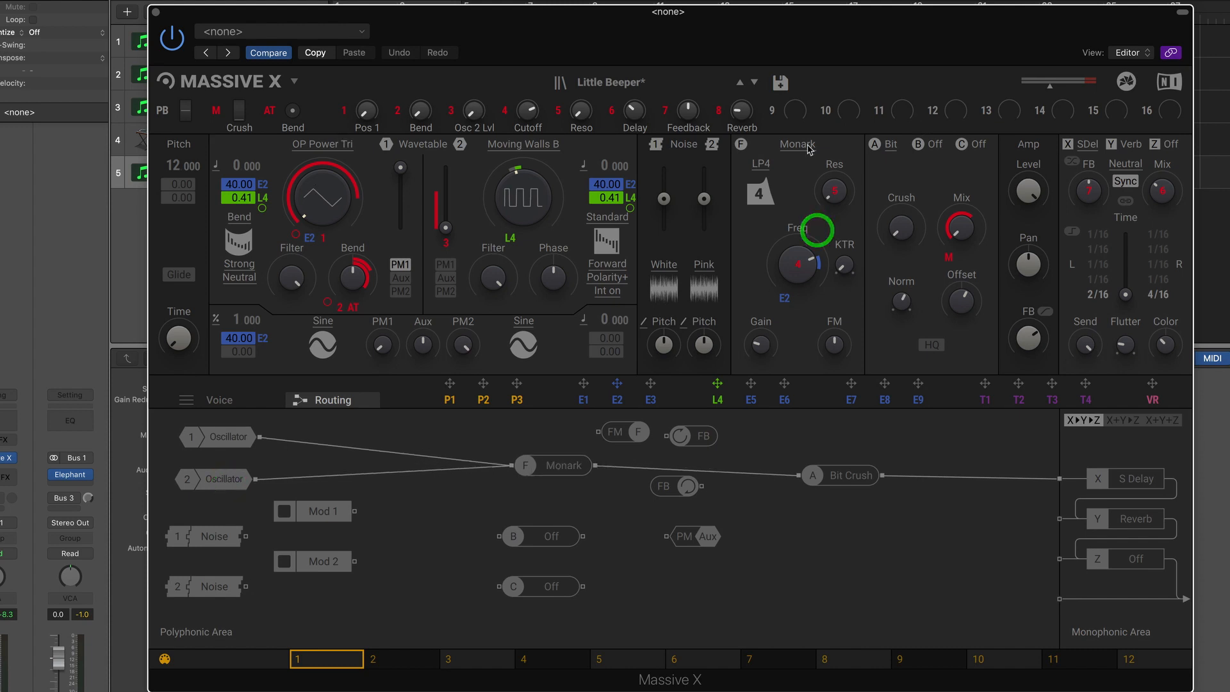
left_click_drag(838, 476, 841, 472)
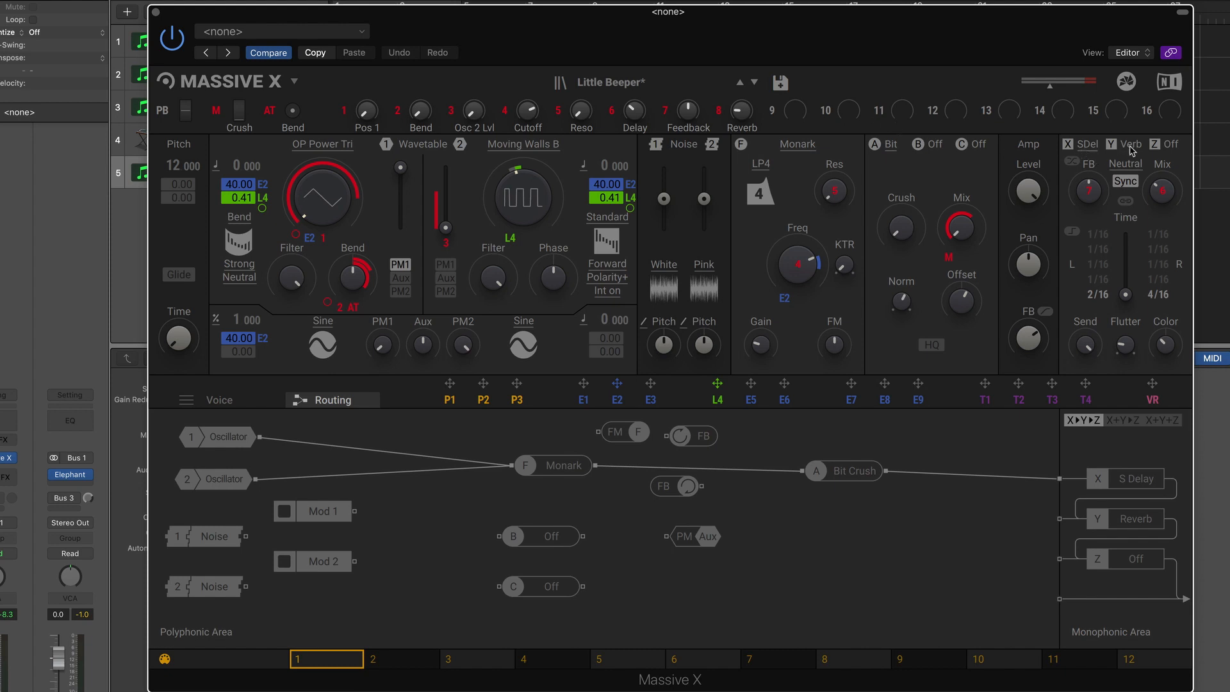
Look through the settings of the Z, X and Y effect slots, ending on the stereo delay.
left_click(1164, 144)
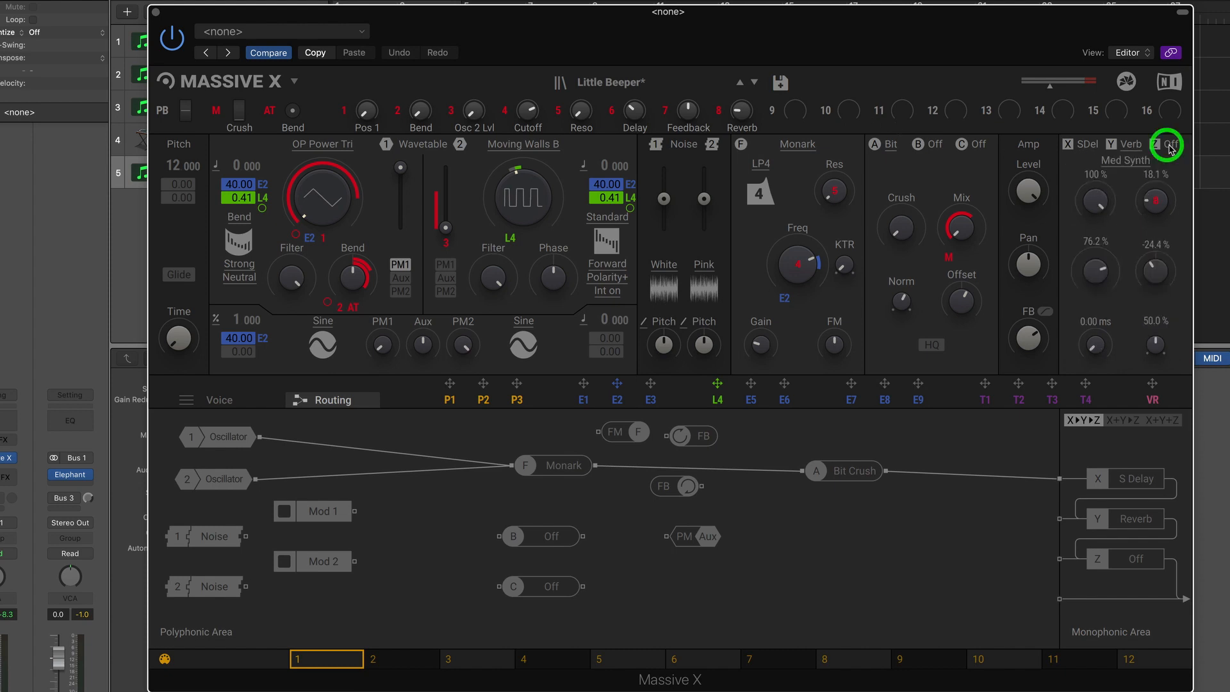
left_click(1088, 146)
left_click(1132, 146)
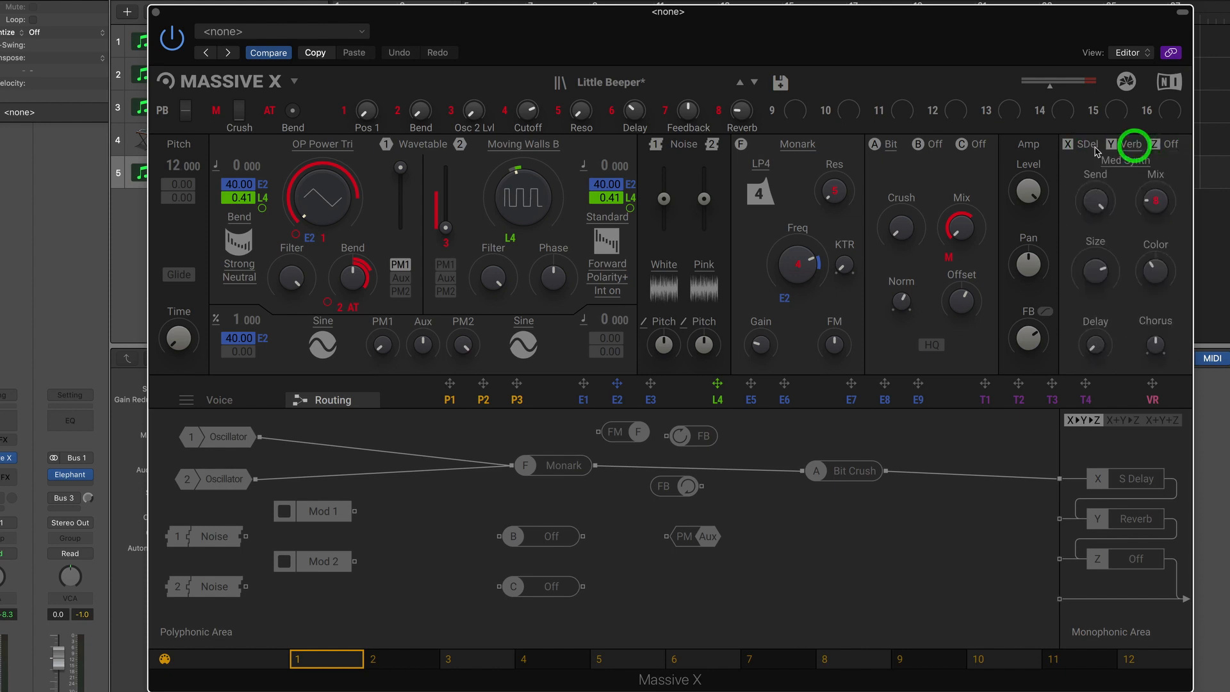
left_click(1089, 146)
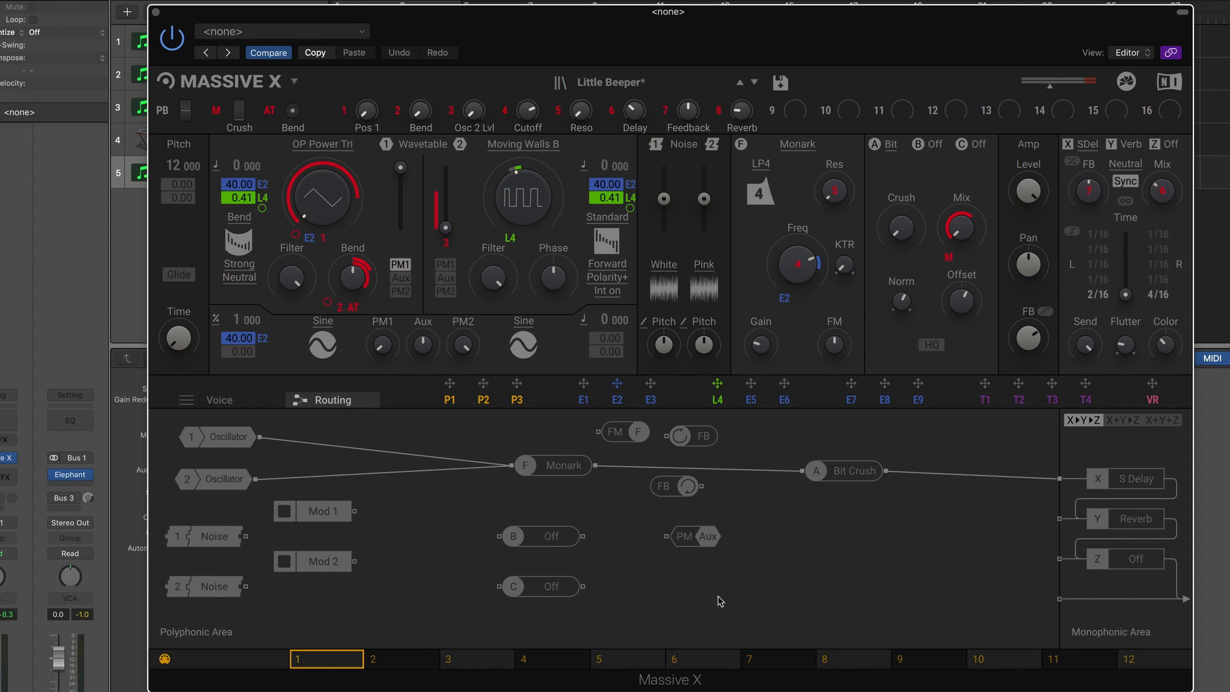
left_click(875, 572)
Bypass the Y reverb, comparing the sound with it on and off, and bypass the X stereo delay as well.
left_click(1131, 144)
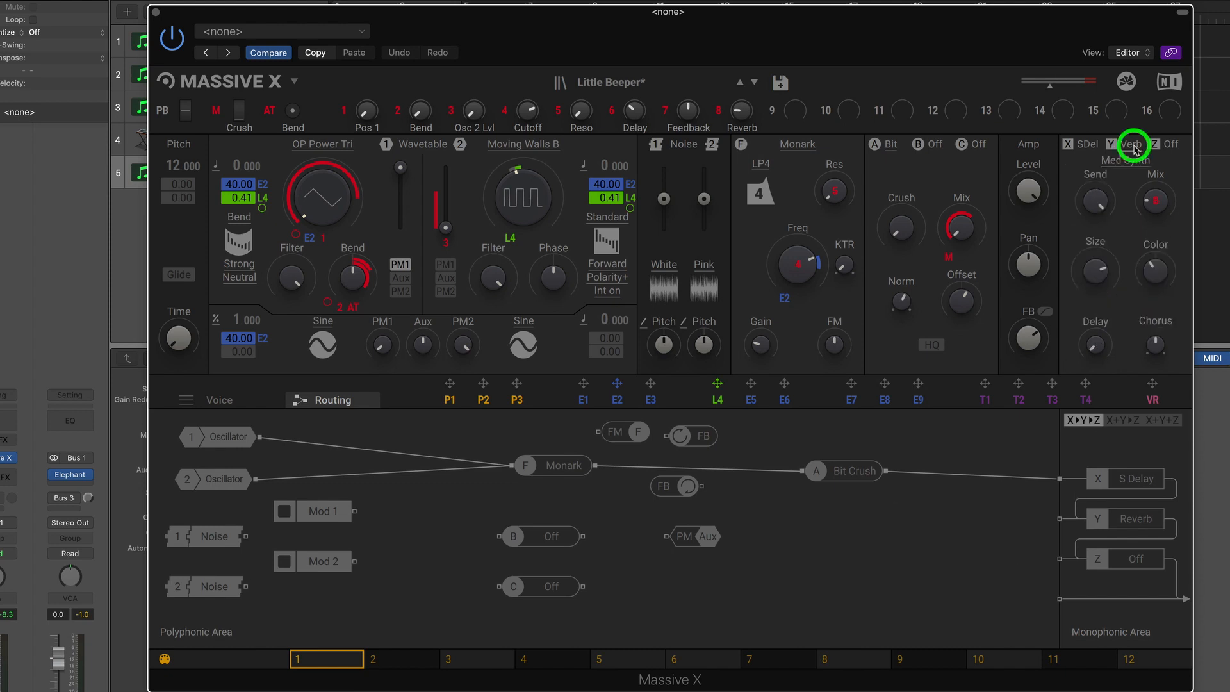
left_click(1111, 144)
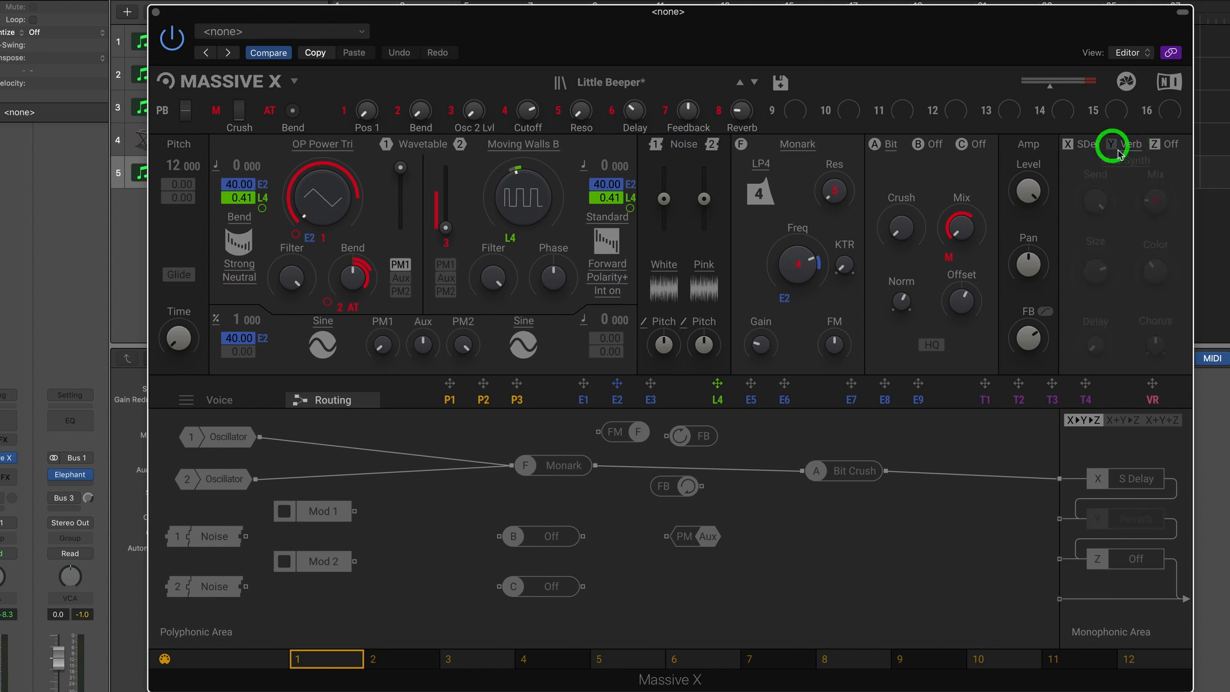
left_click(1086, 144)
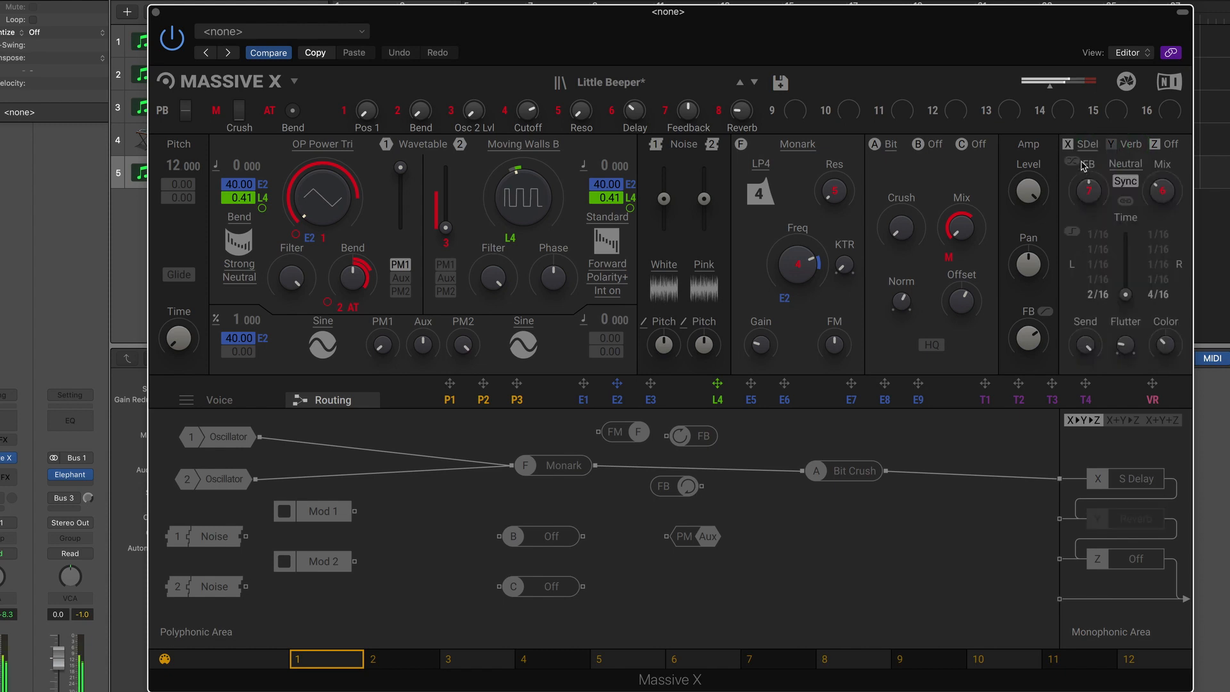
left_click(1111, 145)
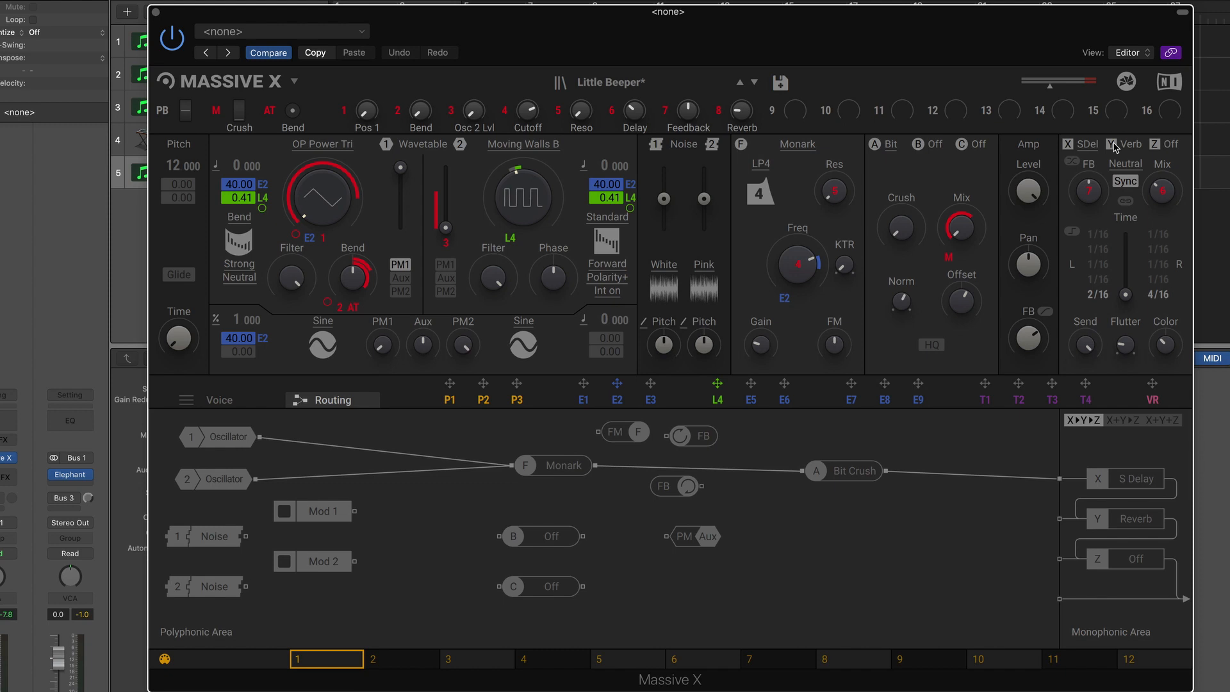
left_click(1113, 145)
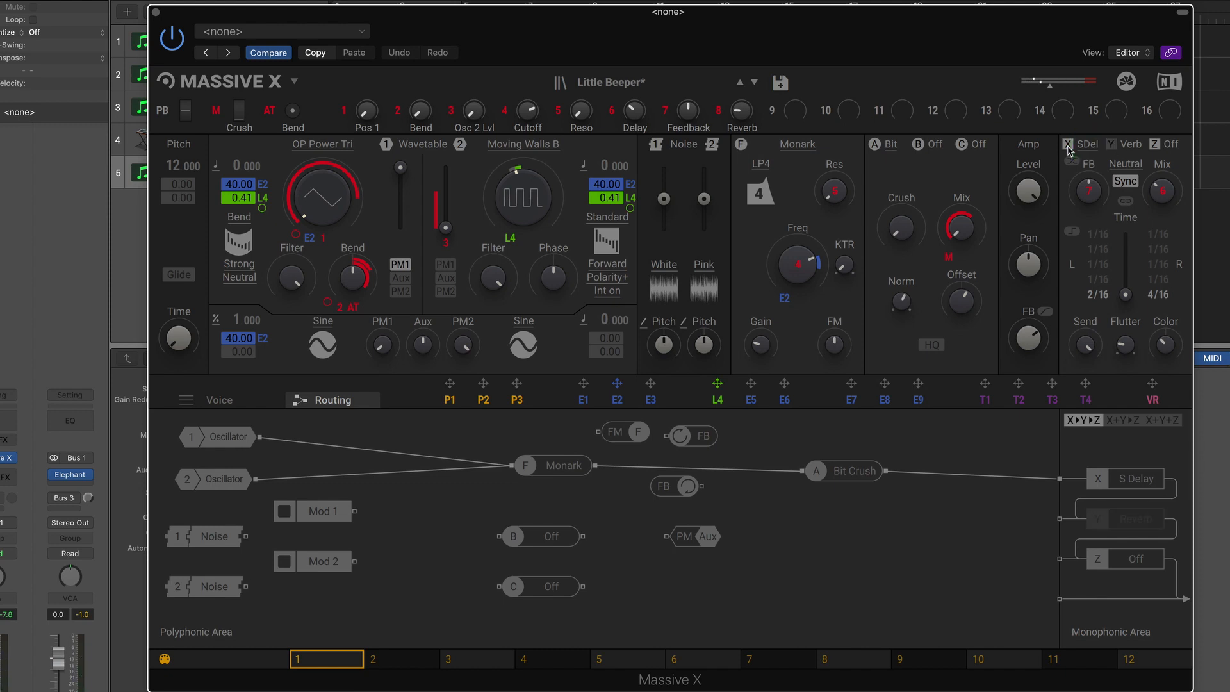
left_click(1068, 146)
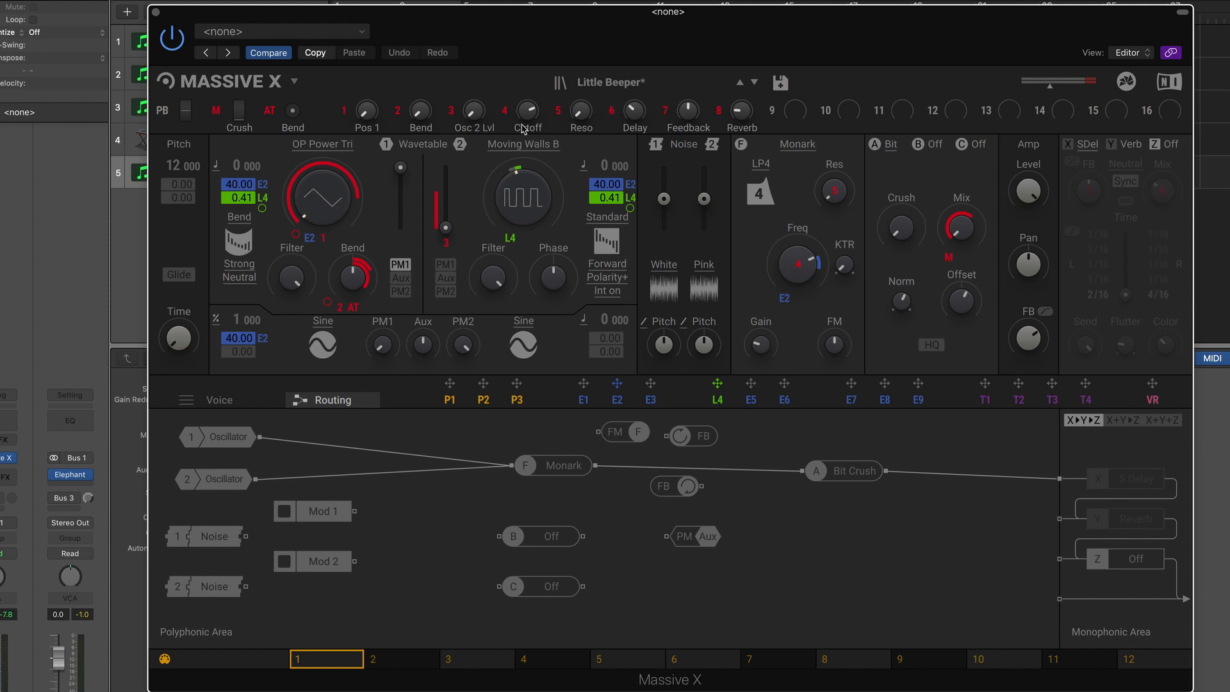
Go over the preset's macro knobs and its pitch bend, mod wheel and aftertouch assignments.
mouse_move(456, 123)
left_click_drag(360, 109, 572, 185)
double_click(241, 130)
left_click(199, 127)
Set the bit crusher's Crush amount to 36.6% and bypass insert A, checking the B and C slots.
mouse_move(954, 224)
mouse_move(905, 234)
left_click_drag(903, 233, 903, 228)
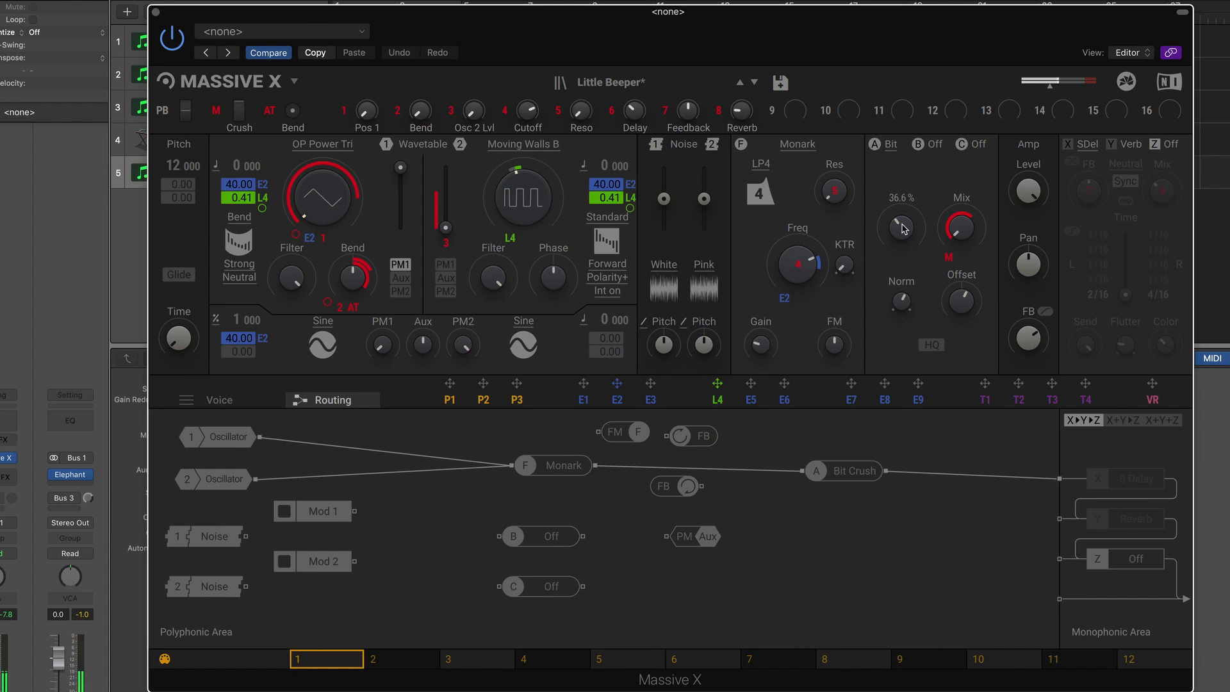
left_click(875, 144)
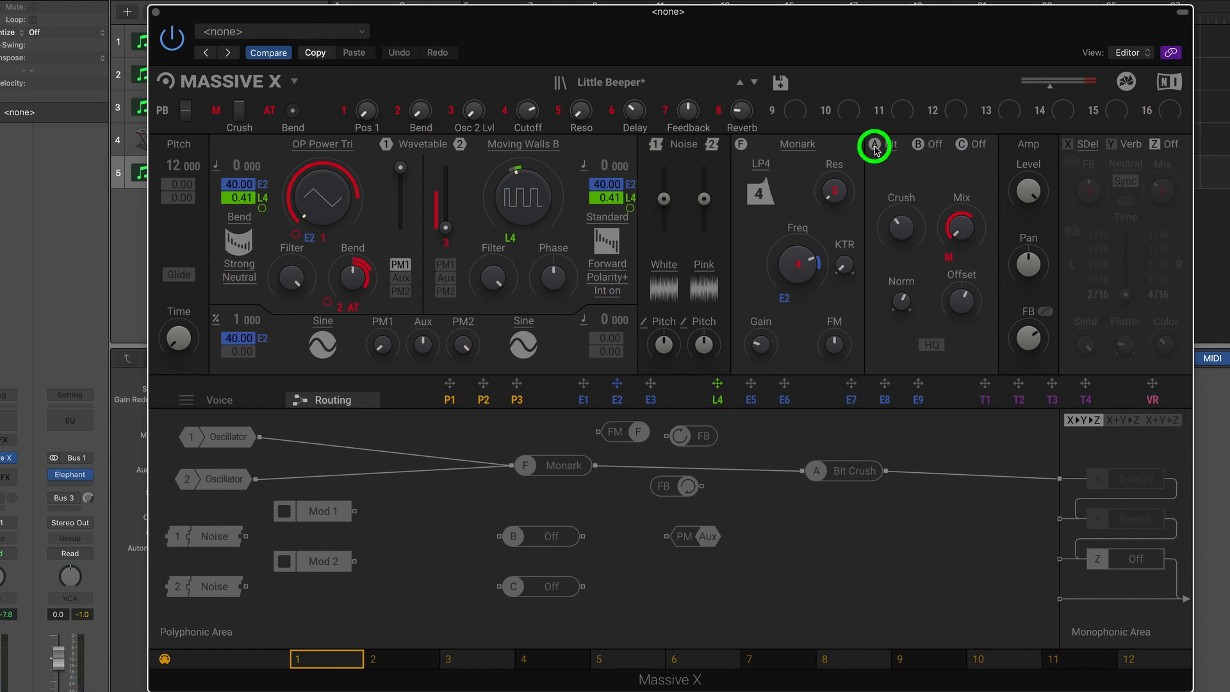
left_click(931, 144)
left_click(973, 144)
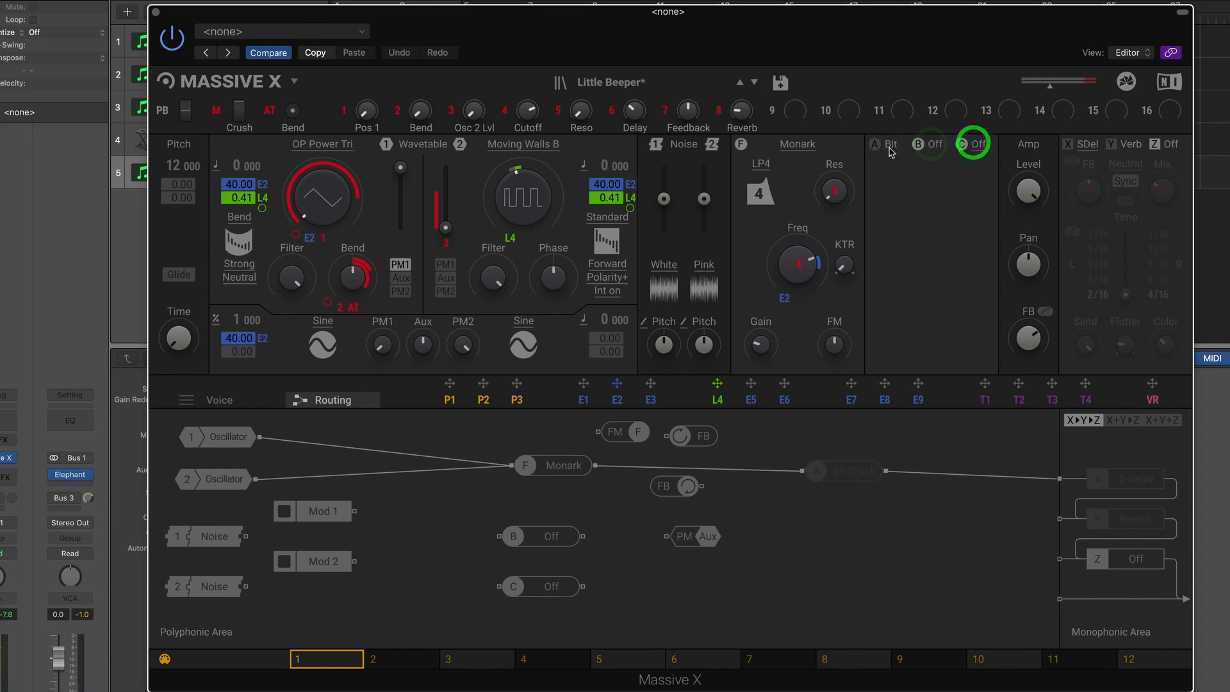
left_click(891, 144)
Compare the sound with the Monark filter bypassed and active, leaving the filter switched on.
left_click(742, 147)
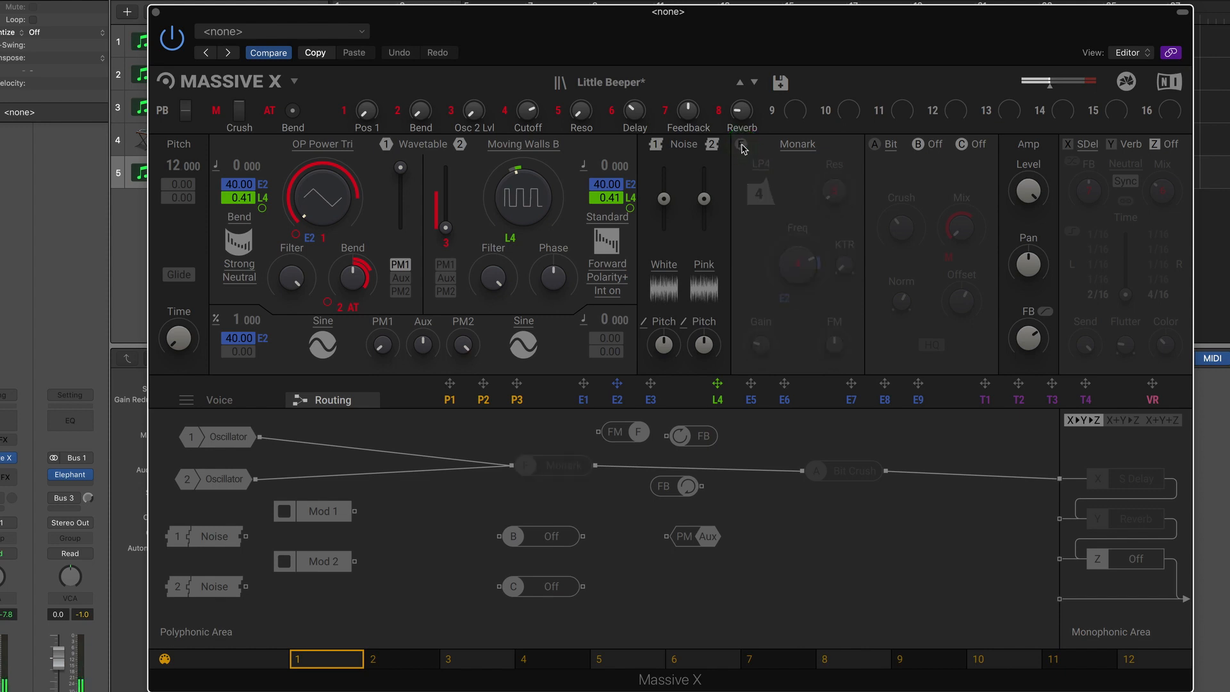
left_click(742, 147)
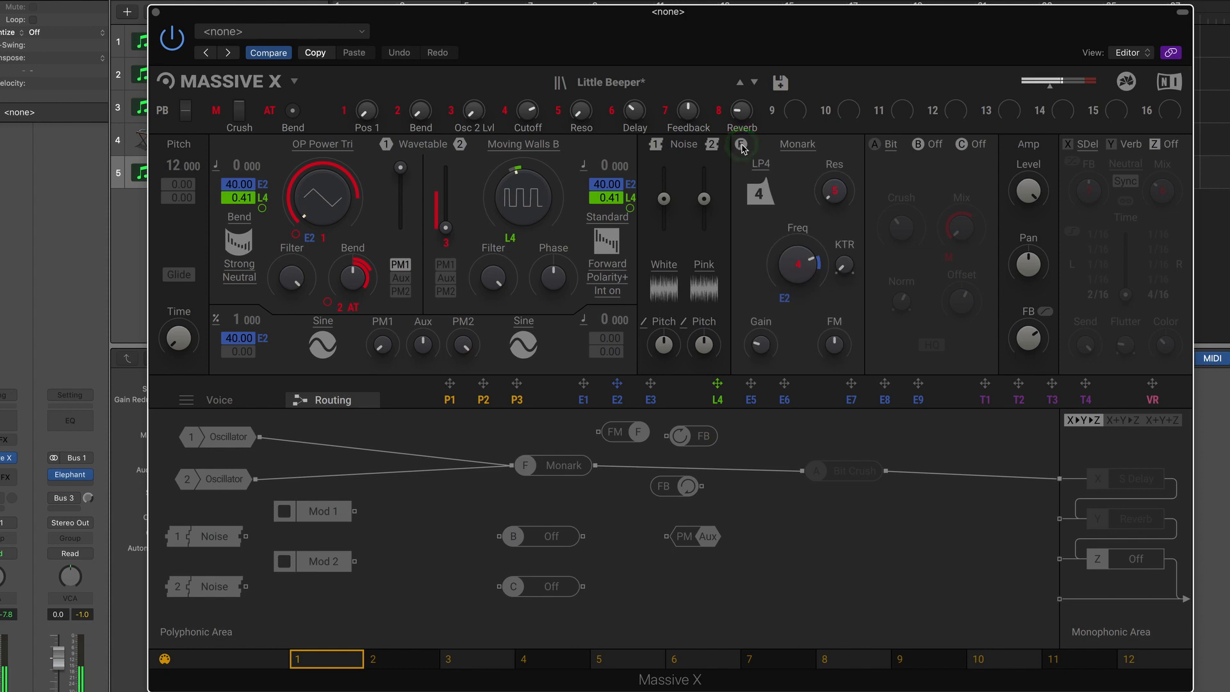
left_click(742, 147)
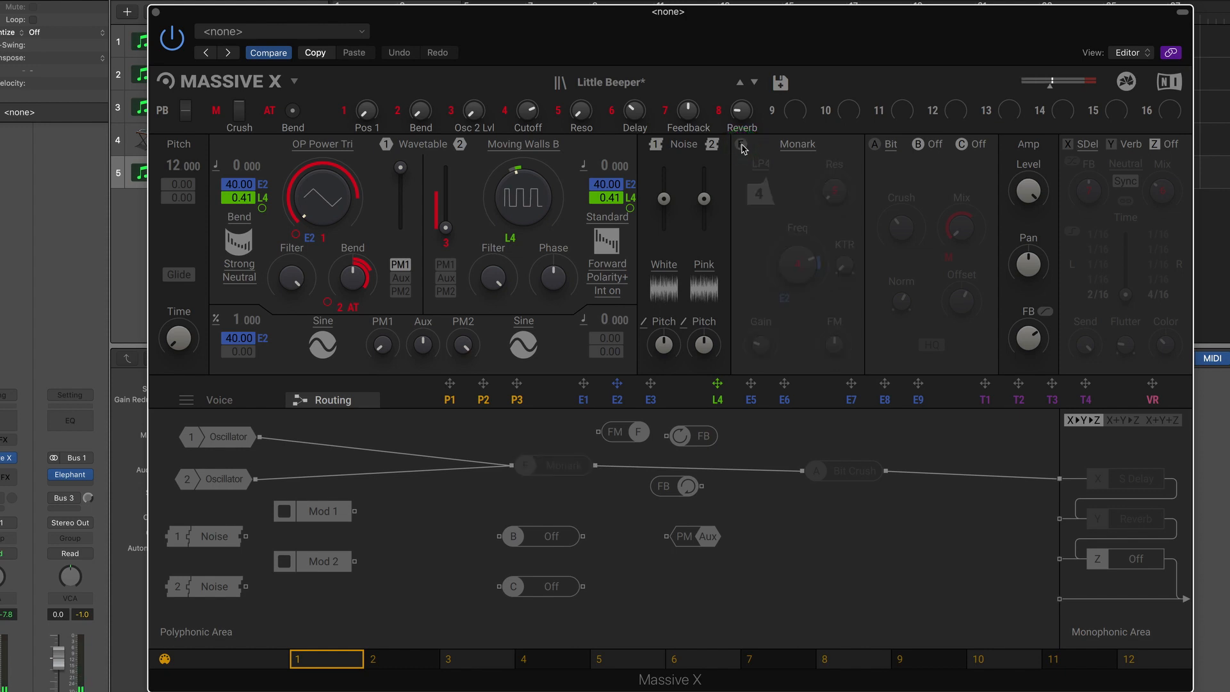
left_click(742, 147)
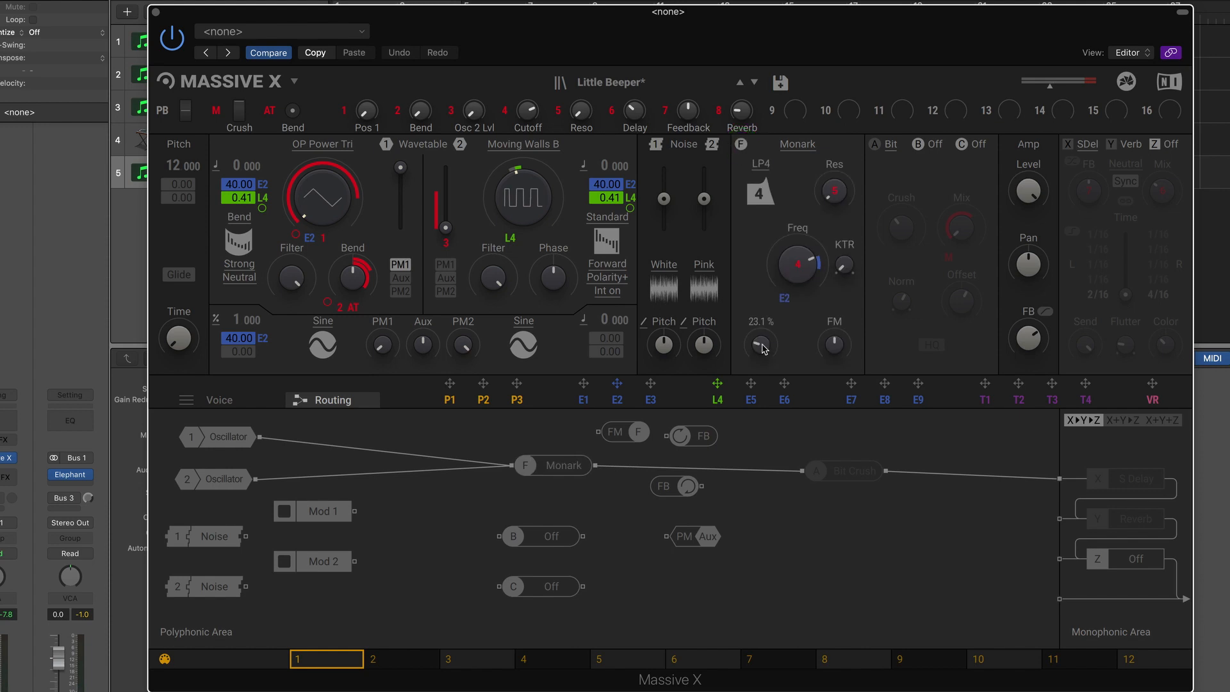
Adjust the filter frequency through the Cutoff macro and open the E2 envelope that modulates it.
mouse_move(799, 259)
mouse_move(528, 112)
left_click_drag(529, 111, 529, 113)
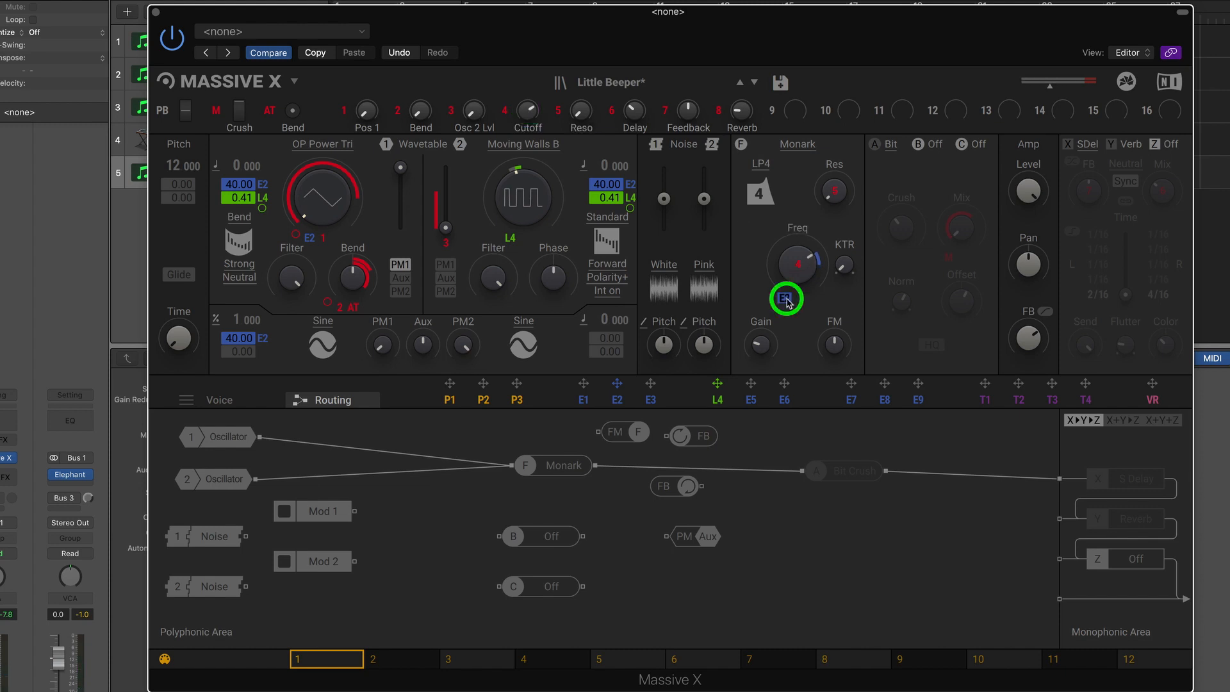
left_click(619, 399)
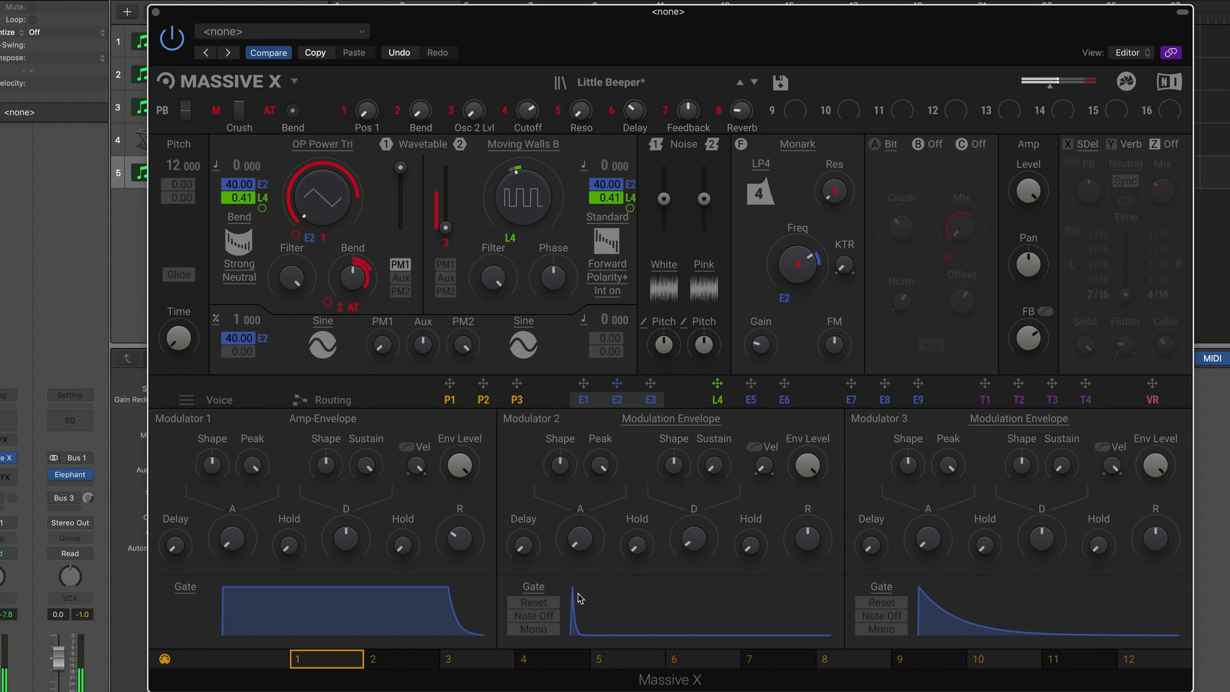
Try a 256 ms decay on the Modulator 2 envelope and shorten it again.
mouse_move(820, 266)
mouse_move(701, 552)
left_click_drag(701, 553, 698, 545)
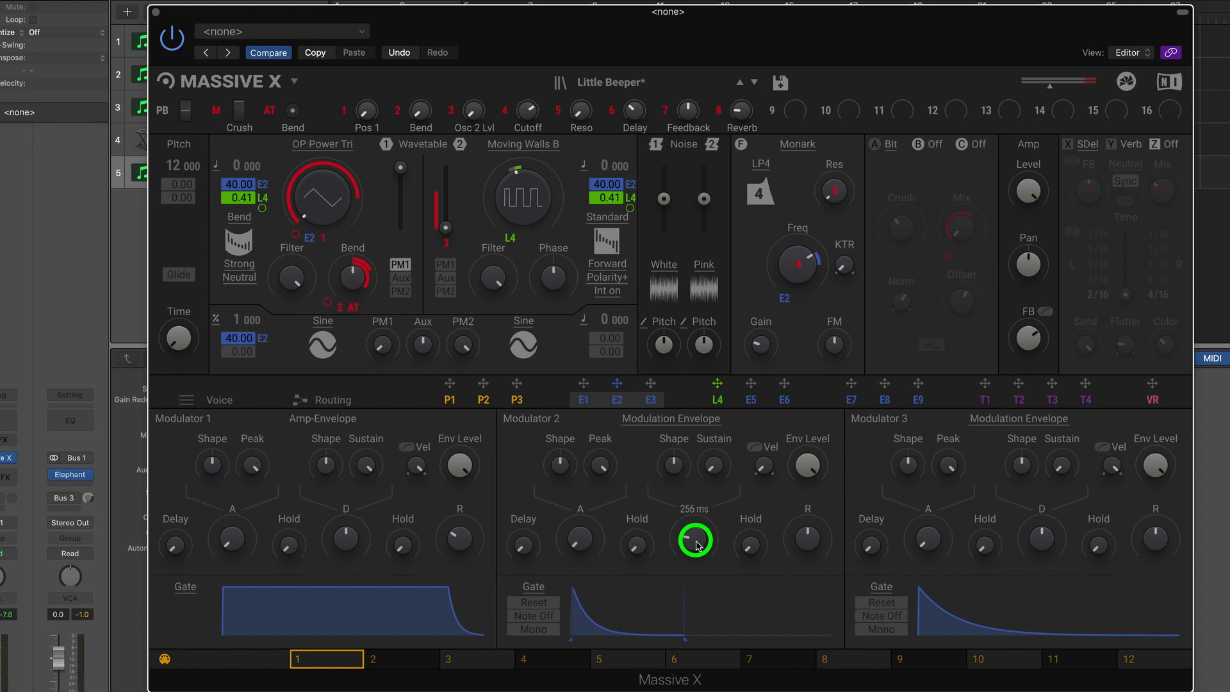
left_click_drag(697, 545, 698, 545)
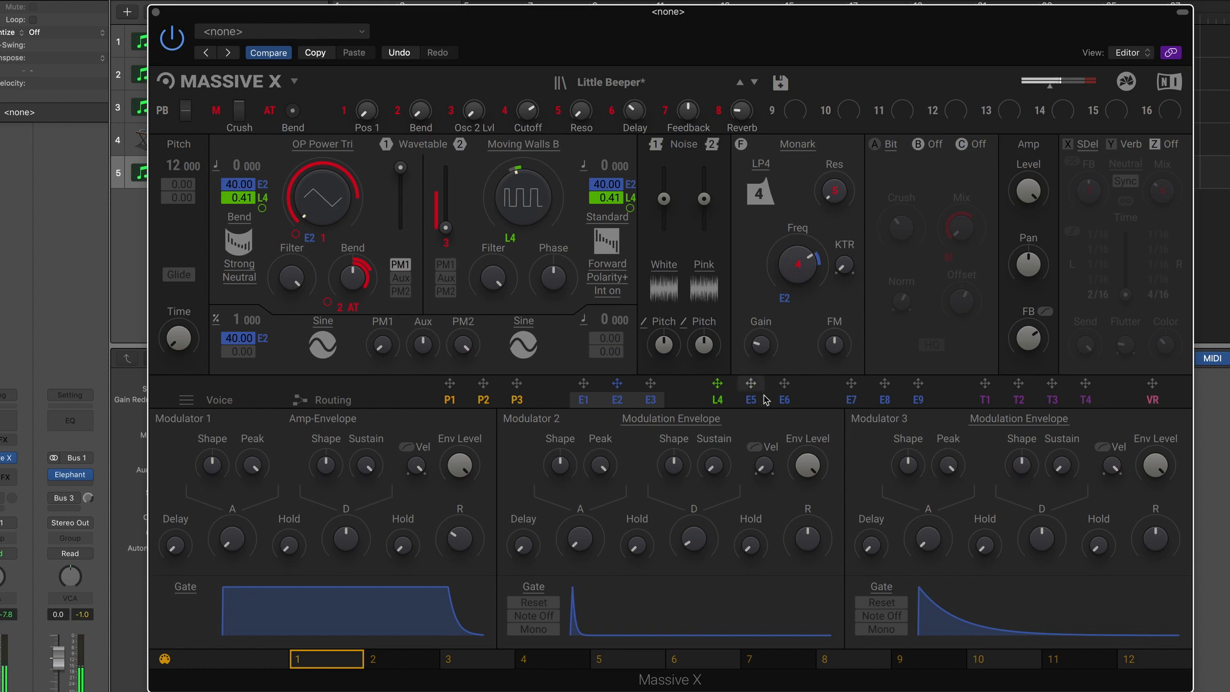
Try a 37.0 ms attack with a longer decay on the Modulator 2 envelope and return both to short times.
mouse_move(579, 543)
left_click_drag(576, 539, 576, 539)
left_click_drag(693, 544, 696, 552)
mouse_move(583, 540)
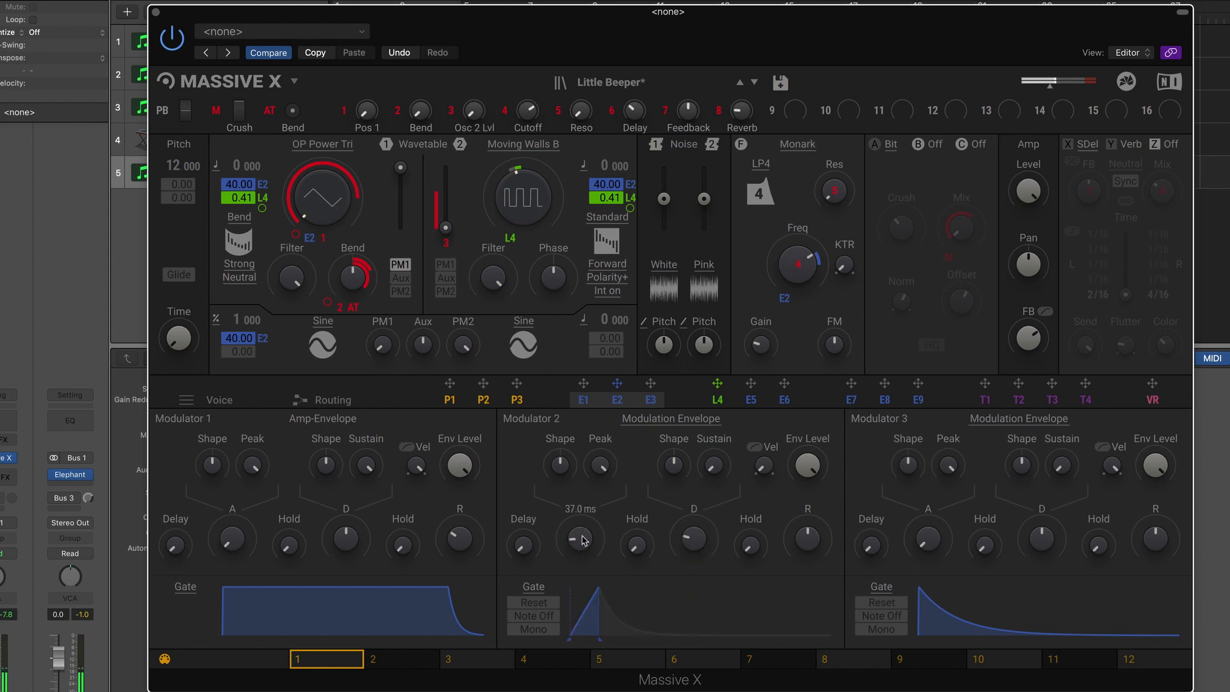
left_click_drag(582, 540, 694, 542)
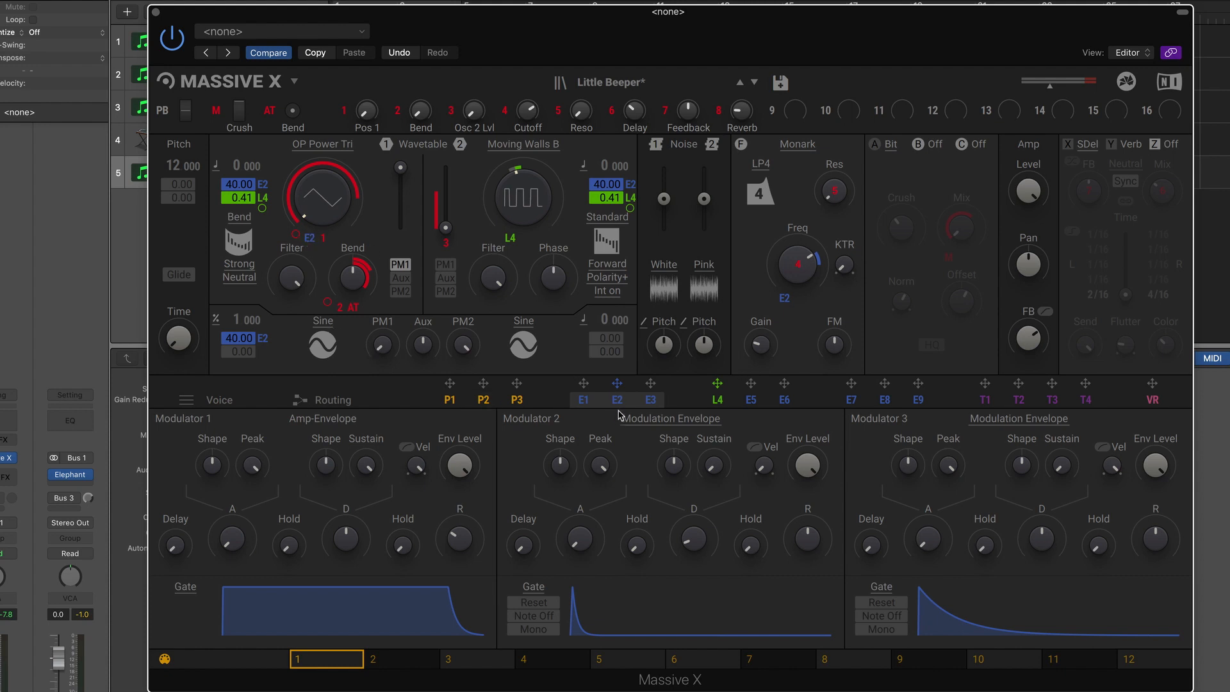
Raise the Pos 1 macro and the wavetable position of the OP Power Tri oscillator.
left_click(310, 239)
left_click_drag(369, 113, 371, 114)
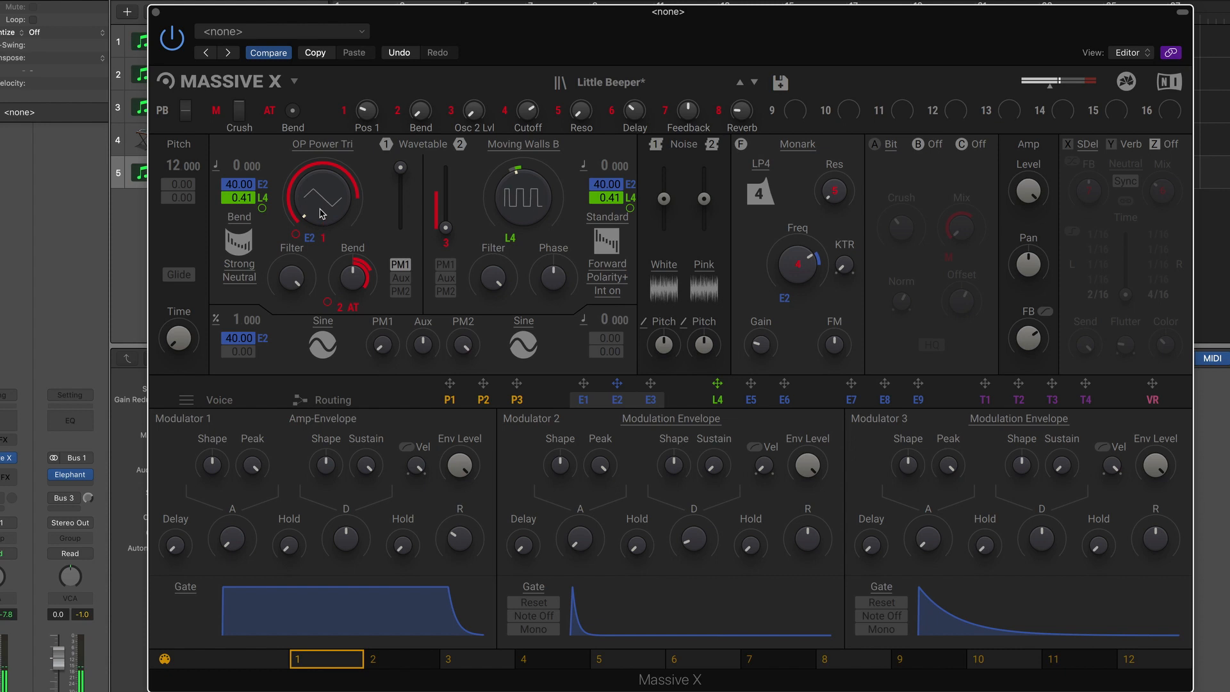
left_click_drag(322, 214, 323, 208)
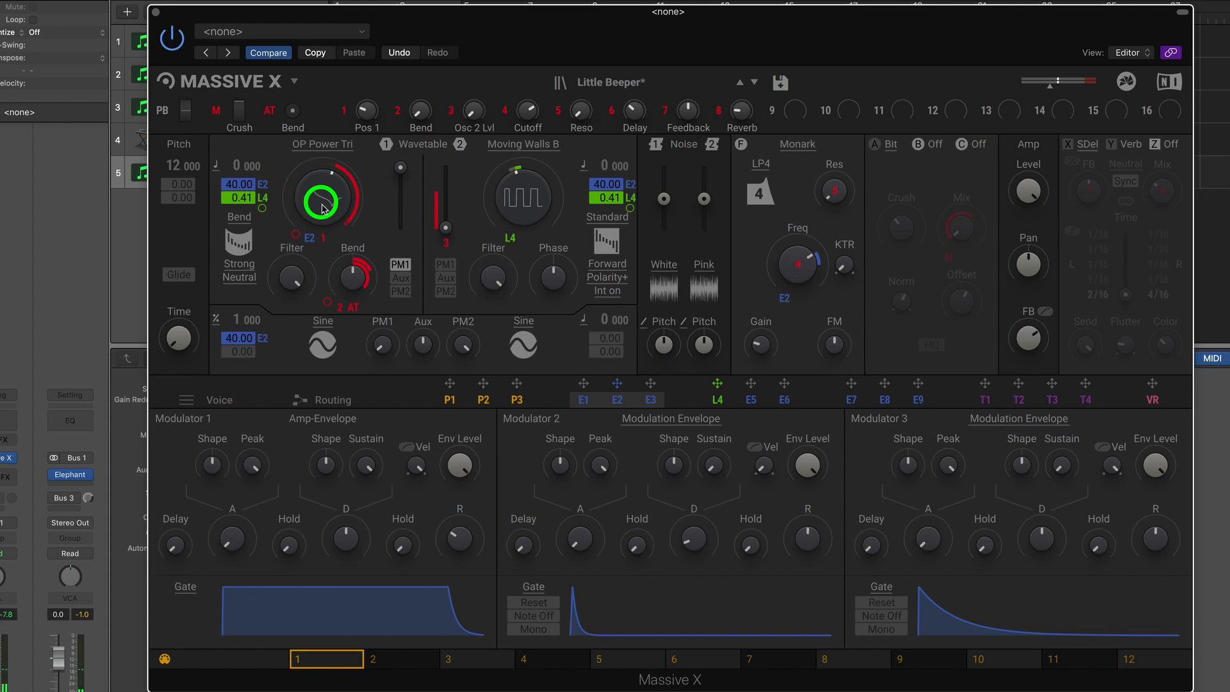
Lower the wavetable position of the OP Power Tri oscillator to its minimum and sweep the Pos 1 macro to 100 %.
left_click_drag(323, 204, 314, 194)
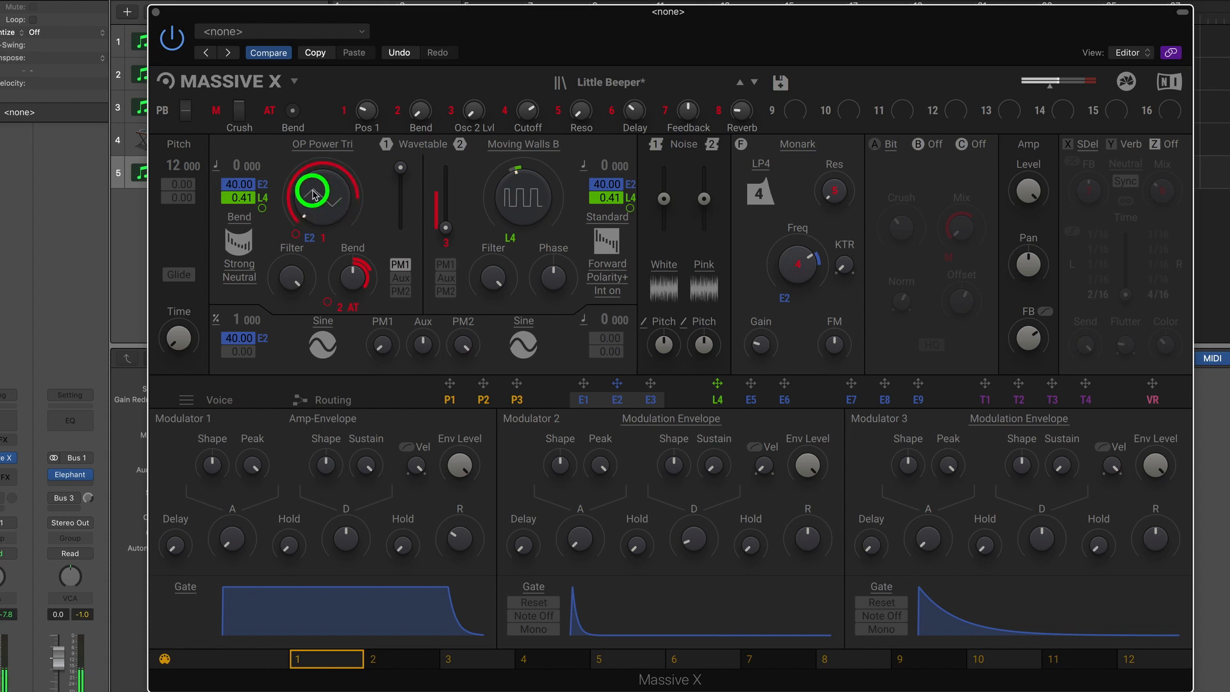
left_click(366, 112)
left_click_drag(365, 116, 363, 137)
mouse_move(368, 114)
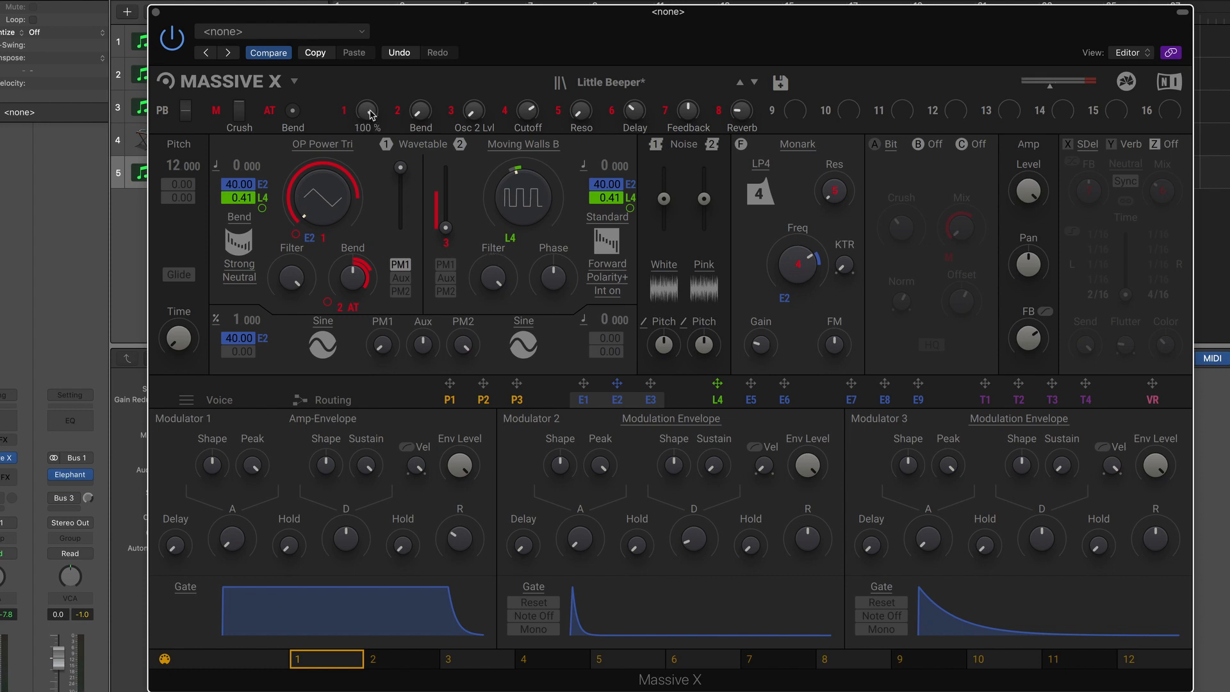
Sweep the Pos 1 macro again to hear its effect on the OP Power Tri position and reset it to 0.00 %.
left_click_drag(372, 114, 376, 164)
left_click(372, 115)
left_click_drag(371, 117, 352, 132)
left_click(328, 195)
left_click(368, 112)
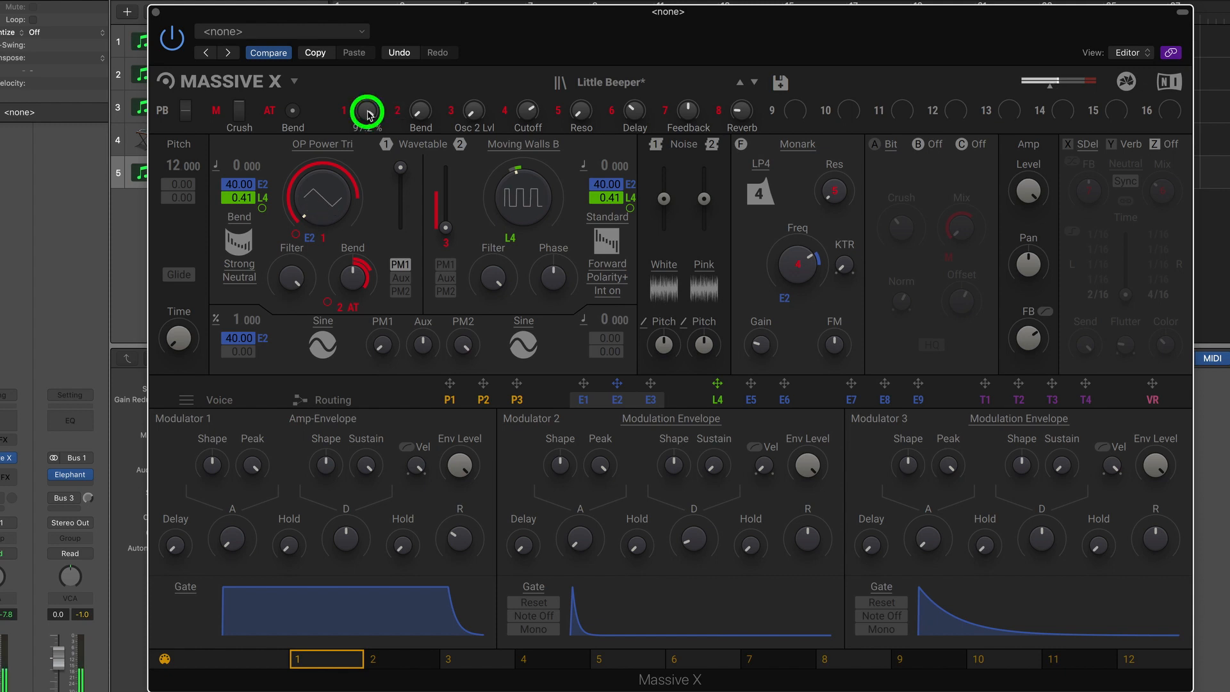
double_click(367, 112)
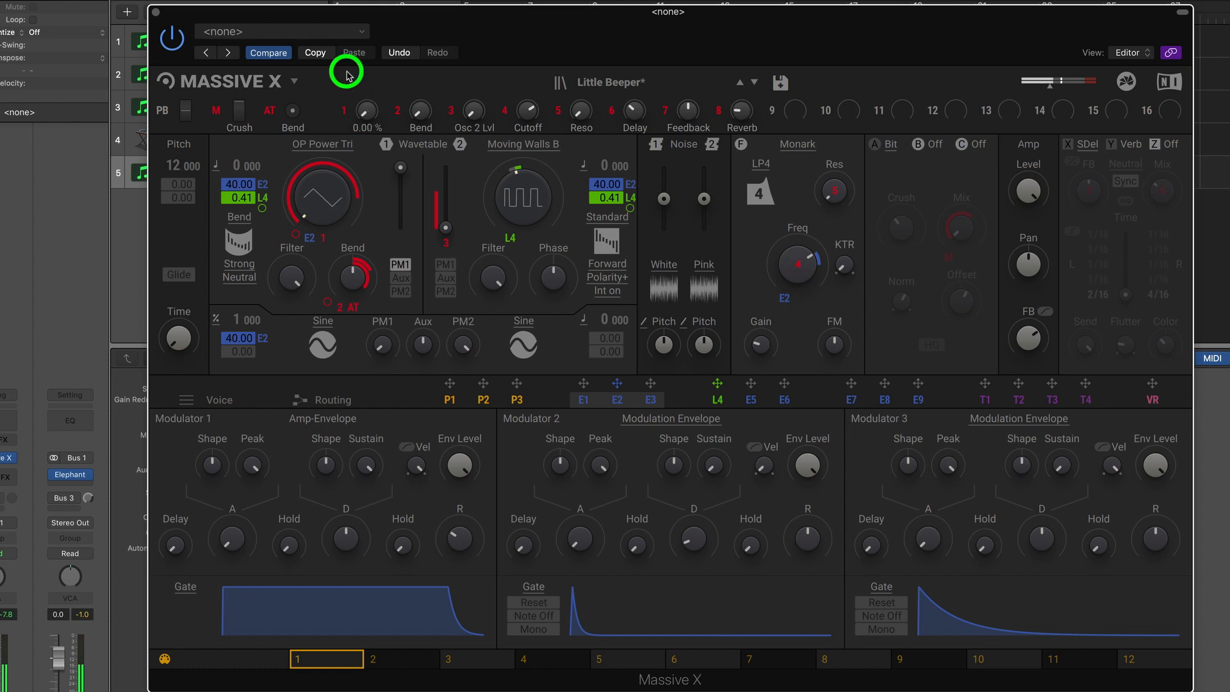
mouse_move(368, 115)
left_mouse_down()
mouse_move(372, 145)
mouse_move(347, 128)
left_mouse_up()
left_click_drag(320, 213, 325, 196)
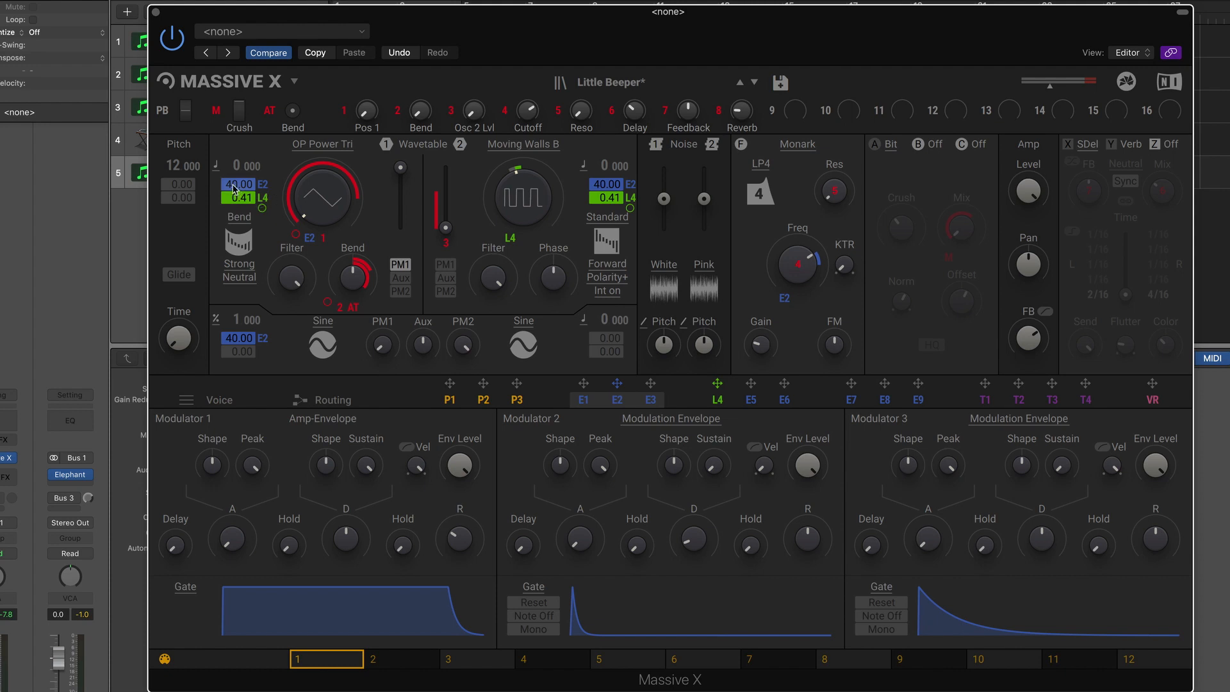
Check the E2 and L4 pitch modulation of the OP Power Tri oscillator and open the L4 Switcher LFO.
left_click_drag(232, 186, 233, 188)
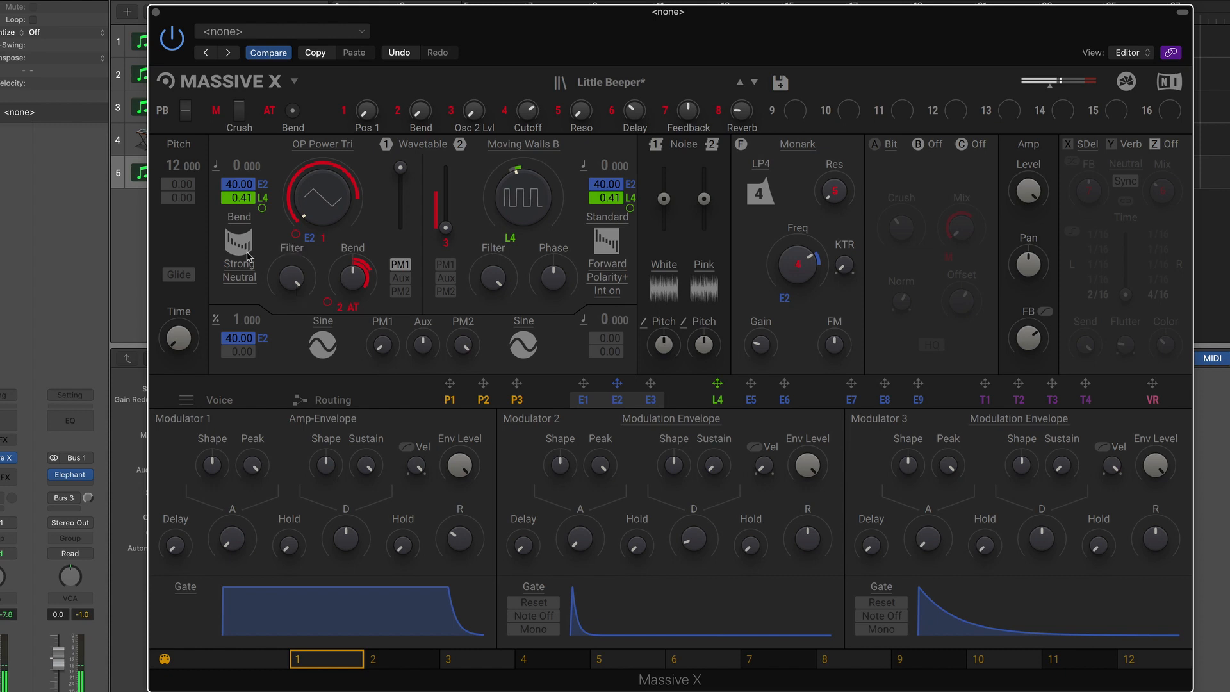
left_click(264, 199)
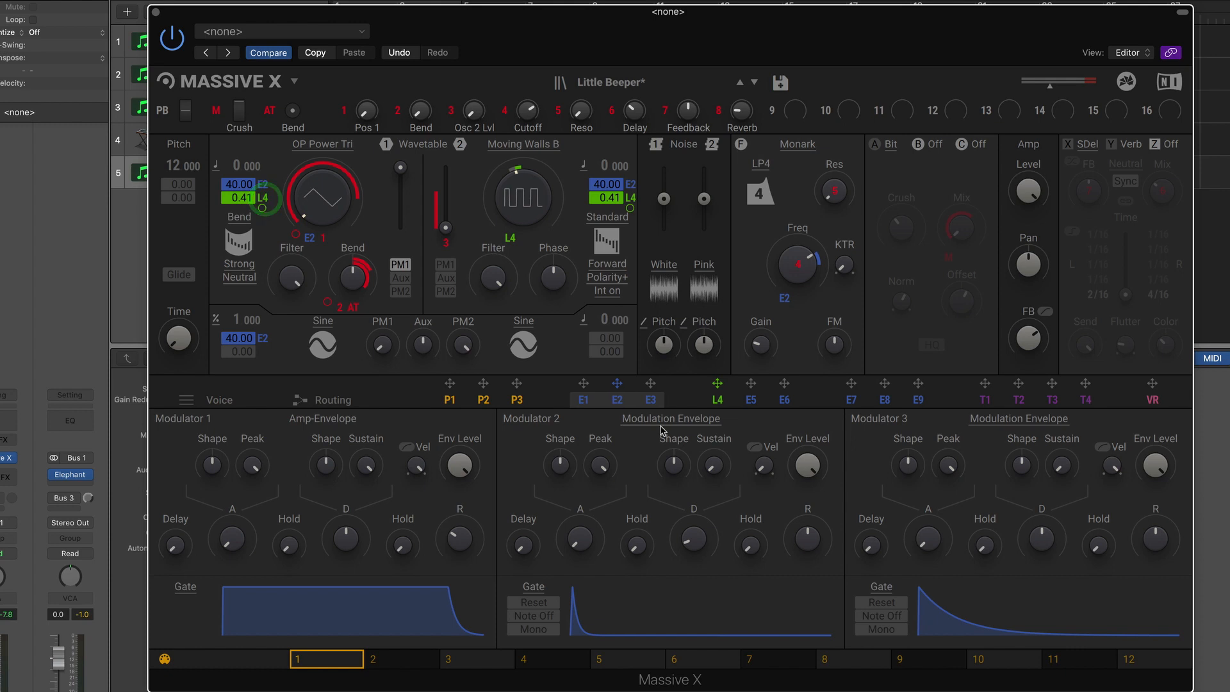
left_click(718, 400)
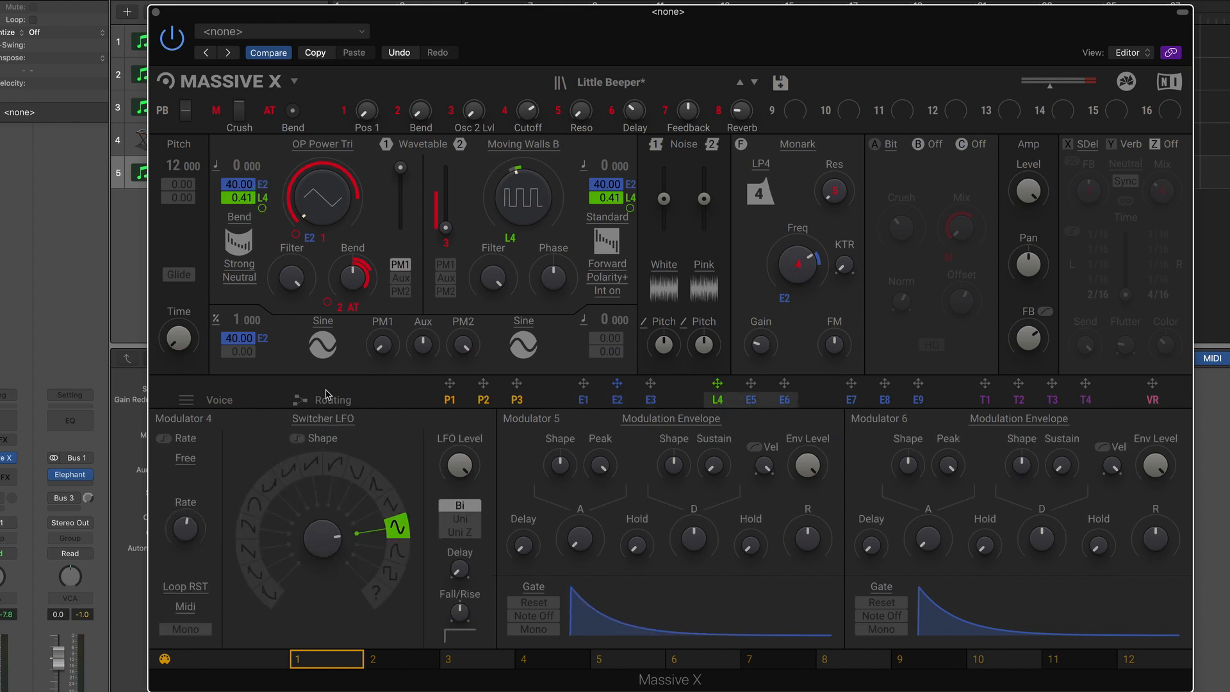
left_click(264, 200)
left_click_drag(265, 200, 264, 200)
Switch off wavetable oscillator 1 to isolate Moving Walls B and try the Osc 2 Lvl macro.
left_click(386, 145)
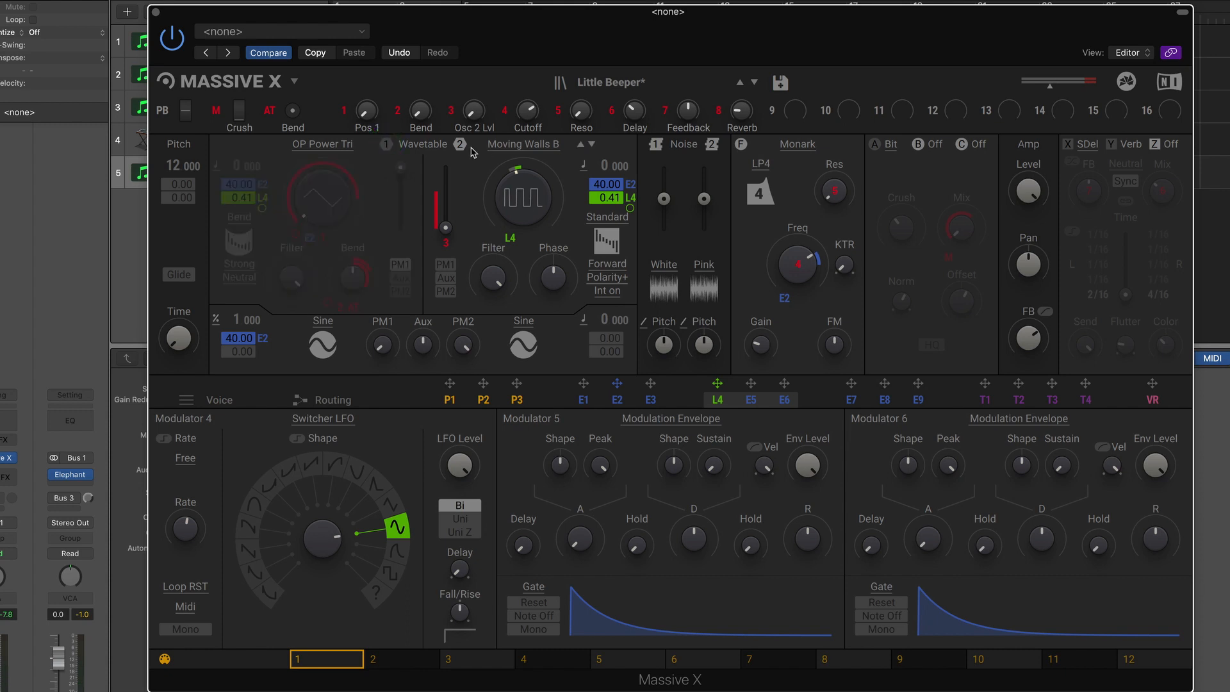
left_click(473, 113)
left_click_drag(472, 113, 474, 115)
Examine the oscillator connections in the routing view and switch both wavetable oscillators back on.
mouse_move(384, 348)
left_click(334, 397)
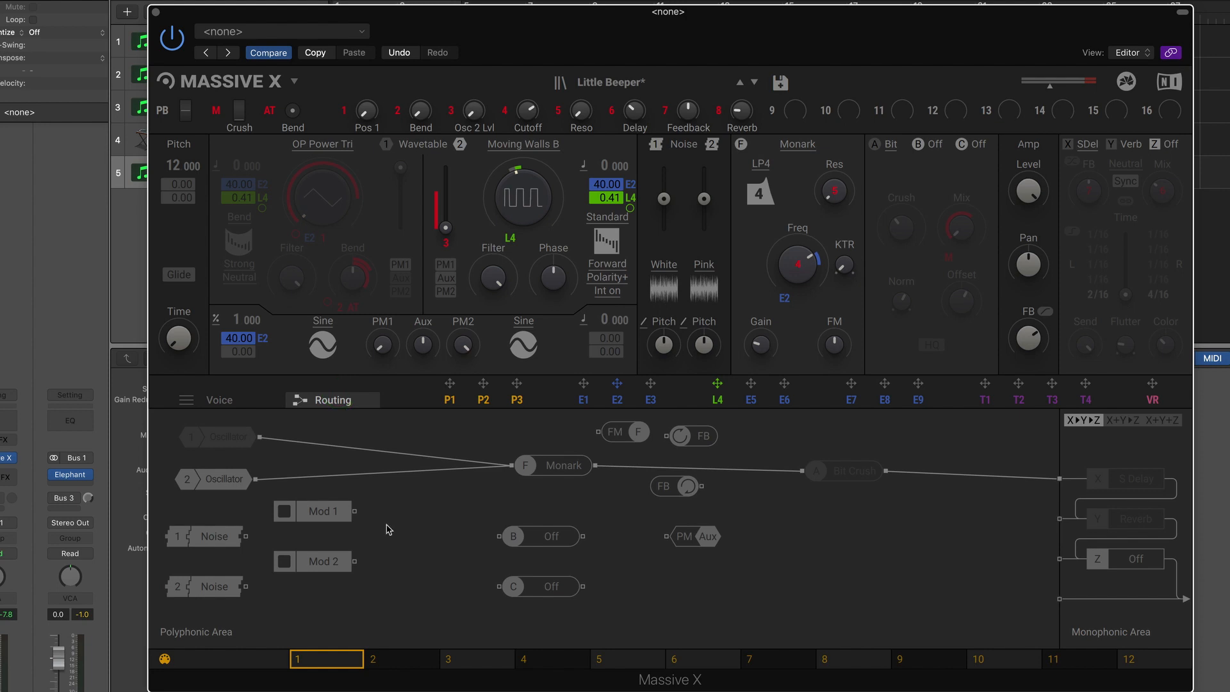
left_click_drag(223, 488, 285, 484)
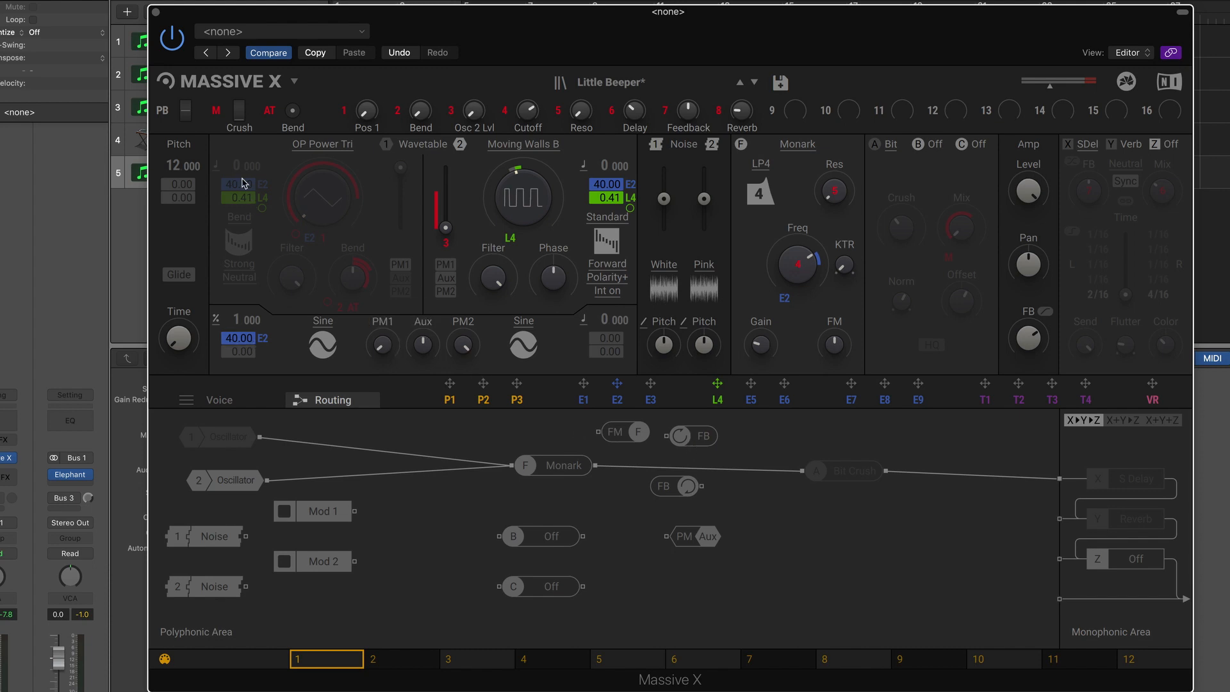
left_click(386, 144)
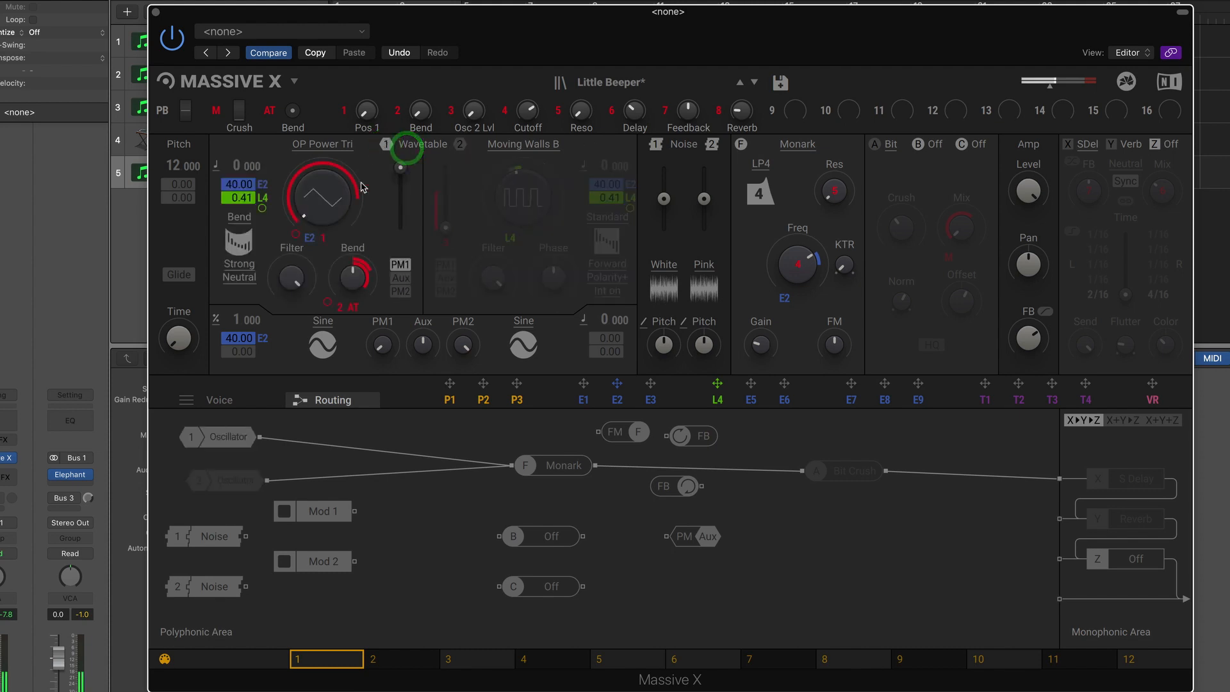
left_click(460, 145)
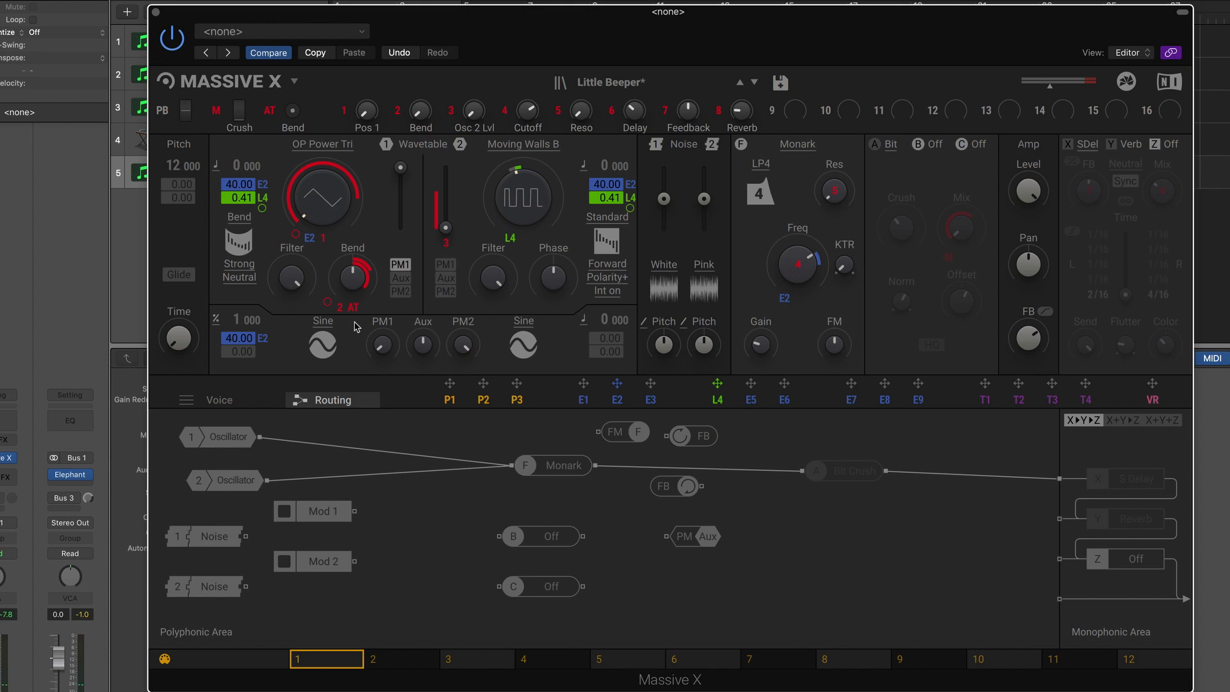
Try PM1 phase modulation amounts of 54.7 % and 27.5 %.
double_click(383, 346)
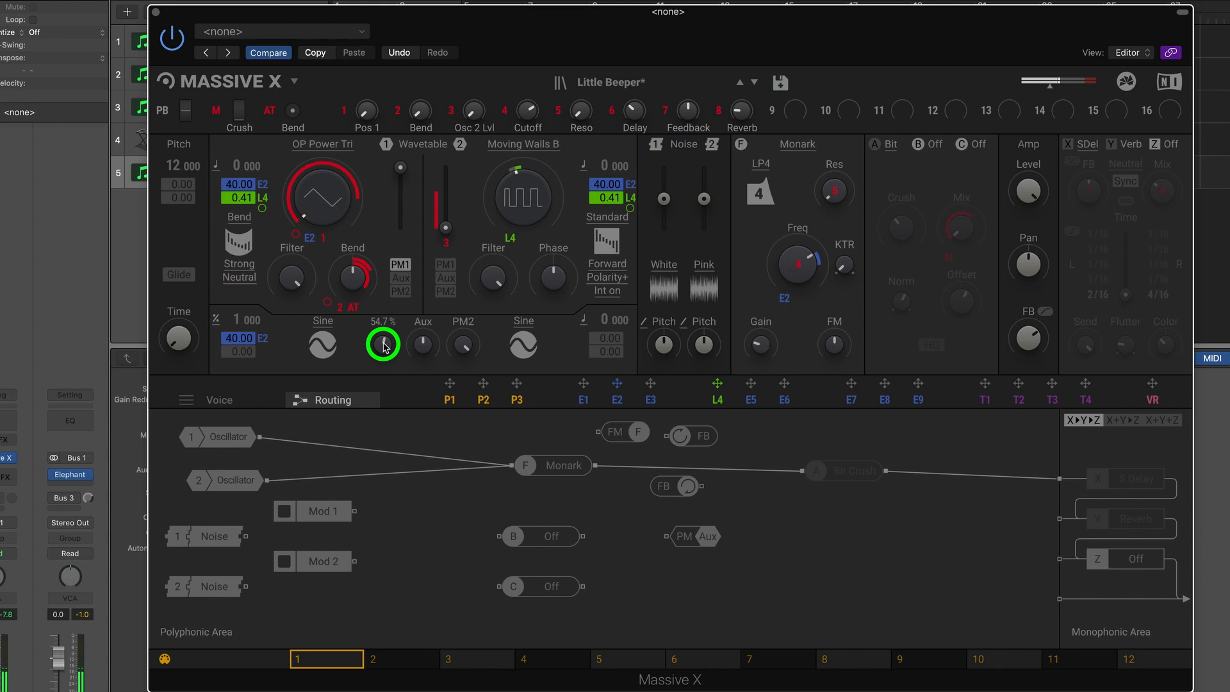
scroll(384, 347, "down", 5)
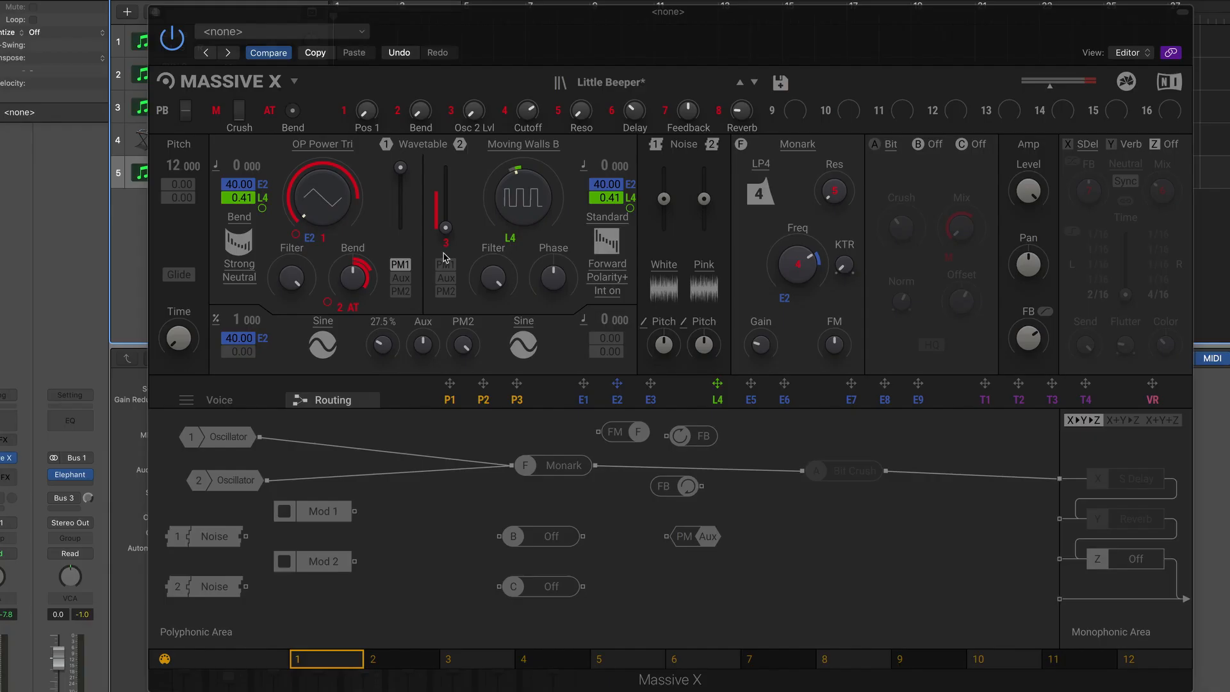
left_click(382, 346)
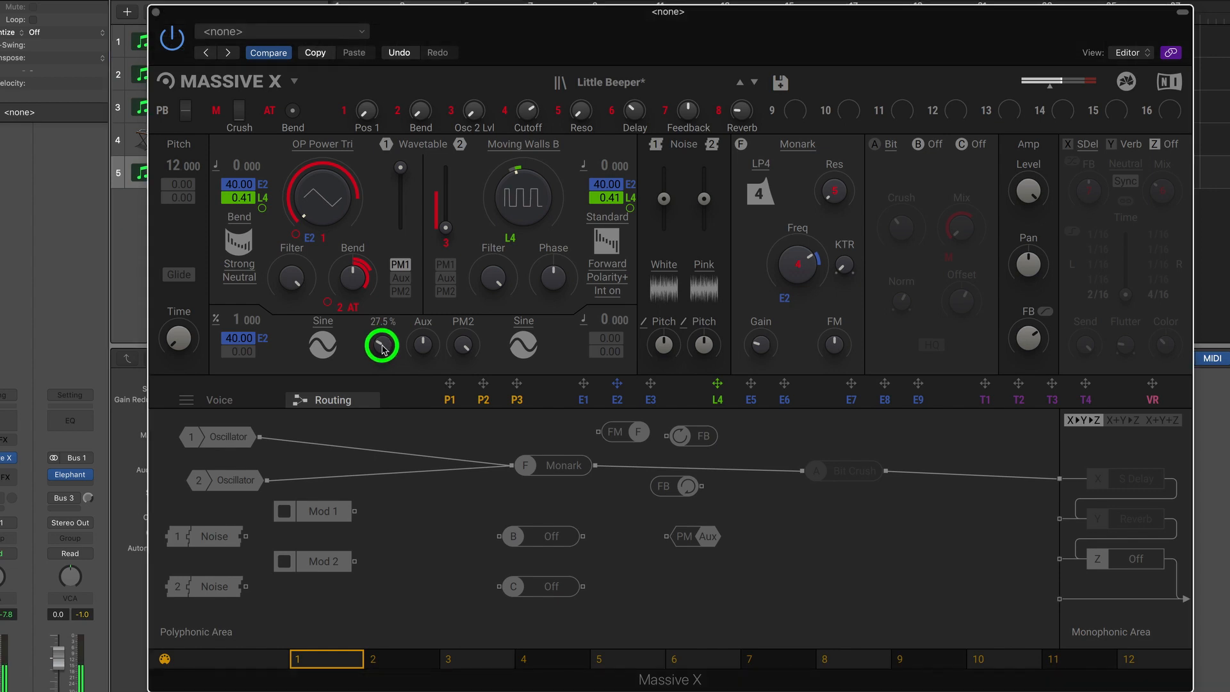
Lower the PM1 phase modulation amount to 2.50 % and check the E2 pitch modulation of the Sine modulation oscillator.
left_click_drag(382, 347, 387, 350)
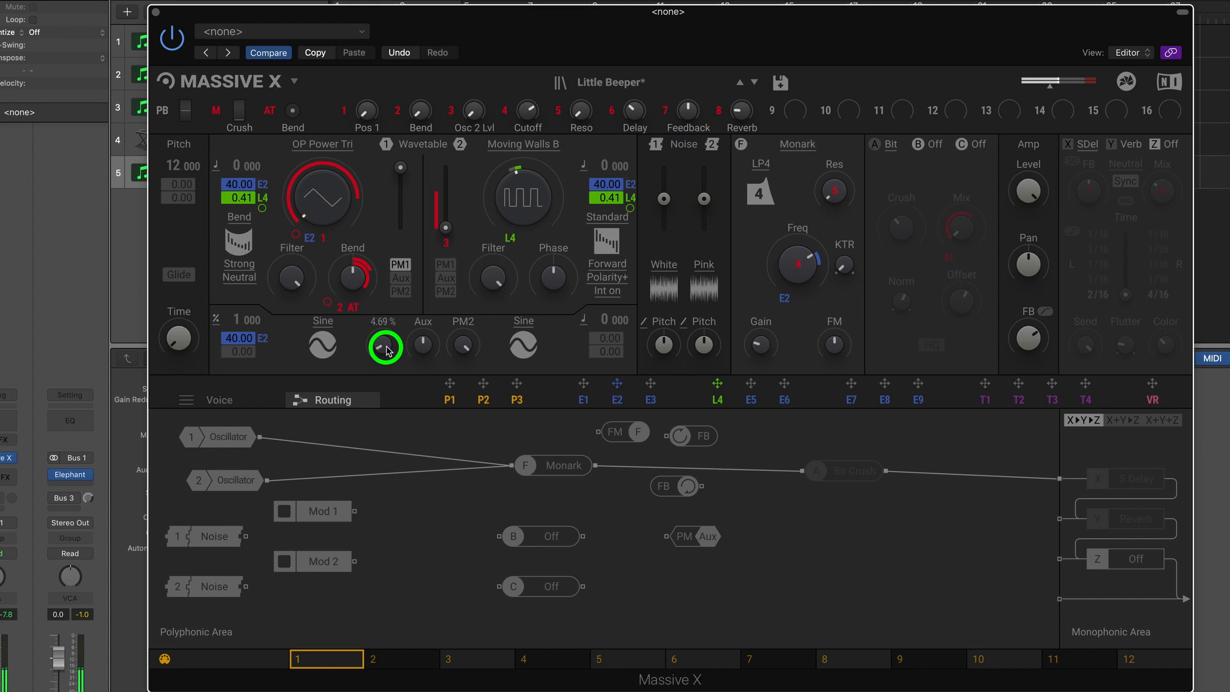
left_click_drag(386, 347, 388, 342)
left_click(384, 346)
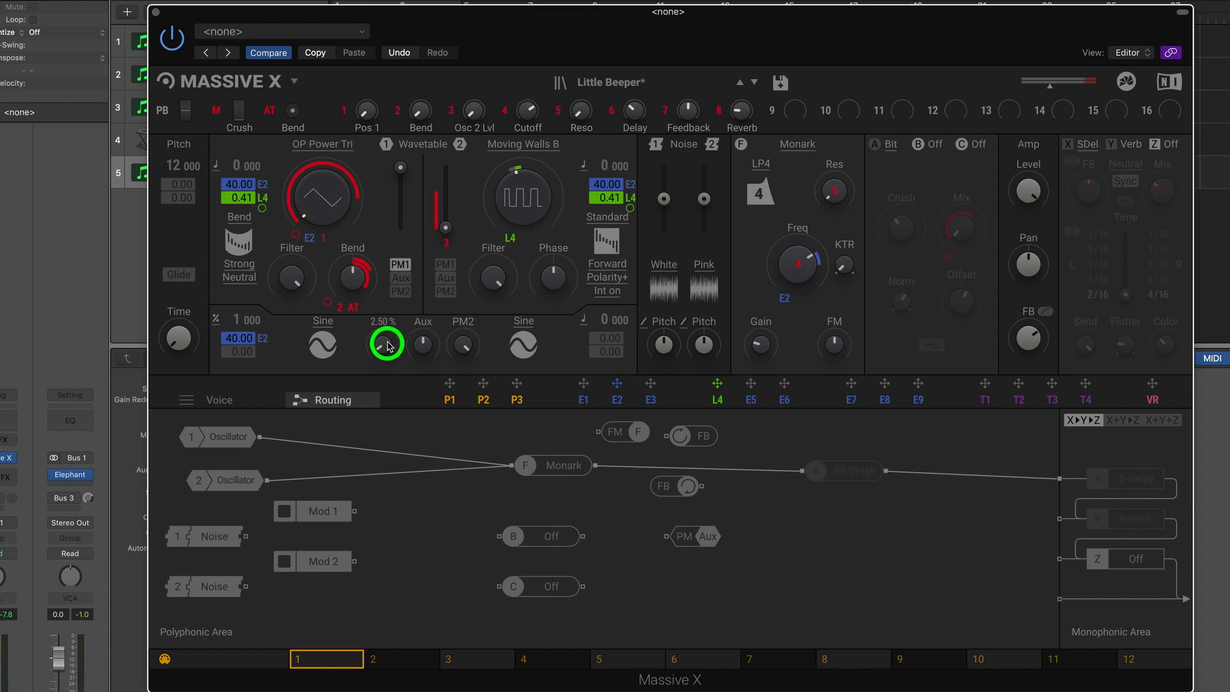
left_click_drag(387, 341, 384, 341)
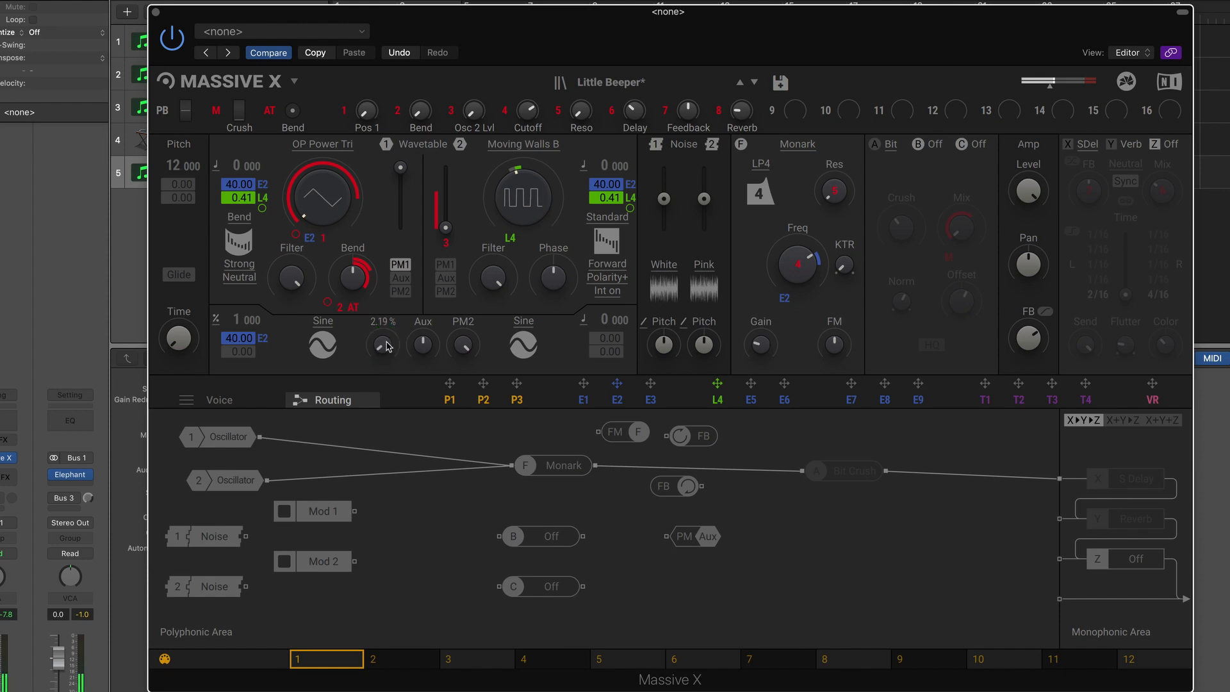
double_click(387, 346)
left_click_drag(387, 346, 383, 343)
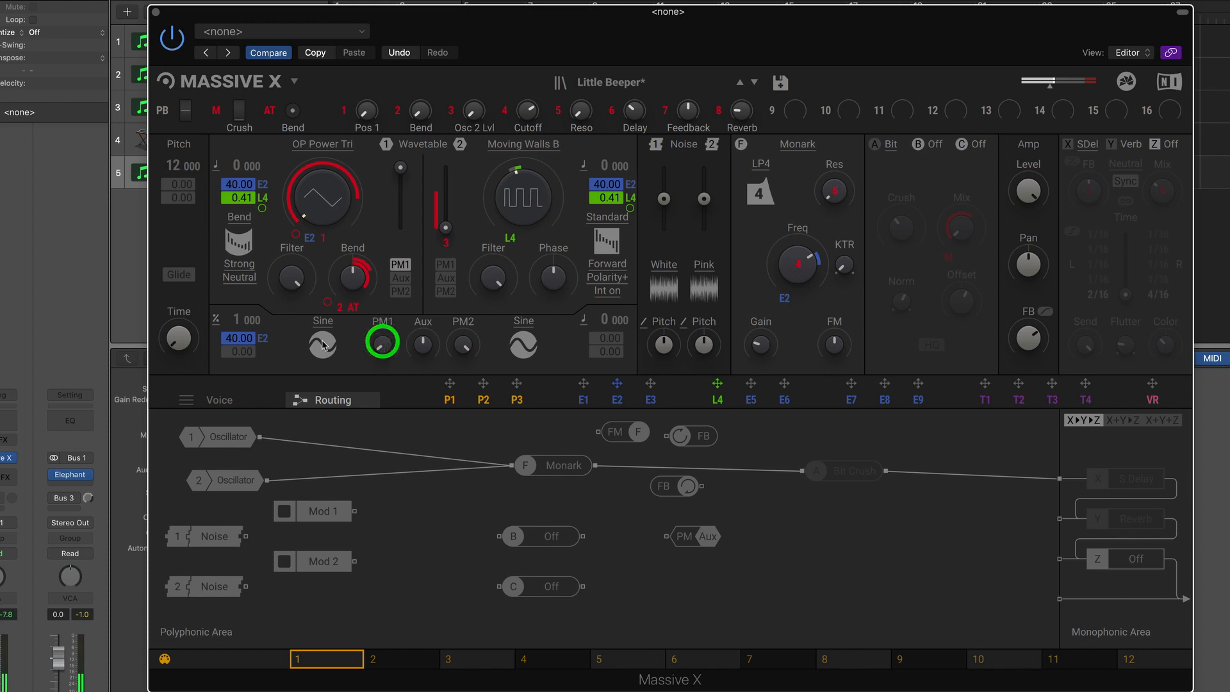
left_click(262, 341)
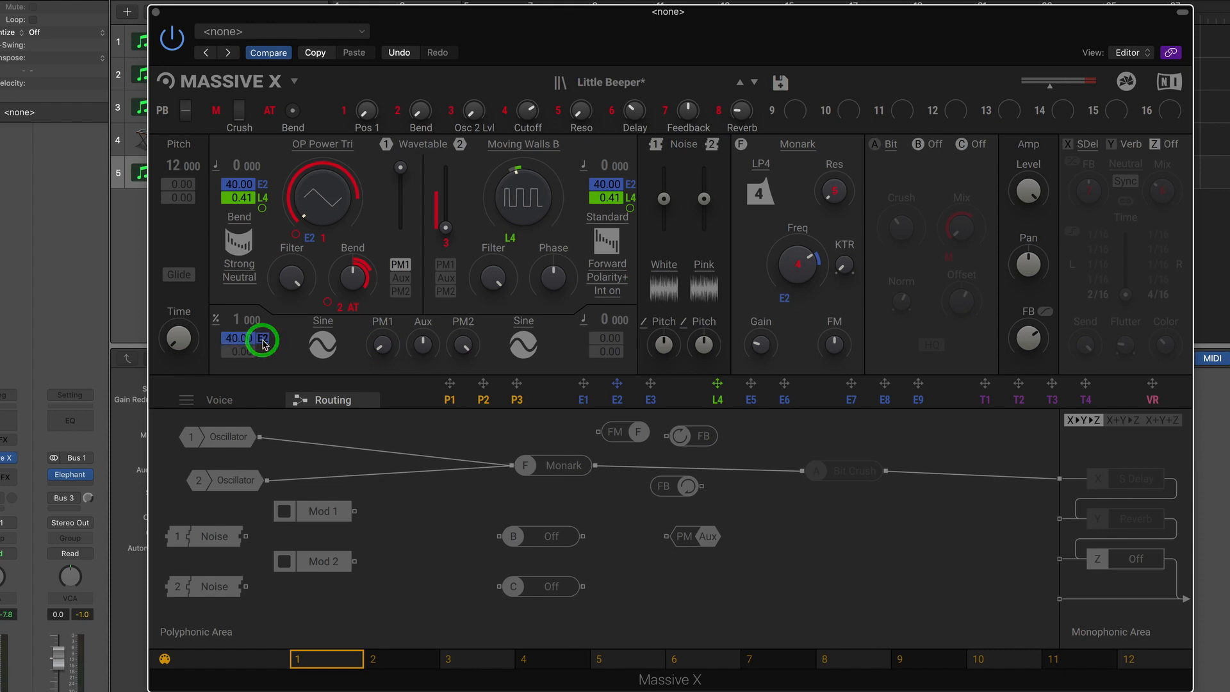
mouse_move(386, 352)
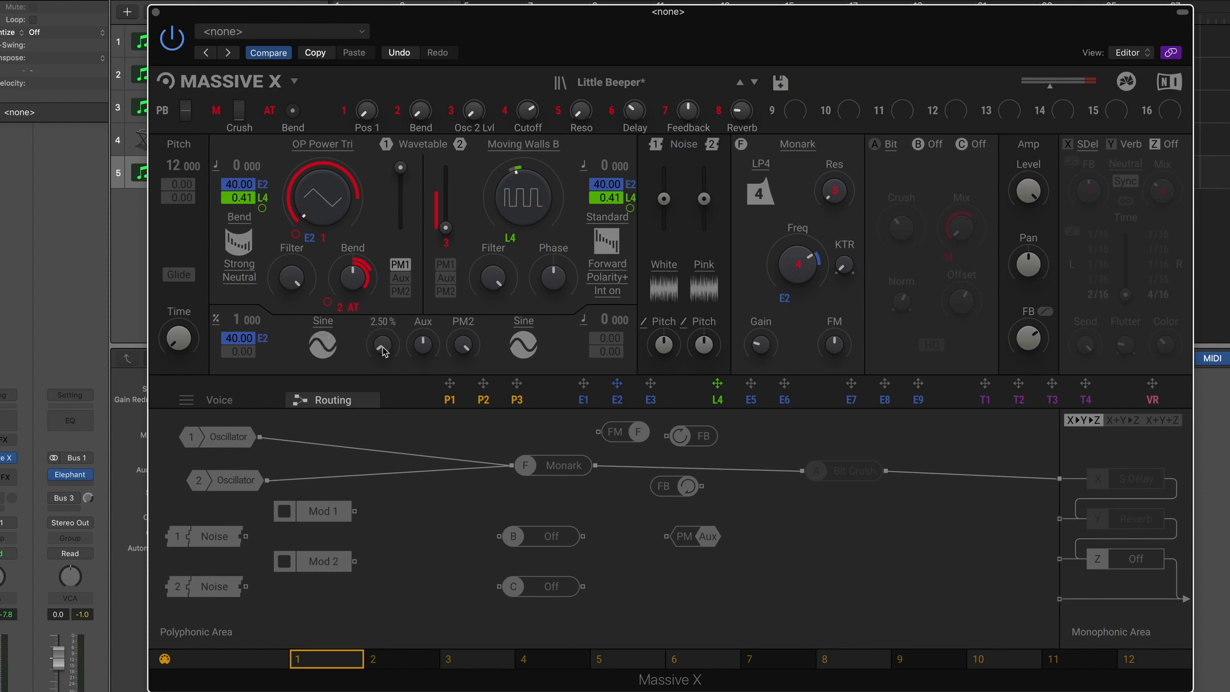
Try a higher PM1 amount with the first modulation oscillator's waveform set to Tri.
left_click(323, 325)
left_click(352, 321)
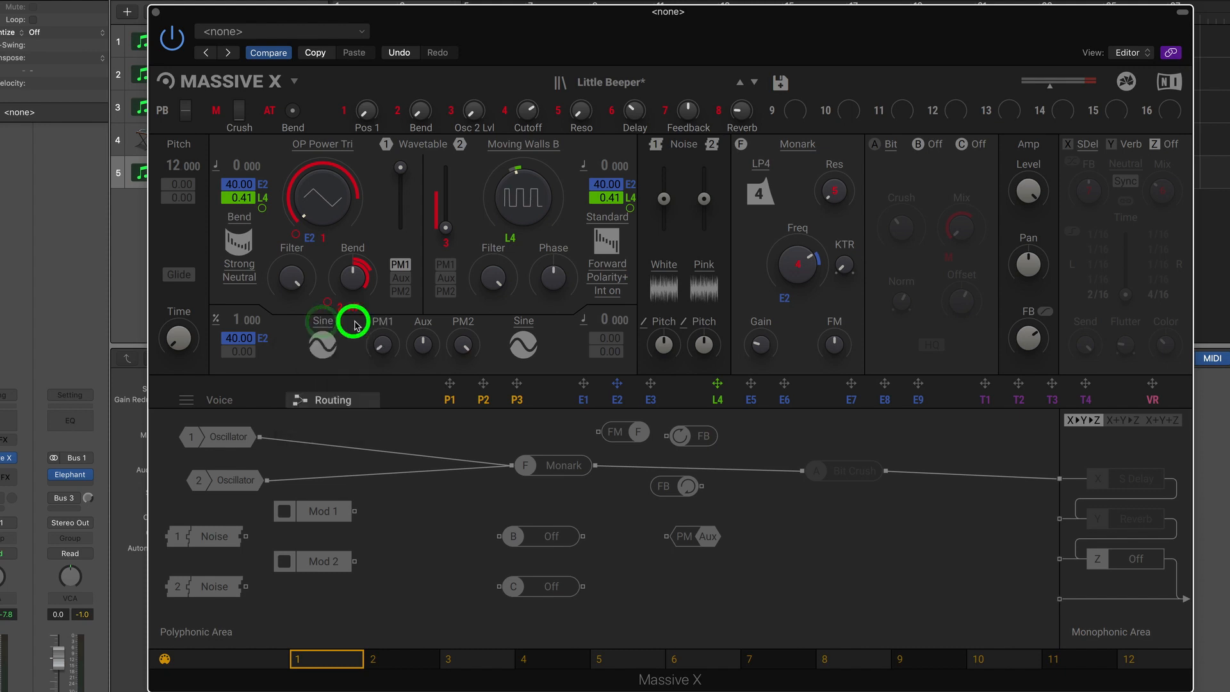
left_click_drag(383, 344, 383, 344)
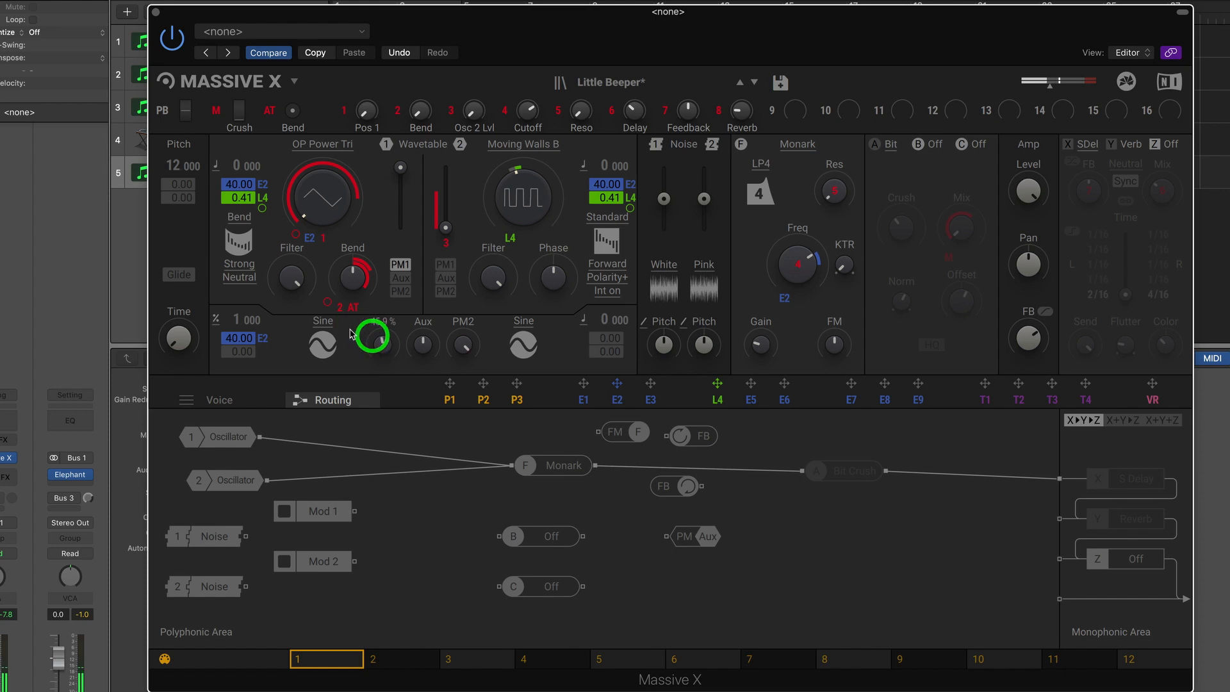
left_click(324, 322)
left_click(327, 357)
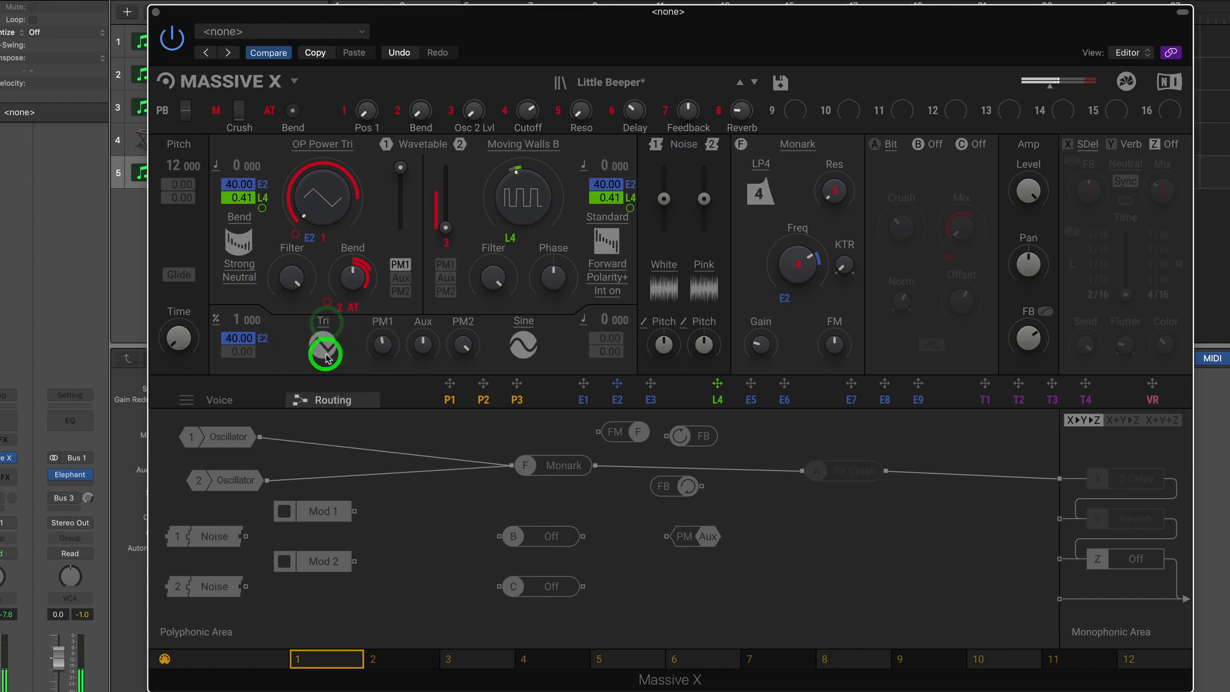
Try the TriB1 waveform on the first modulation oscillator, change it to TriB2 and reduce the PM1 amount.
left_click(325, 323)
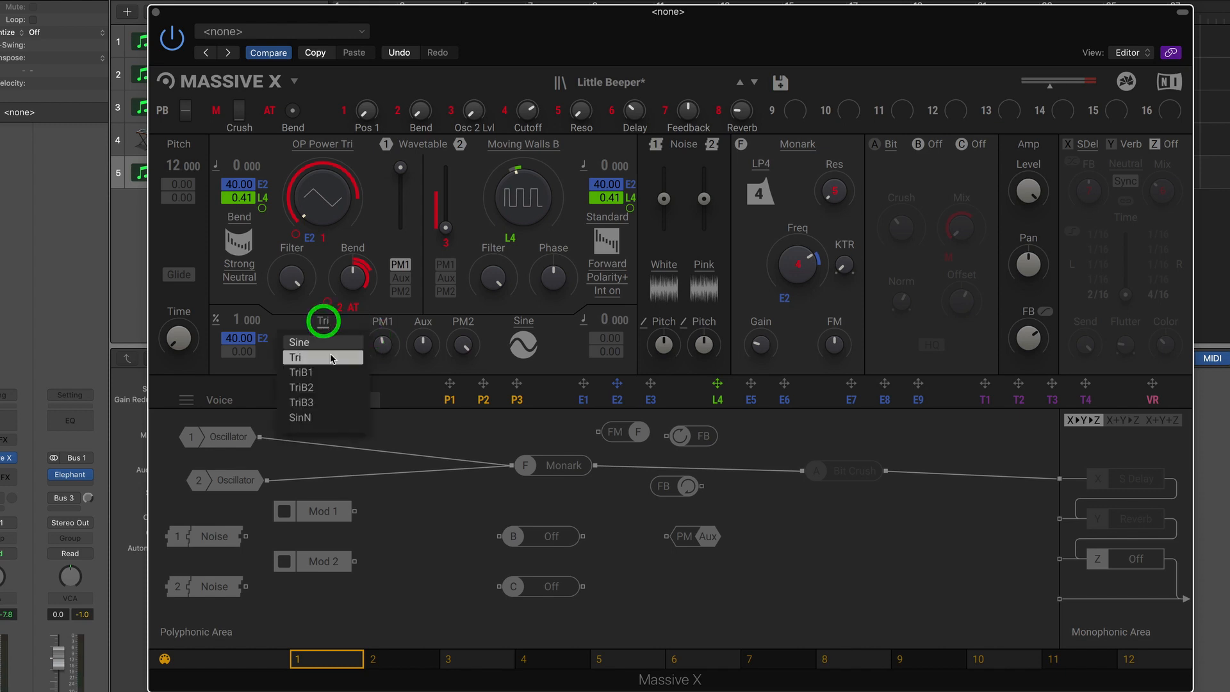
left_click(327, 370)
left_click(324, 323)
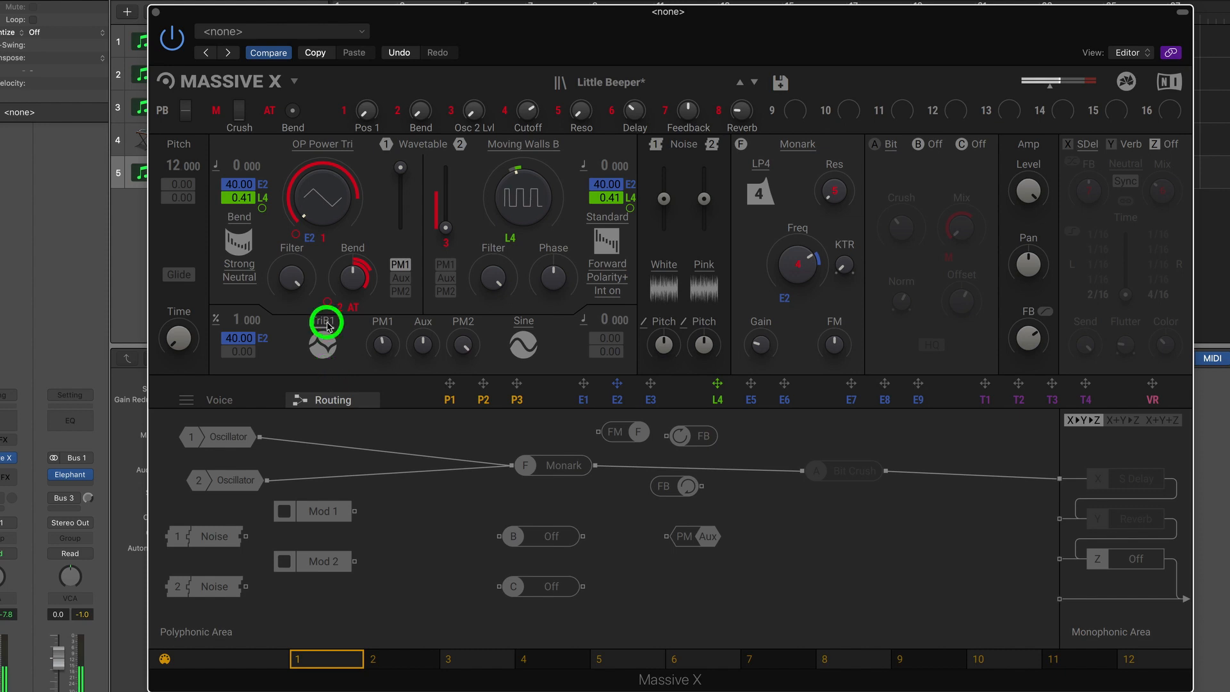
left_click(327, 388)
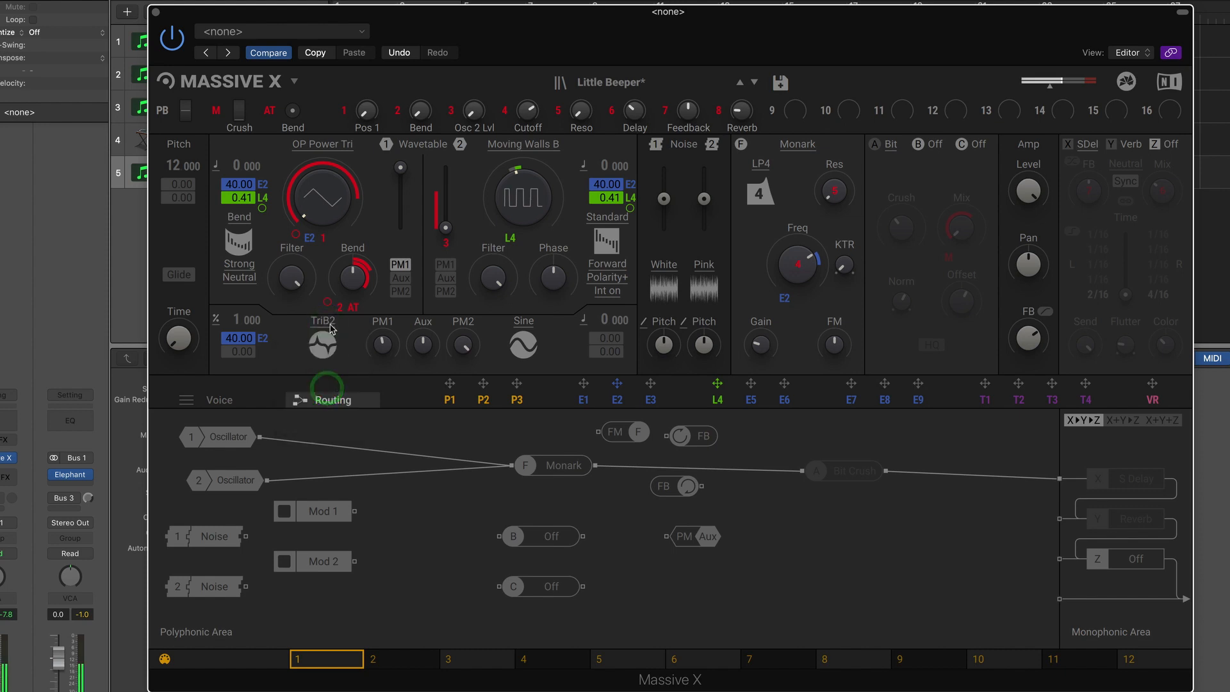
left_click(324, 321)
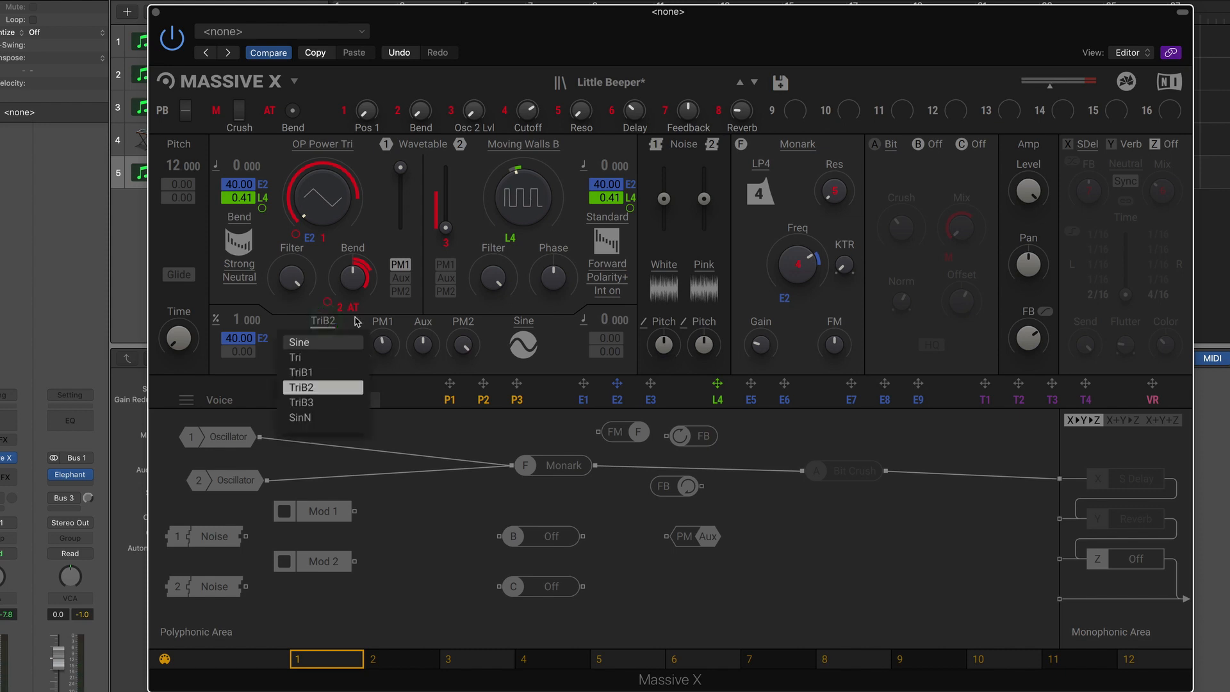
left_click(356, 321)
left_click_drag(382, 342, 382, 346)
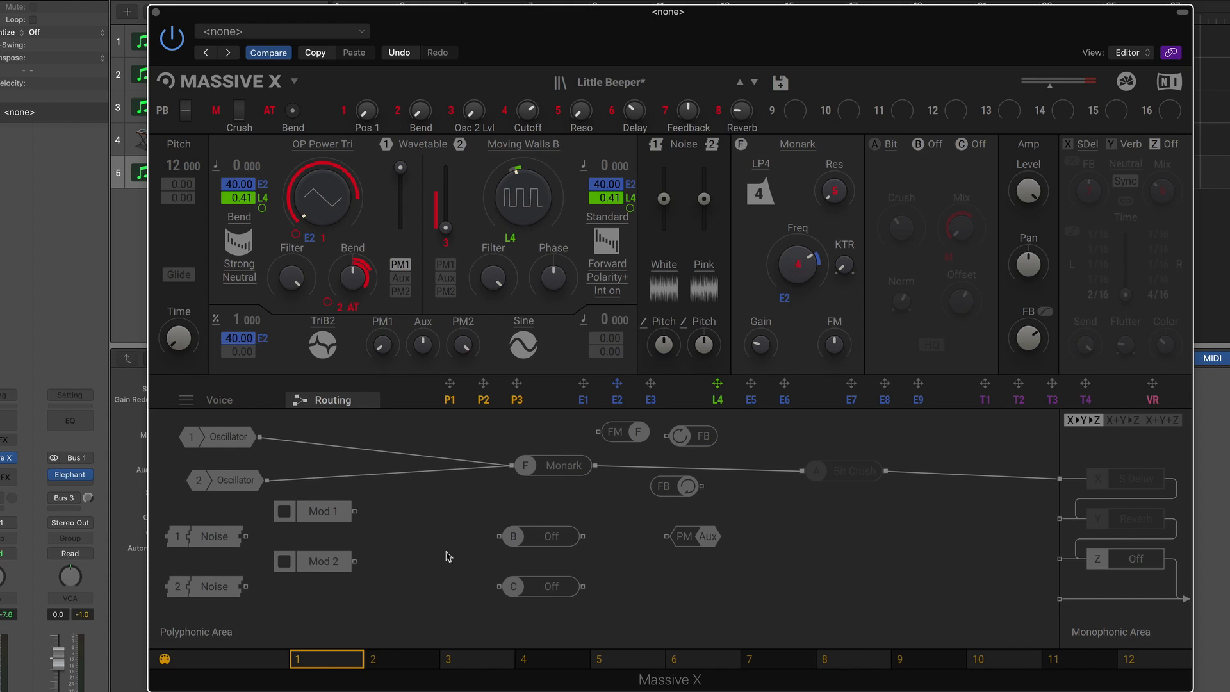
Try the TriB2 oscillator with its E2 pitch amount at 0.00 and PM1 raised, and restore the amount to 40.00 with a low PM1.
left_click(617, 400)
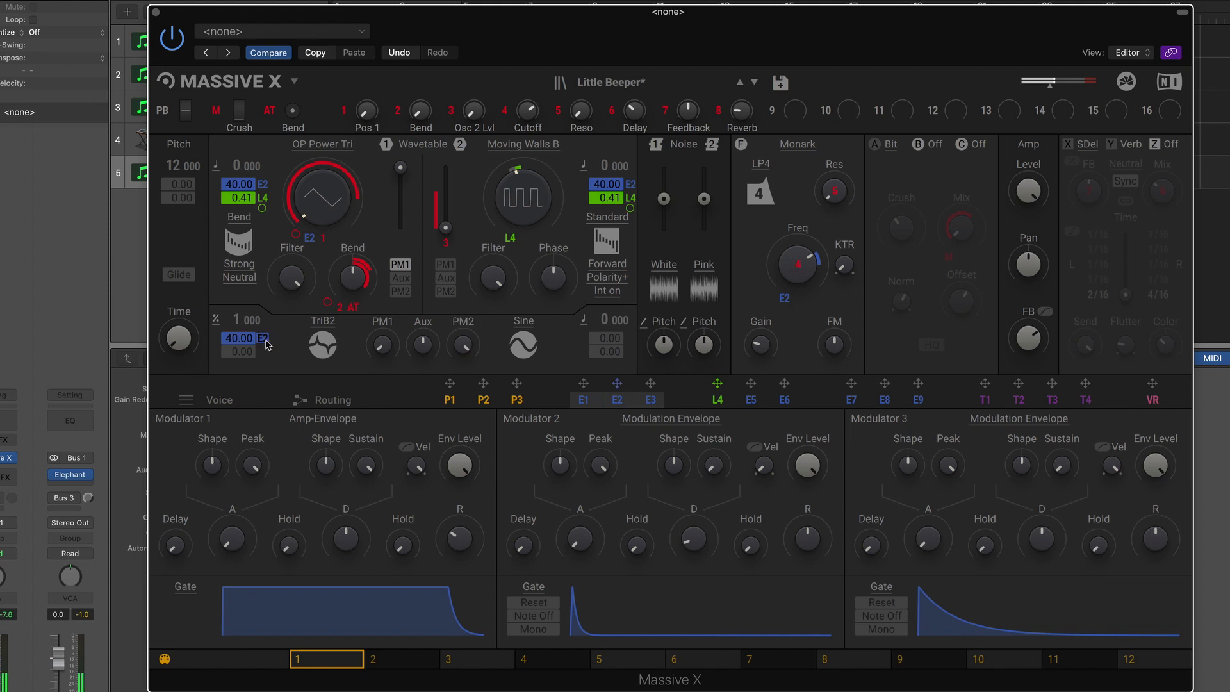
left_click_drag(231, 340, 232, 340)
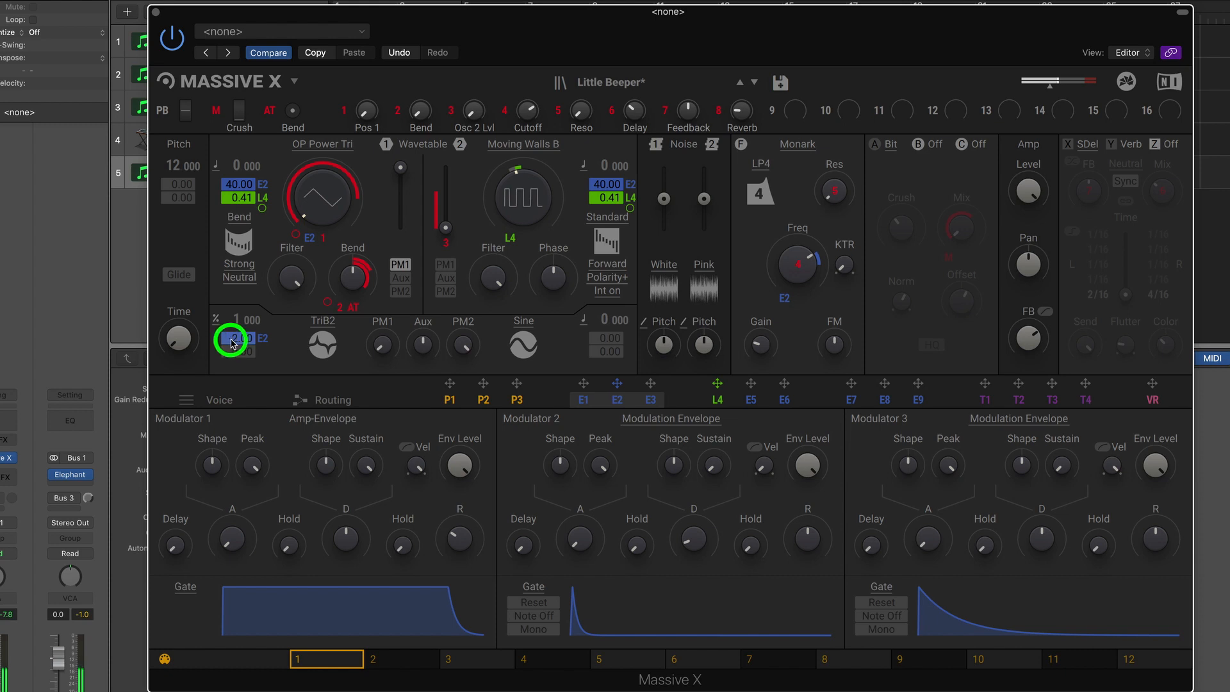
left_click(379, 349)
left_click_drag(378, 348, 378, 345)
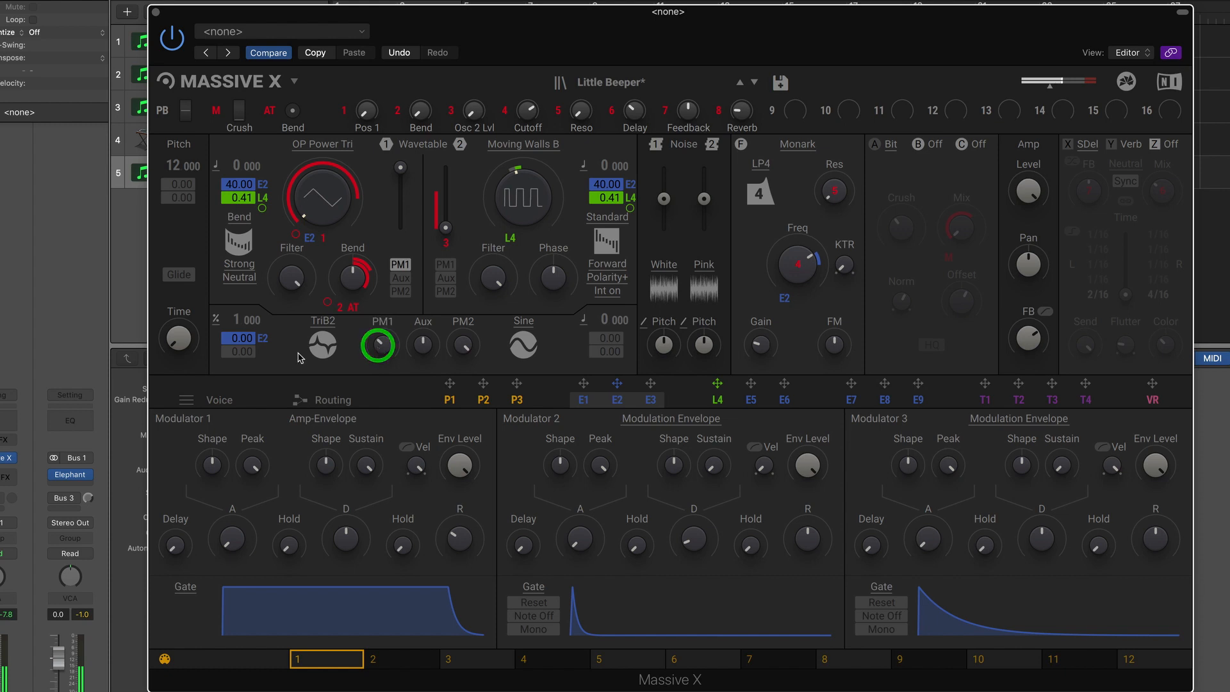
left_click_drag(236, 344, 234, 340)
left_click(384, 344)
left_click_drag(384, 344, 387, 346)
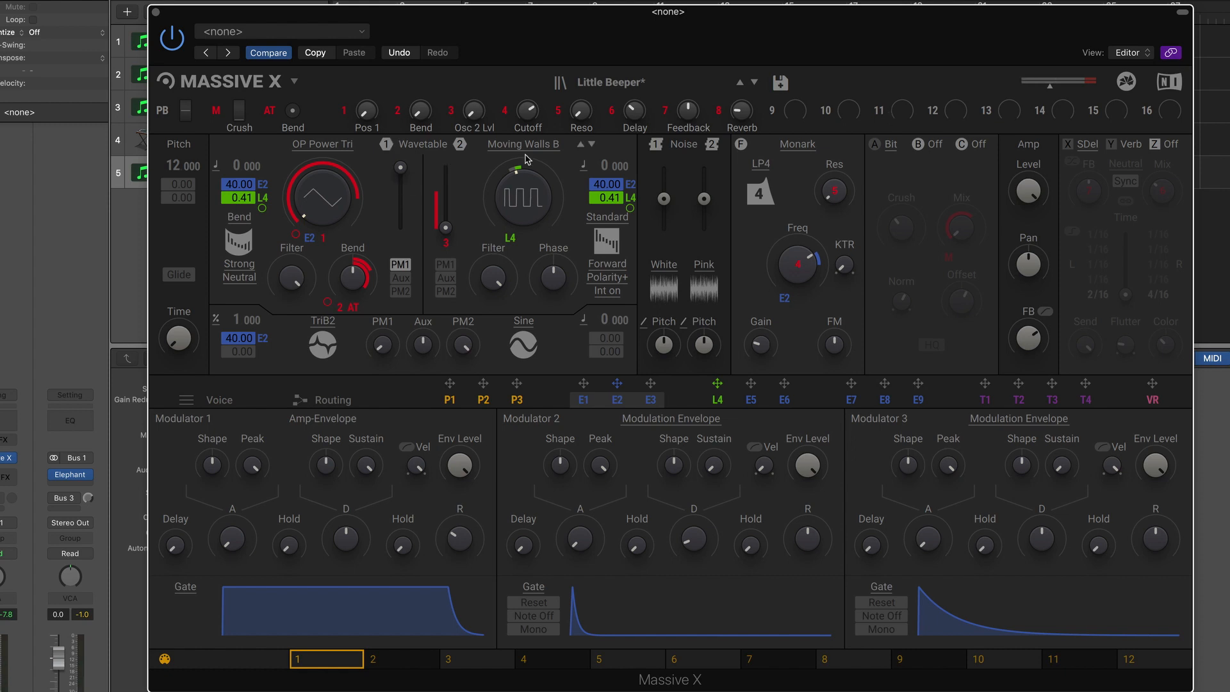
Switch off both wavetable oscillators.
left_click(384, 144)
left_click(459, 144)
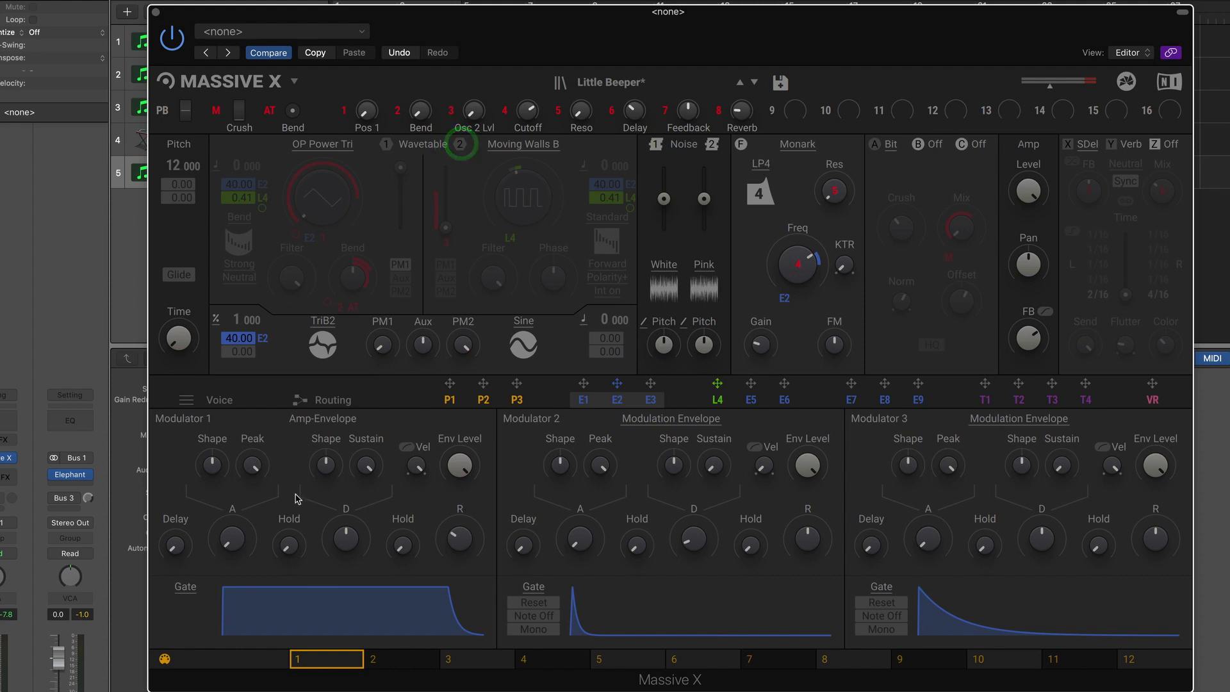
Show the signal routing, group the two noise modules closer together, and trace the oscillators' path through the Monark filter to Bit Crush.
left_click(331, 401)
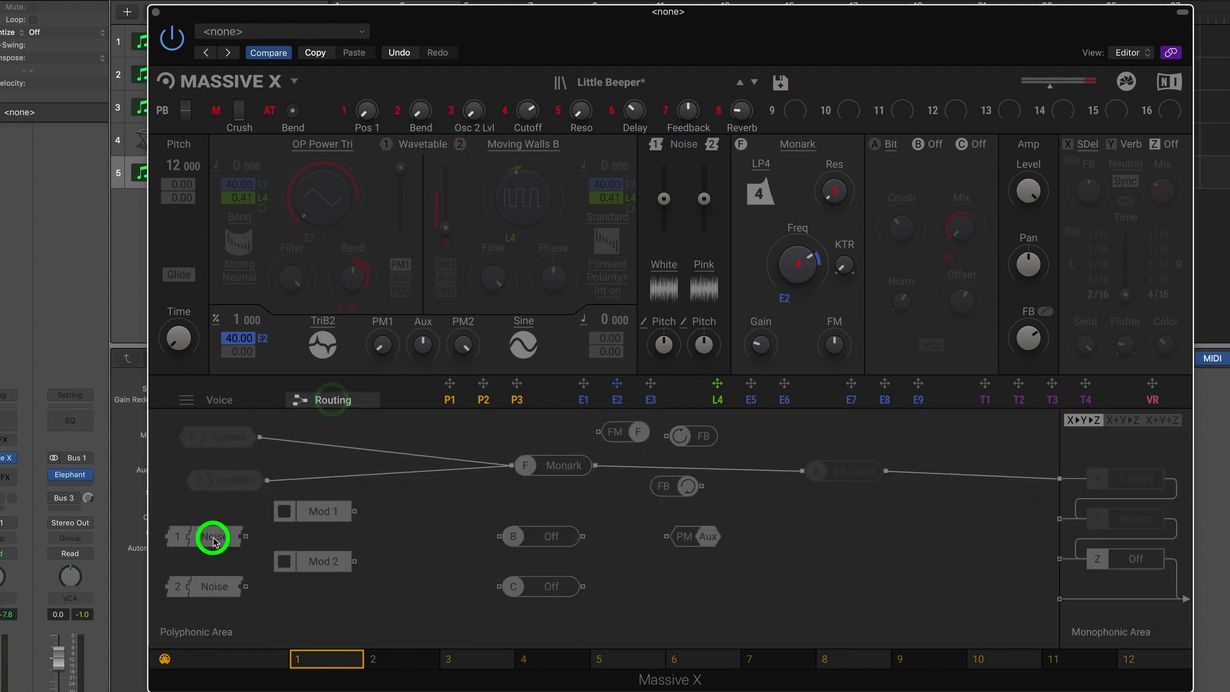
left_click_drag(214, 588, 215, 541)
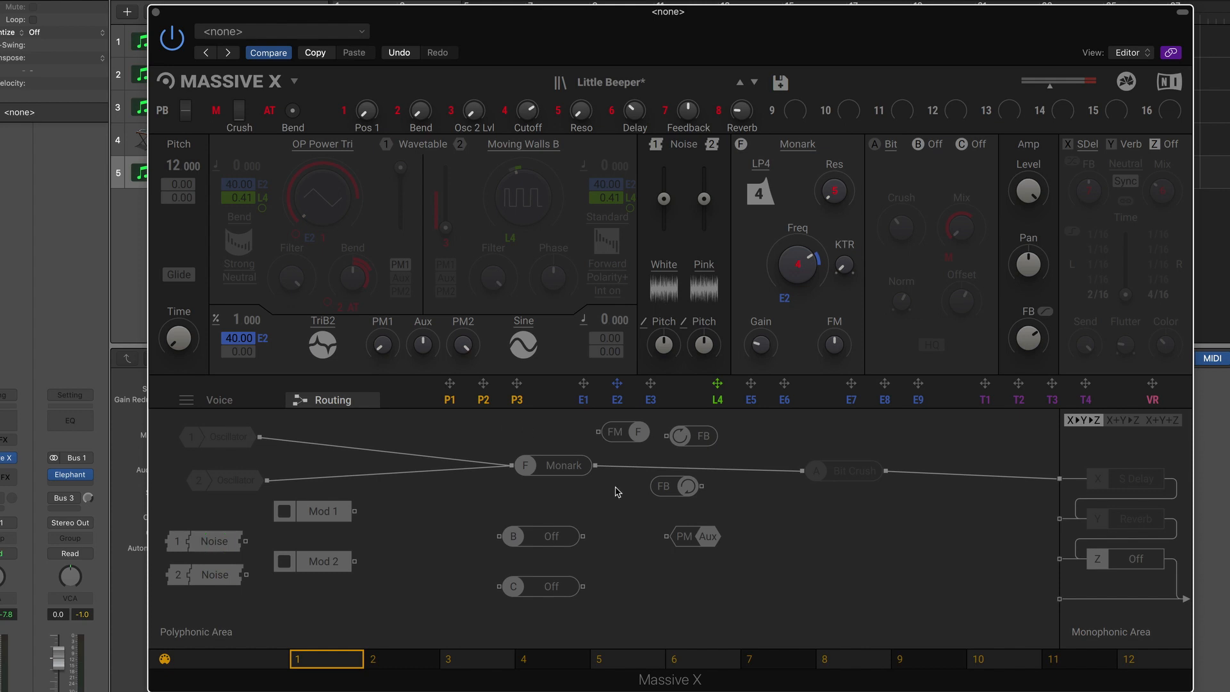
left_click(231, 440)
left_click(558, 478)
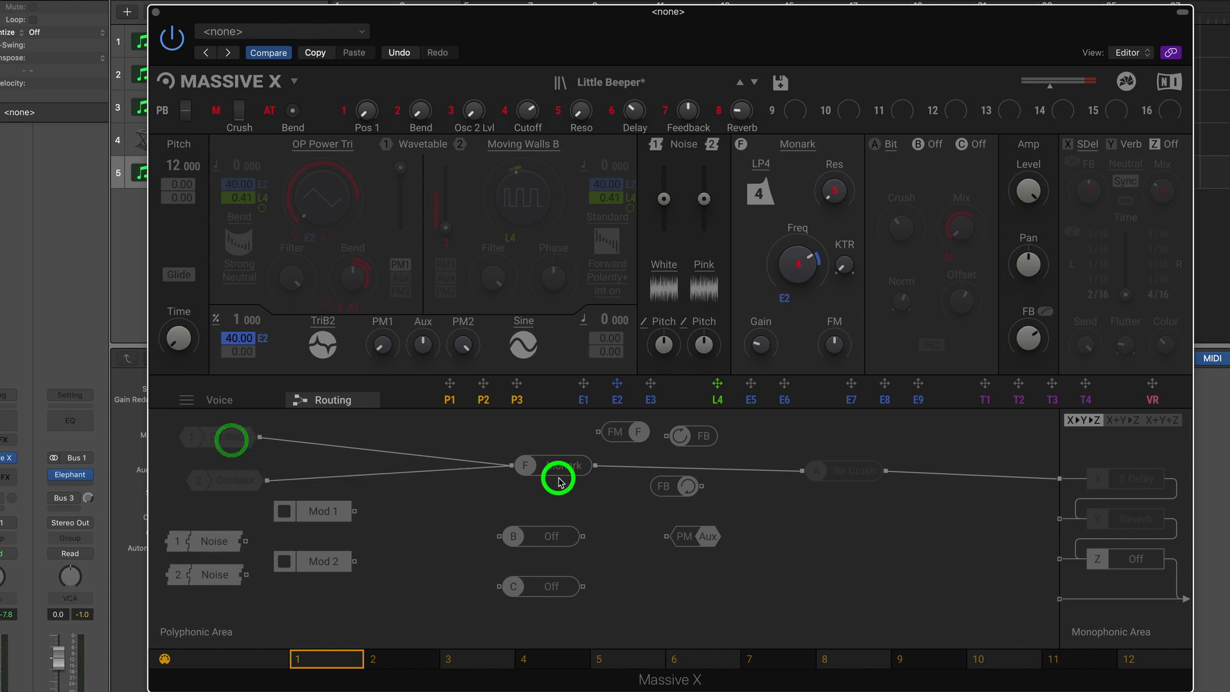
left_click(604, 468)
left_click(858, 478)
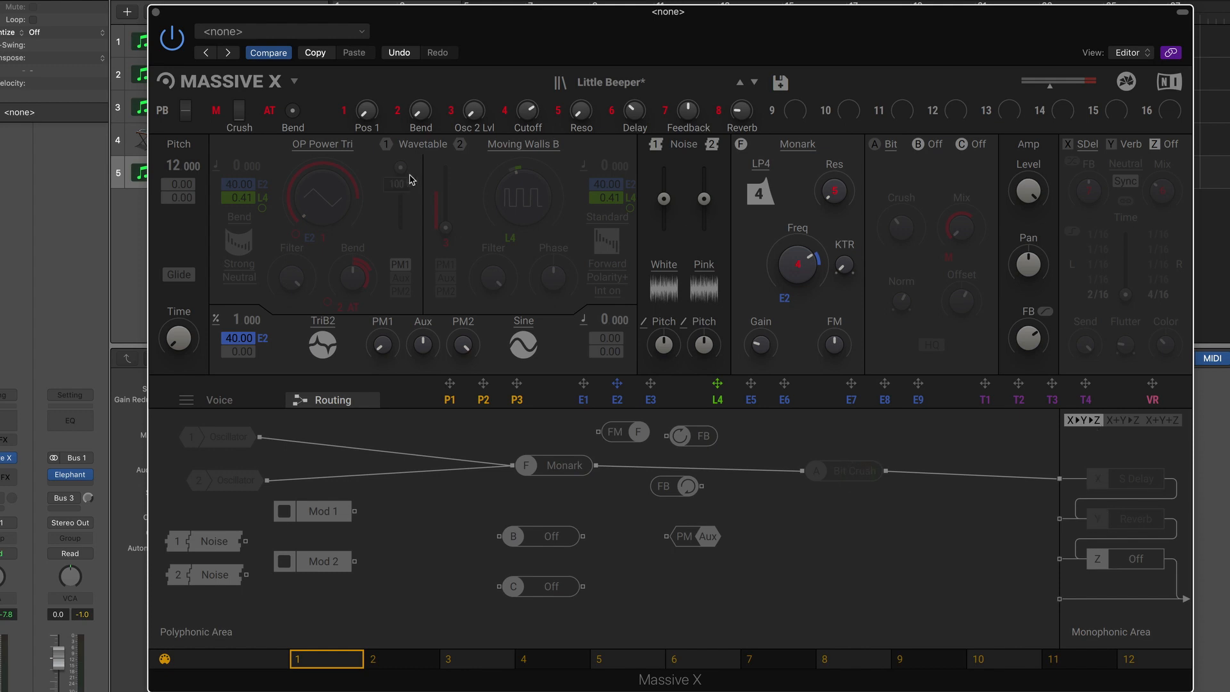
Switch both wavetable oscillators and the Bit Crush insert back on.
left_click(385, 144)
left_click(460, 145)
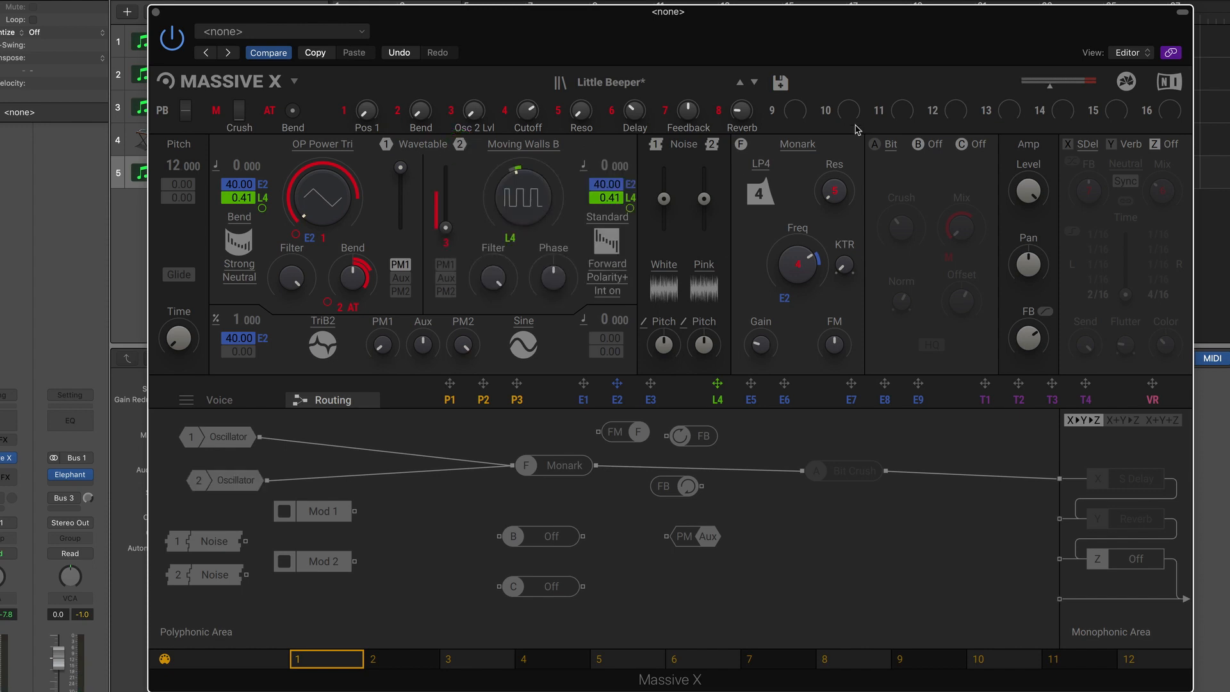
left_click(874, 144)
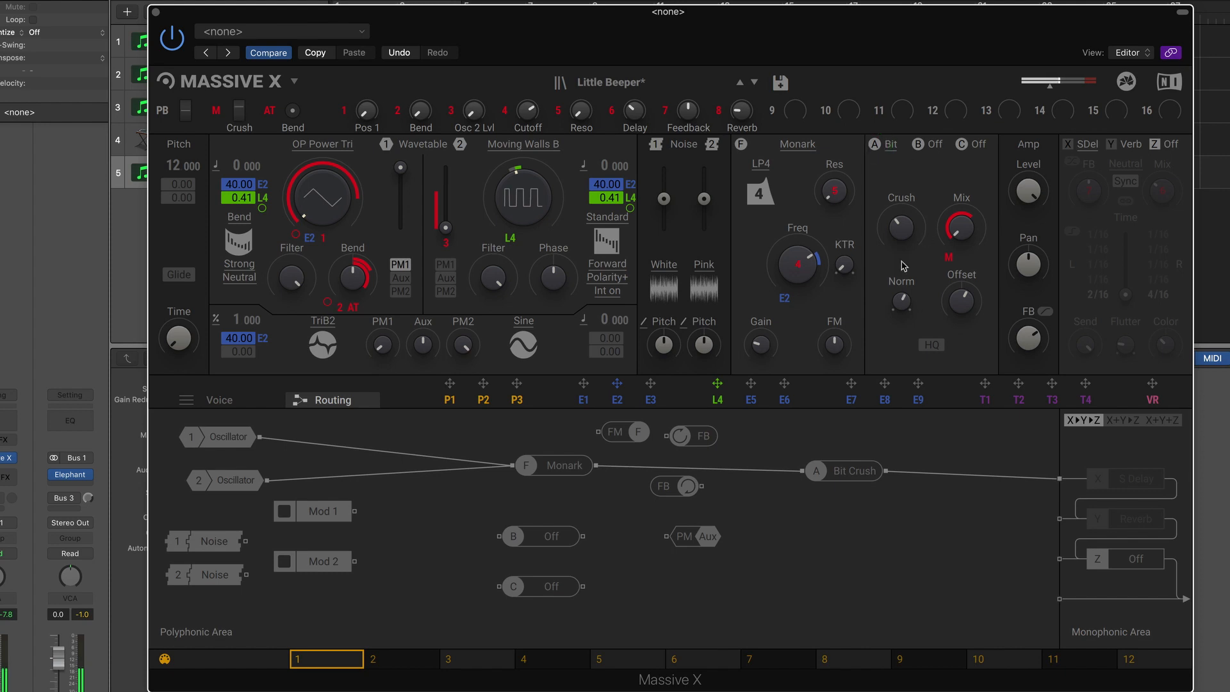
Try the Monark filter's FM amount and move its FM input module past the upper feedback module in the routing.
left_click(810, 295)
left_click(836, 348)
left_click_drag(836, 349, 837, 347)
left_click_drag(637, 433, 787, 435)
left_click_drag(836, 346, 836, 346)
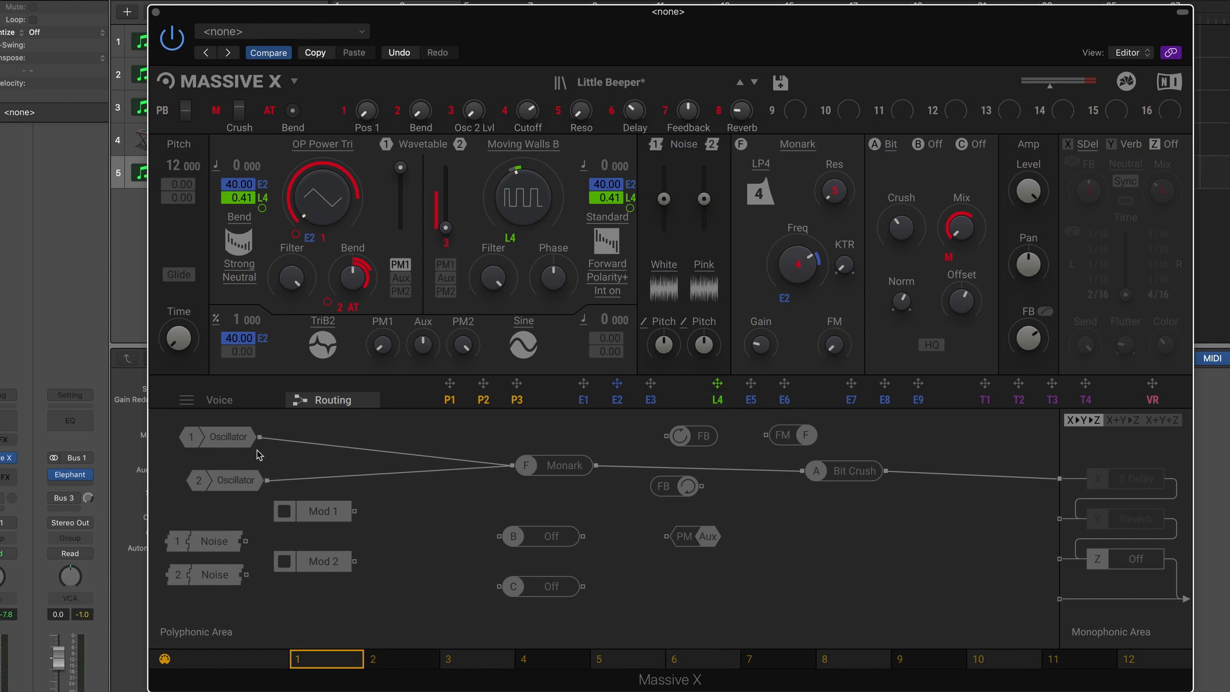
Connect Oscillator 1 to the Monark filter's FM input and try FM amounts of 37.5% and 51.2% with different resonance settings.
left_click_drag(262, 440, 765, 435)
left_click_drag(837, 348, 837, 354)
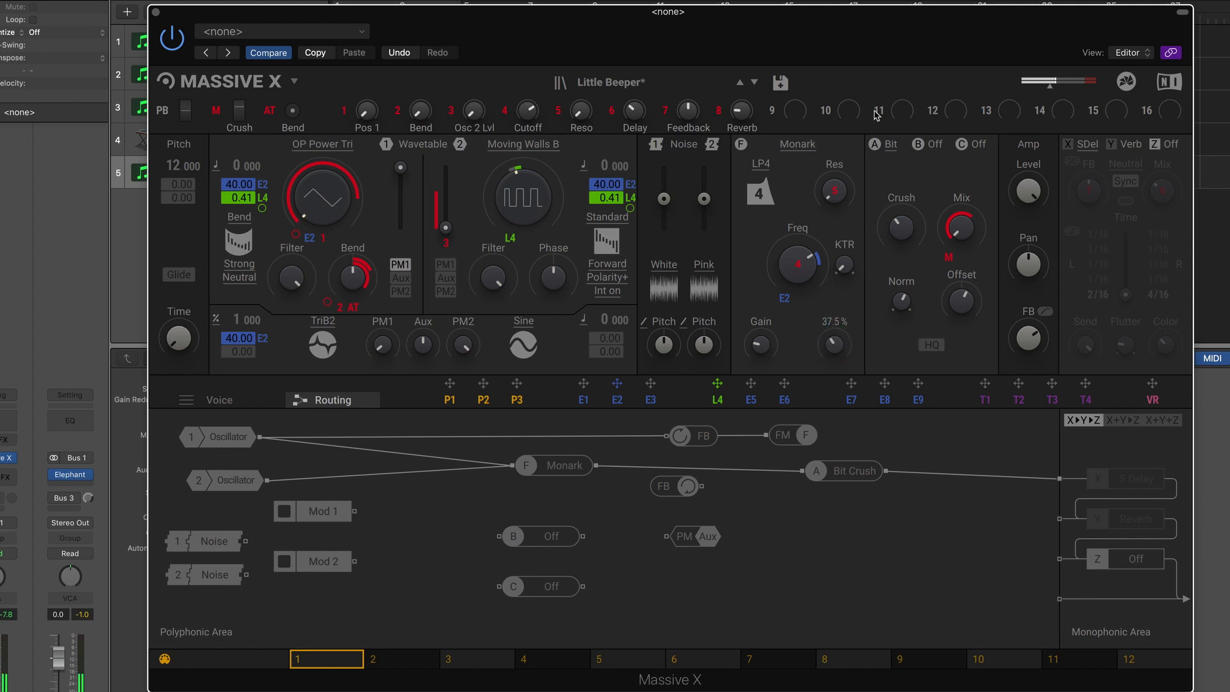
left_click_drag(833, 195, 833, 196)
left_click_drag(835, 345, 836, 344)
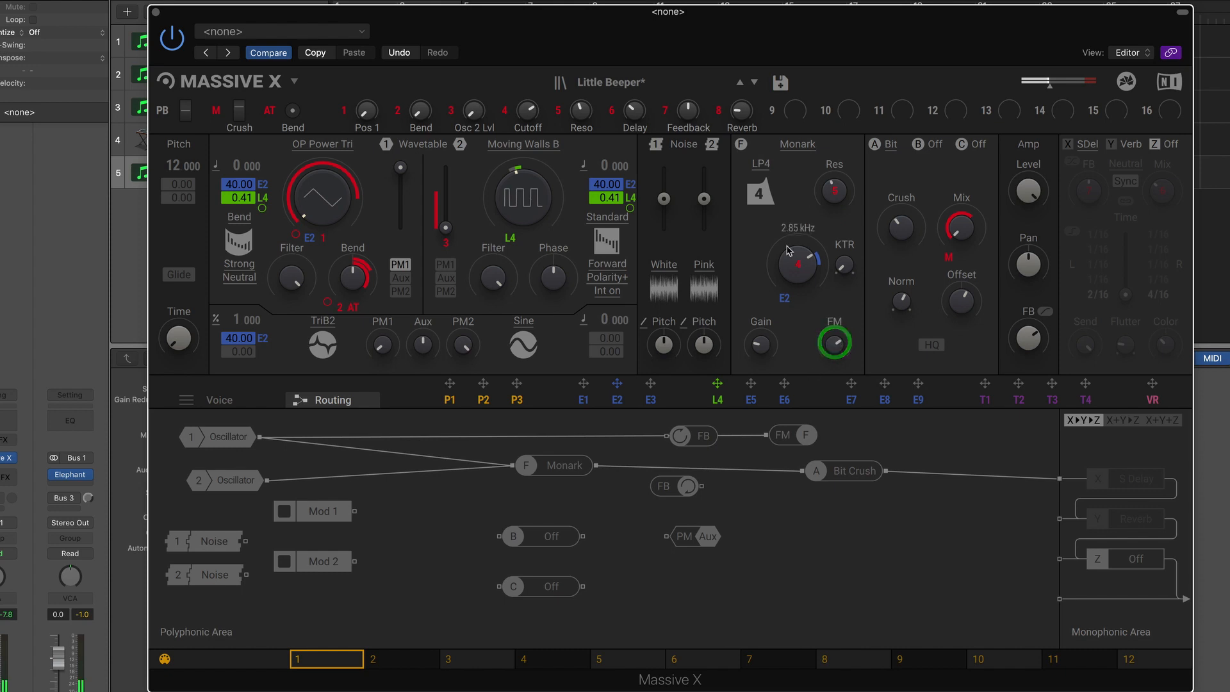
left_click_drag(839, 190, 833, 188)
left_click_drag(835, 344, 785, 421)
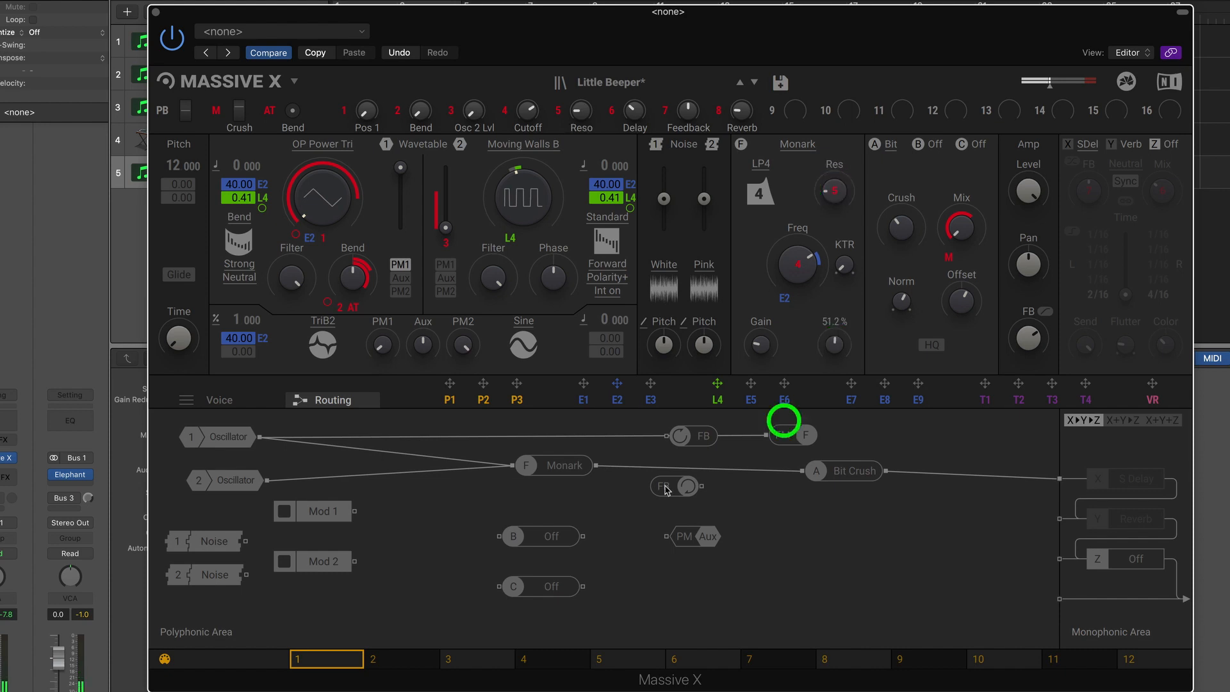
Remove the connection between Oscillator 1 and the filter's FM input, and try the filter's FM and resonance without it.
left_click(738, 436)
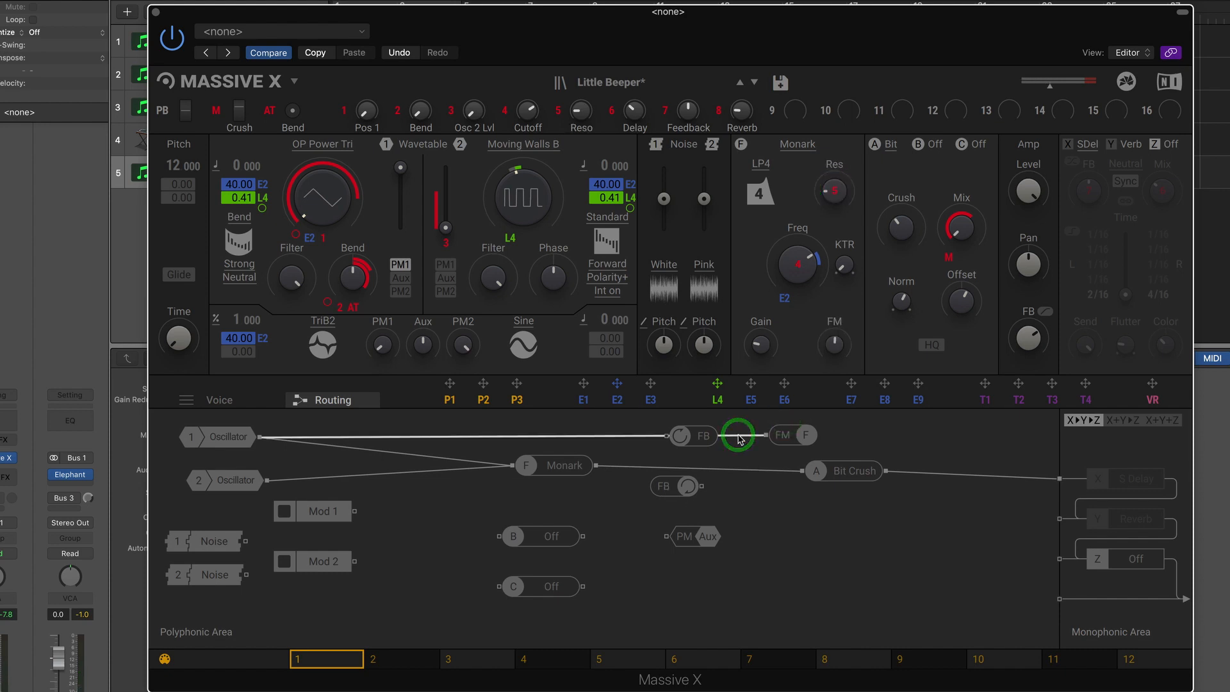
left_click(737, 436)
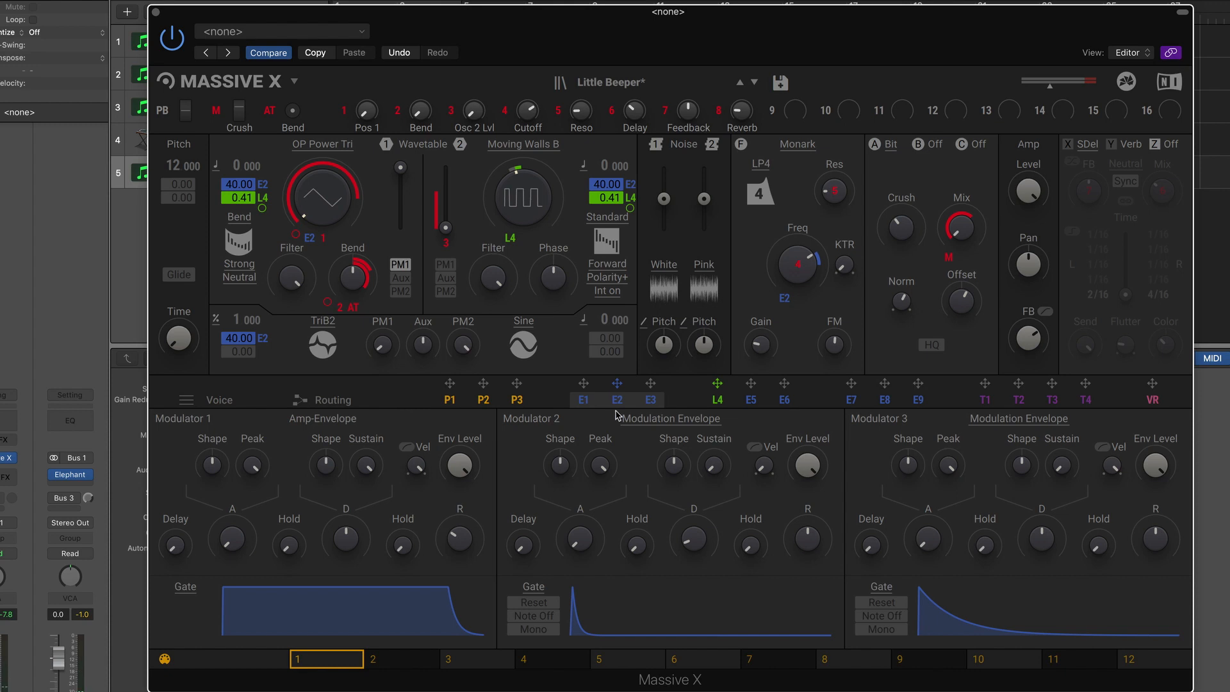
left_click(302, 399)
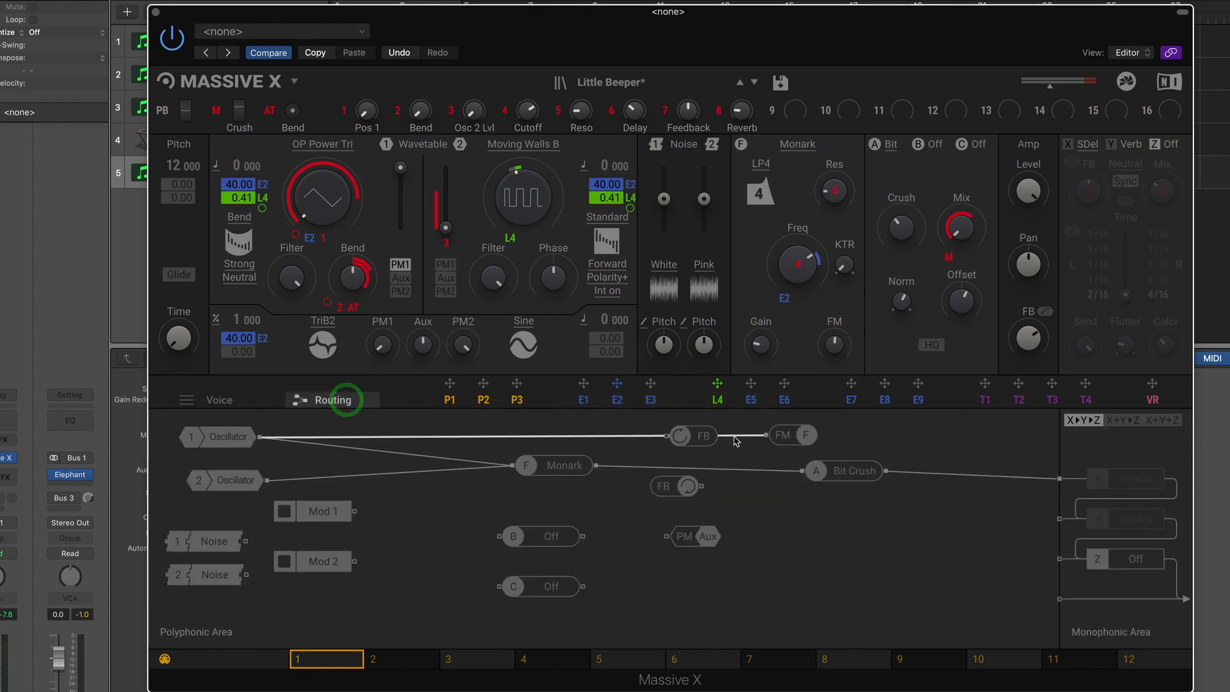
left_click(736, 436)
left_click(736, 437)
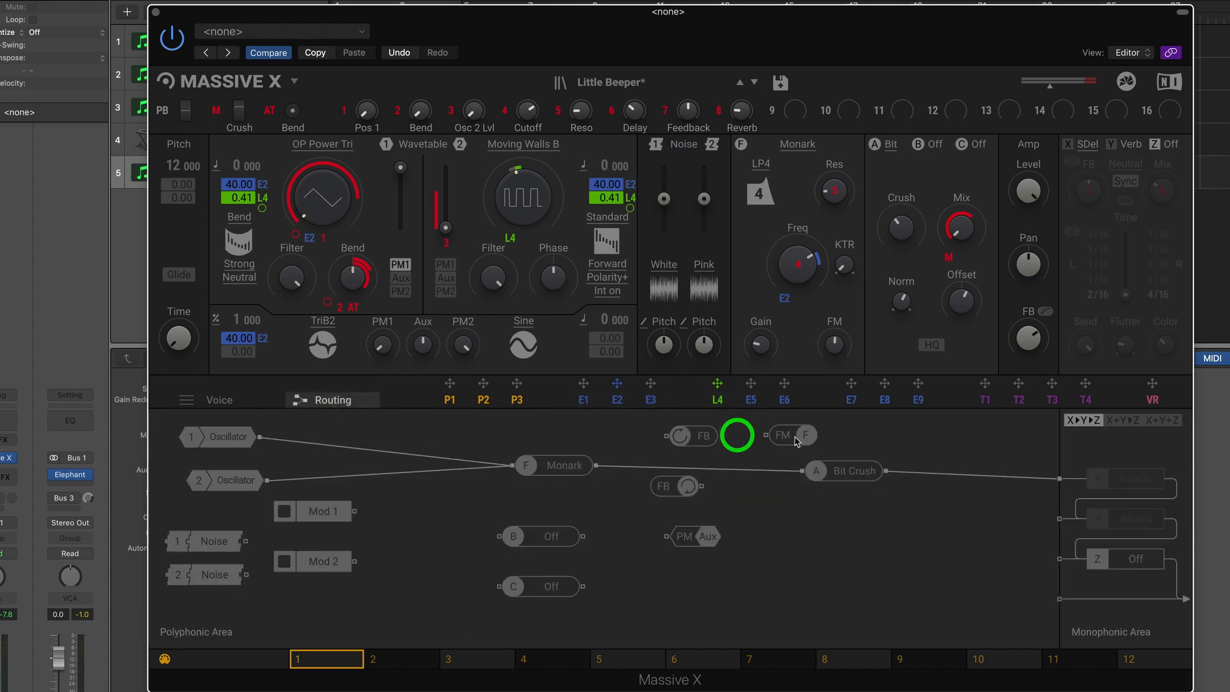
left_click_drag(835, 343, 835, 298)
double_click(834, 188)
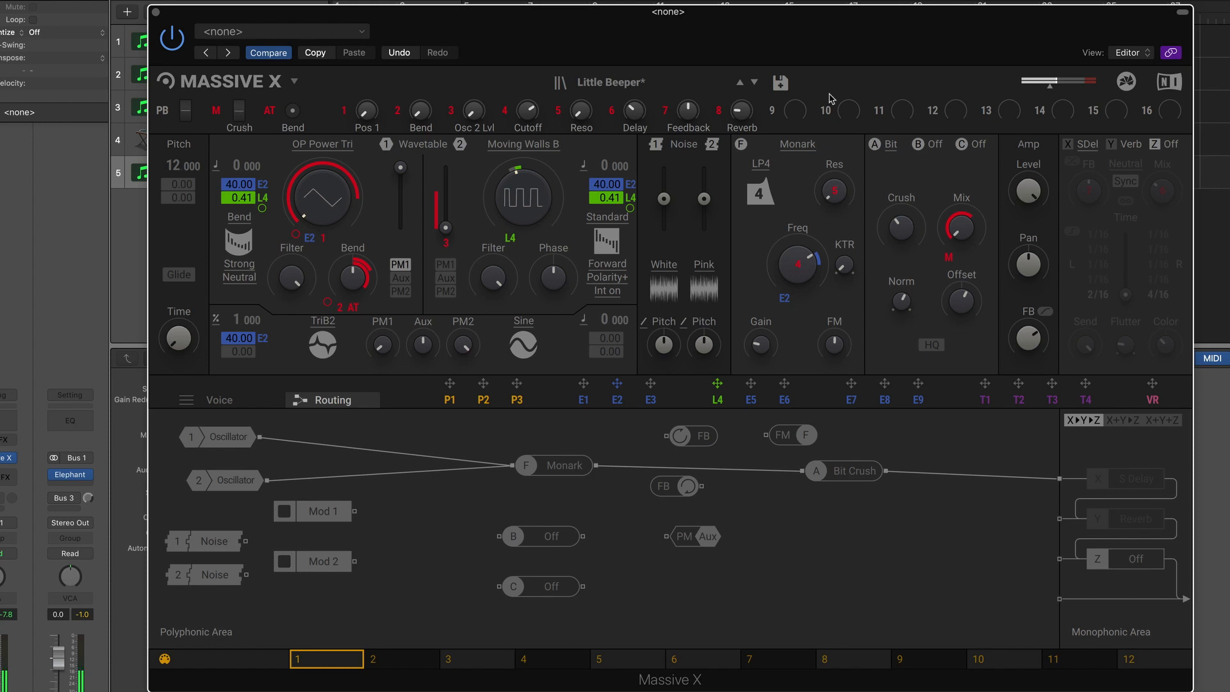
Examine the Bit Crush insert's Norm and Crush controls and the settings of inserts B and C.
left_click(904, 303)
left_click(902, 227)
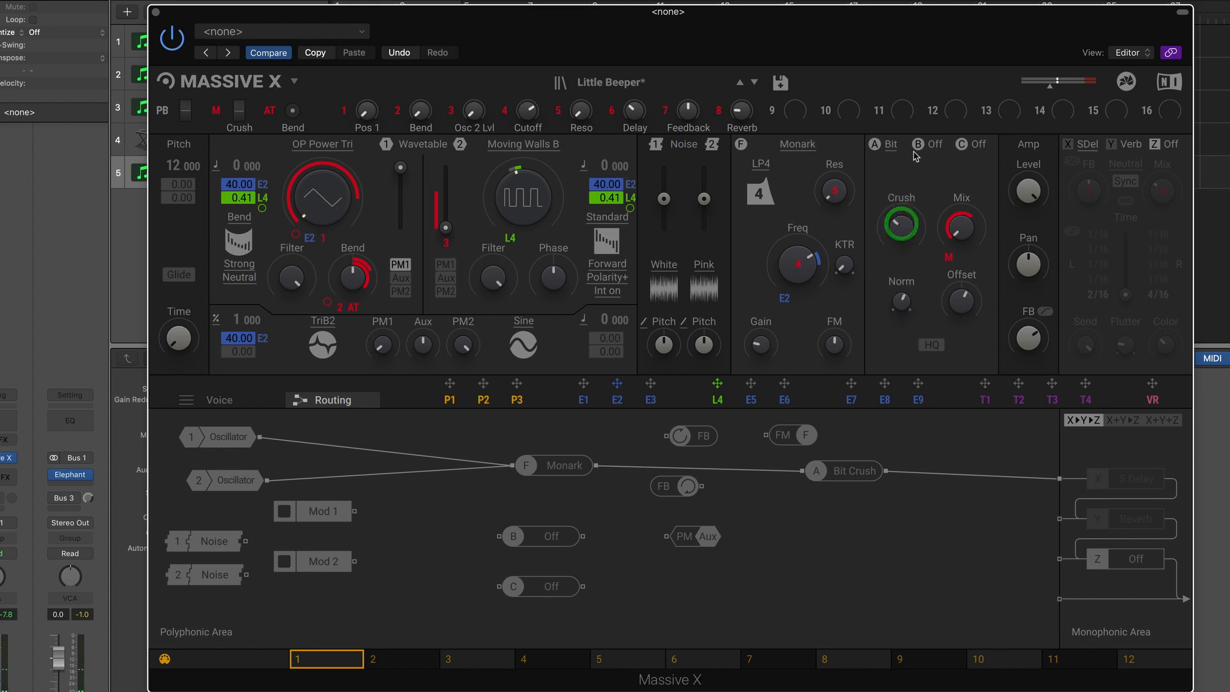
left_click(933, 144)
left_click(977, 147)
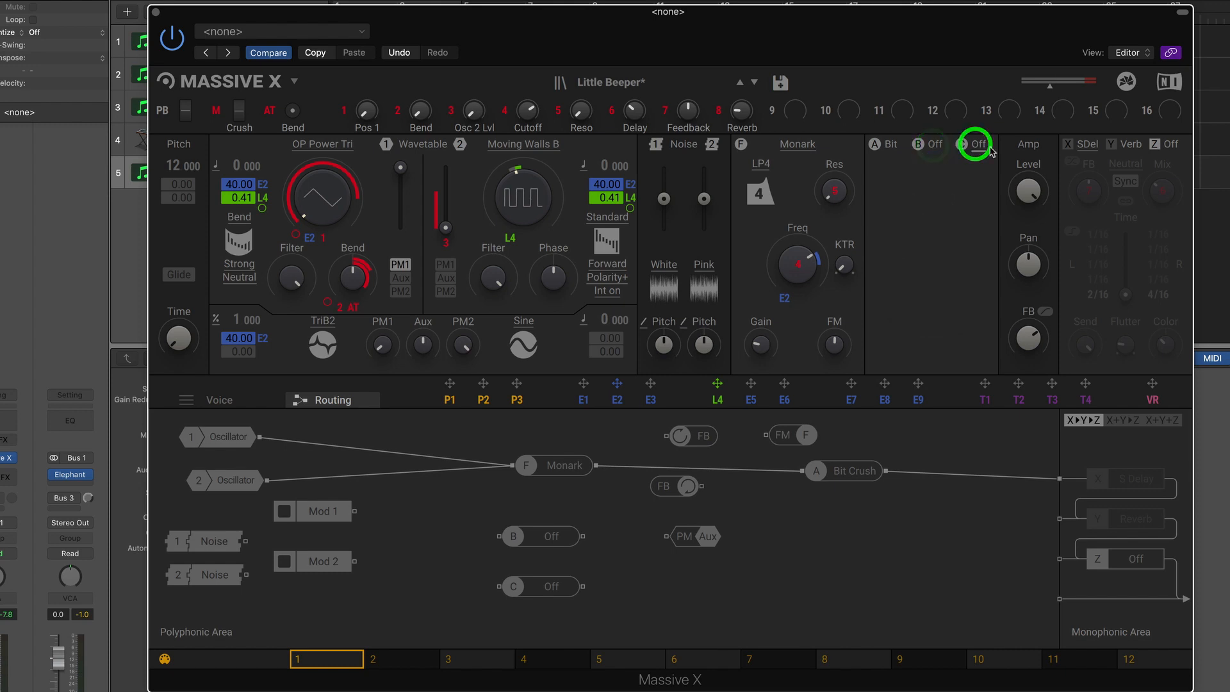
Switch on the stereo delay and reverb effects and show the reverb's settings.
left_click(1067, 146)
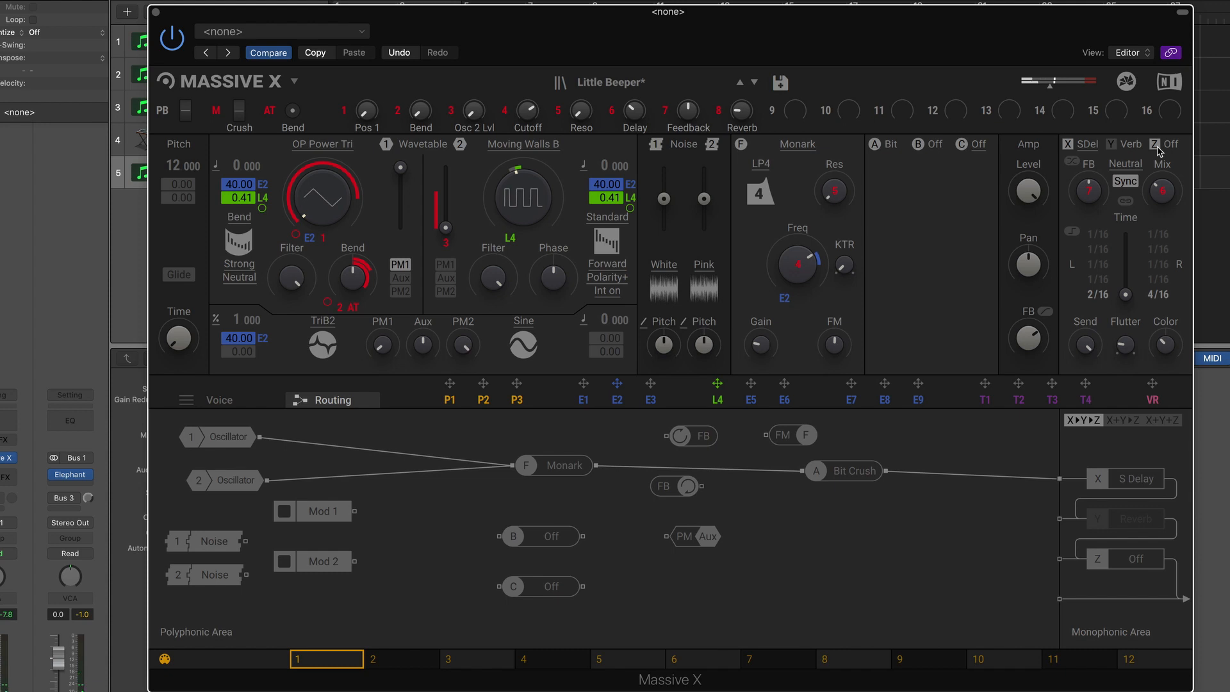
left_click(1109, 146)
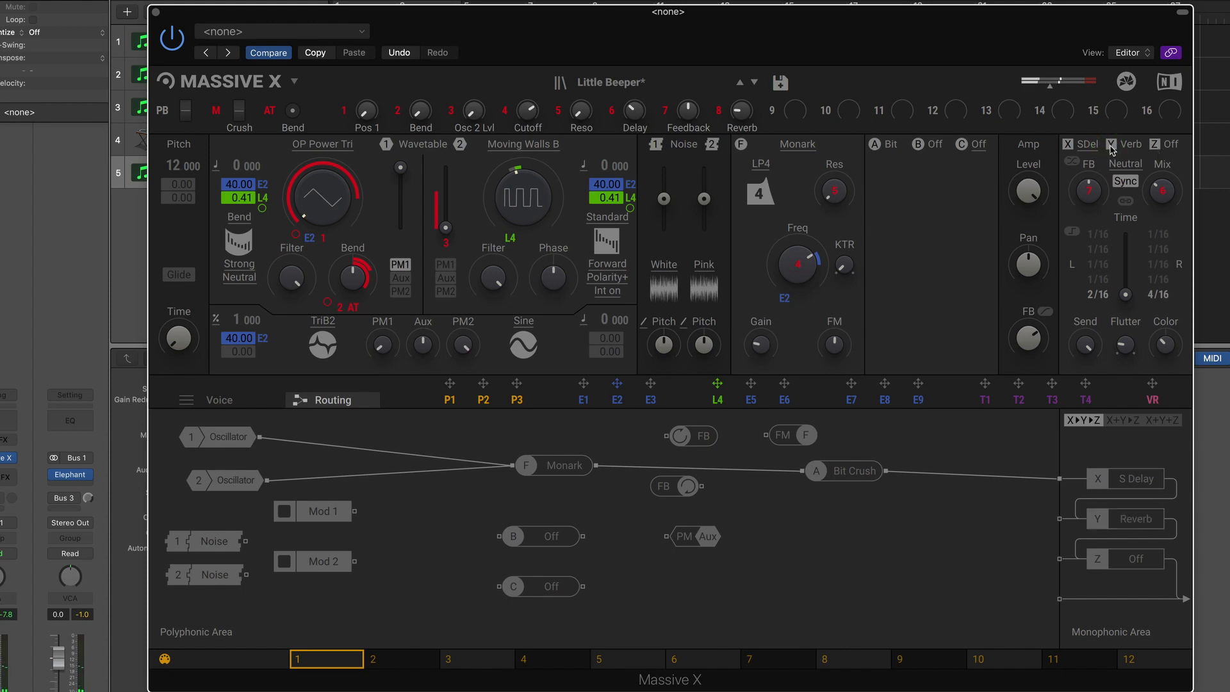
left_click(1128, 145)
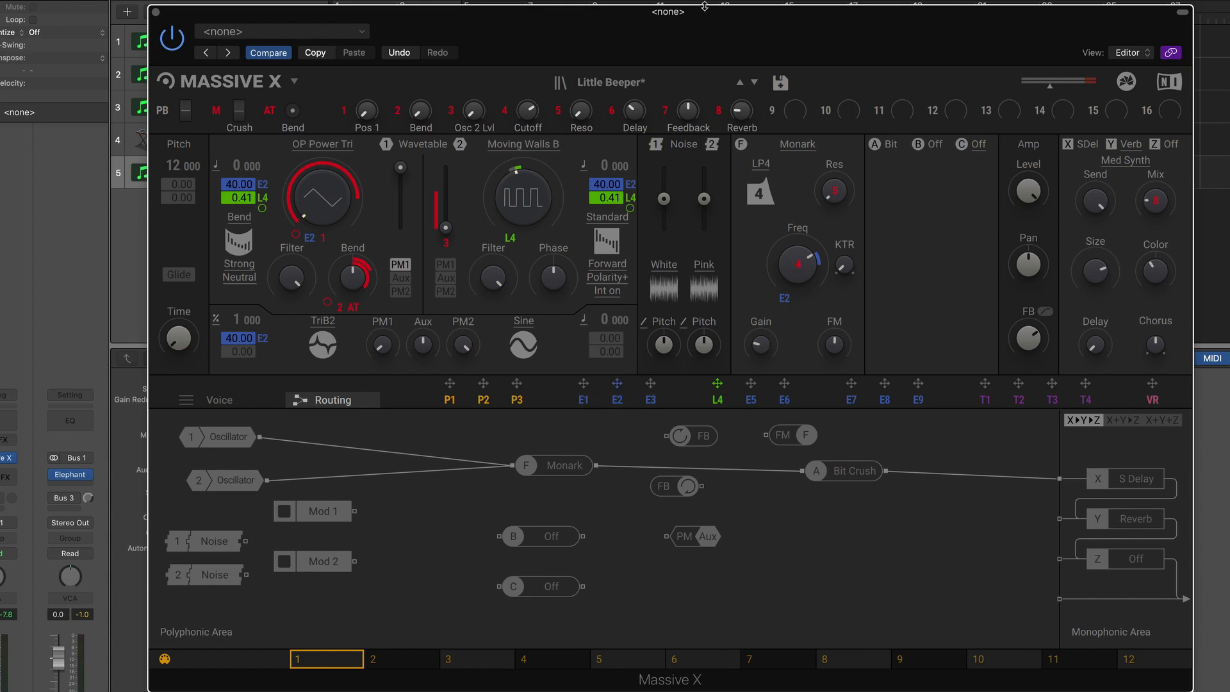
Move the synth's plug-in window slightly down to uncover the arrangement's ruler.
left_click_drag(714, 34, 715, 39)
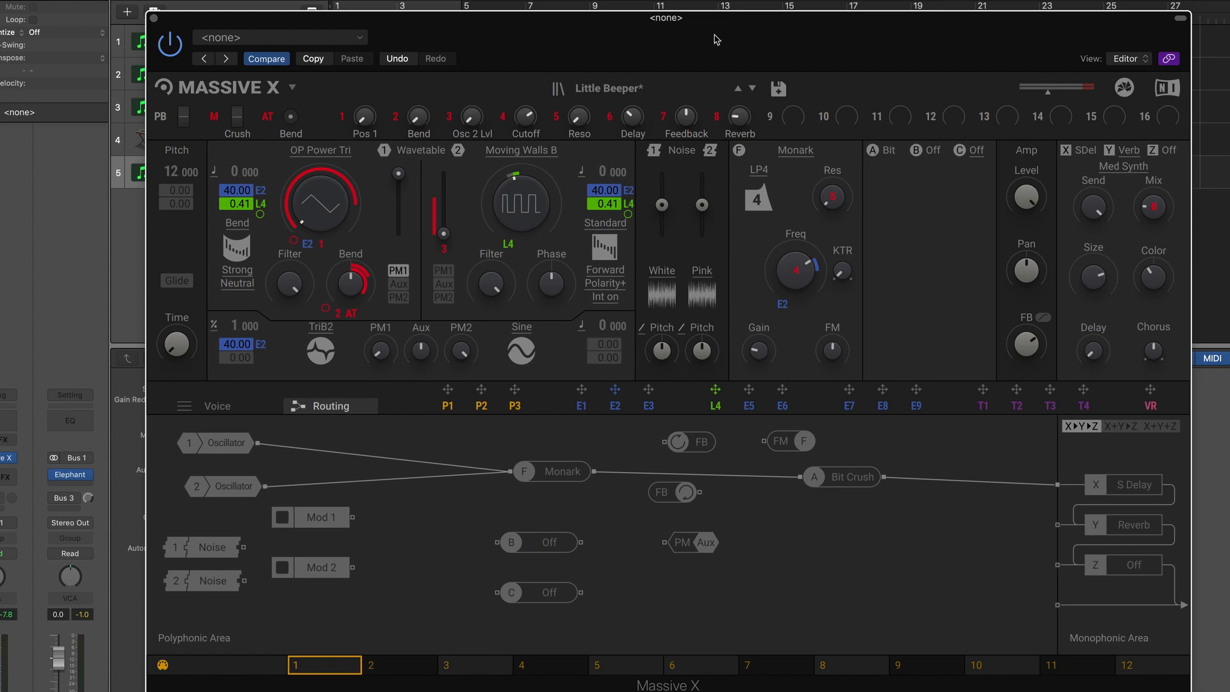
left_click_drag(715, 35, 708, 53)
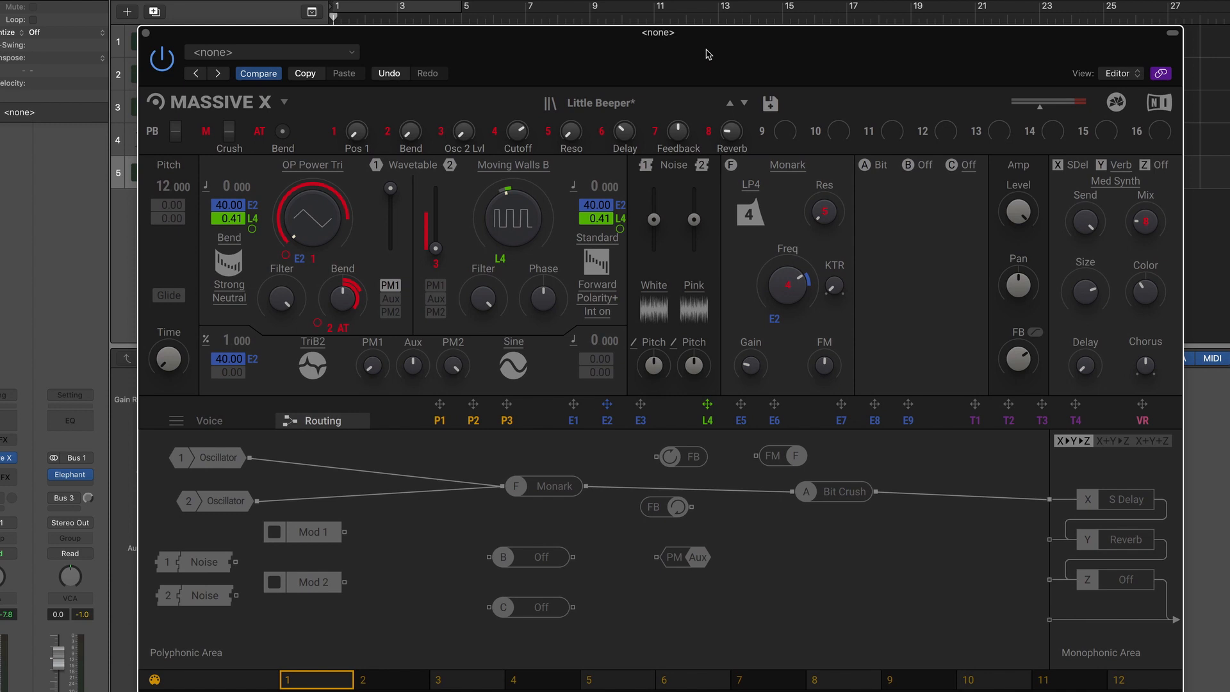